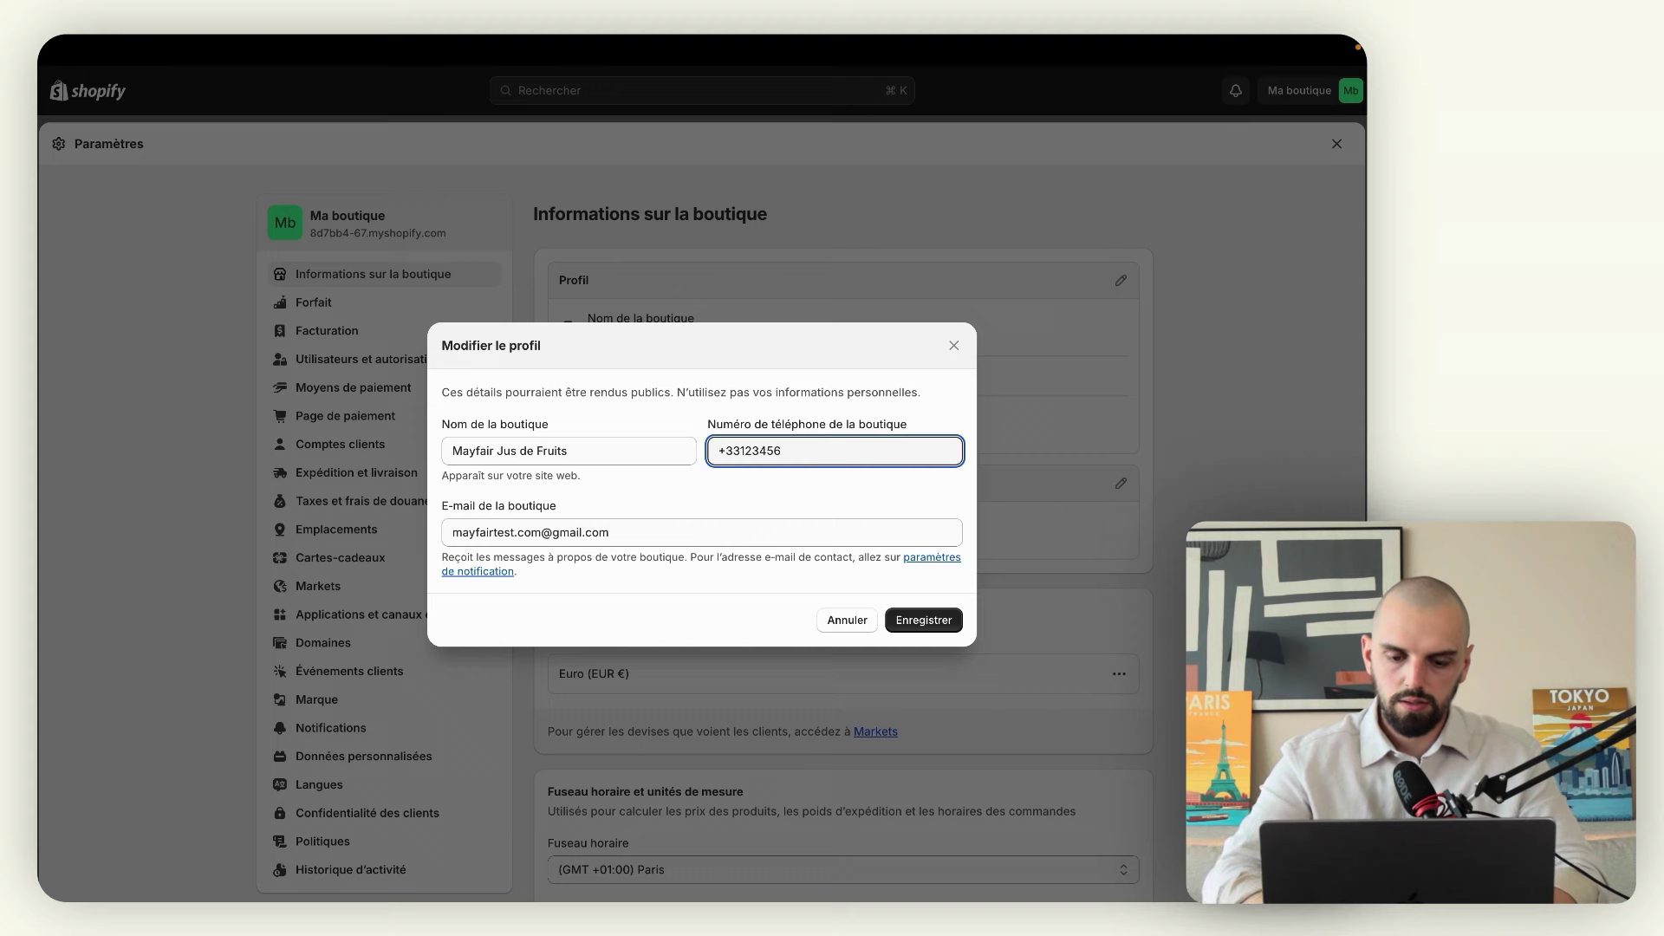
Finish the store phone number, save the profile, and open the billing information form
text(78)
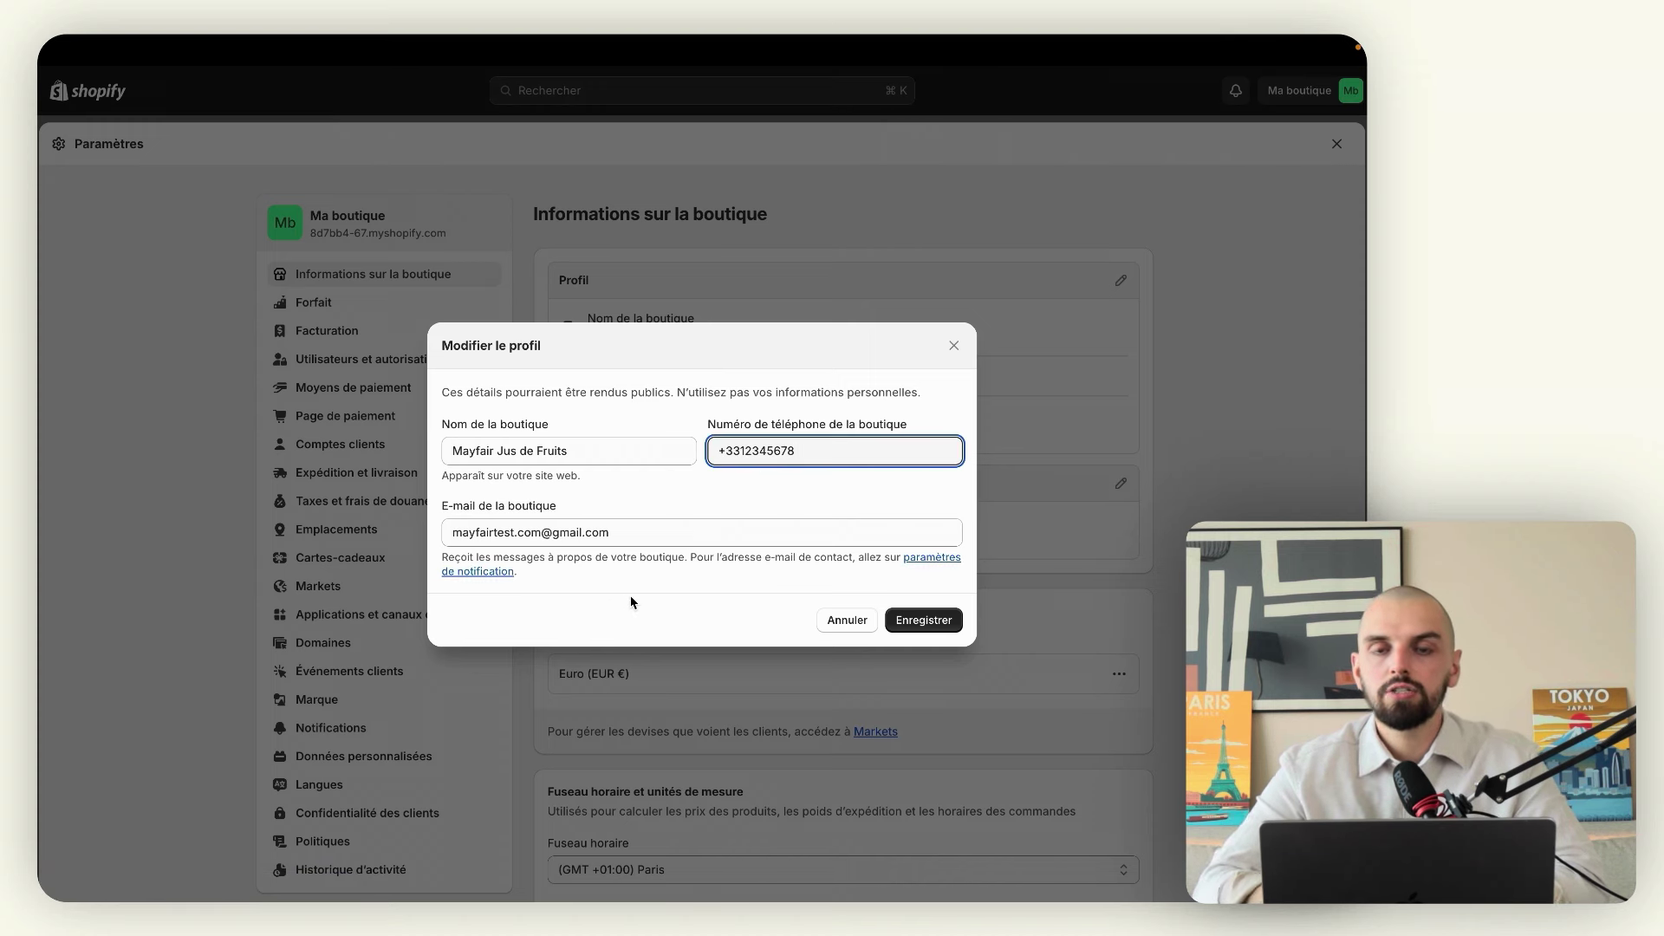
click(917, 622)
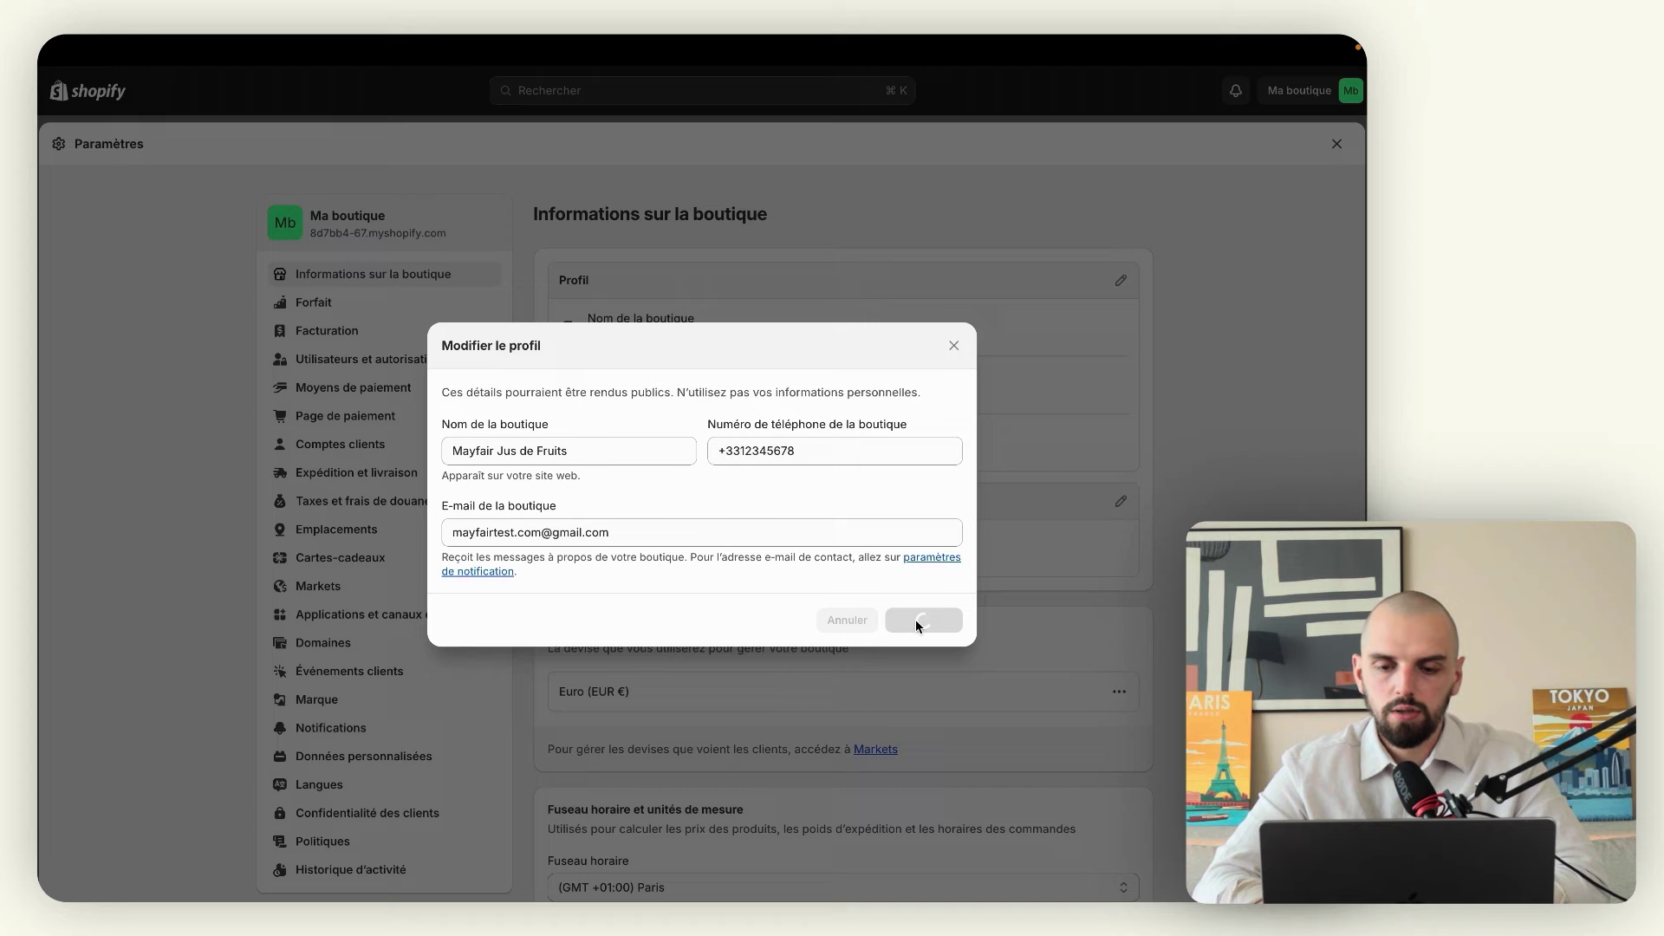
scroll(784, 515, down, 1)
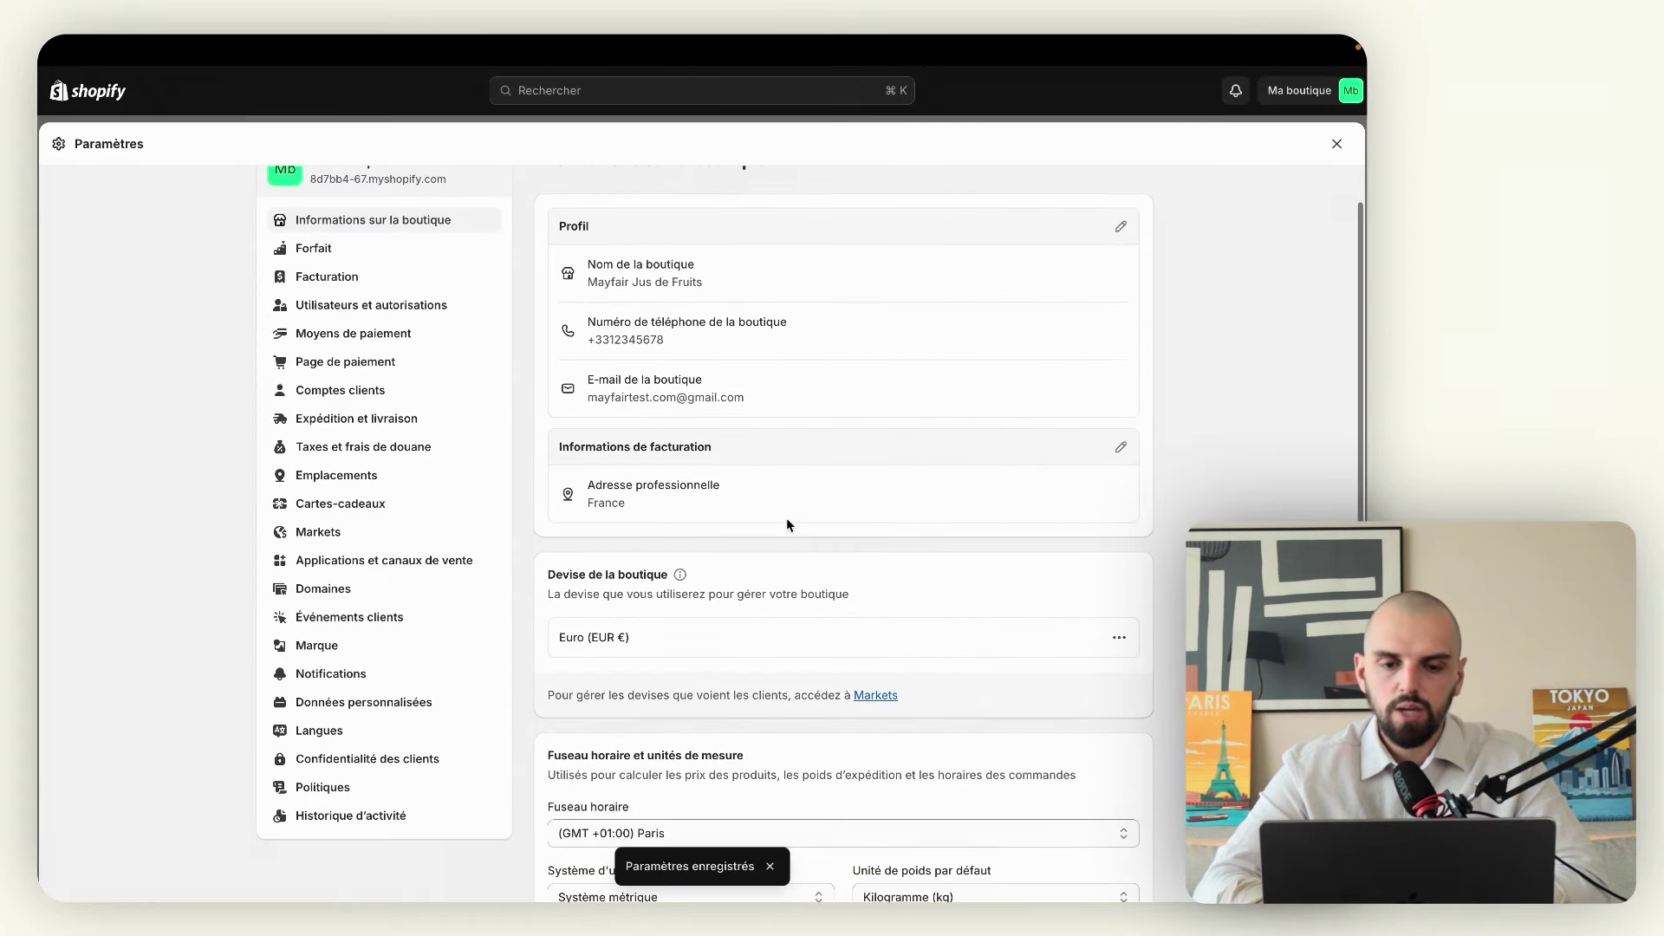
click(1120, 446)
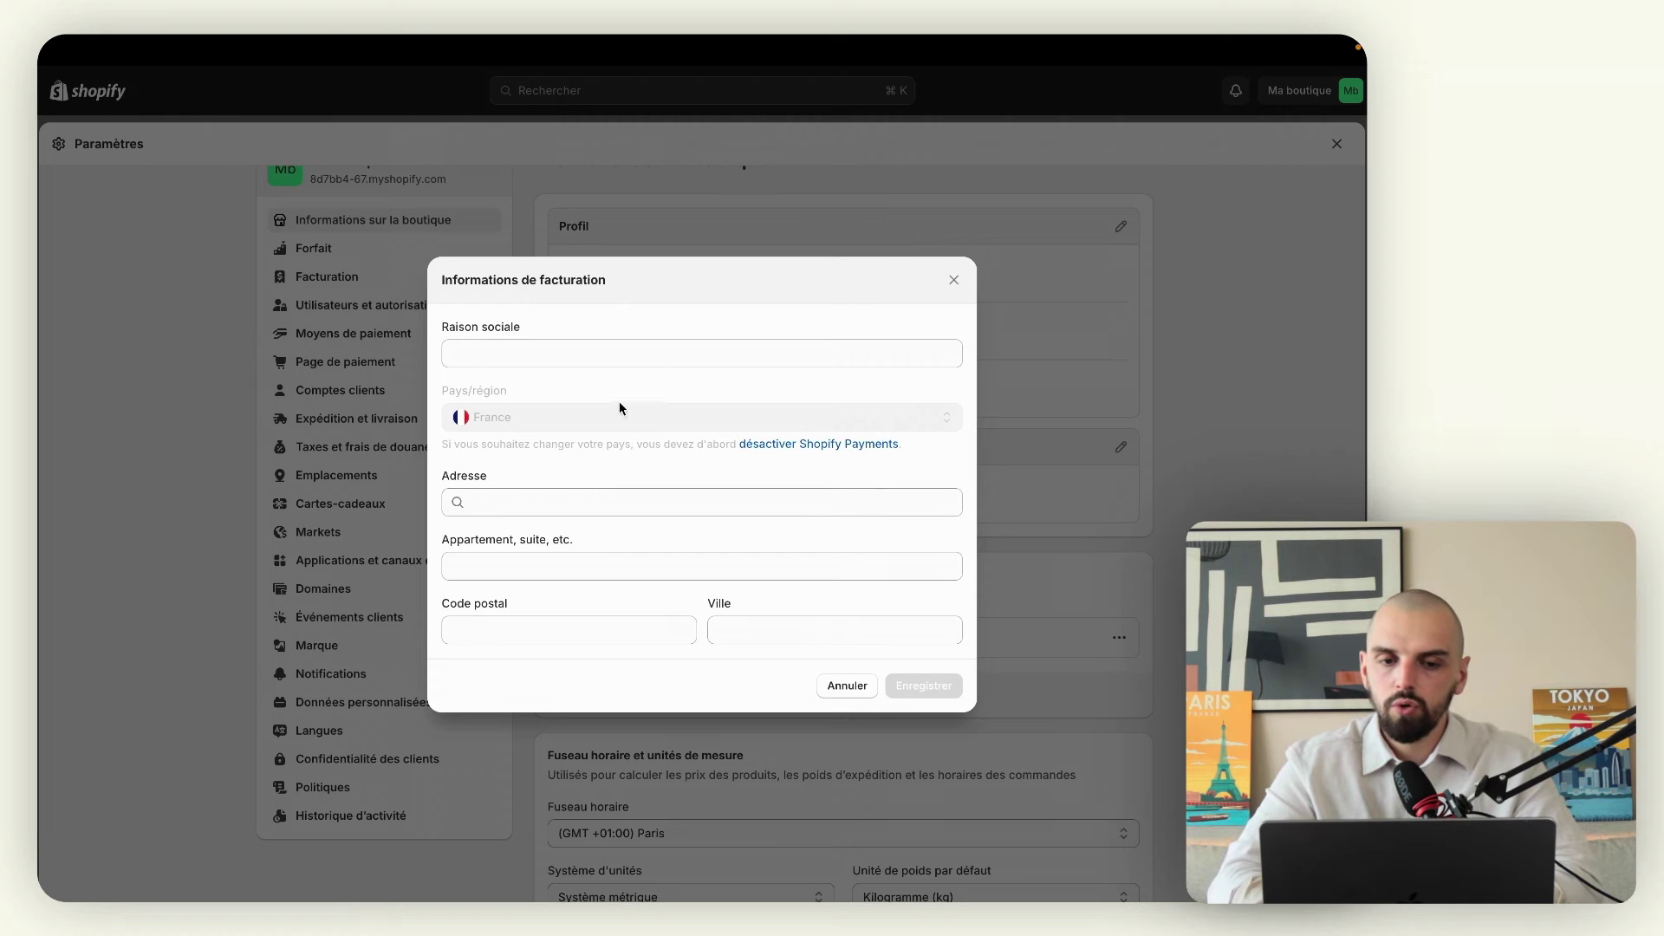
click(554, 353)
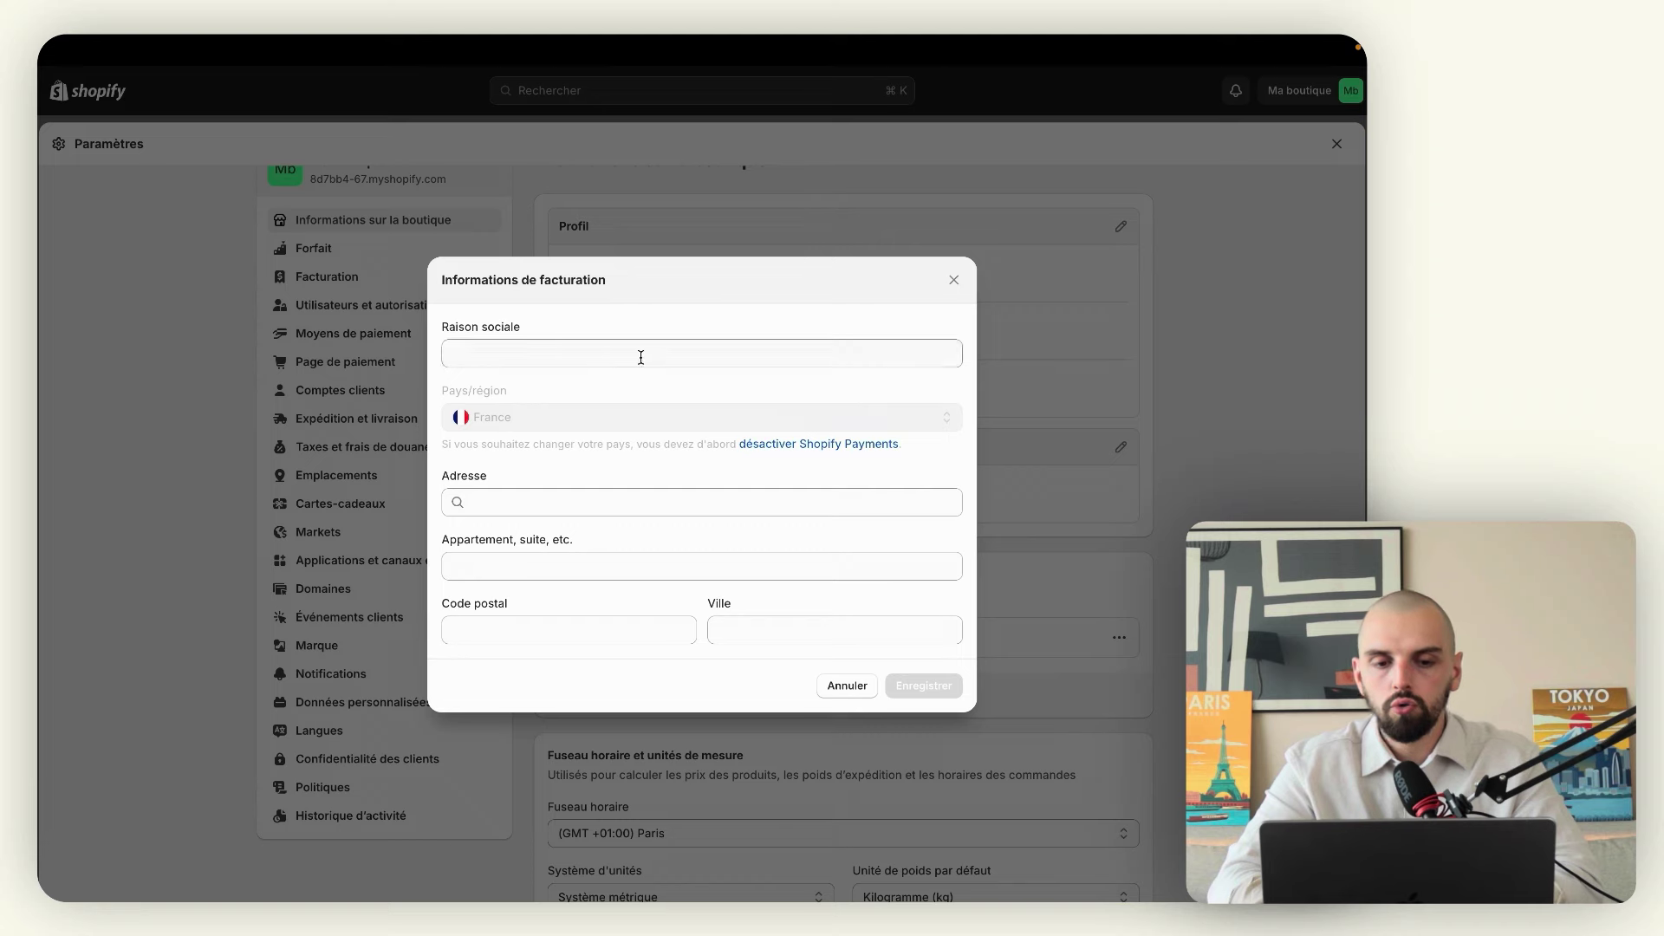
click(851, 687)
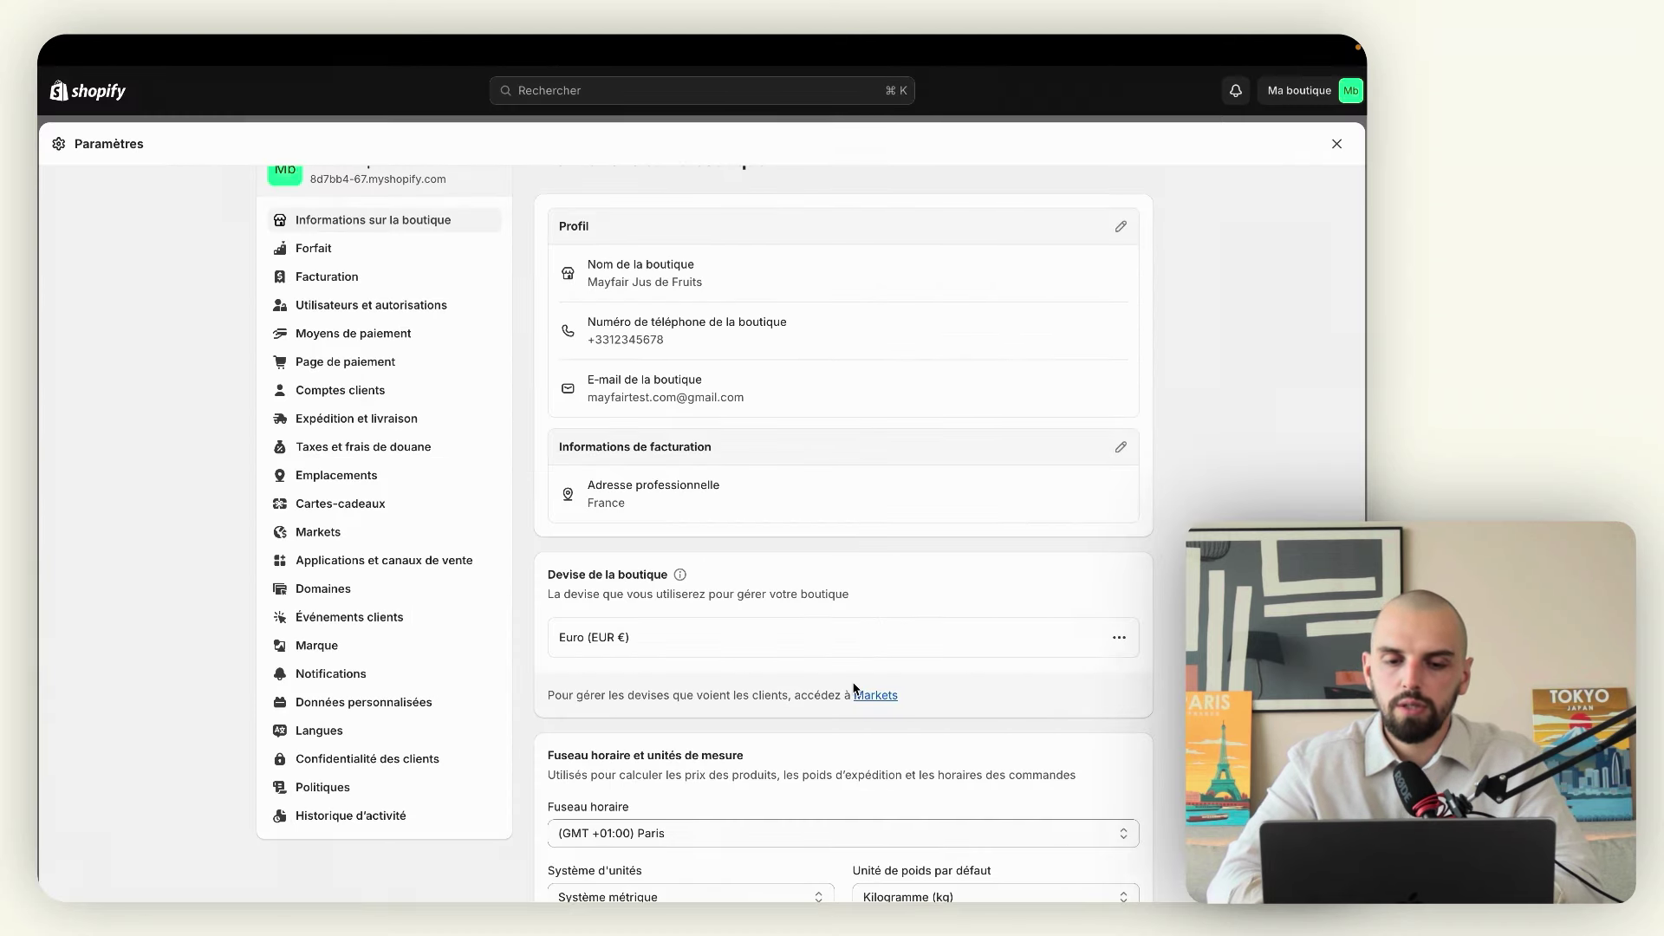
scroll(919, 570, down, 2)
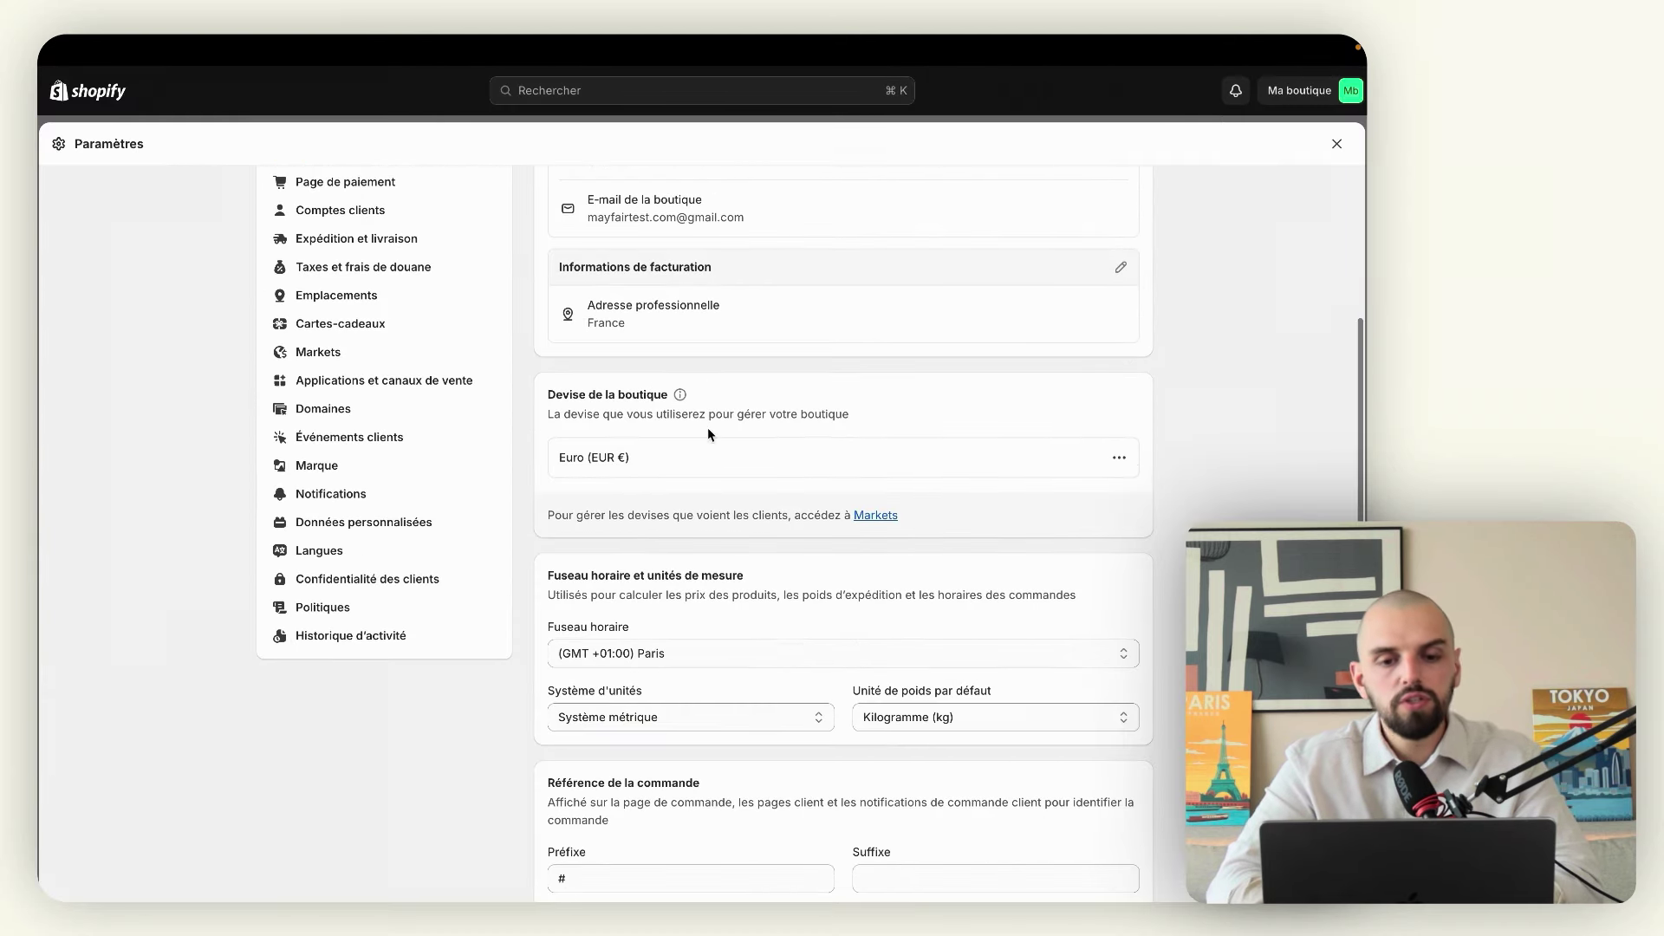
In the Euro currency formatting, add € after the amount in the HTML formats
click(1118, 458)
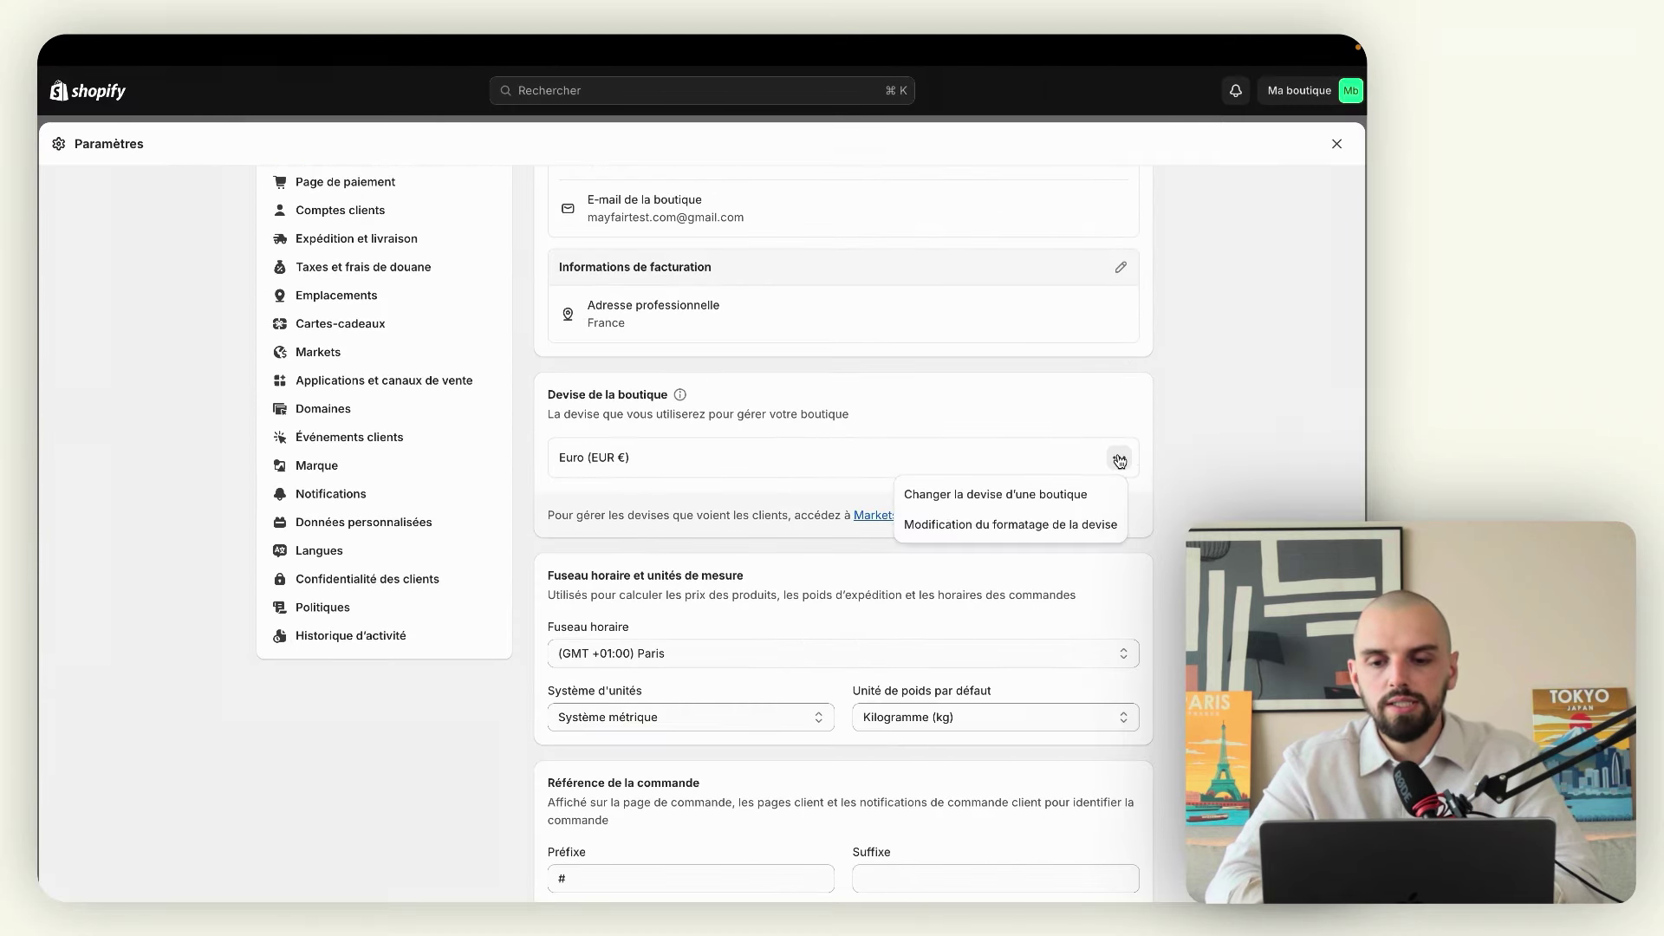
click(1052, 526)
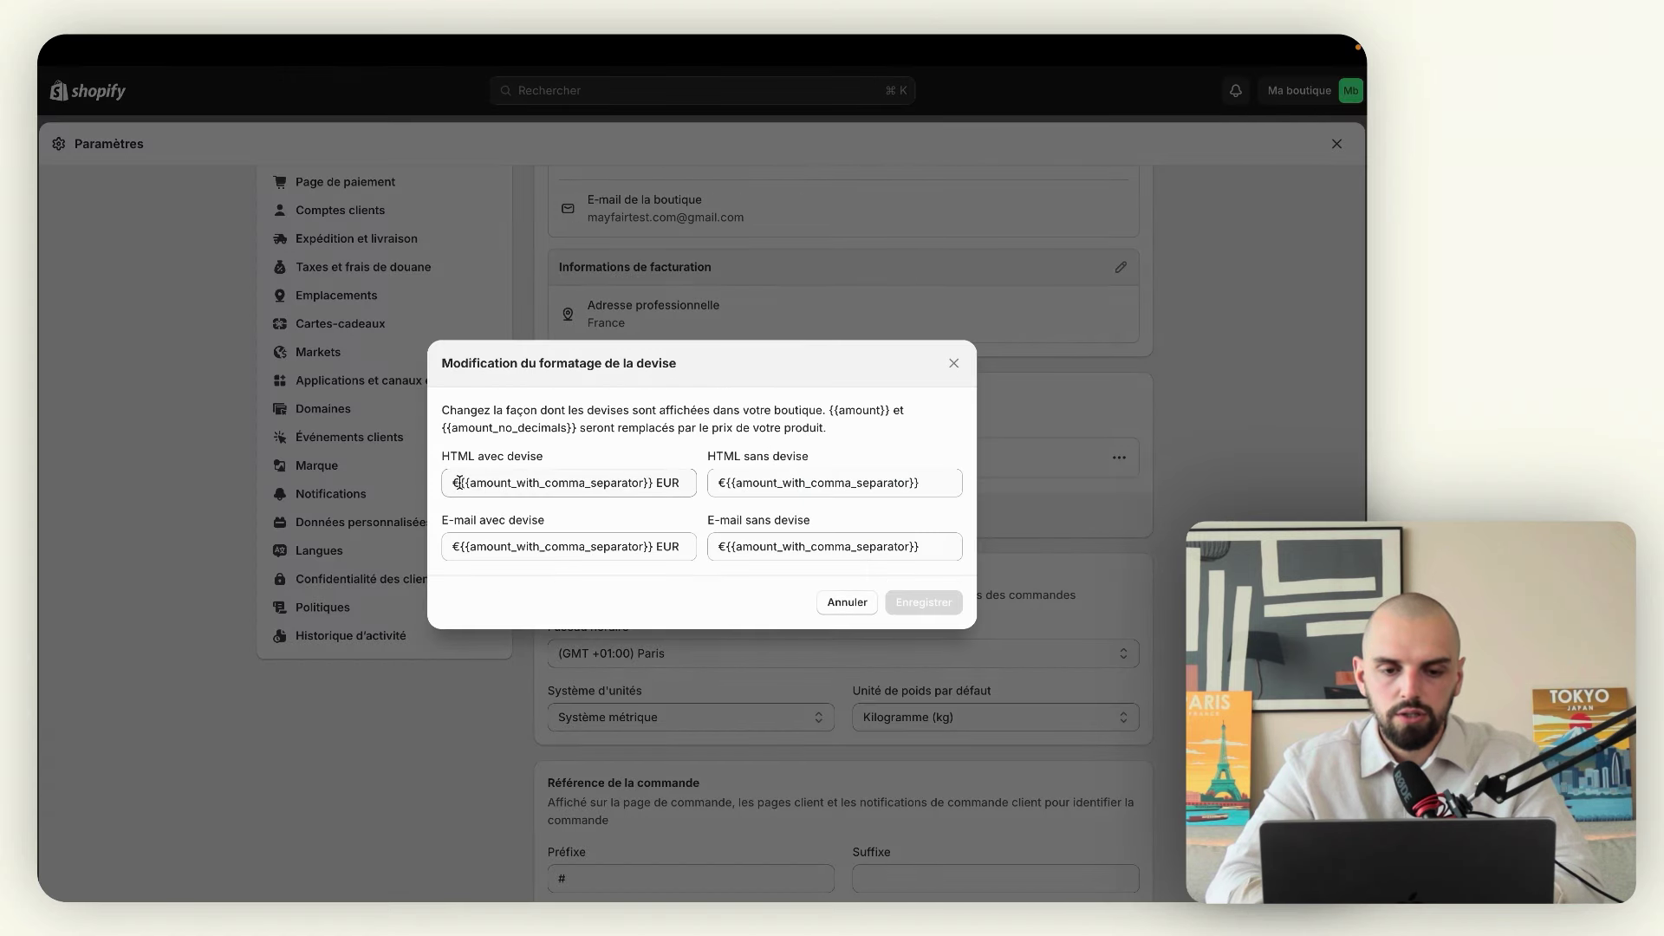
drag(460, 482, 447, 481)
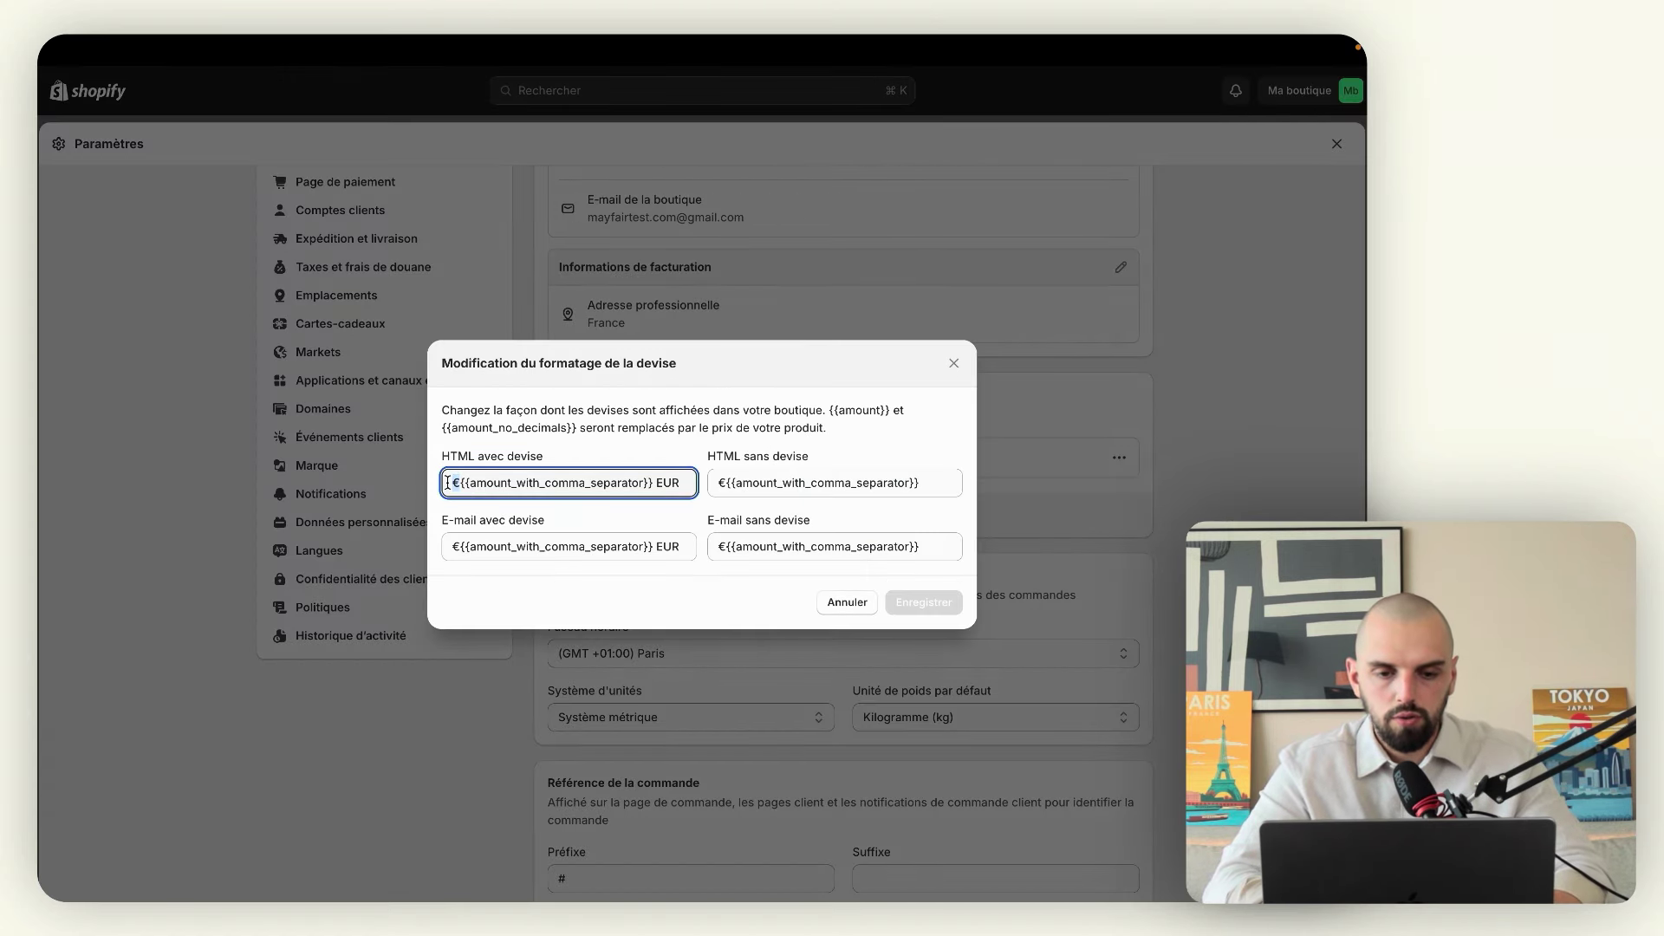
click(657, 484)
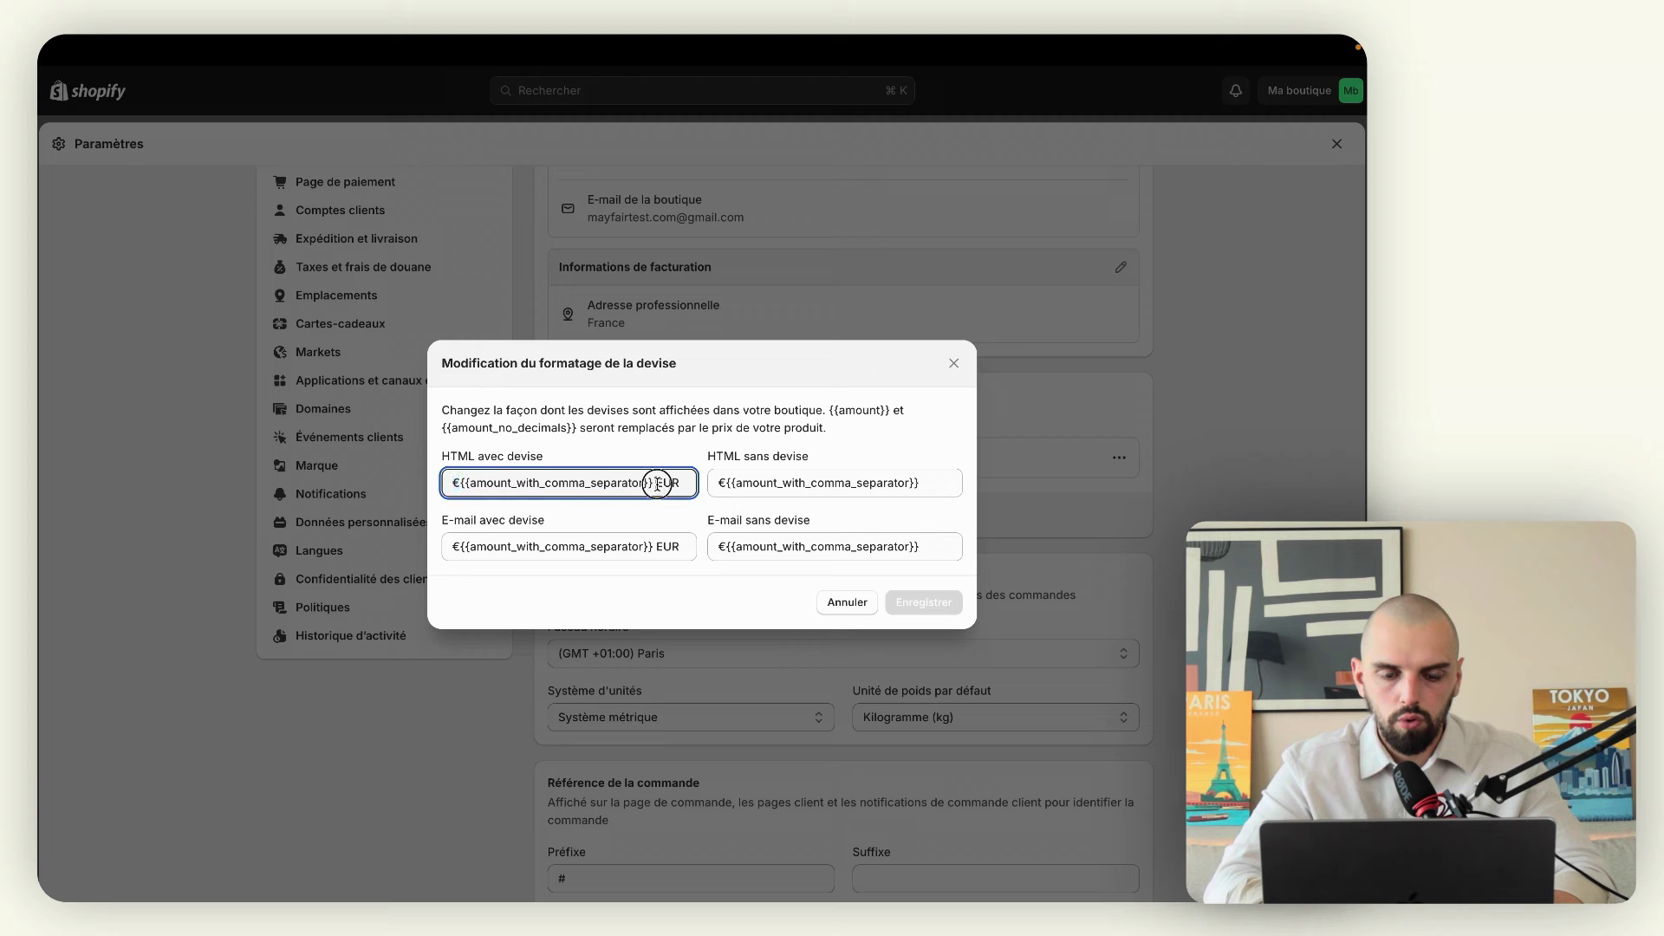
text(€)
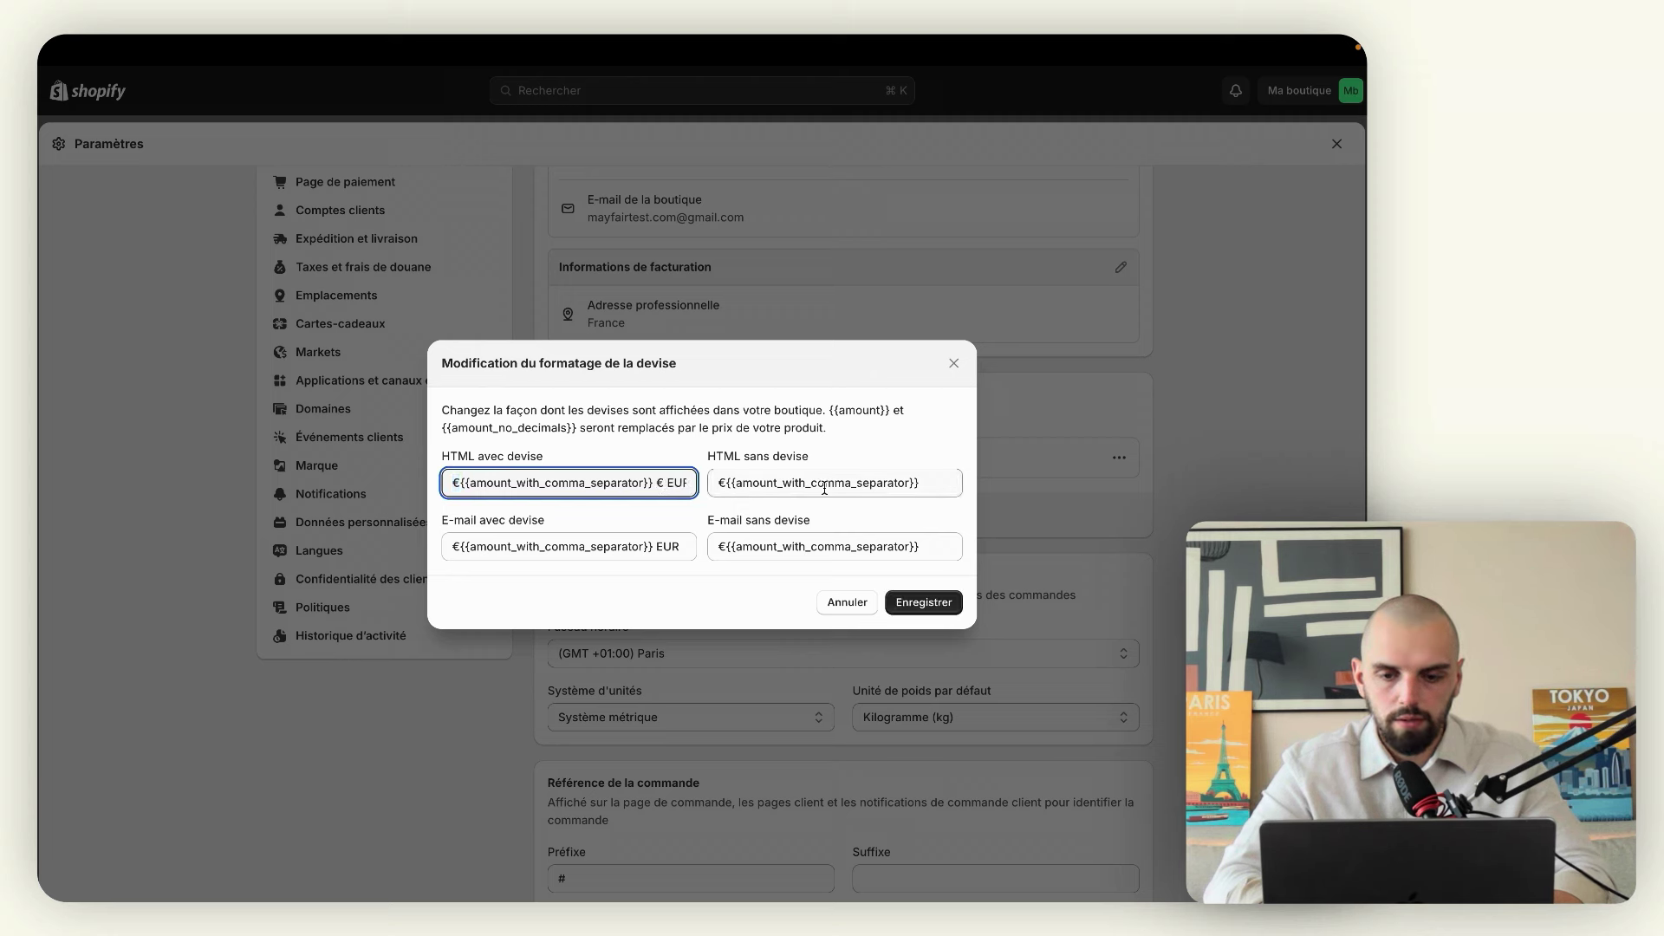
click(728, 482)
click(934, 482)
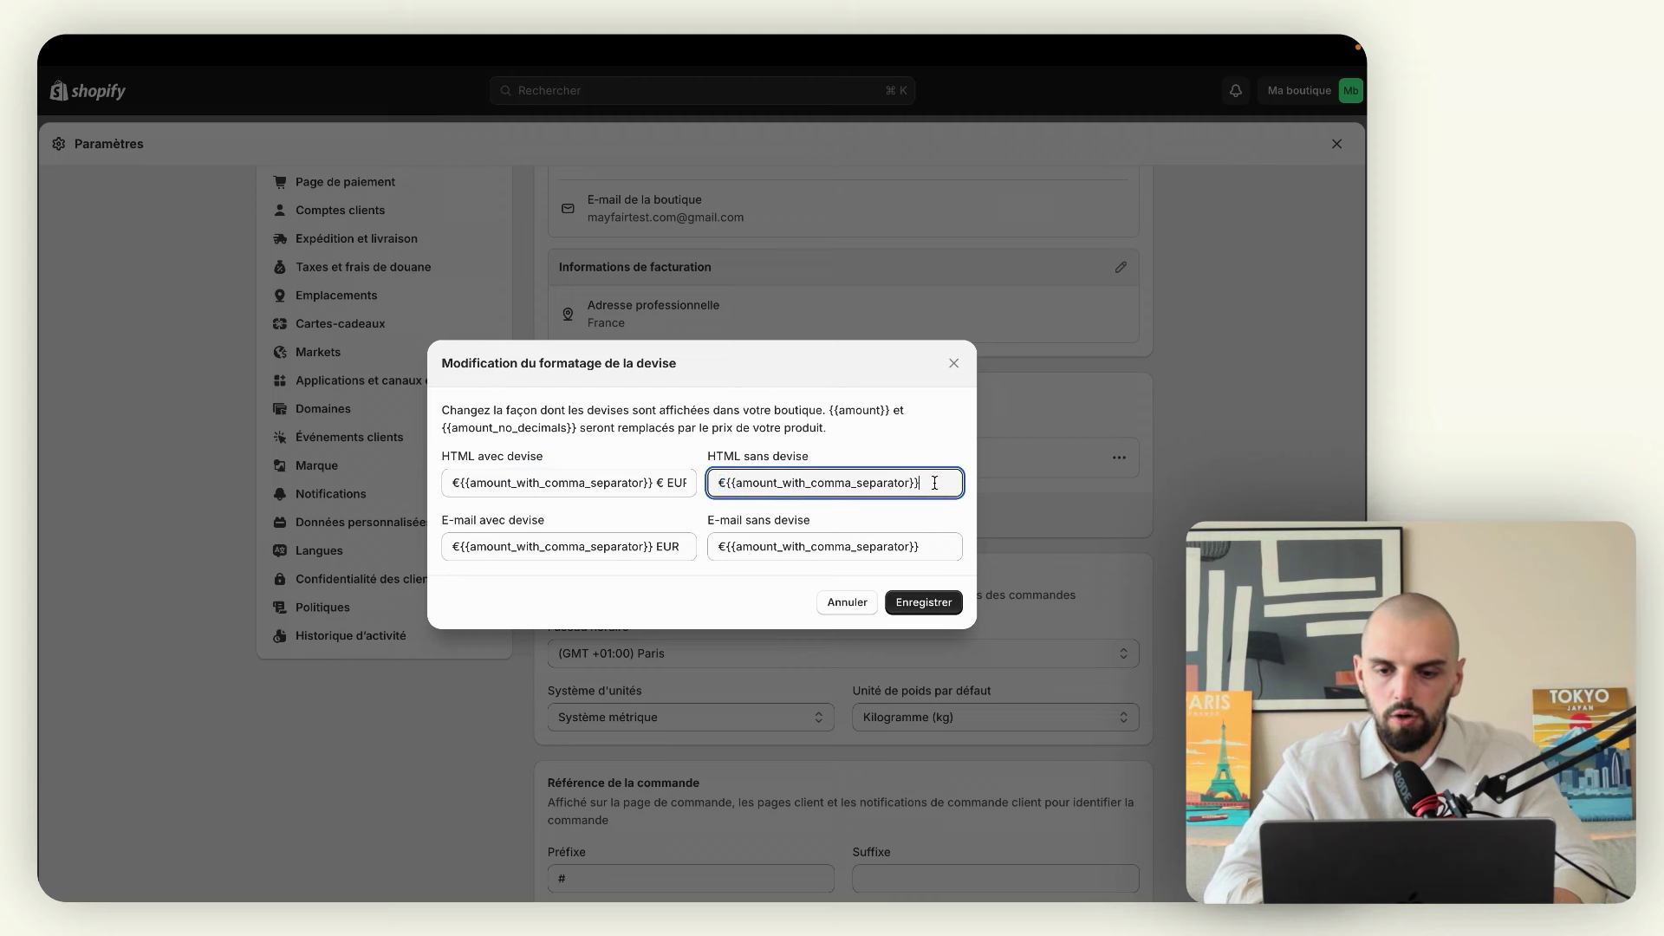
text(€)
Move € after the amount in E-mail sans devise and drop the leading € from both HTML formats
drag(730, 546, 717, 548)
click(951, 547)
text(€)
key(BackSpace)
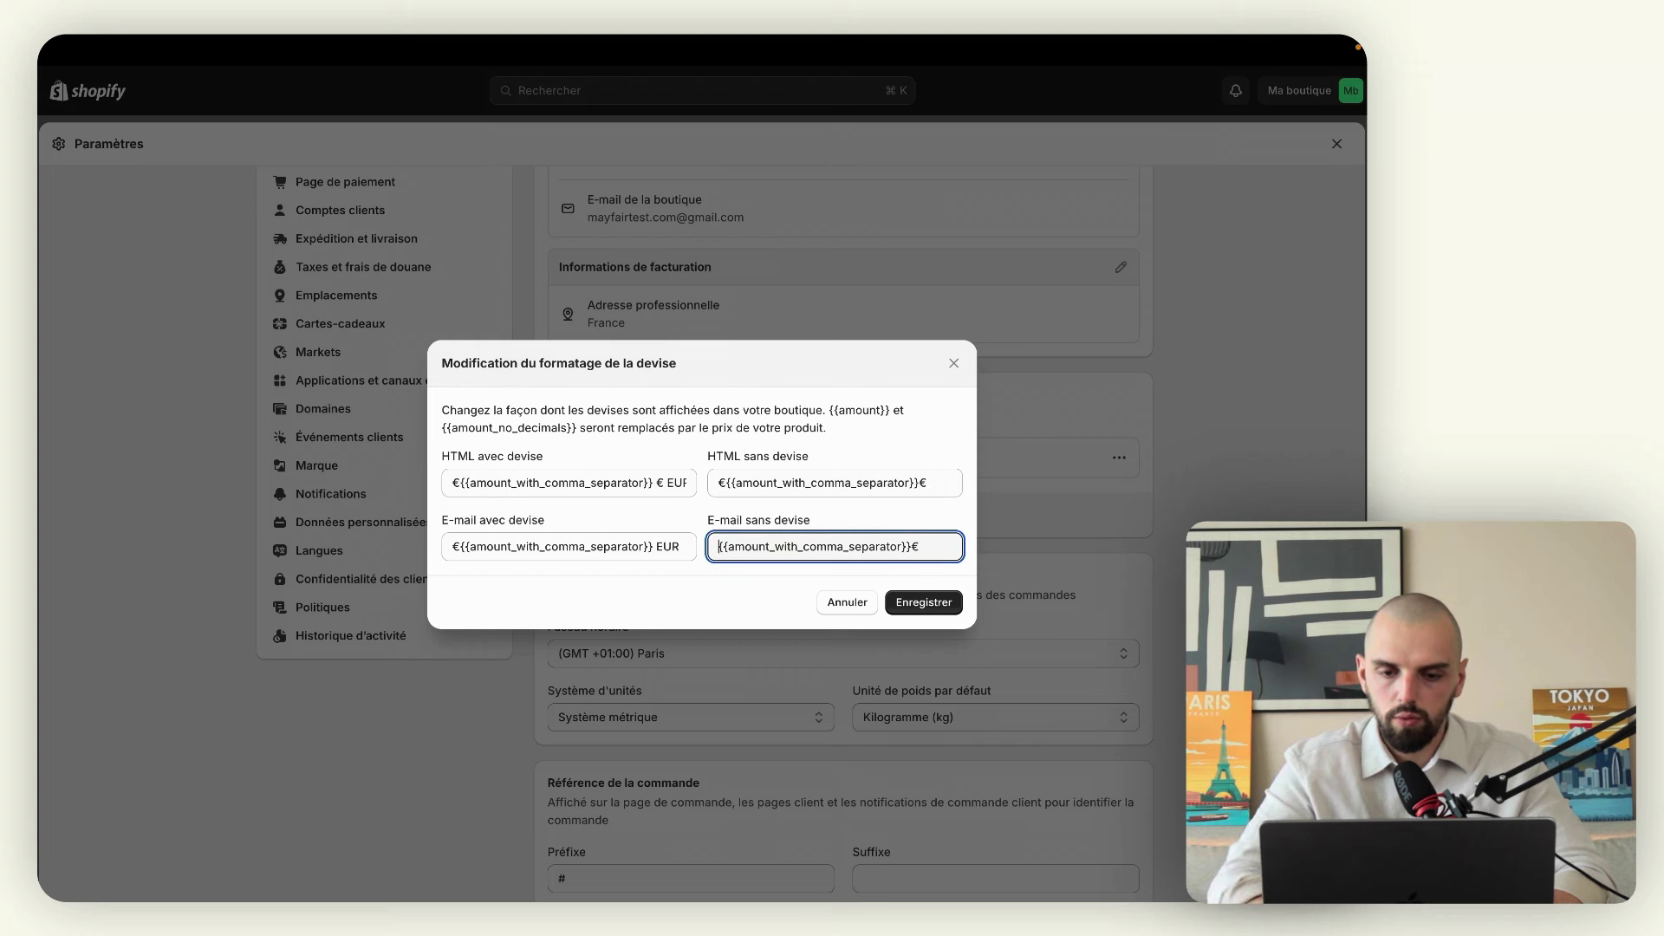
drag(730, 483, 718, 483)
key(BackSpace)
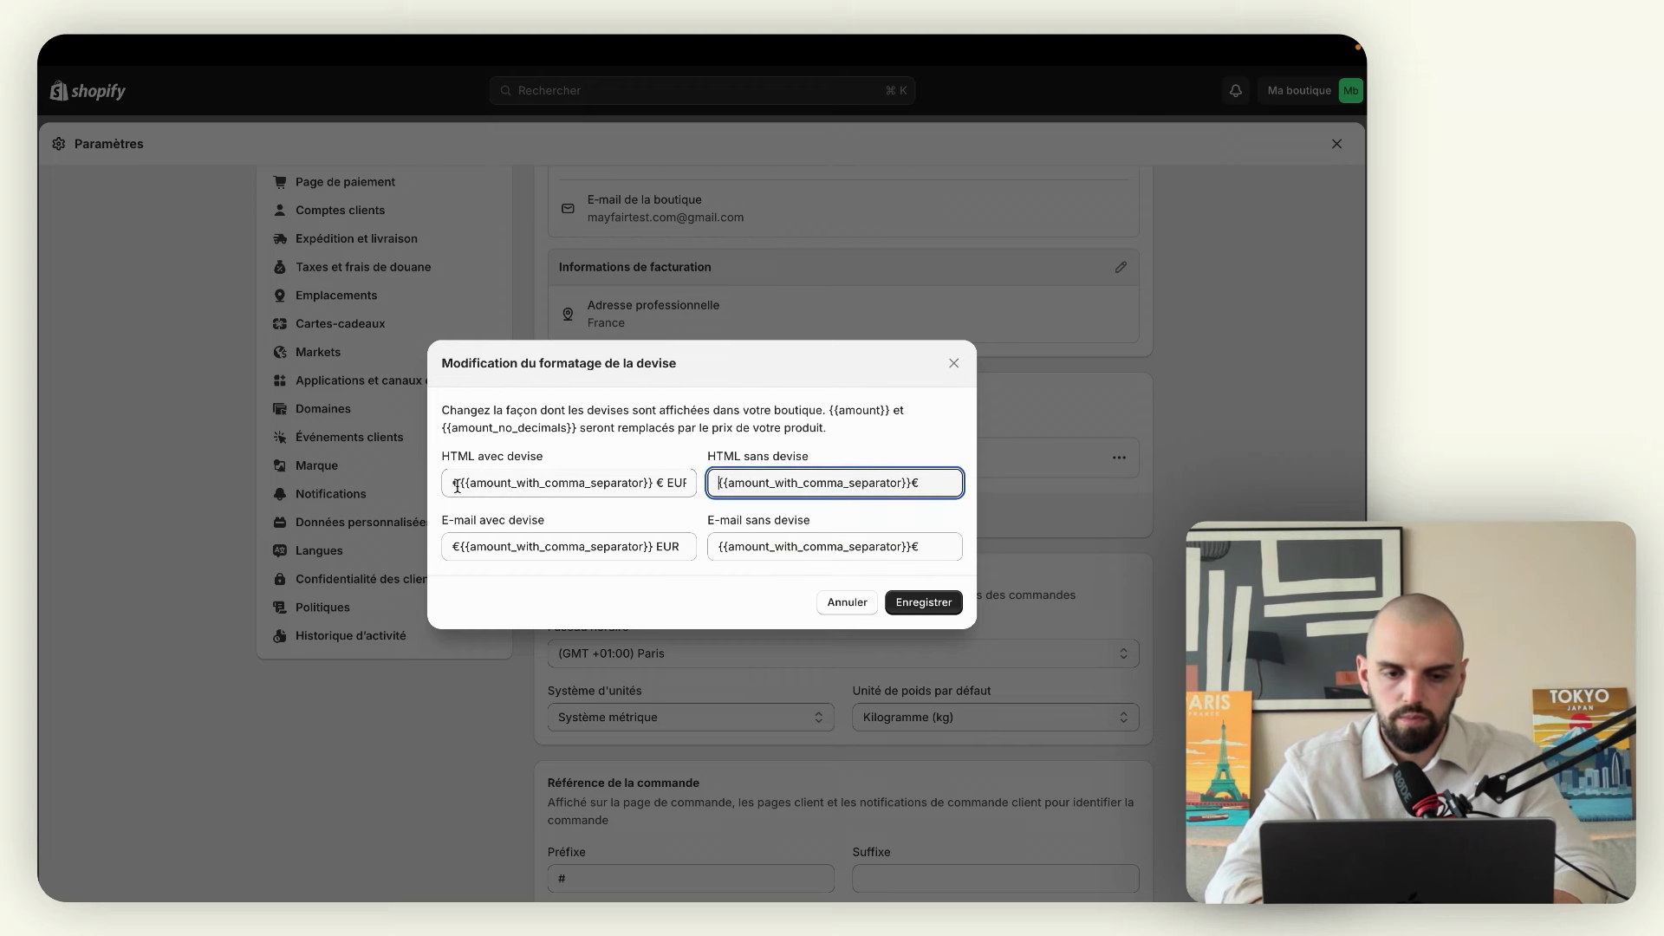
click(458, 486)
key(BackSpace)
Insert € before EUR in the E-mail avec devise format and save the currency formats
click(439, 549)
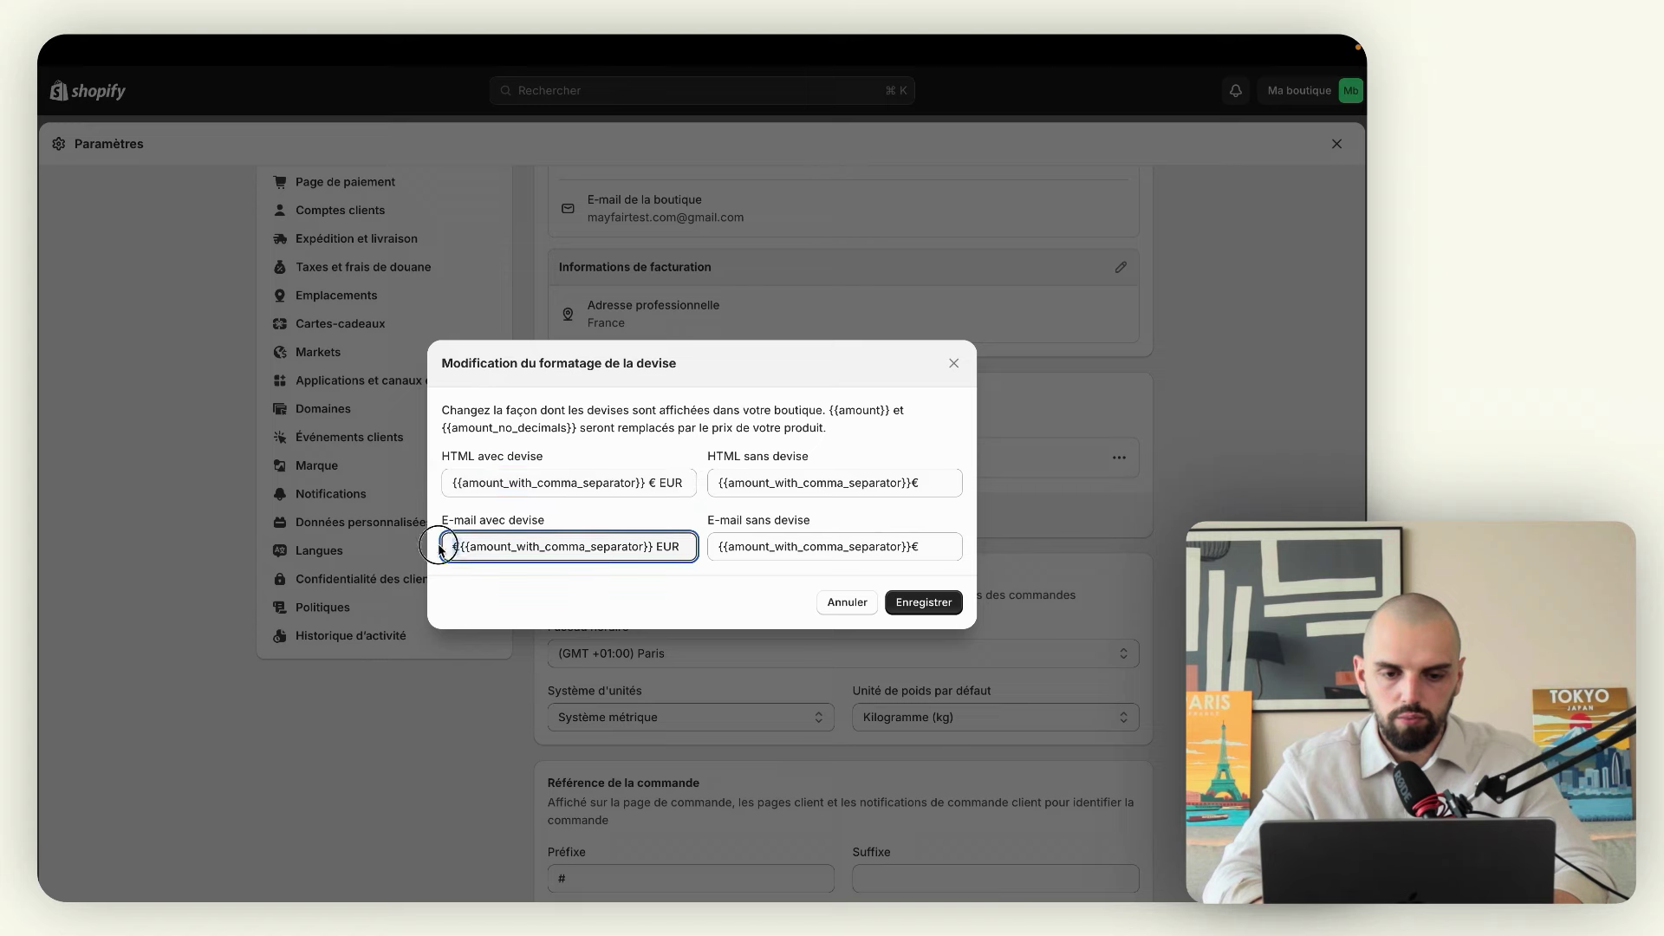
click(655, 548)
text(€)
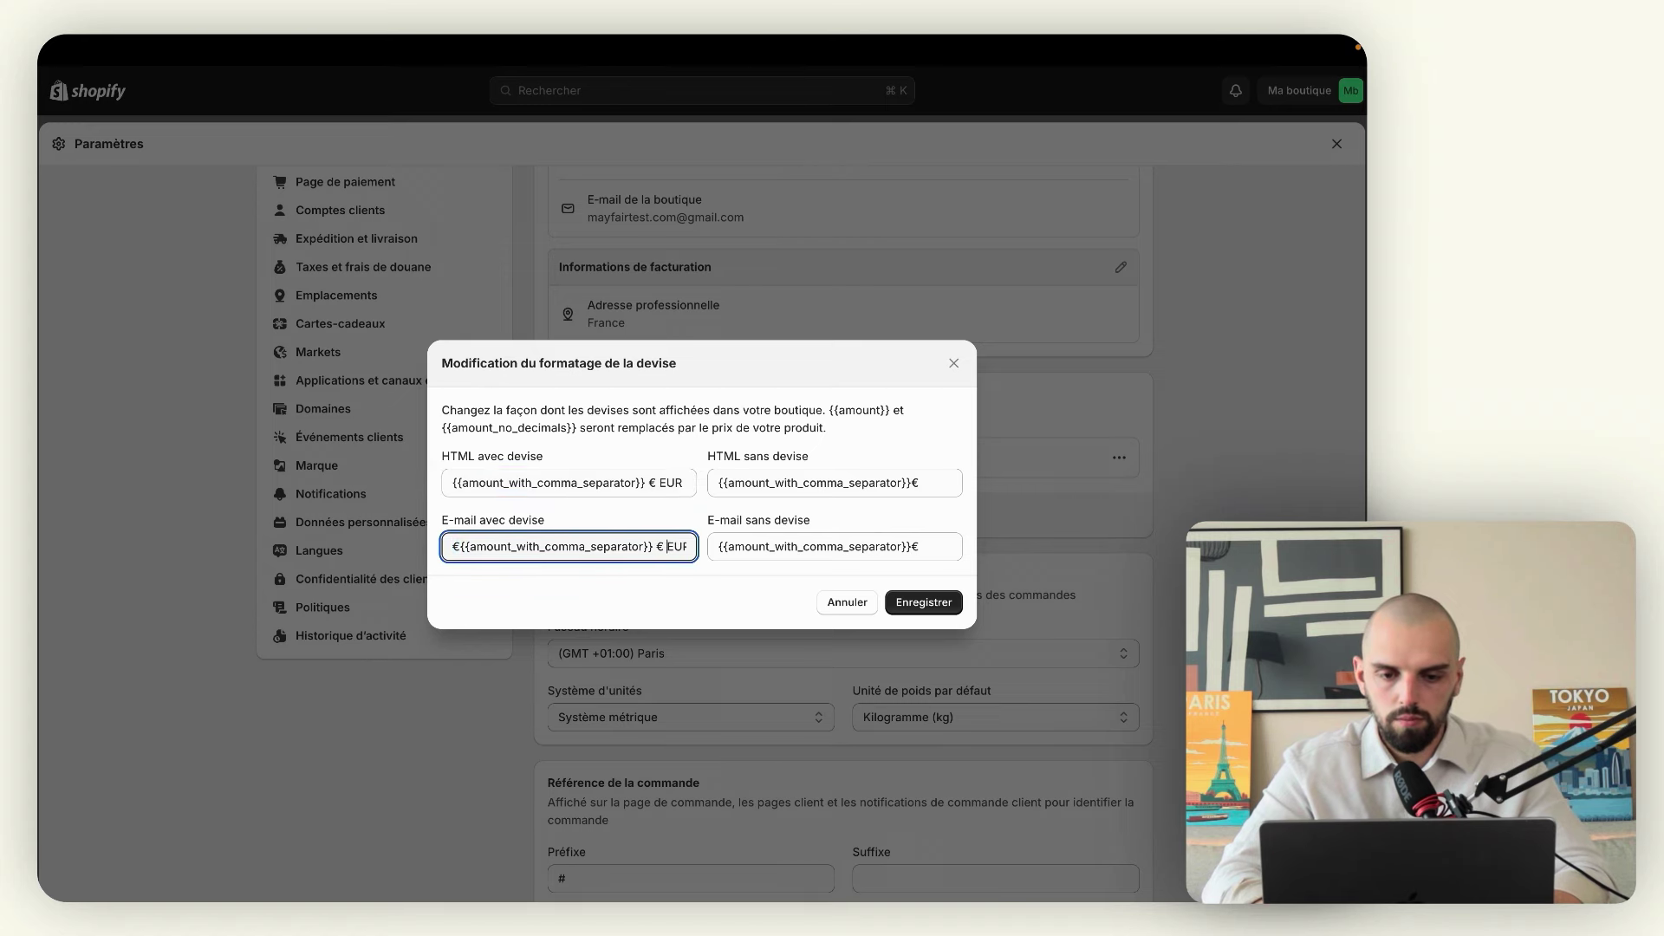
click(932, 609)
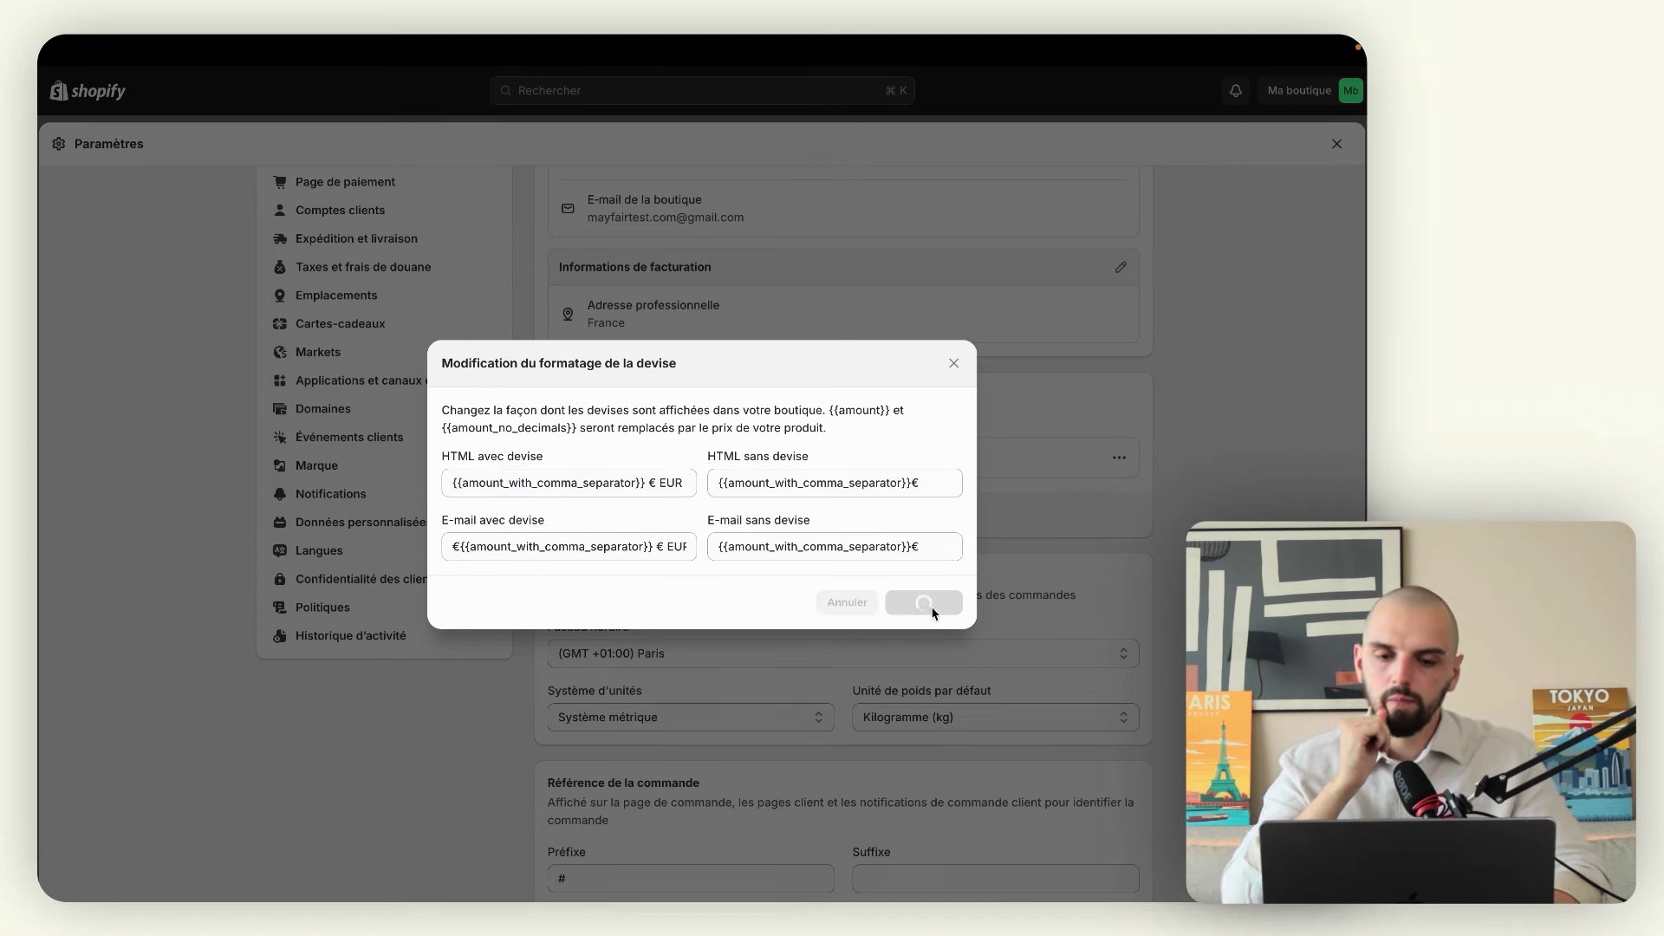
scroll(844, 546, down, 2)
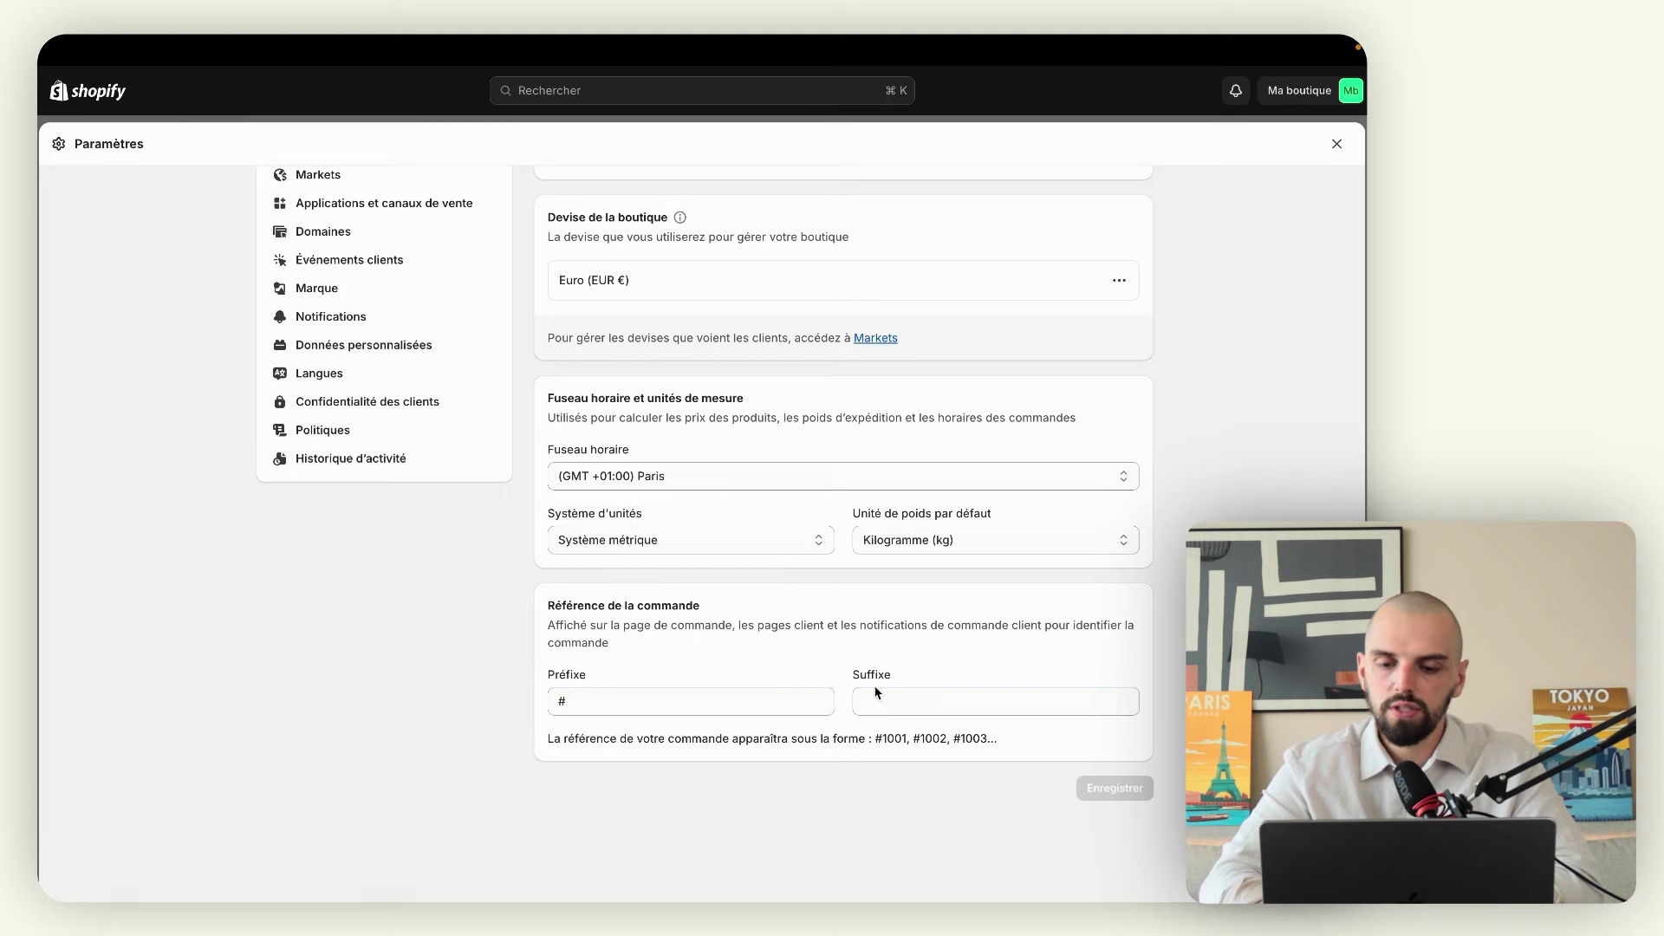
scroll(667, 470, up, 5)
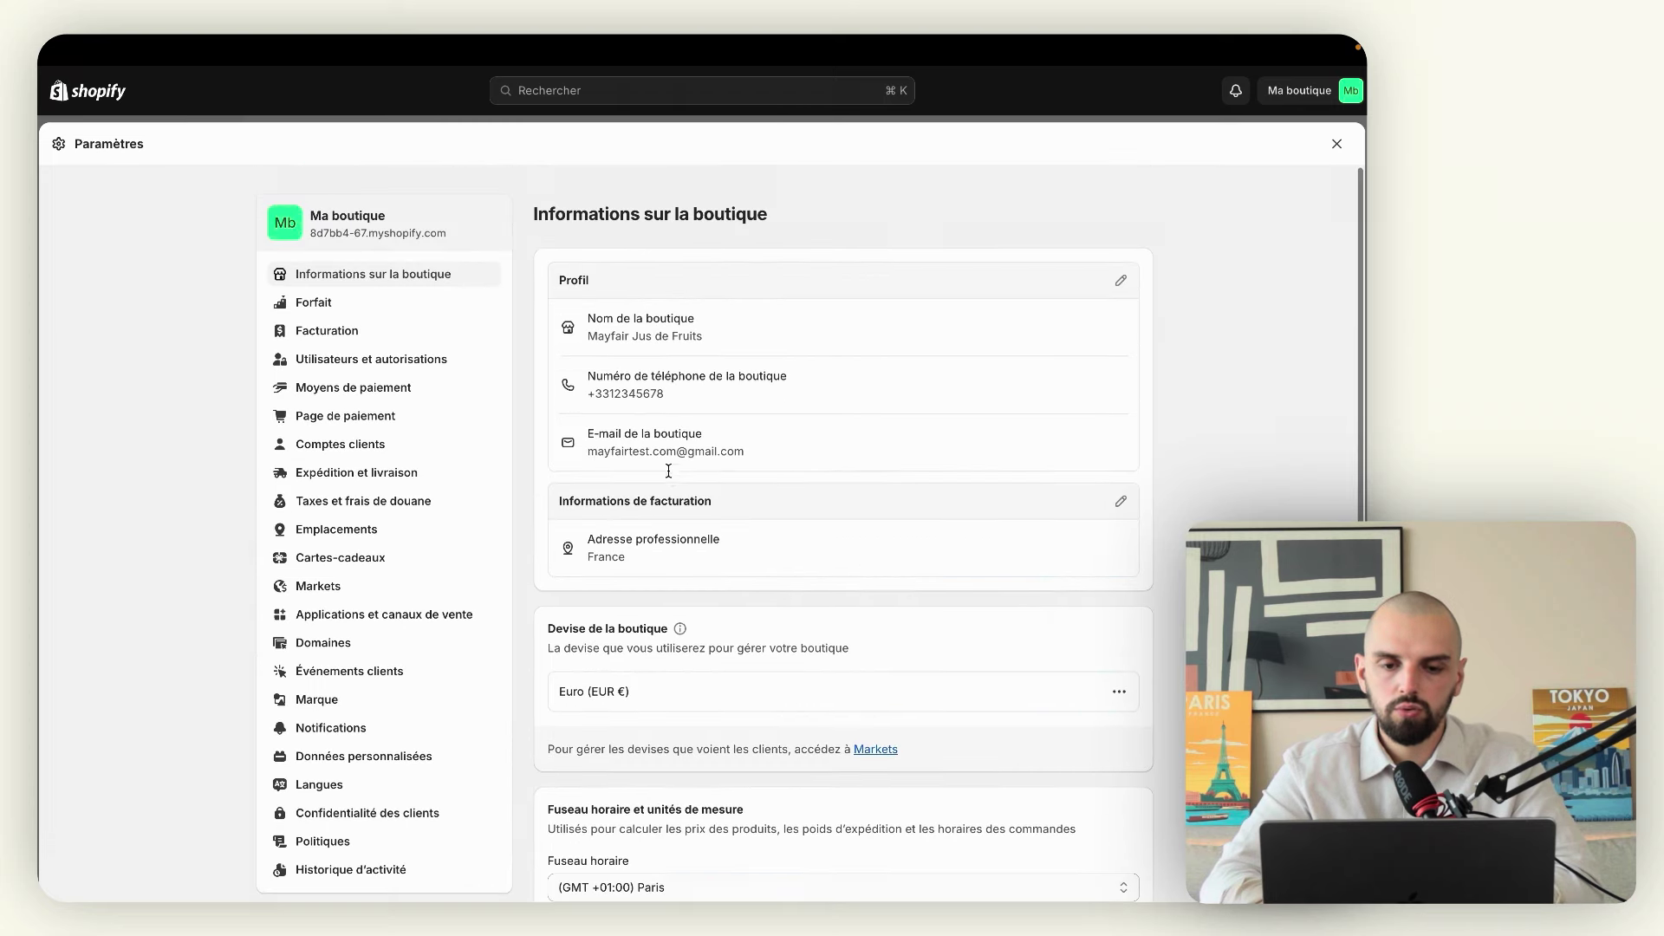
Review the plans under Forfait, then close settings to return to Collections
click(406, 312)
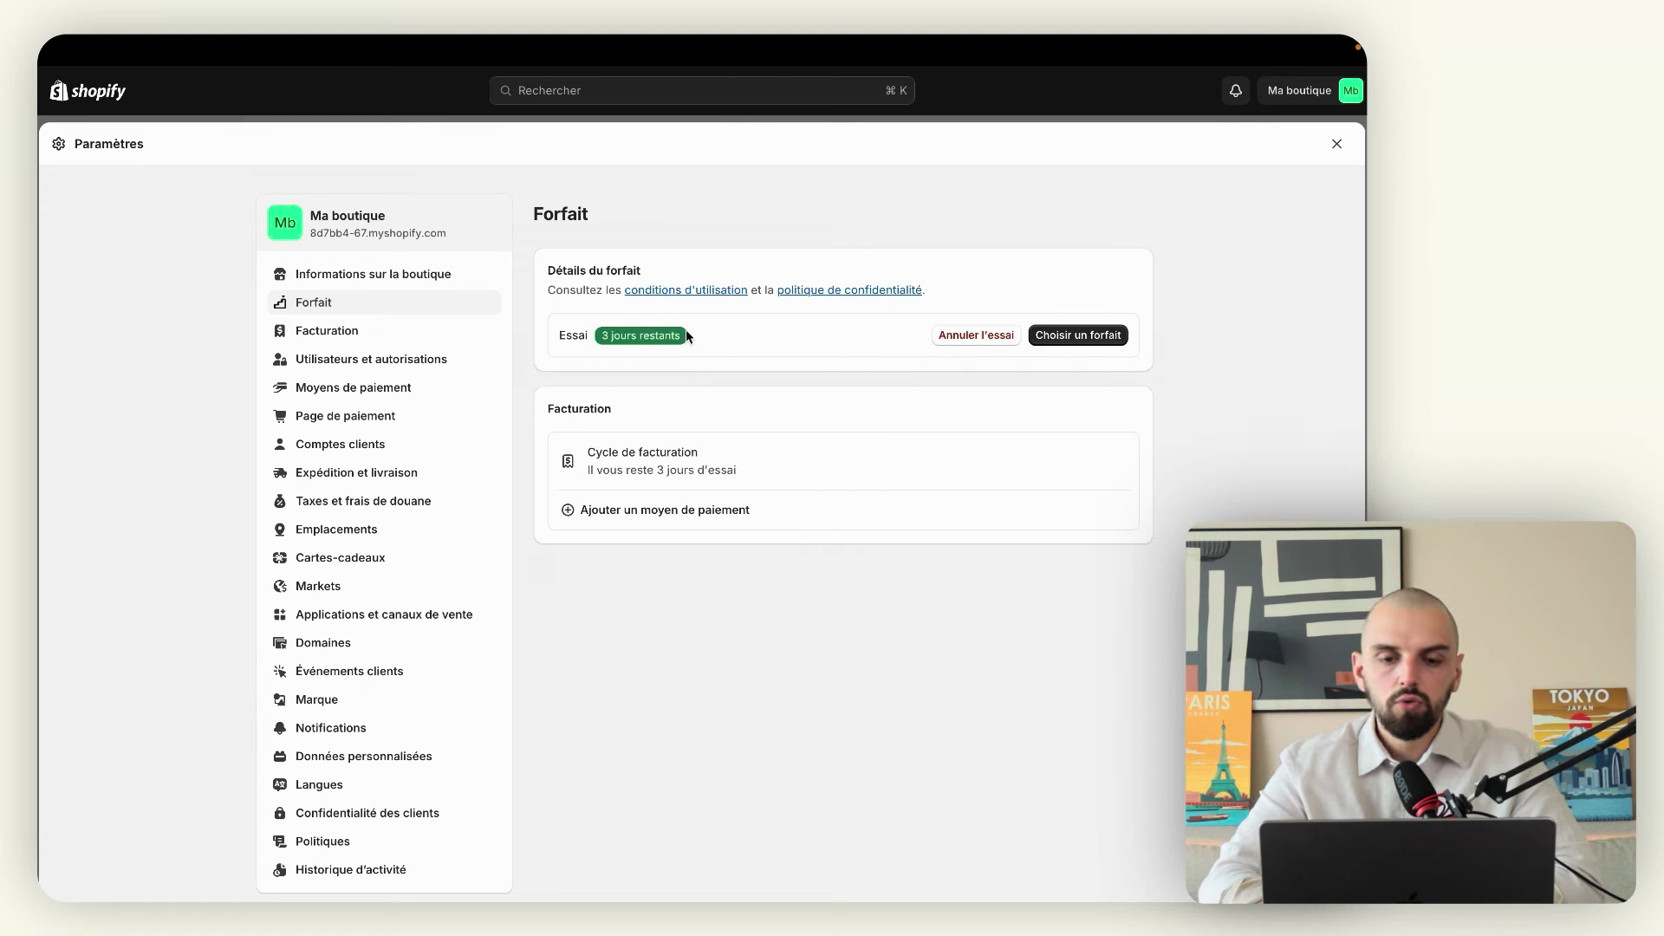
click(1079, 335)
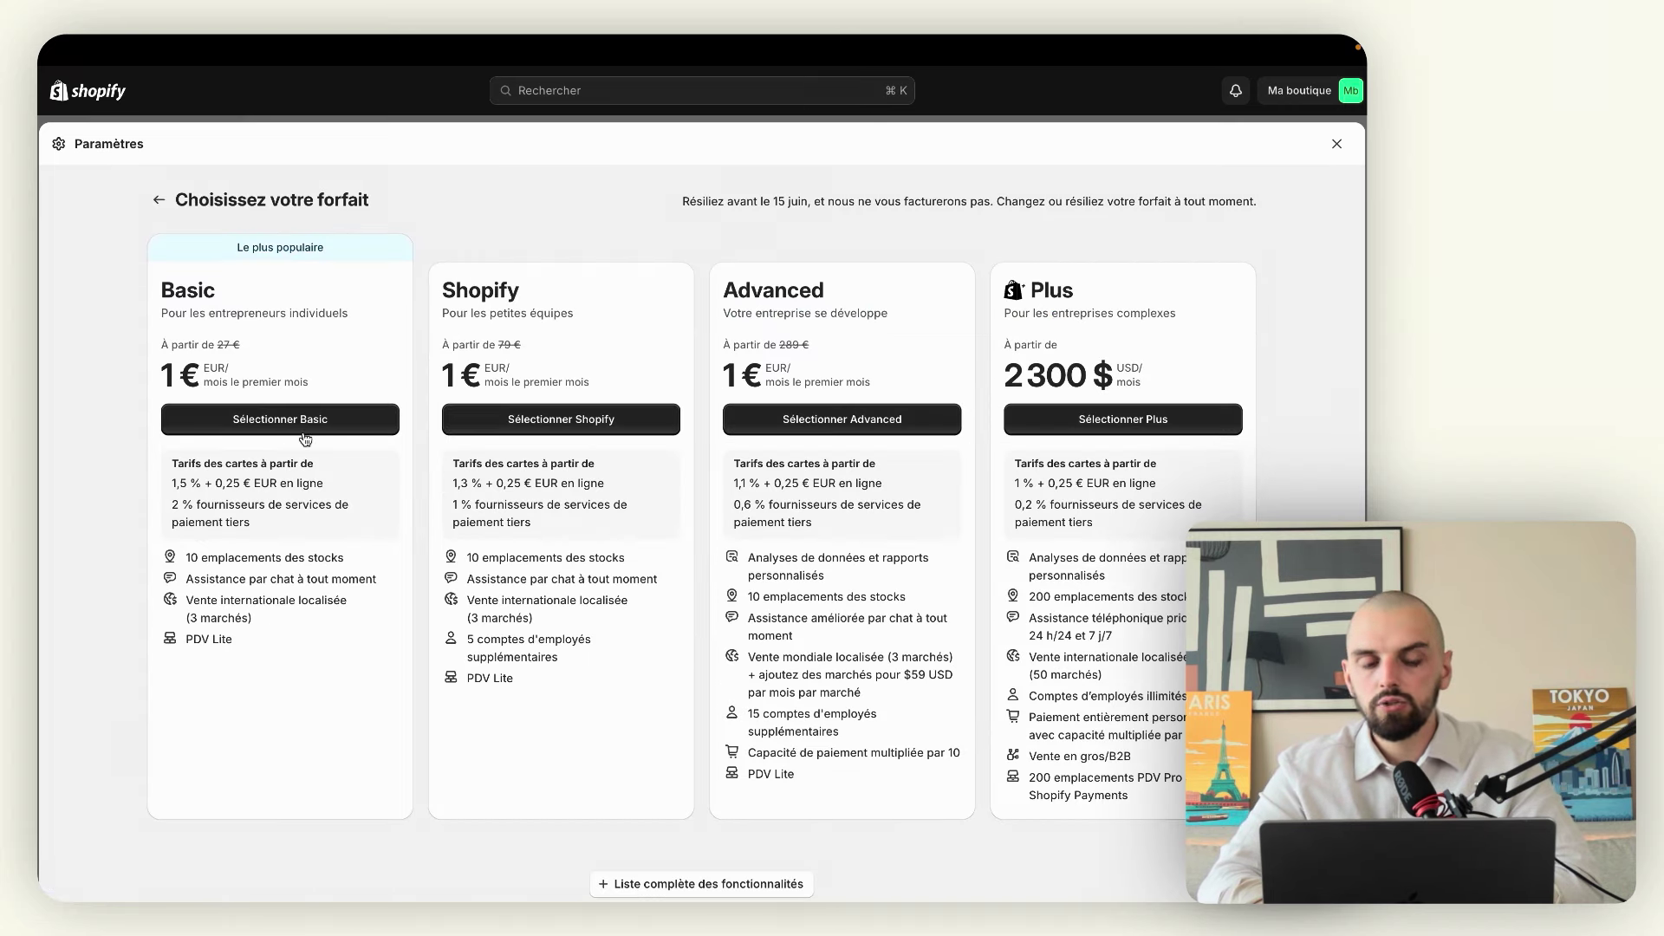
click(1338, 144)
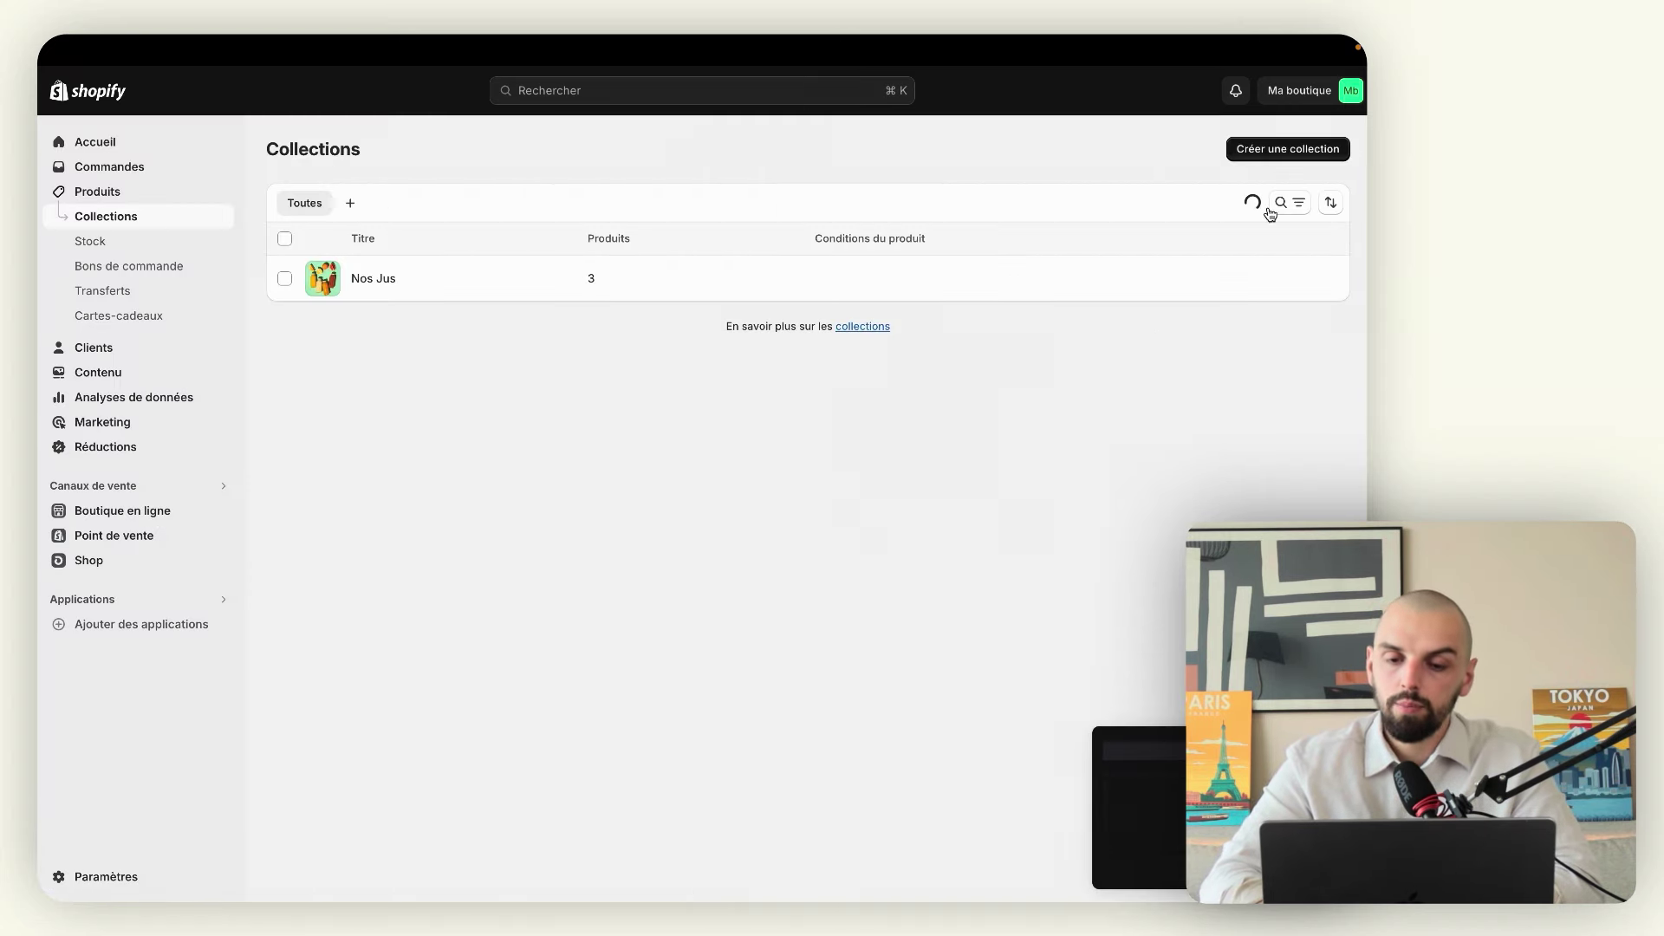
Reopen settings, browse the Facturation page, then go to Utilisateurs et autorisations
click(103, 876)
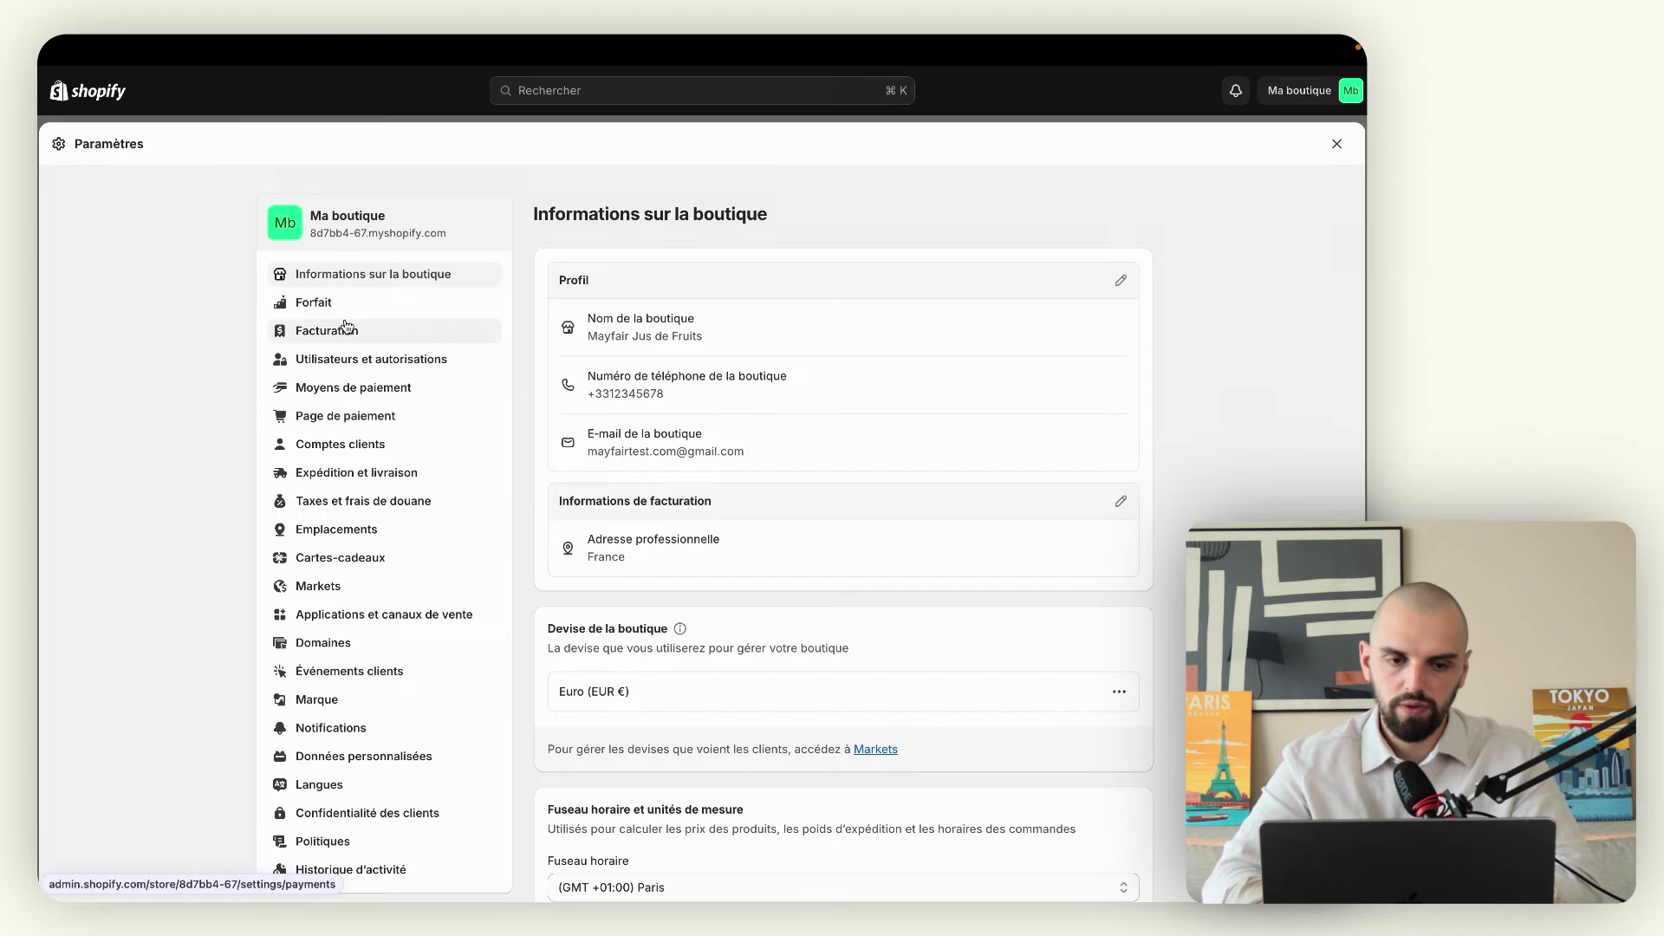
click(342, 331)
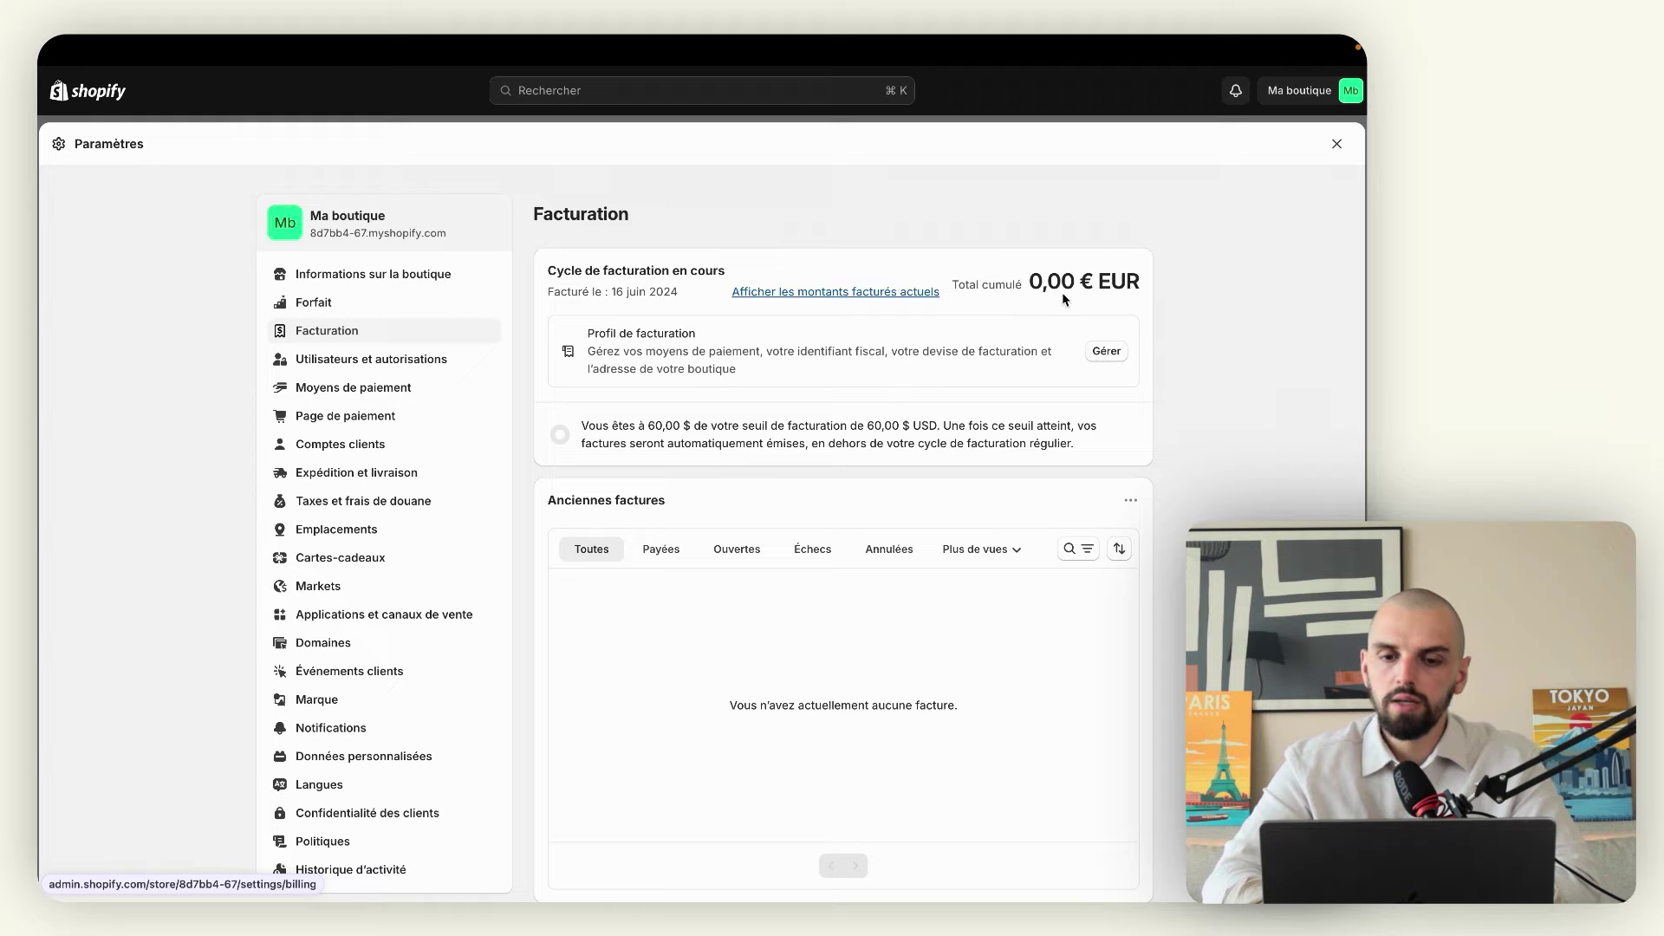
scroll(652, 385, down, 3)
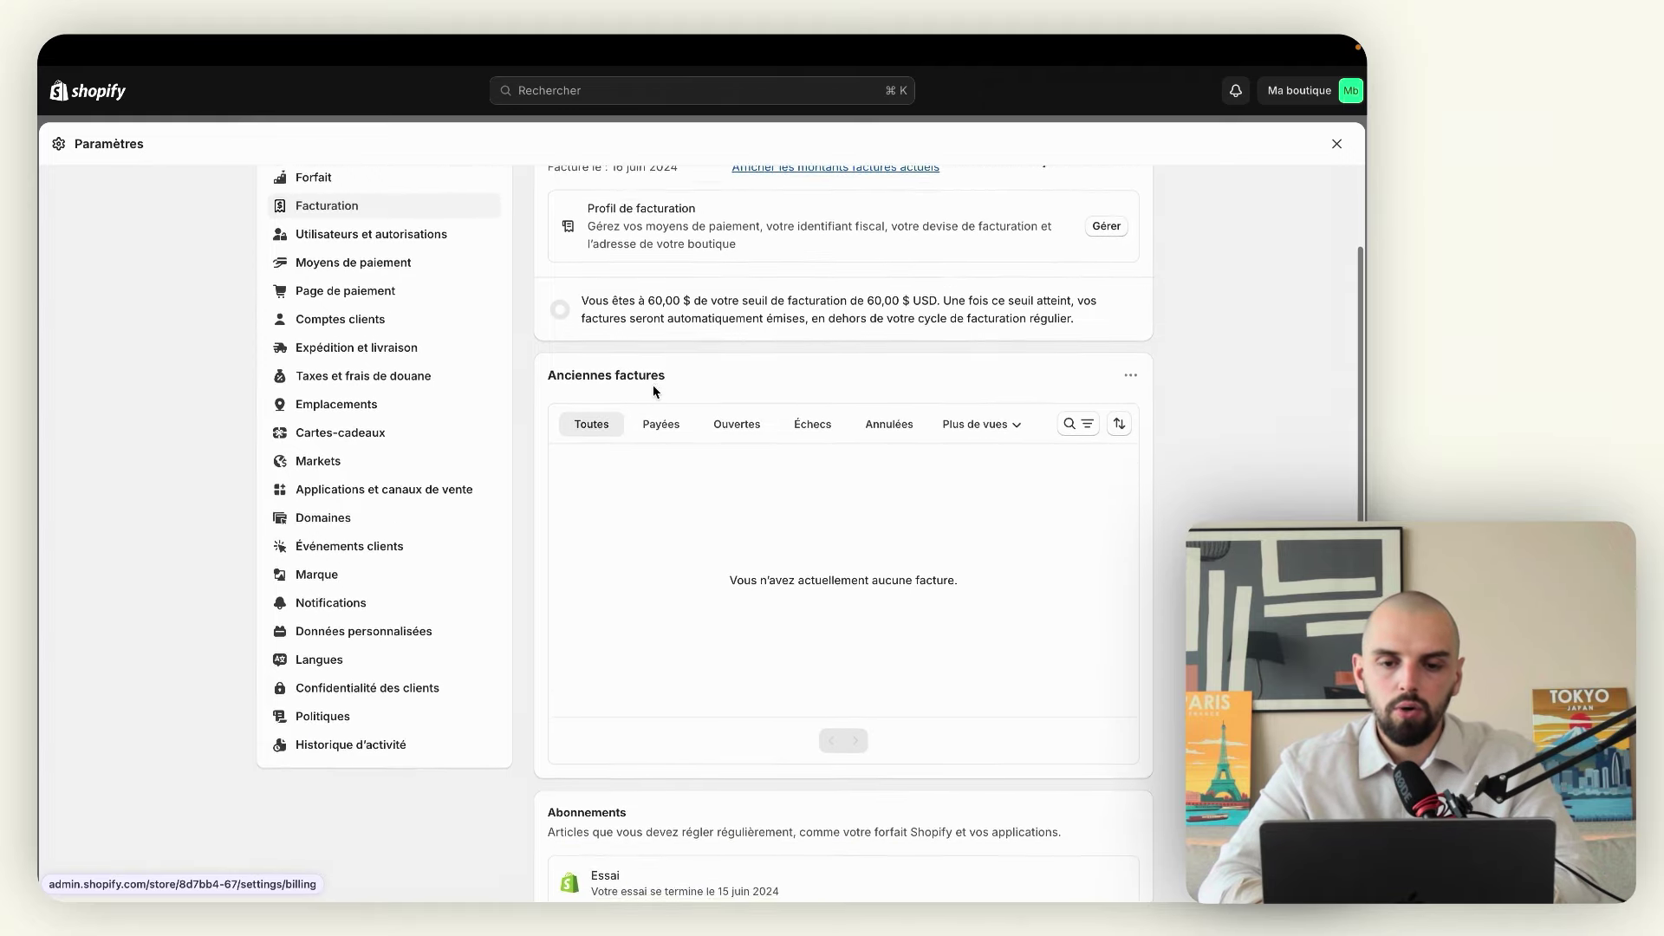
scroll(653, 391, down, 3)
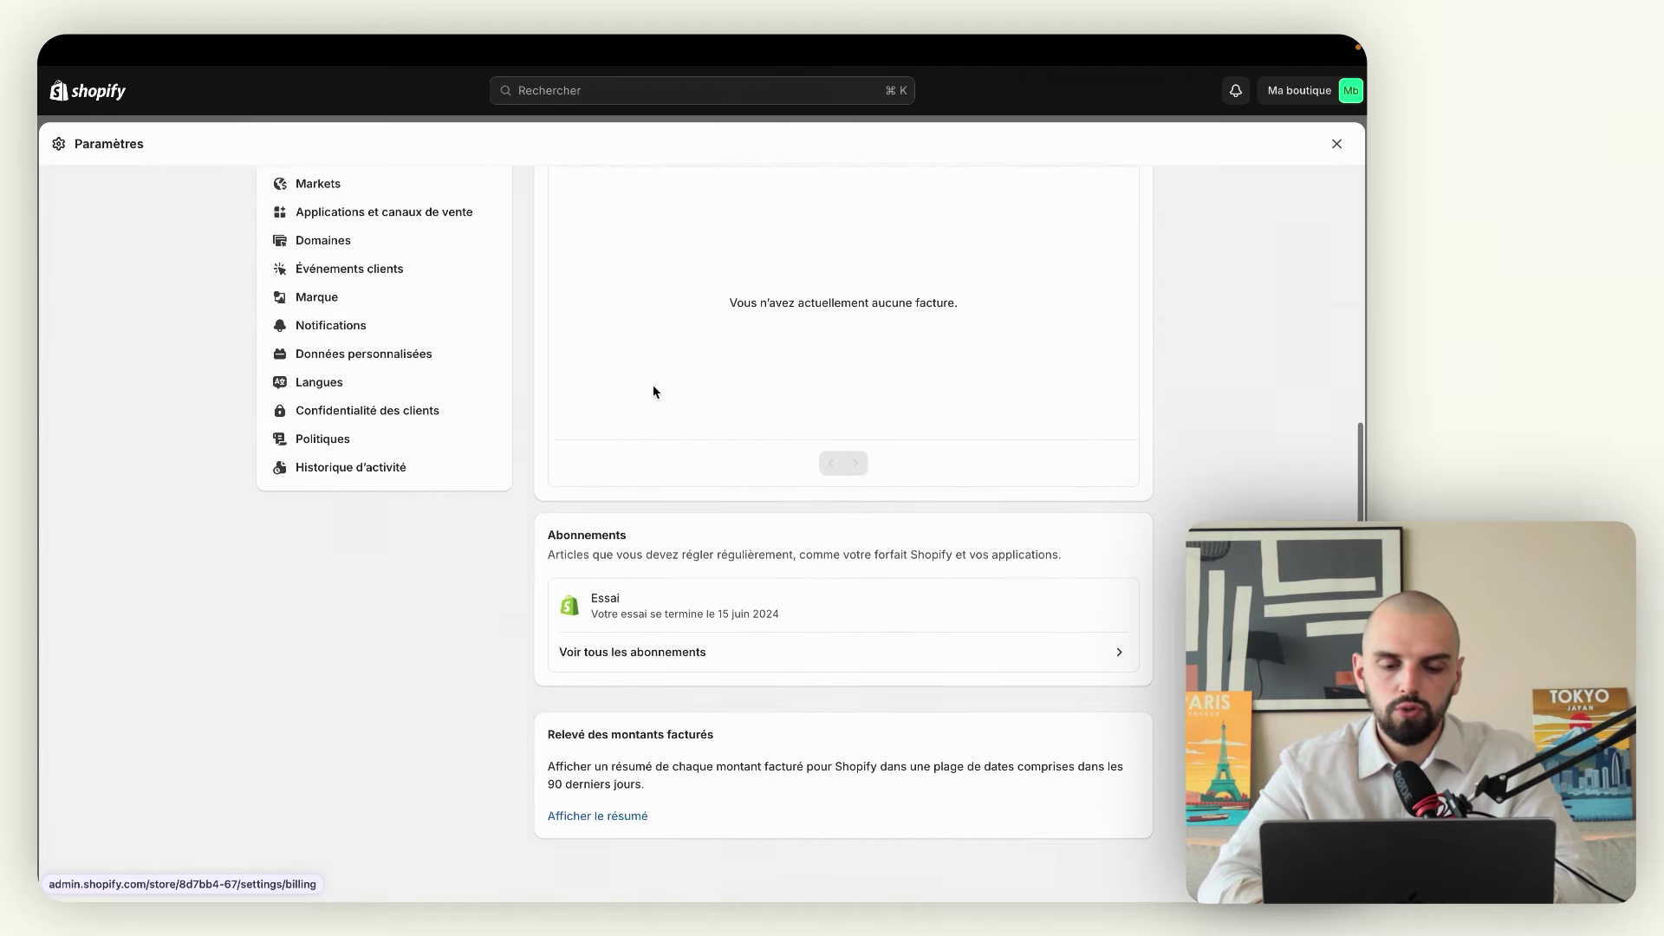
scroll(653, 391, up, 2)
scroll(654, 391, up, 5)
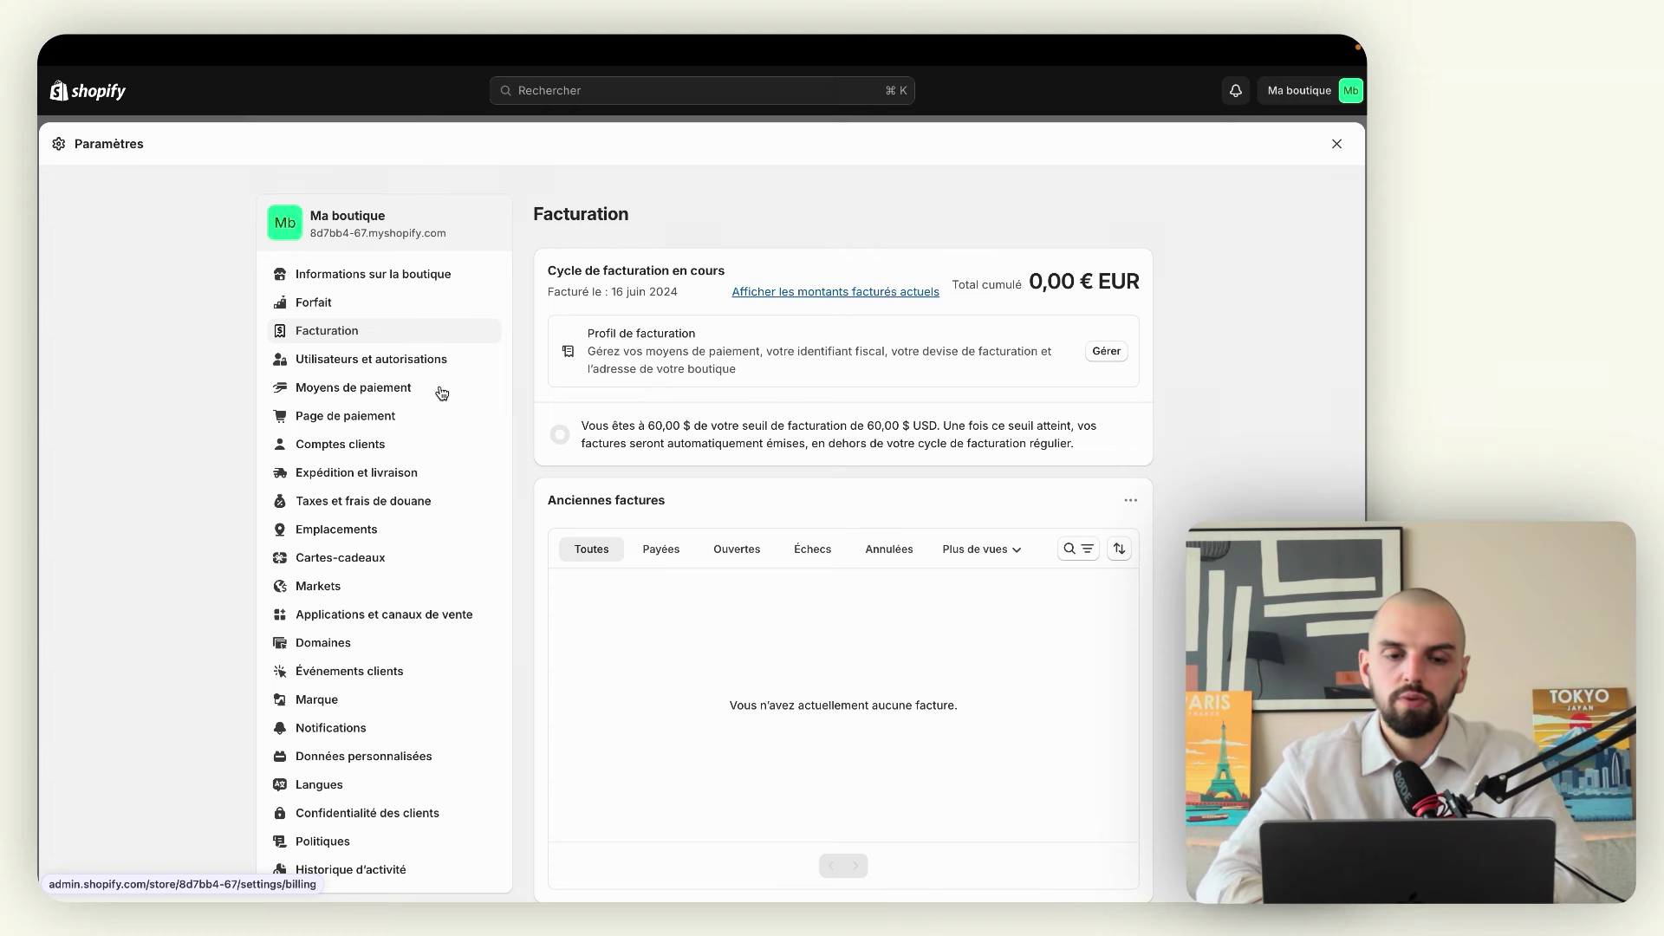
click(410, 359)
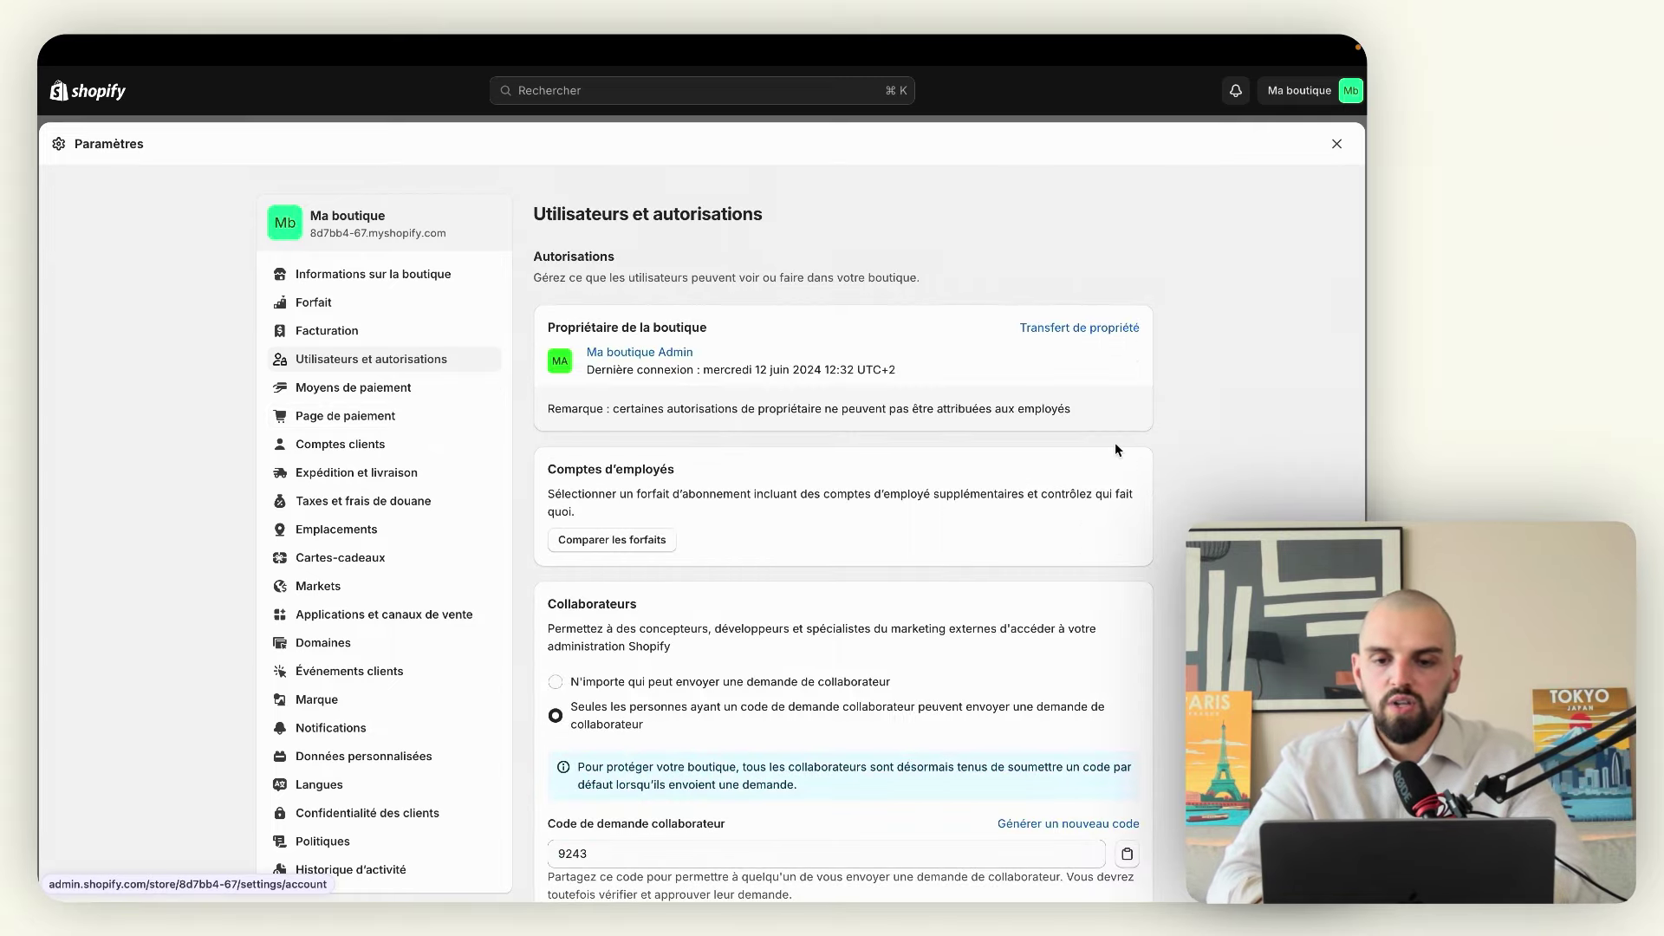
Look through the users and permissions page, then go to the Moyens de paiement settings
scroll(1115, 445, down, 1)
scroll(1115, 442, down, 5)
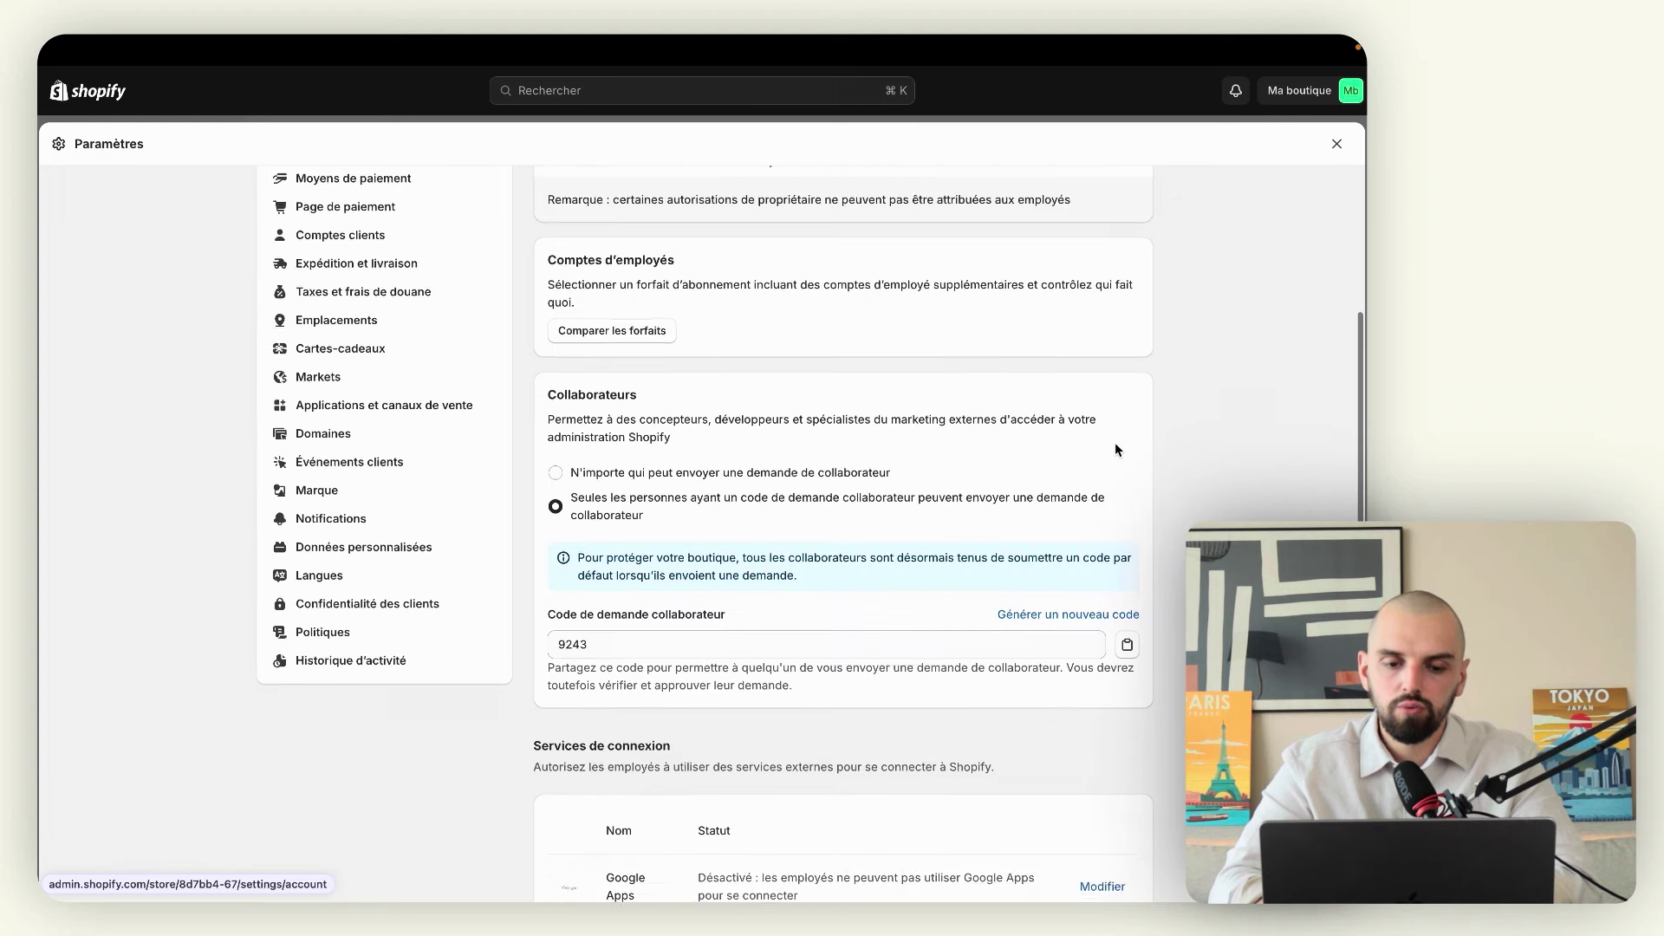
scroll(1114, 442, up, 5)
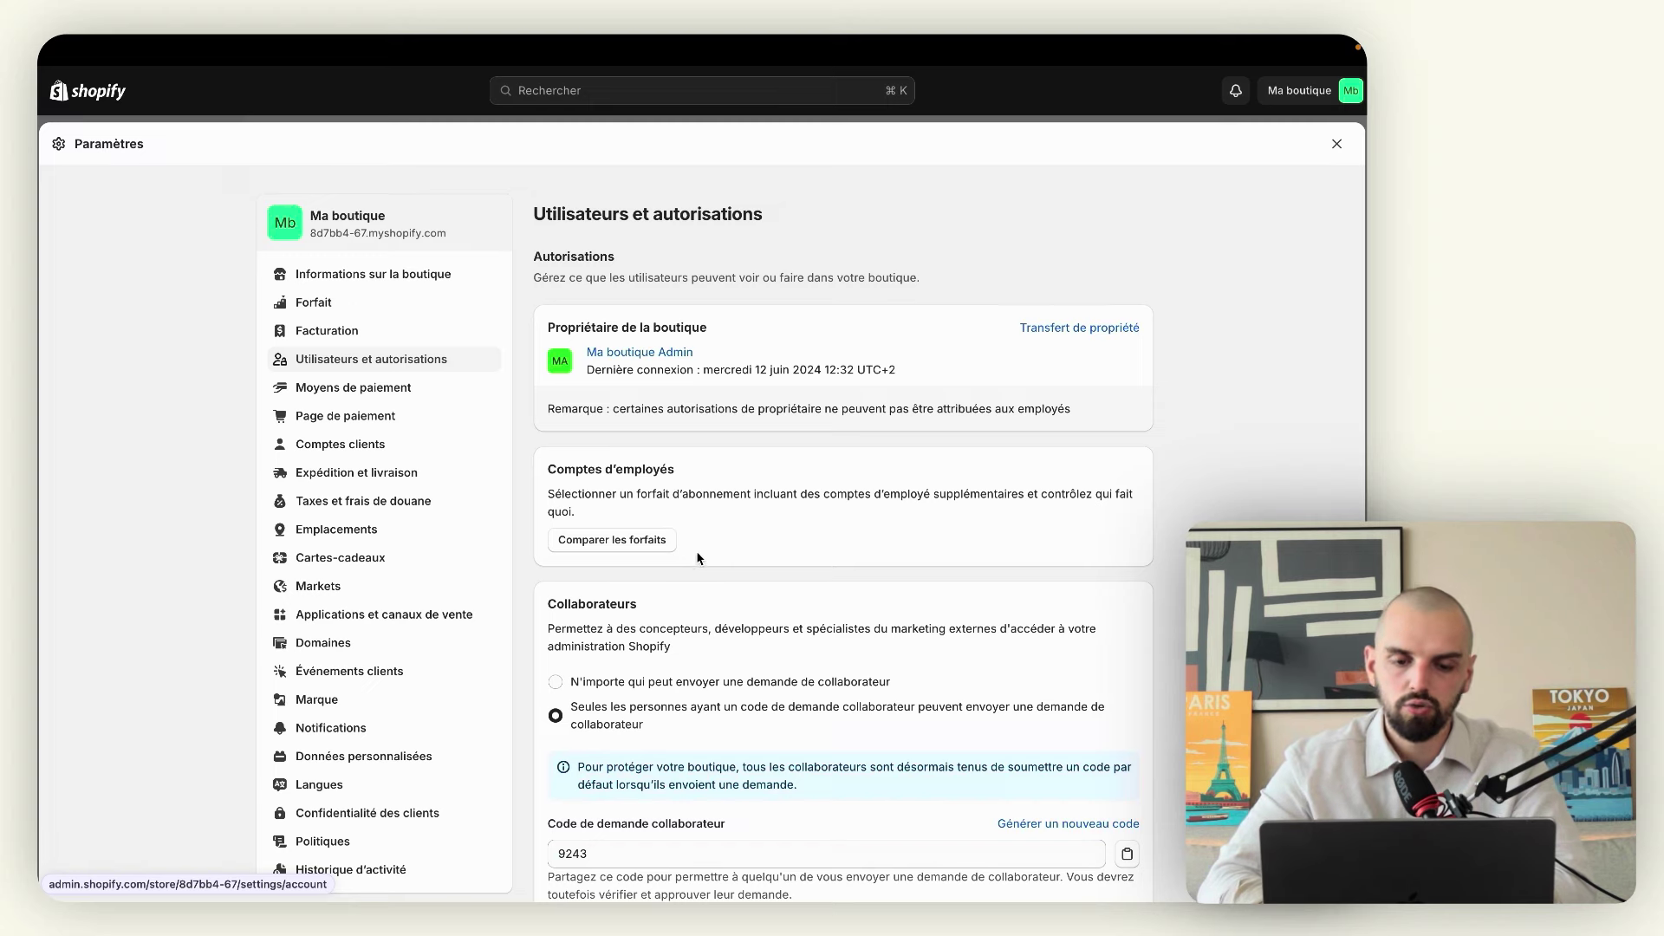
scroll(563, 433, down, 1)
click(369, 367)
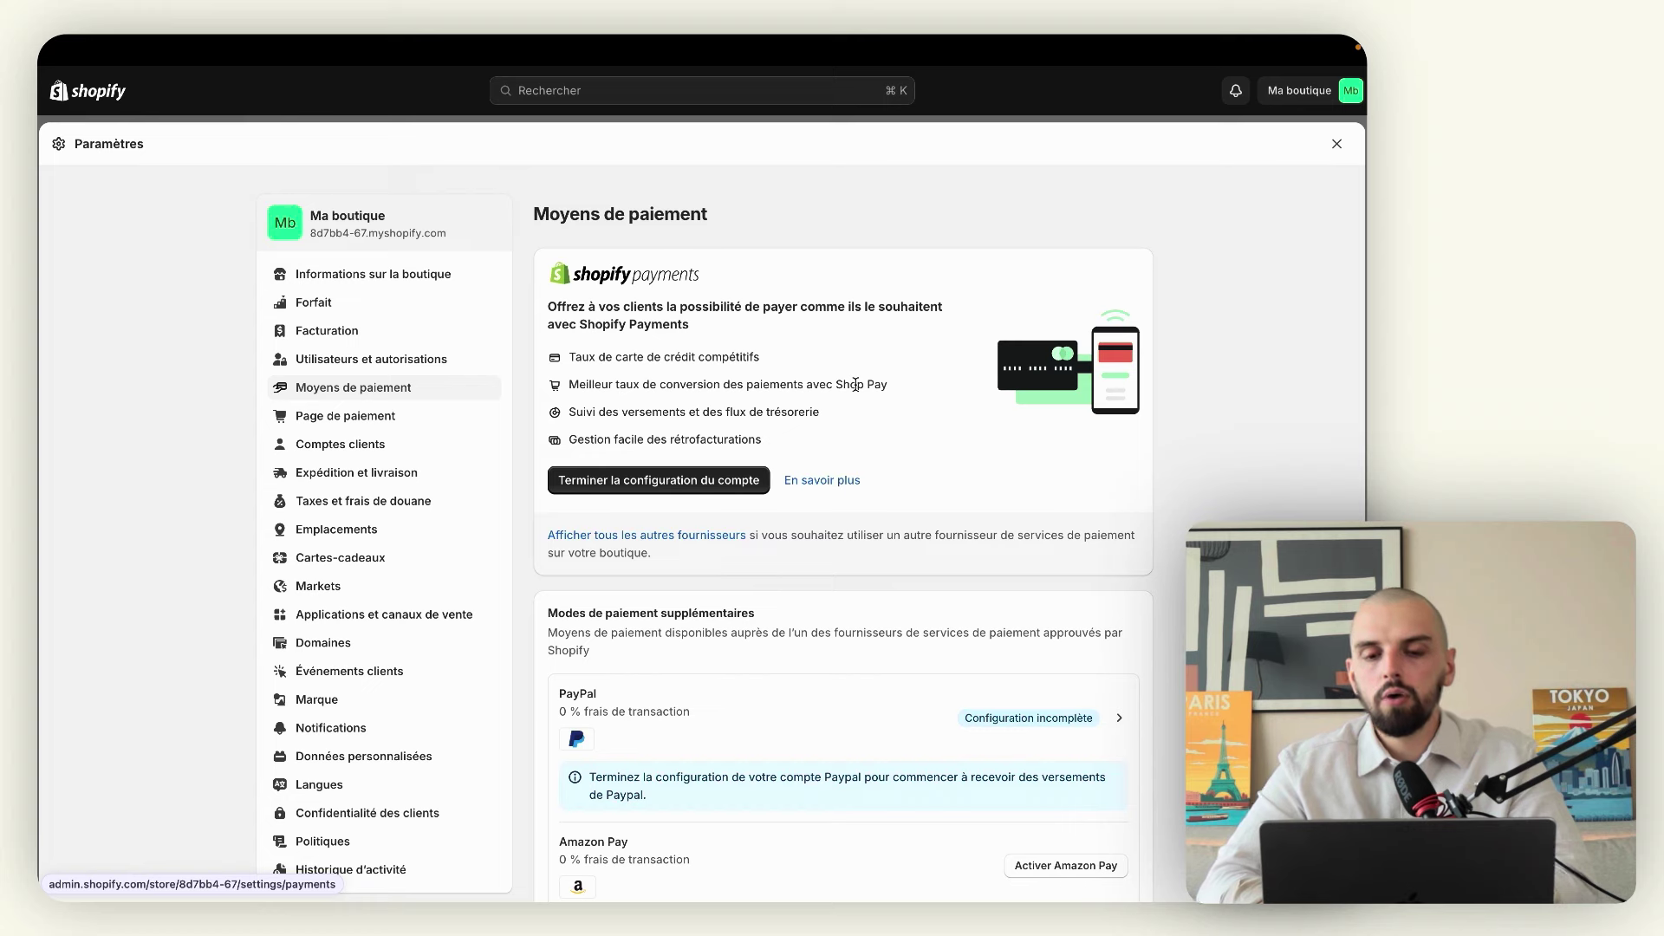
key(ctrl+Right)
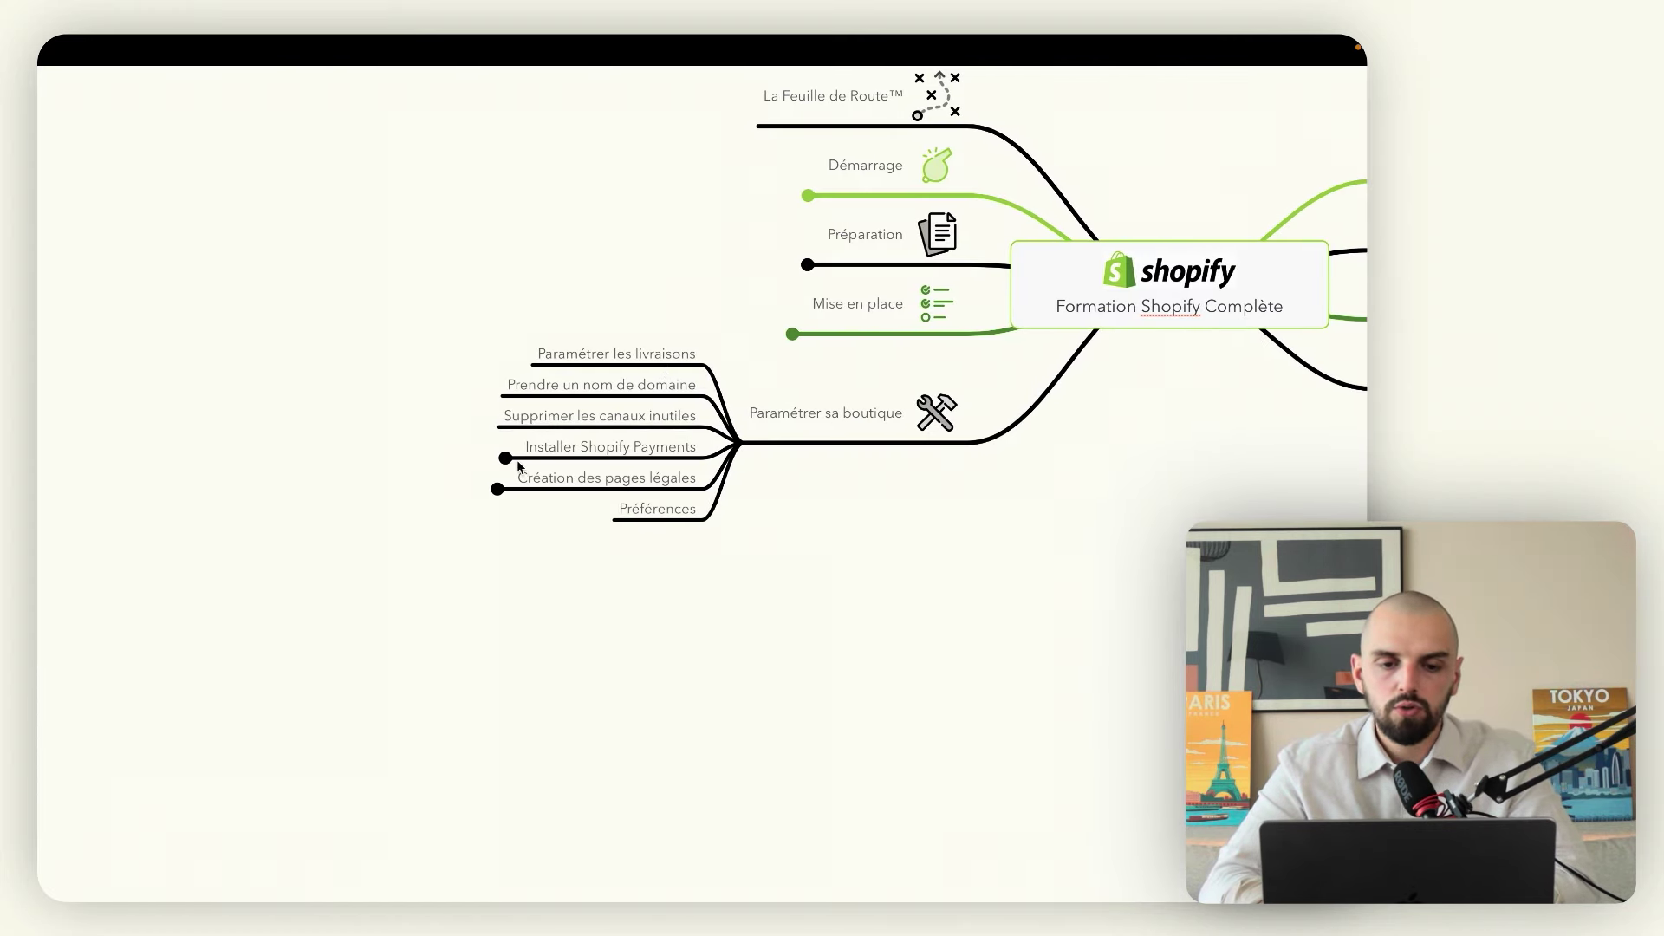
click(502, 457)
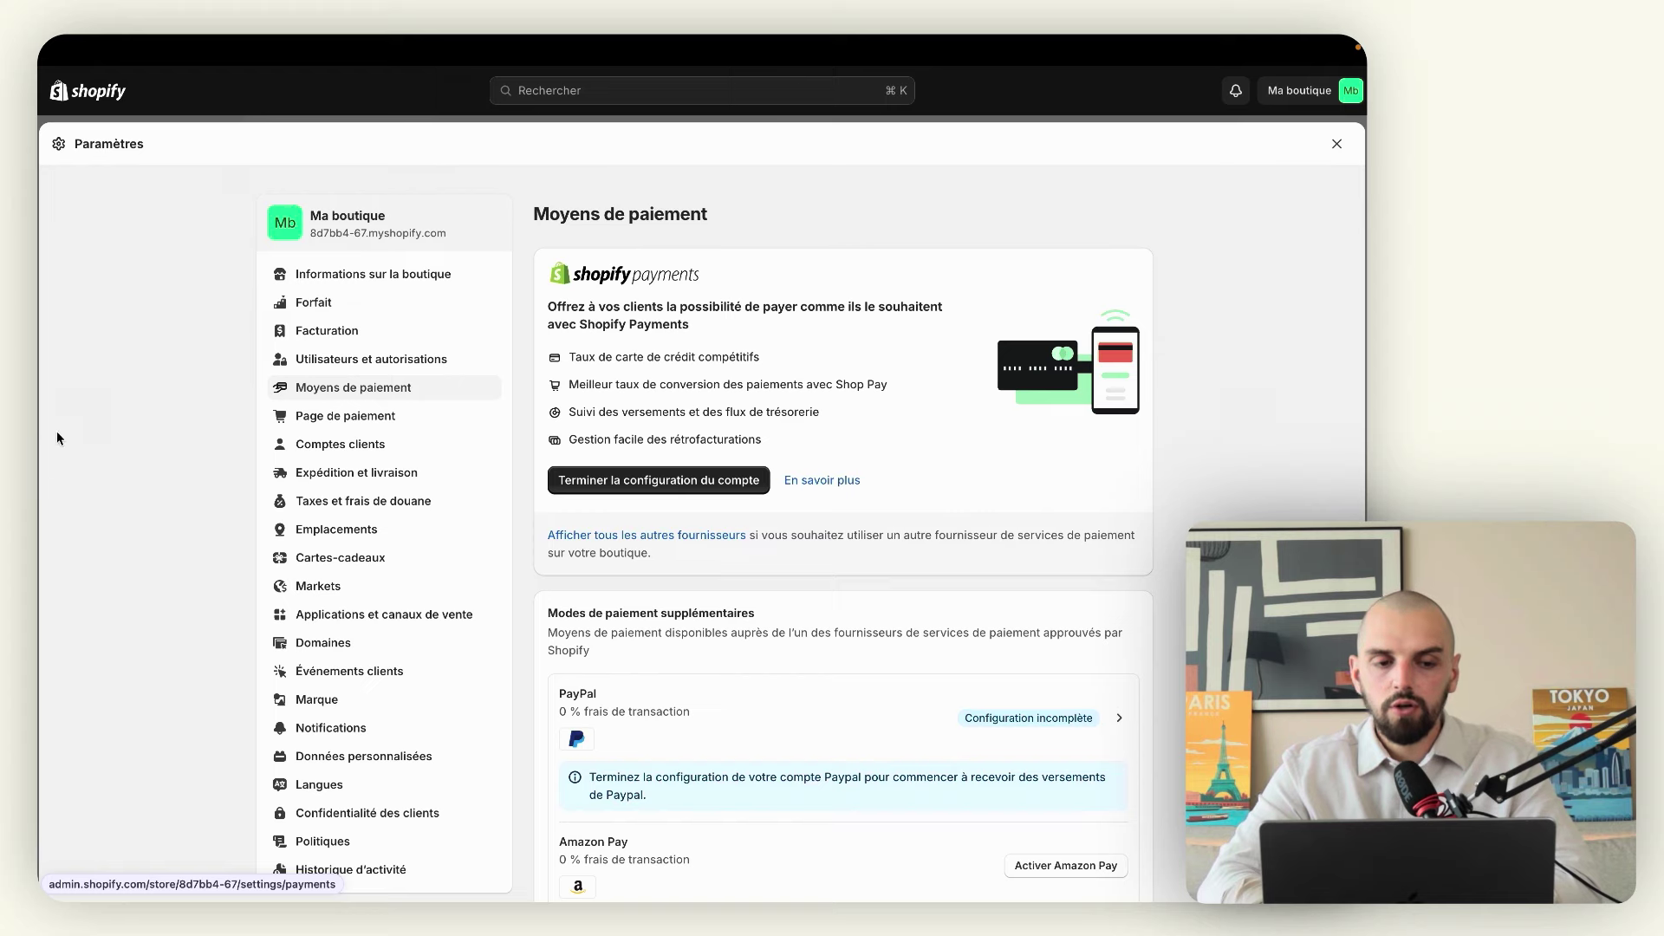
Open the La Feuille de Route™ notes and go up to the parent roadmap page
mouse_move(39, 438)
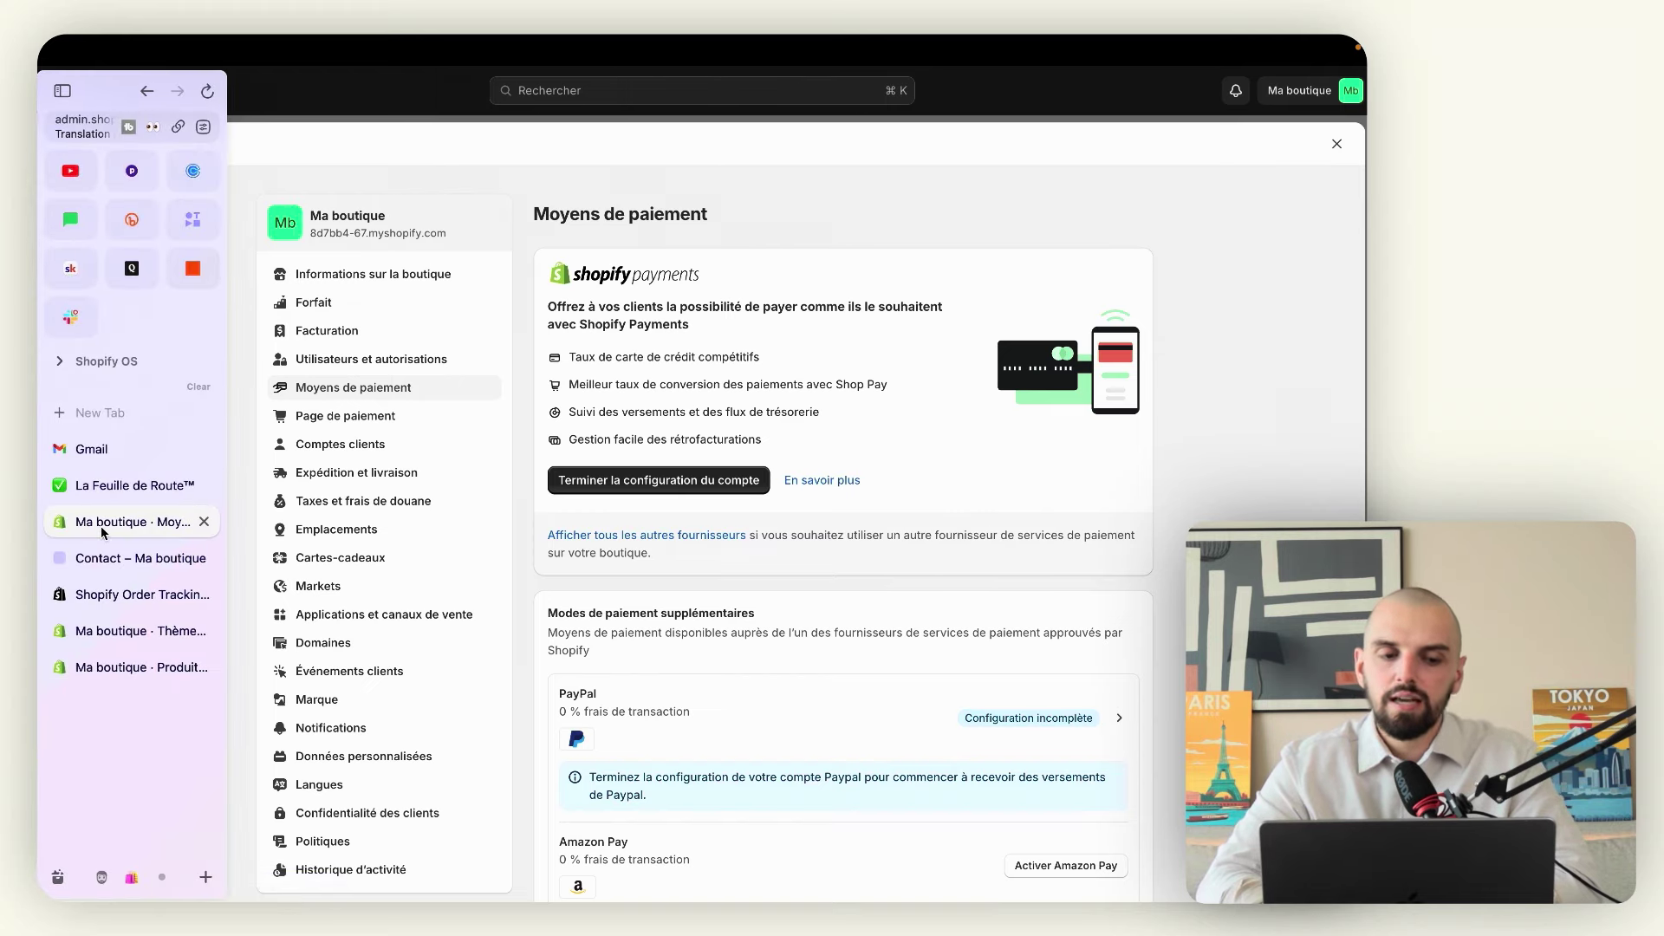
click(131, 486)
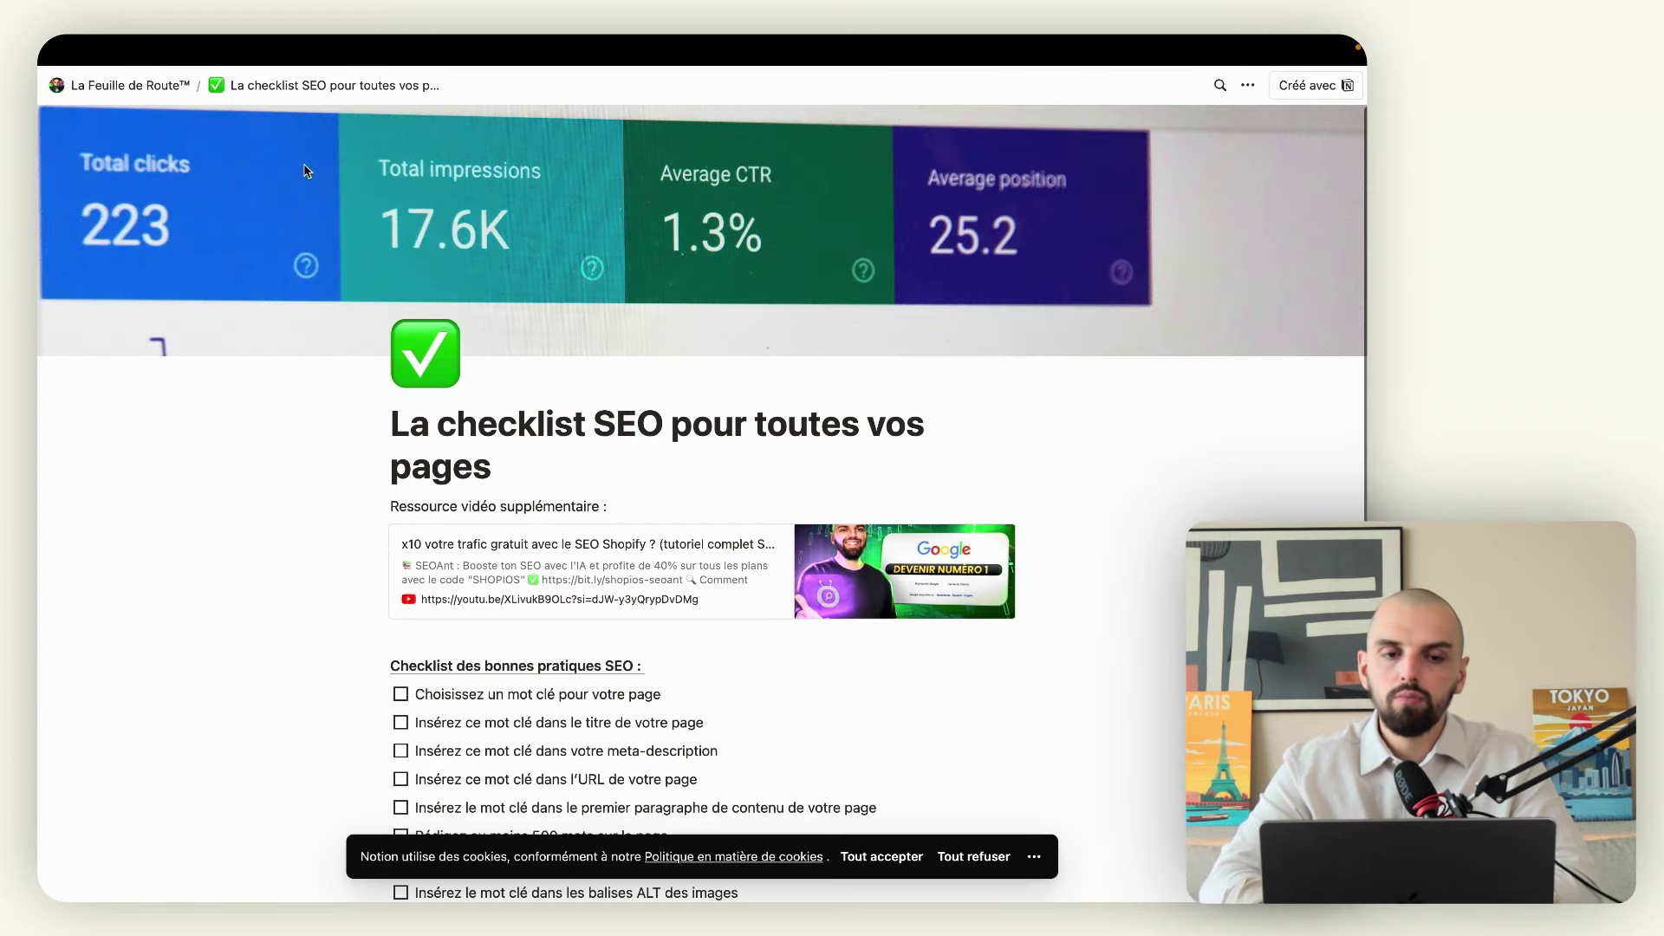
click(121, 85)
scroll(376, 586, down, 2)
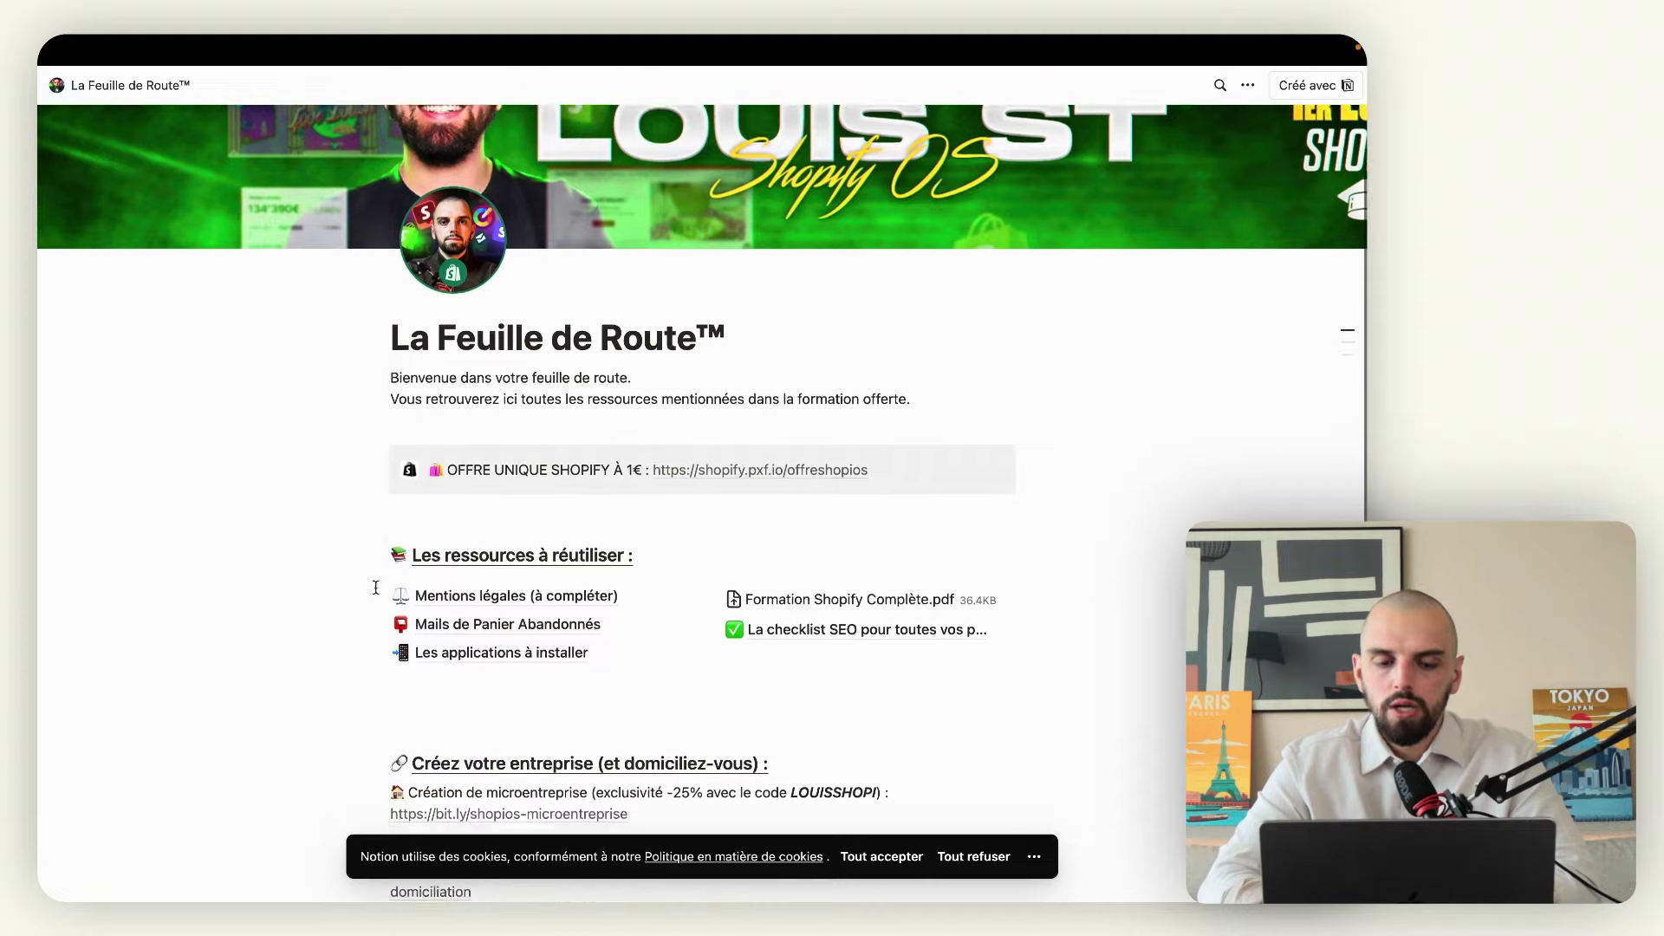
scroll(375, 586, down, 6)
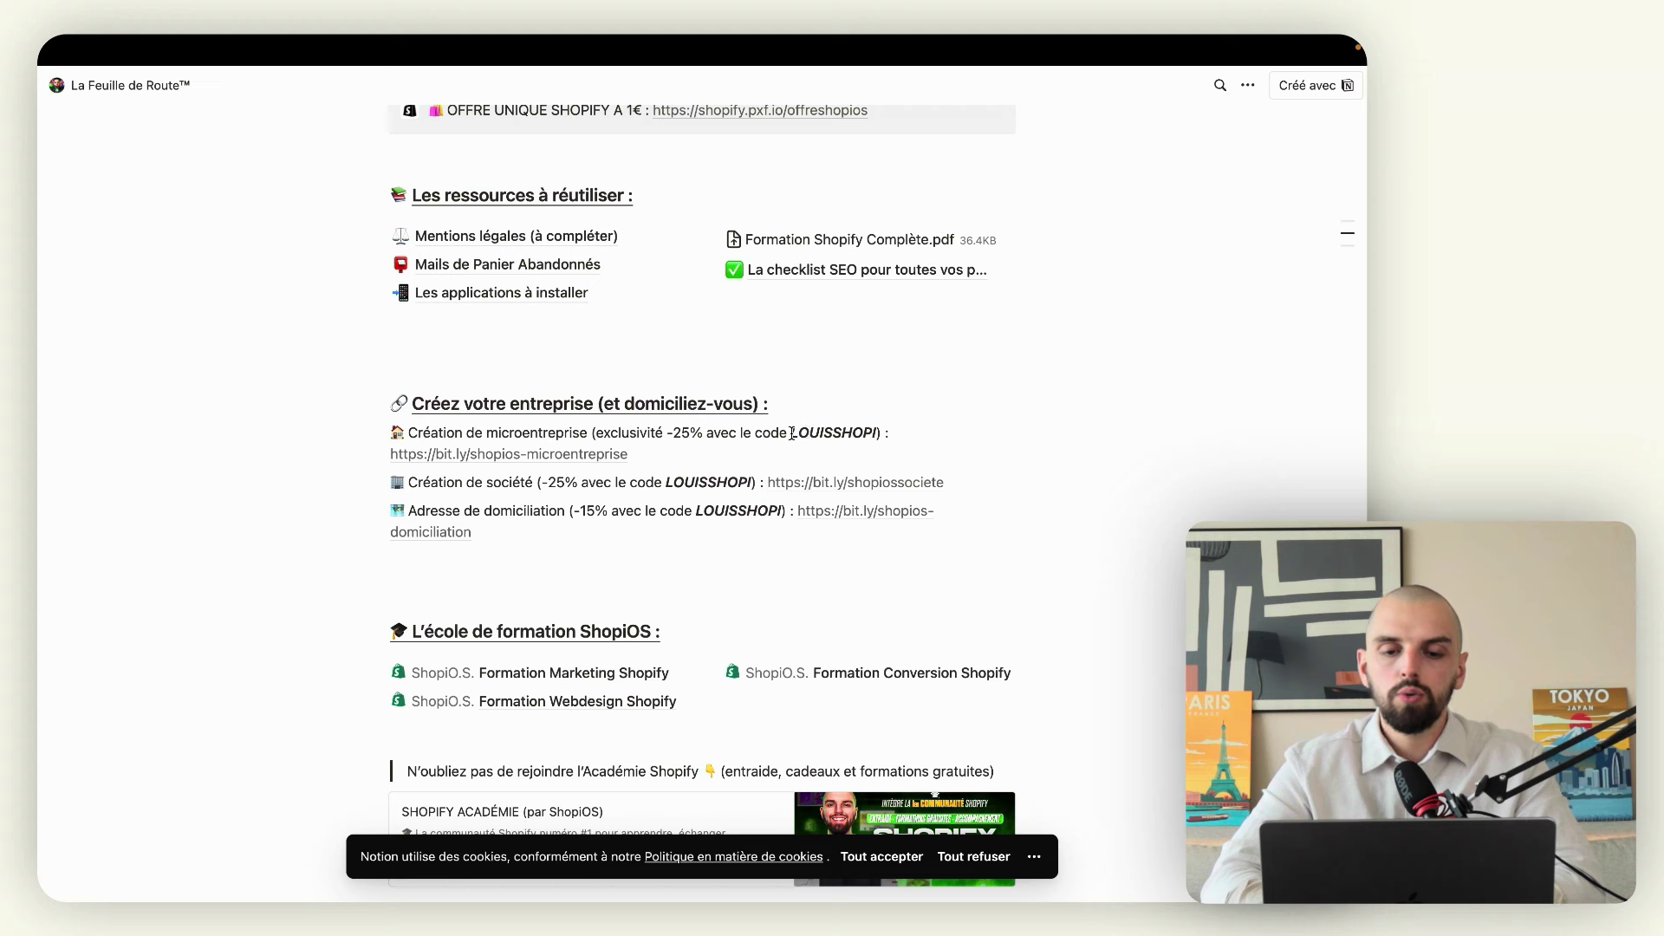
Highlight the LOUISSHOPI code, then follow the micro-entreprise bit.ly link
drag(791, 432, 878, 436)
click(876, 434)
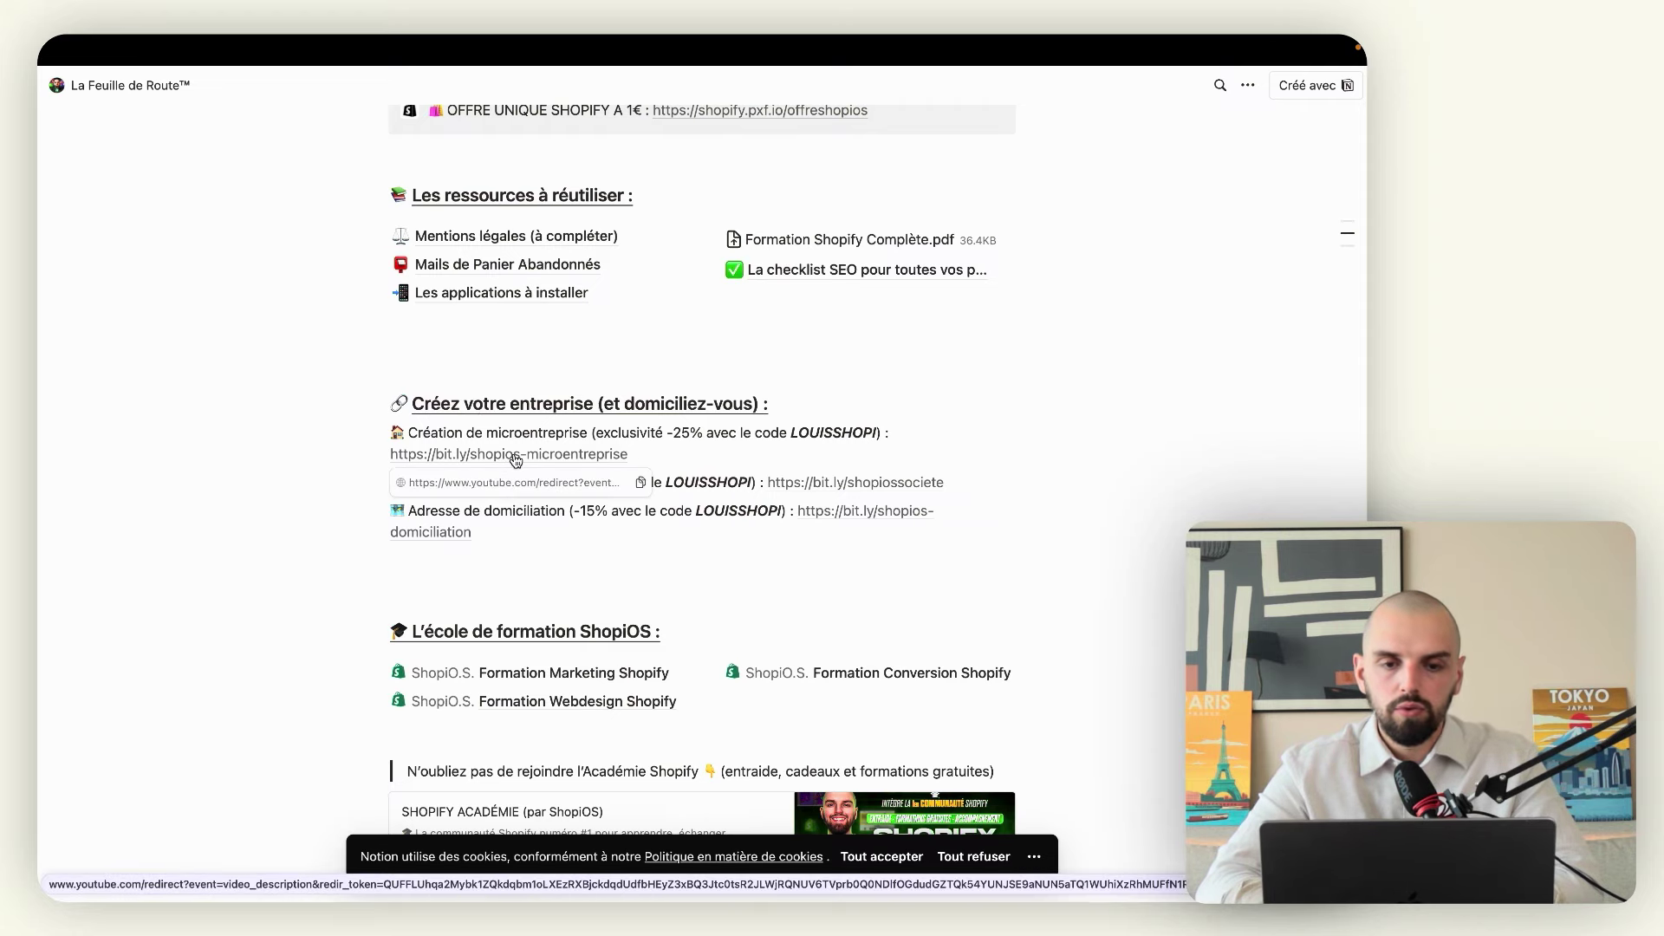
scroll(516, 460, up, 5)
scroll(485, 459, down, 5)
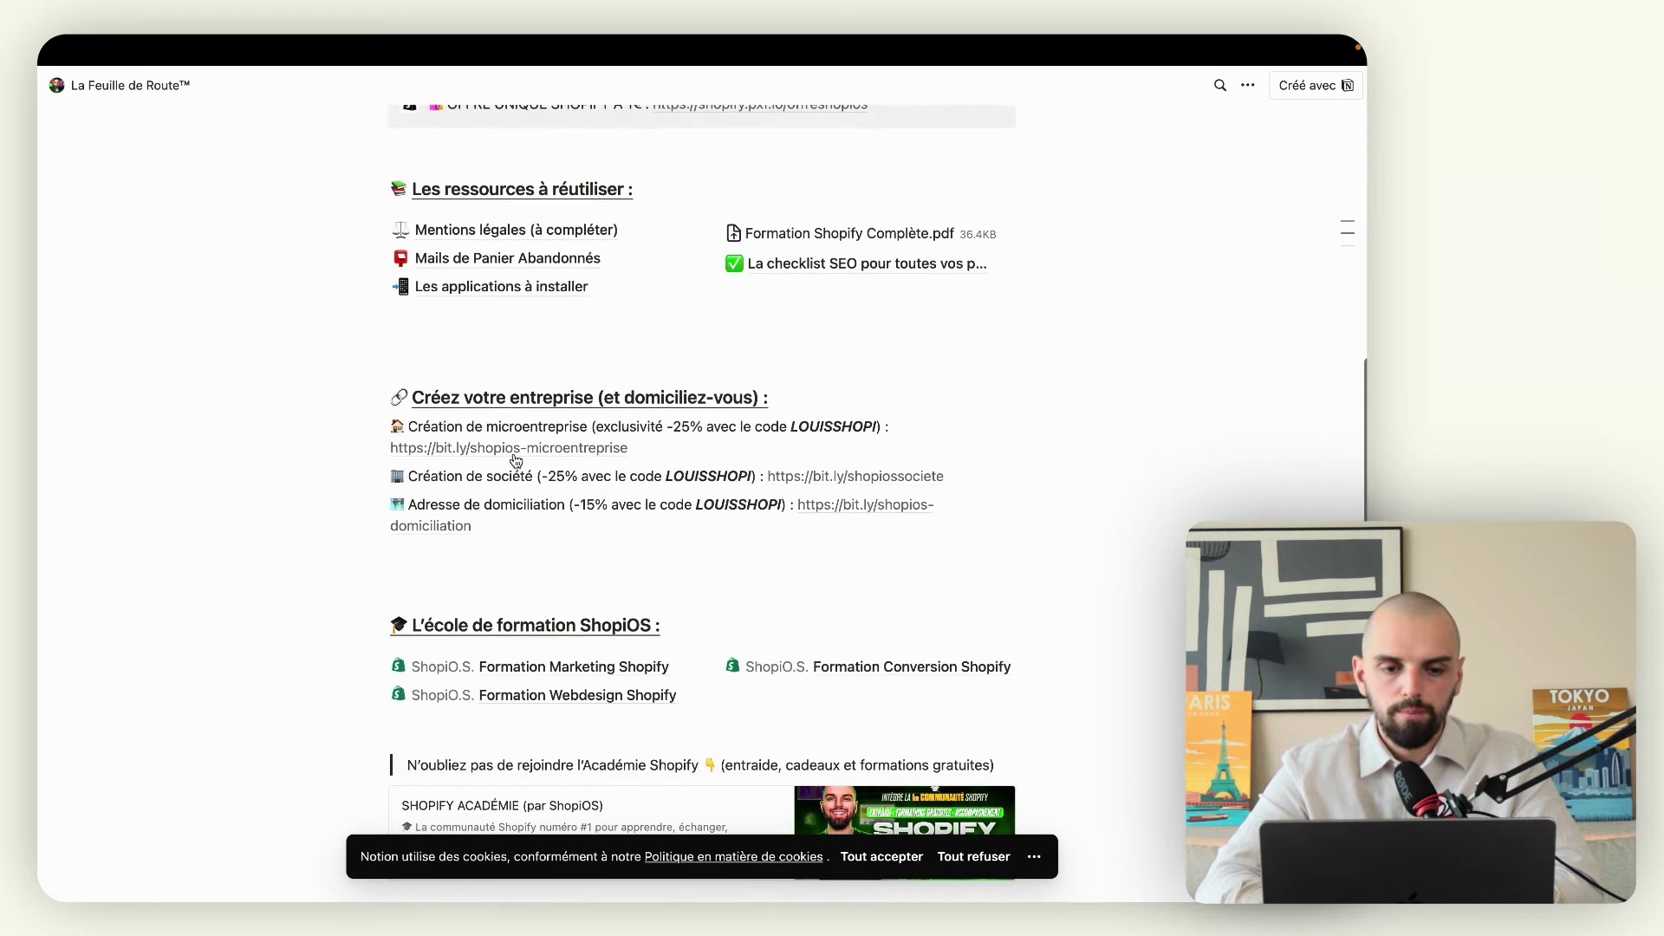
click(488, 451)
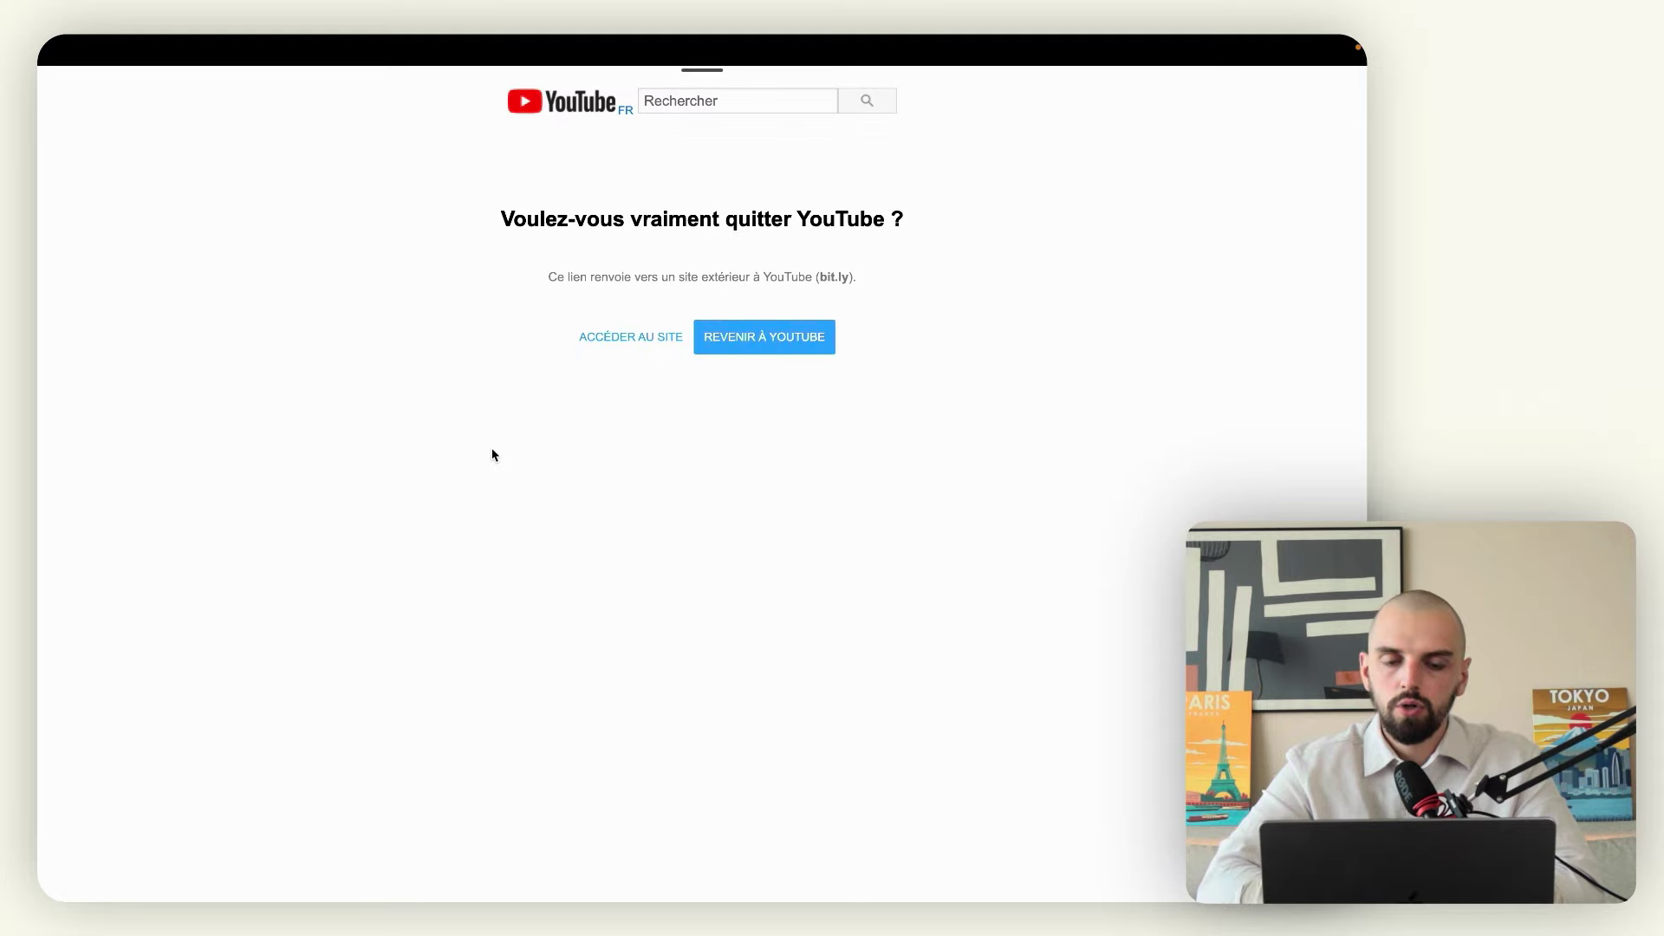
Continue on to the LegalPlace site and answer 'Non' to the artisanal activity question
click(645, 342)
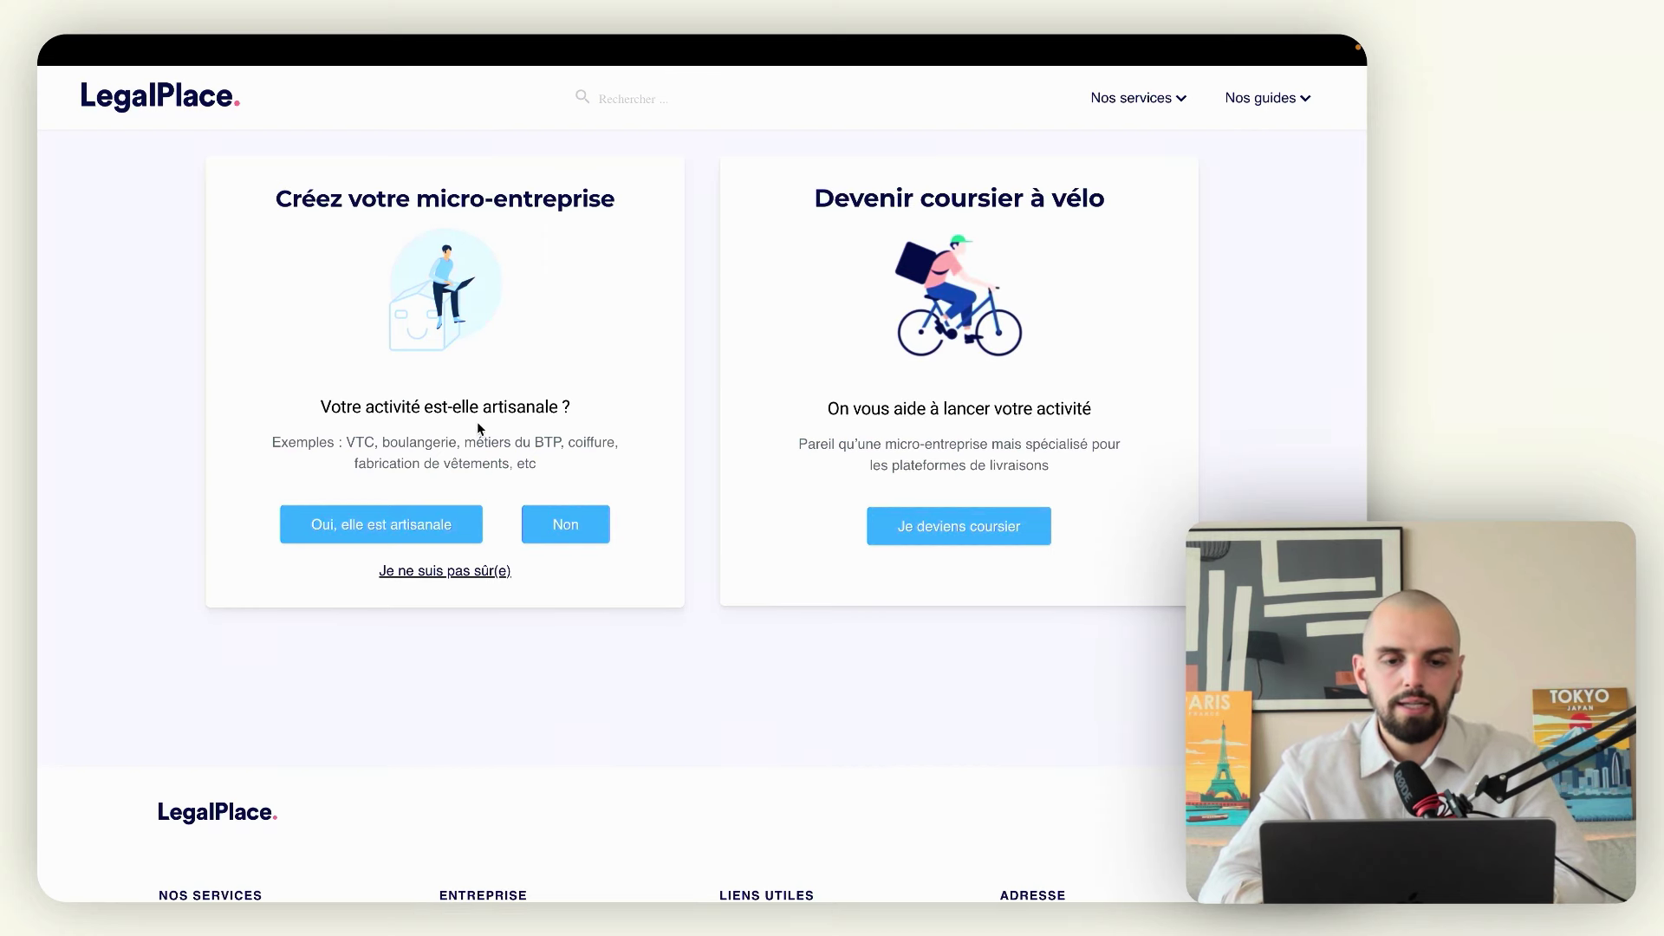
click(568, 526)
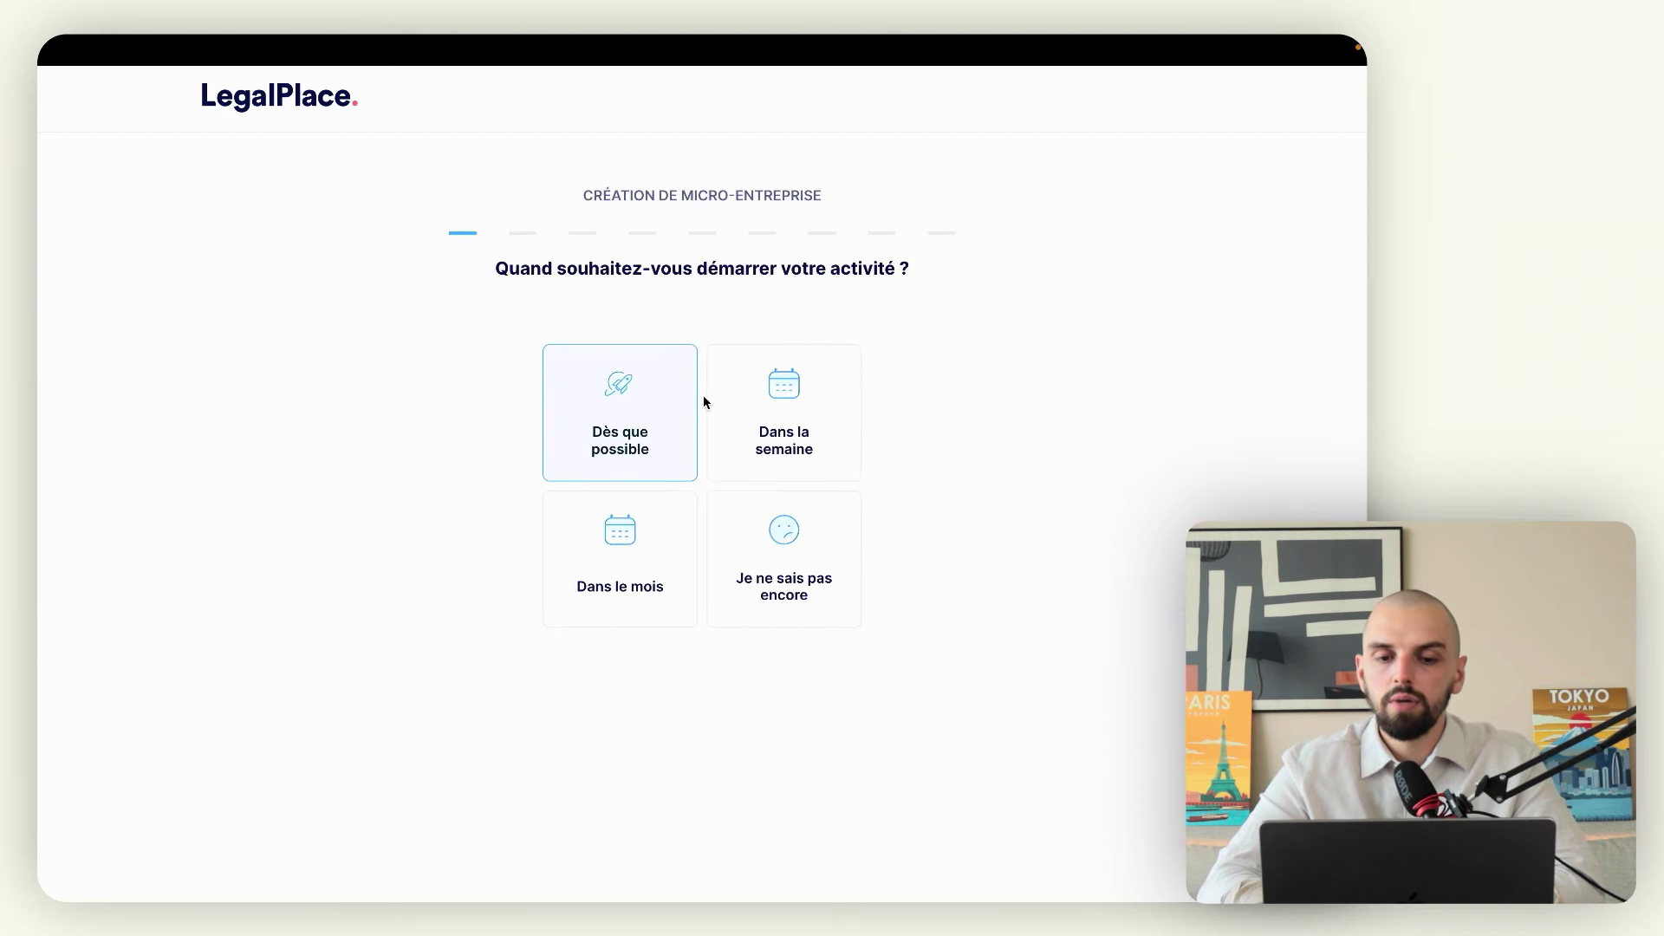
Answer: start as soon as possible, never self-employed, micro-entreprise, LegalPlace domiciliation, online sales
click(624, 422)
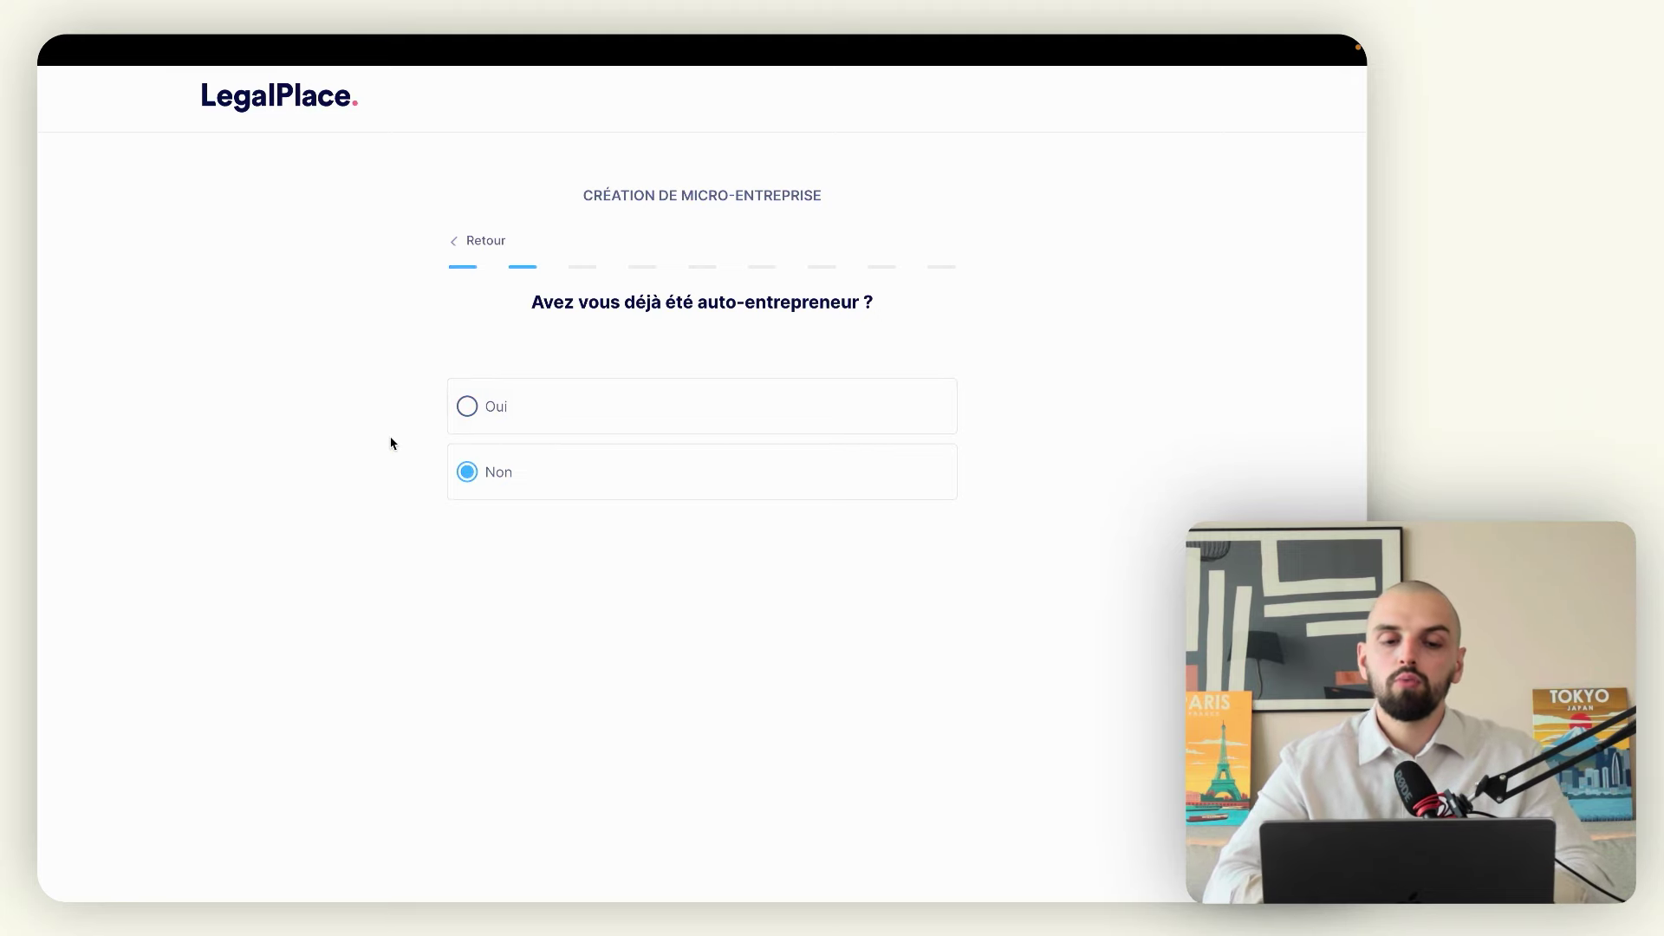
click(537, 482)
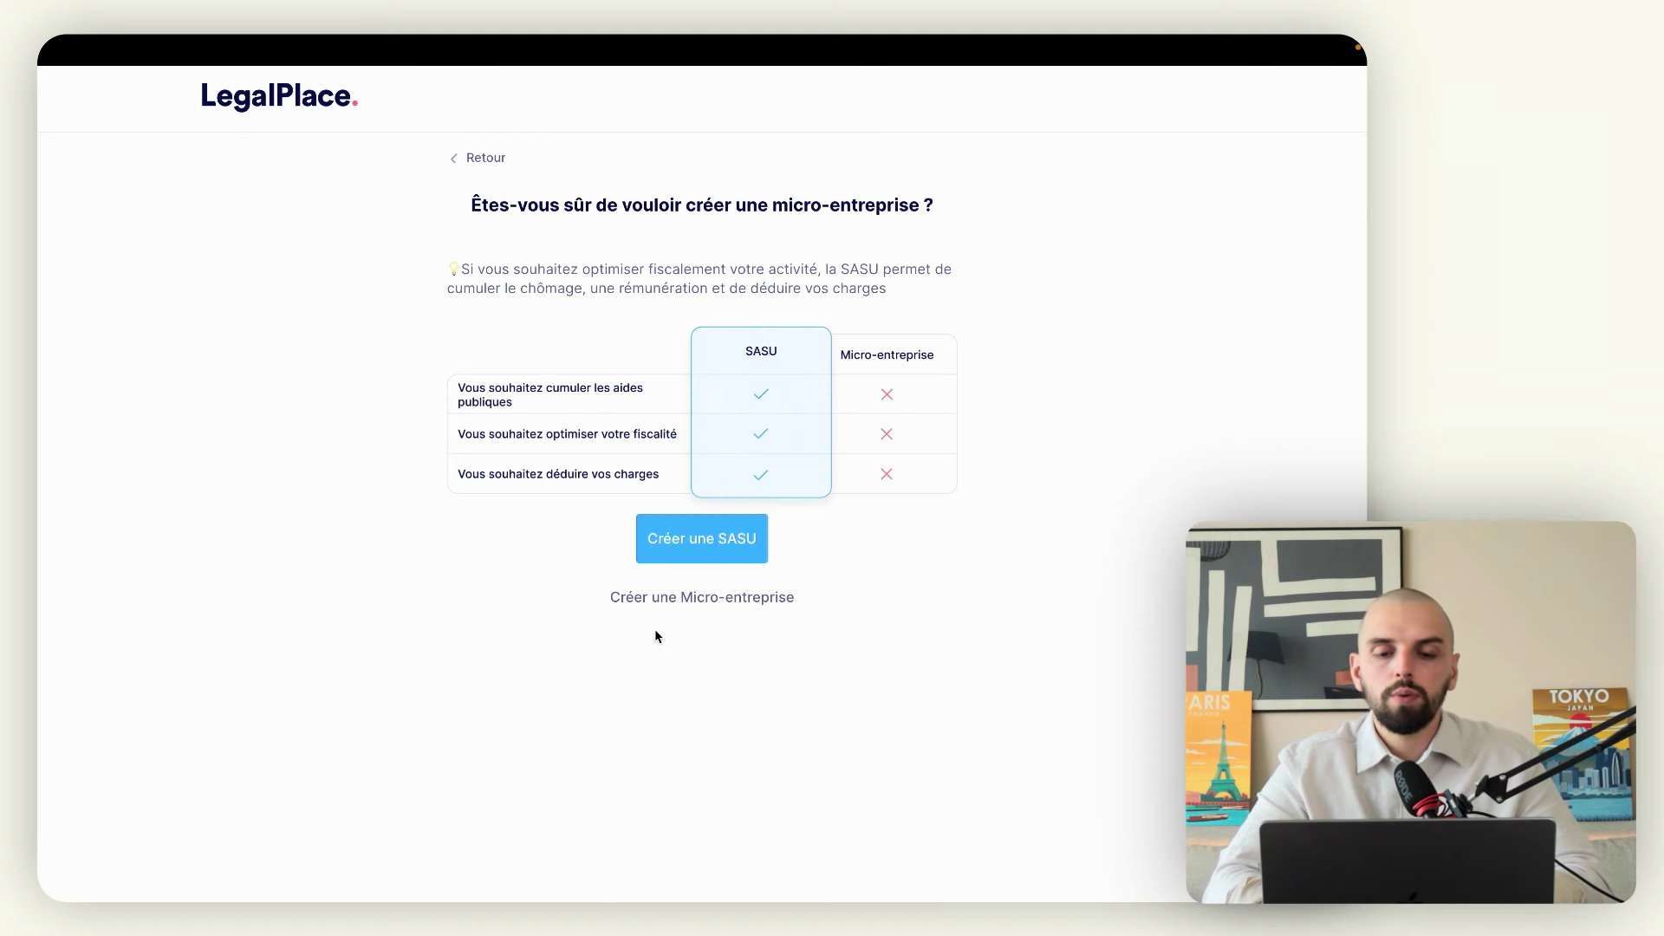
click(682, 606)
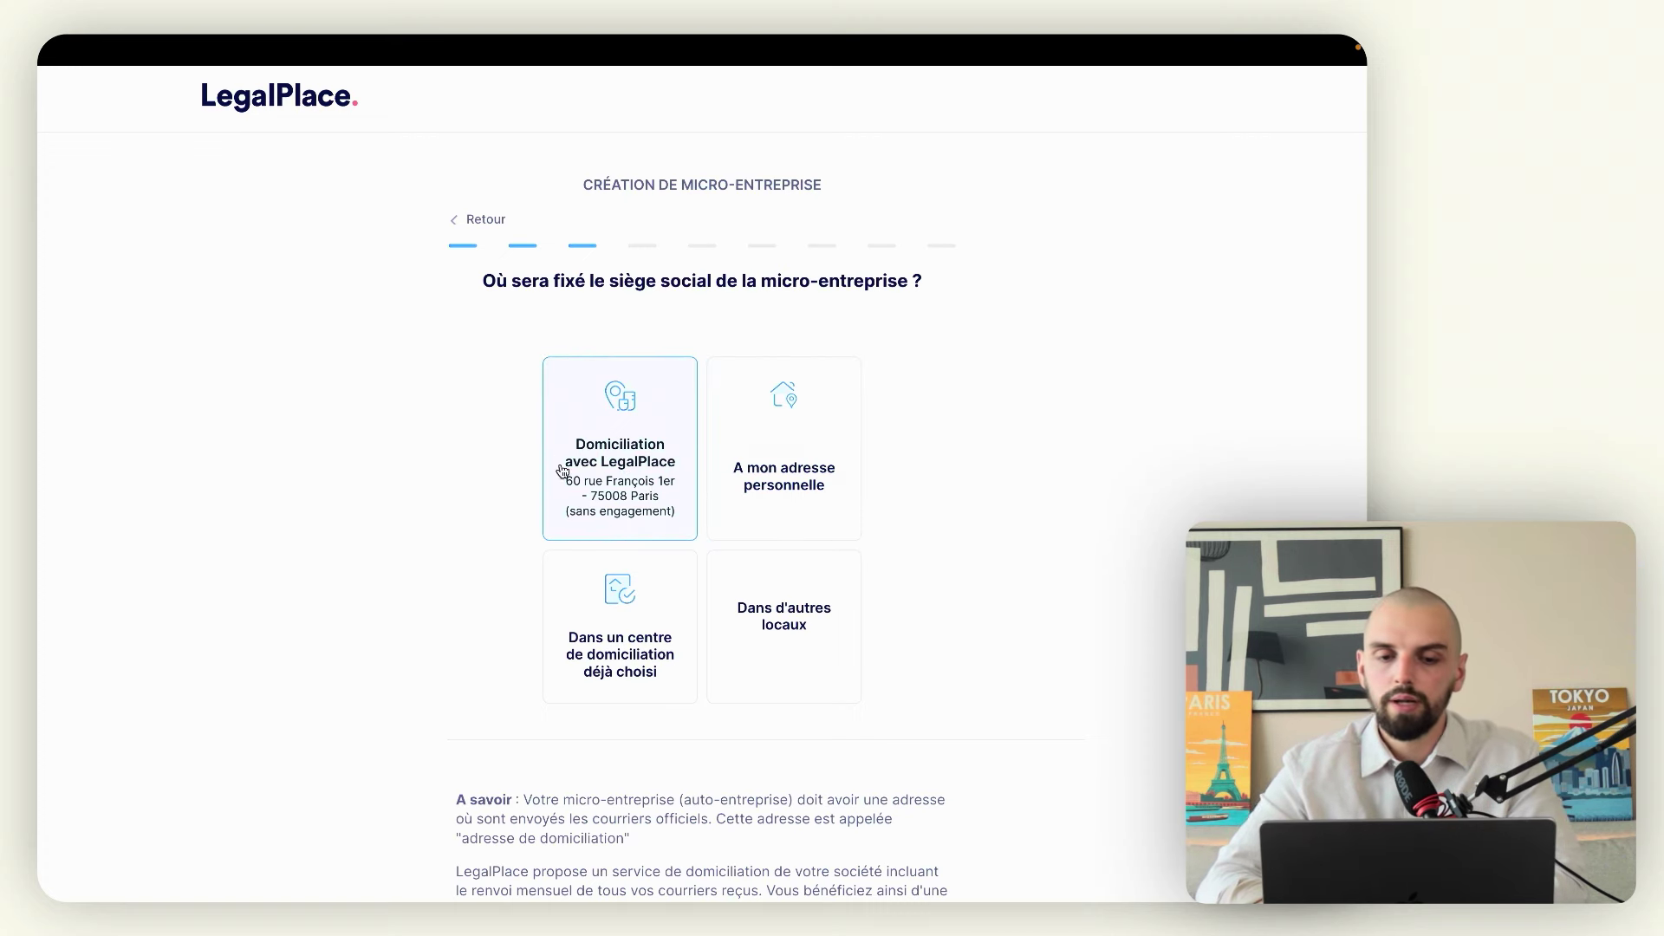
click(613, 471)
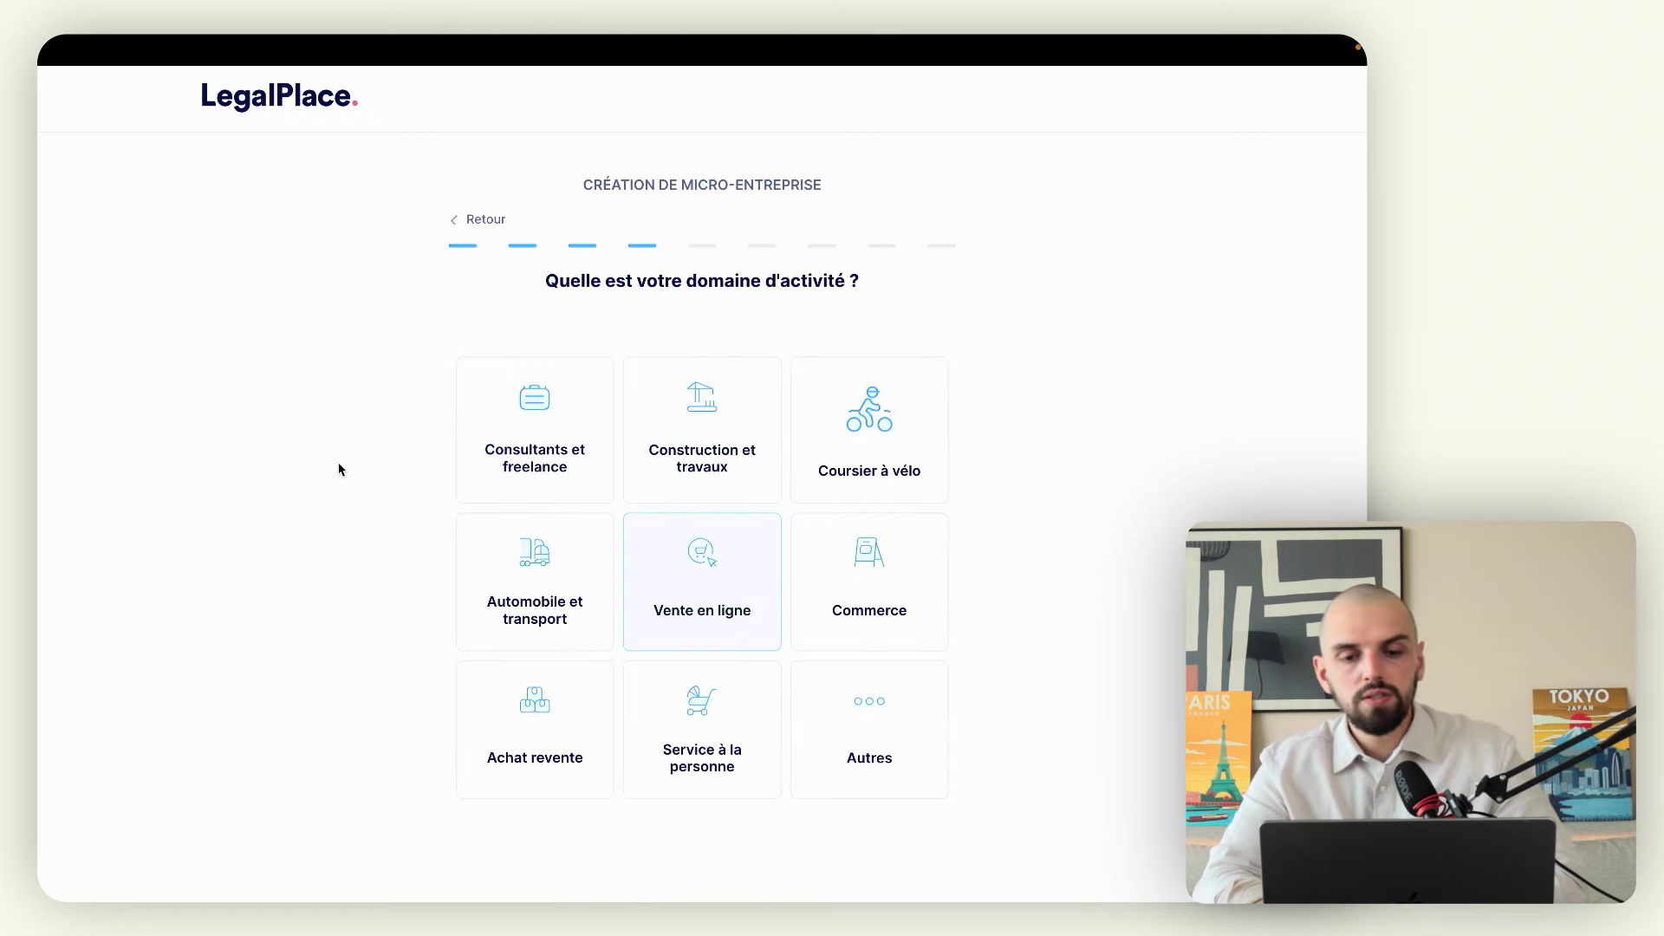
scroll(339, 469, down, 1)
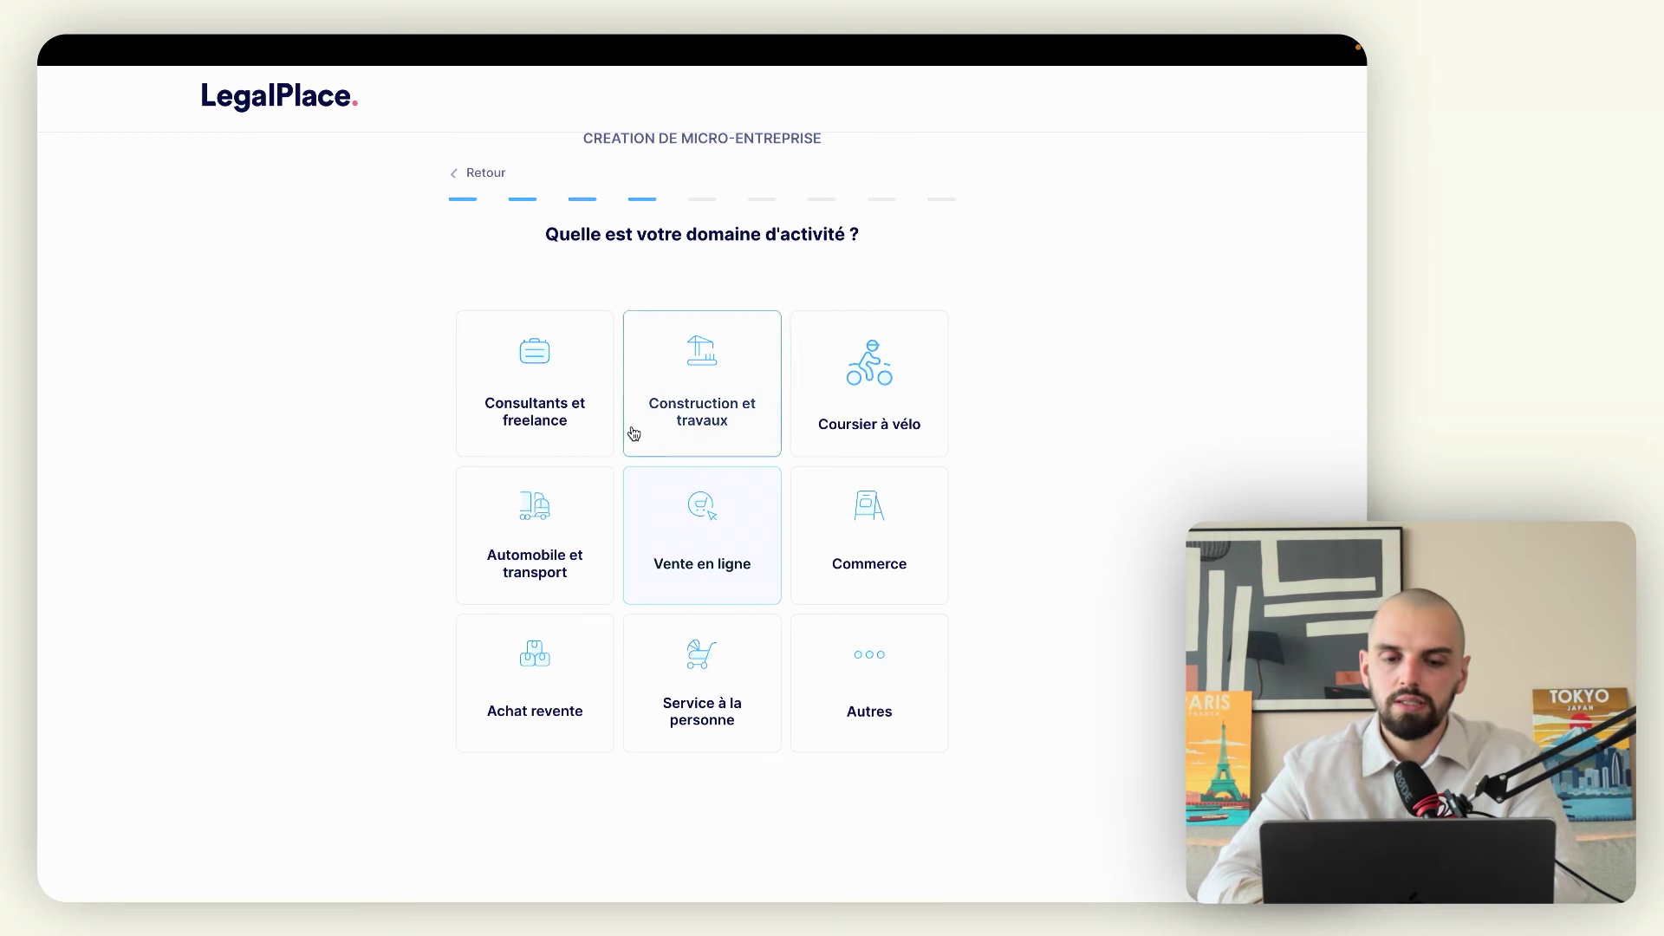
click(706, 536)
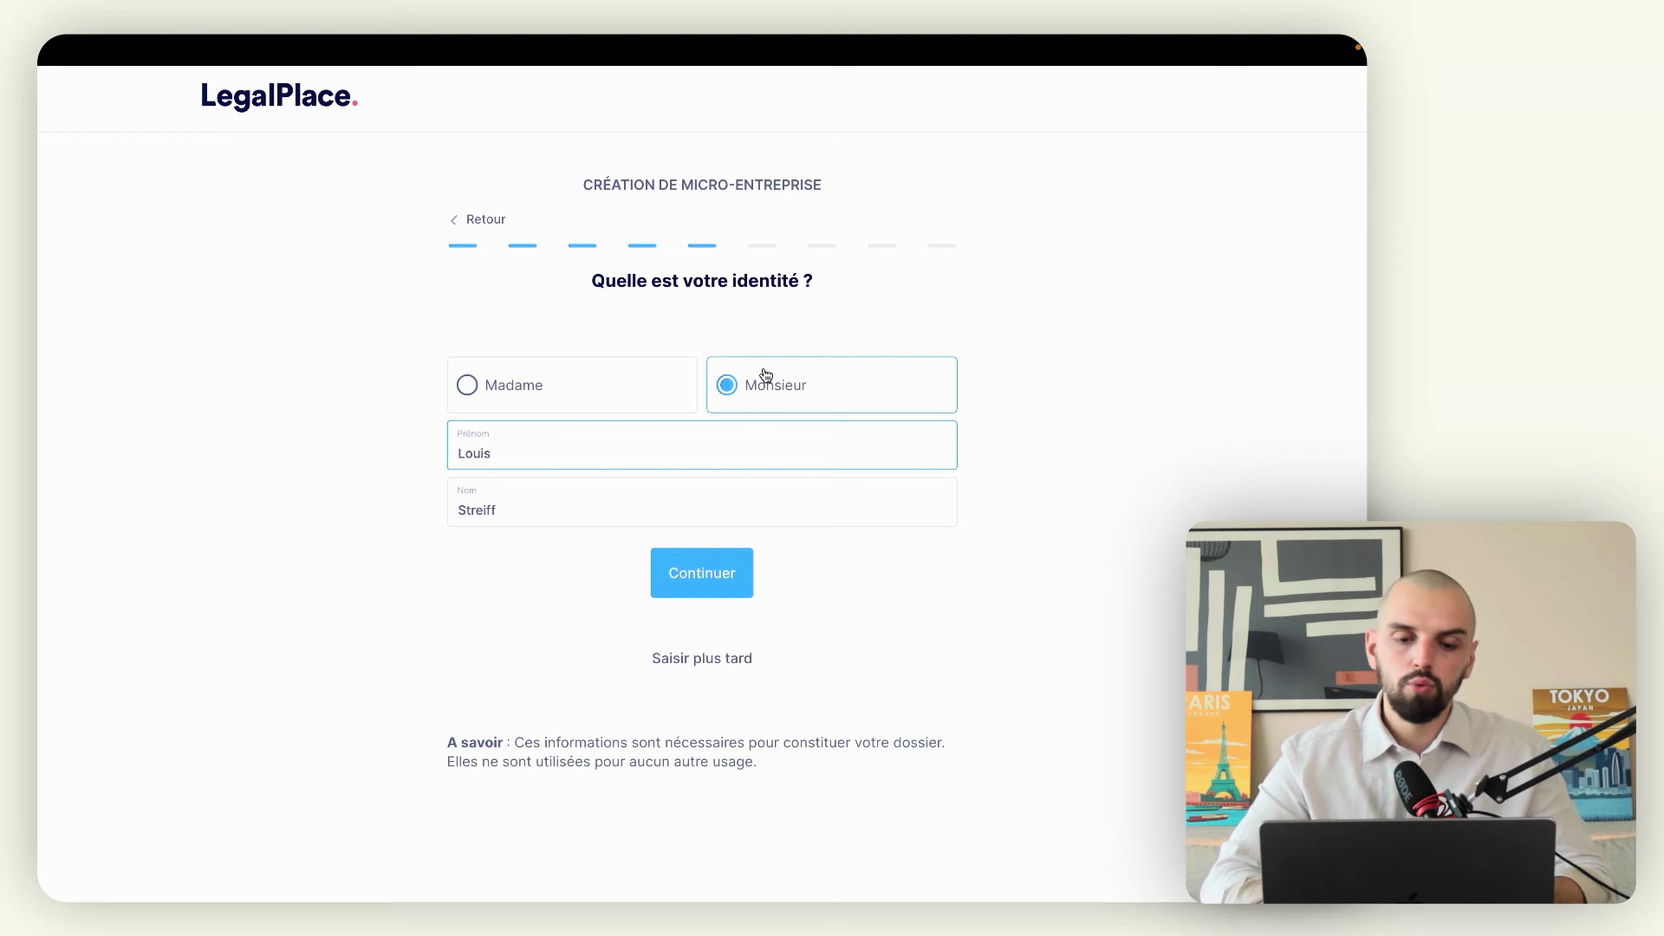
Confirm the identity, home address and email steps without changes
click(718, 580)
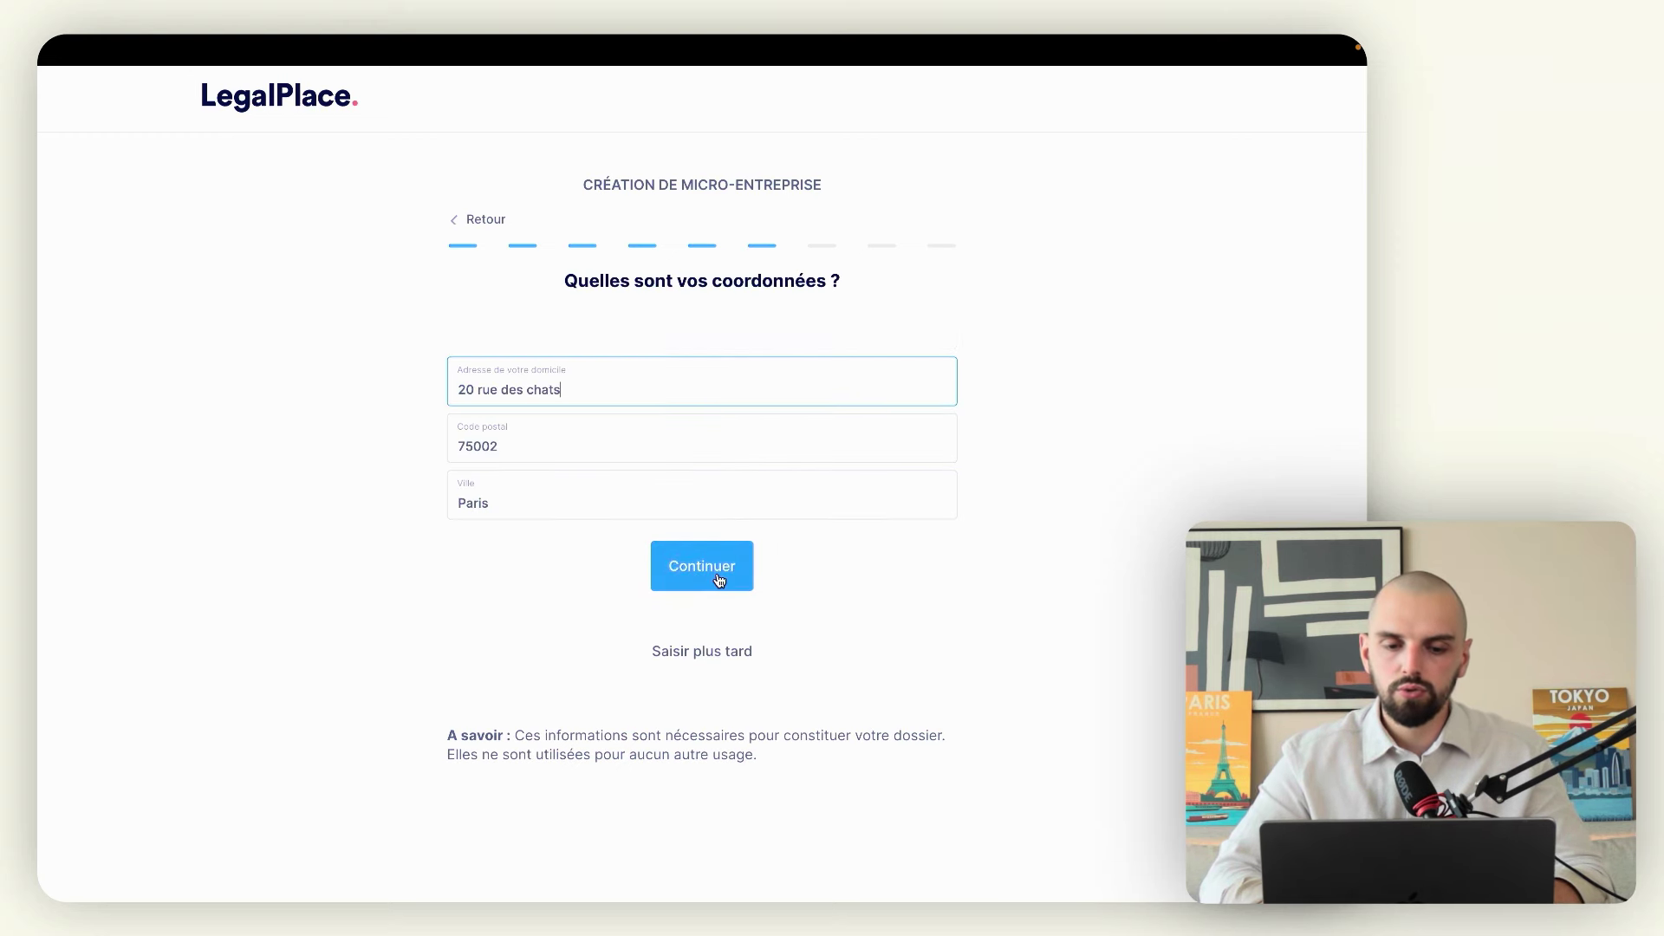
triple_click(505, 390)
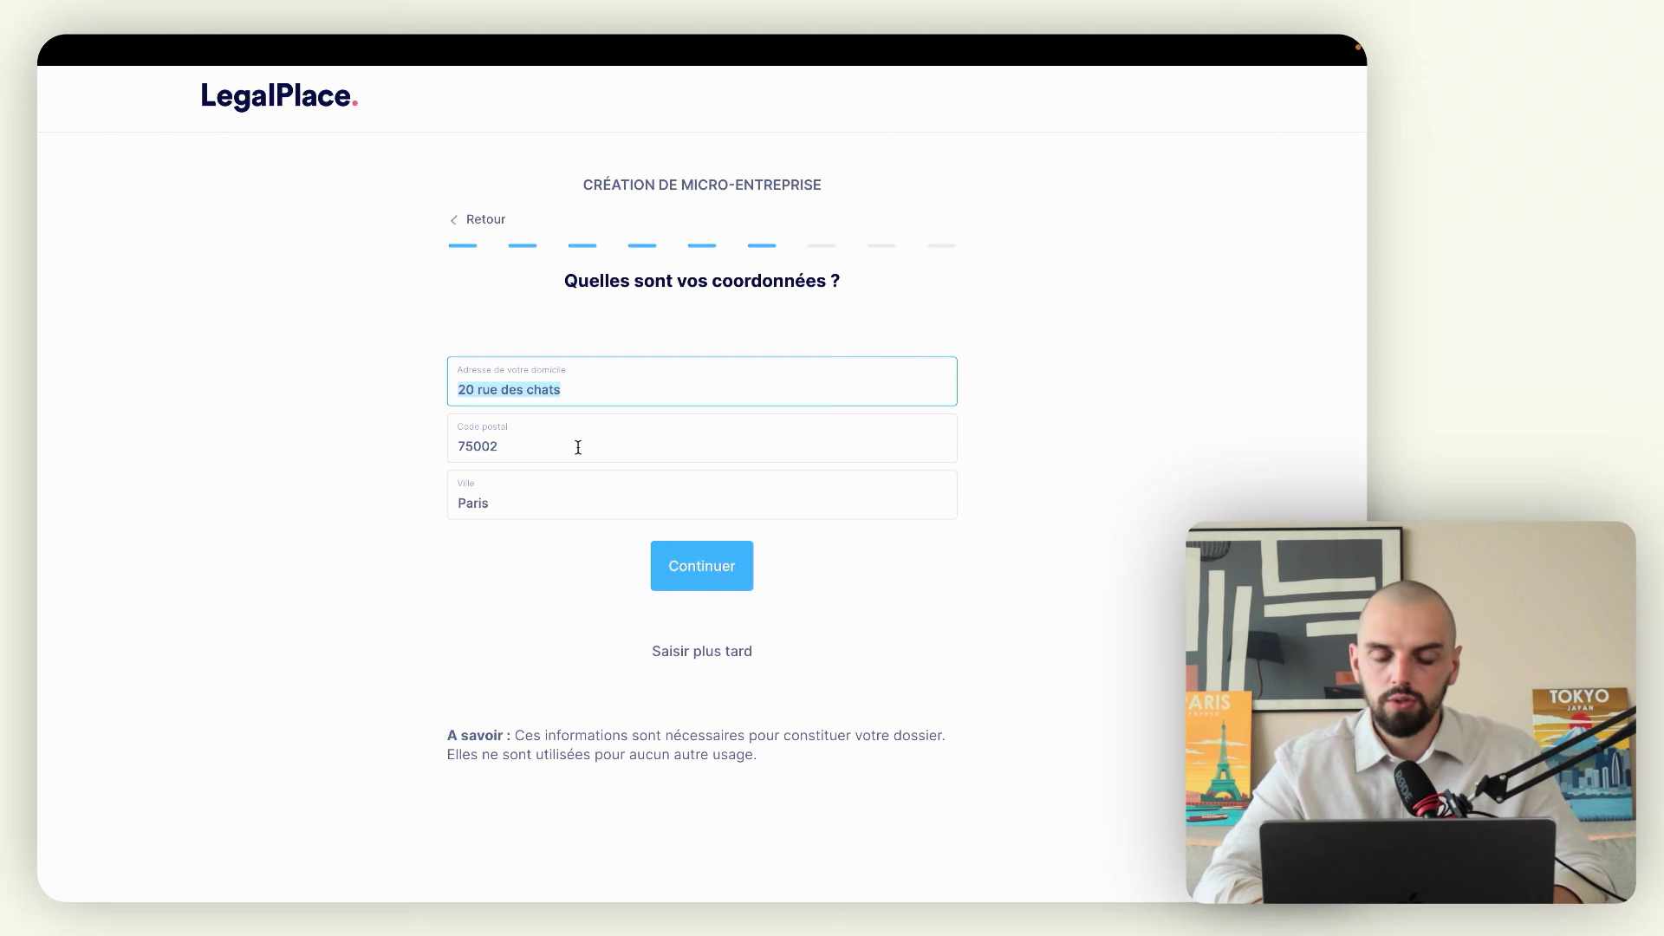
click(703, 570)
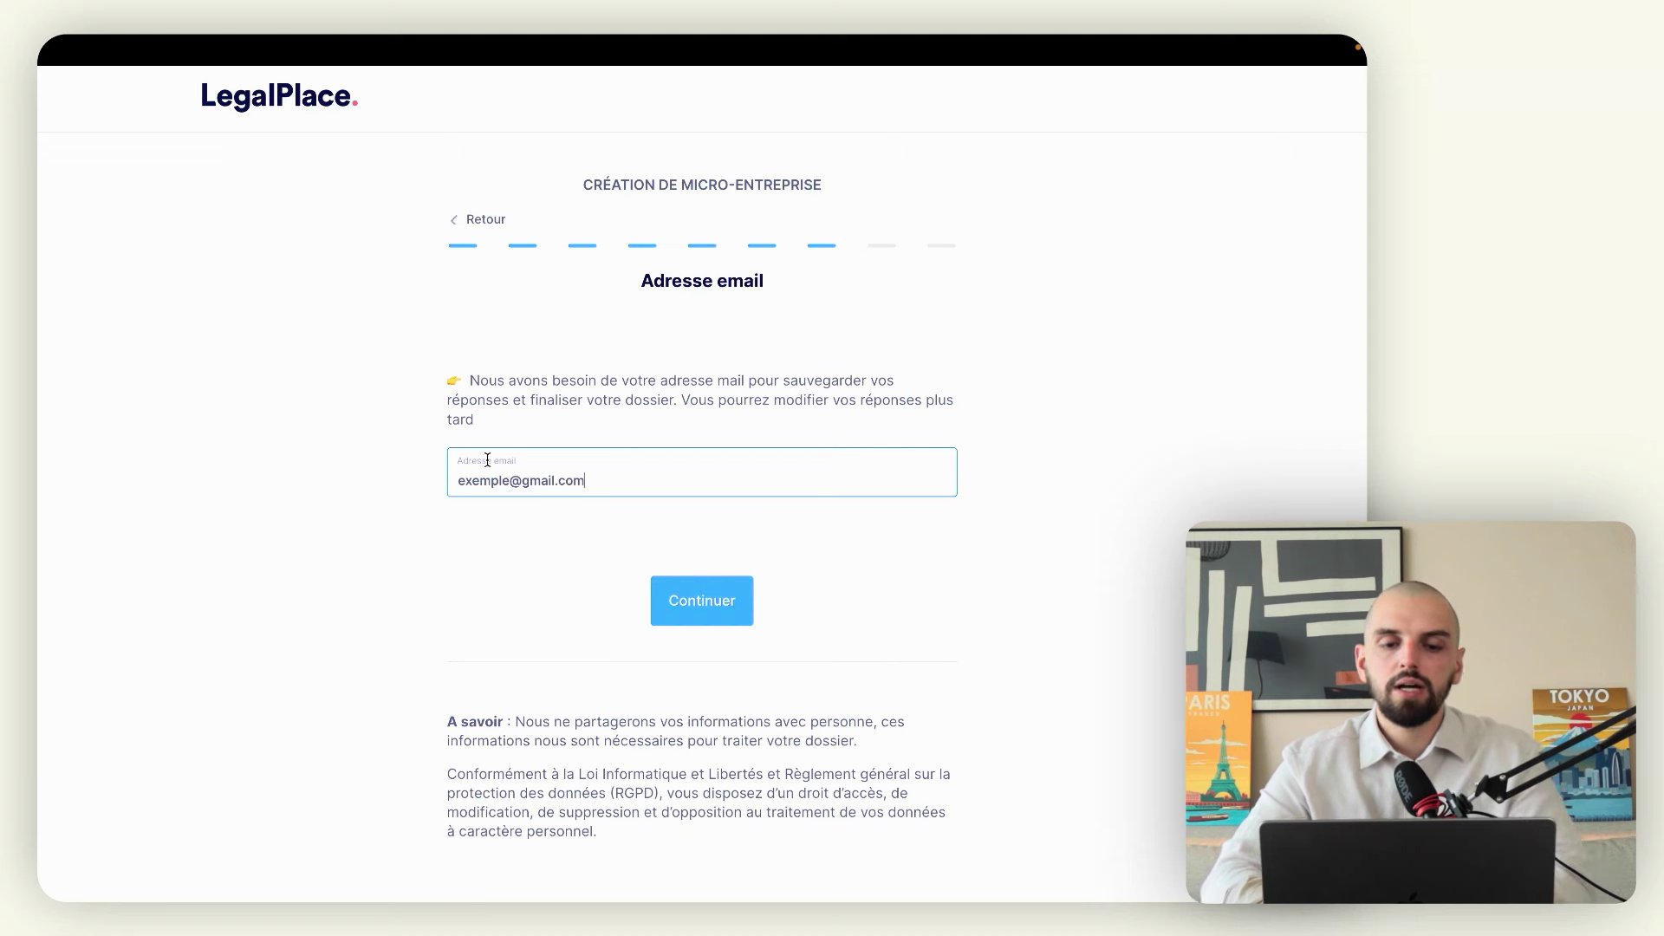
click(687, 605)
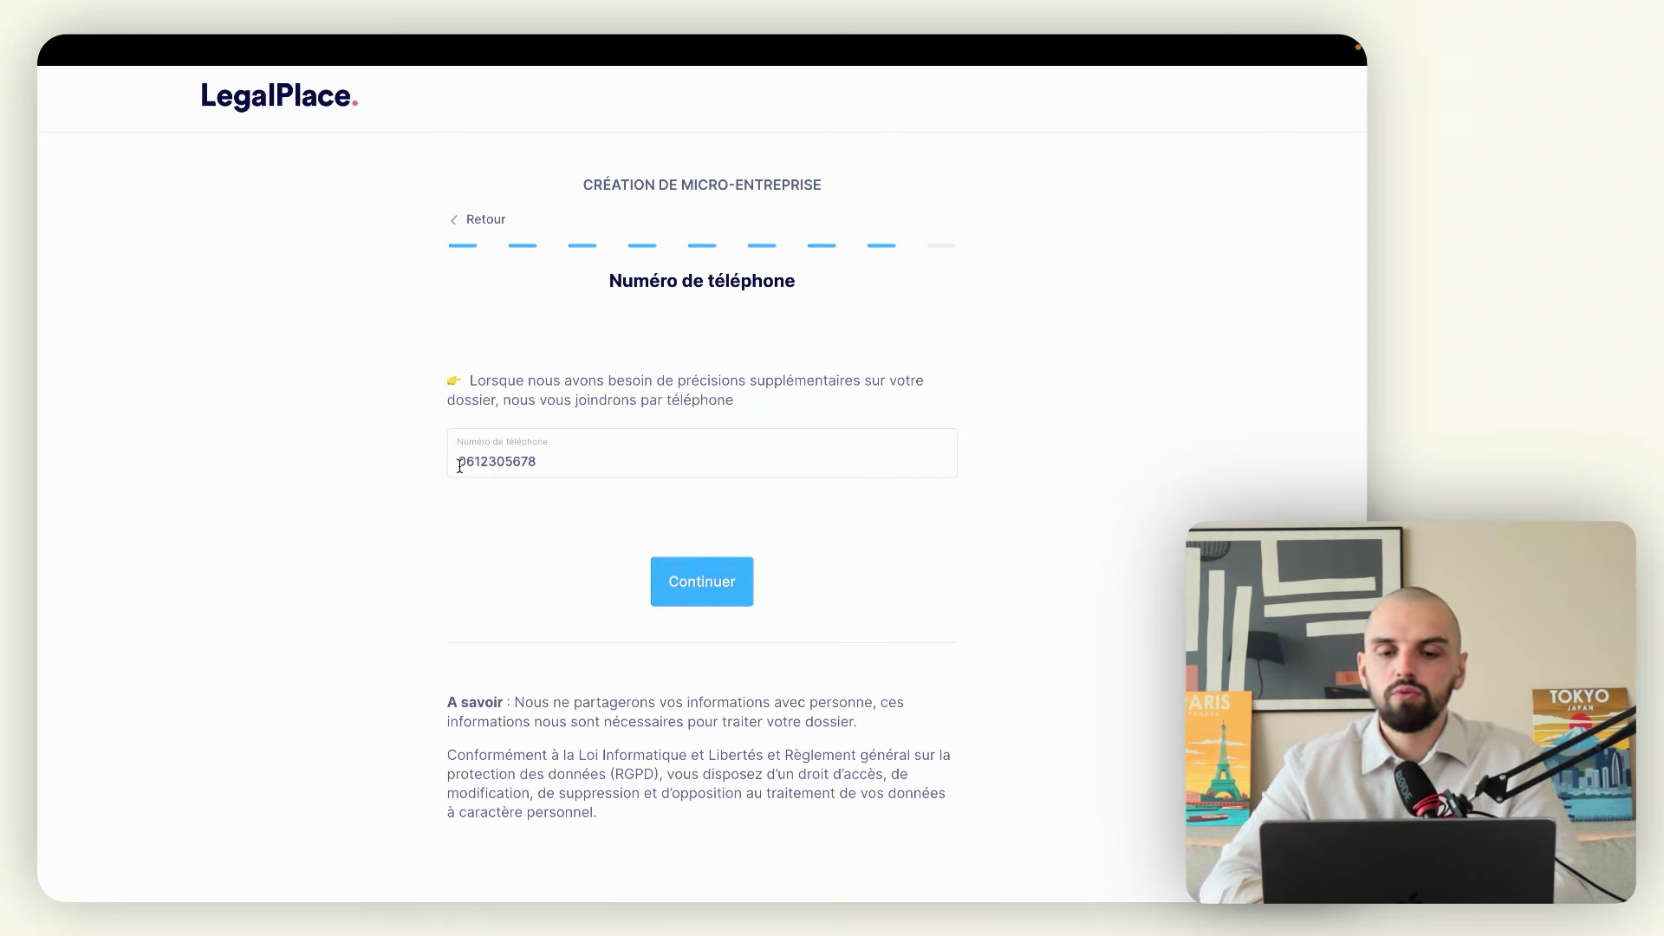
Keep the prefilled phone number and submit full delegation of the formalities as the goal
drag(459, 463, 579, 463)
click(579, 463)
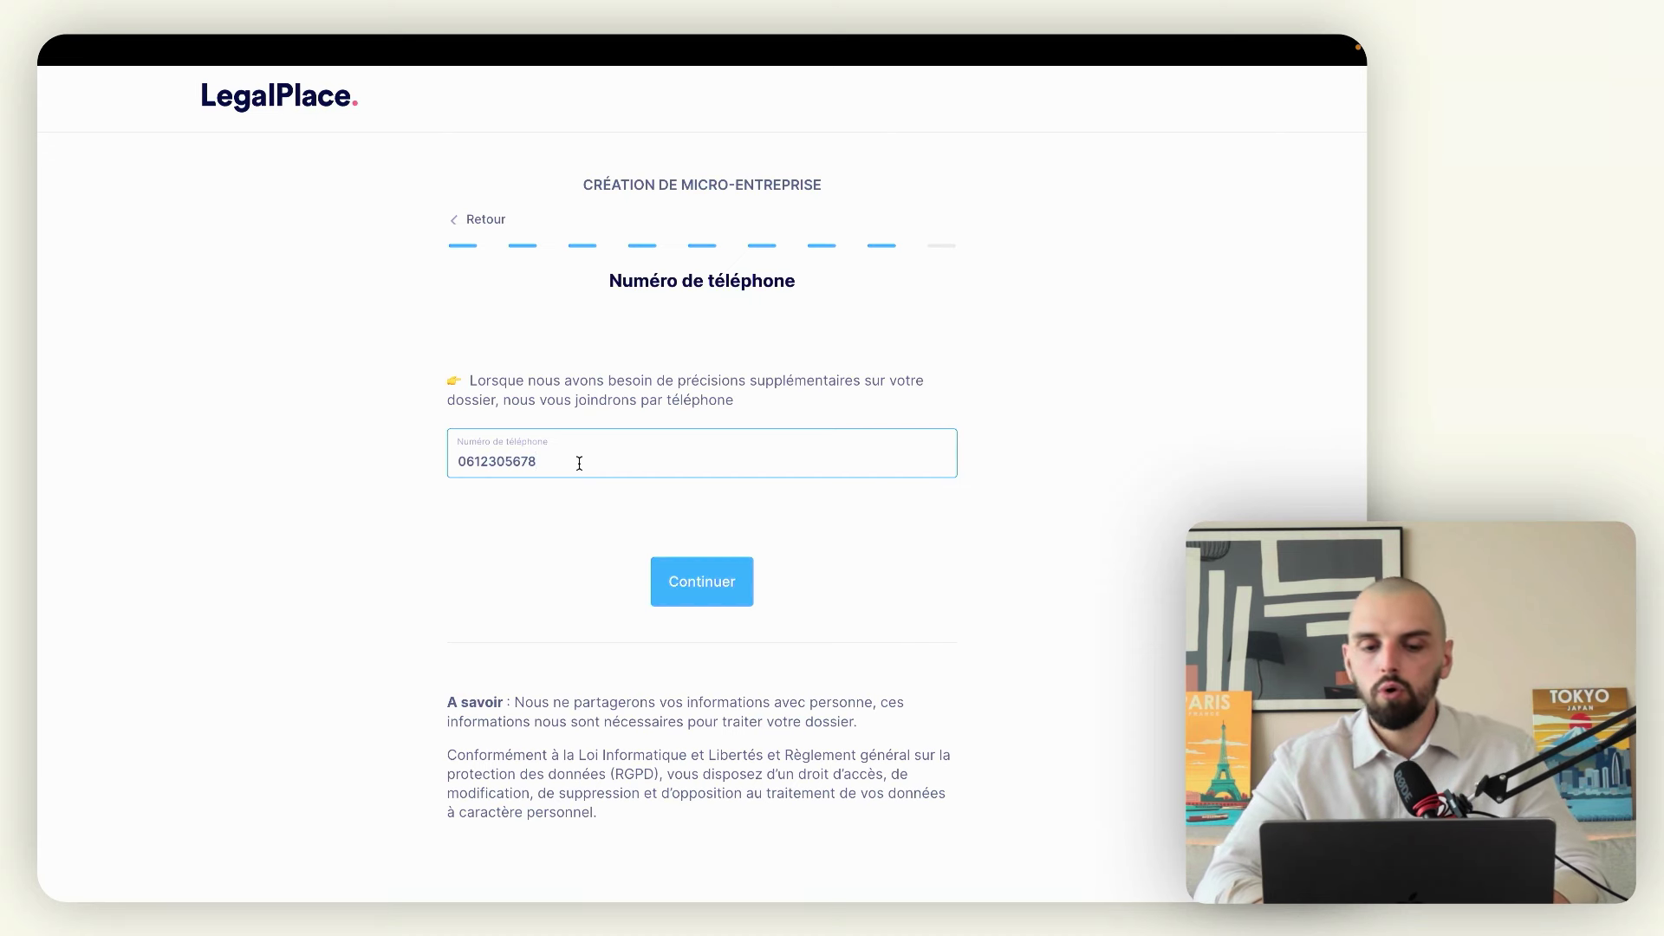
click(702, 580)
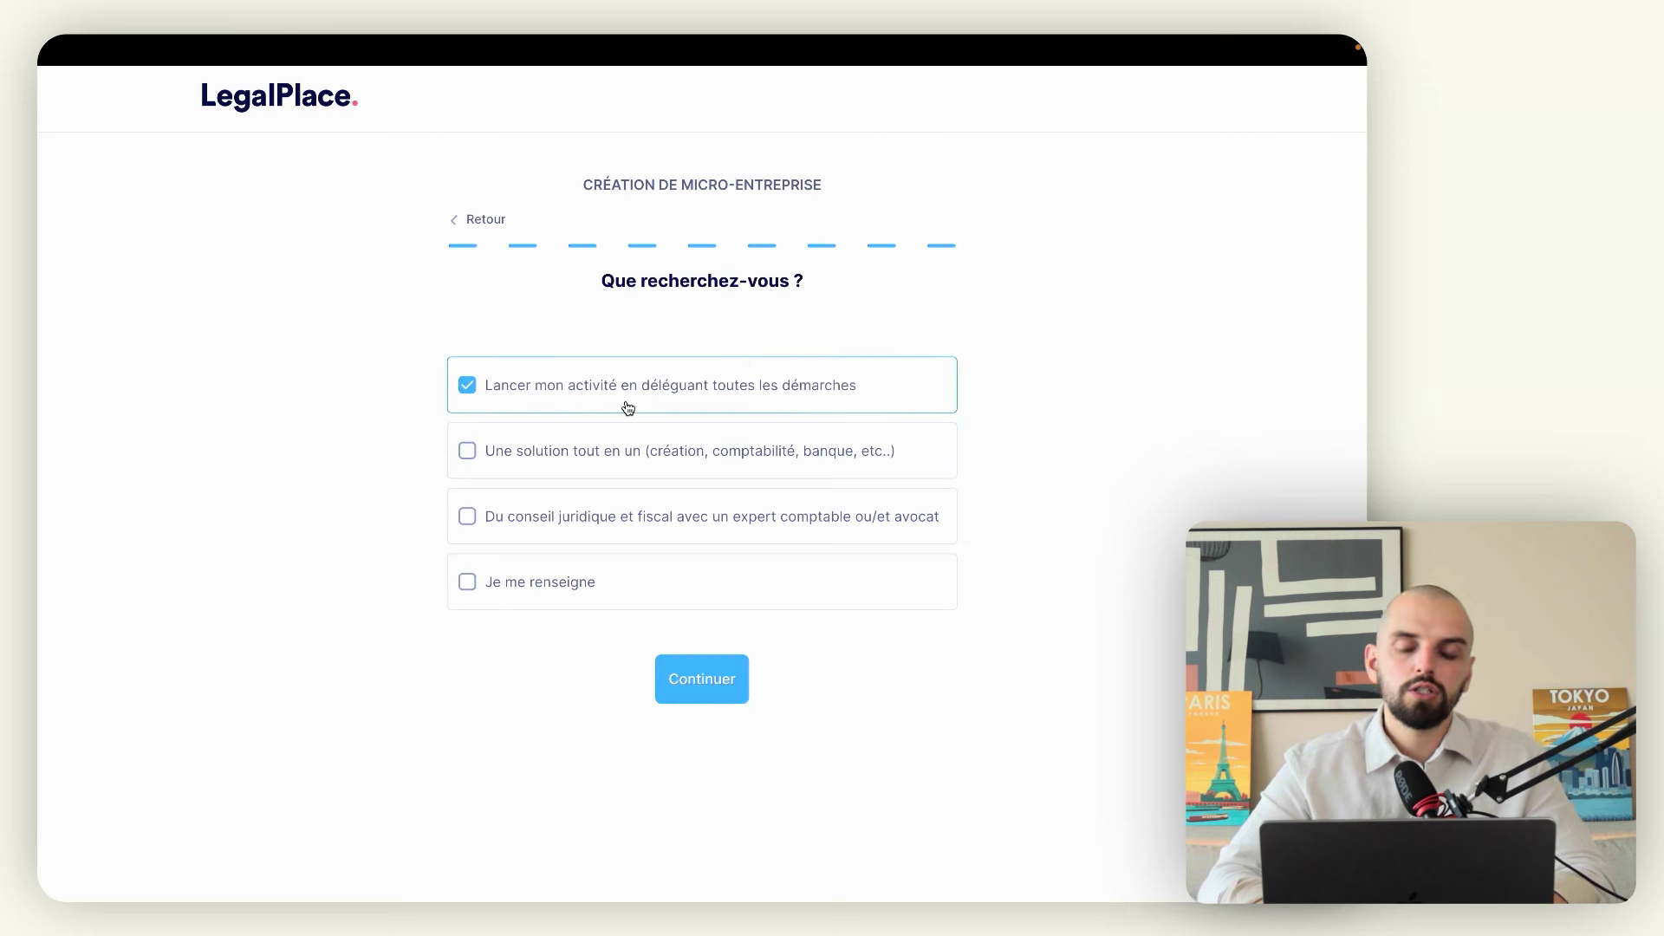
click(716, 691)
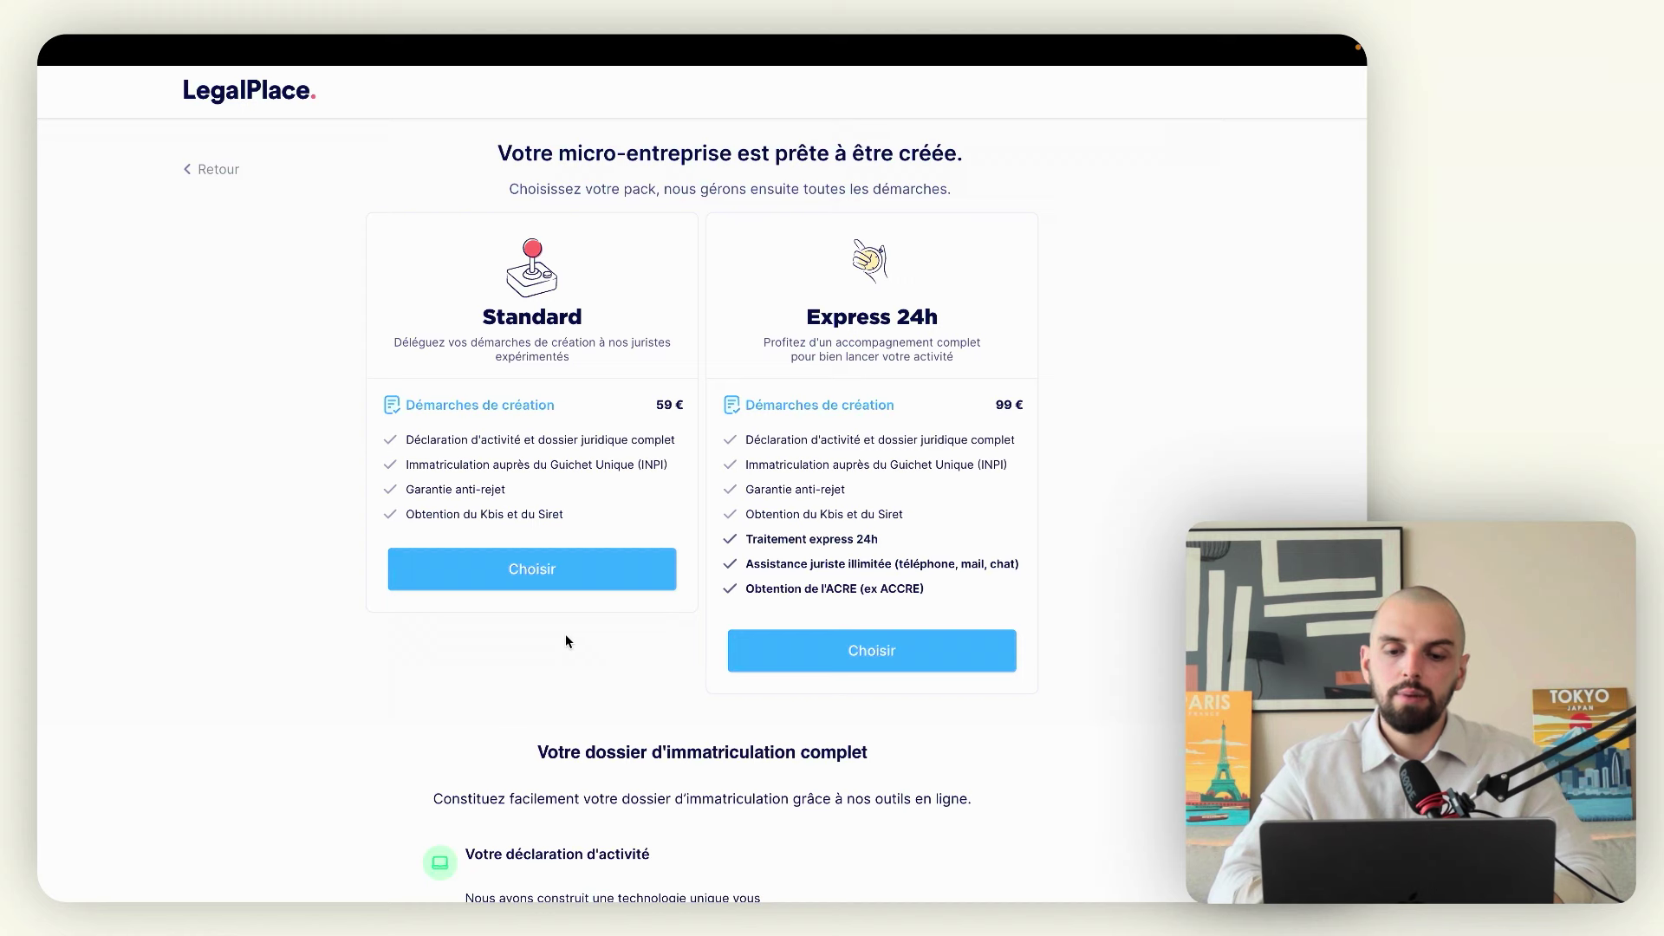
Scroll through the Standard (59 €) and Express 24h (99 €) pack offers
scroll(565, 641, down, 1)
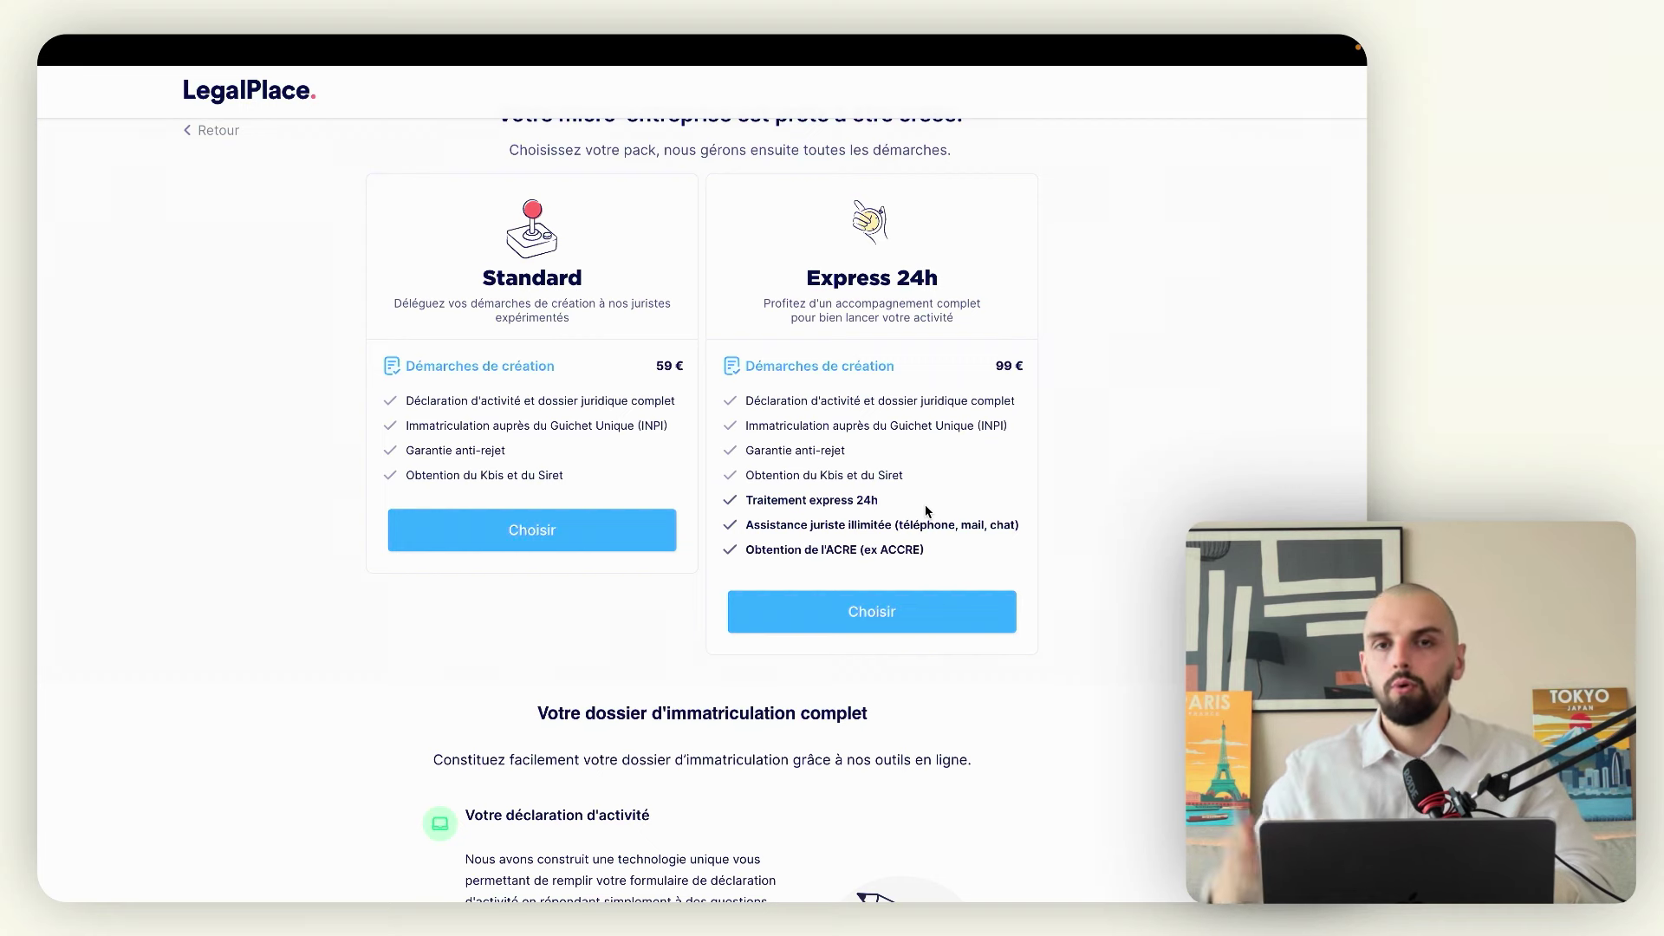
Review the Express 24h pack, including its ACRE benefit line, and choose that pack
scroll(925, 511, down, 2)
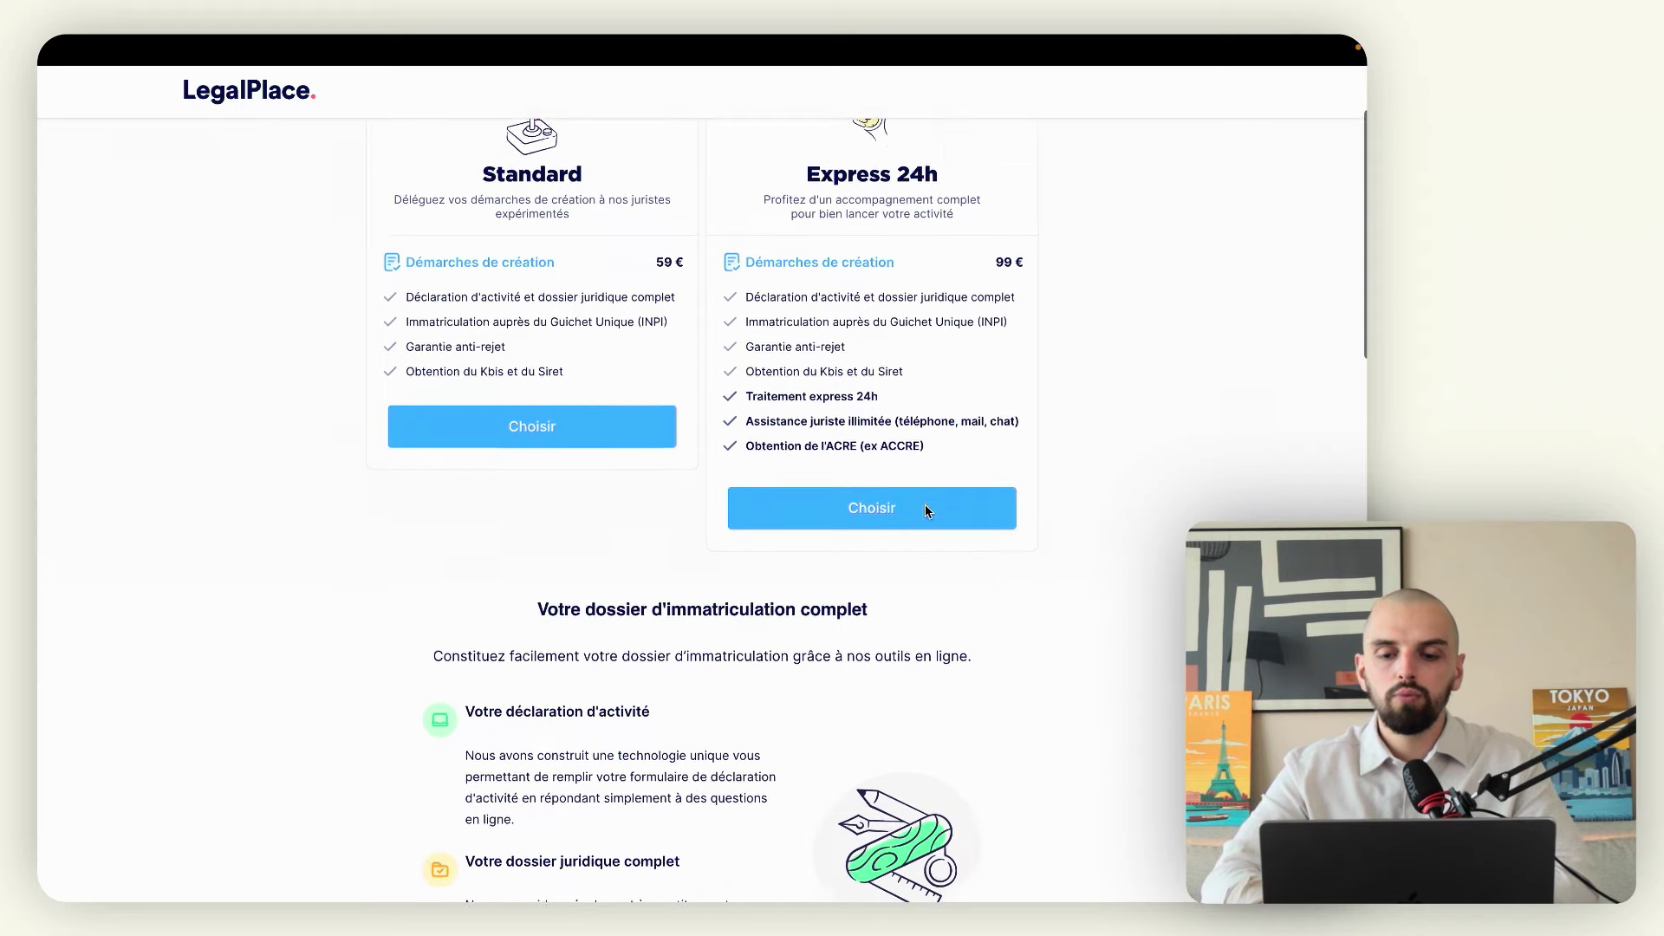
scroll(926, 510, up, 2)
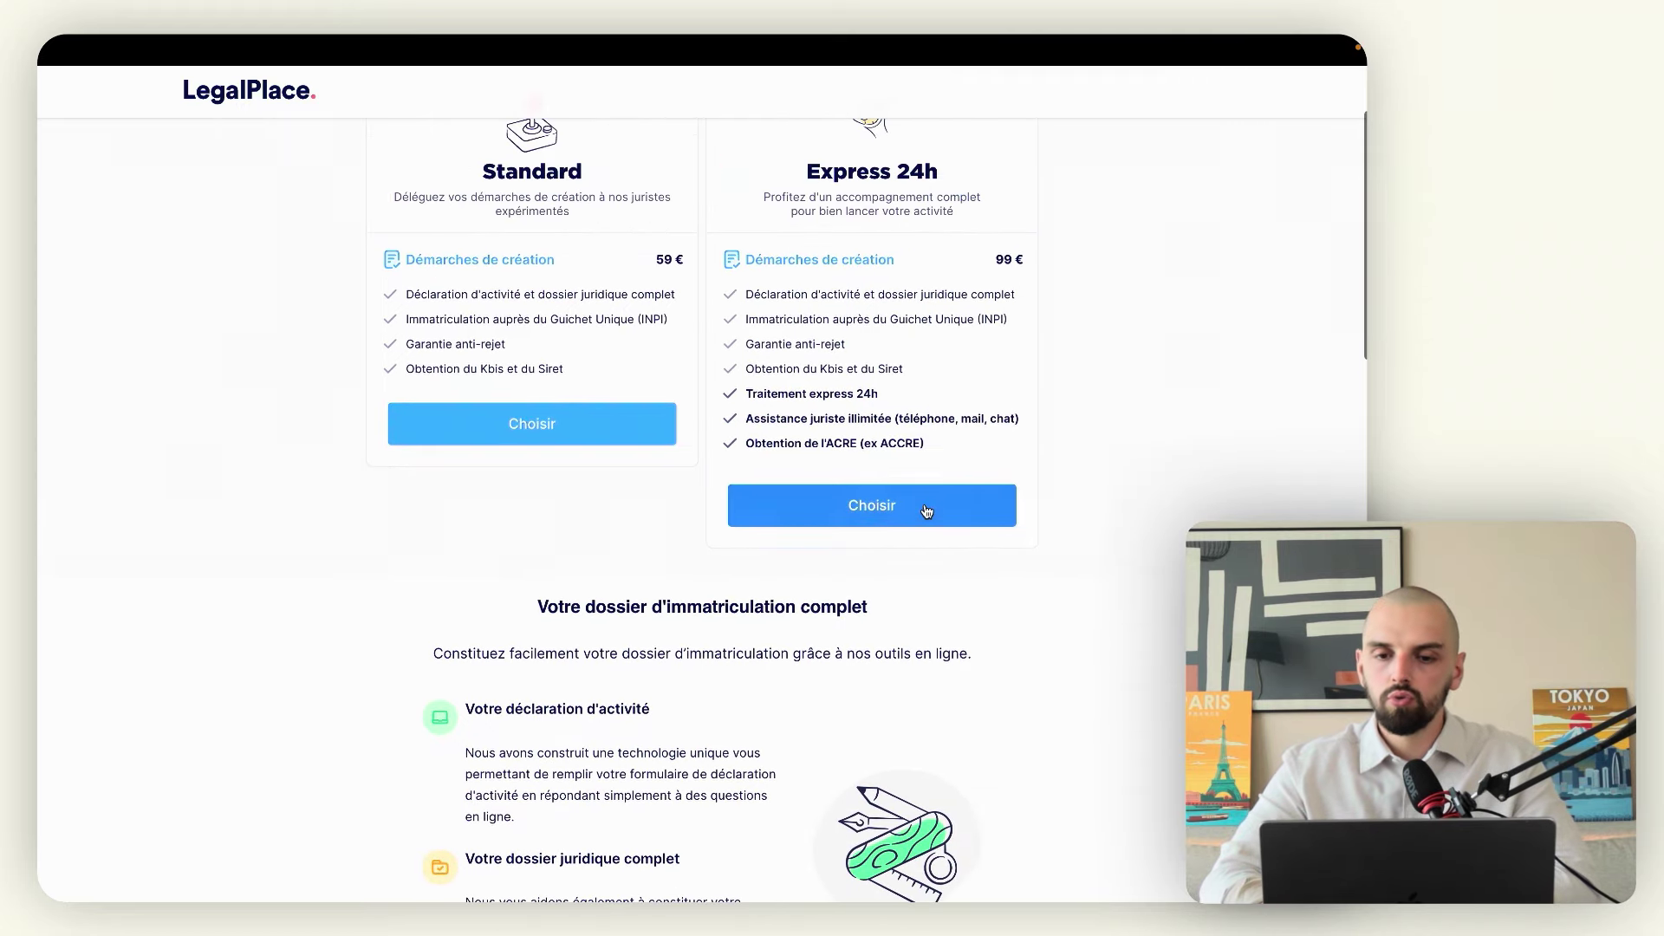
scroll(931, 501, down, 1)
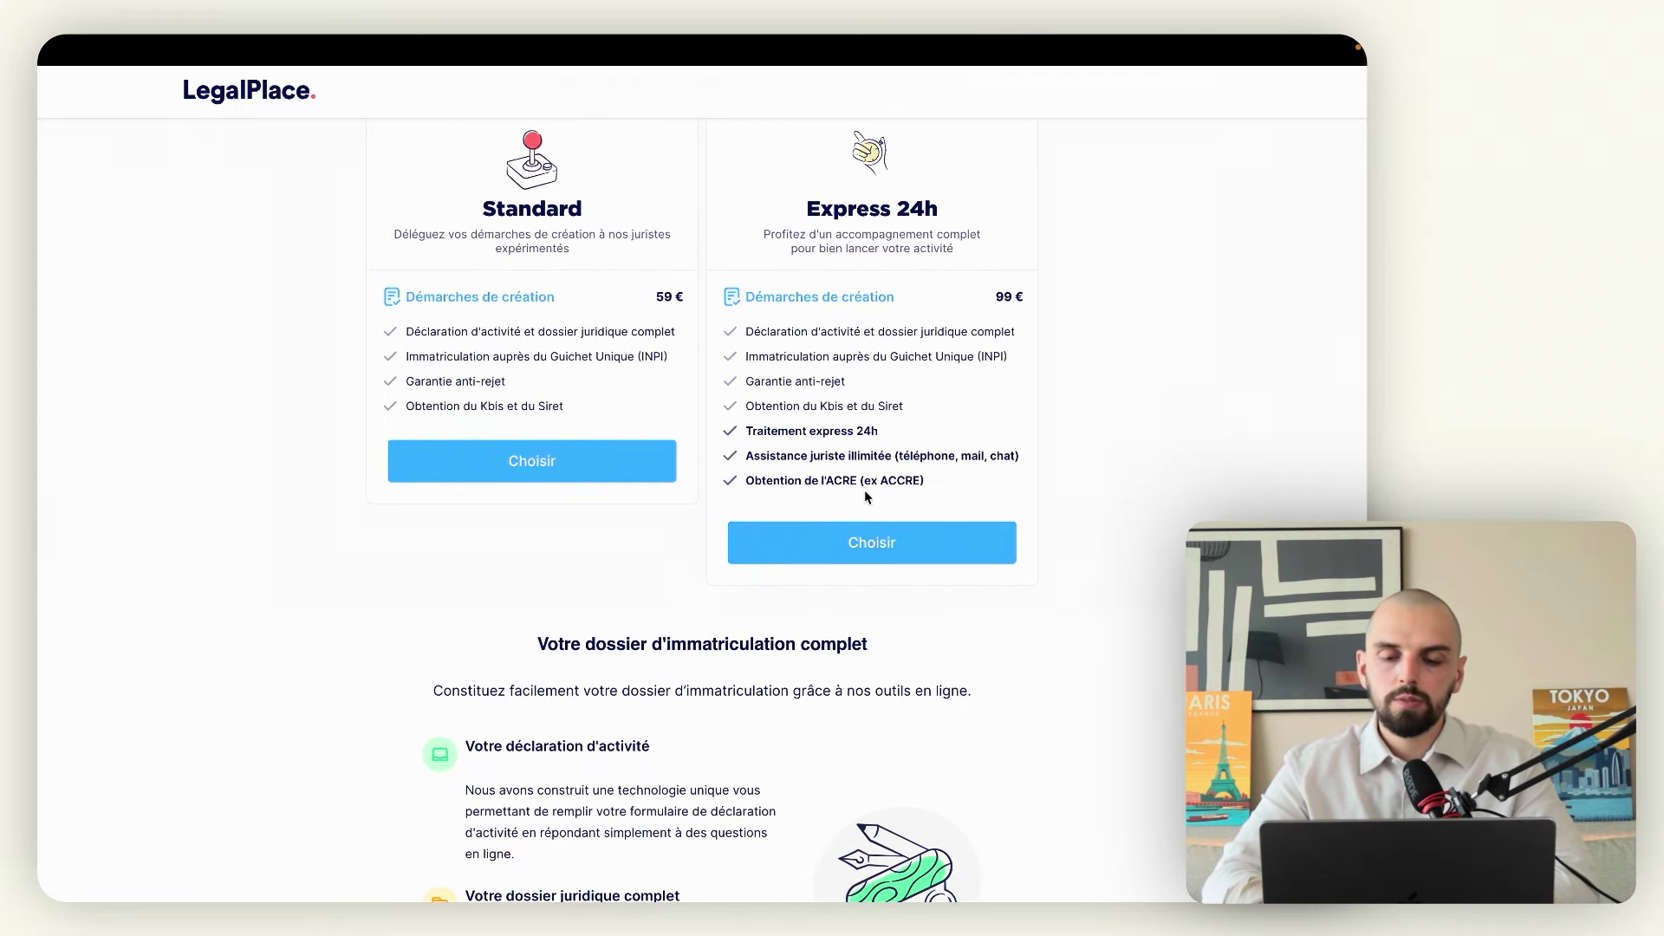
scroll(865, 489, down, 1)
drag(745, 453, 973, 457)
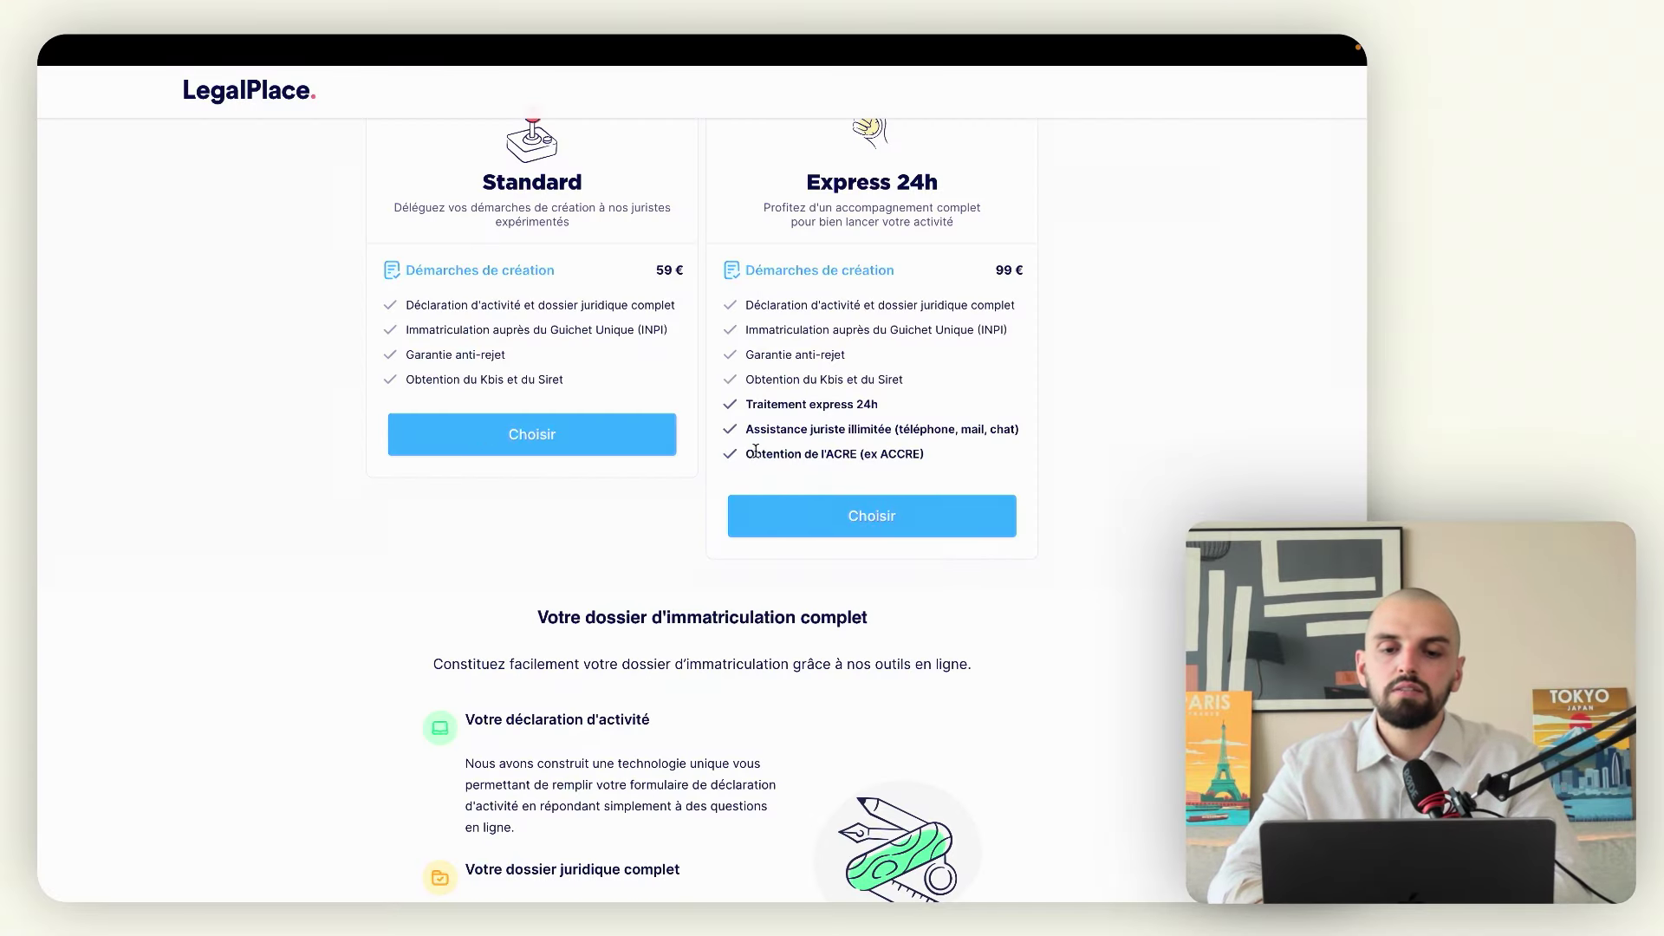
drag(749, 451, 950, 457)
click(884, 457)
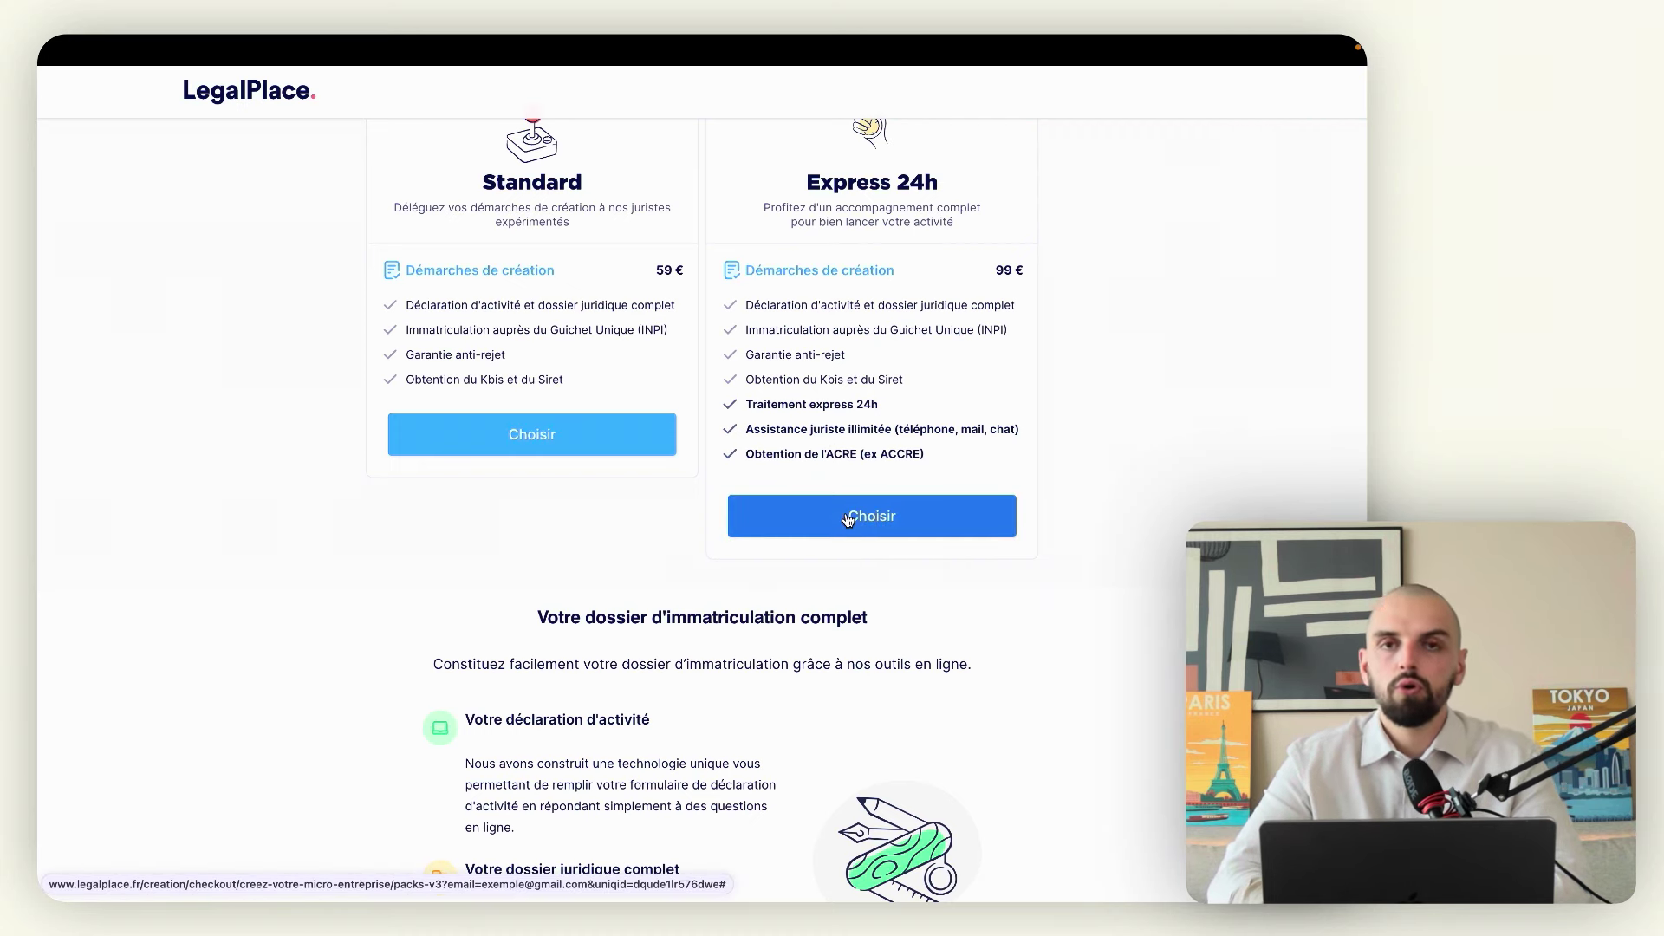
click(893, 509)
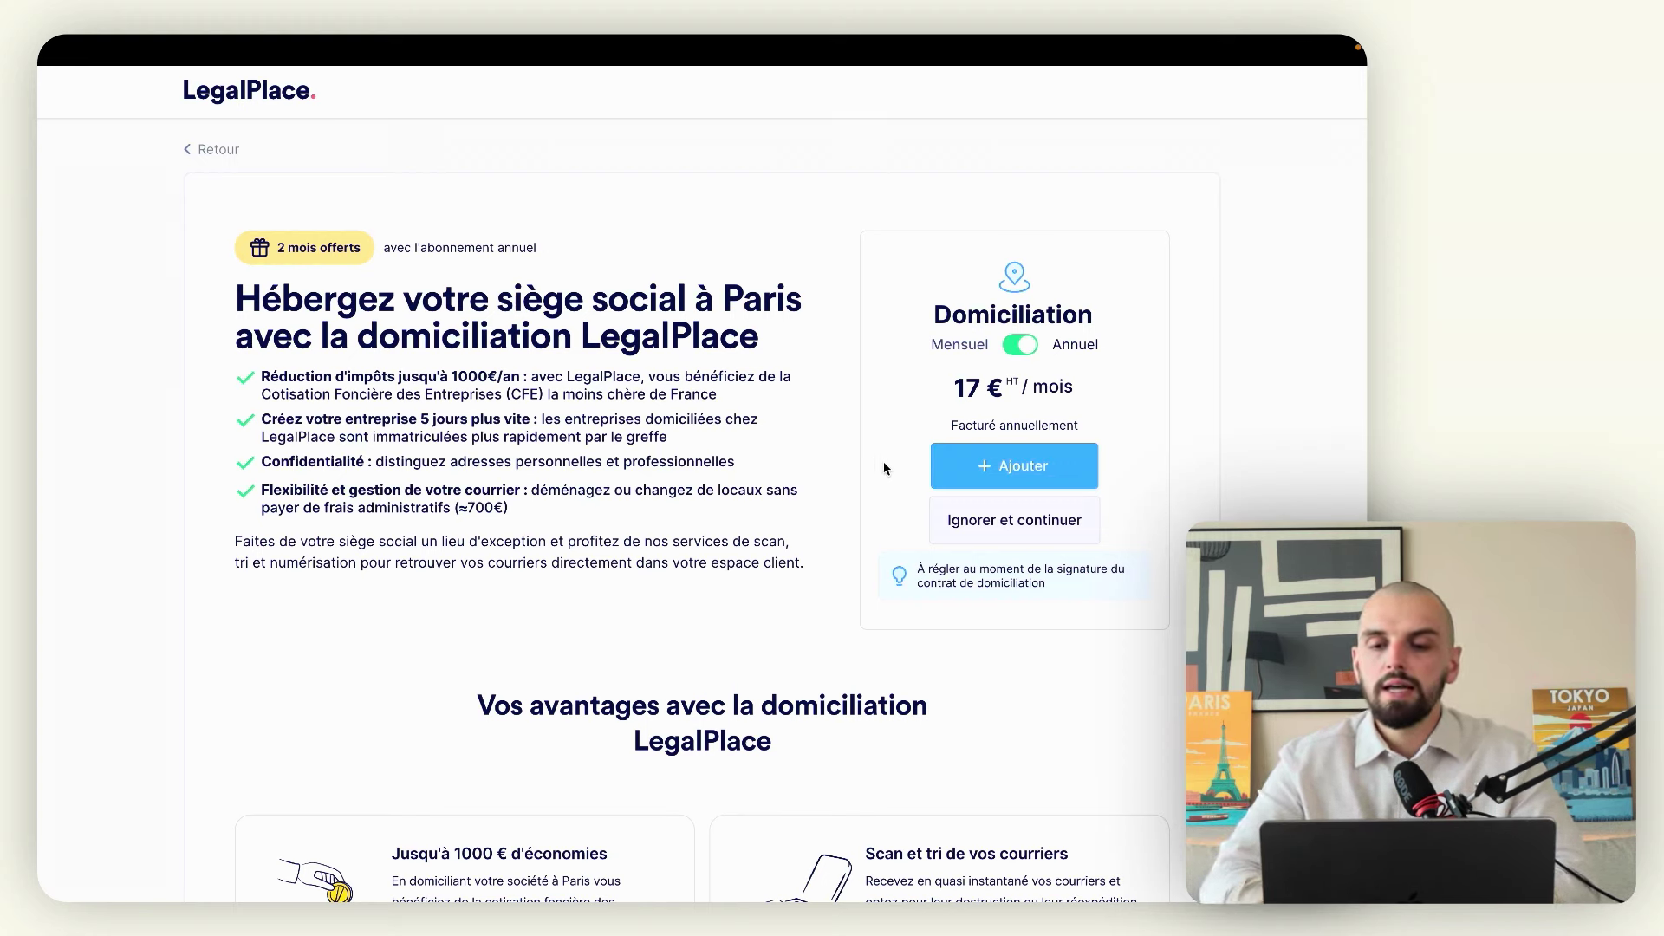
Add the annual Paris domiciliation at 17 € HT per month to the order
click(944, 411)
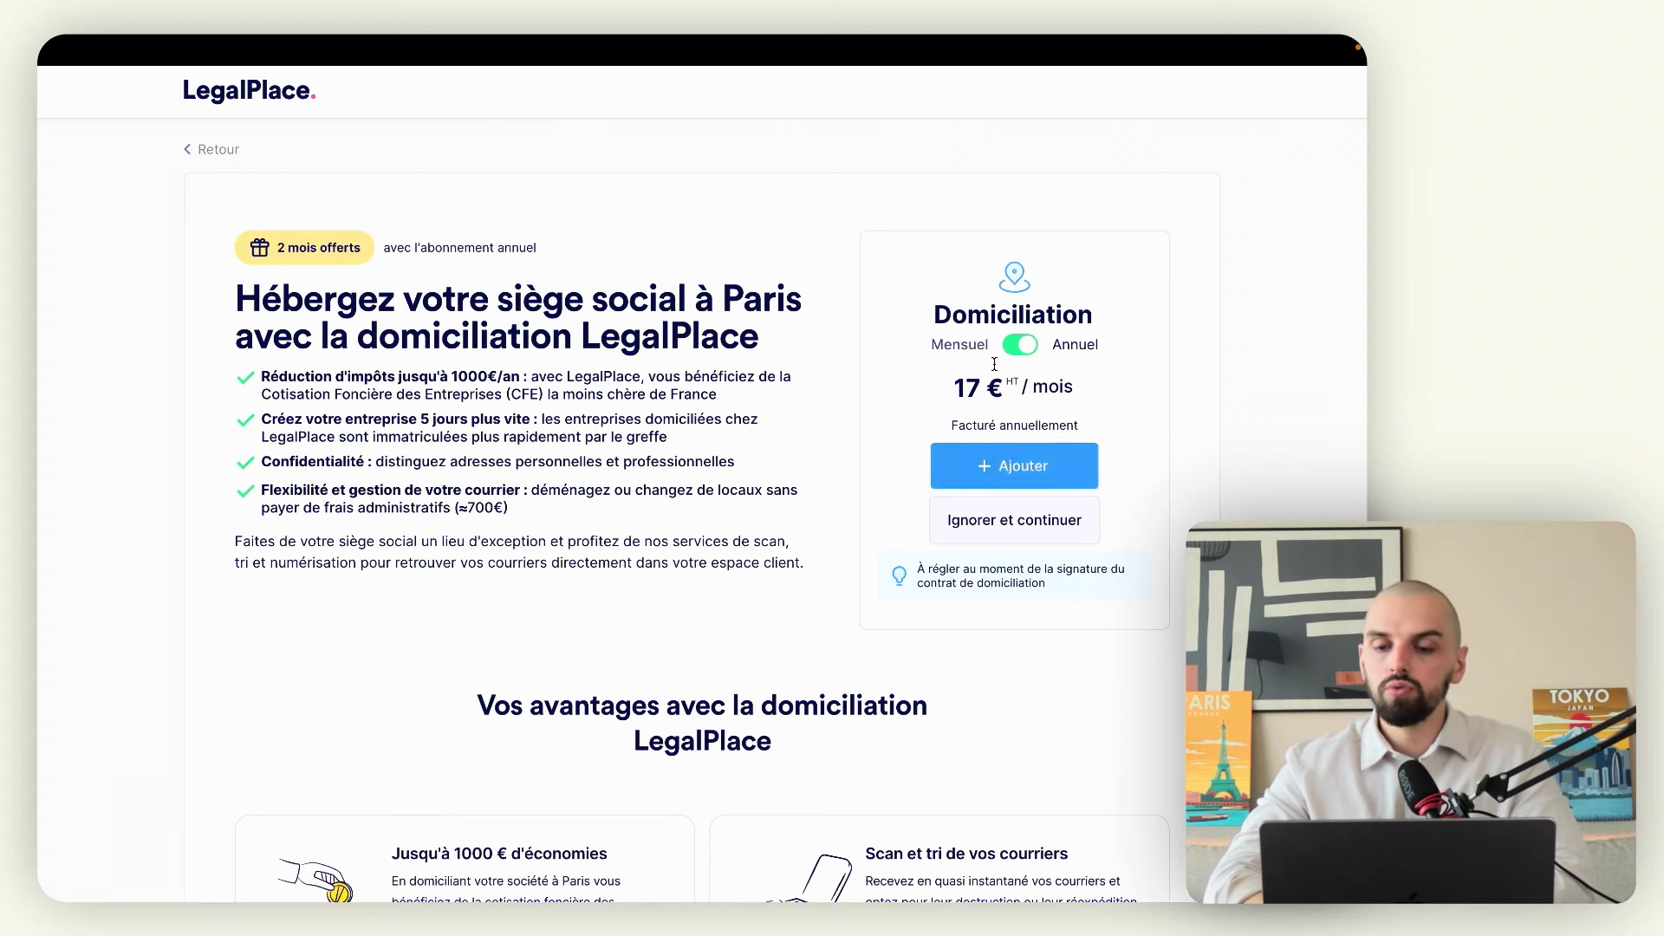
click(977, 460)
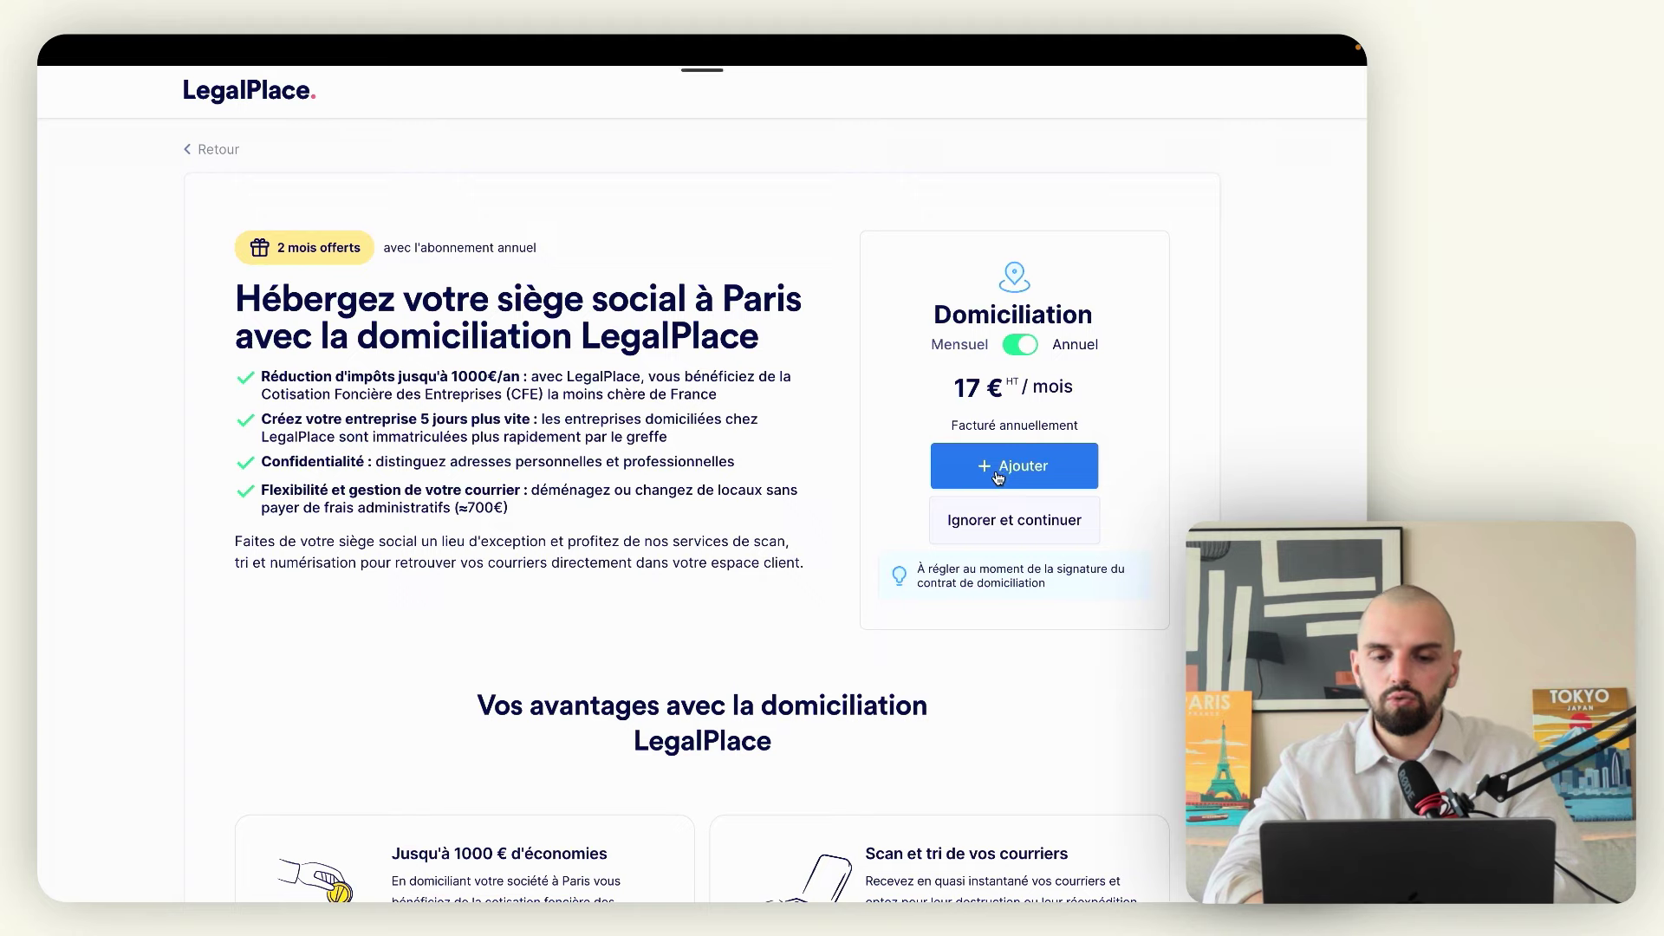
Review the Création Express included services and open the discount-code field on the 118,80 € checkout
scroll(799, 460, down, 2)
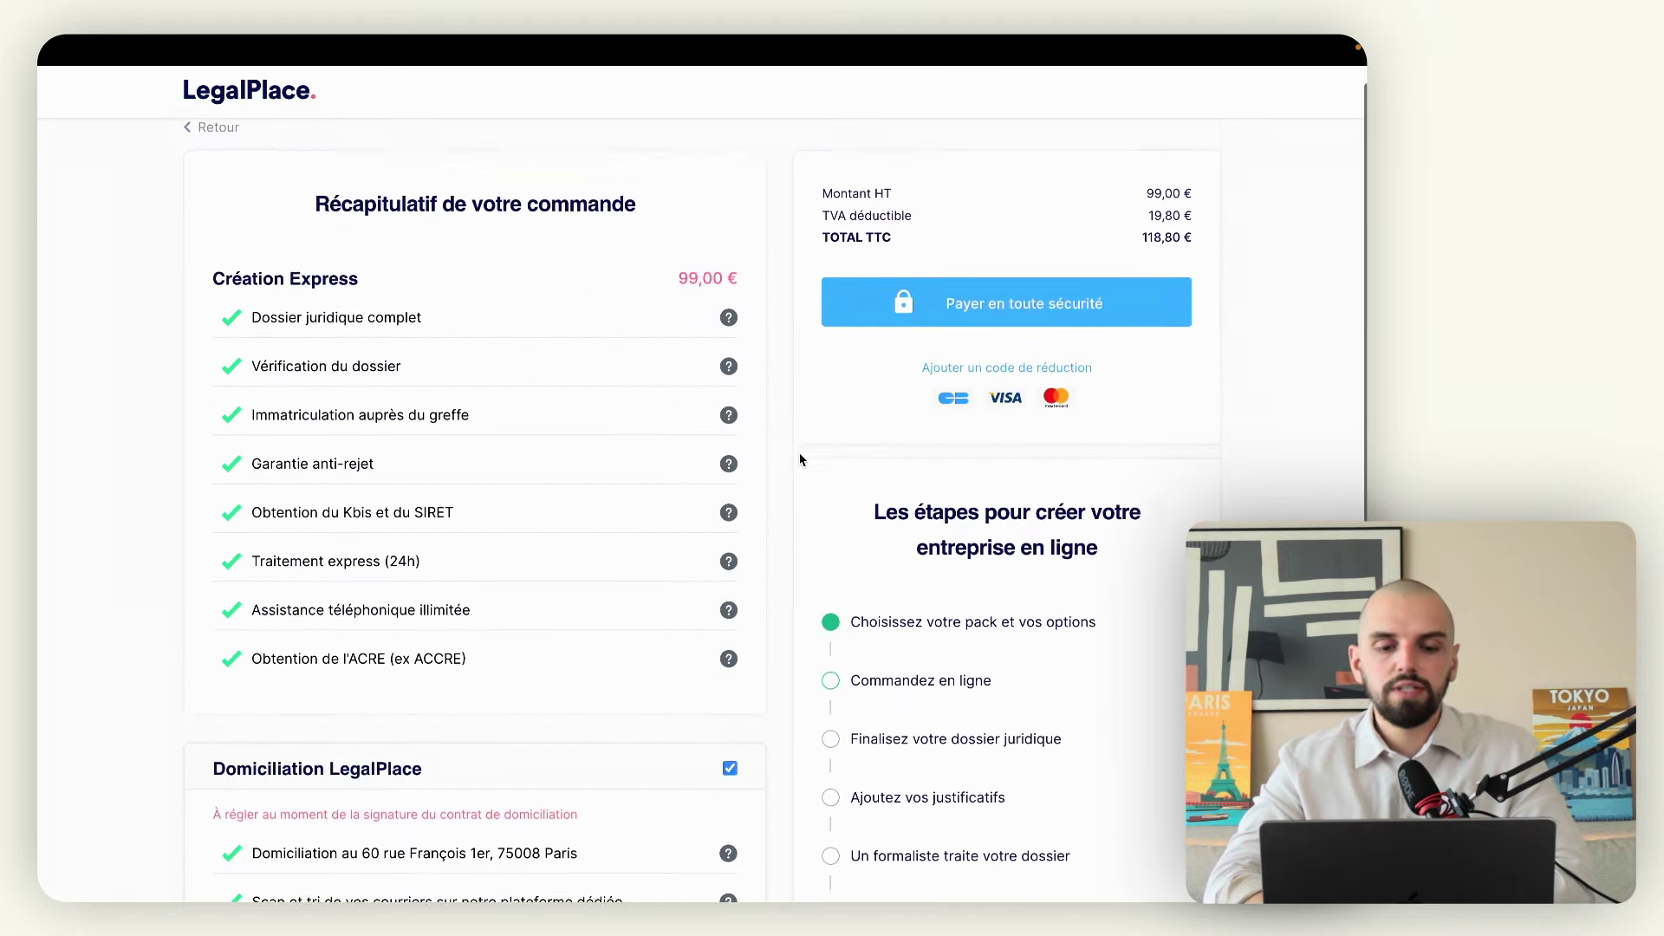
scroll(799, 459, up, 2)
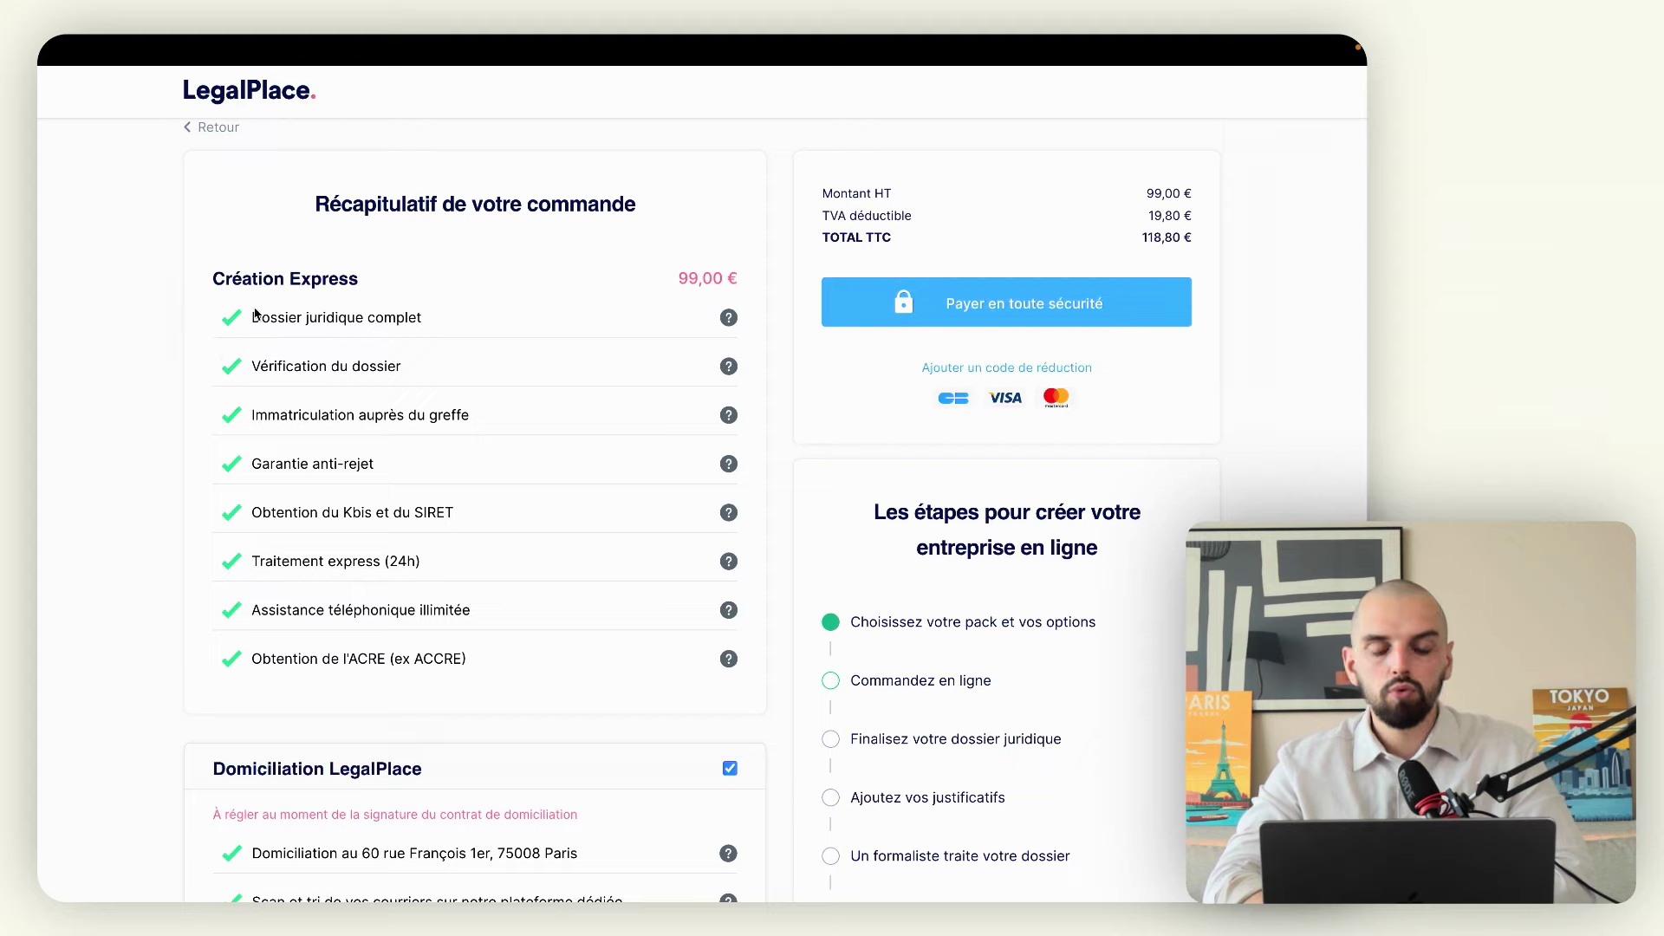
drag(251, 317, 496, 689)
click(496, 689)
scroll(425, 441, down, 3)
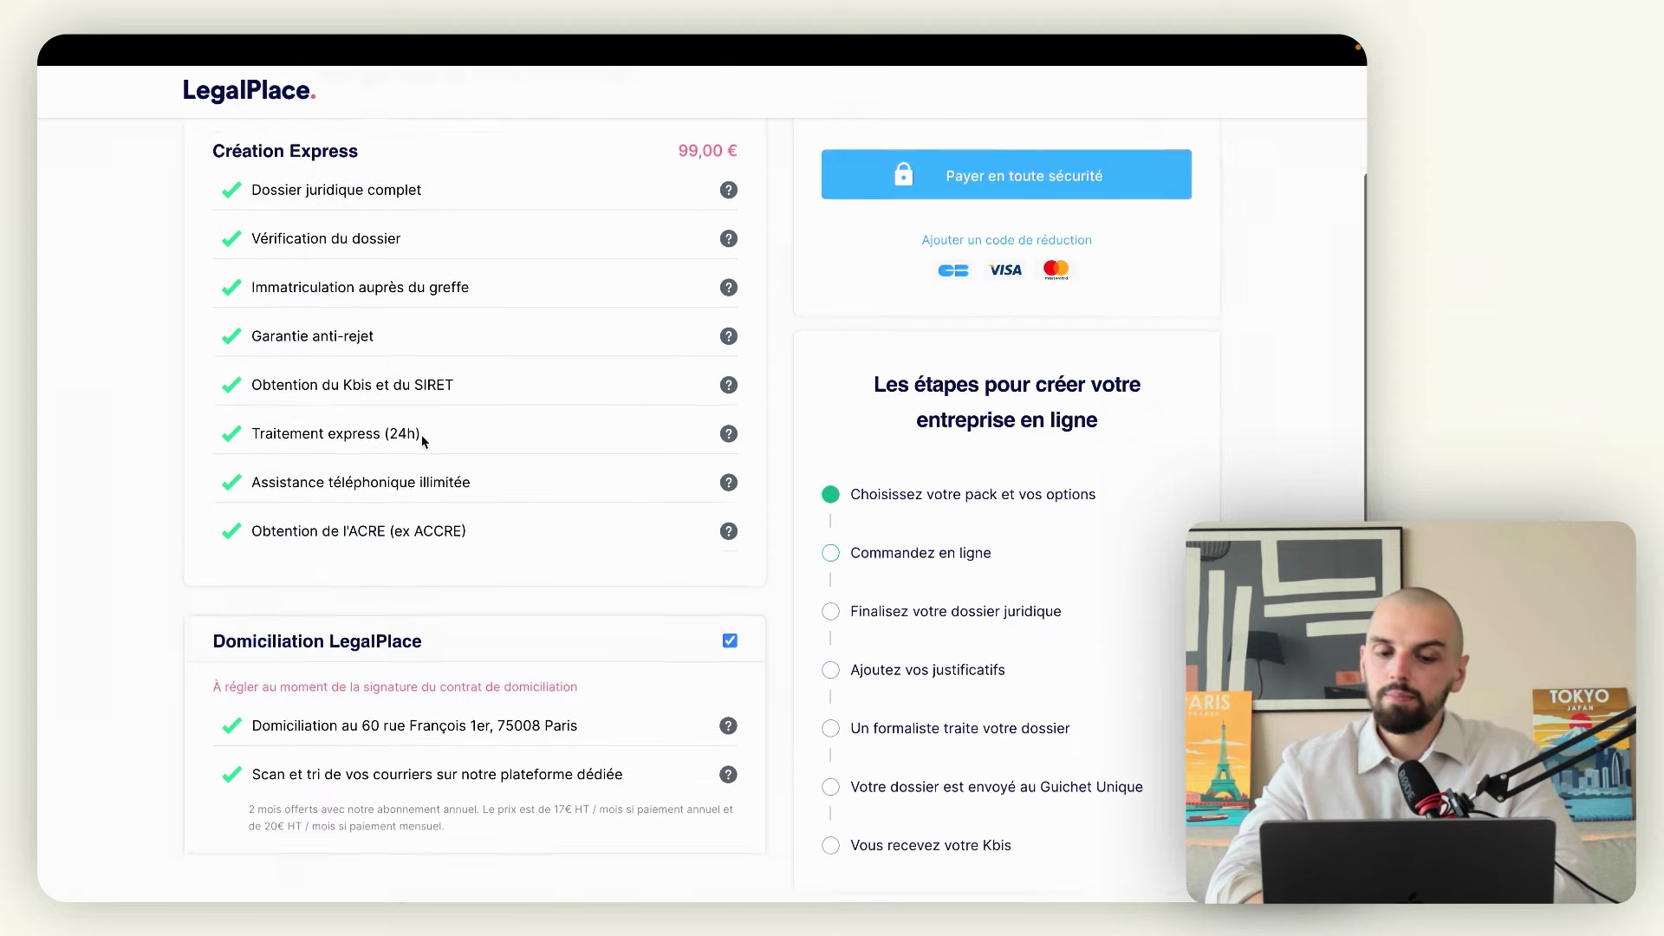
scroll(421, 442, up, 3)
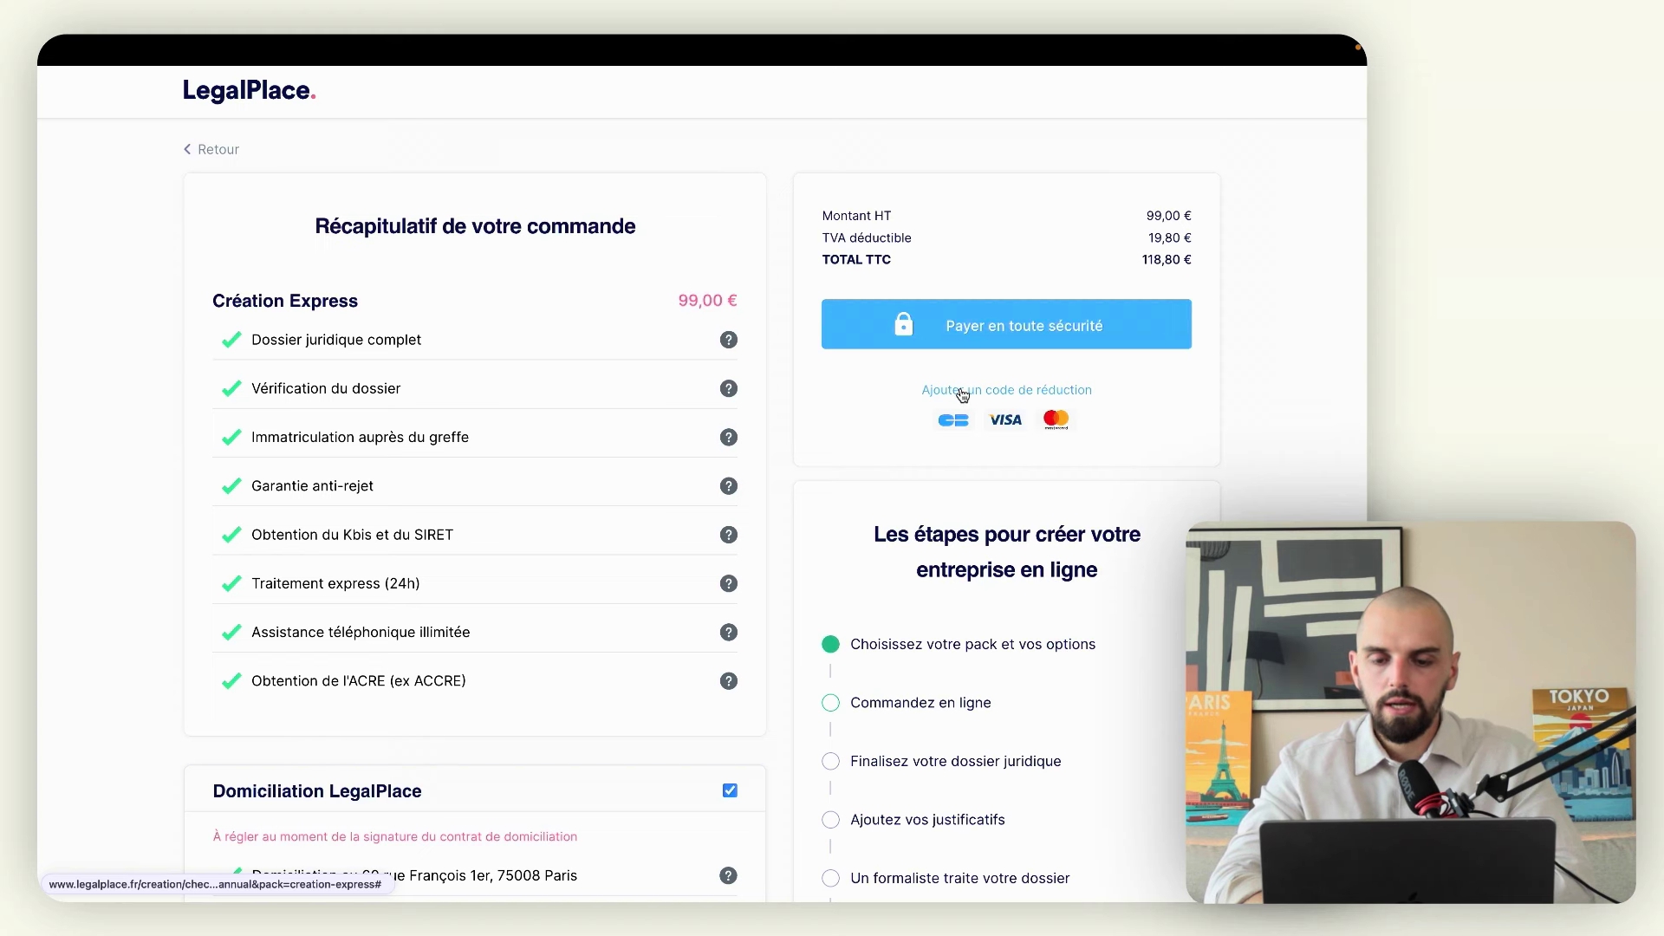
click(1023, 396)
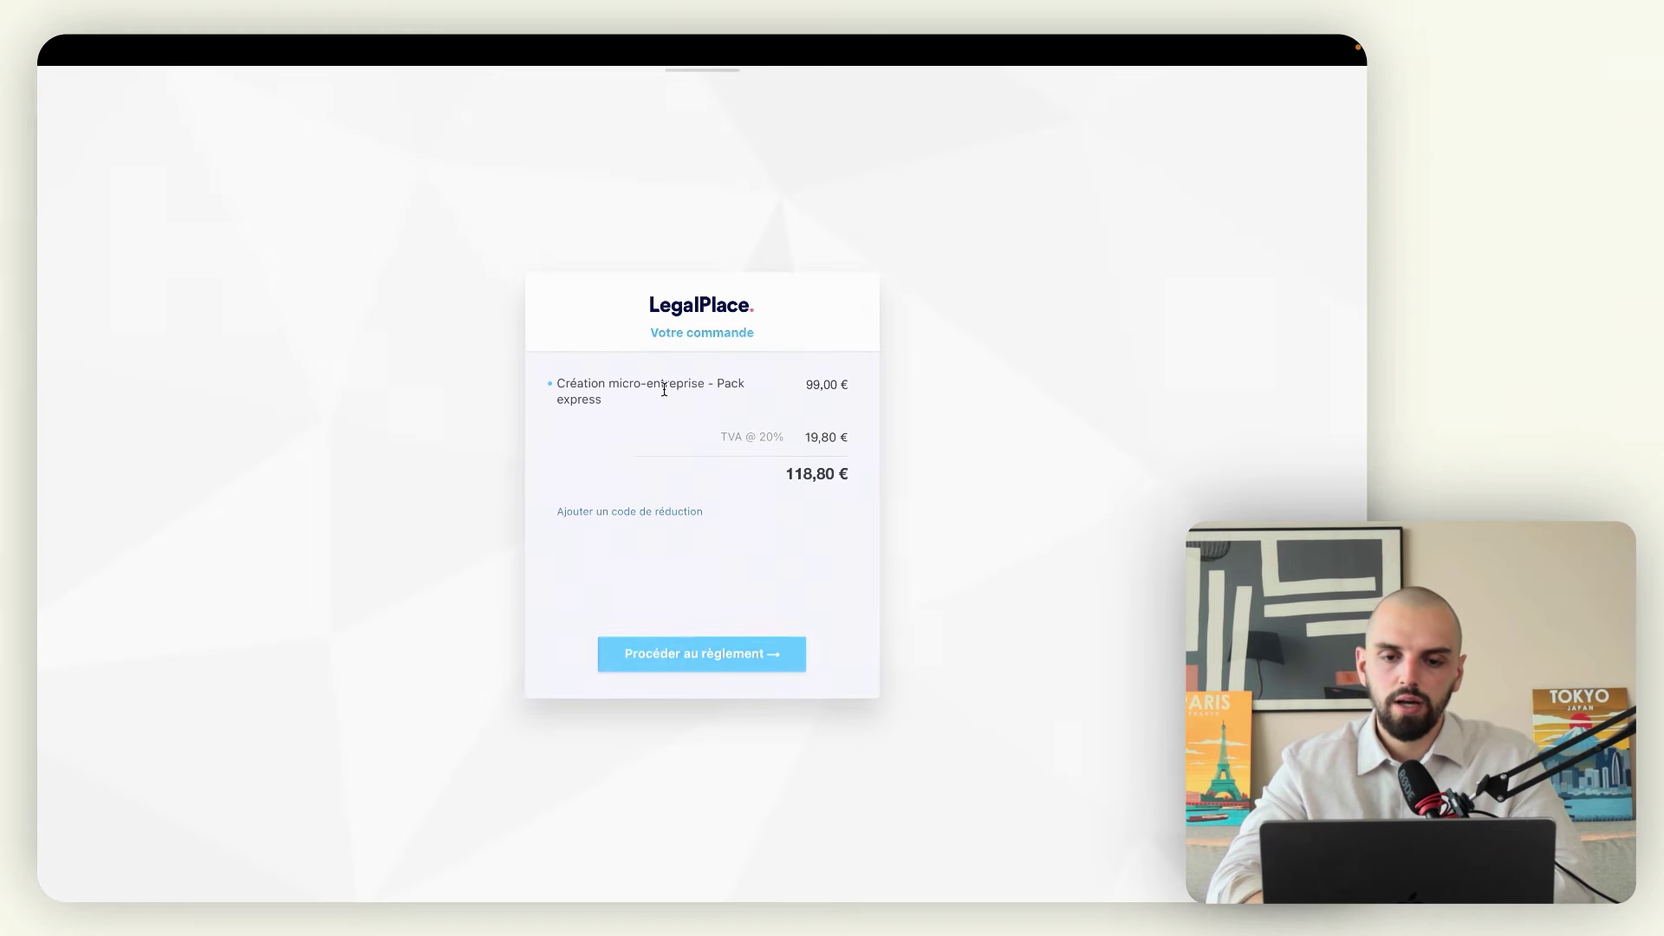
click(635, 515)
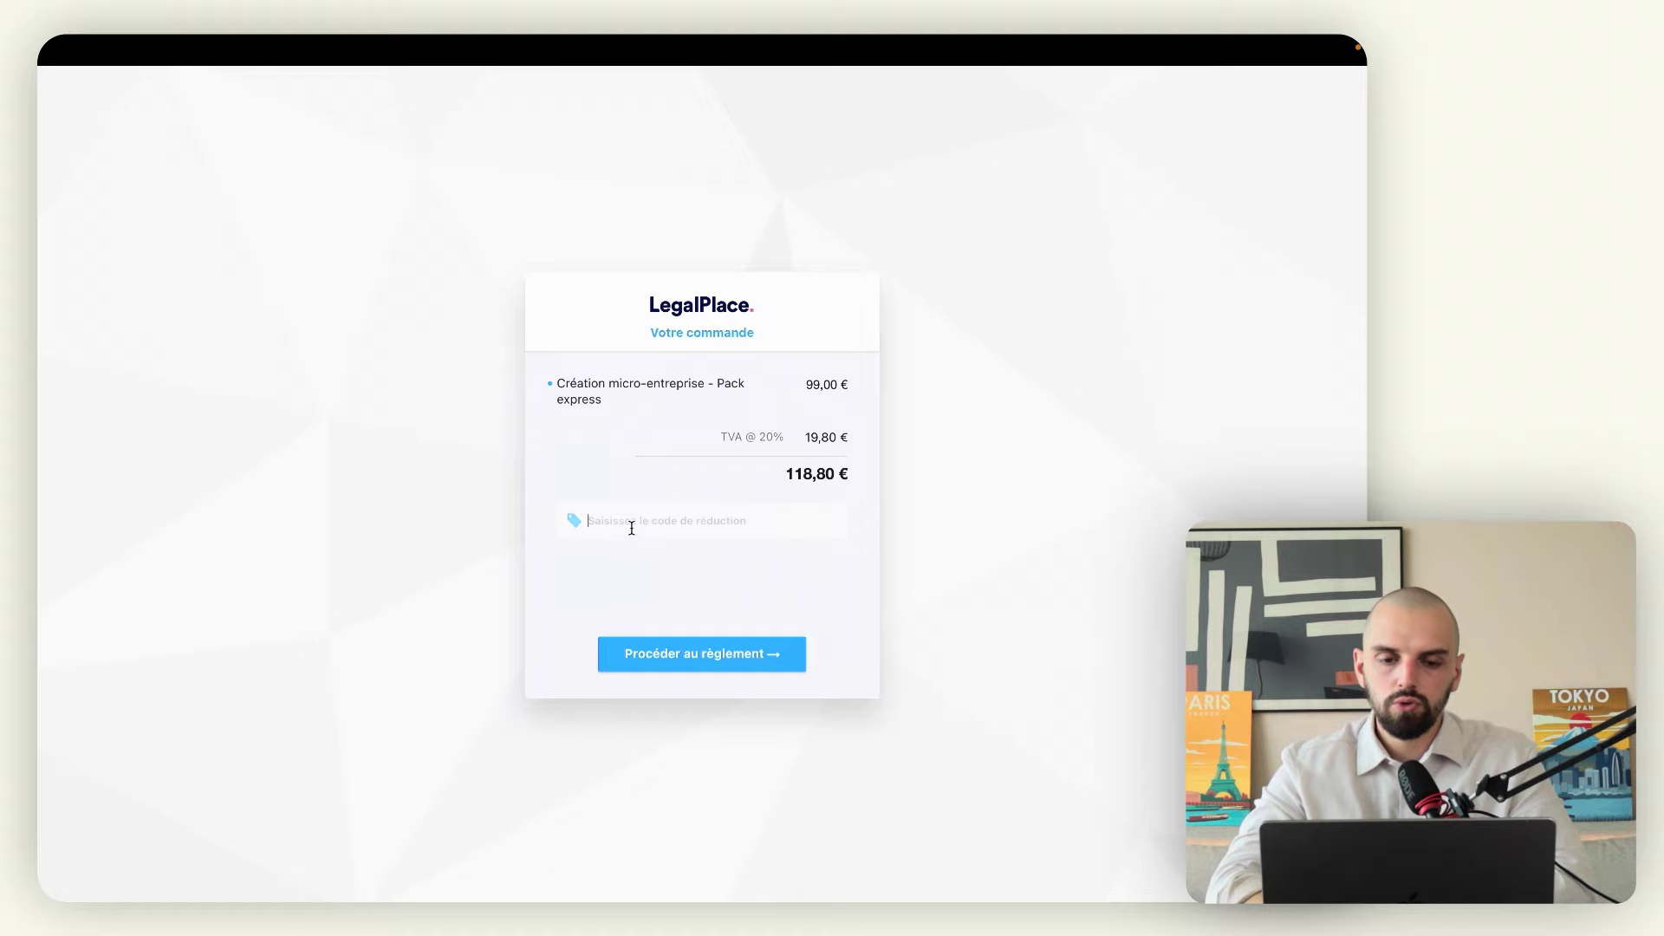
Copy LOUISSHOPI from the Notion roadmap page, paste it into the checkout discount field and apply it
mouse_move(40, 433)
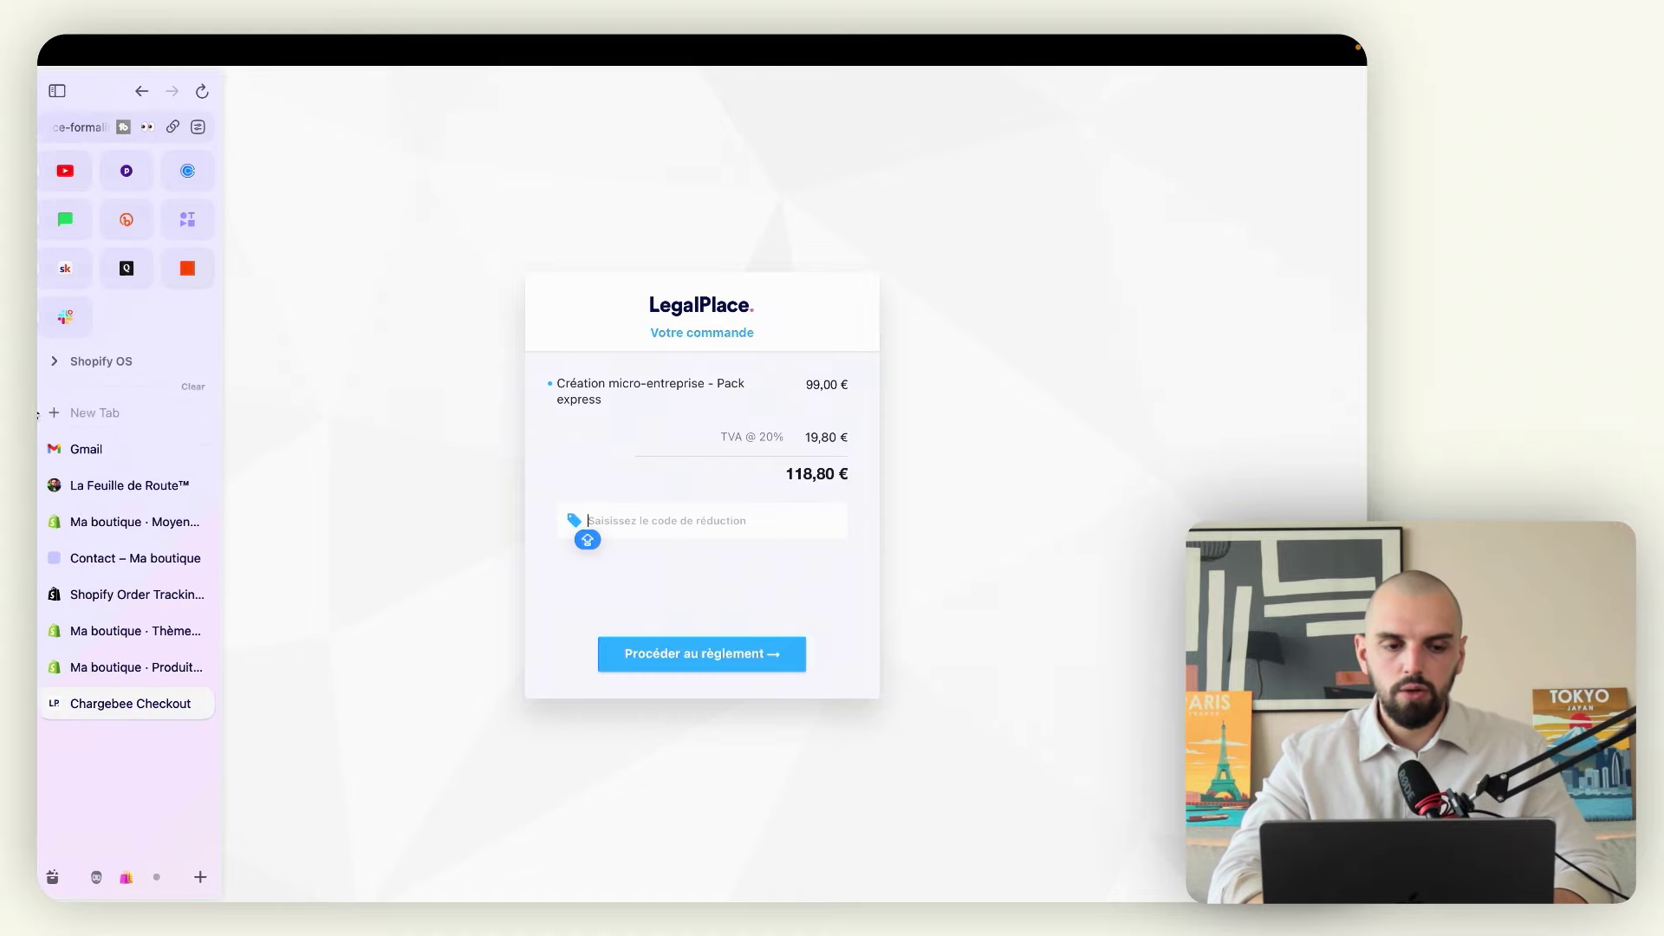
click(95, 489)
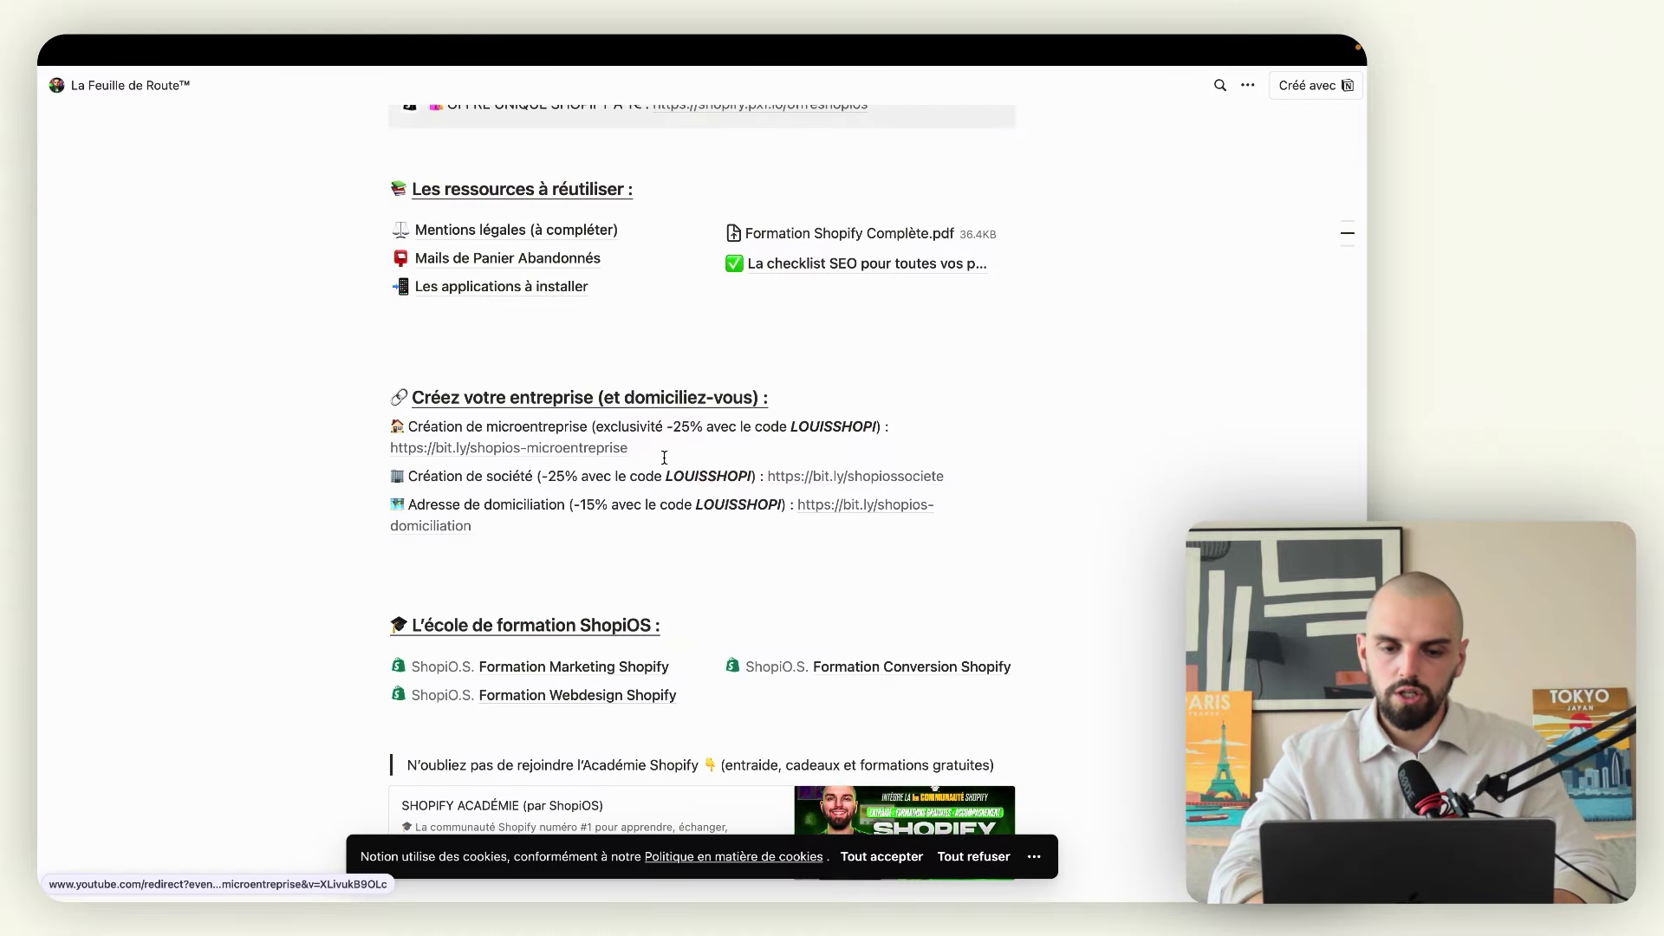
drag(667, 477, 751, 477)
key(super+c)
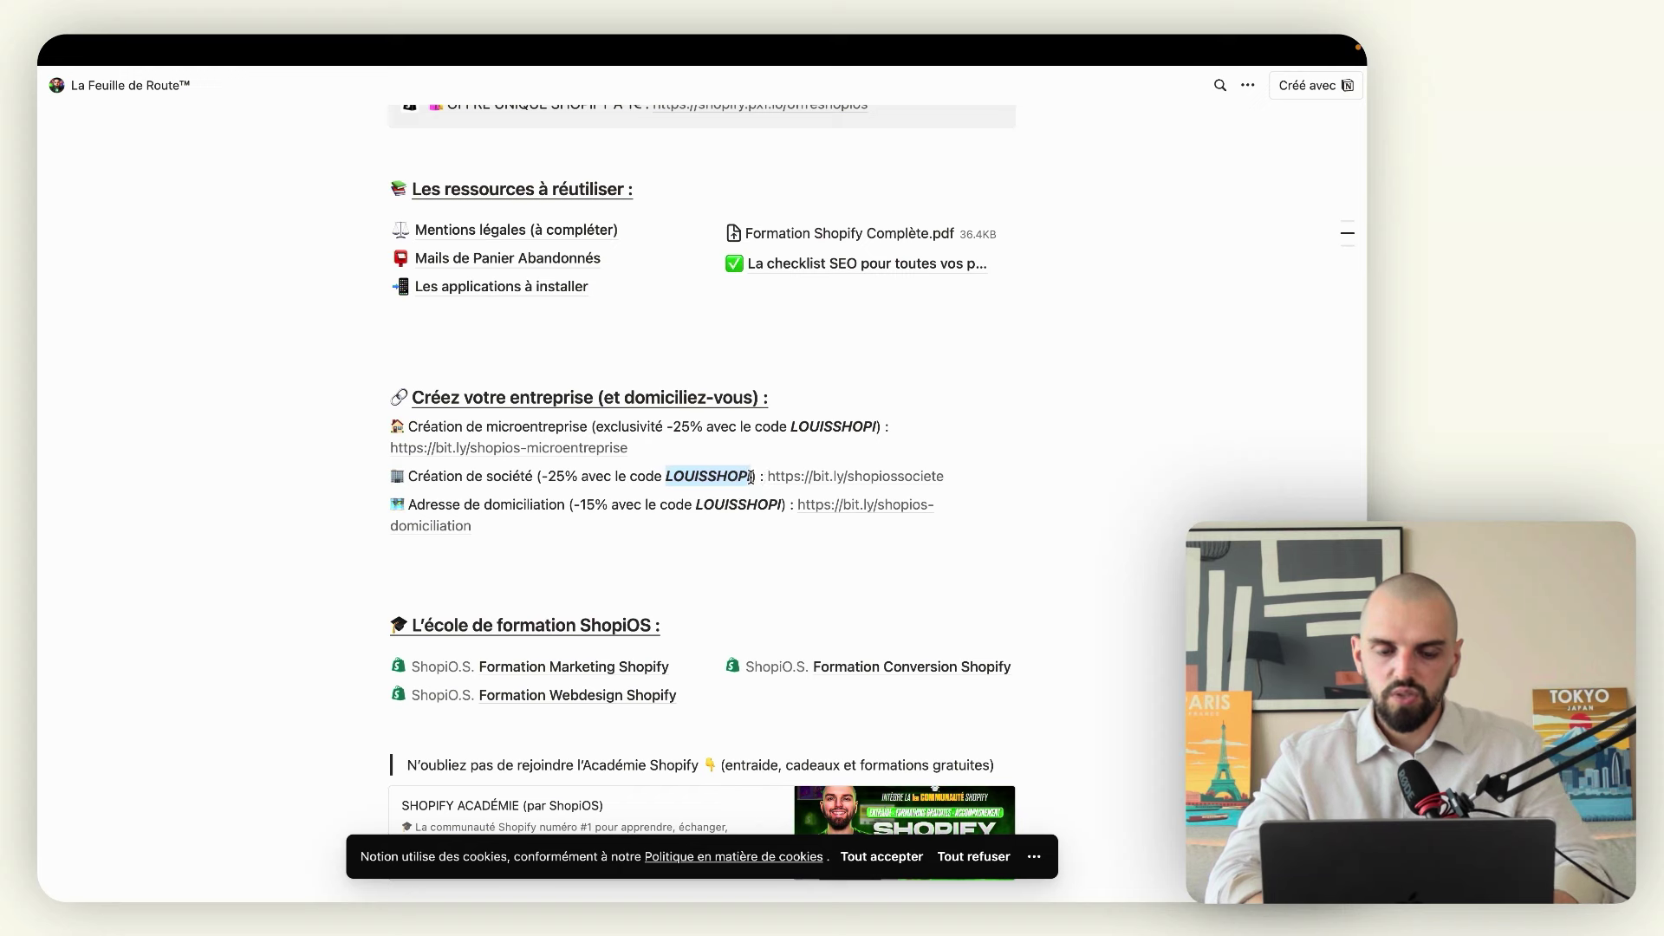
mouse_move(40, 473)
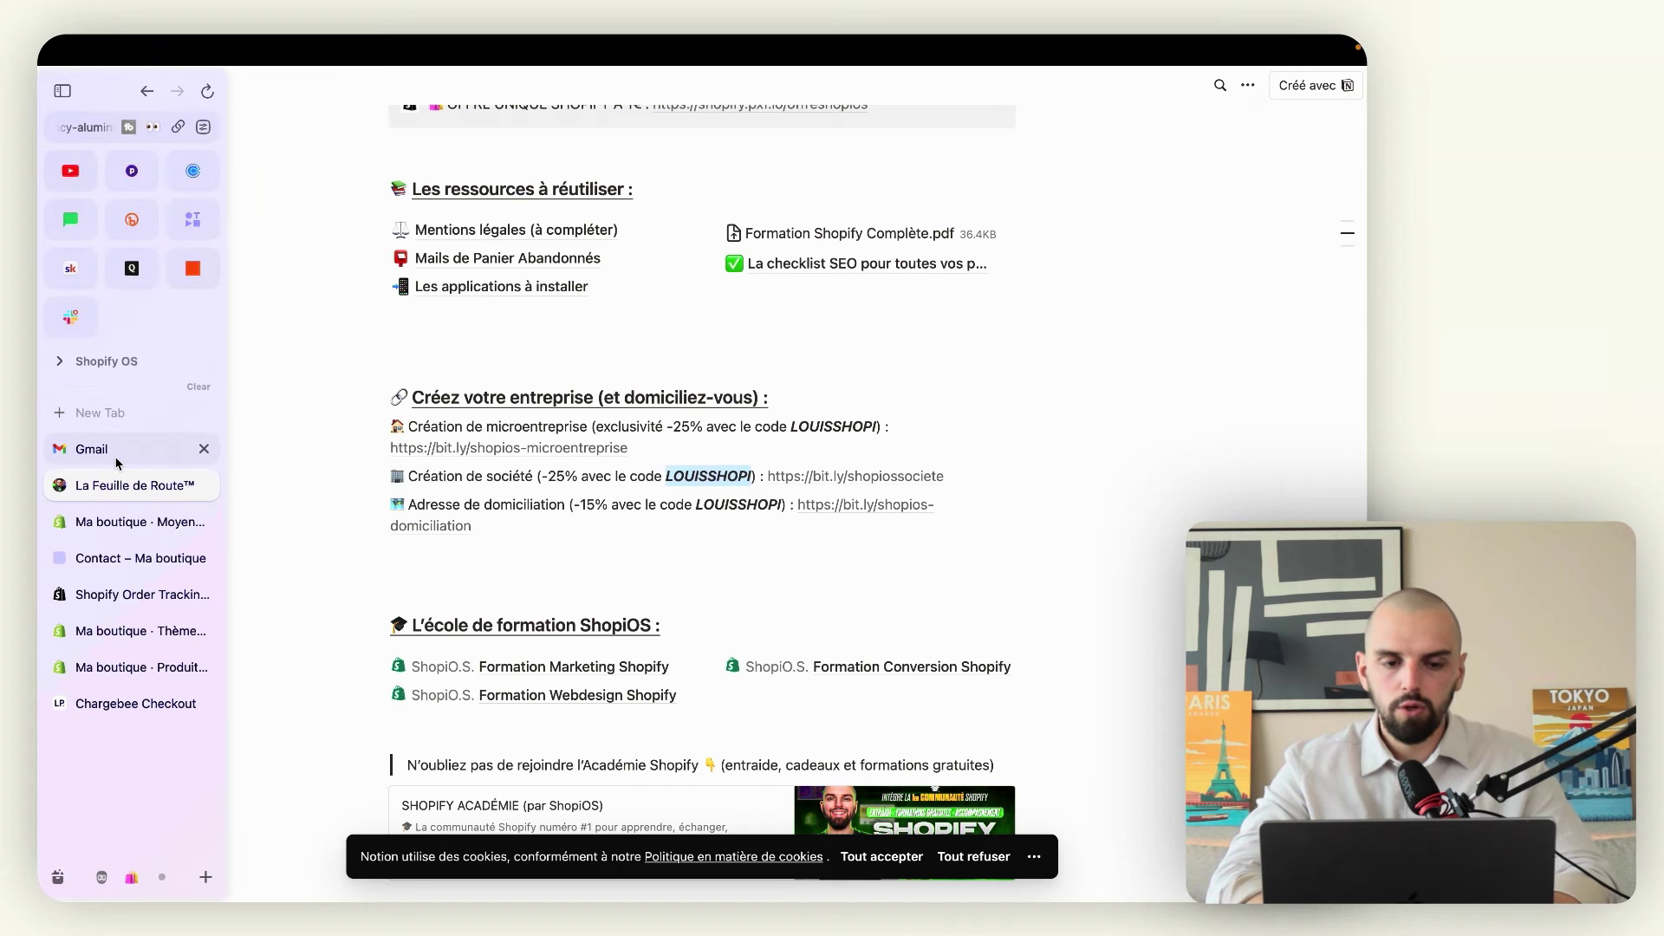
click(121, 704)
key(super+v)
click(809, 521)
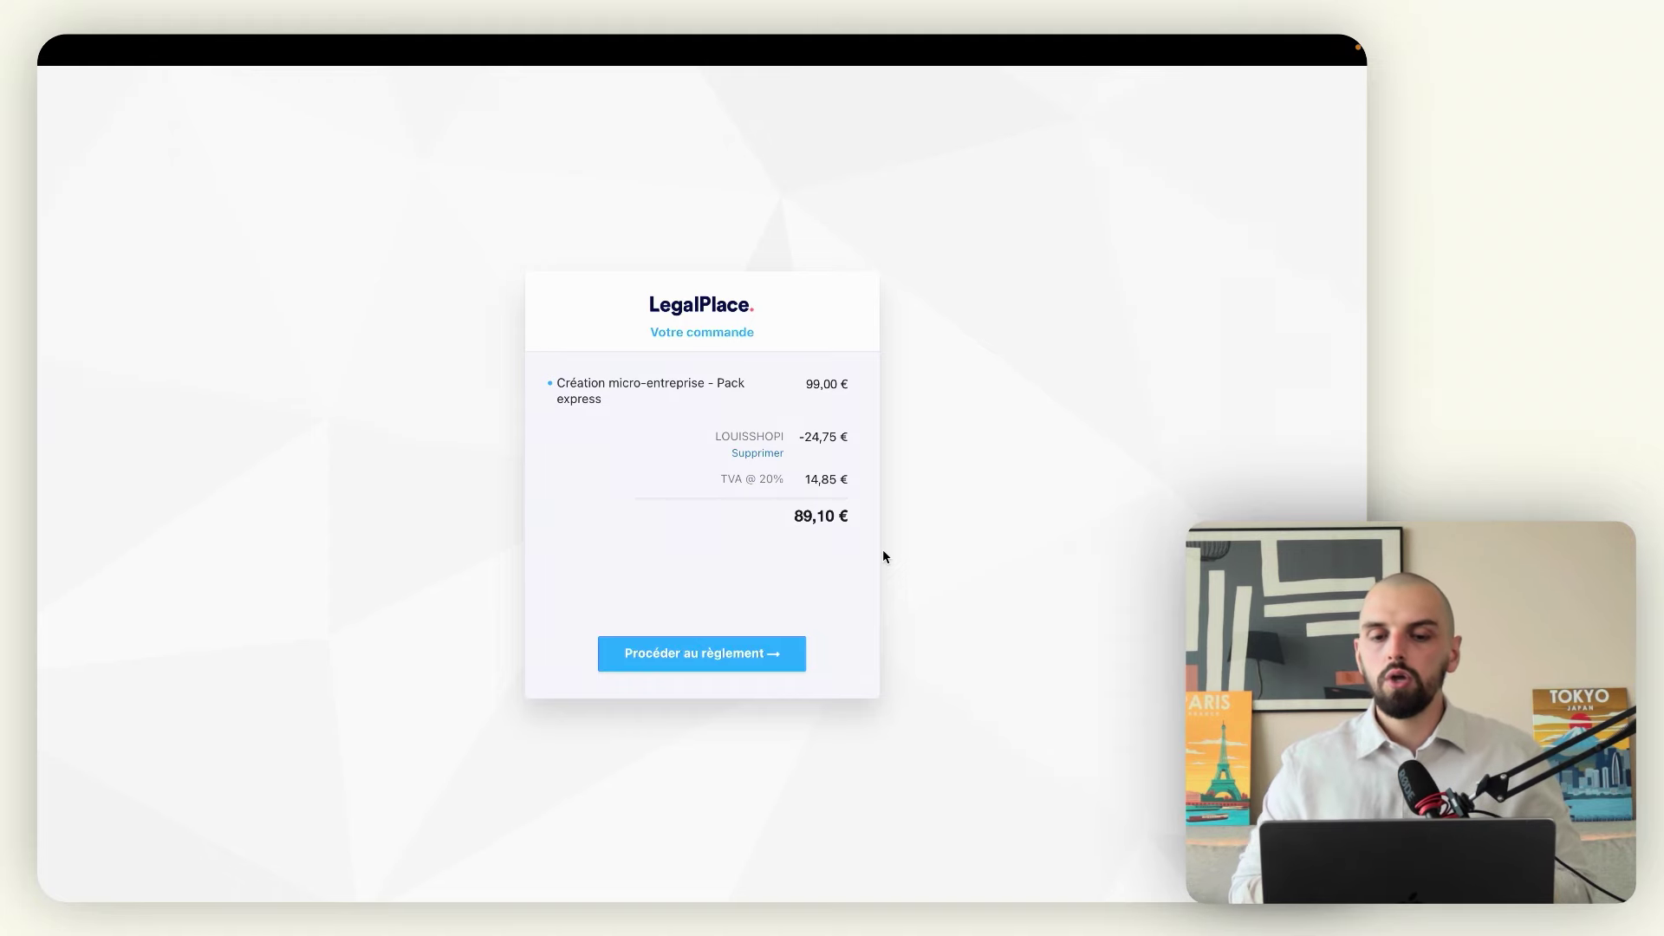
Proceed to payment with the discounted order totalling 89,10 €
click(738, 656)
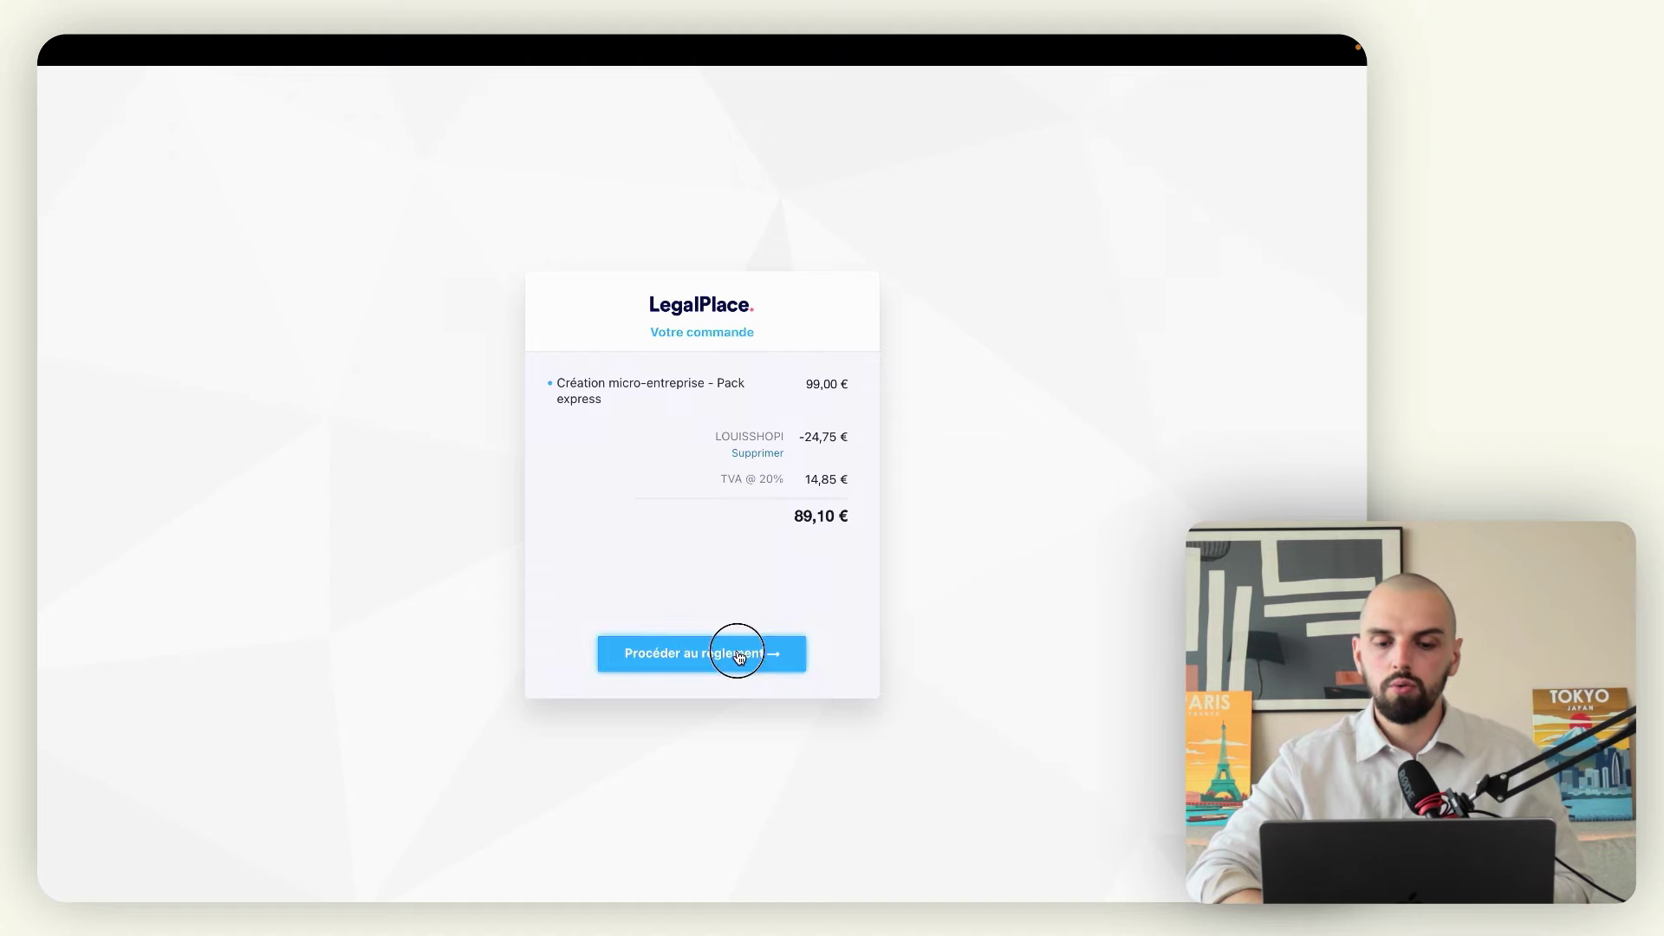
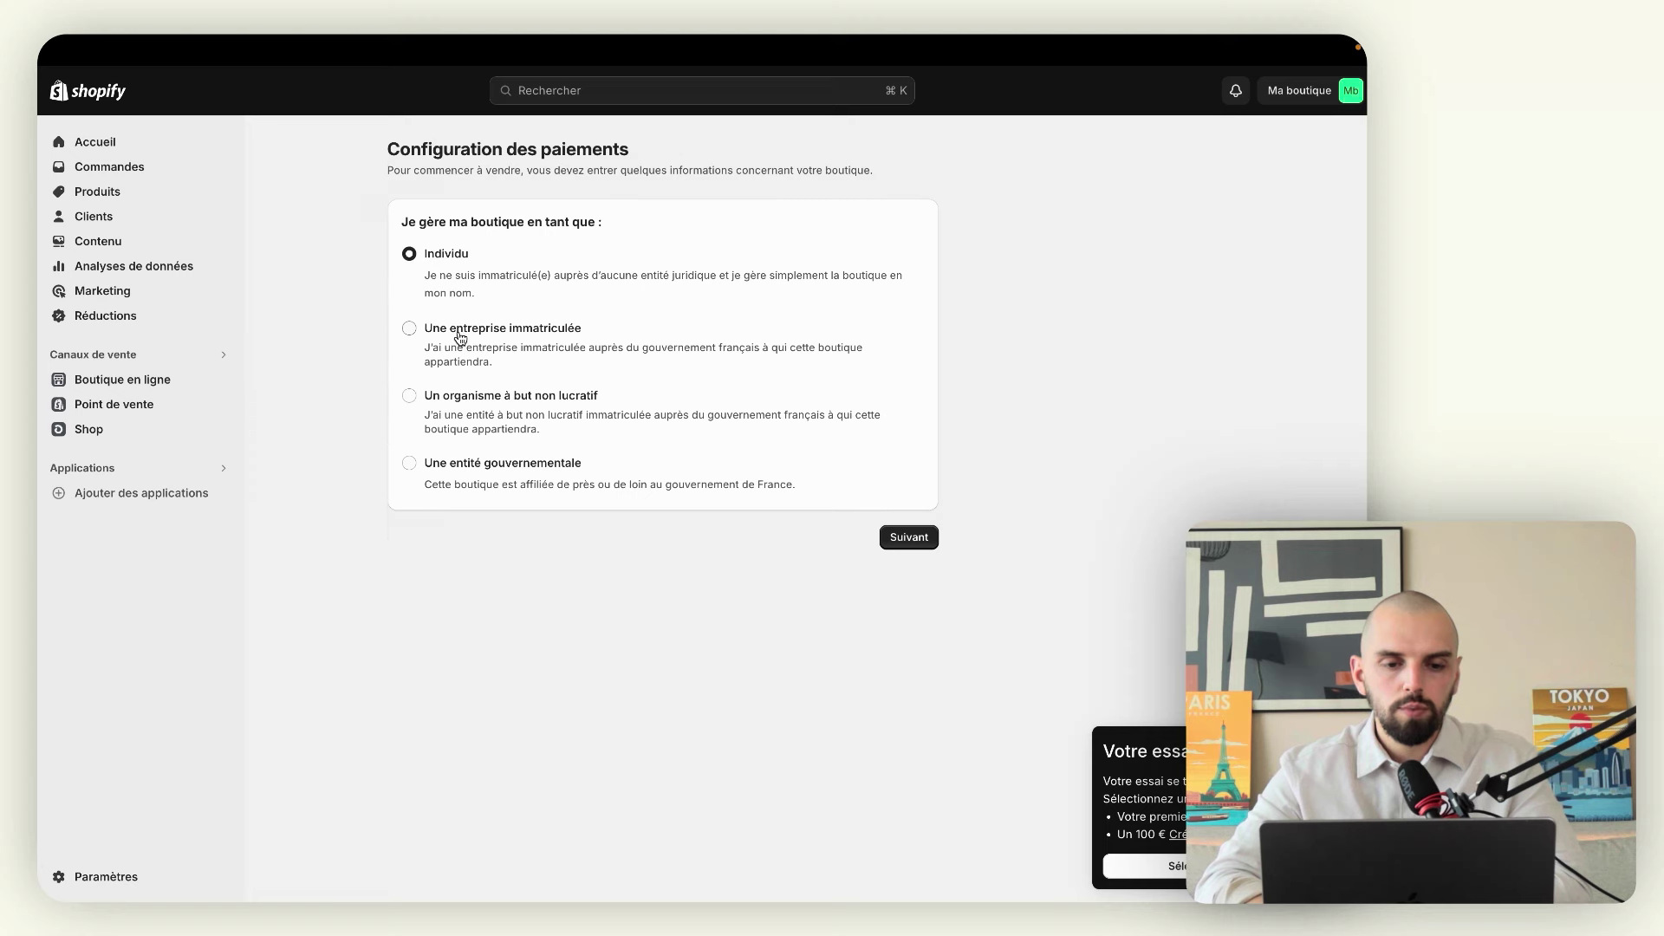
Declare the store a registered company of type Entreprise individuelle and continue
click(459, 337)
click(527, 395)
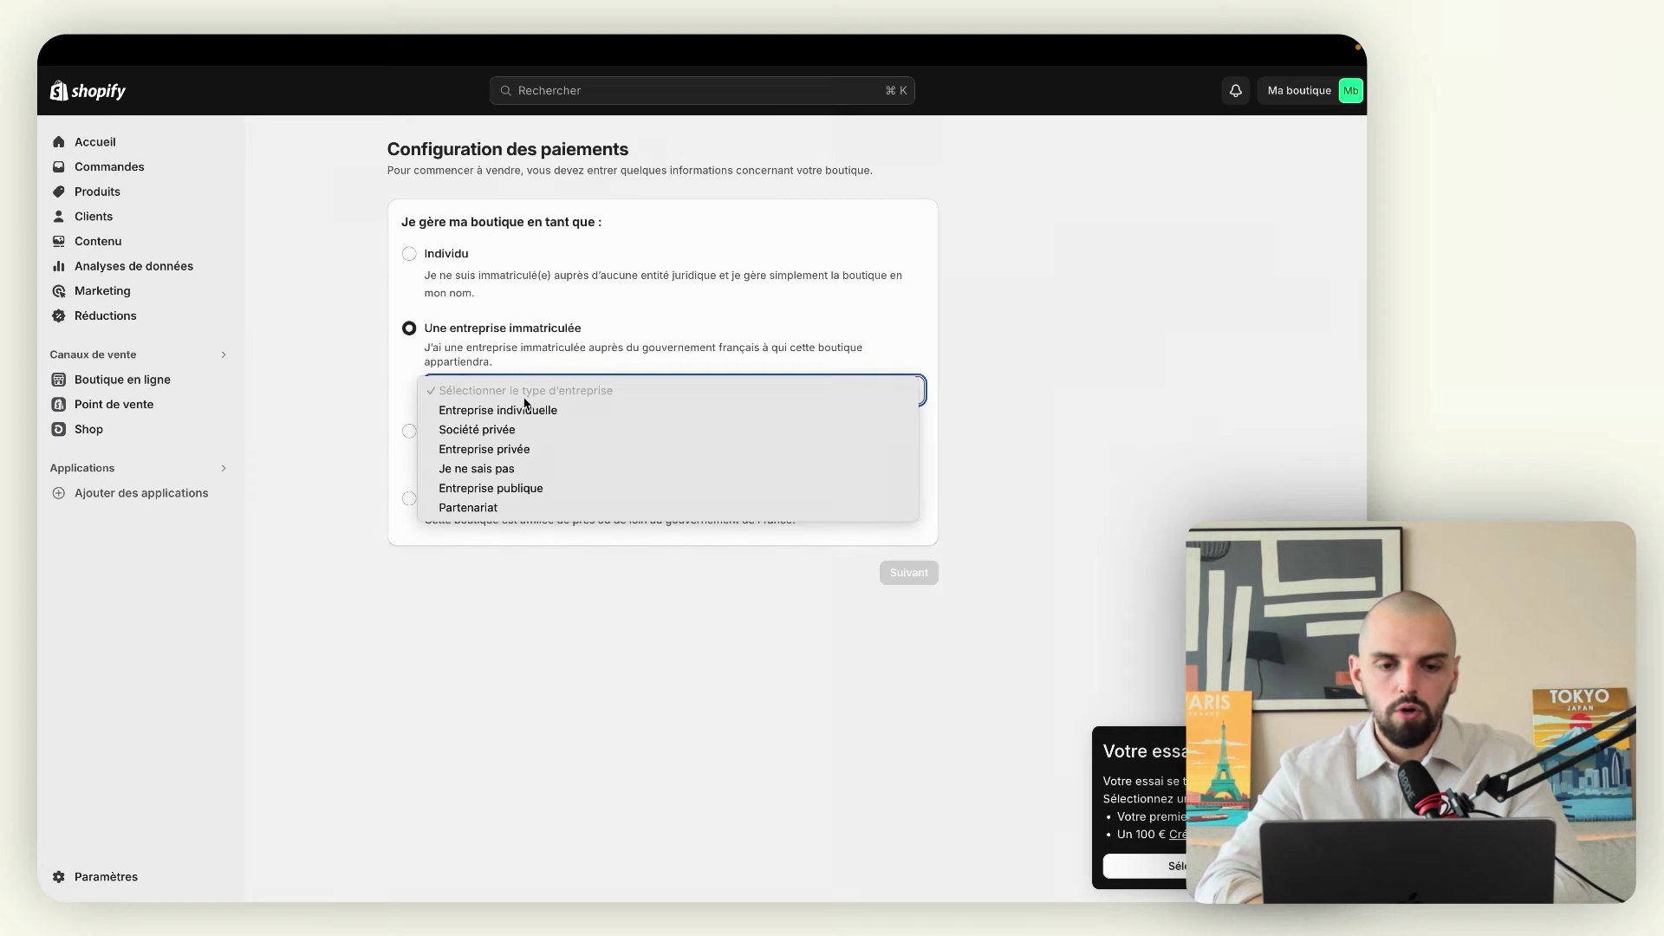
click(476, 410)
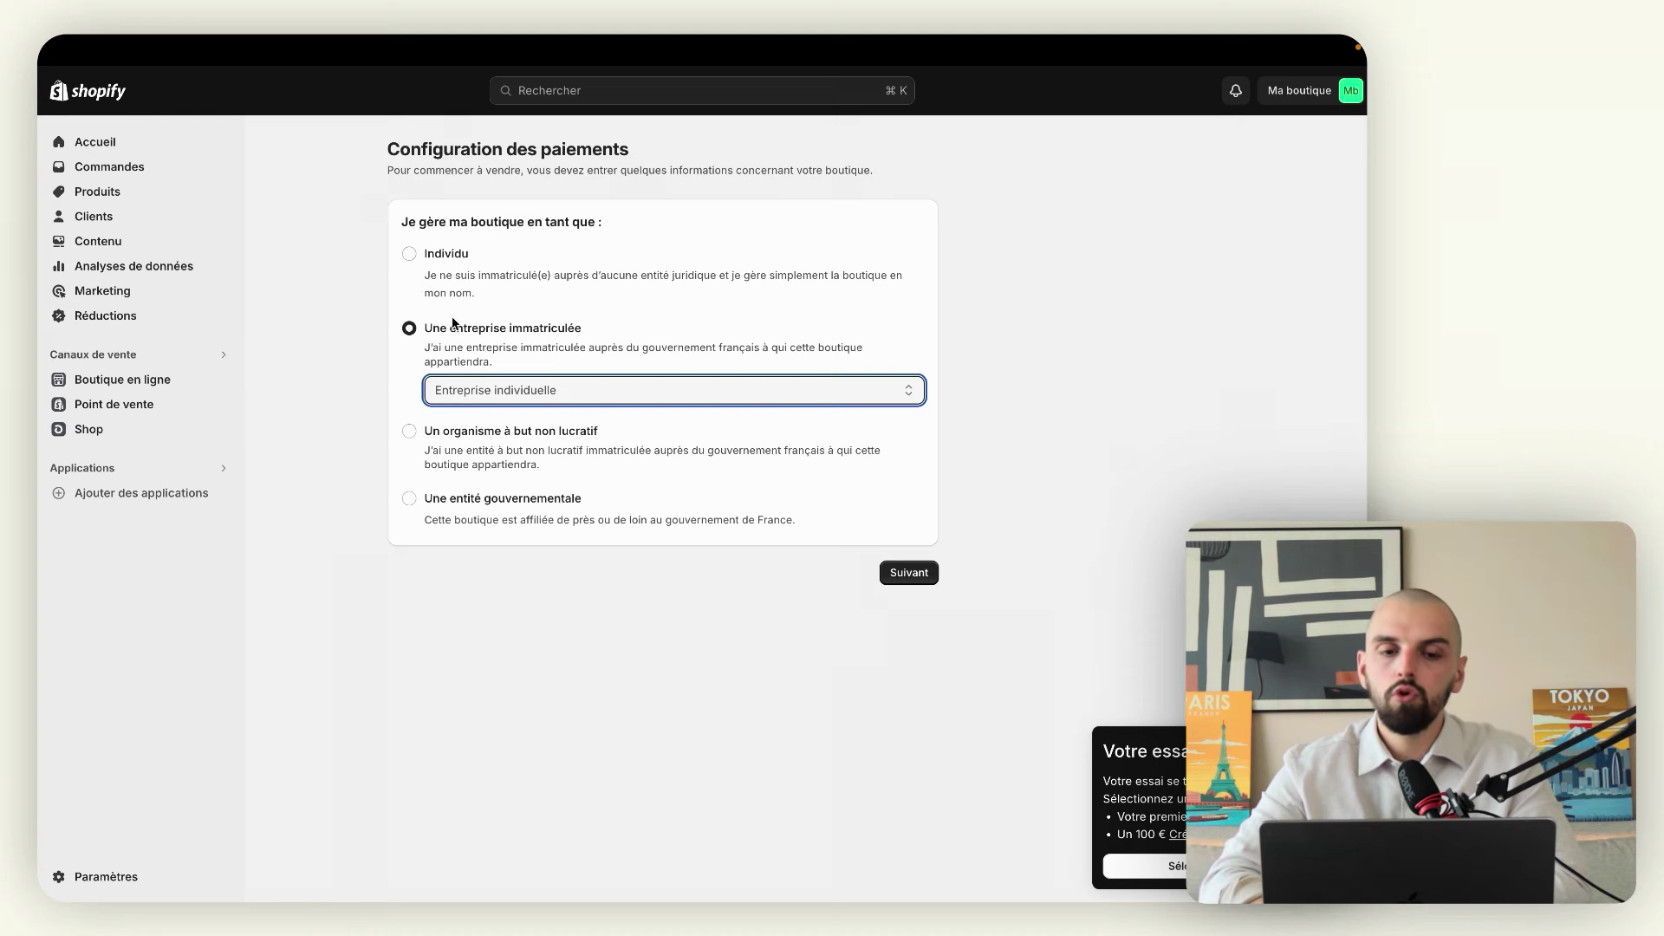
click(403, 344)
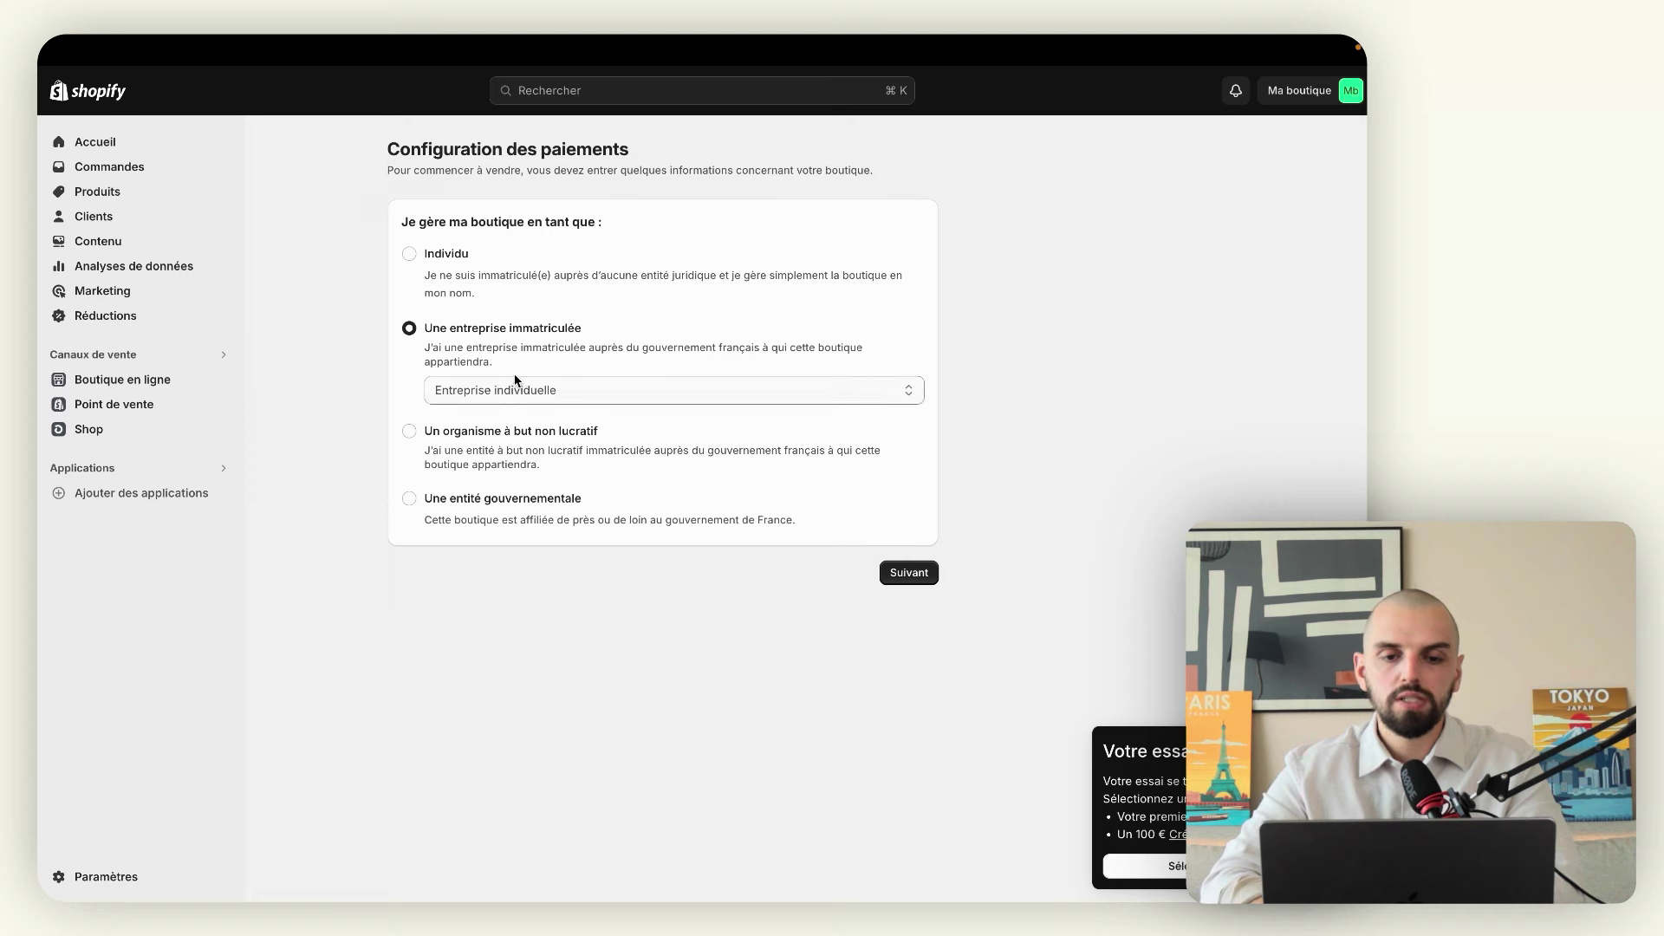
click(908, 572)
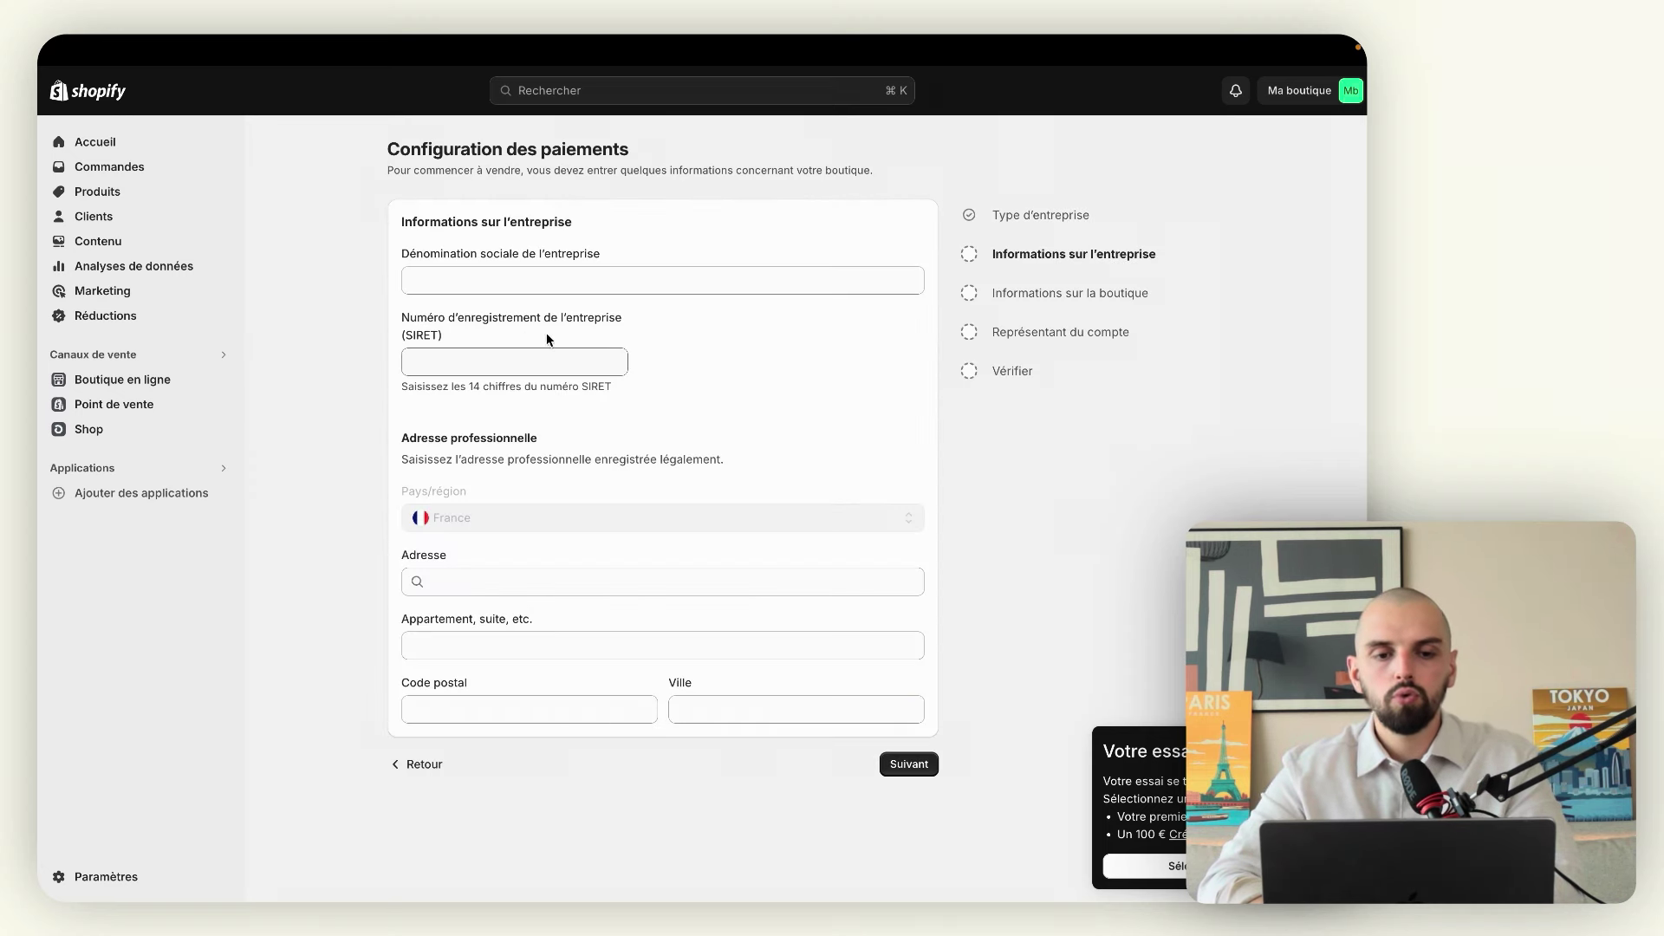
Enter the company's legal name, SIRET number and suggested business address, then submit
click(501, 274)
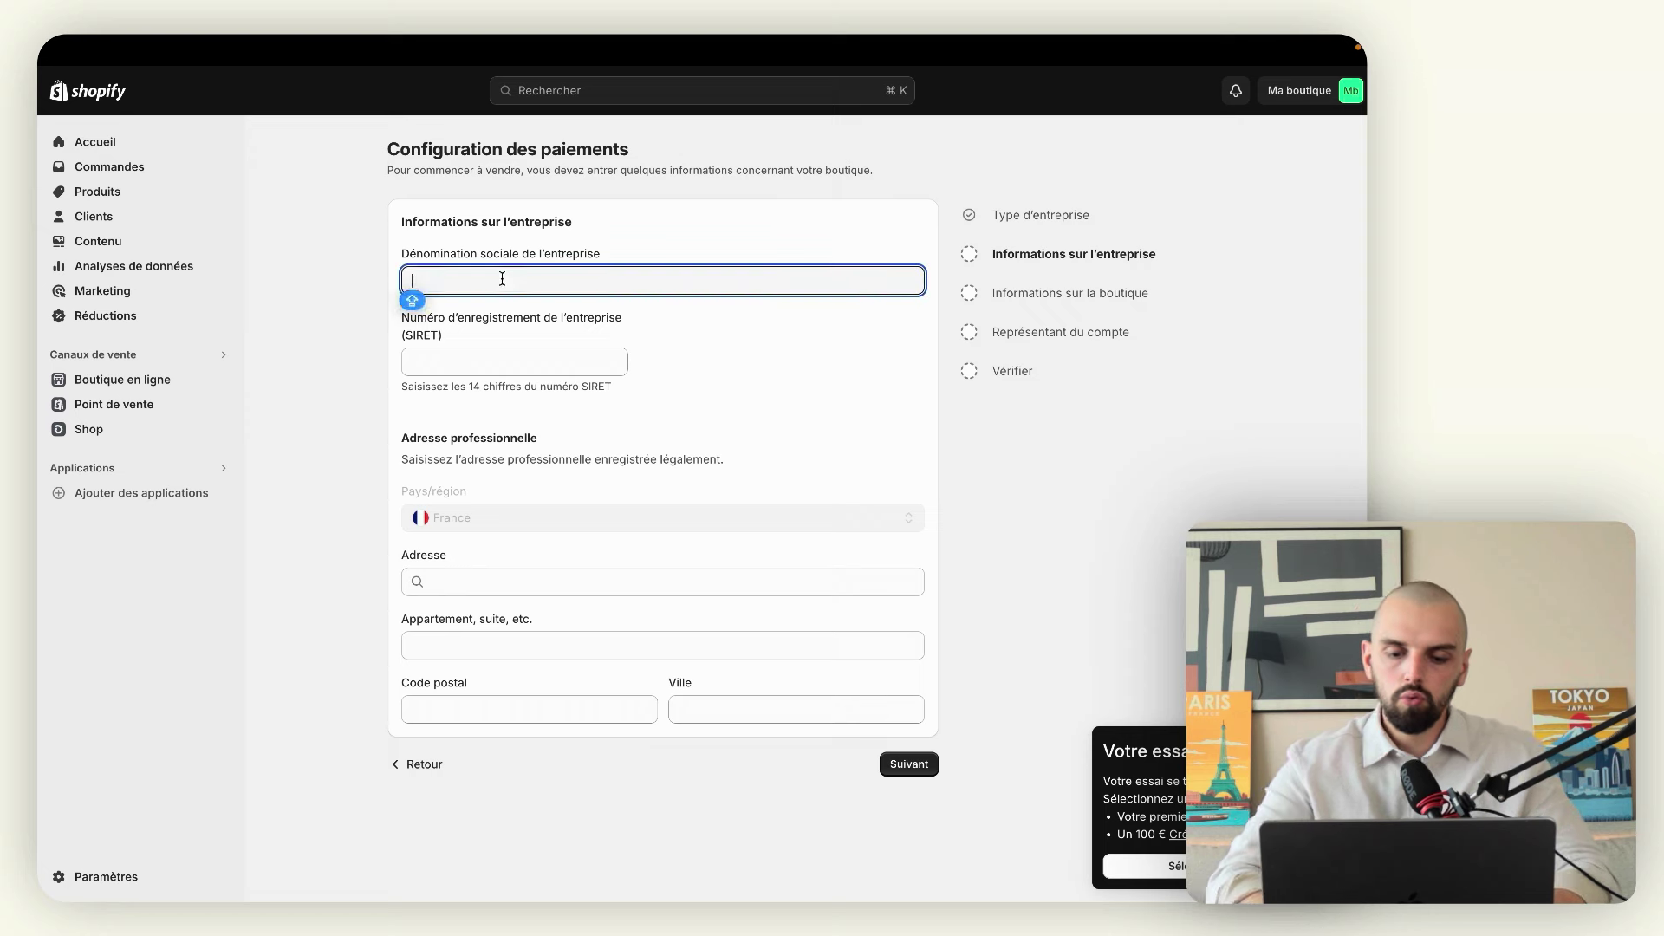
text(LOUIS ST EI)
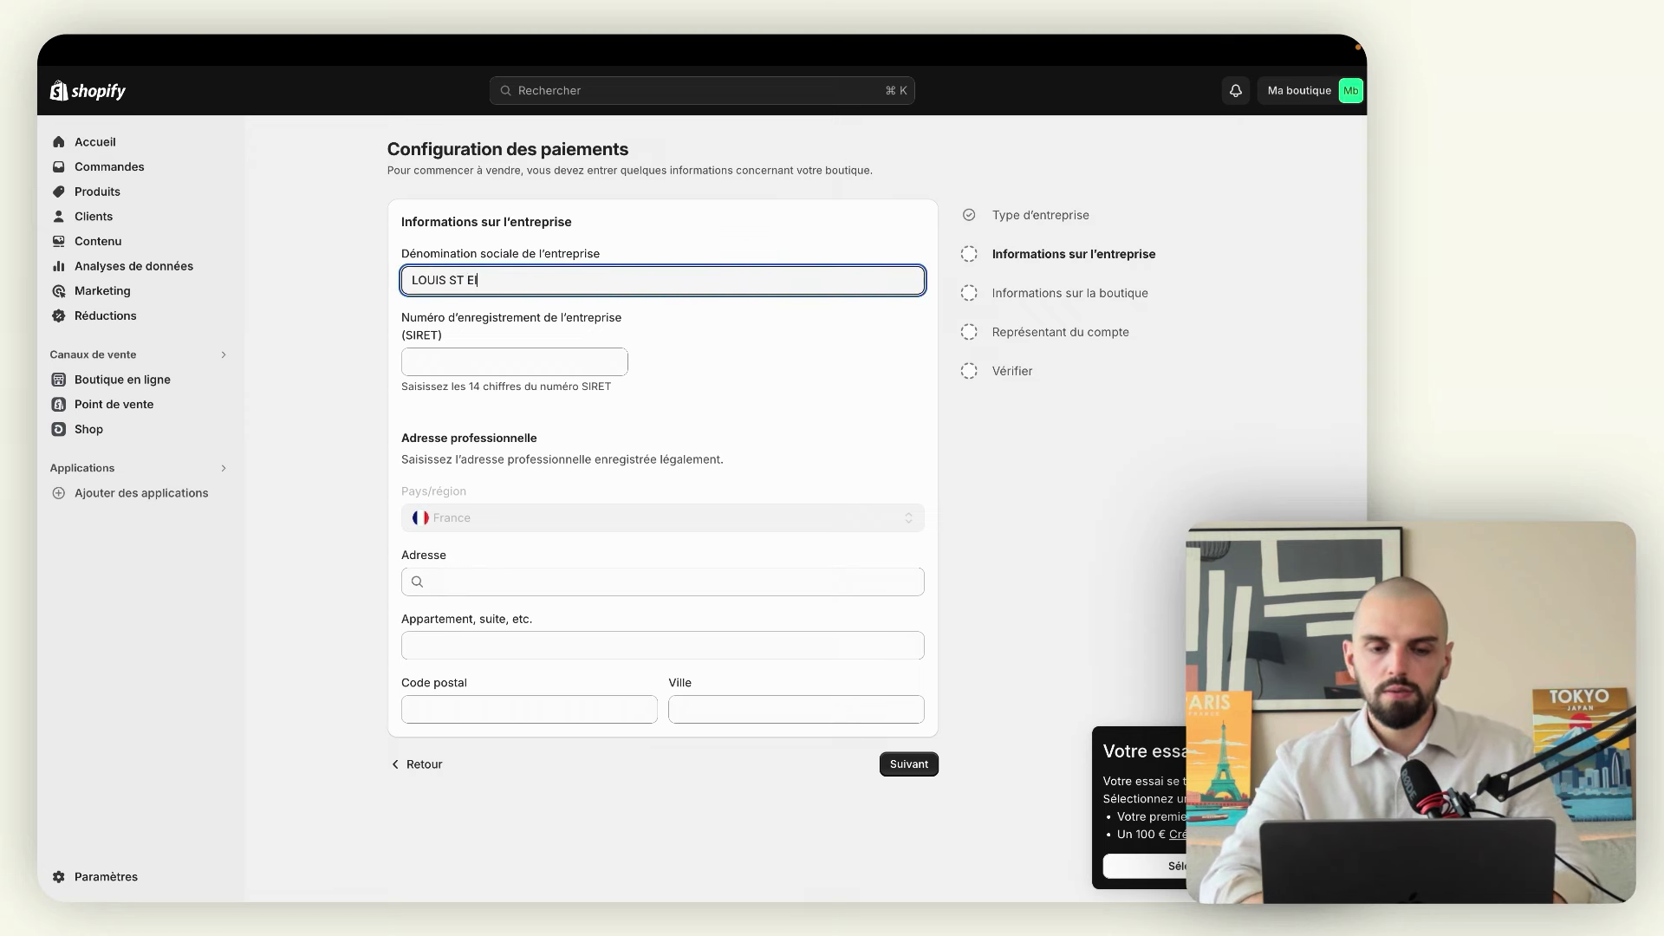
click(435, 365)
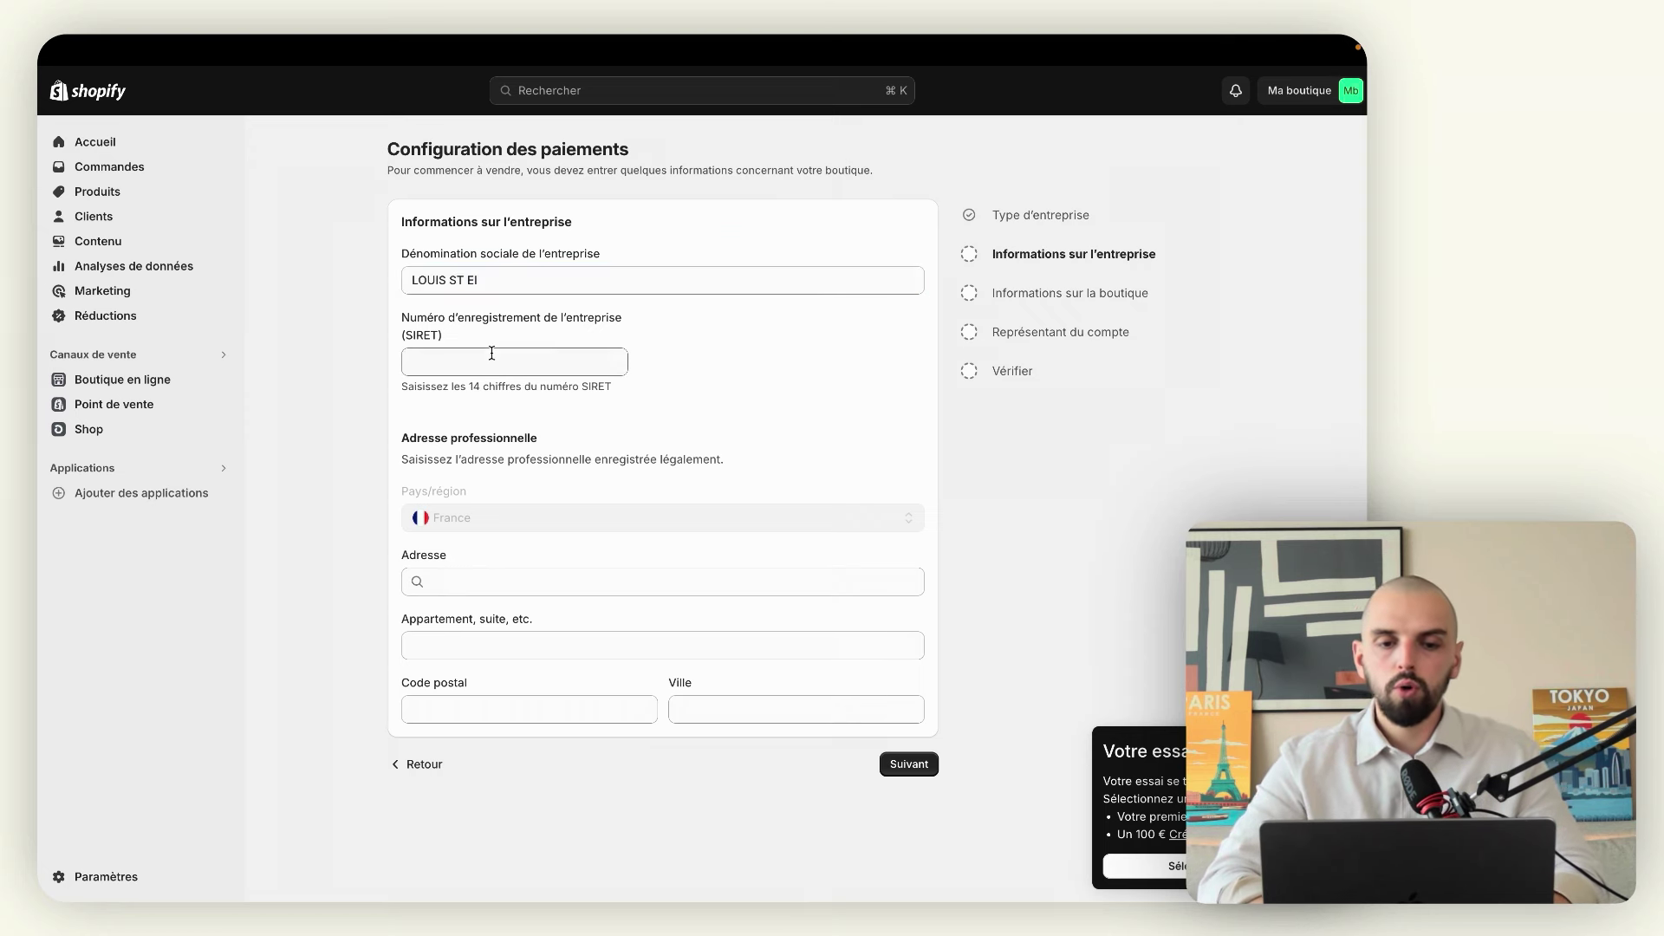
click(476, 360)
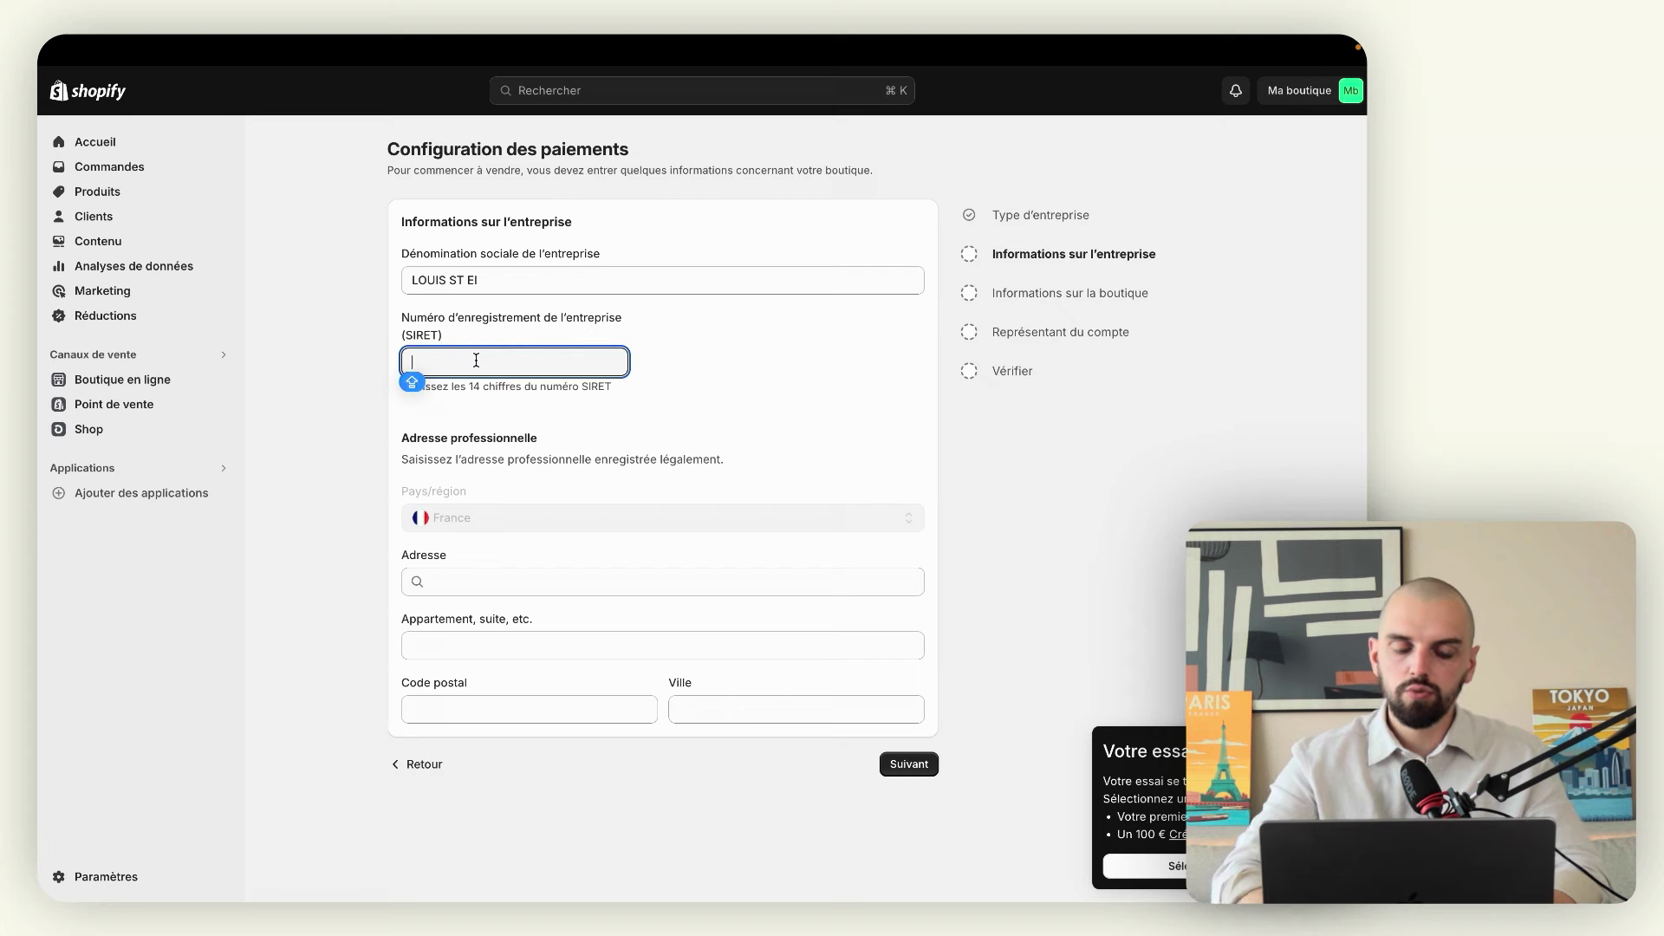
text(123 456 789 09909)
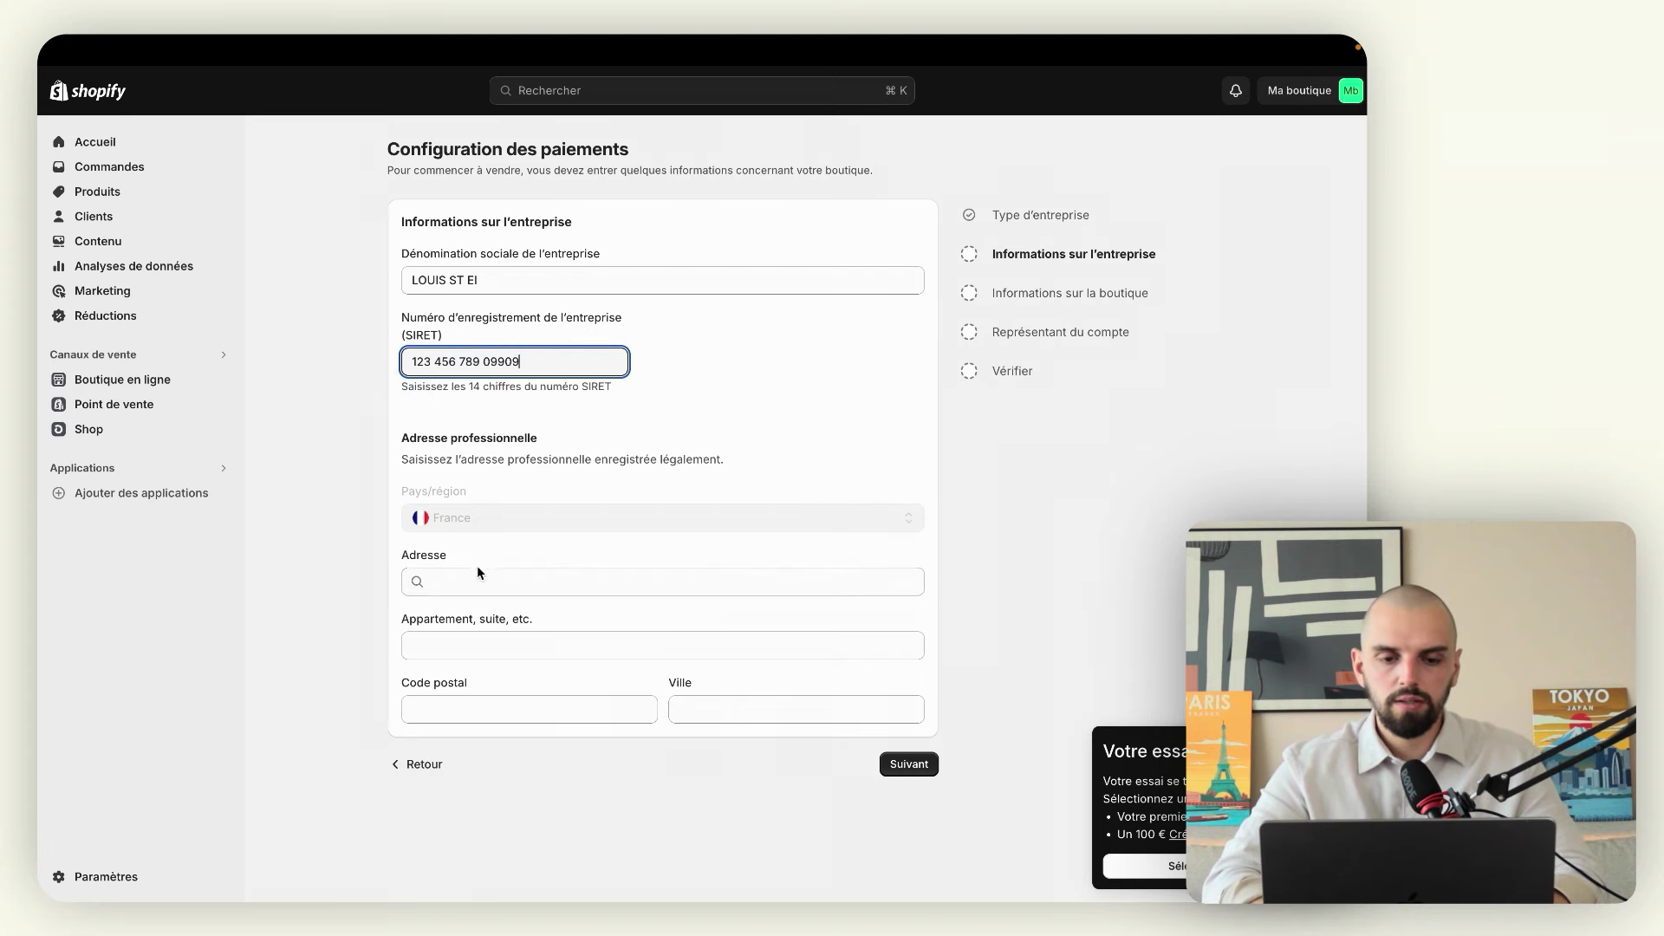
click(481, 581)
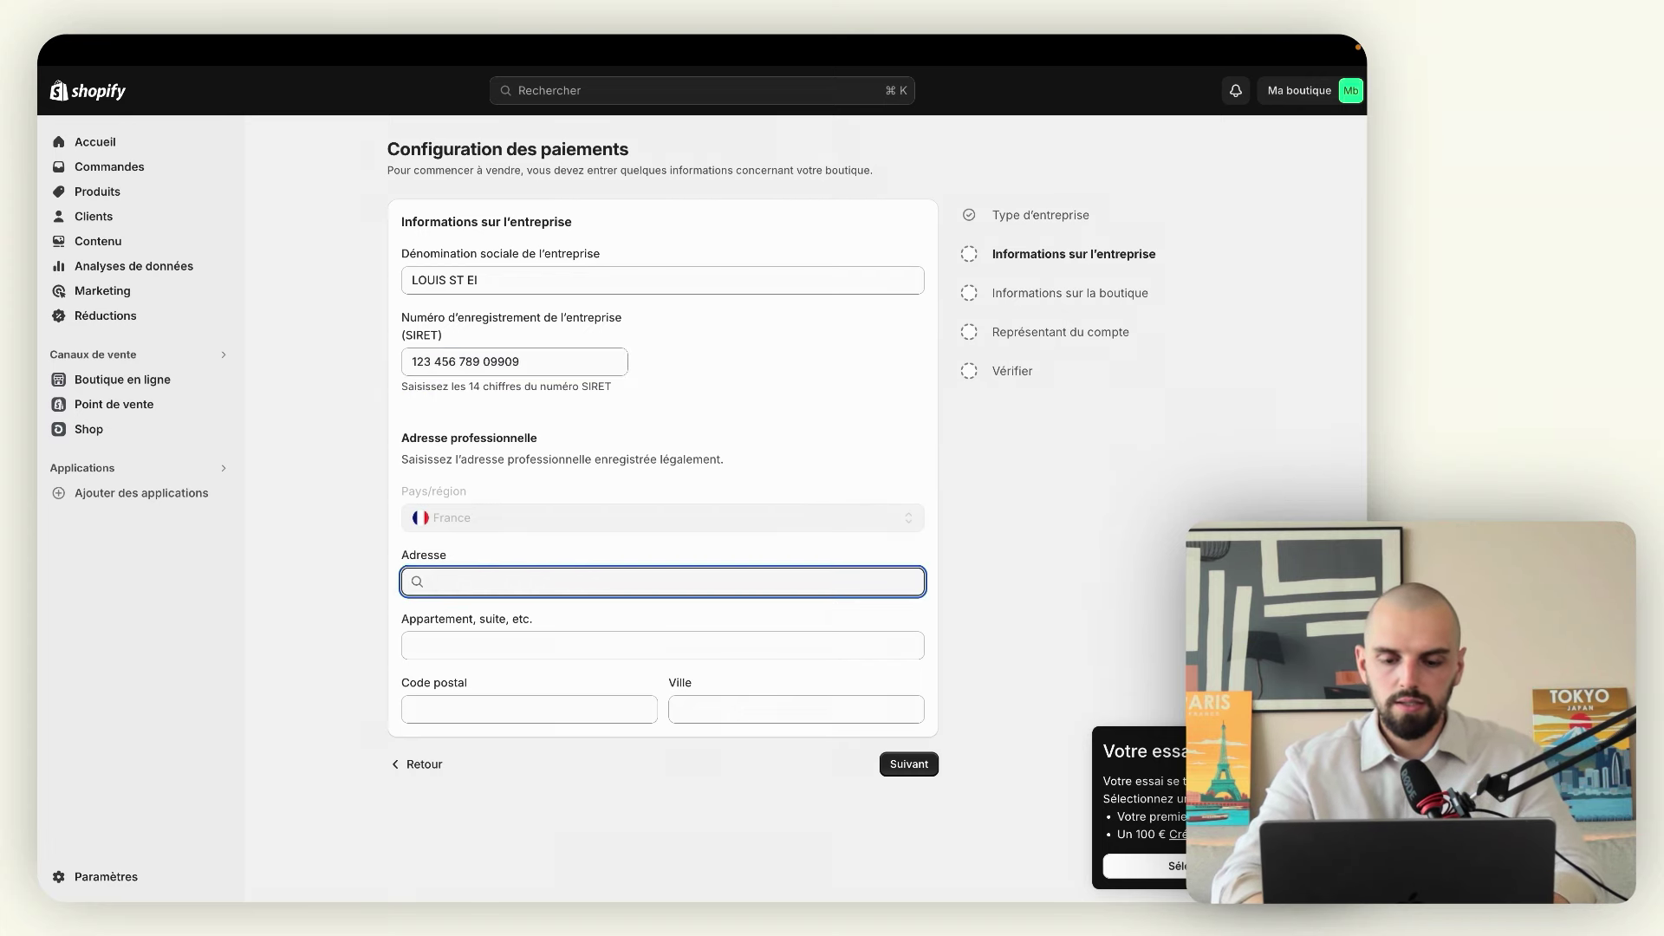
click(530, 607)
click(908, 764)
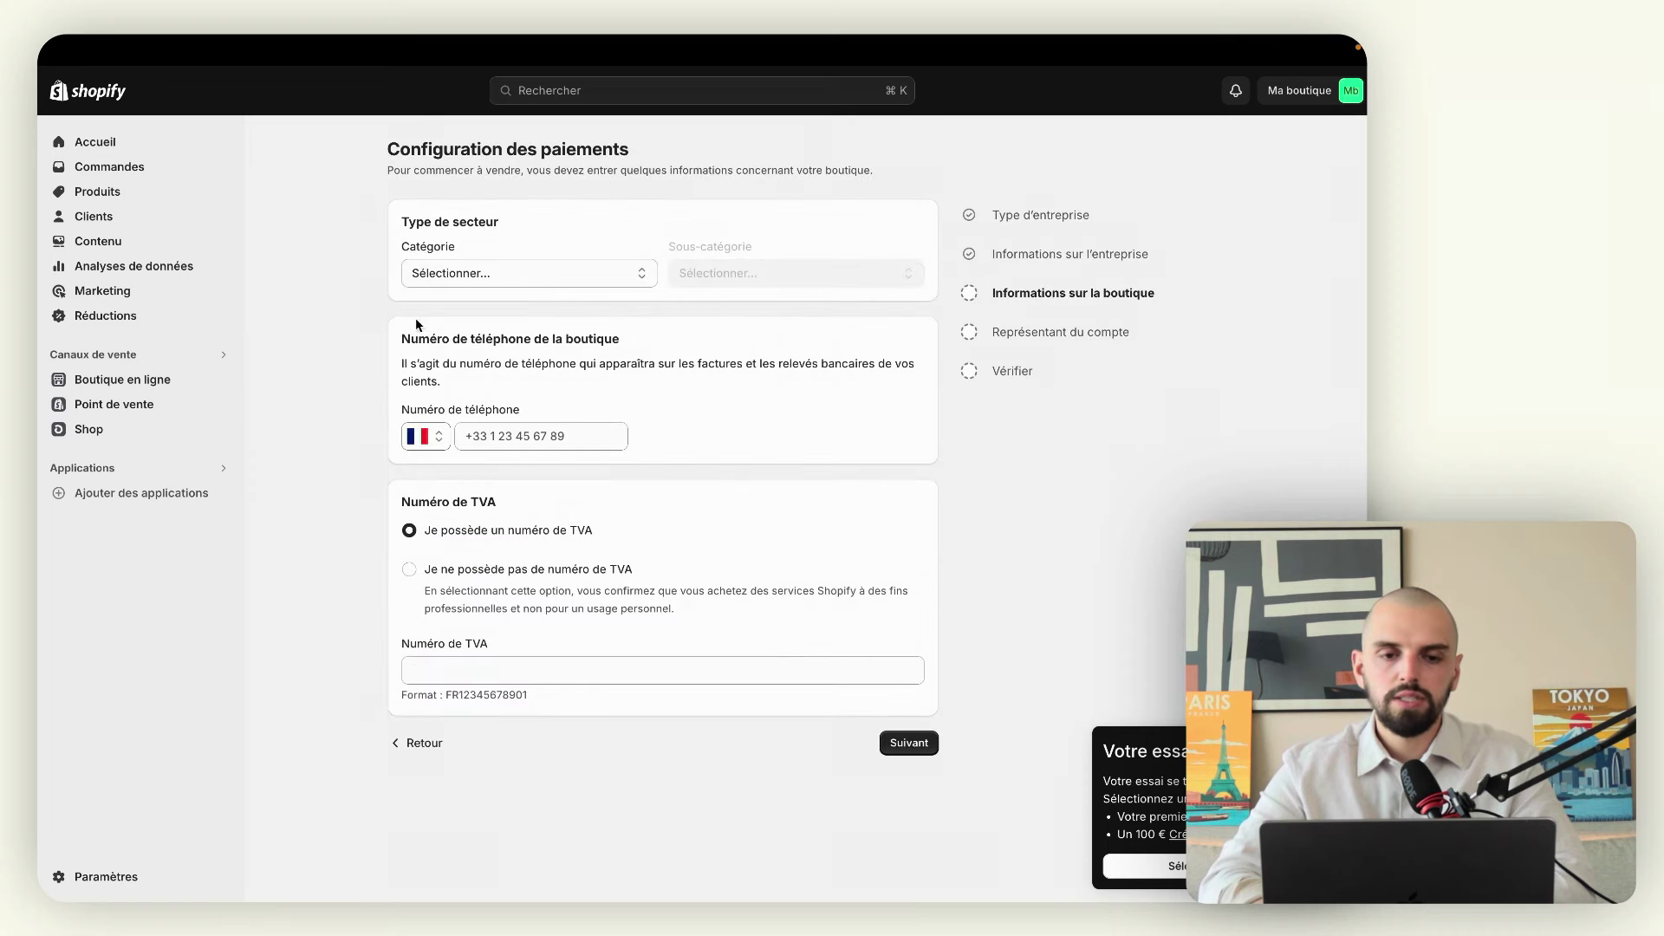
Set the store sector to Commerce de détail with sub-category Produits de beauté
click(532, 276)
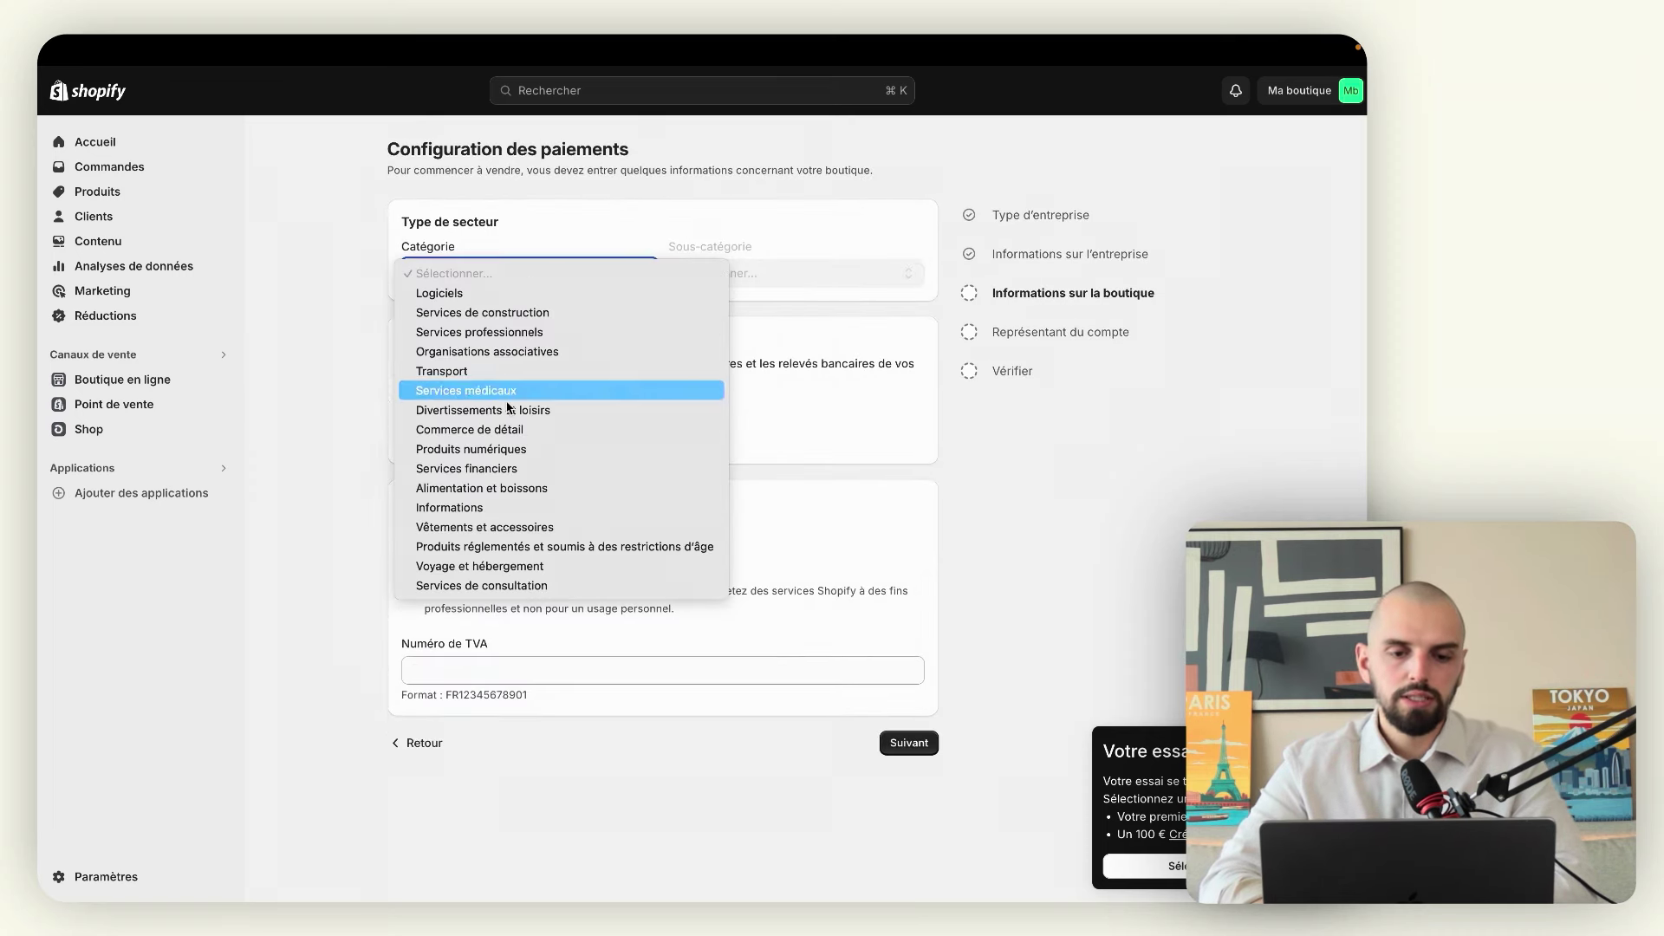
click(505, 488)
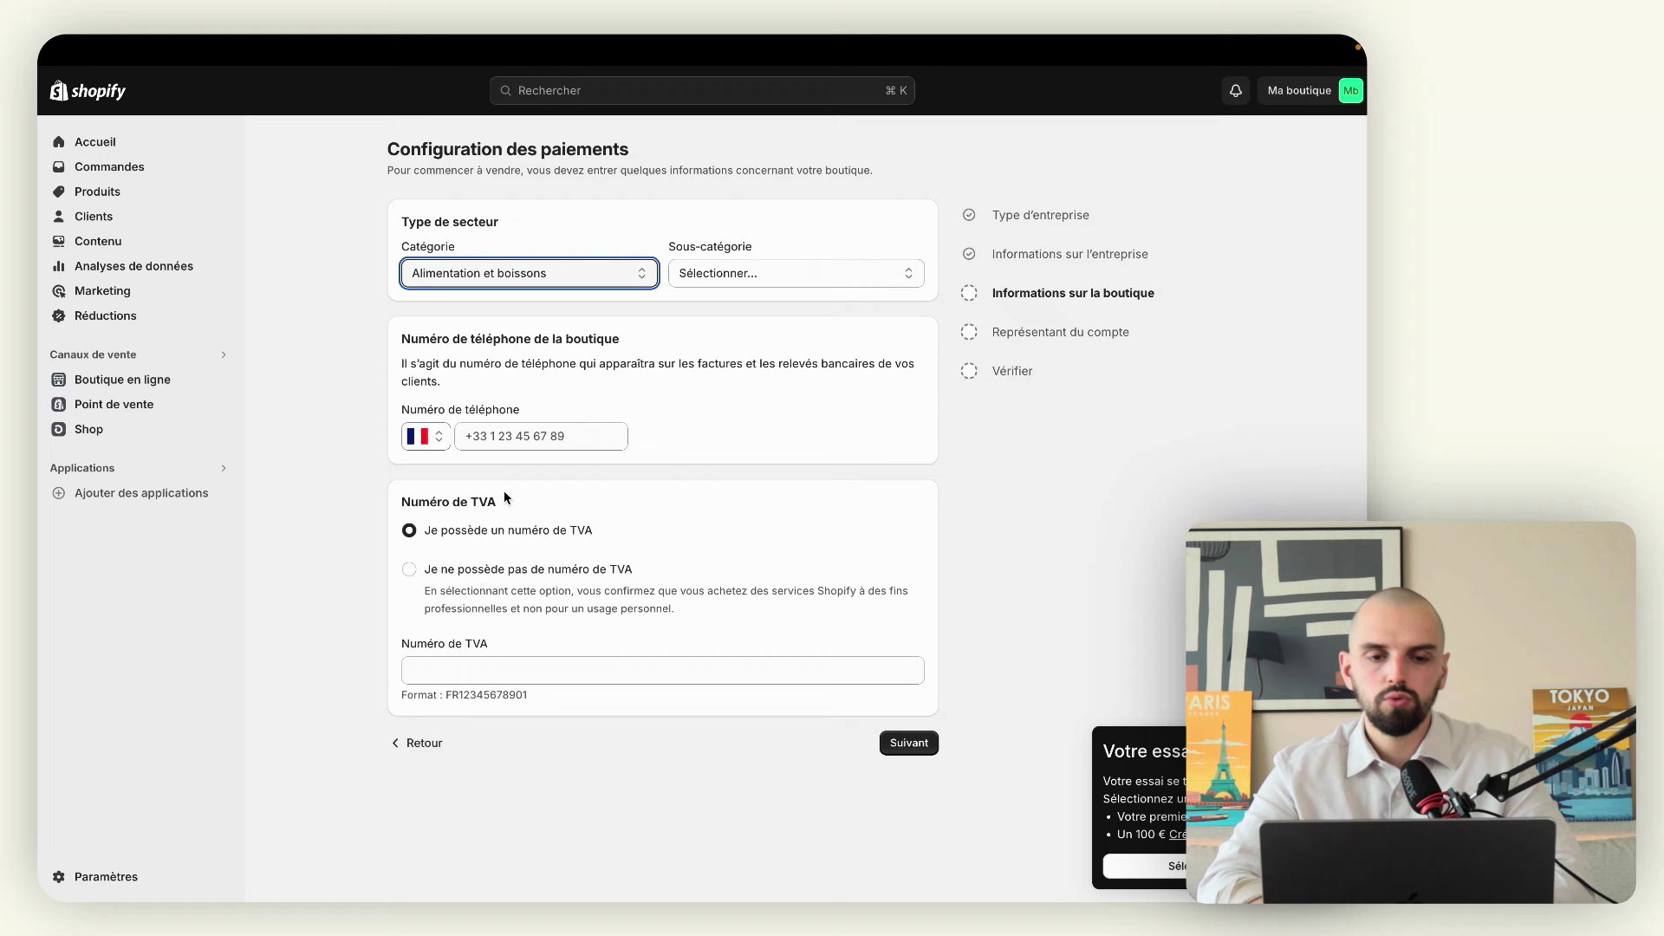
click(717, 276)
click(603, 286)
click(603, 285)
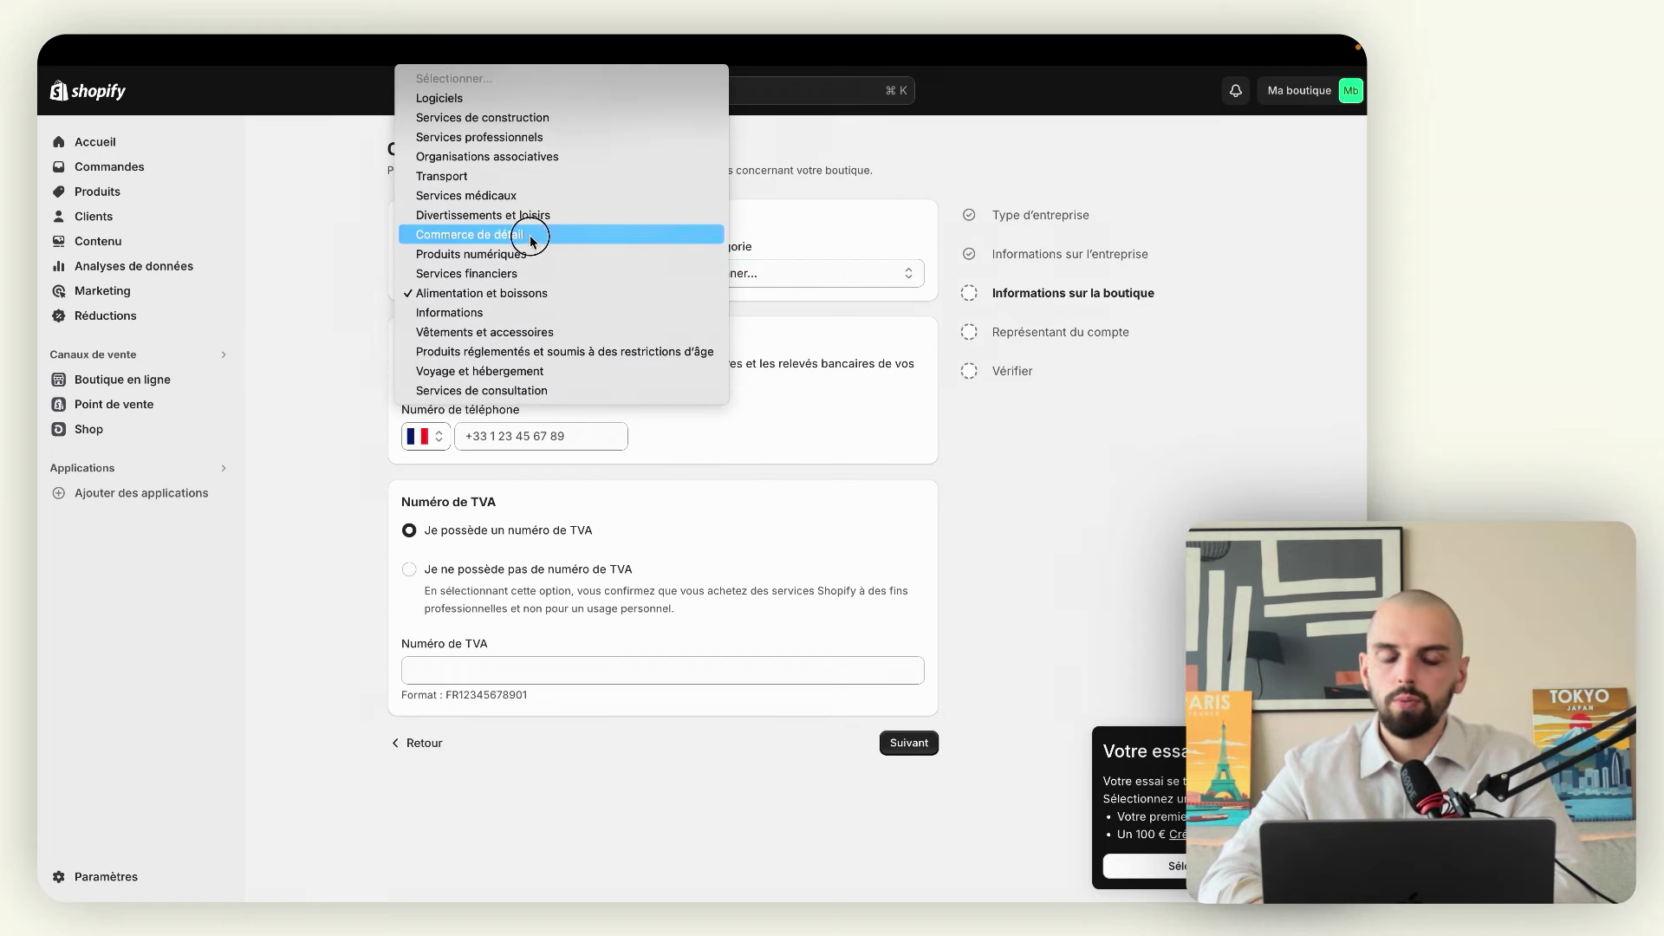
click(530, 235)
click(681, 273)
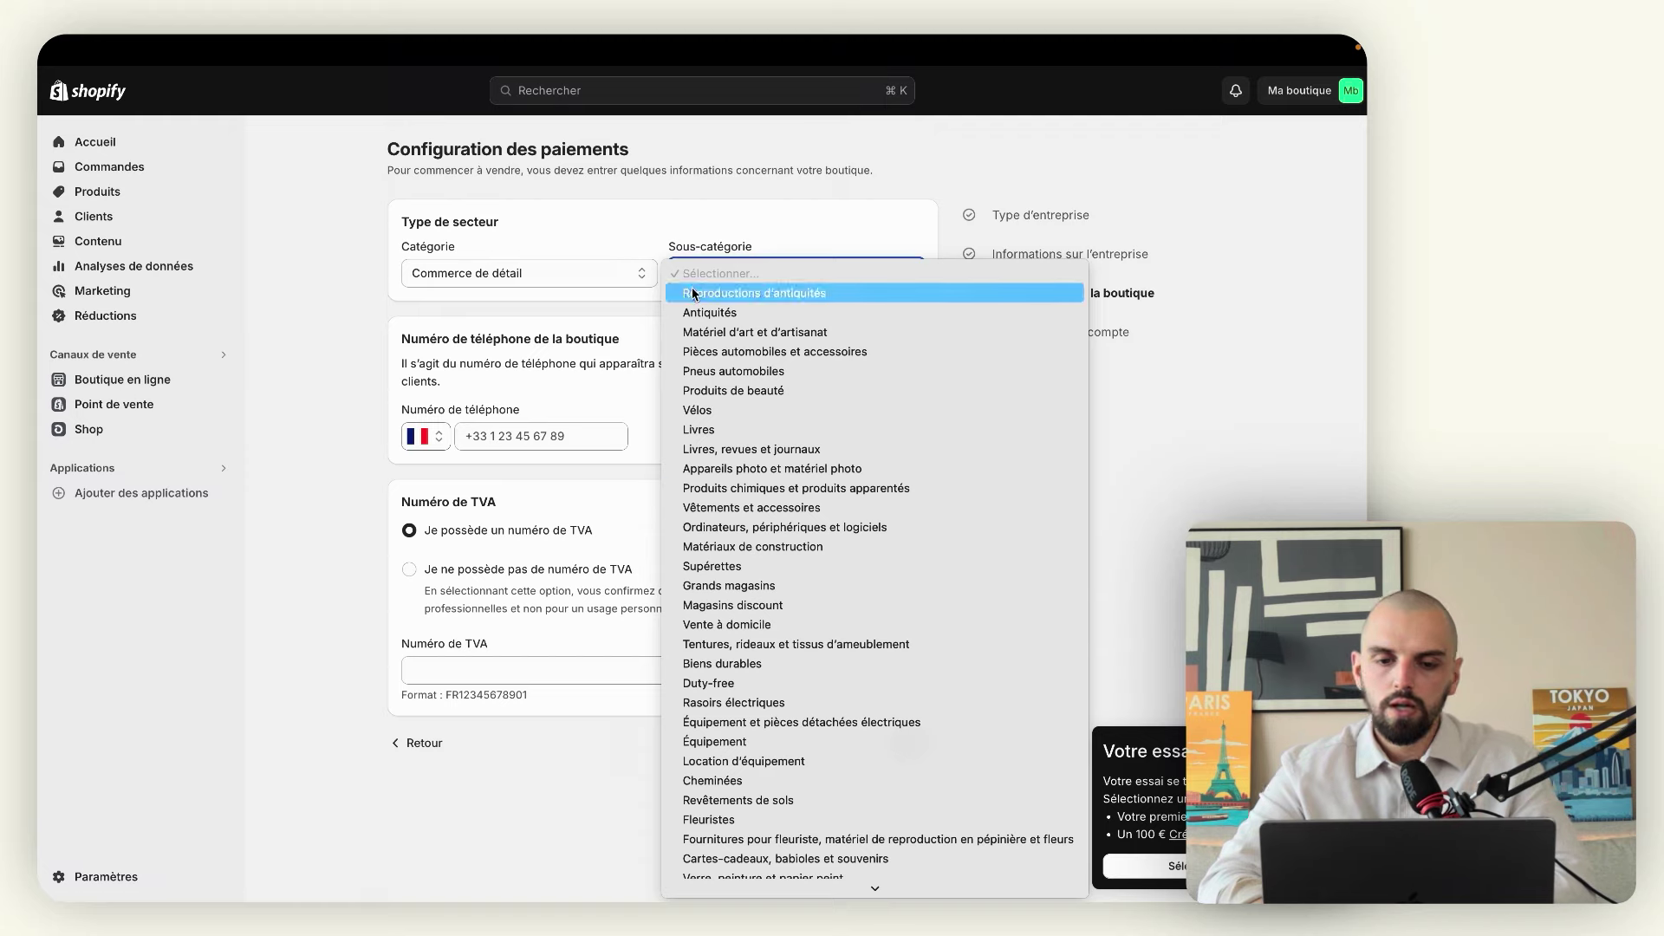
scroll(754, 645, down, 10)
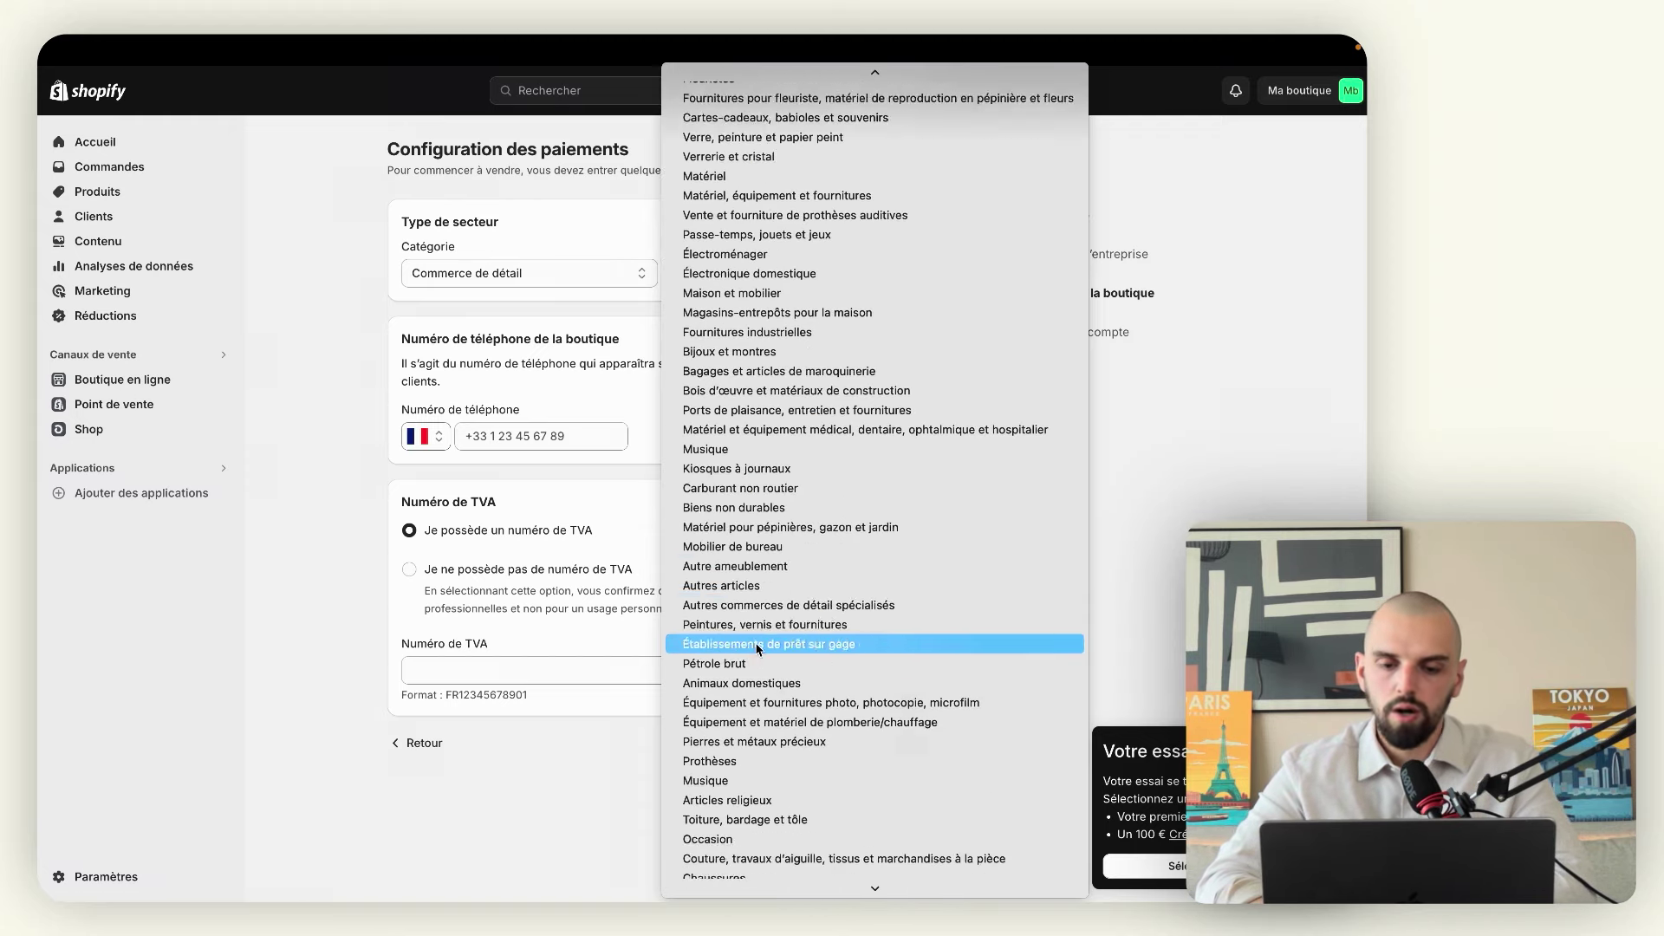
scroll(757, 648, down, 5)
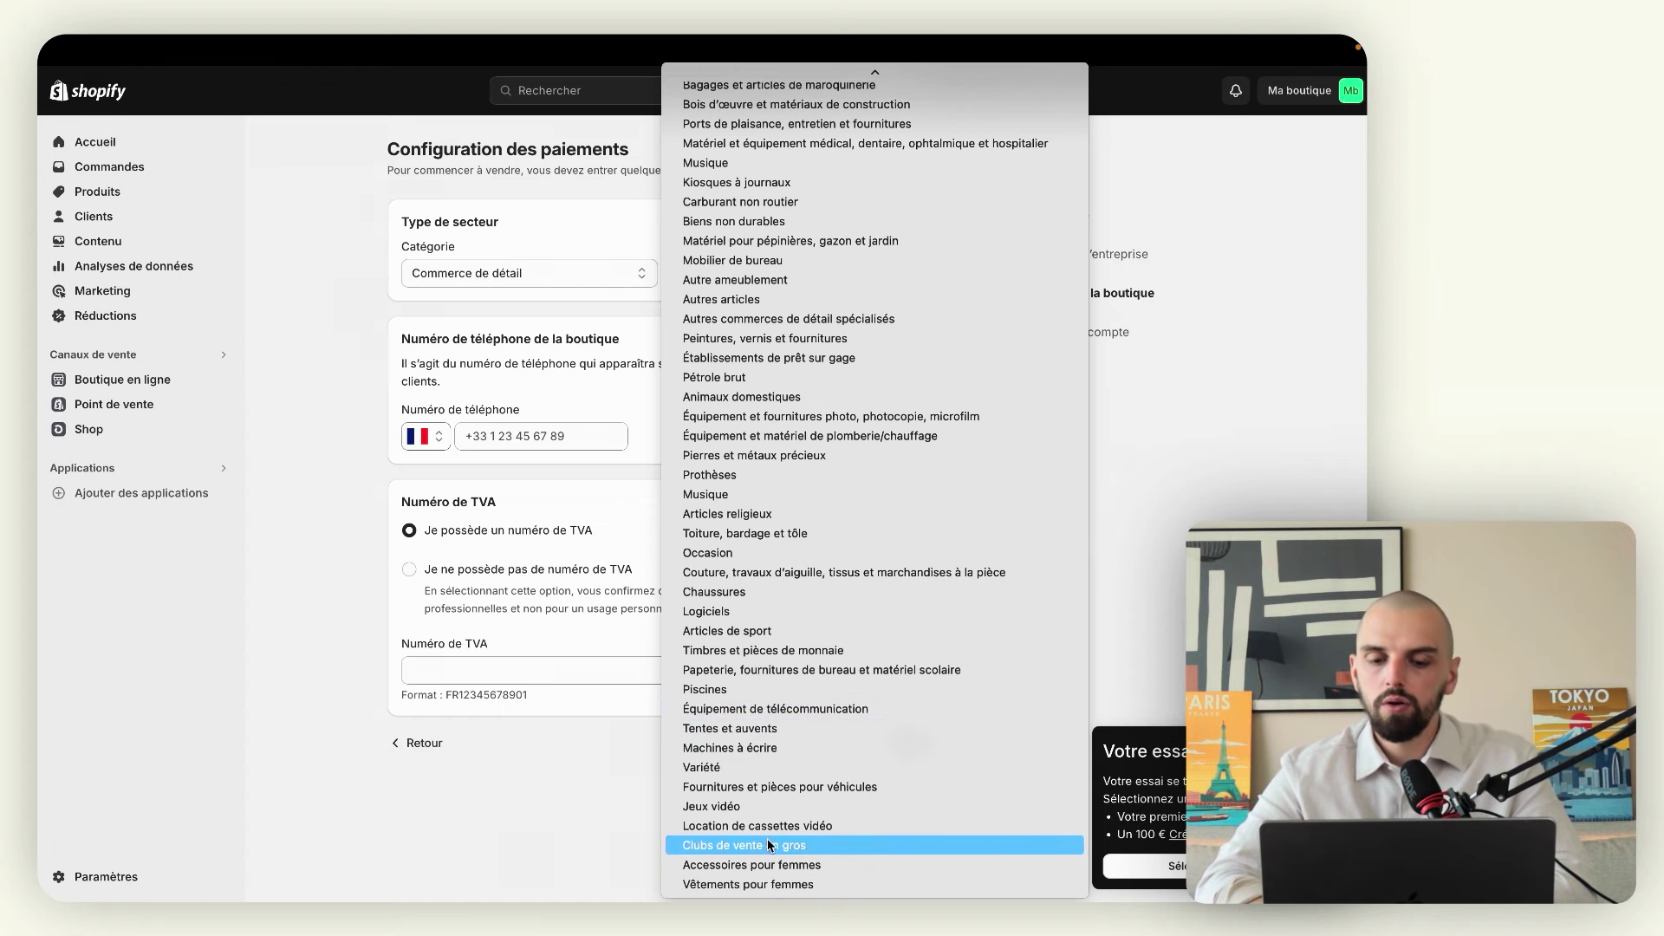
scroll(779, 742, up, 15)
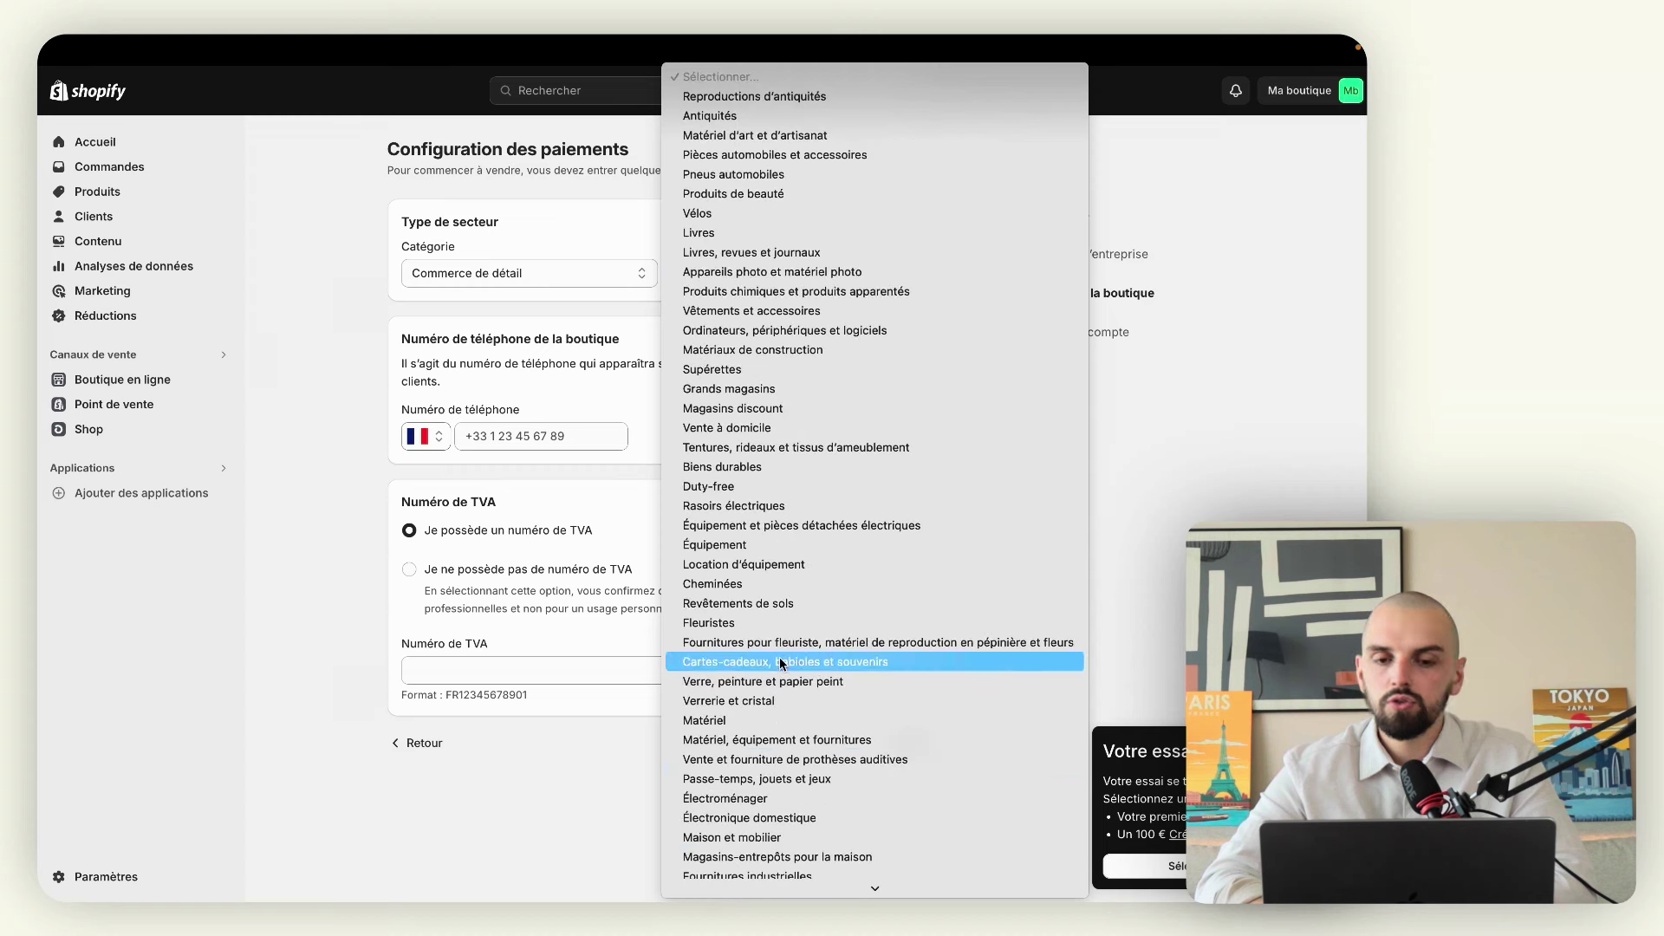
click(761, 192)
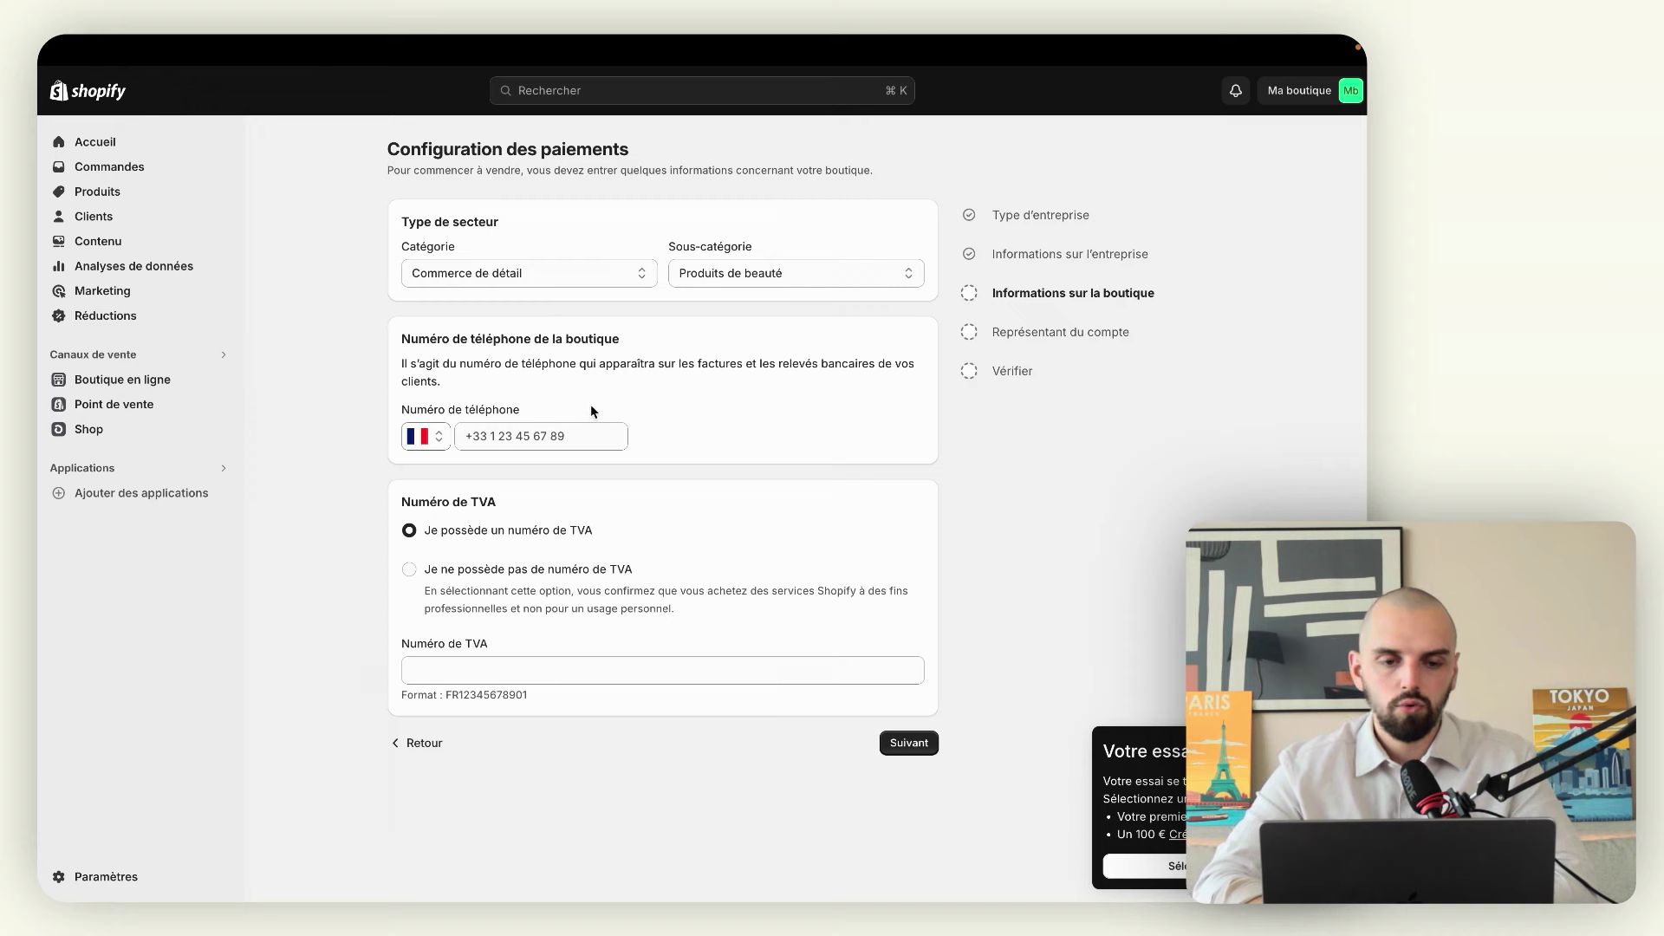
Add the suggested store phone number, declare no VAT number, and submit
click(552, 440)
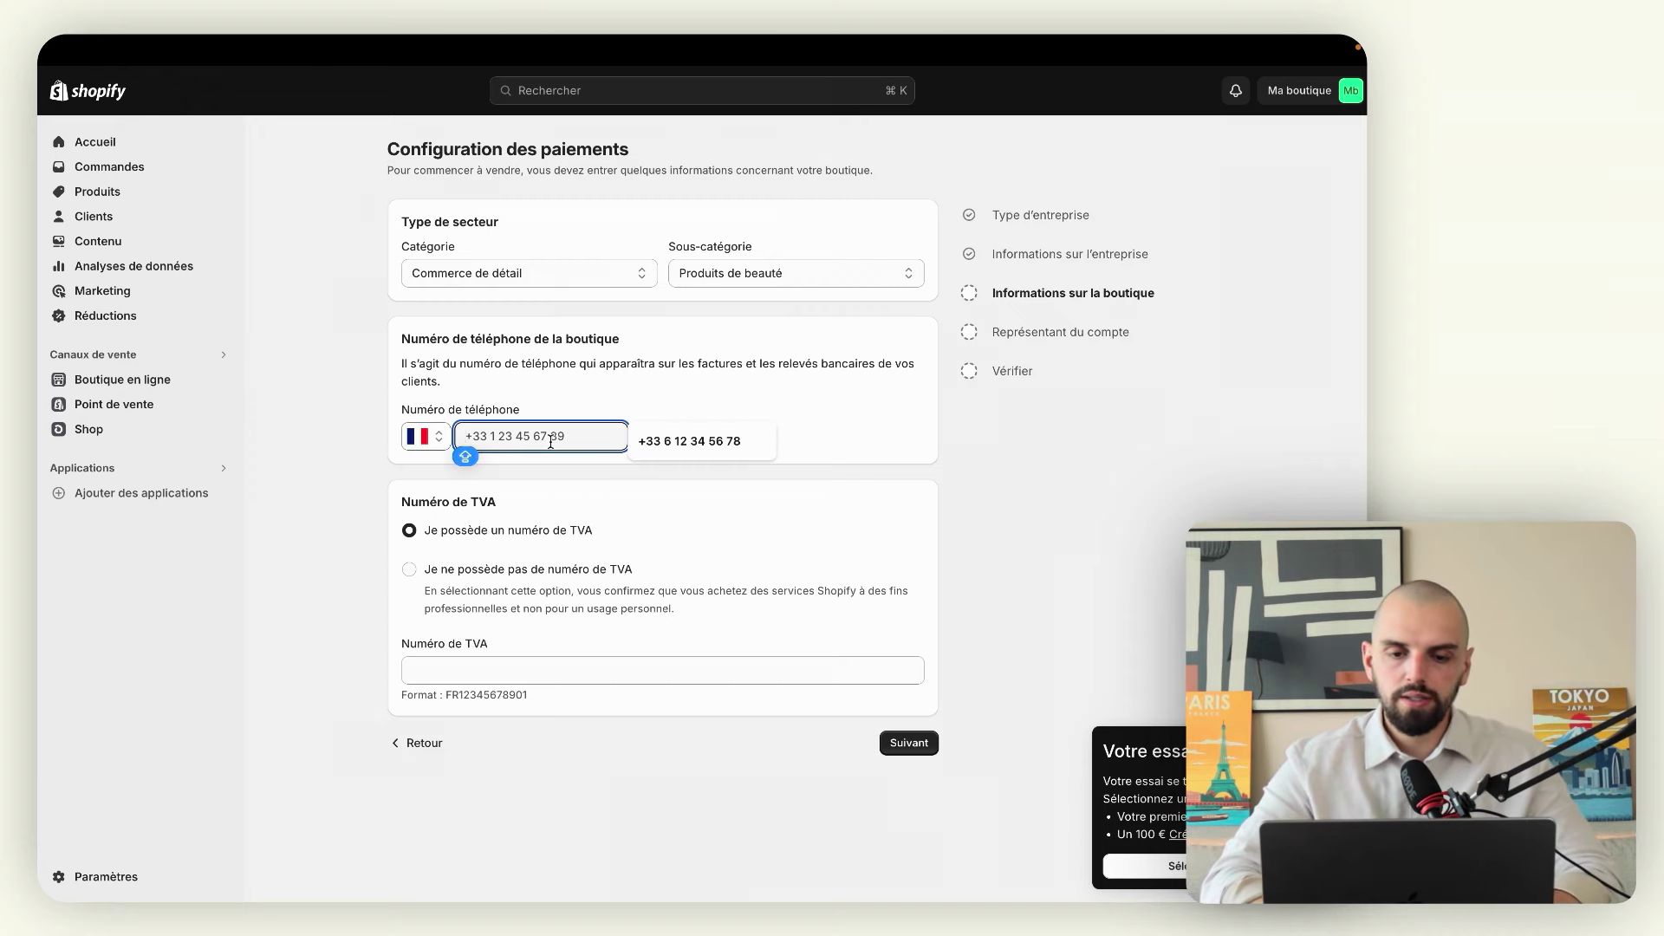
click(716, 441)
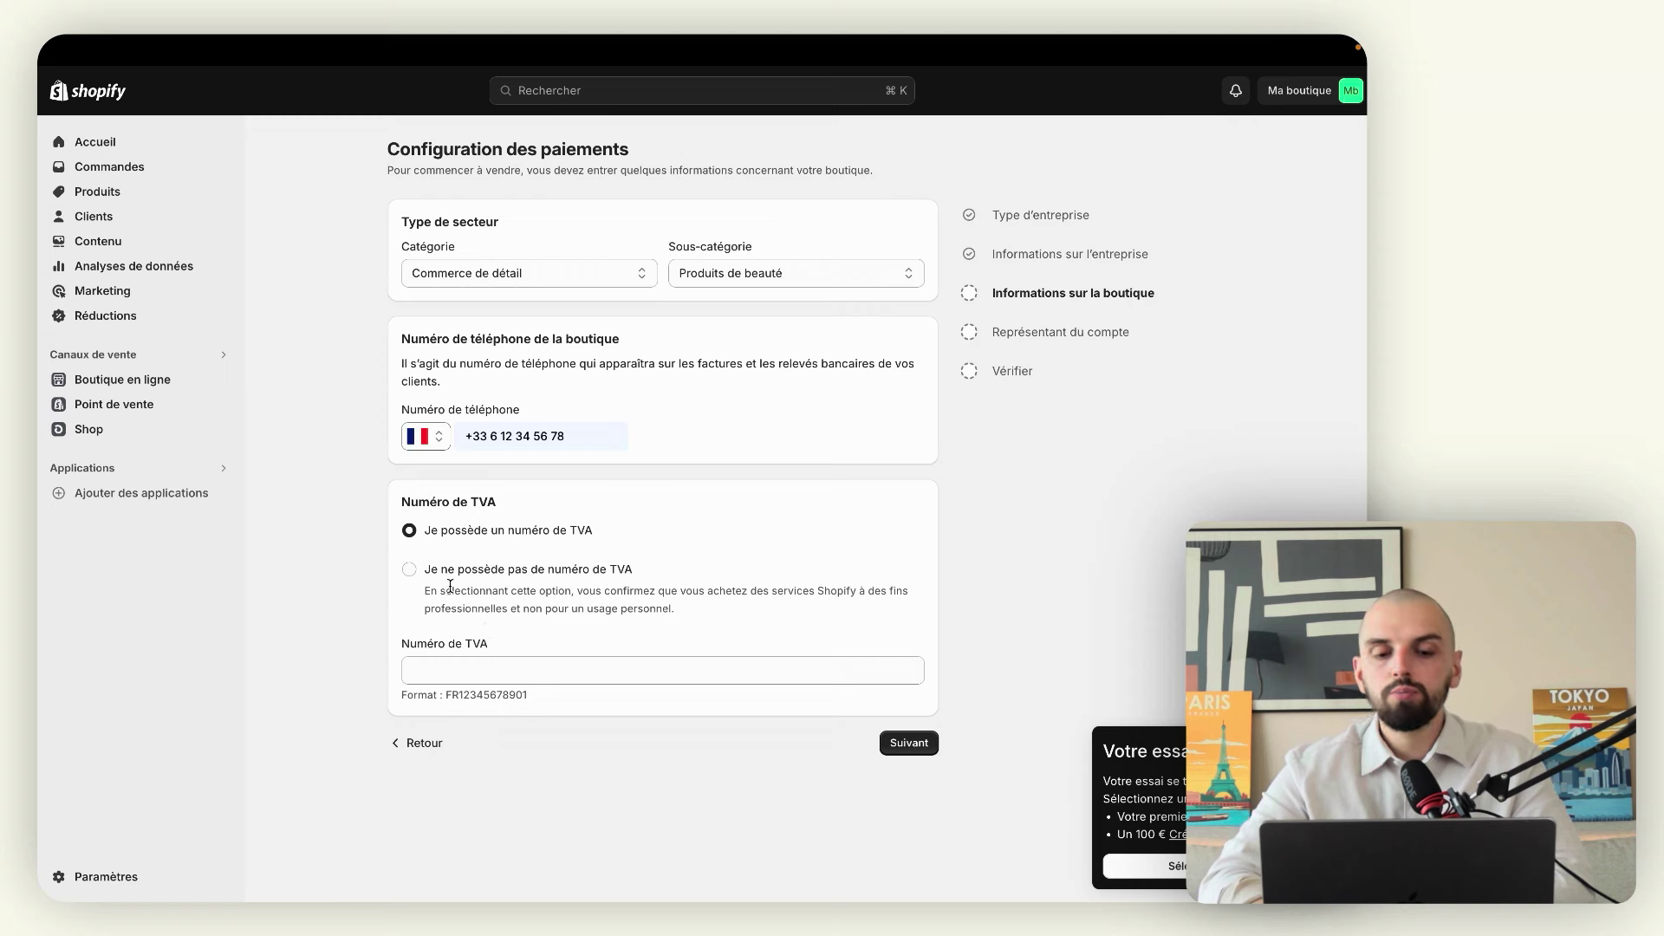
click(547, 575)
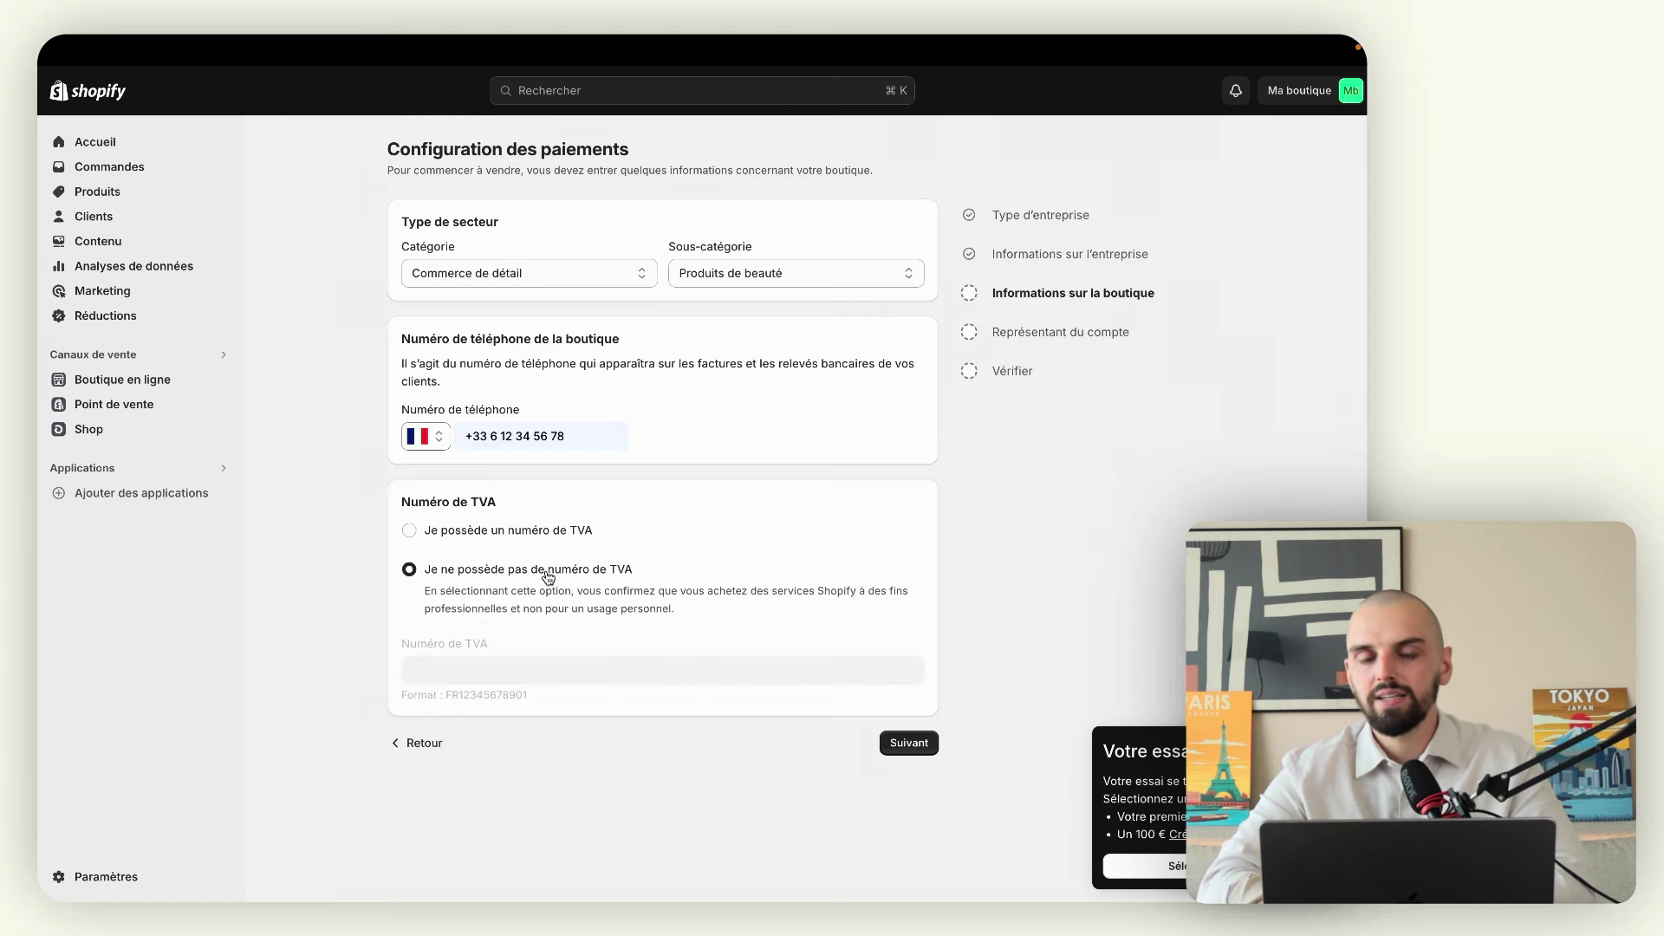
click(910, 745)
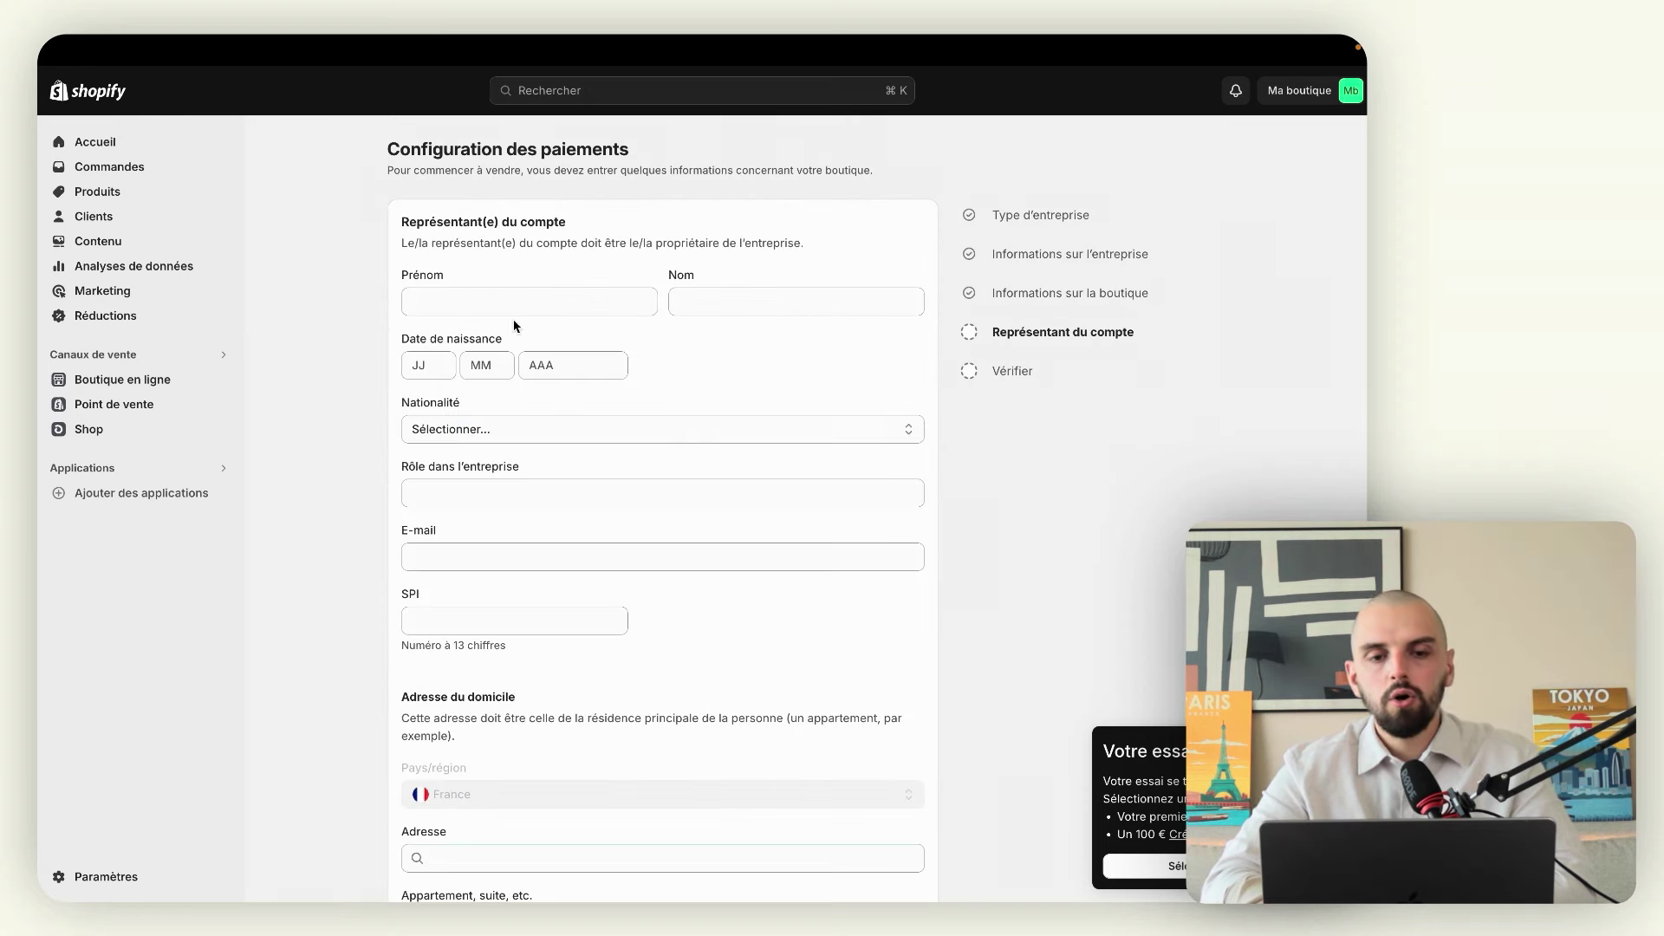
Enter the representative's first name, last name, birth date and France as nationality
click(492, 310)
text(LOUIS)
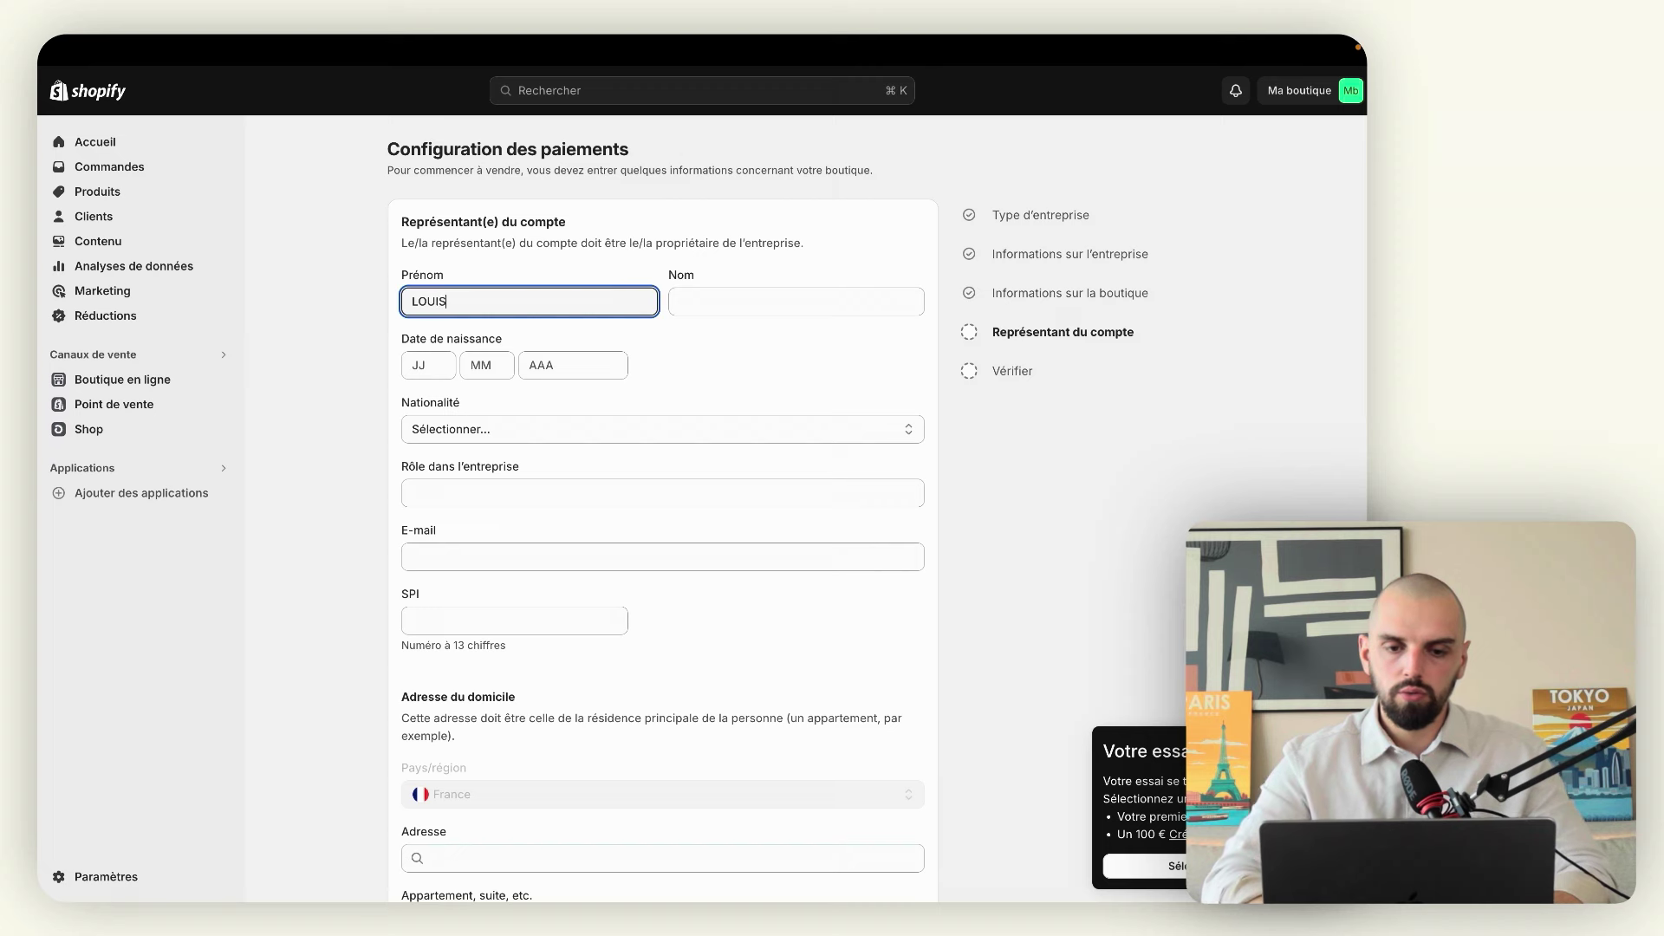
click(772, 303)
text(ST)
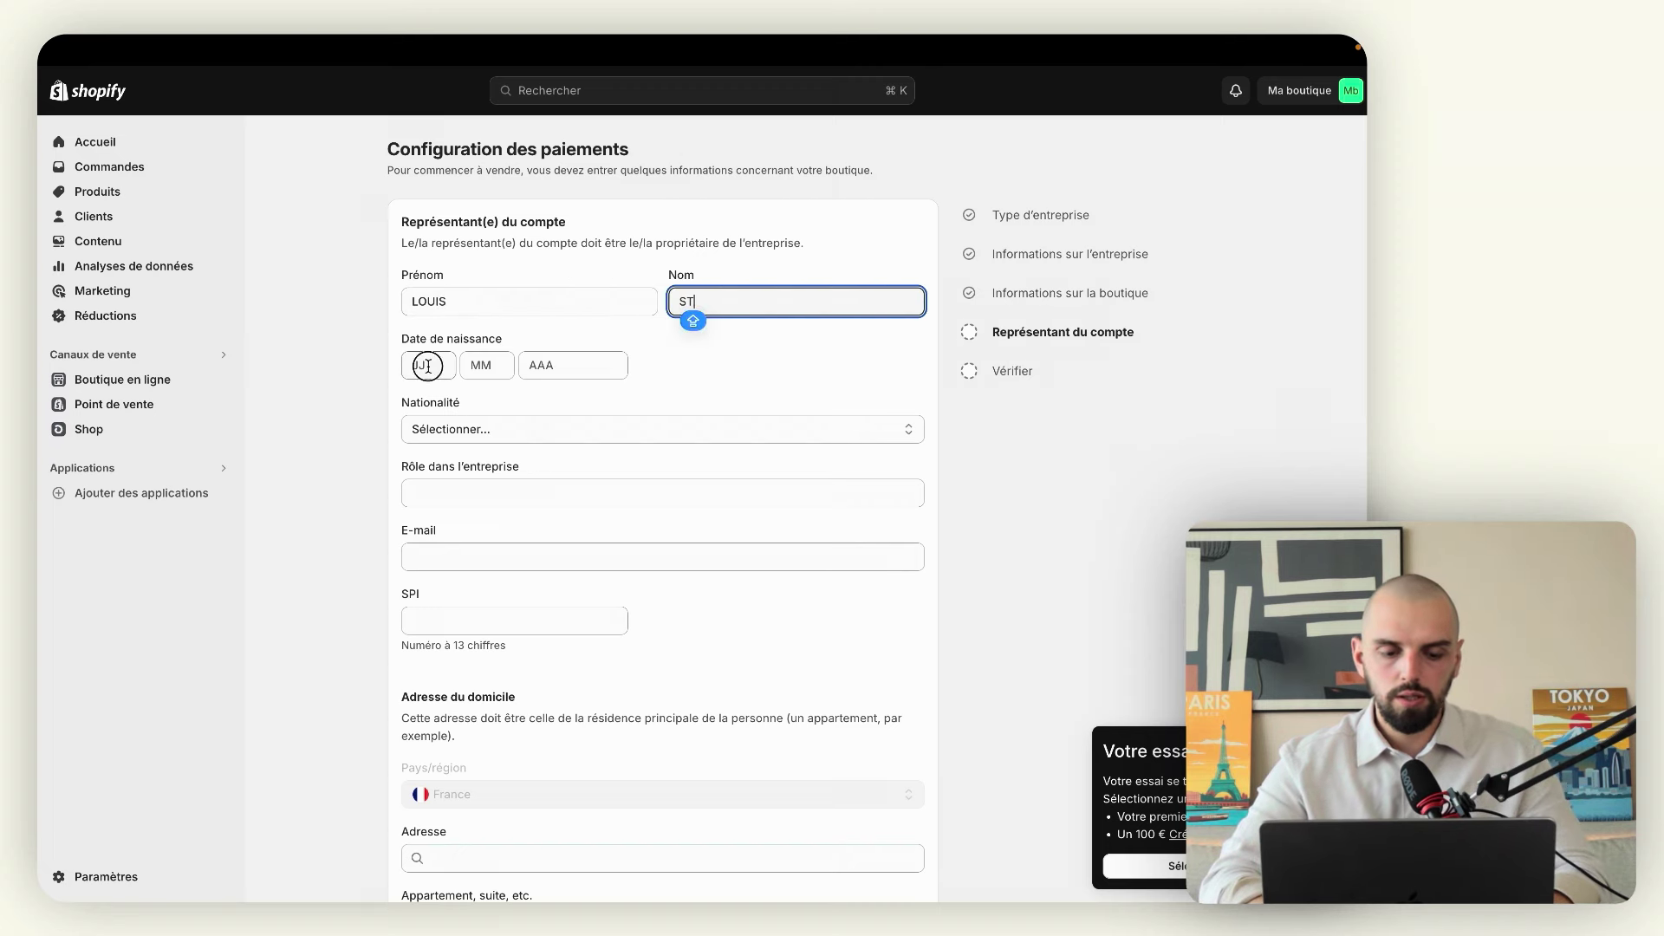
click(417, 367)
click(546, 430)
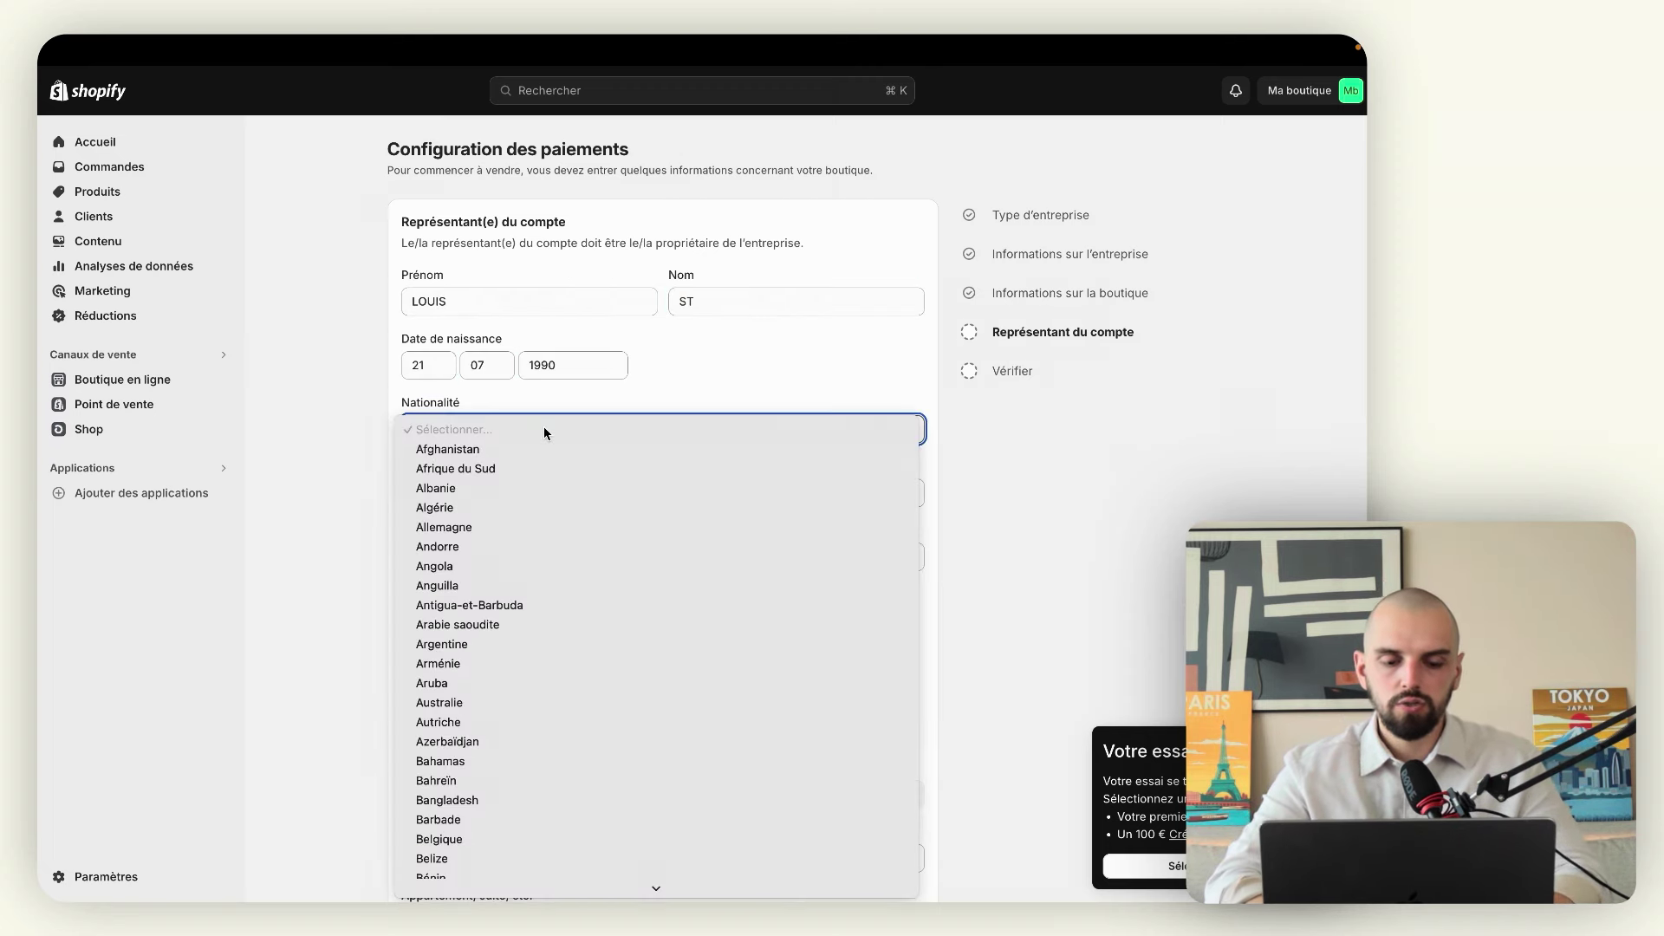
text(France)
key(Return)
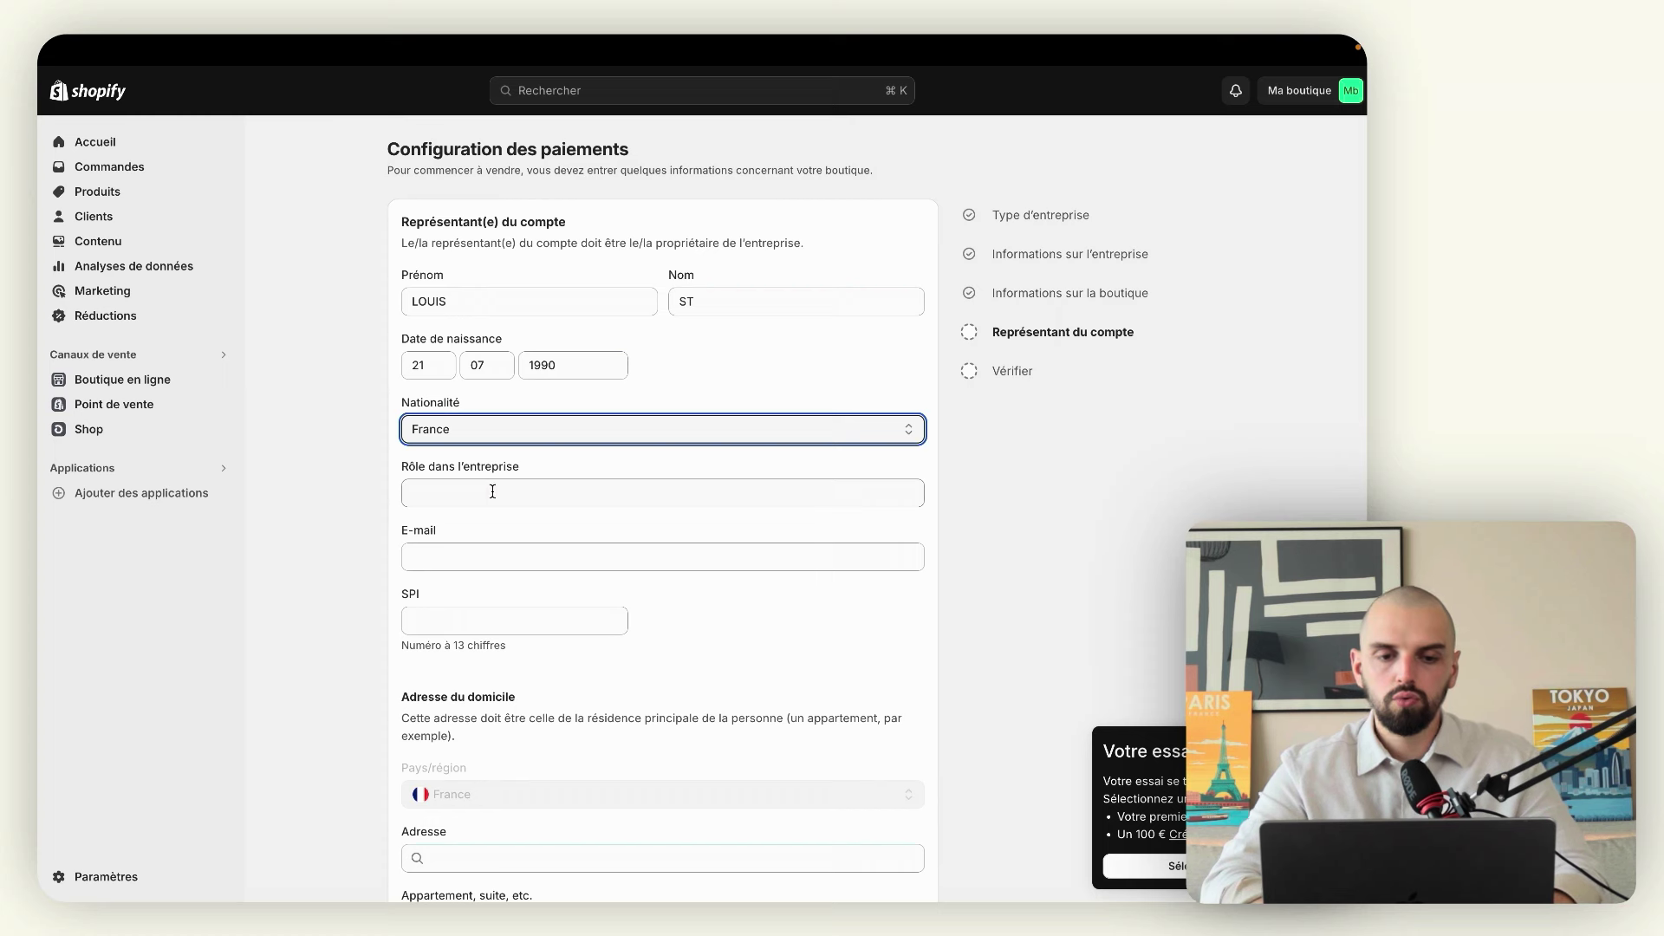
Set the representative's role to 'ENTREPRISE INDIVIDUELLE'
click(492, 492)
text(PRE)
key(BackSpace)
key(BackSpace)
key(BackSpace)
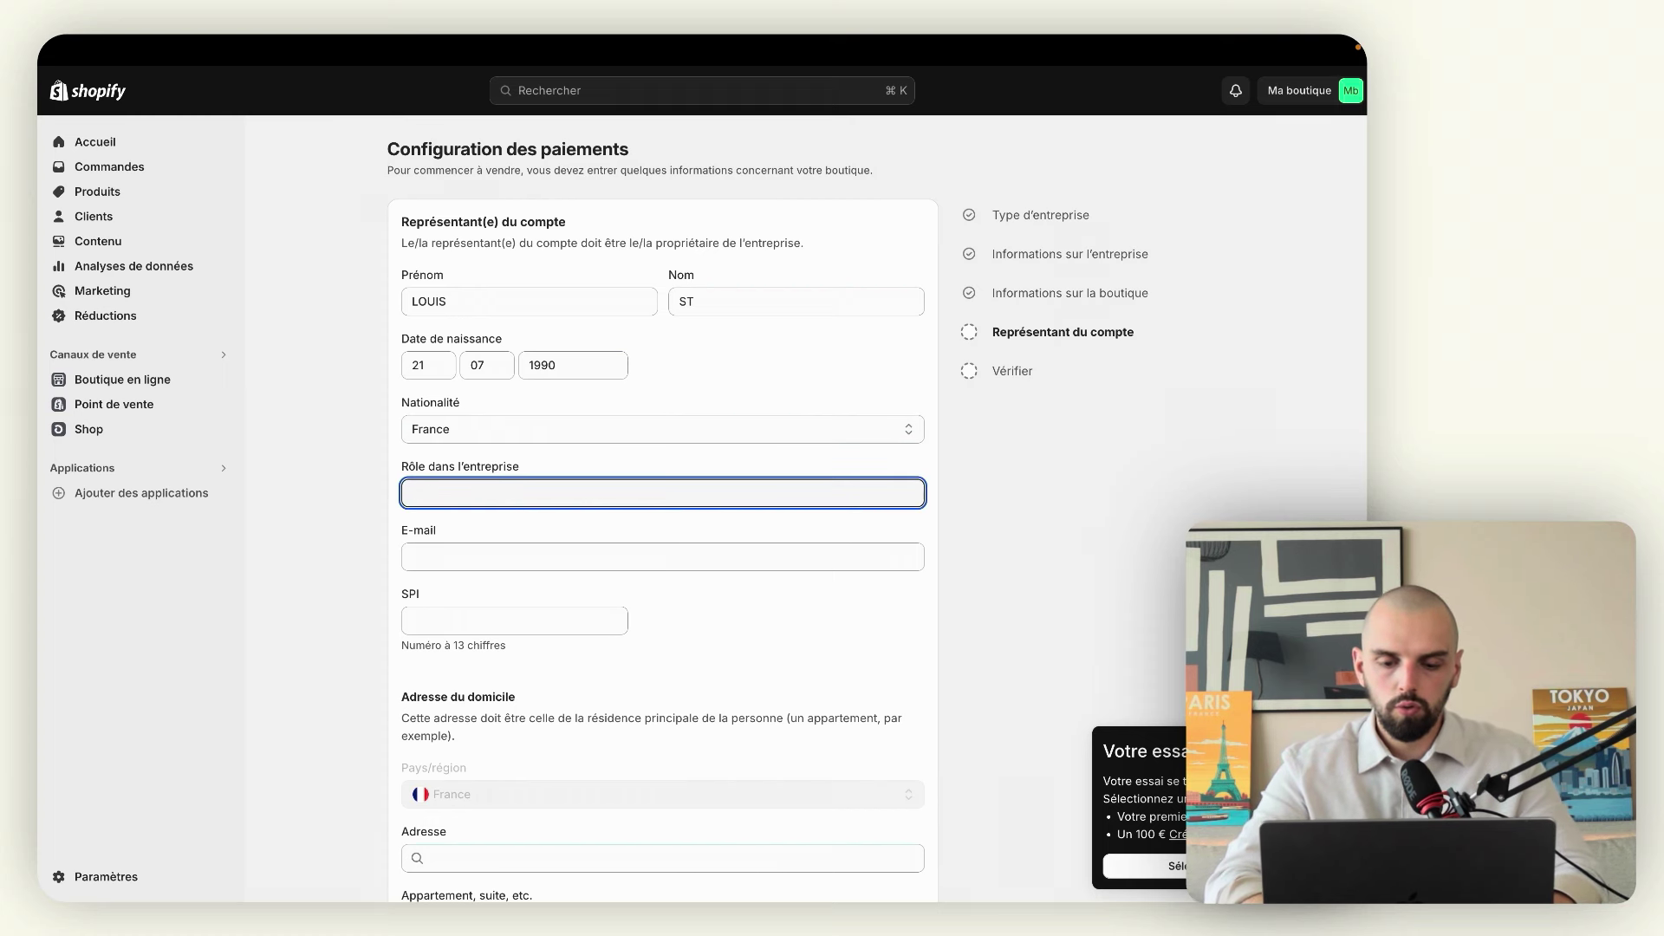
text(PR)
key(BackSpace)
key(BackSpace)
text(ENTREPRISE)
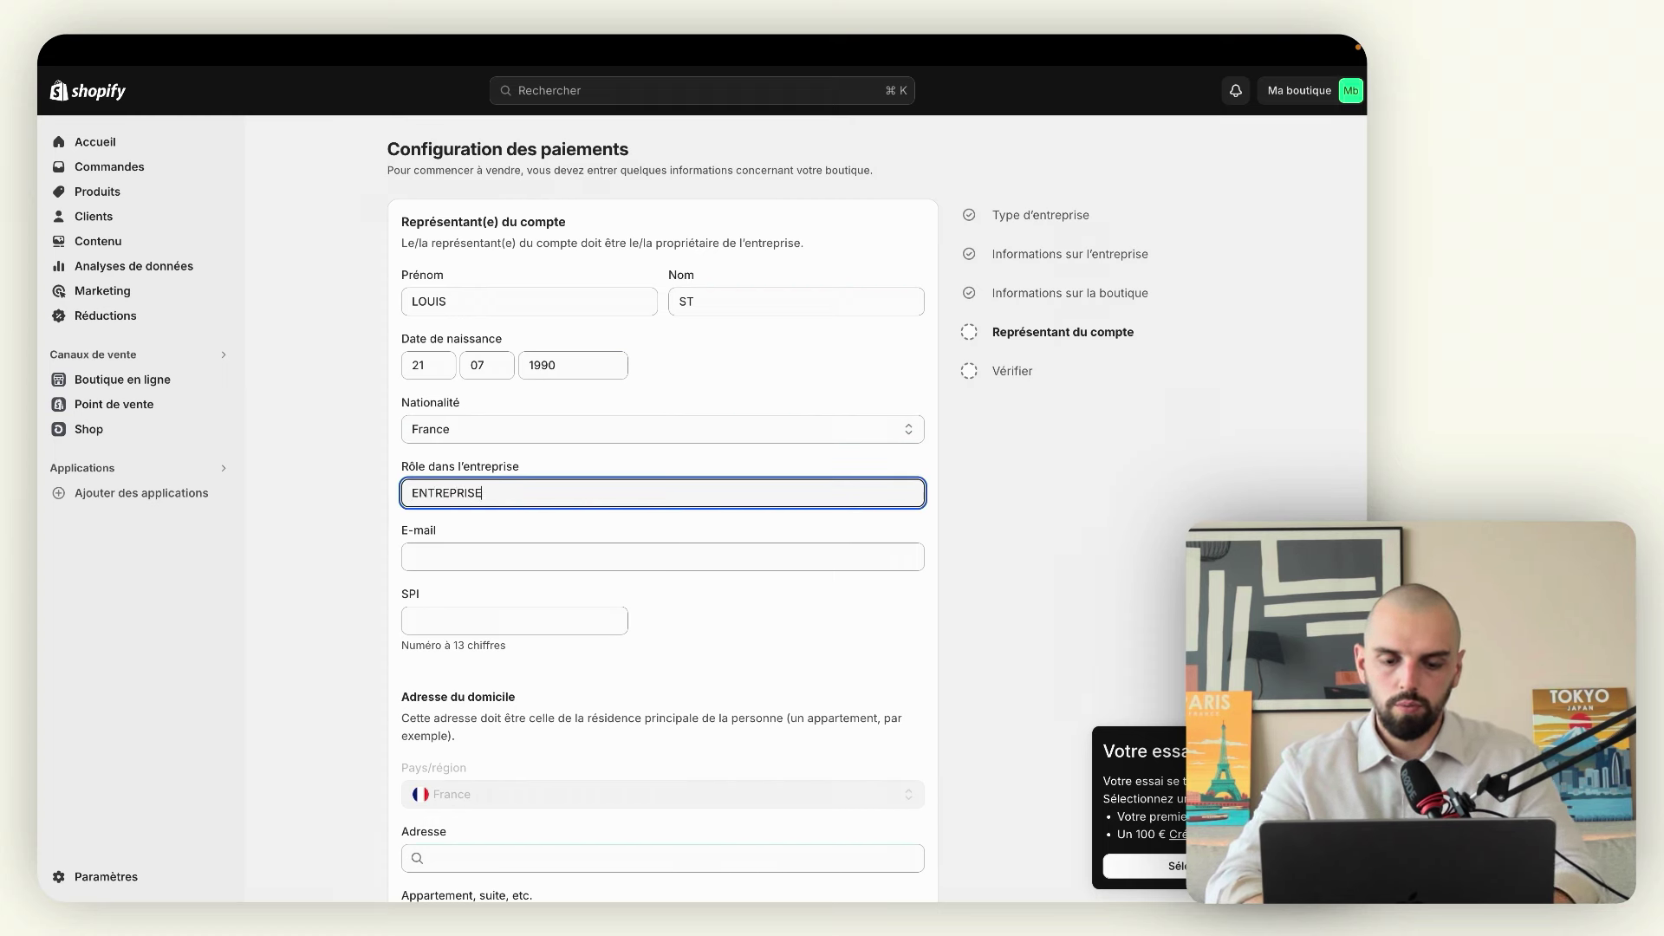
text( INDIVIDUELLE)
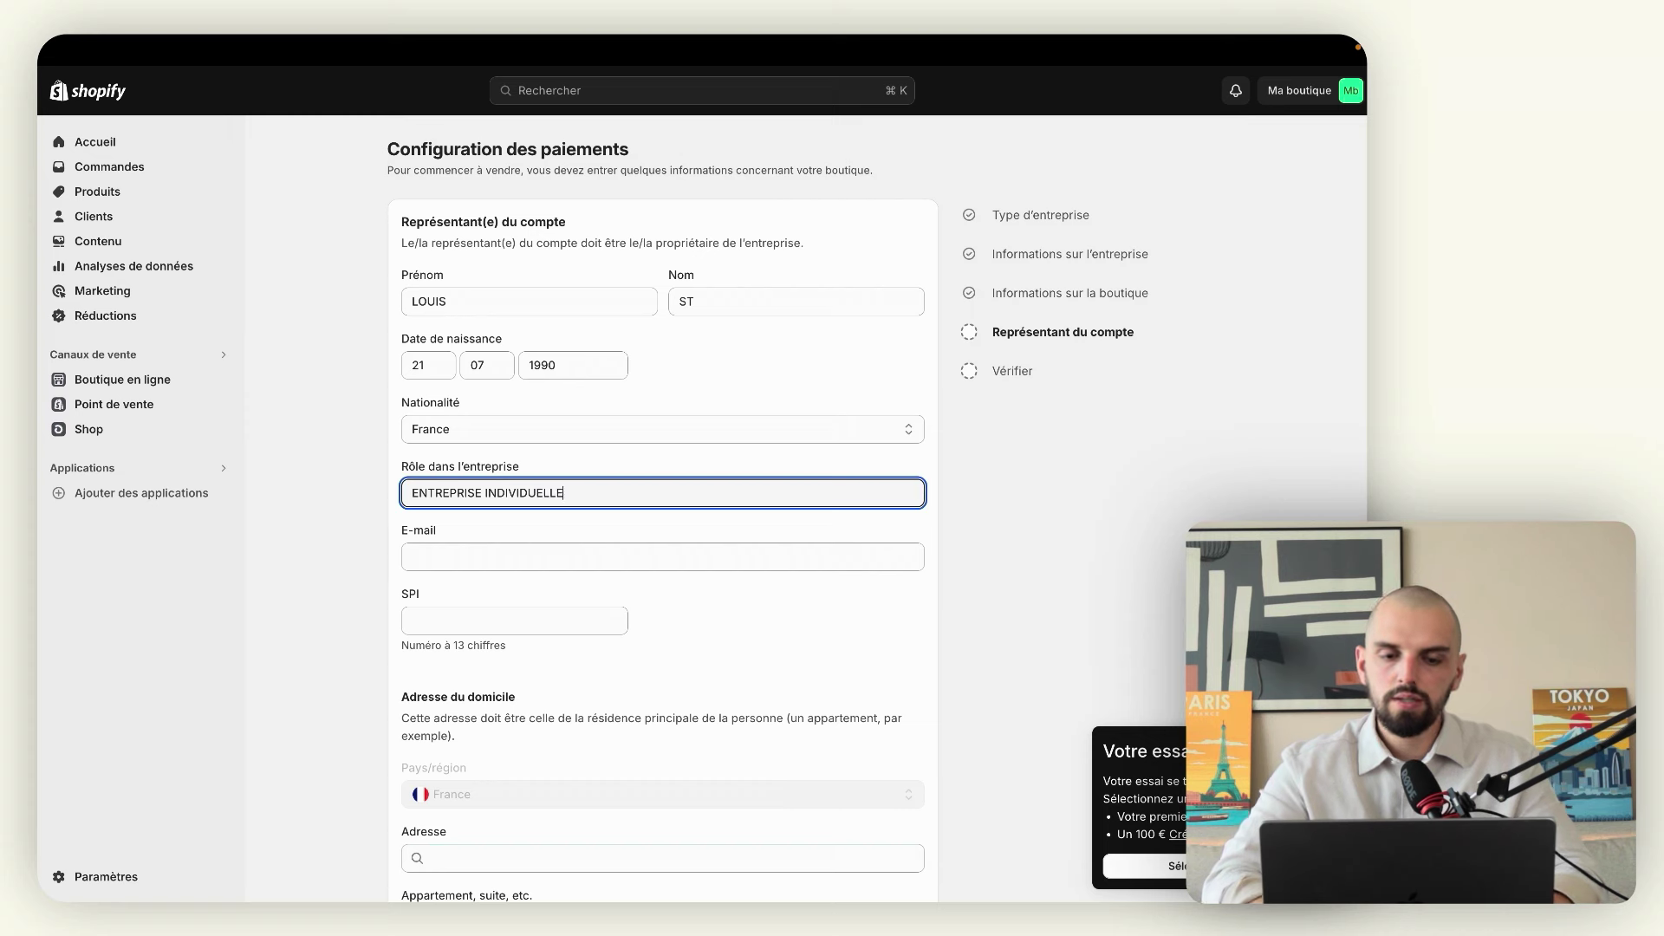
click(494, 535)
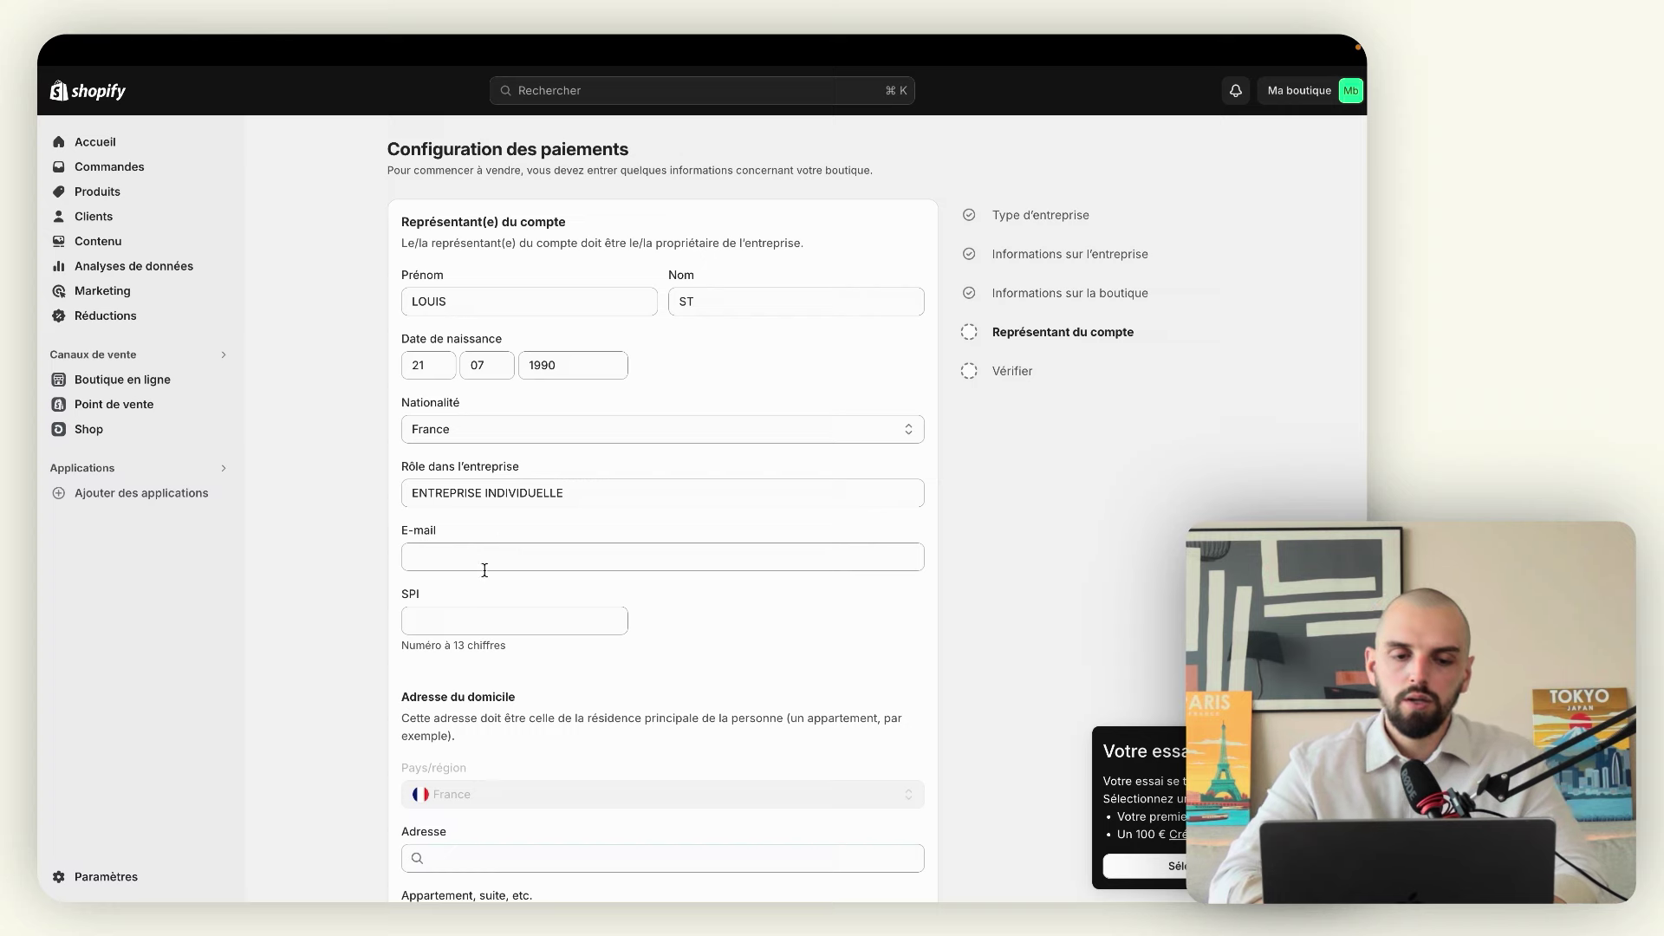
Fill in the representative's e-mail address after checking it in Gmail
click(490, 559)
mouse_move(43, 390)
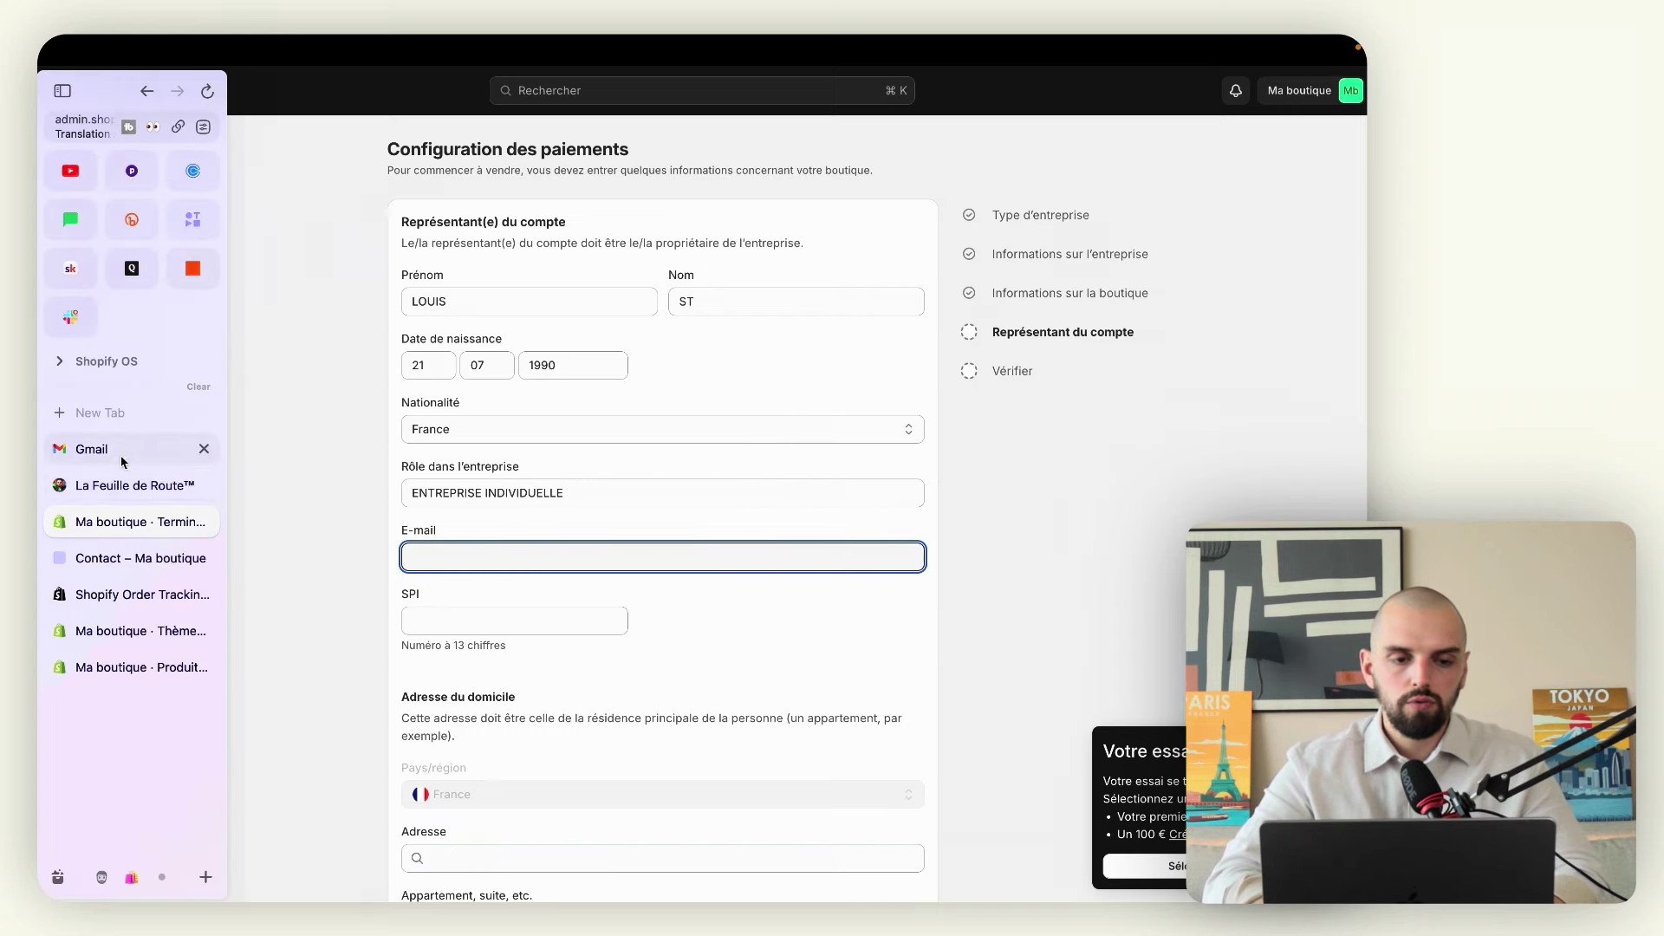
click(87, 447)
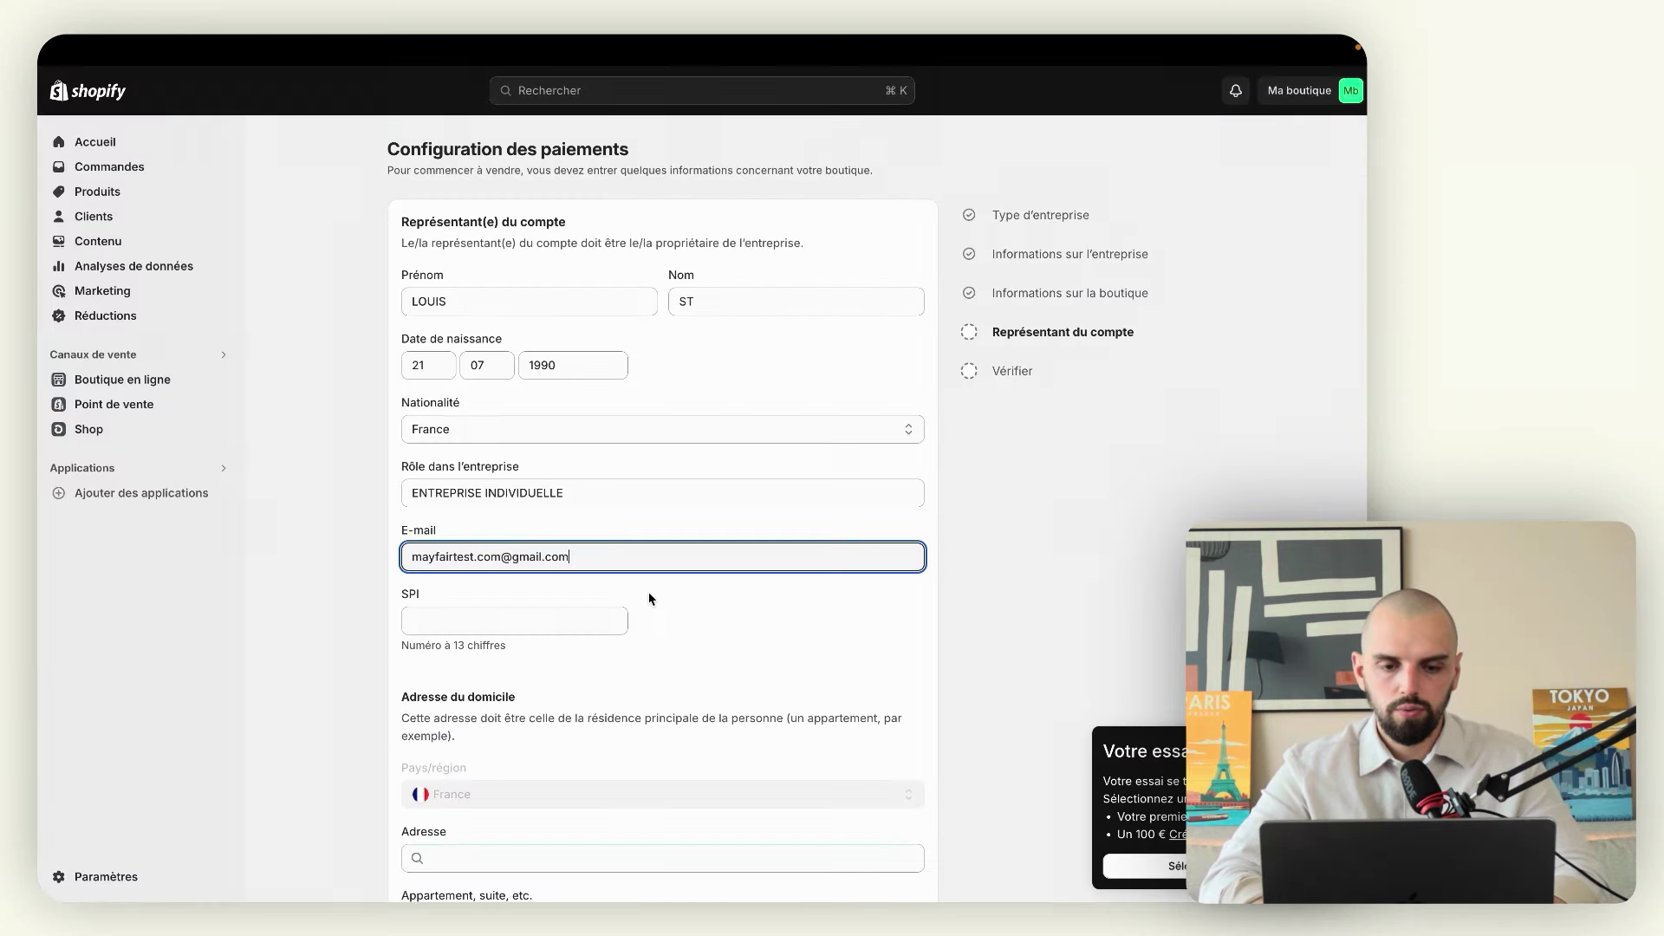
click(667, 607)
click(513, 623)
Leave SPI empty, enter the representative's home address from the suggestion, and submit
scroll(515, 606, down, 2)
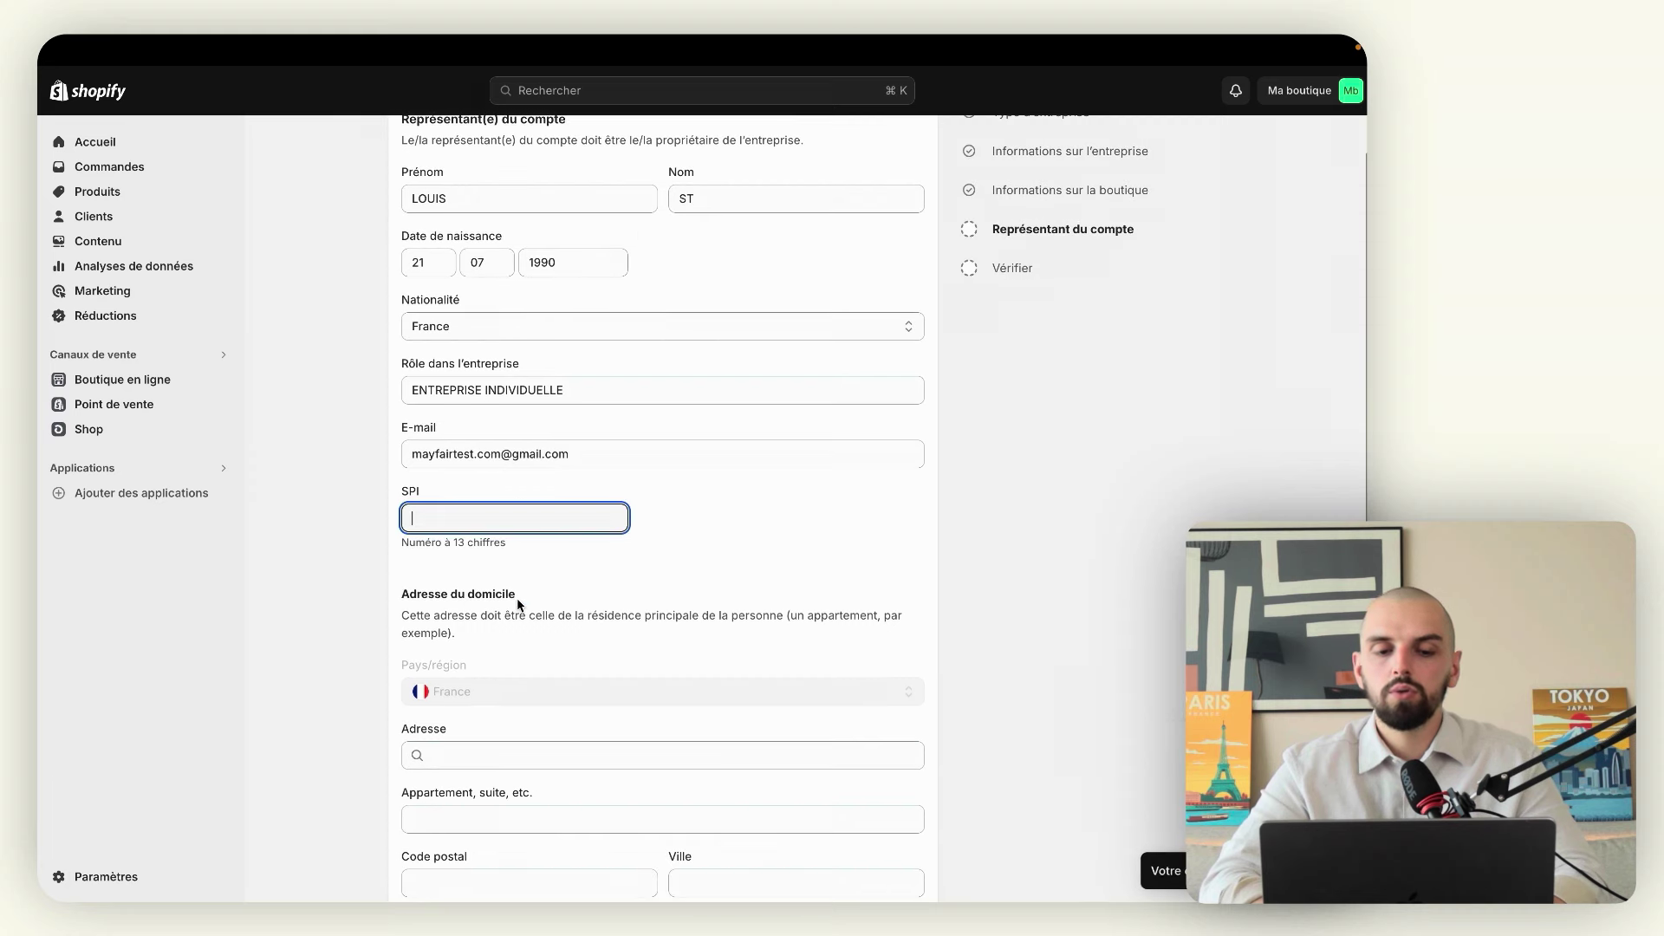
click(706, 536)
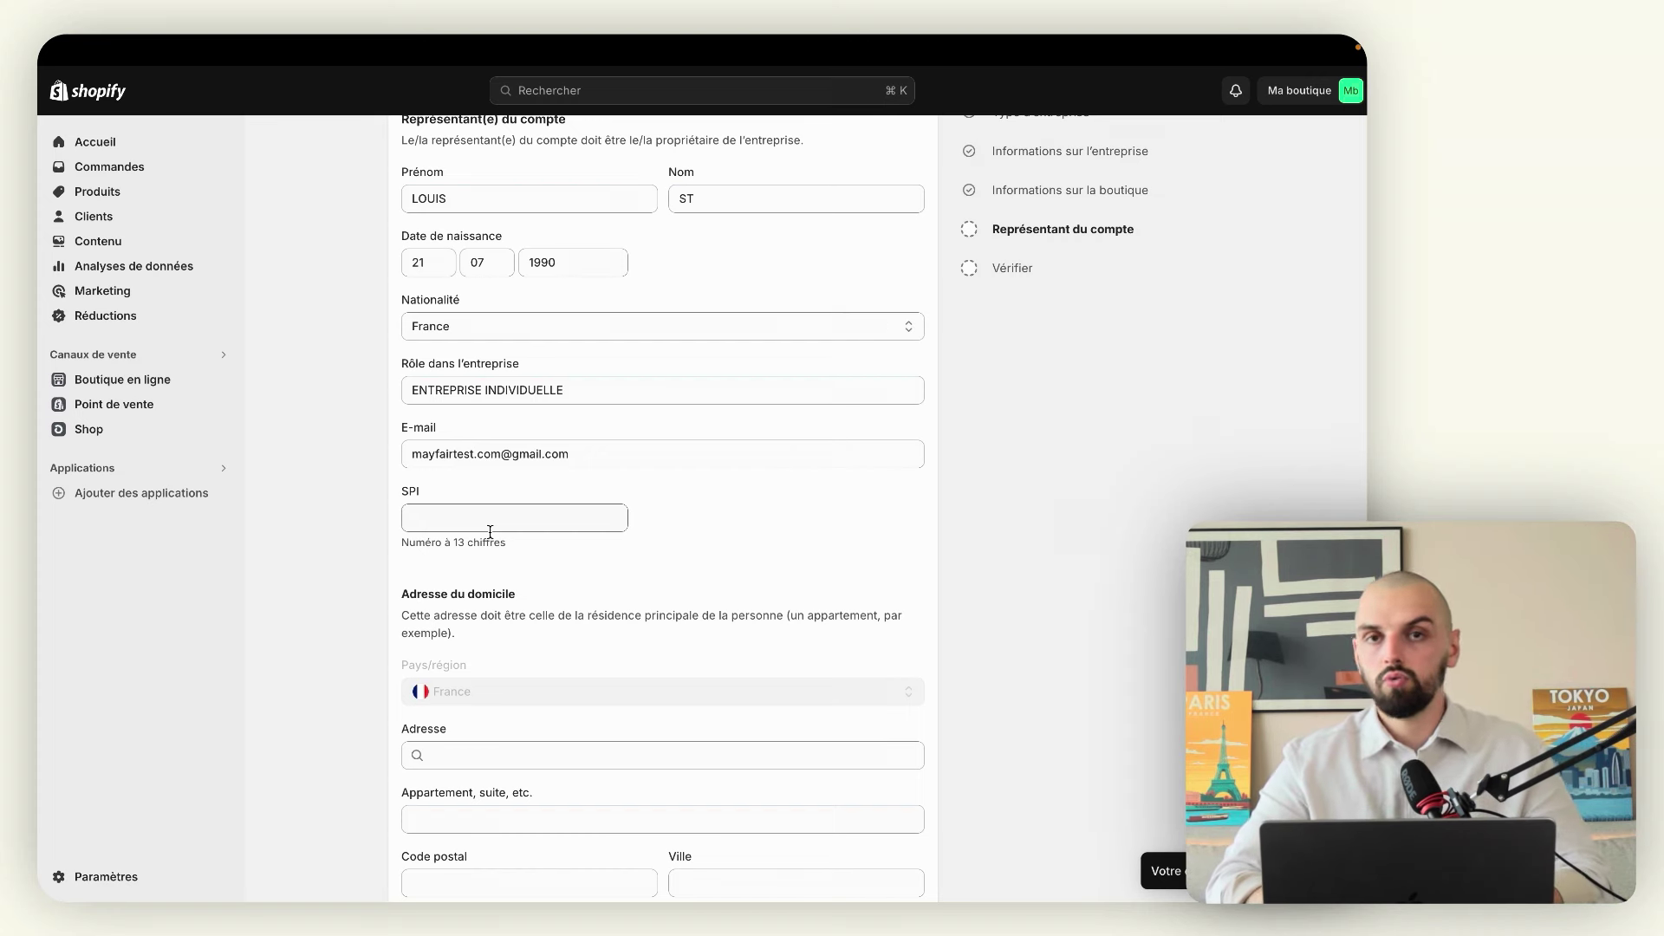
scroll(490, 532, down, 2)
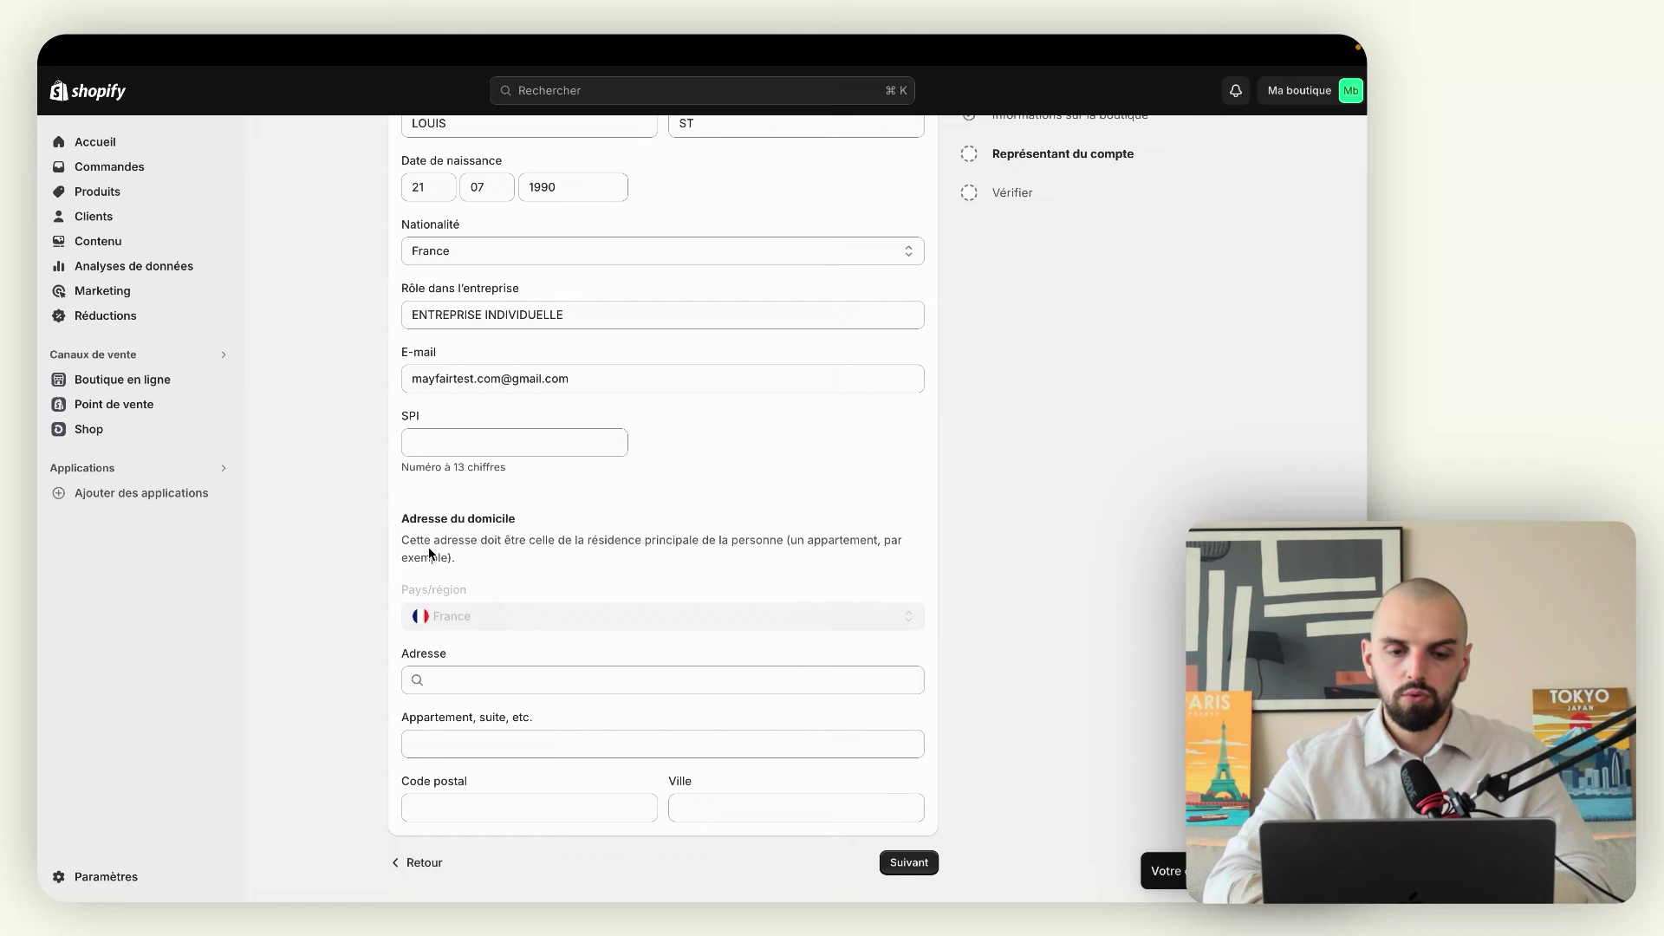
drag(409, 540, 784, 544)
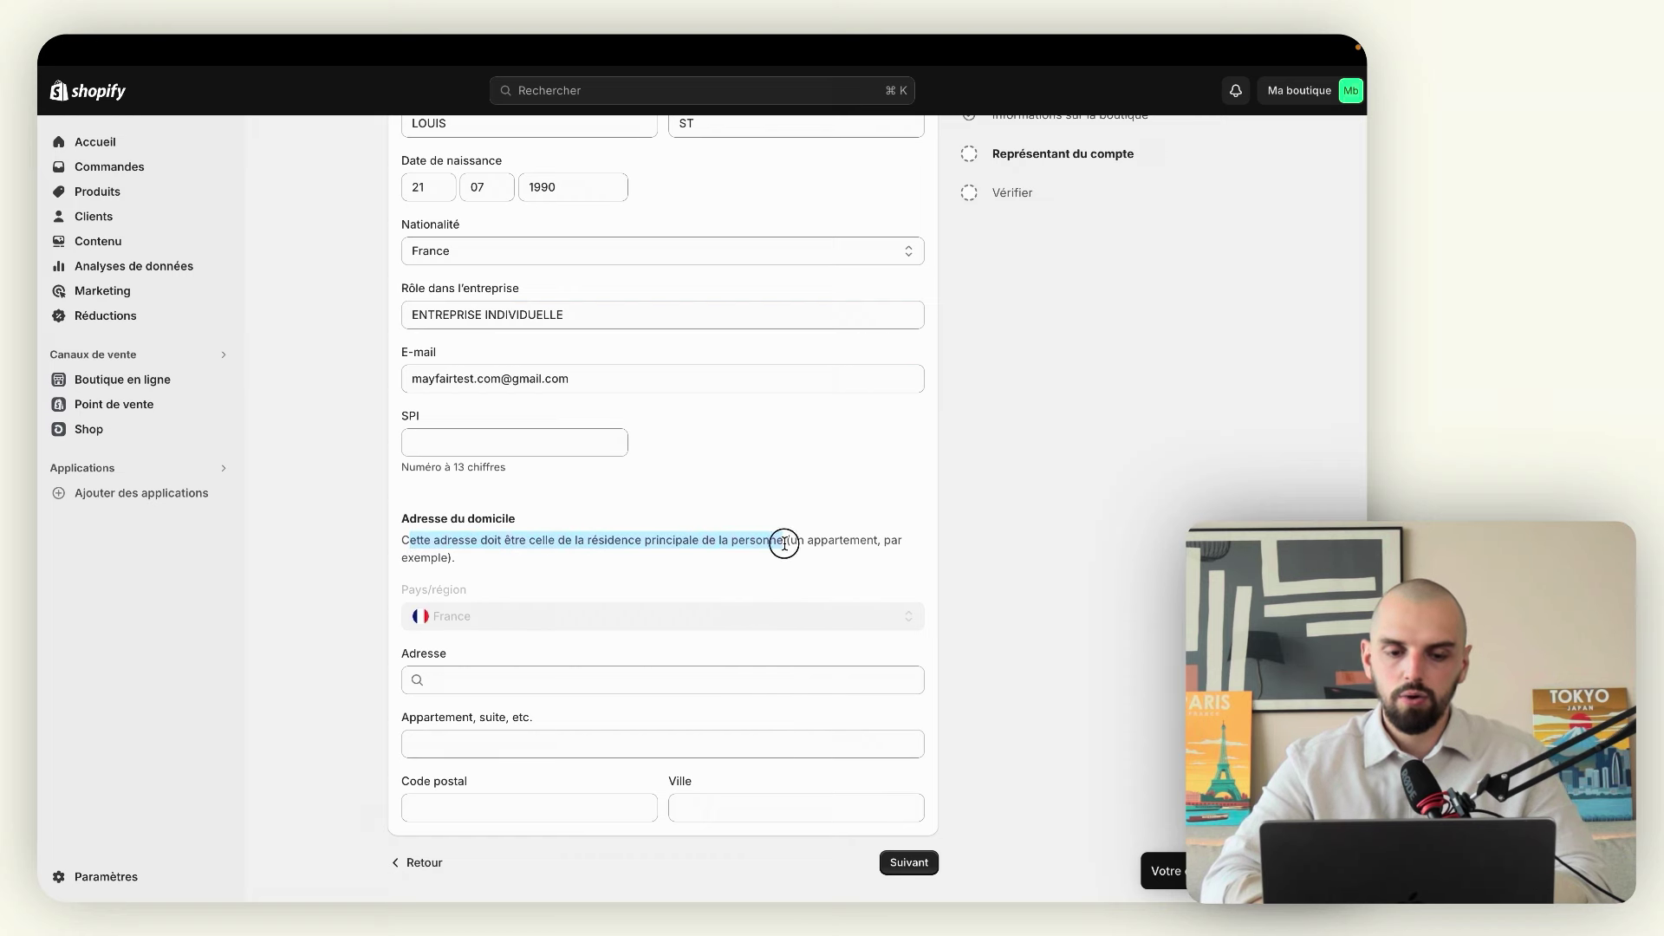
click(784, 545)
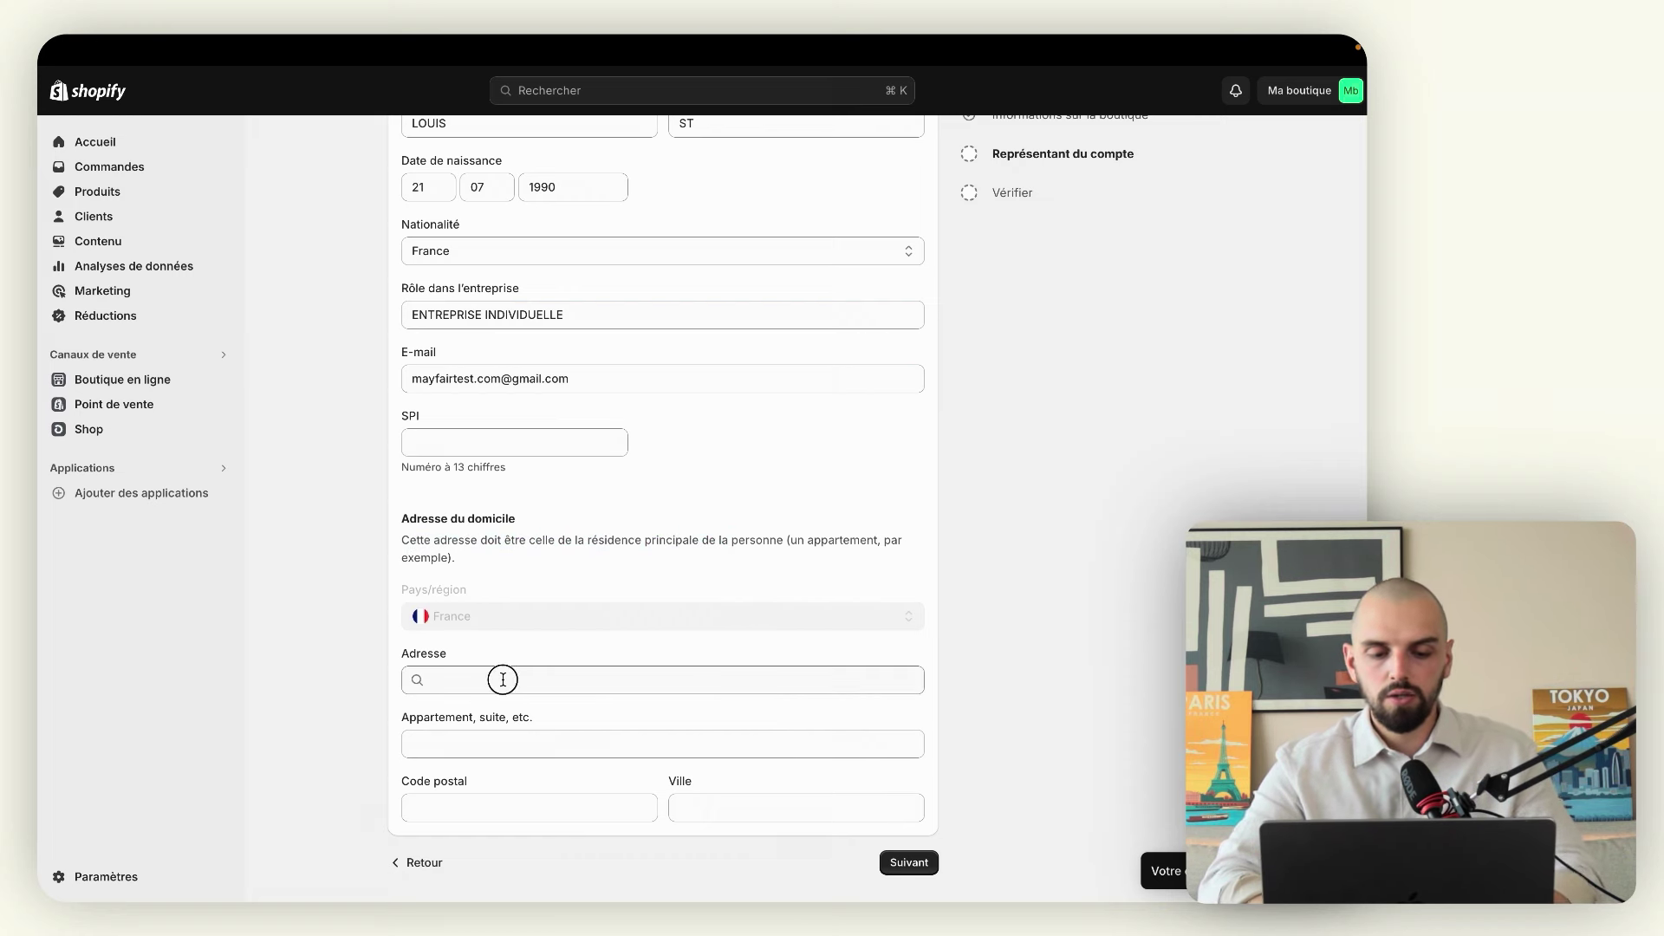
click(504, 680)
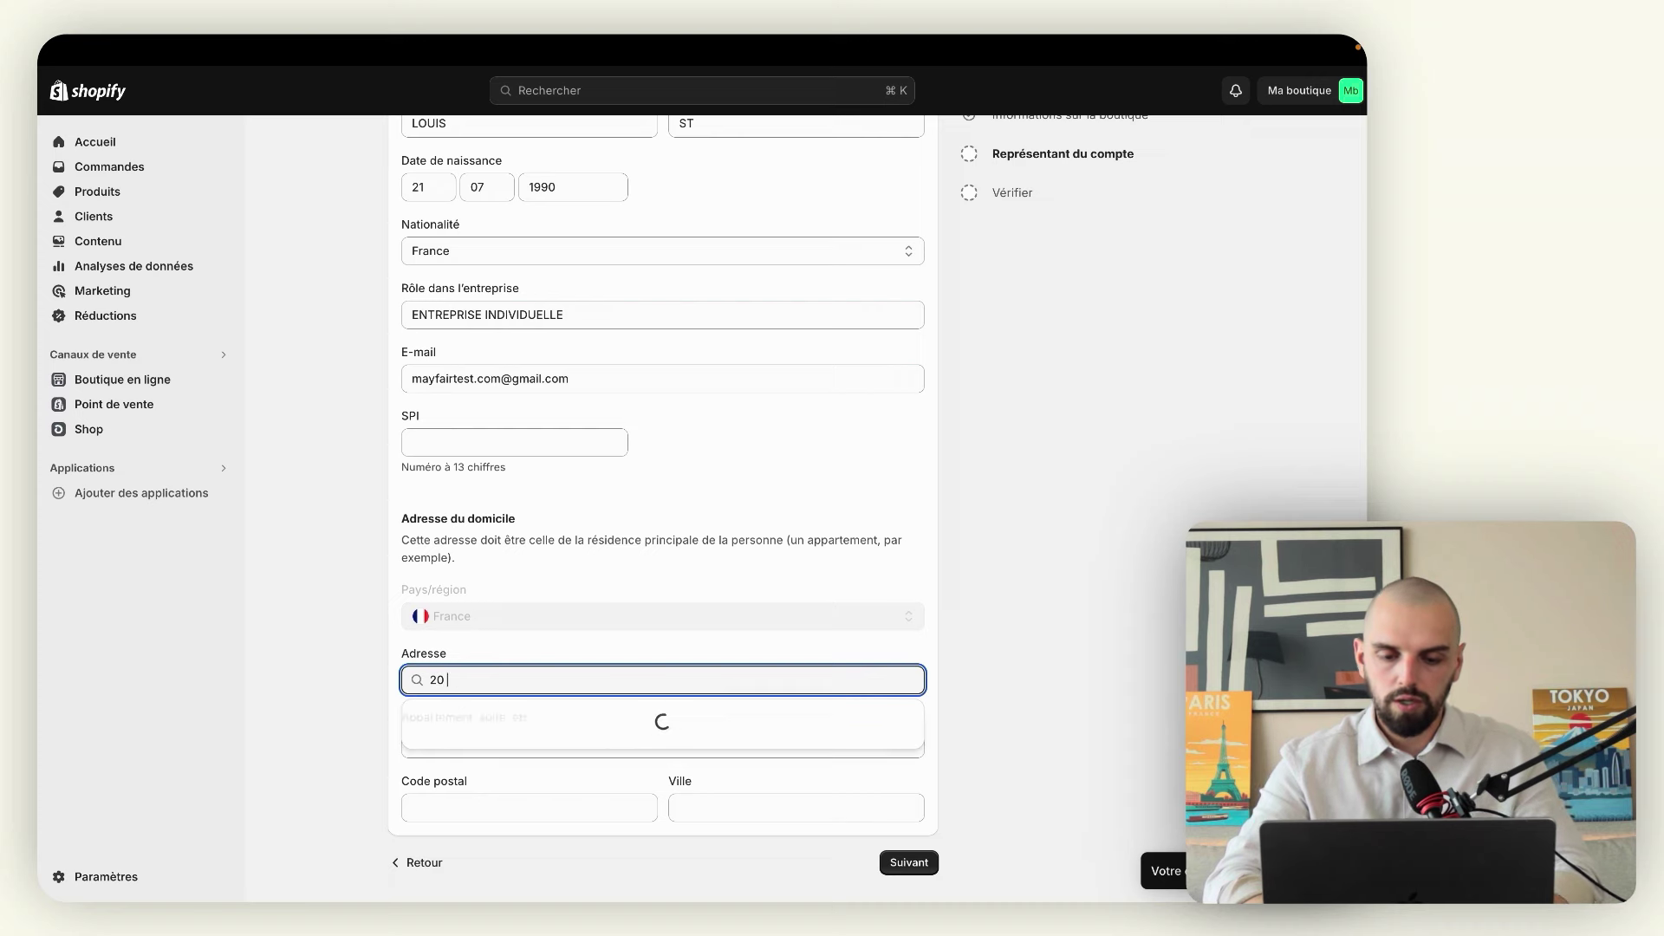
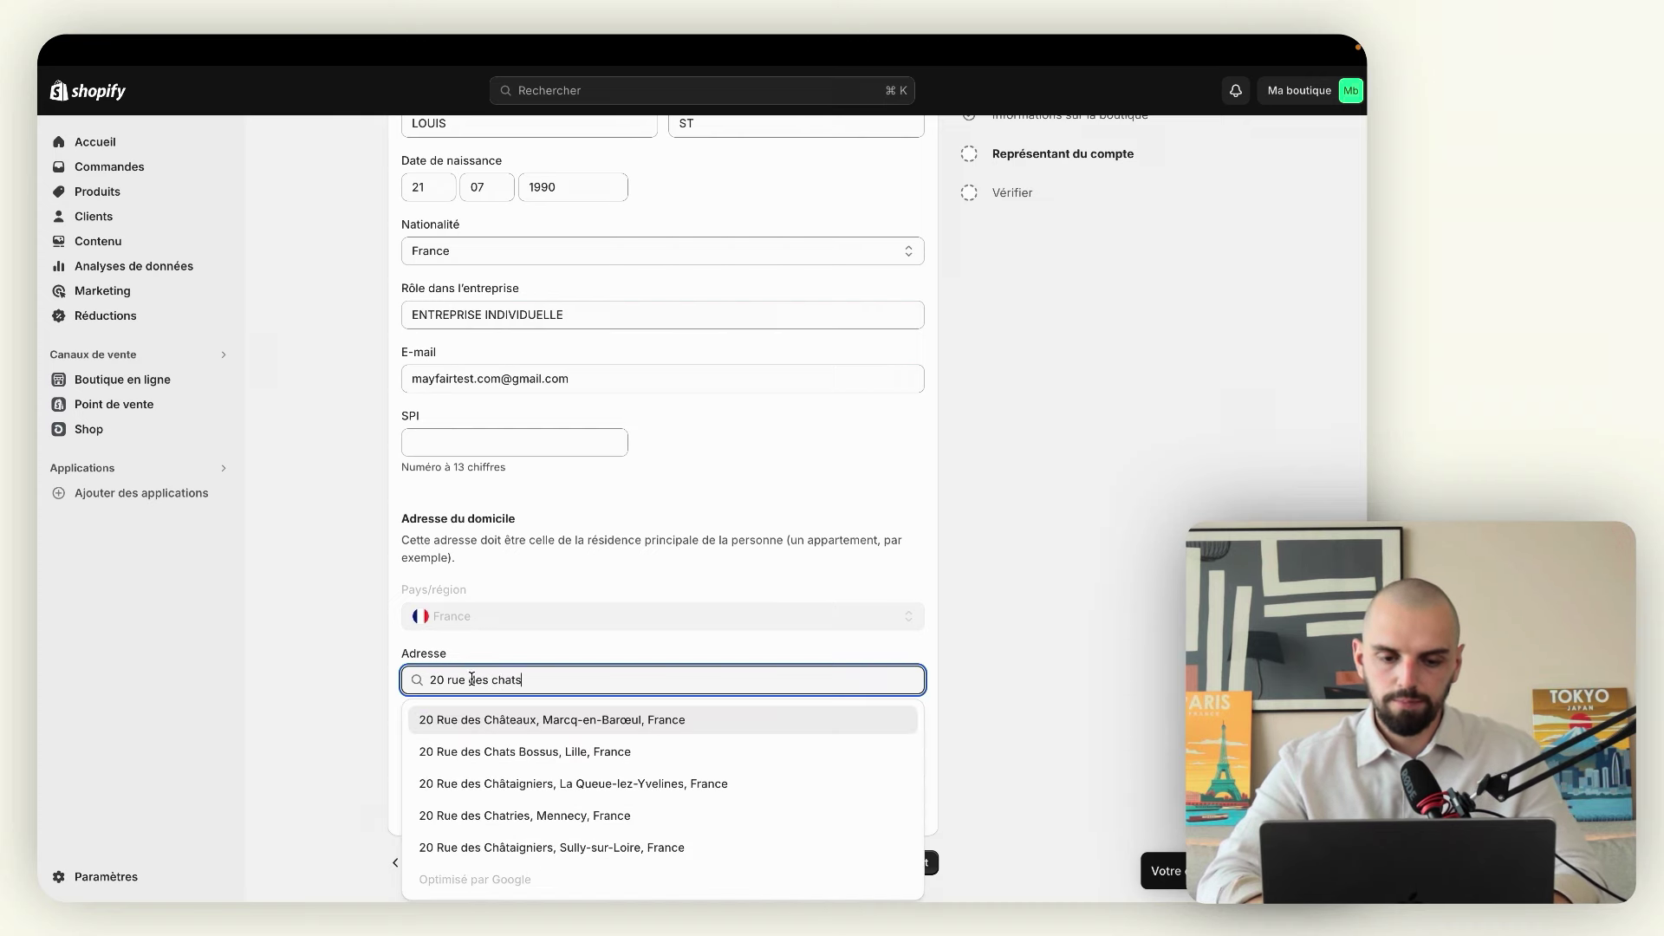
click(603, 723)
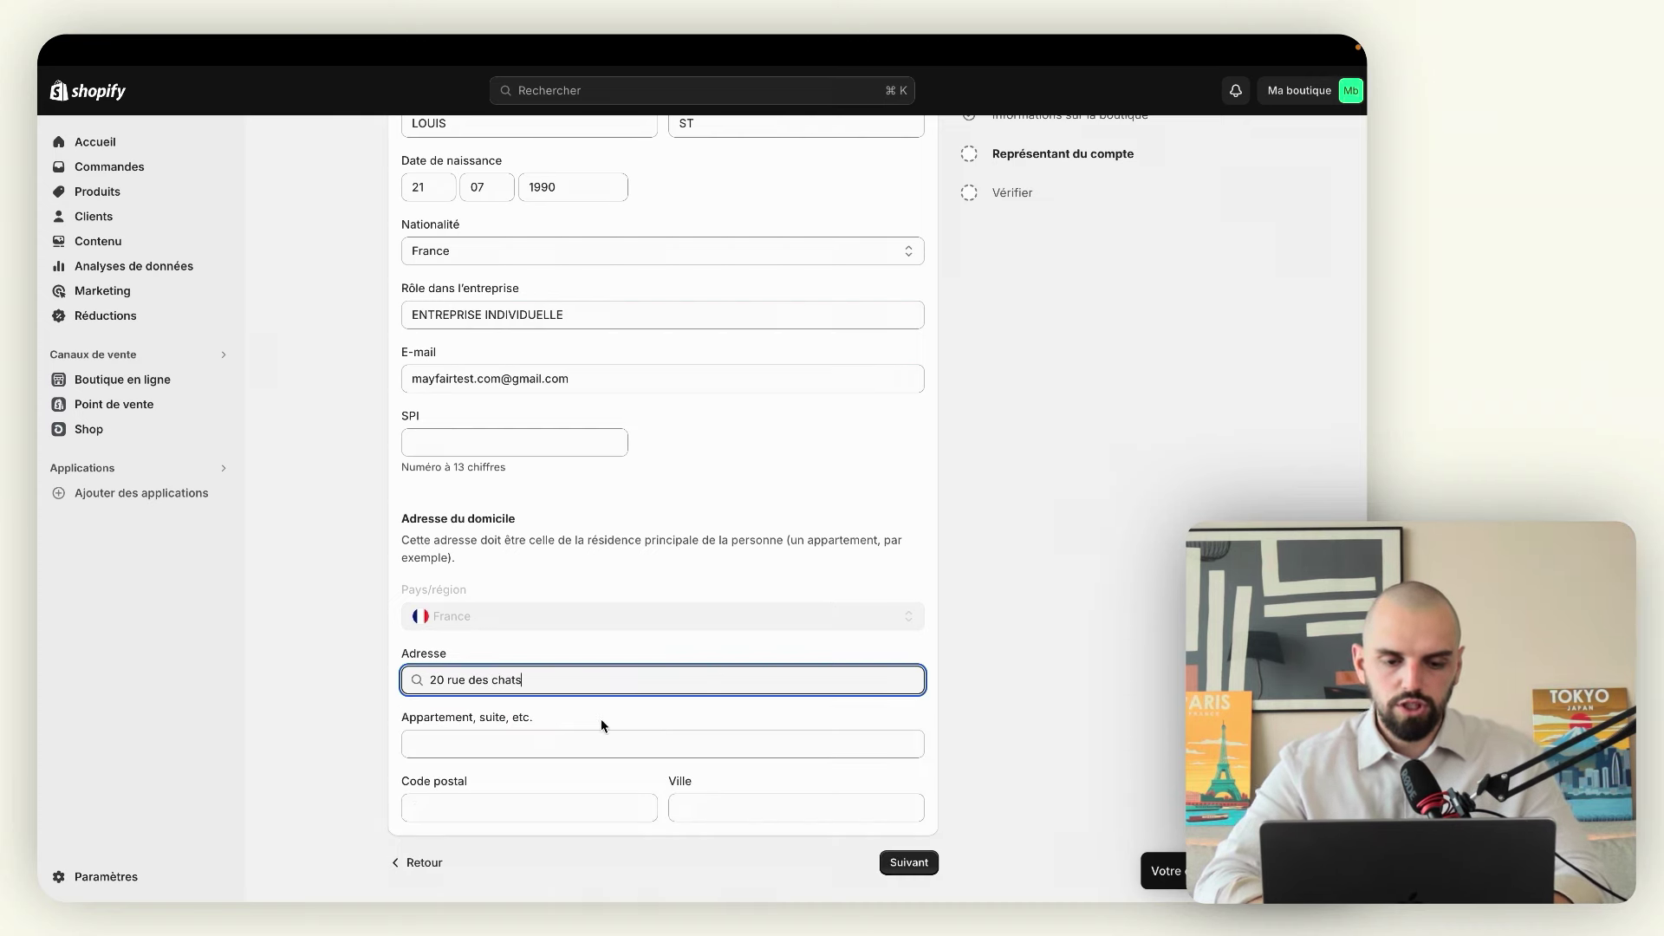
click(915, 868)
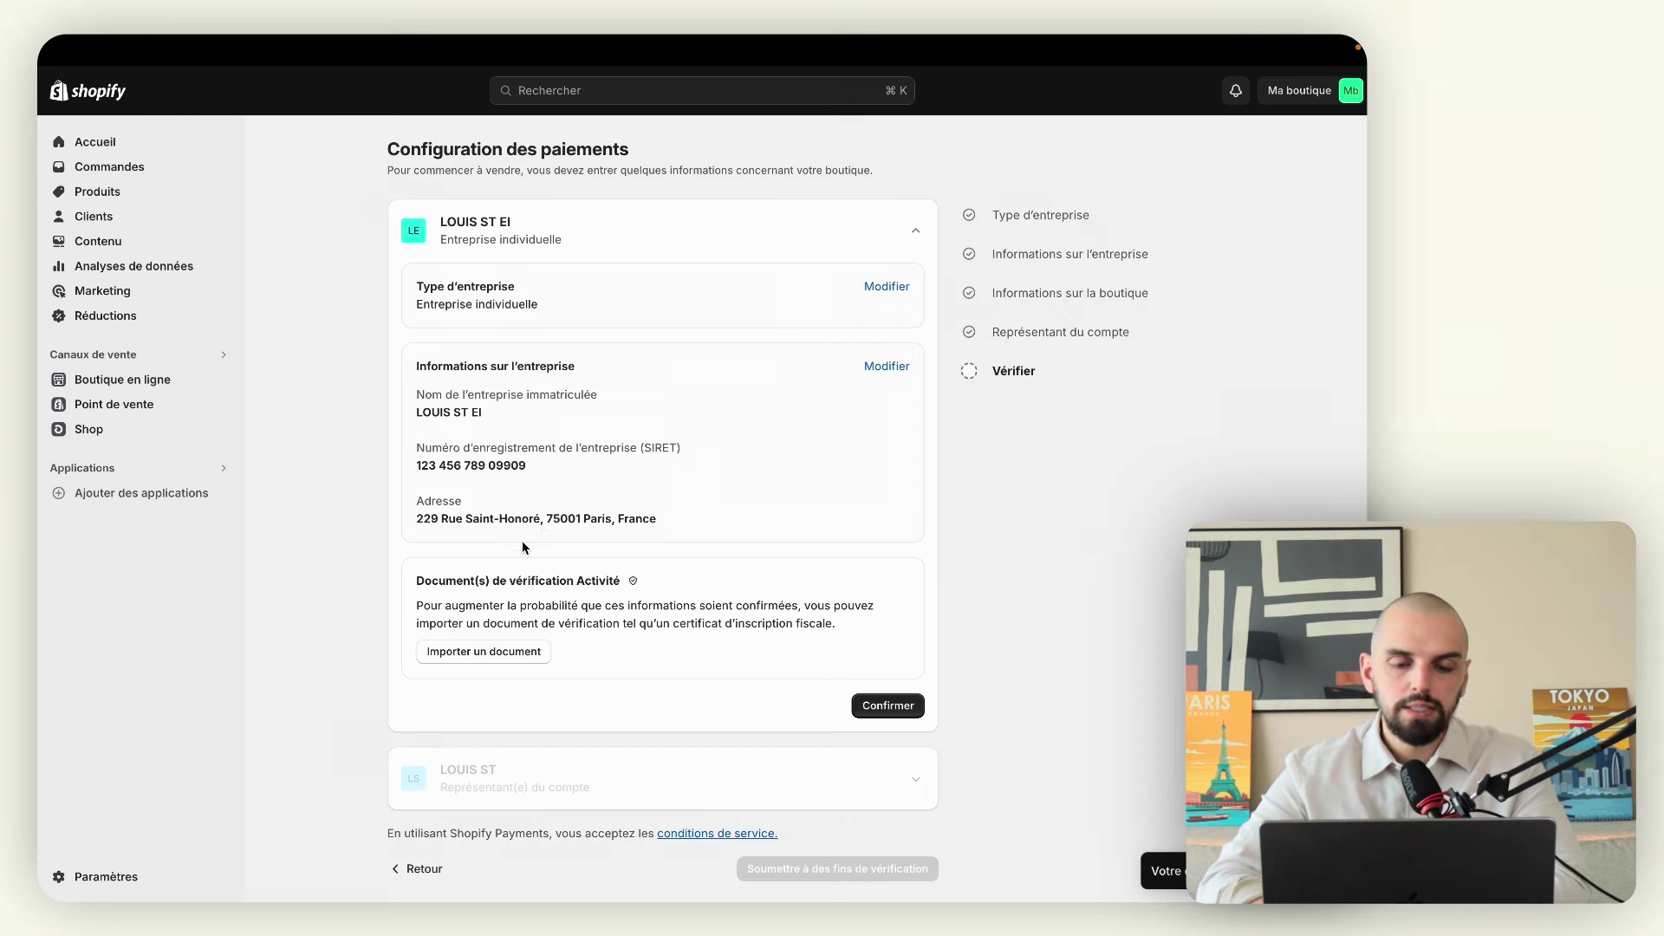
Confirm the business and representative sections on the Vérifier step, then open Settings
drag(445, 606, 798, 617)
click(797, 617)
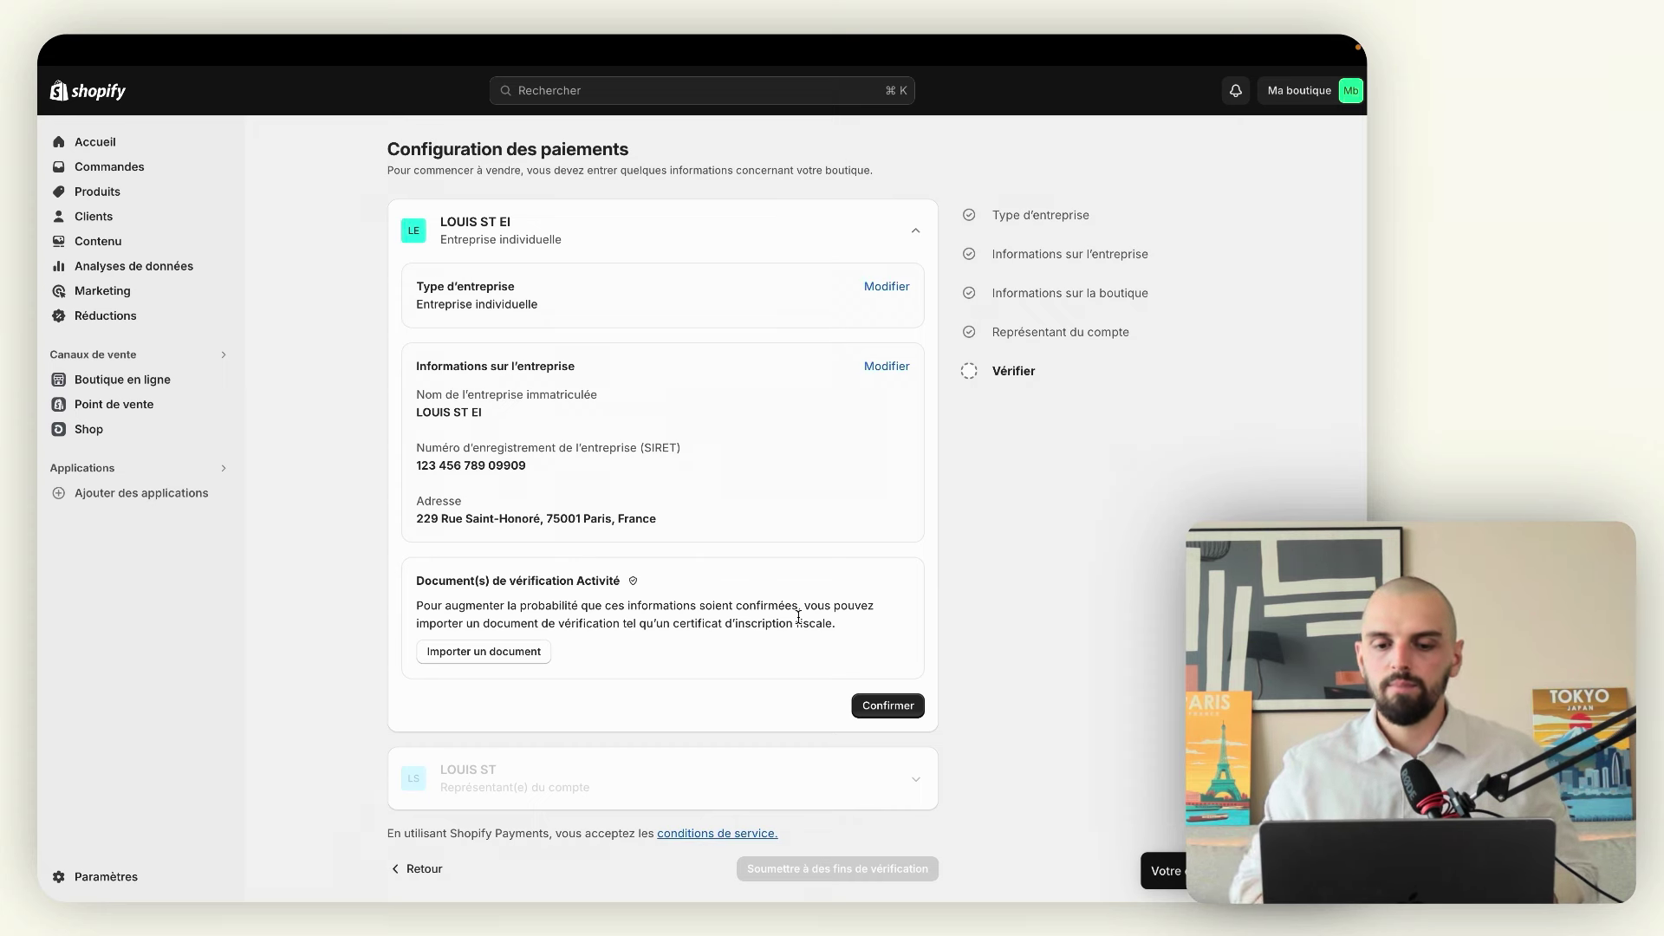
click(902, 710)
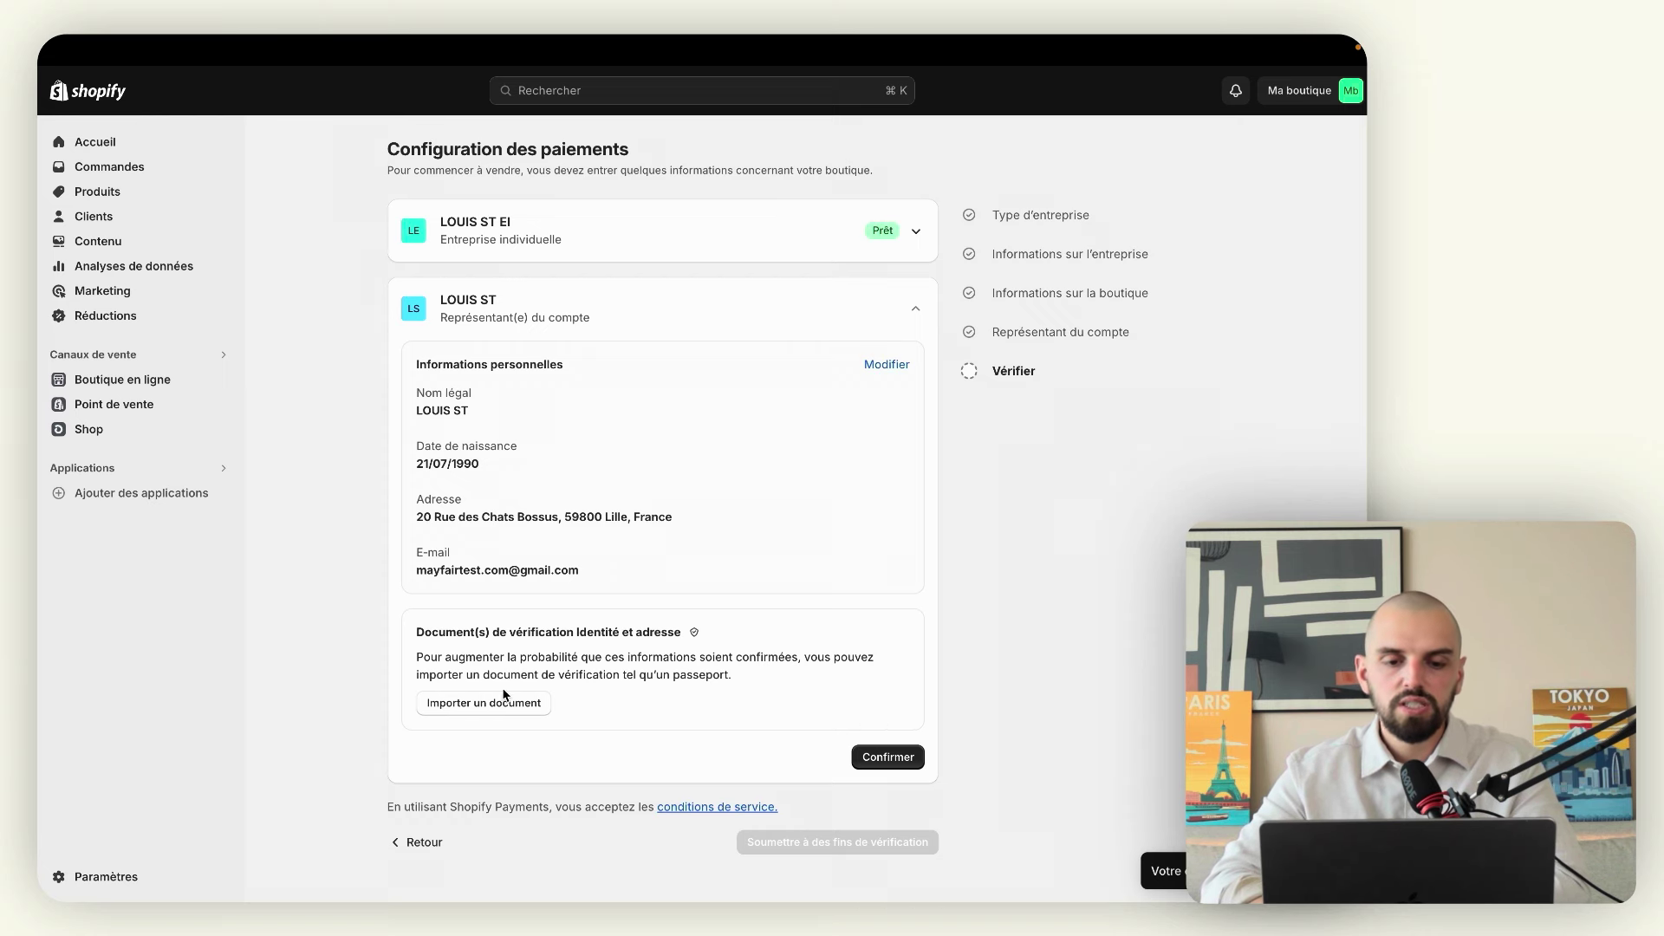
drag(461, 661, 669, 674)
click(671, 674)
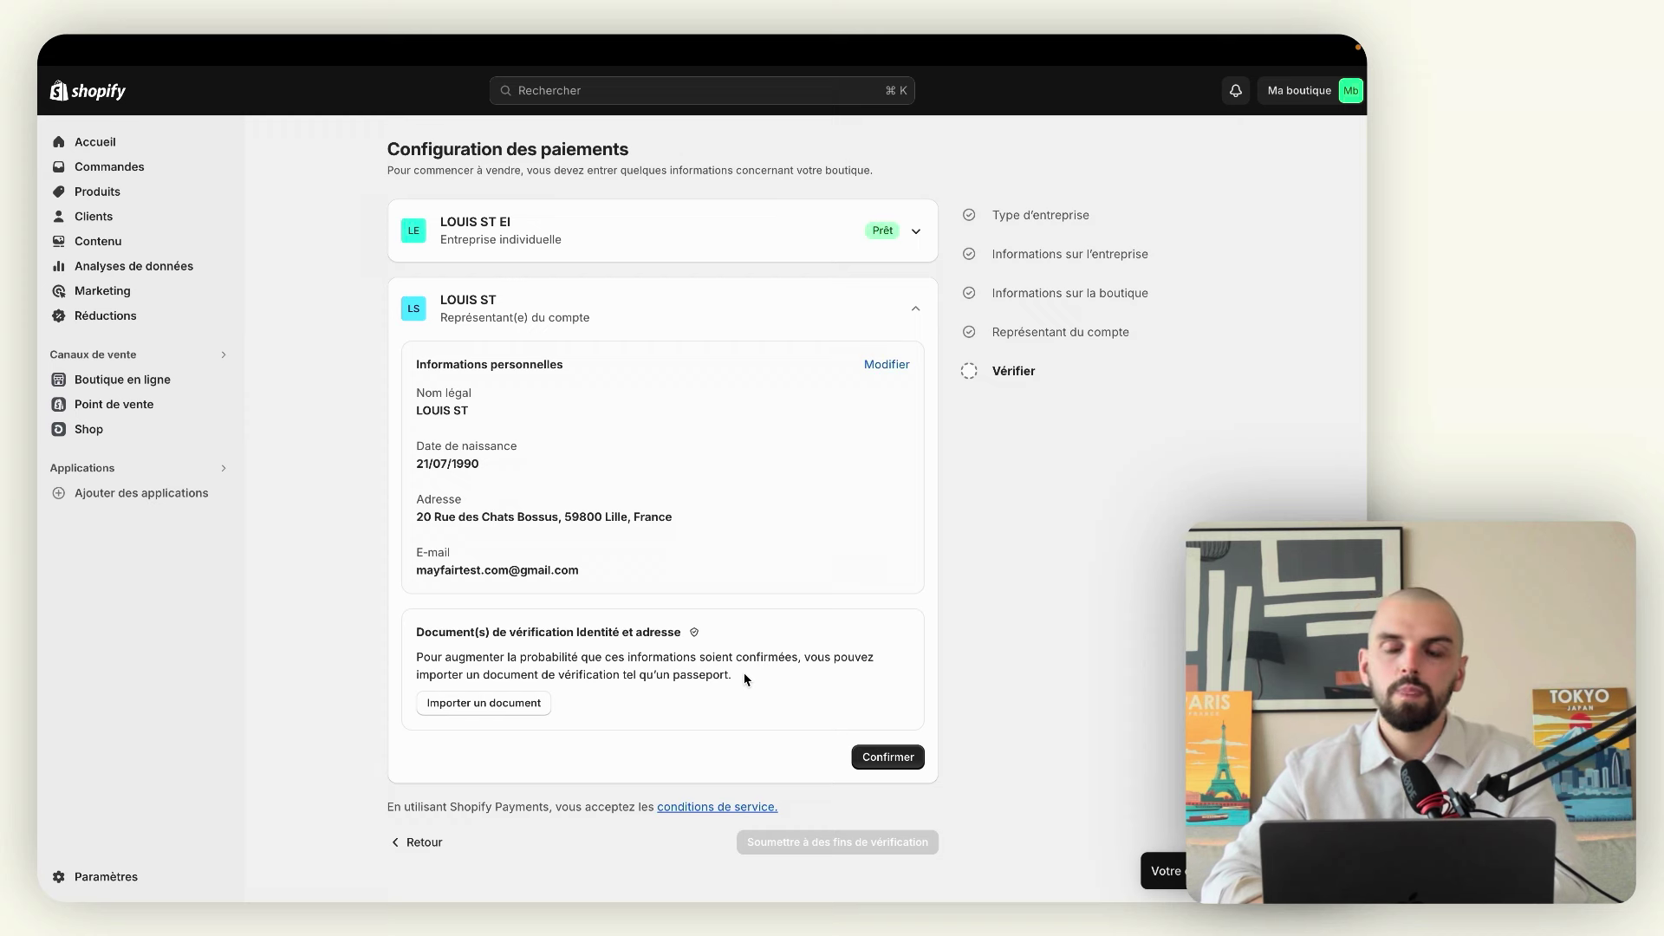
click(879, 756)
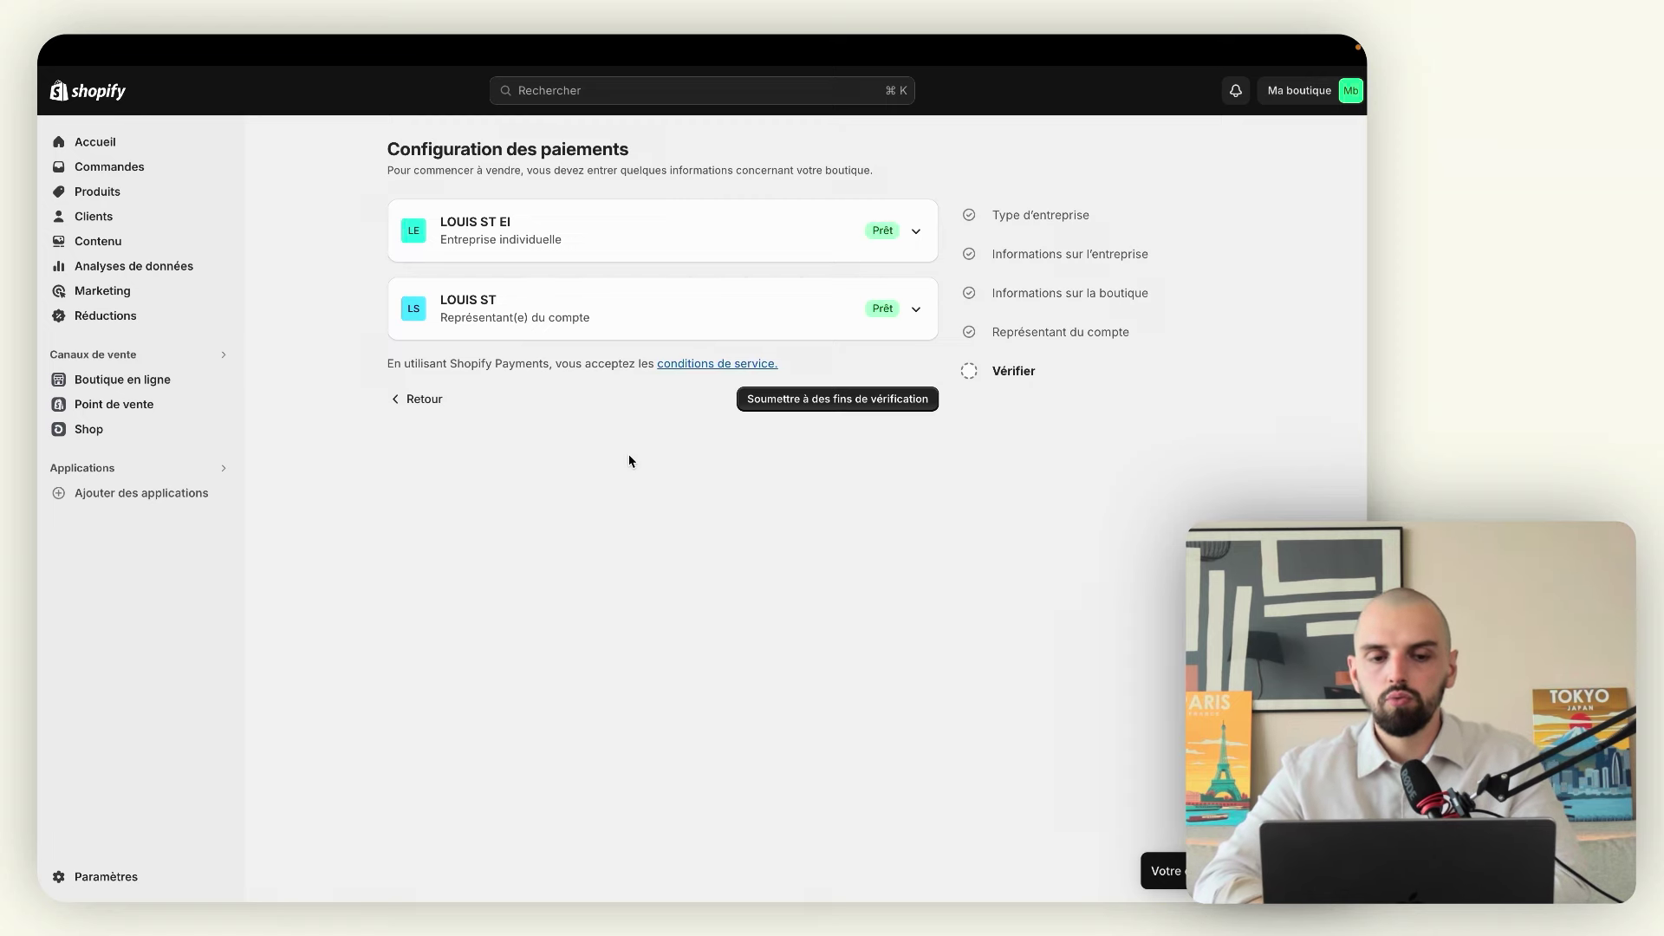
click(139, 878)
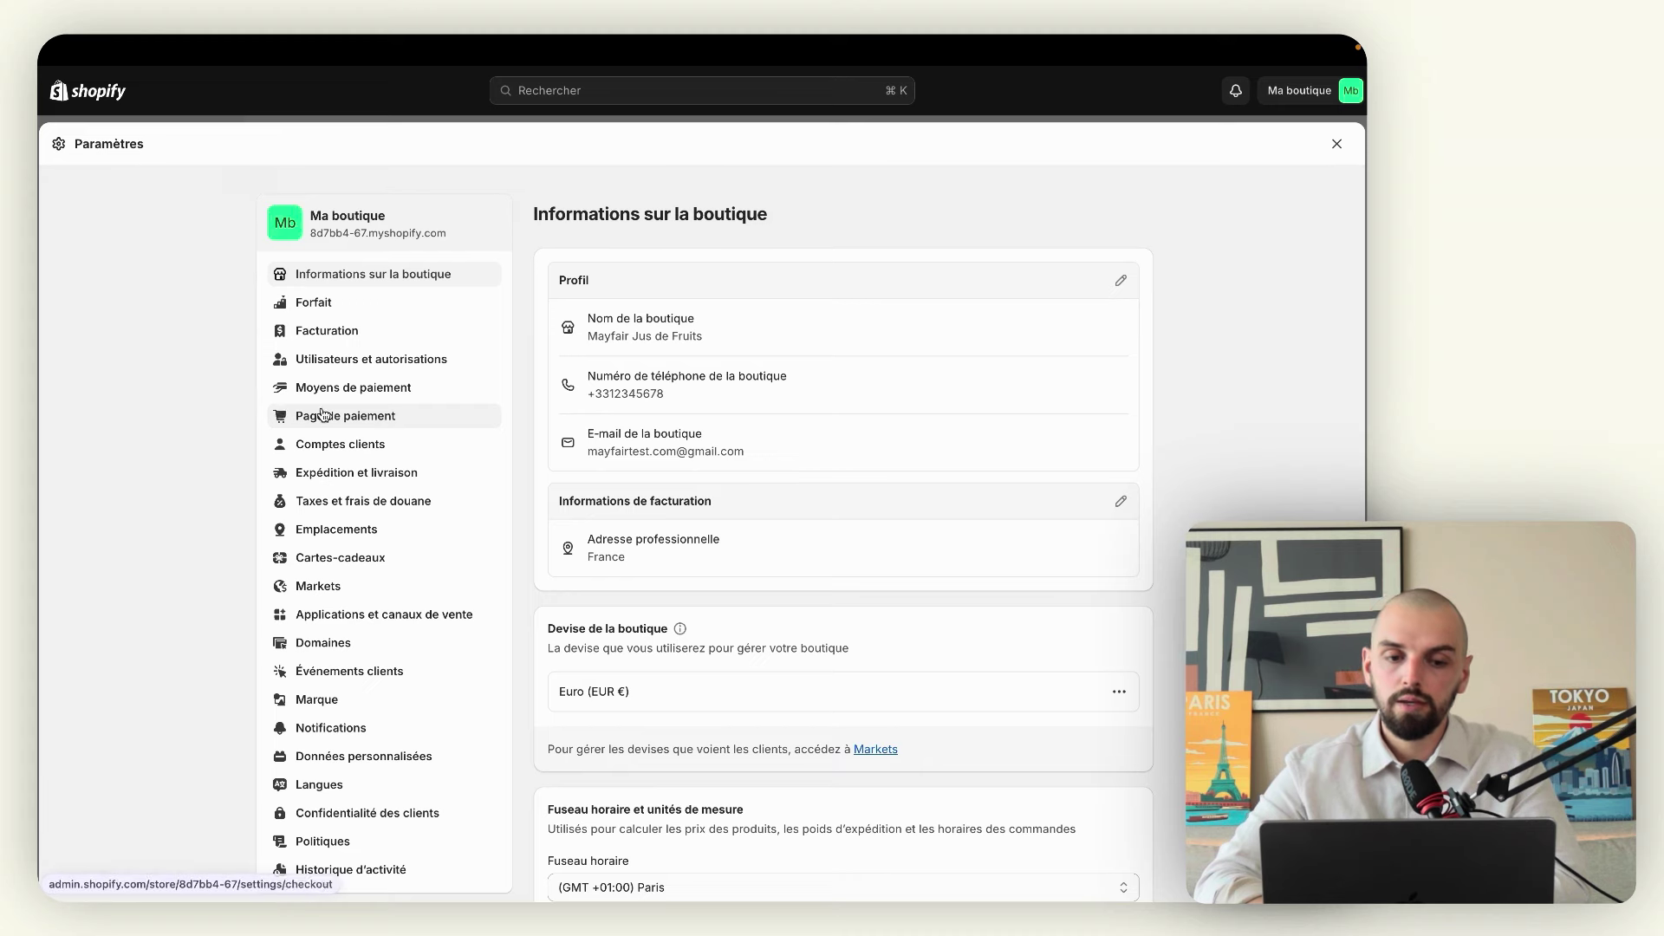
Go to Moyens de paiement and open the PayPal Express Checkout details
click(334, 391)
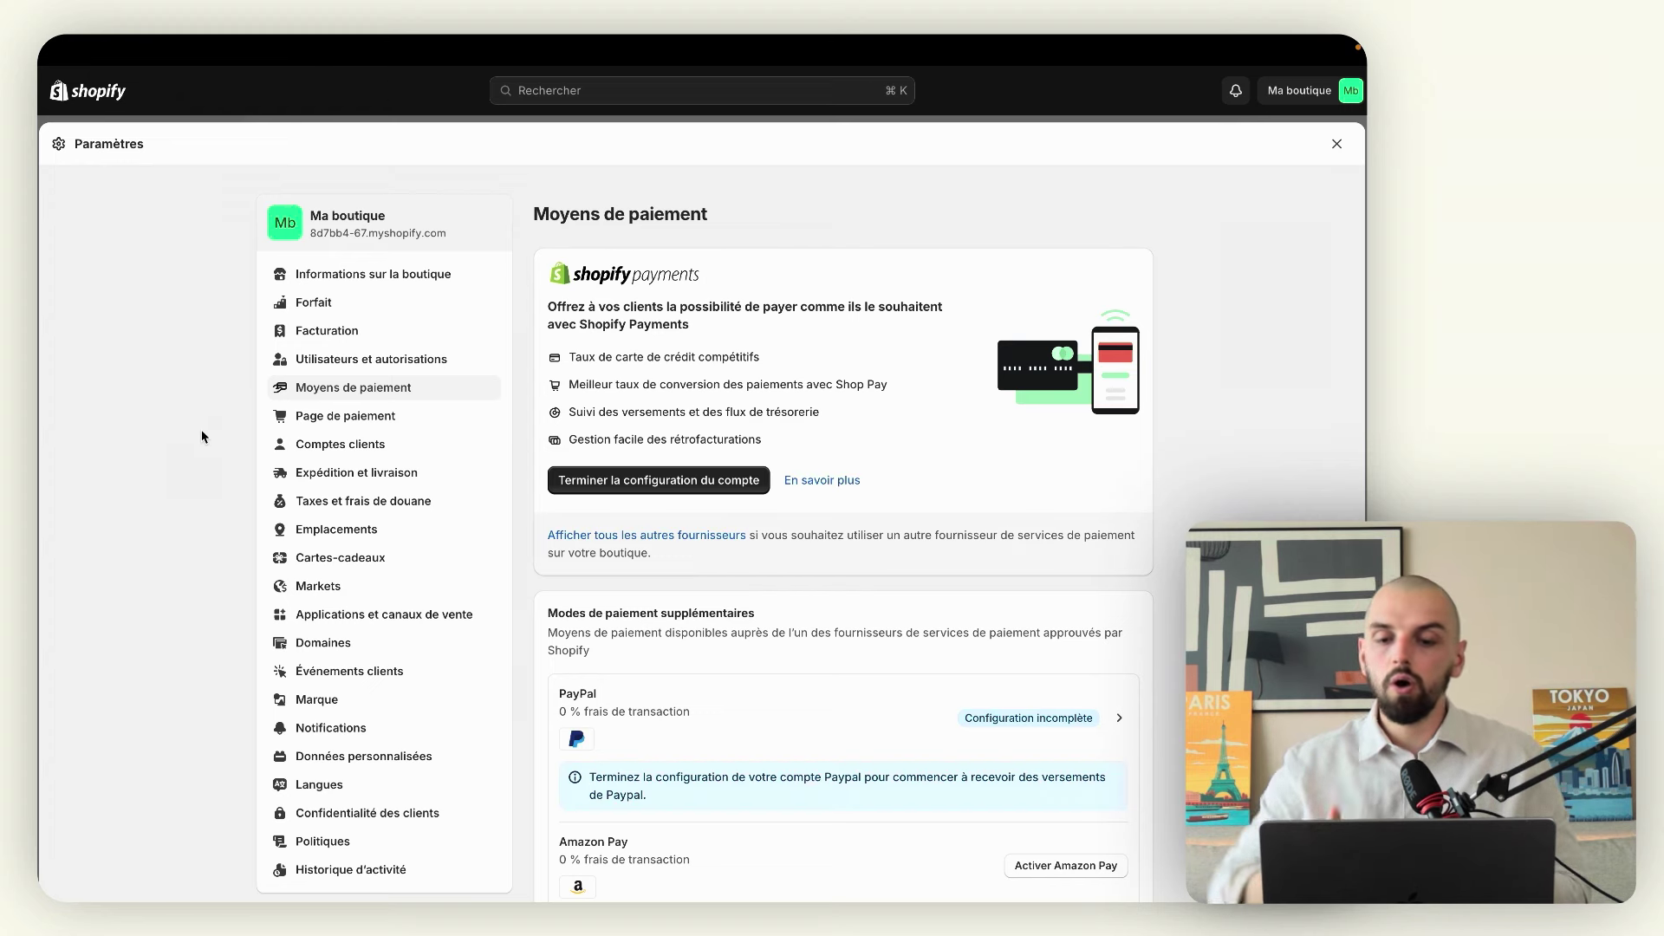
scroll(202, 436, down, 2)
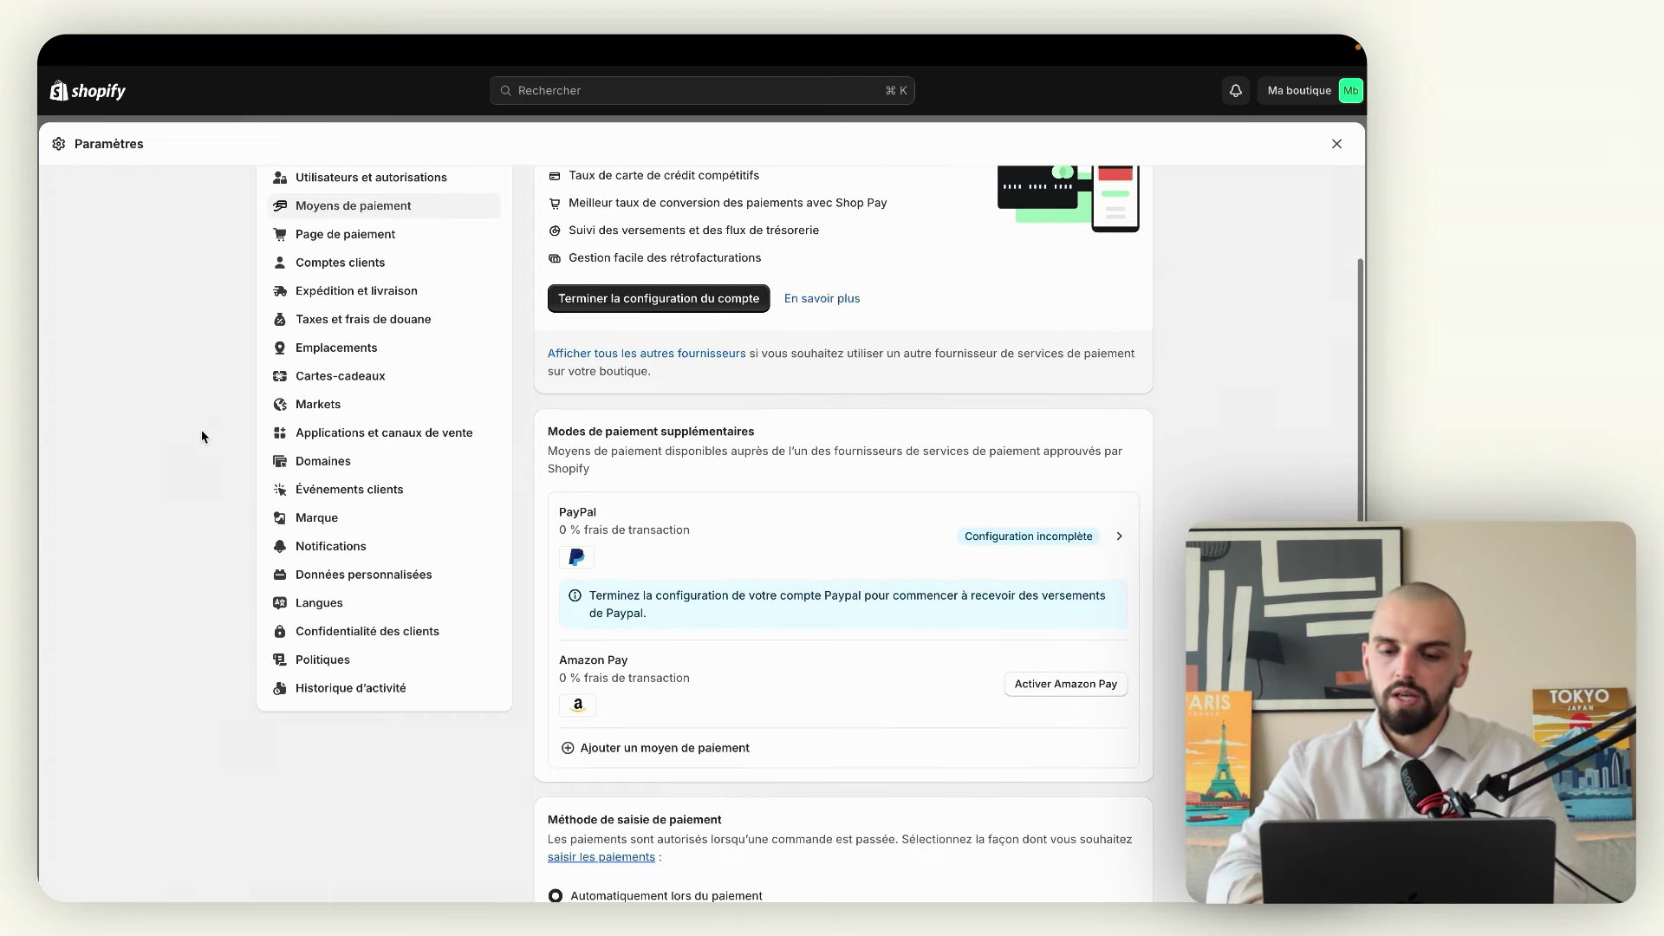
click(866, 574)
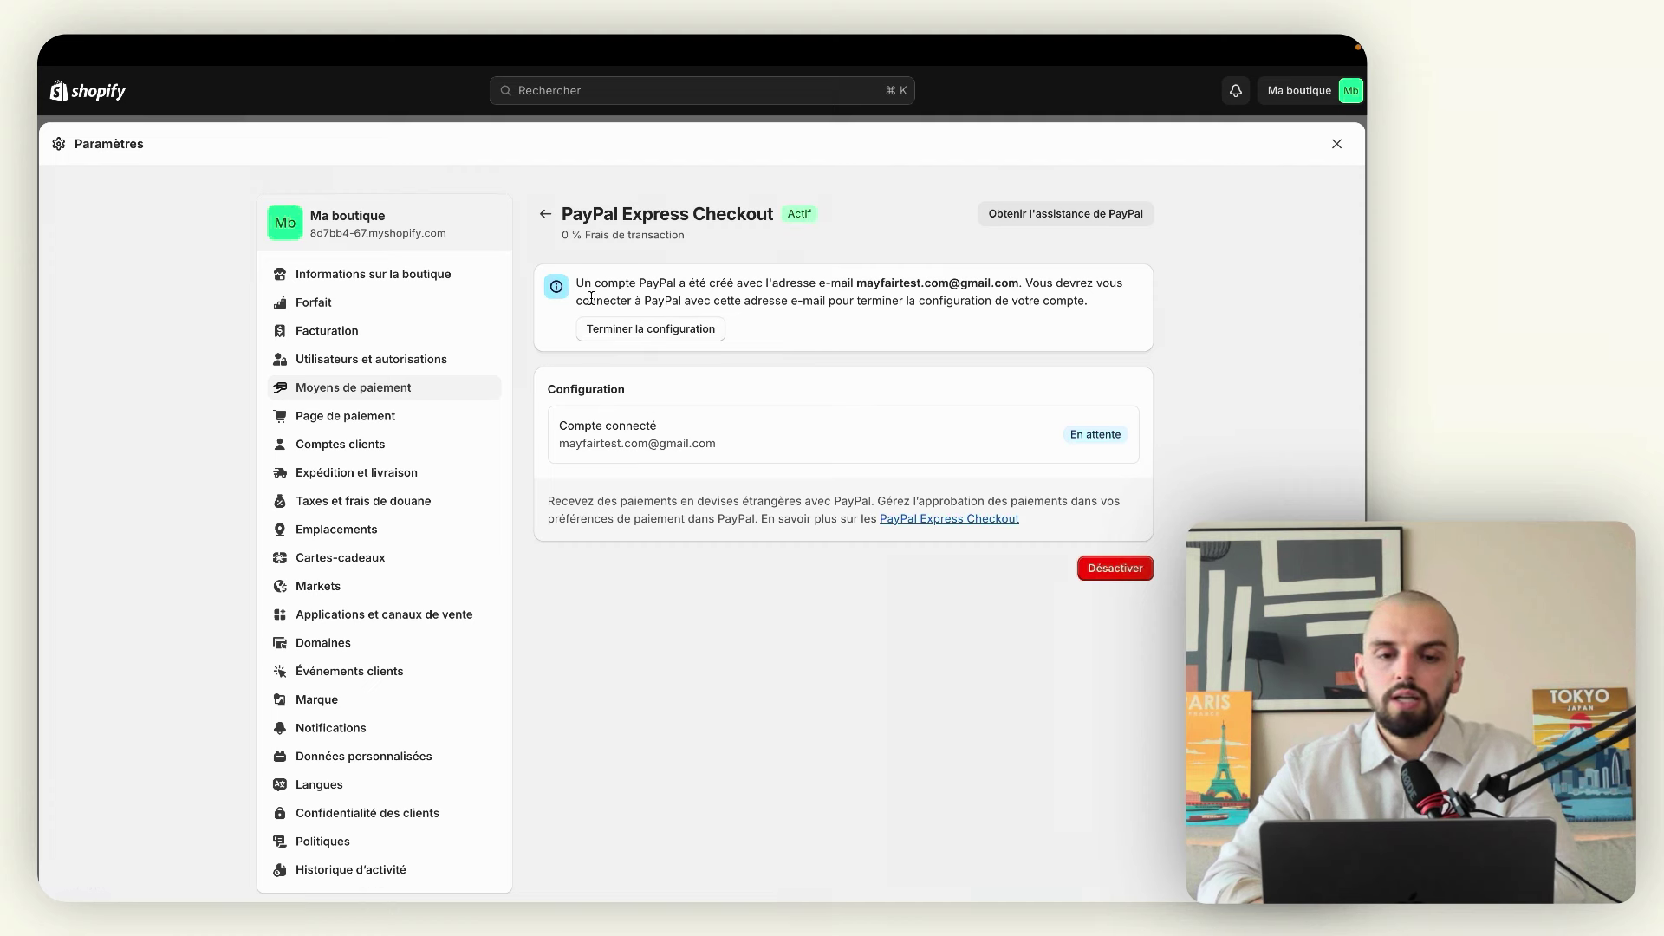
Highlight the PayPal account notice and the 0 % transaction fee
drag(576, 282, 1032, 283)
click(1025, 278)
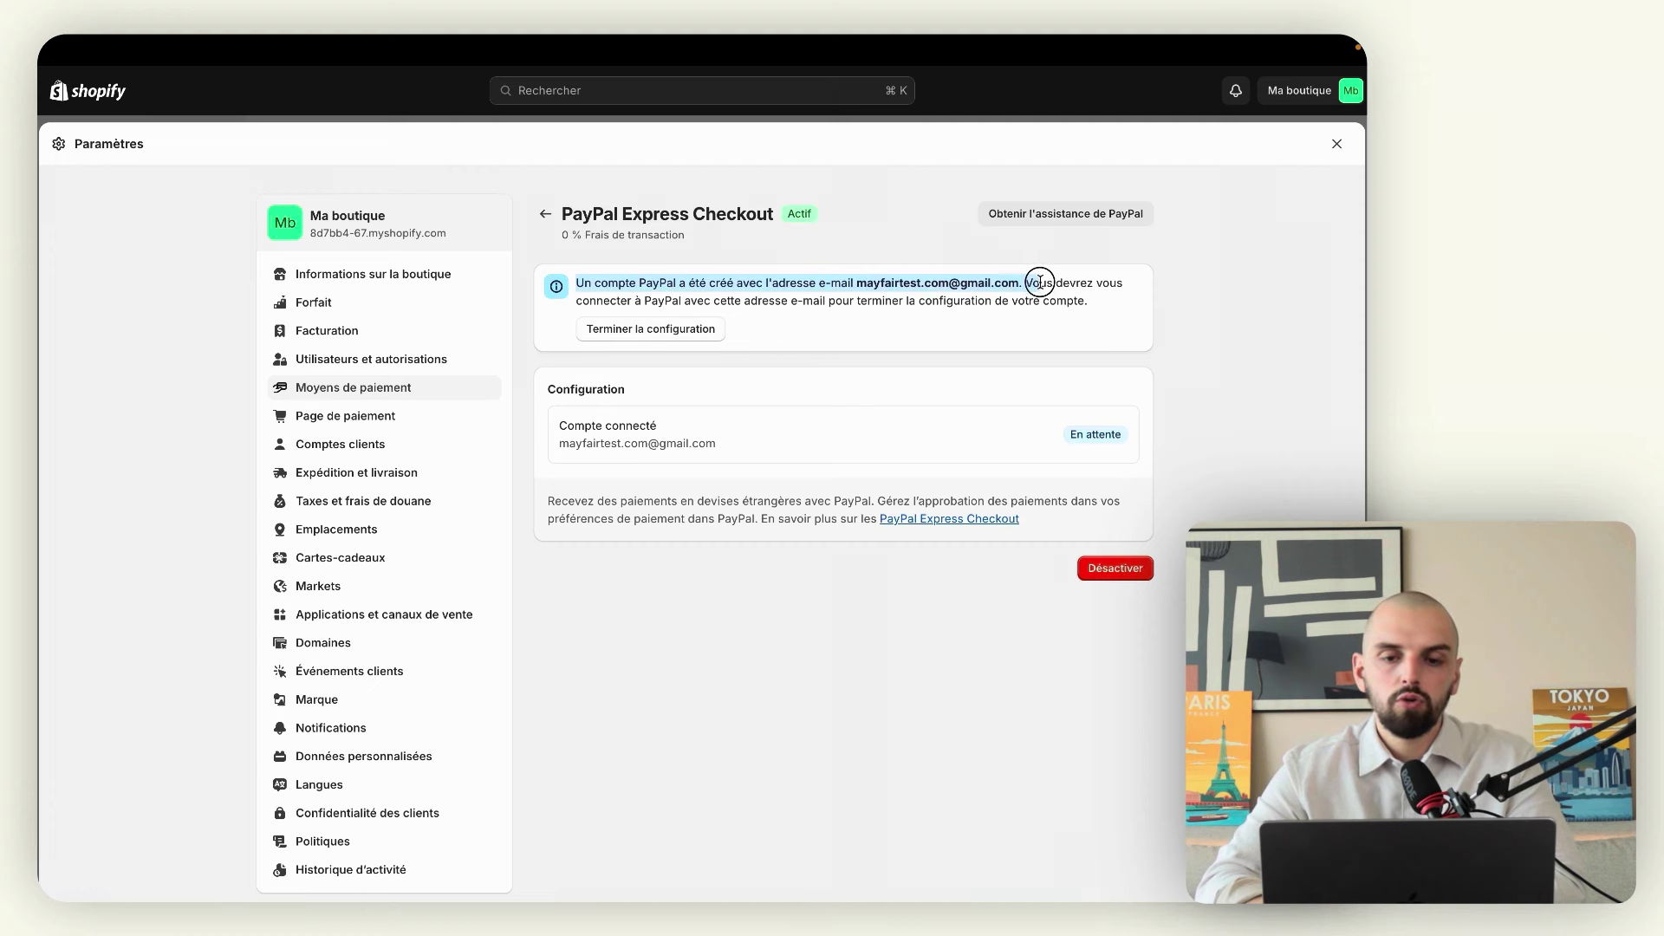
click(1032, 283)
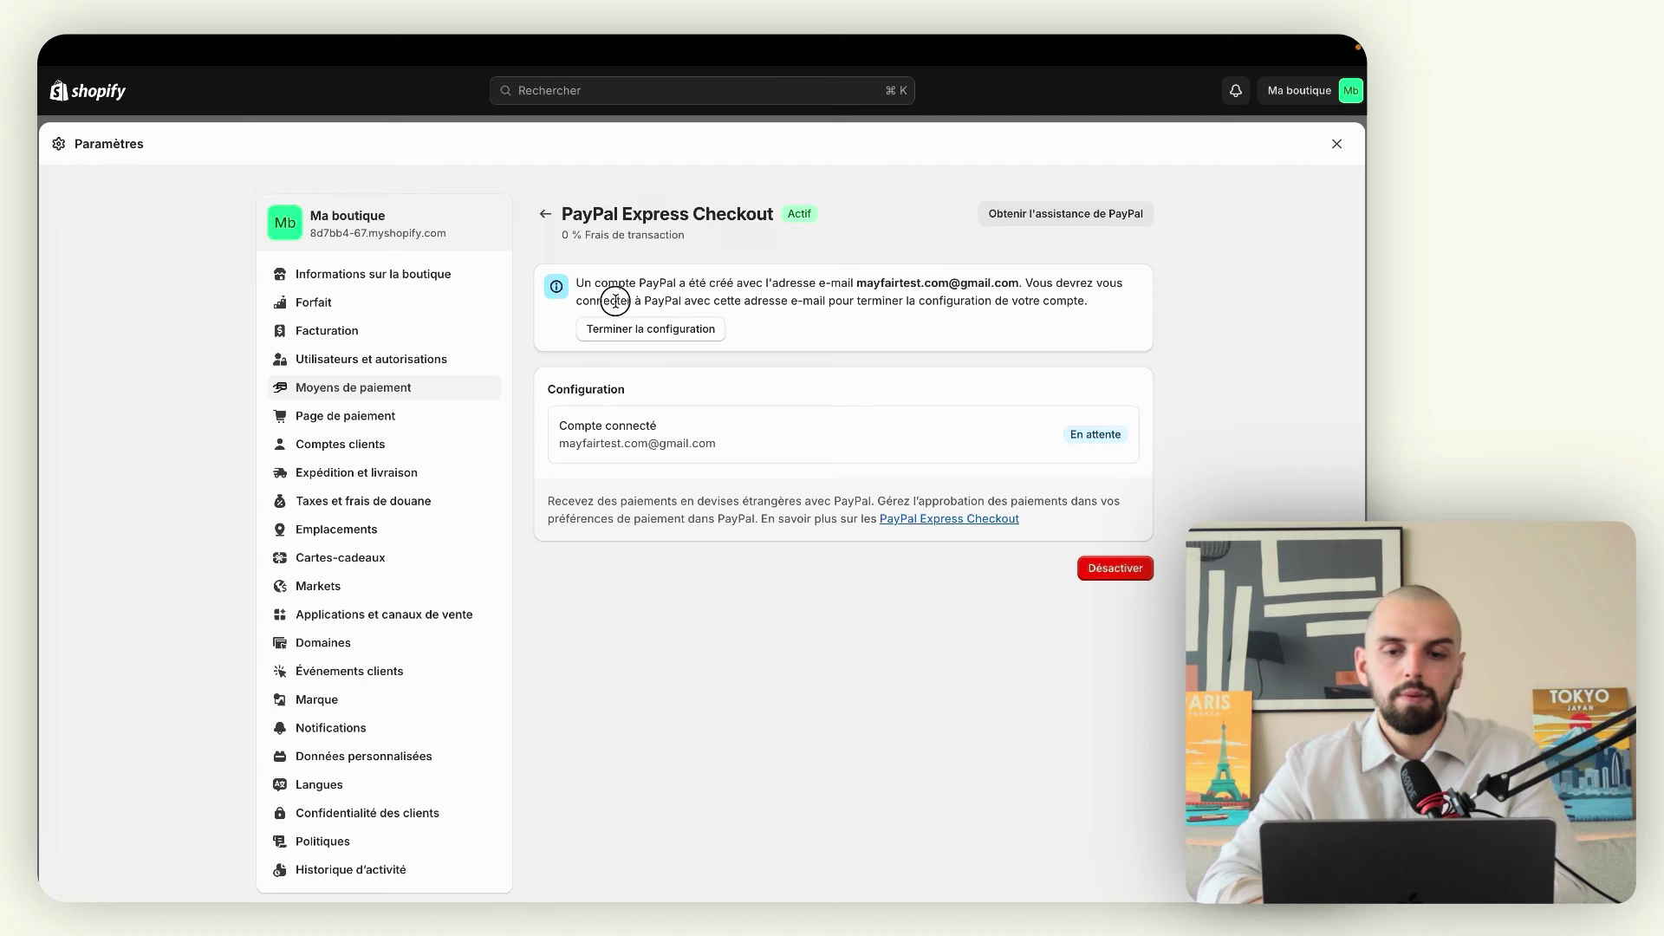
drag(611, 300, 901, 303)
click(897, 304)
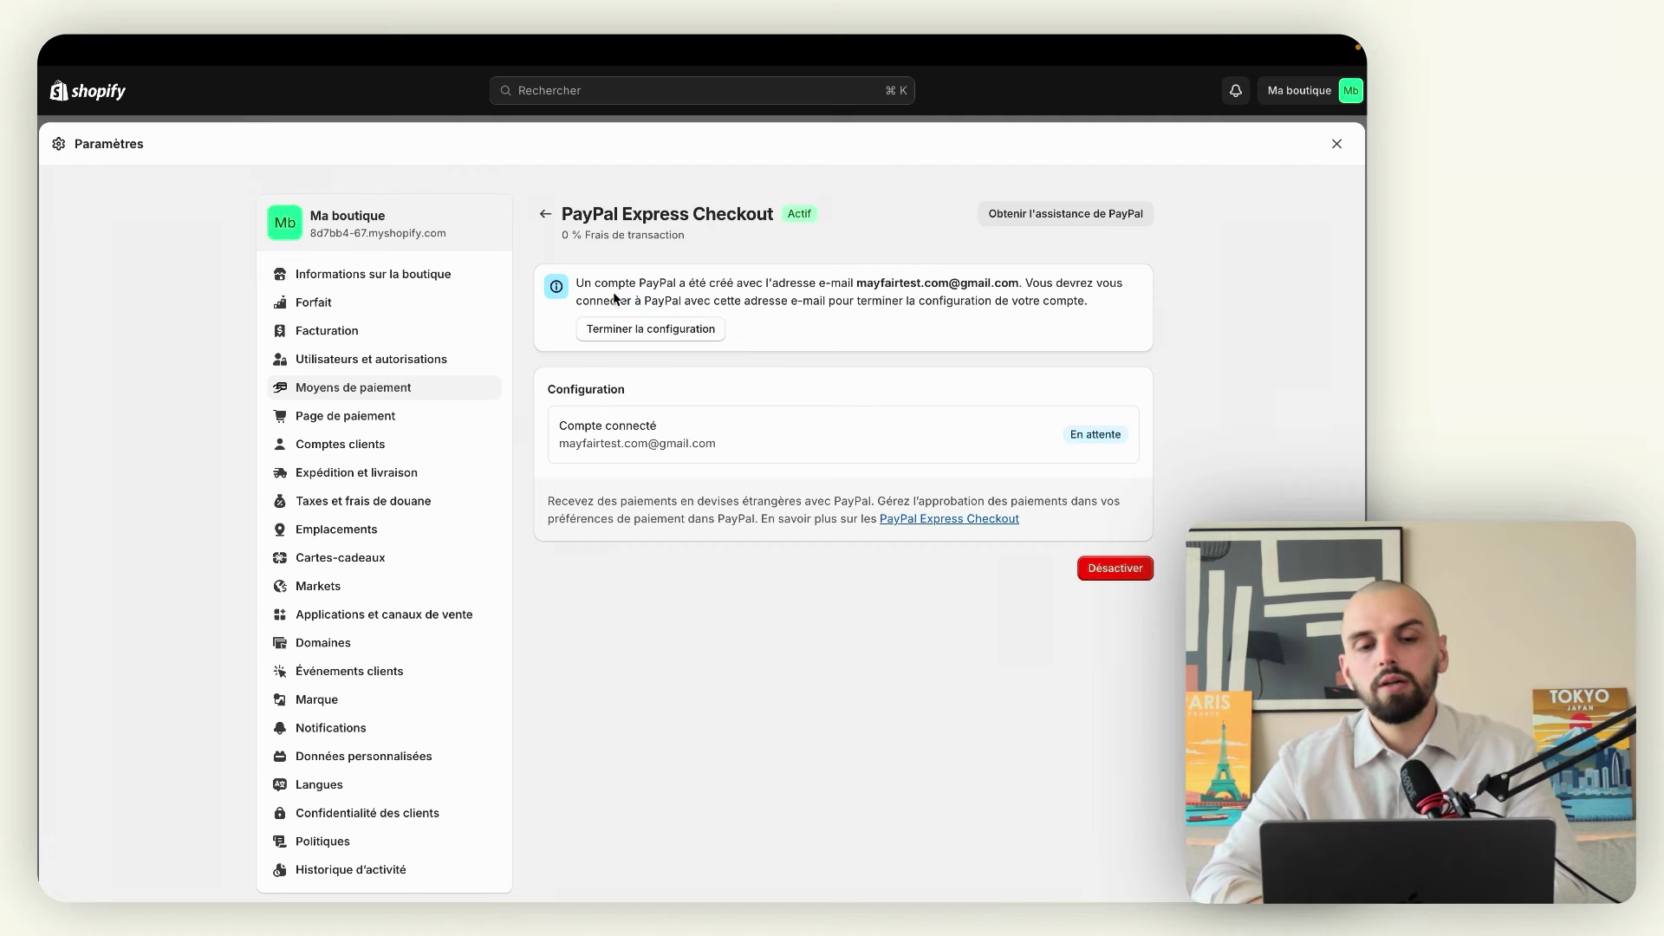
click(562, 240)
drag(561, 240, 689, 242)
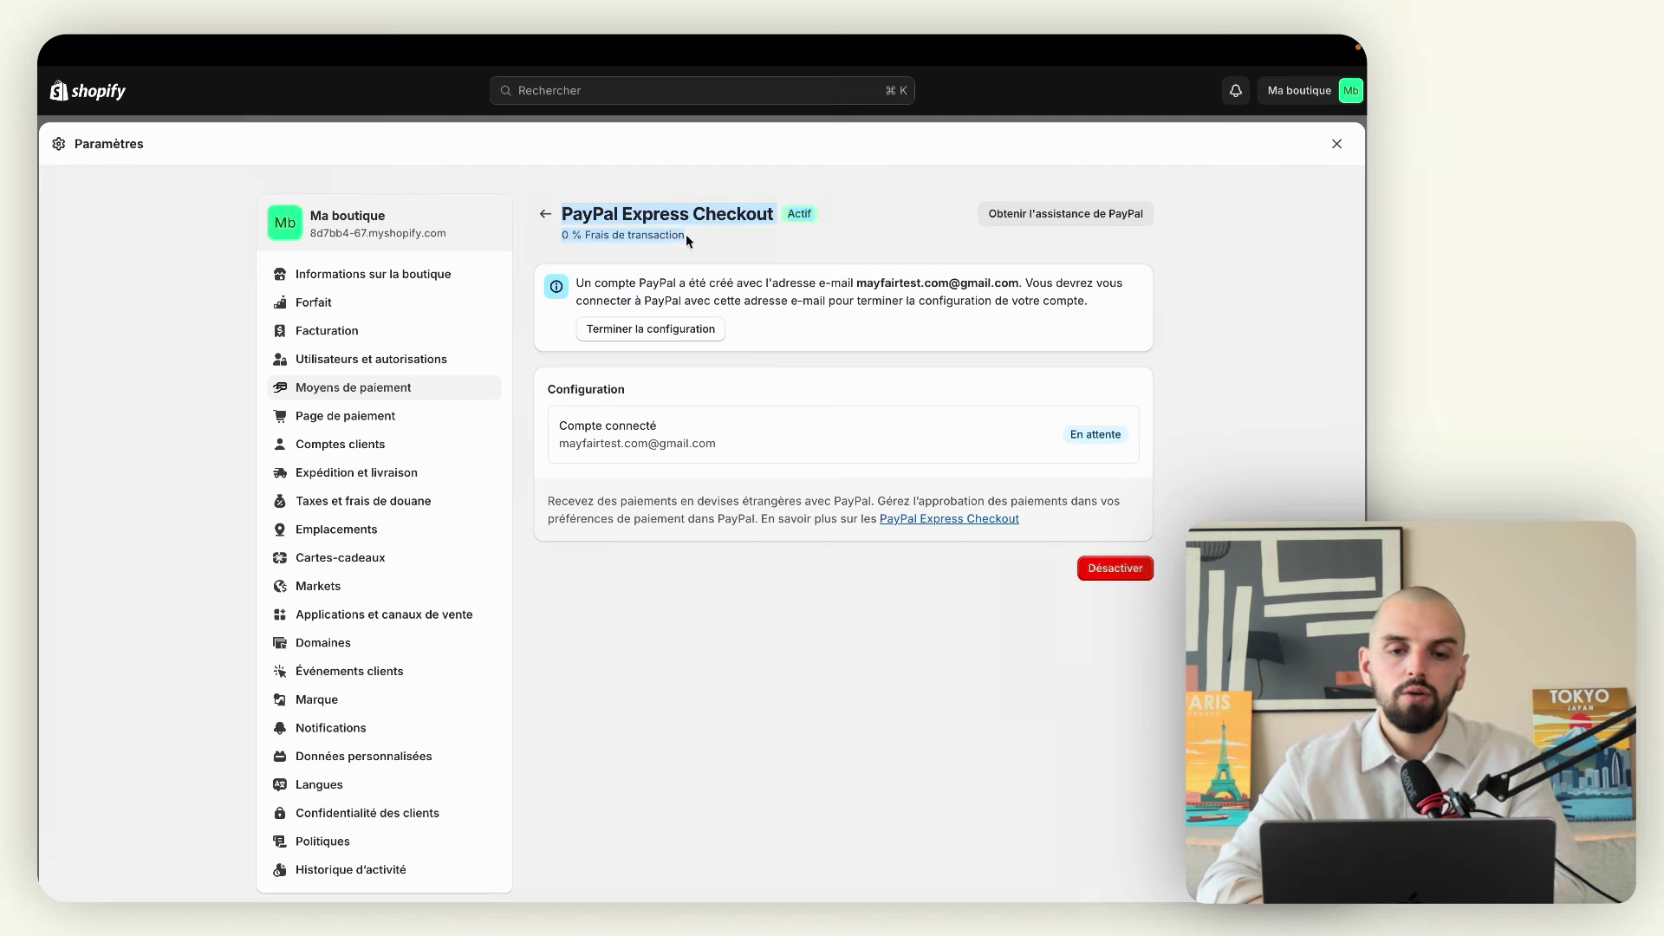
click(690, 242)
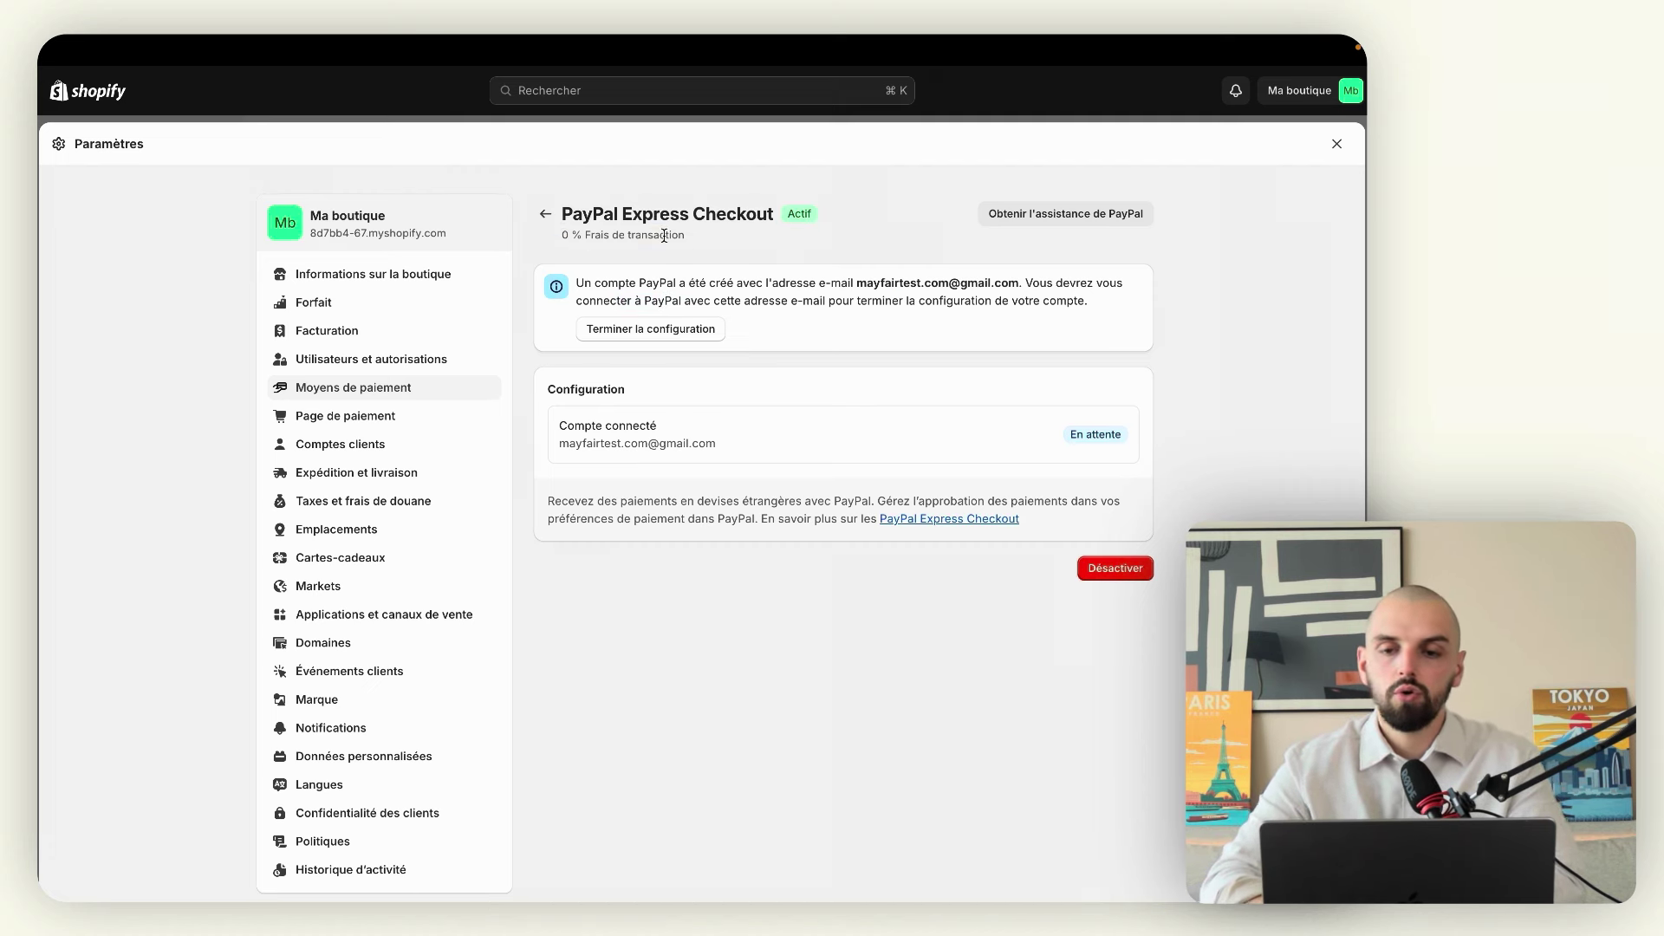
Return to the payment methods overview and show all third-party payment providers
click(546, 214)
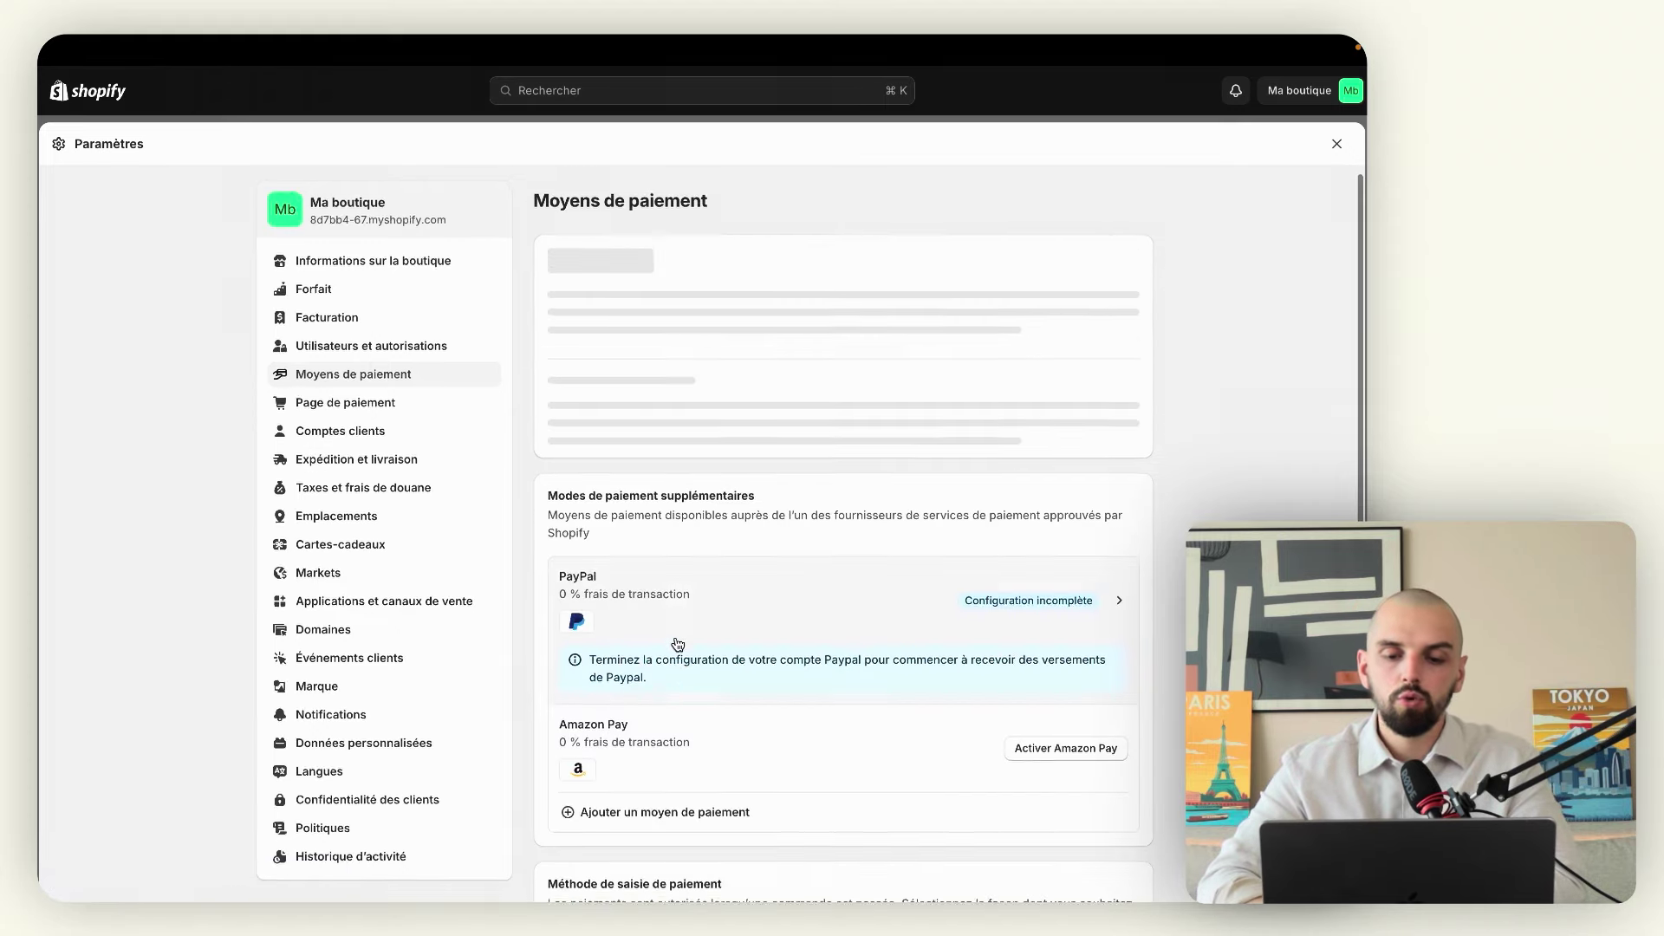
scroll(678, 643, down, 5)
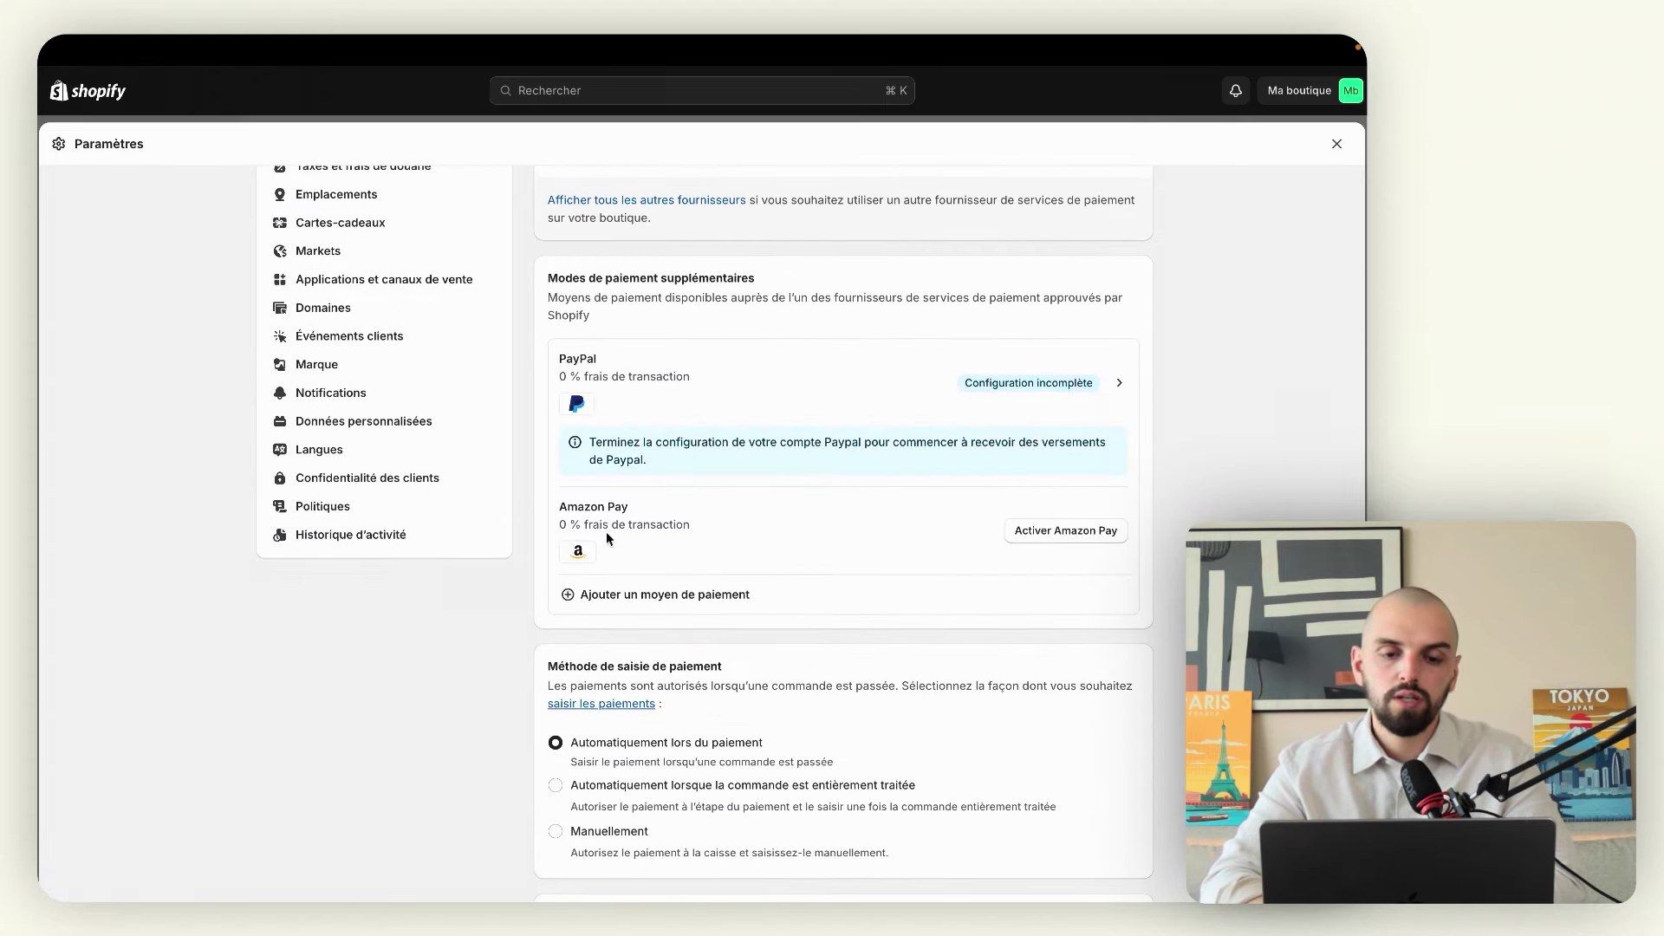
scroll(640, 591, up, 5)
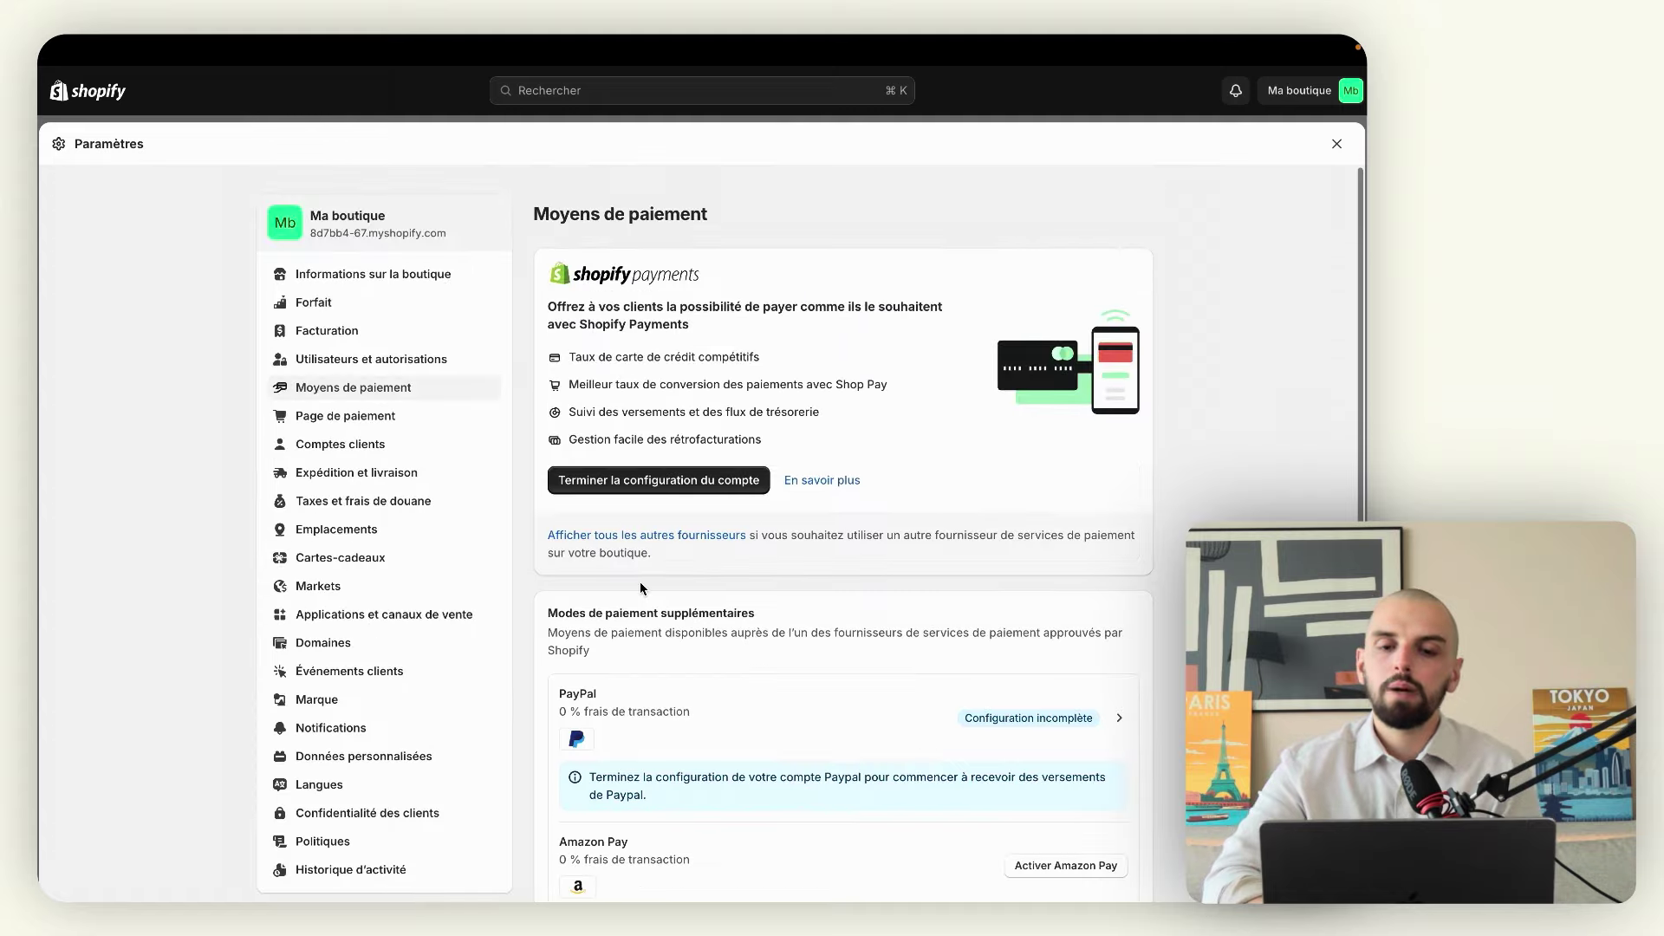
click(710, 538)
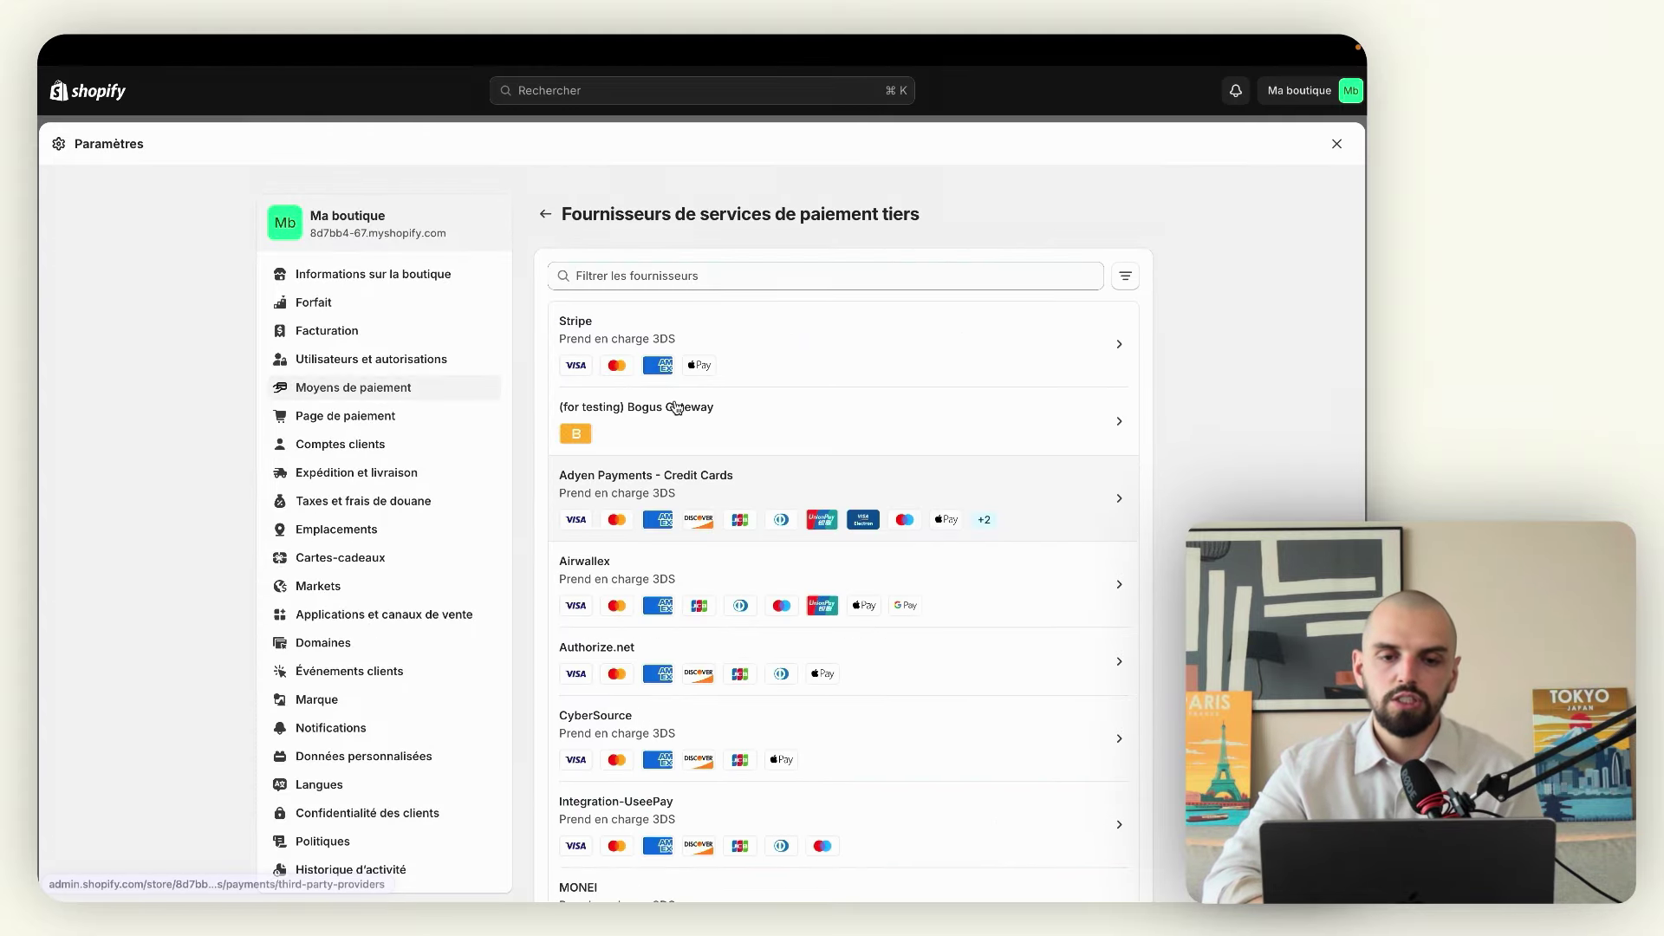
Browse the third-party provider list, then go back to the payment methods overview
scroll(673, 344, down, 5)
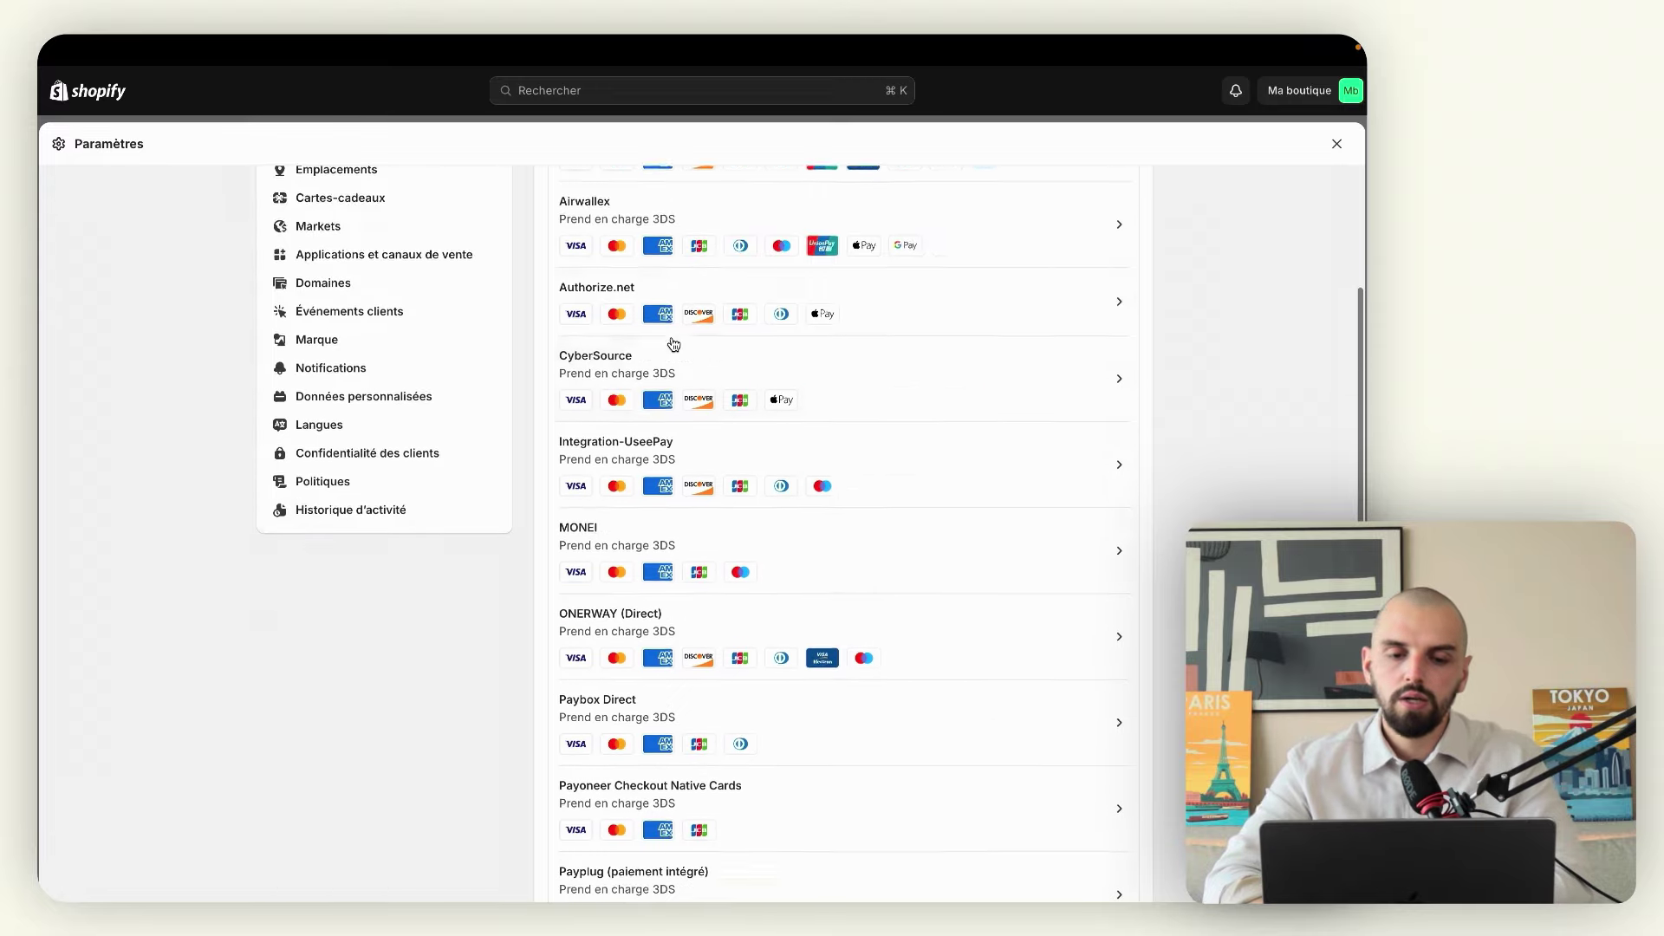
scroll(673, 344, down, 15)
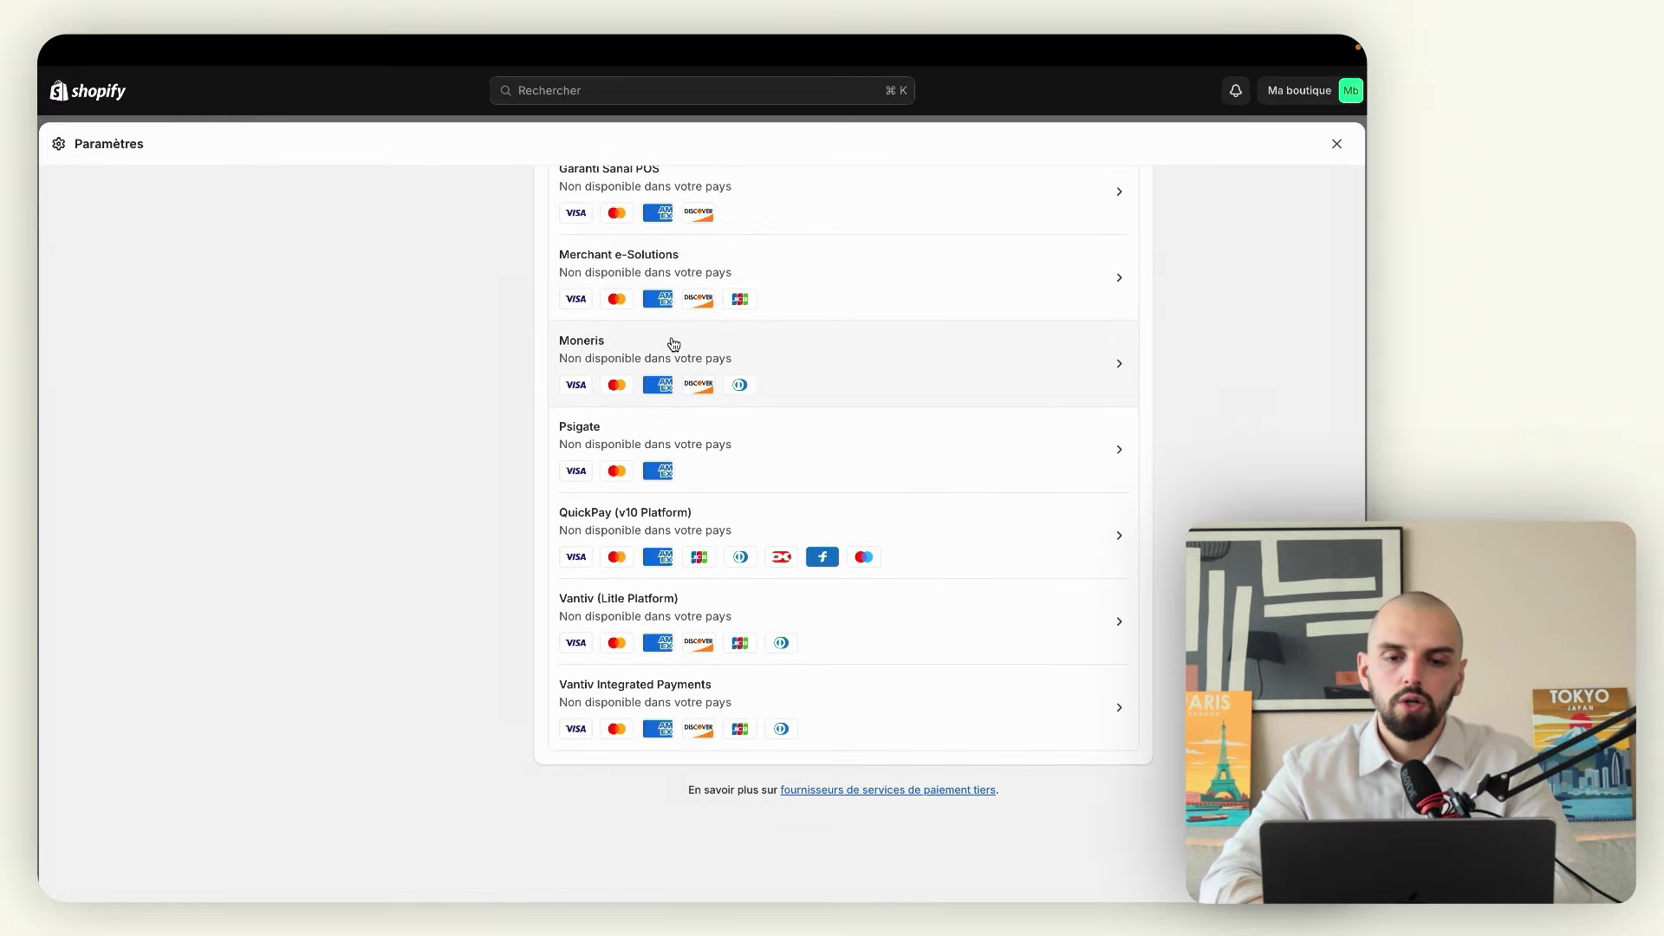
scroll(674, 344, up, 10)
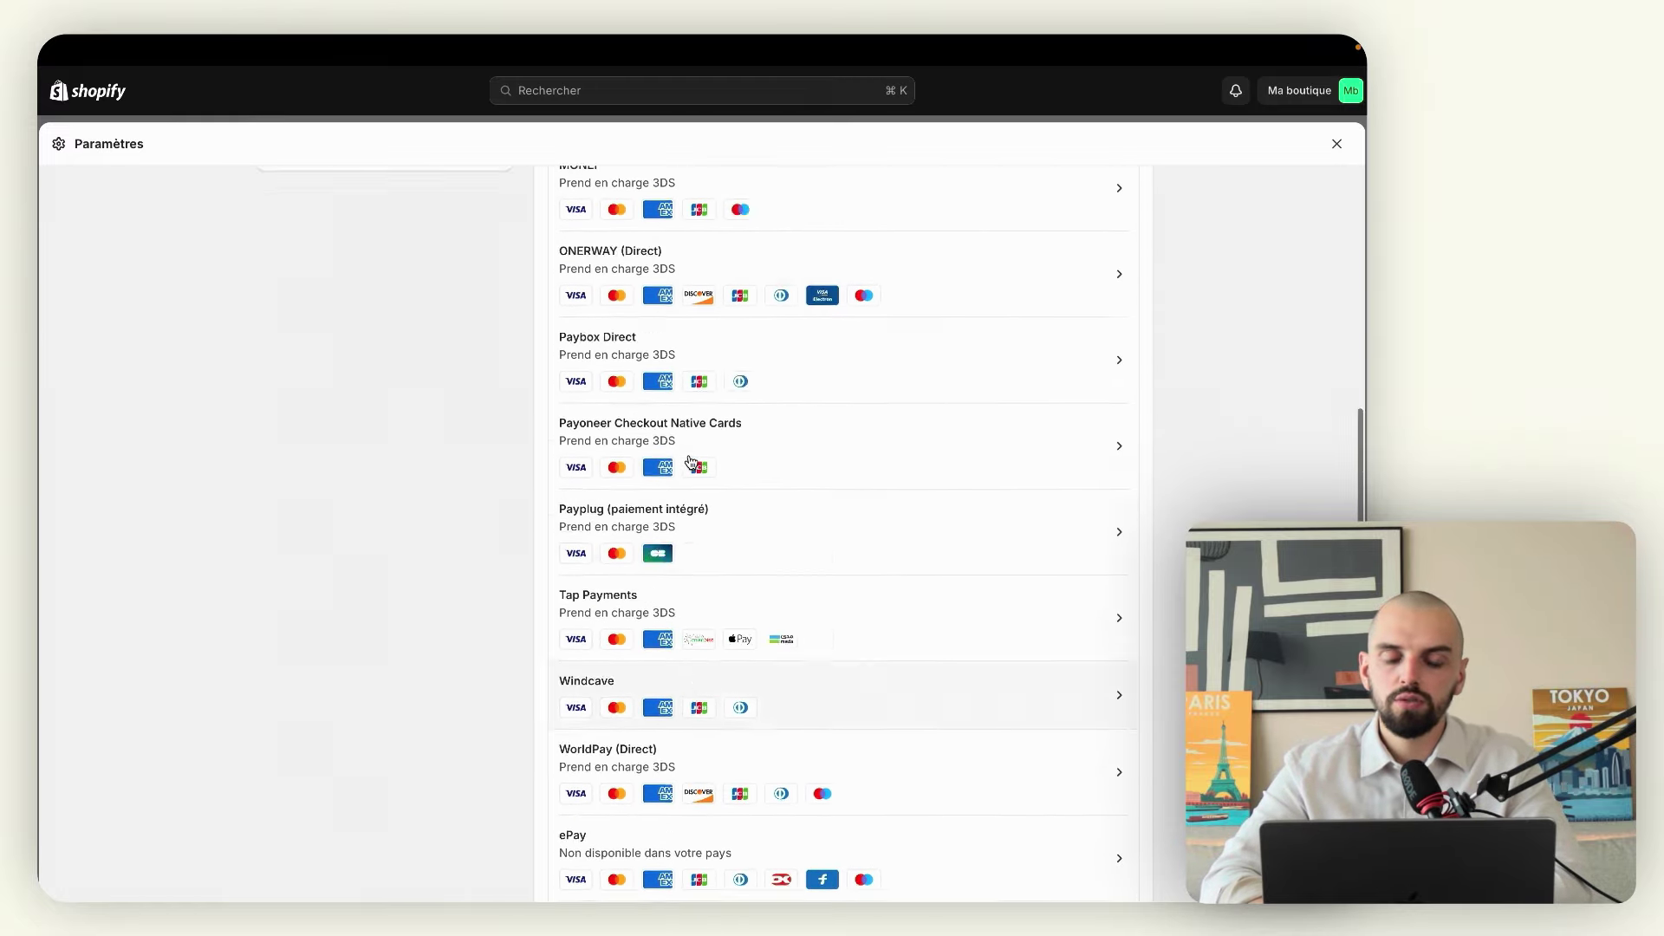
scroll(691, 462, up, 8)
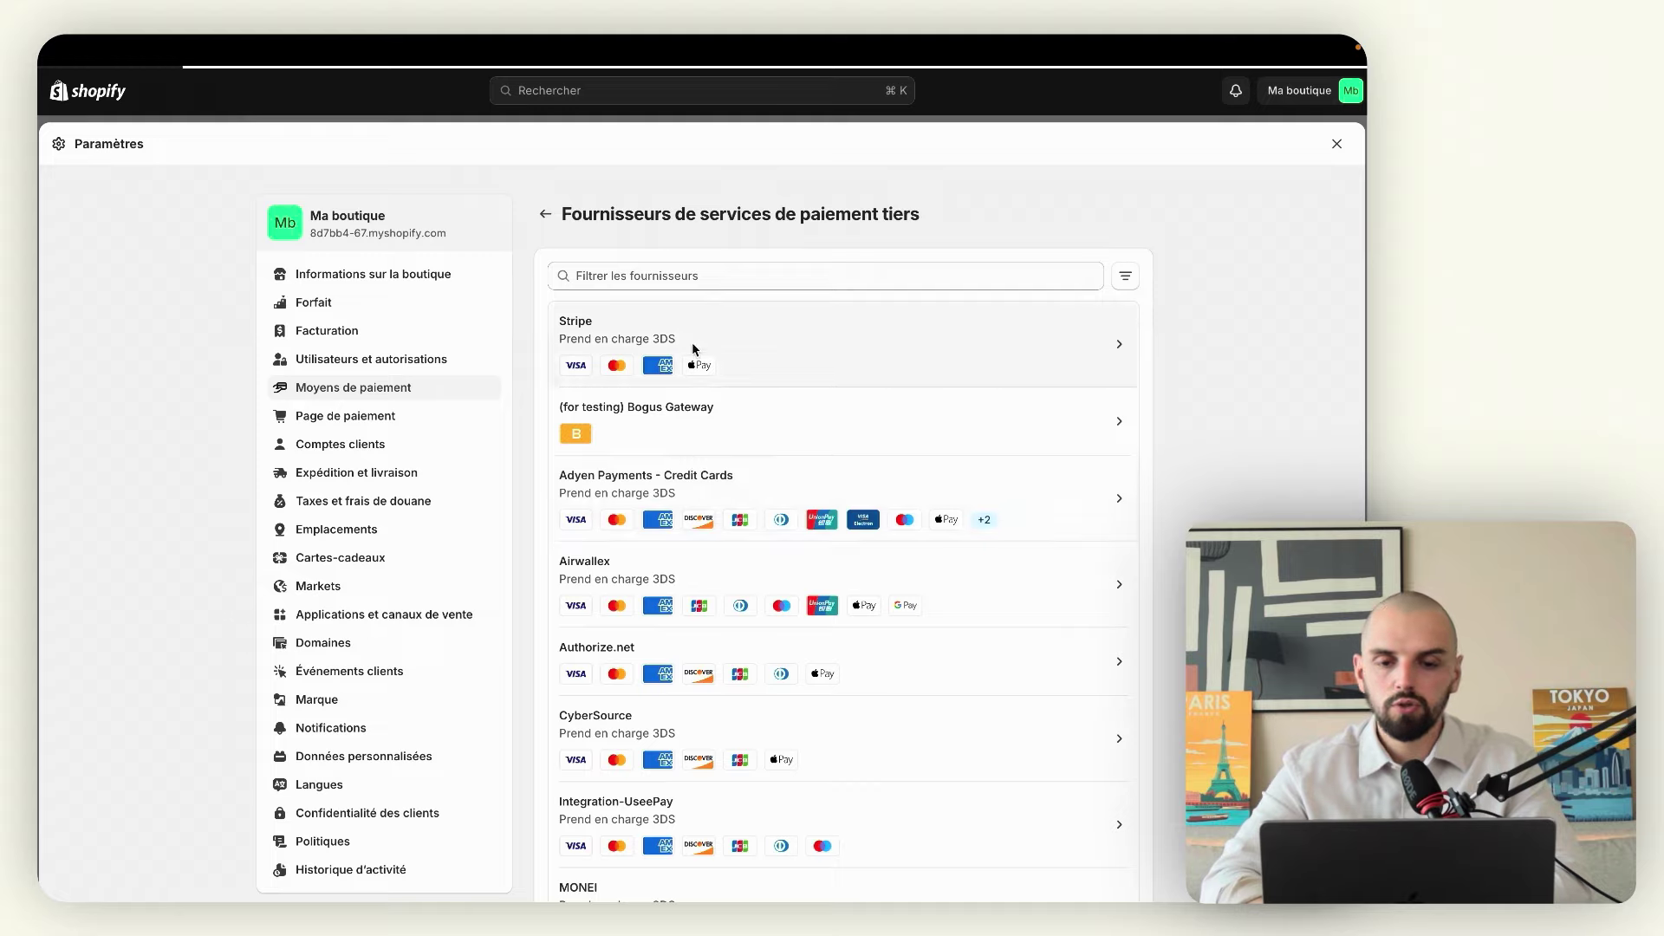
key(super+bracketleft)
key(ctrl+Right)
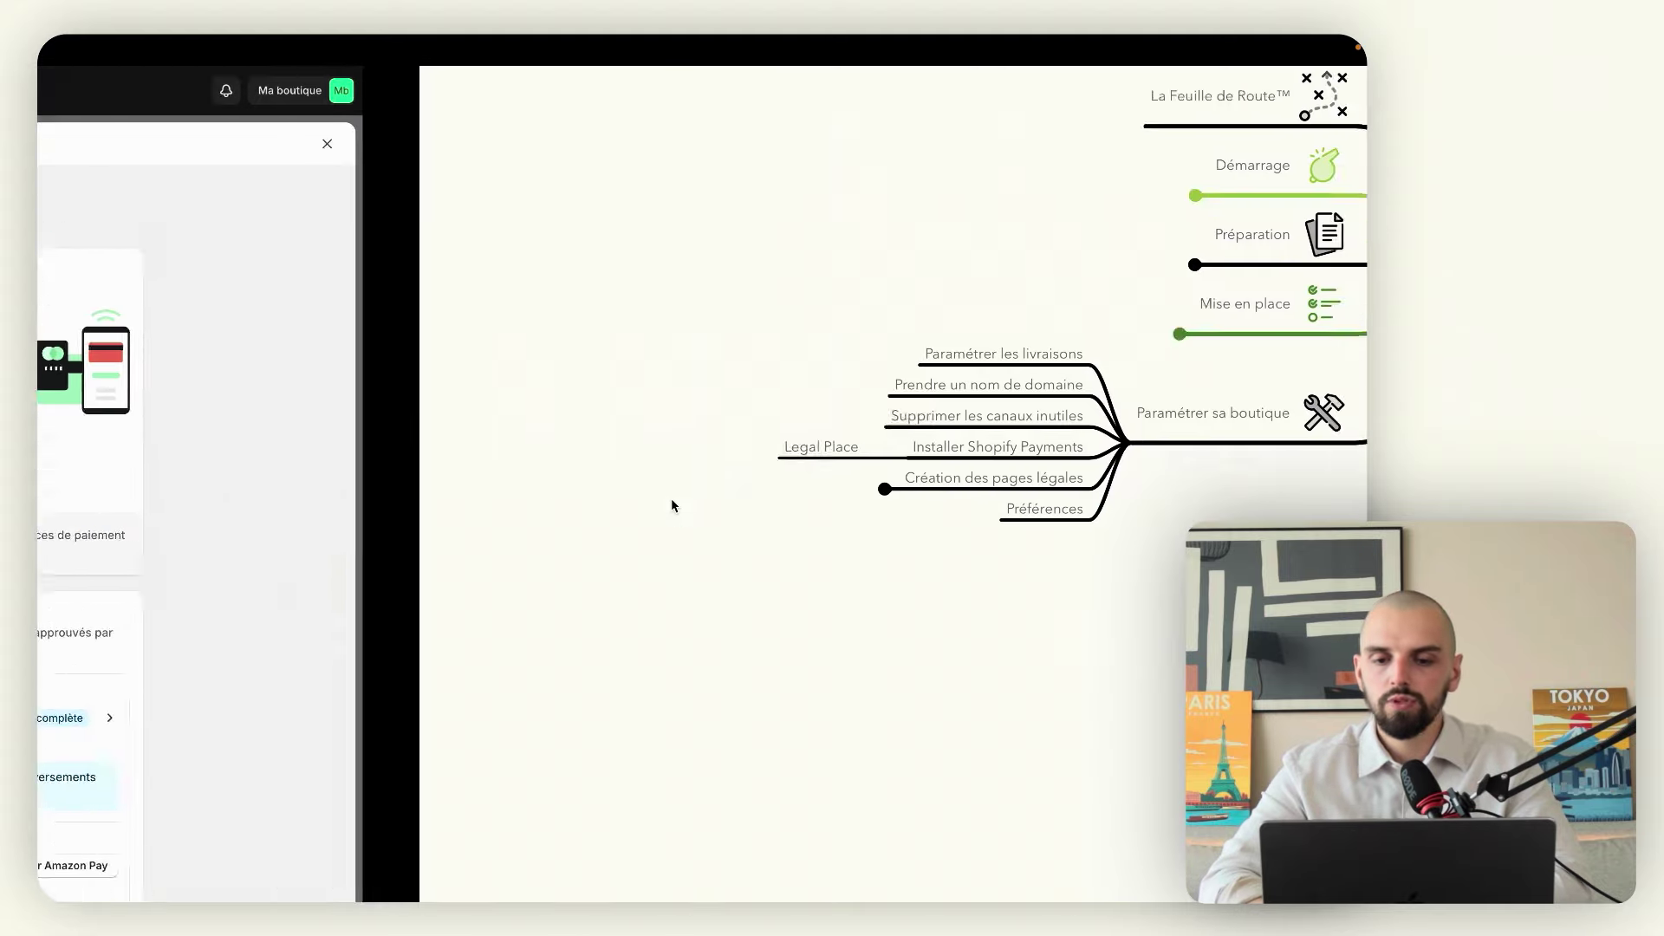
key(ctrl+Left)
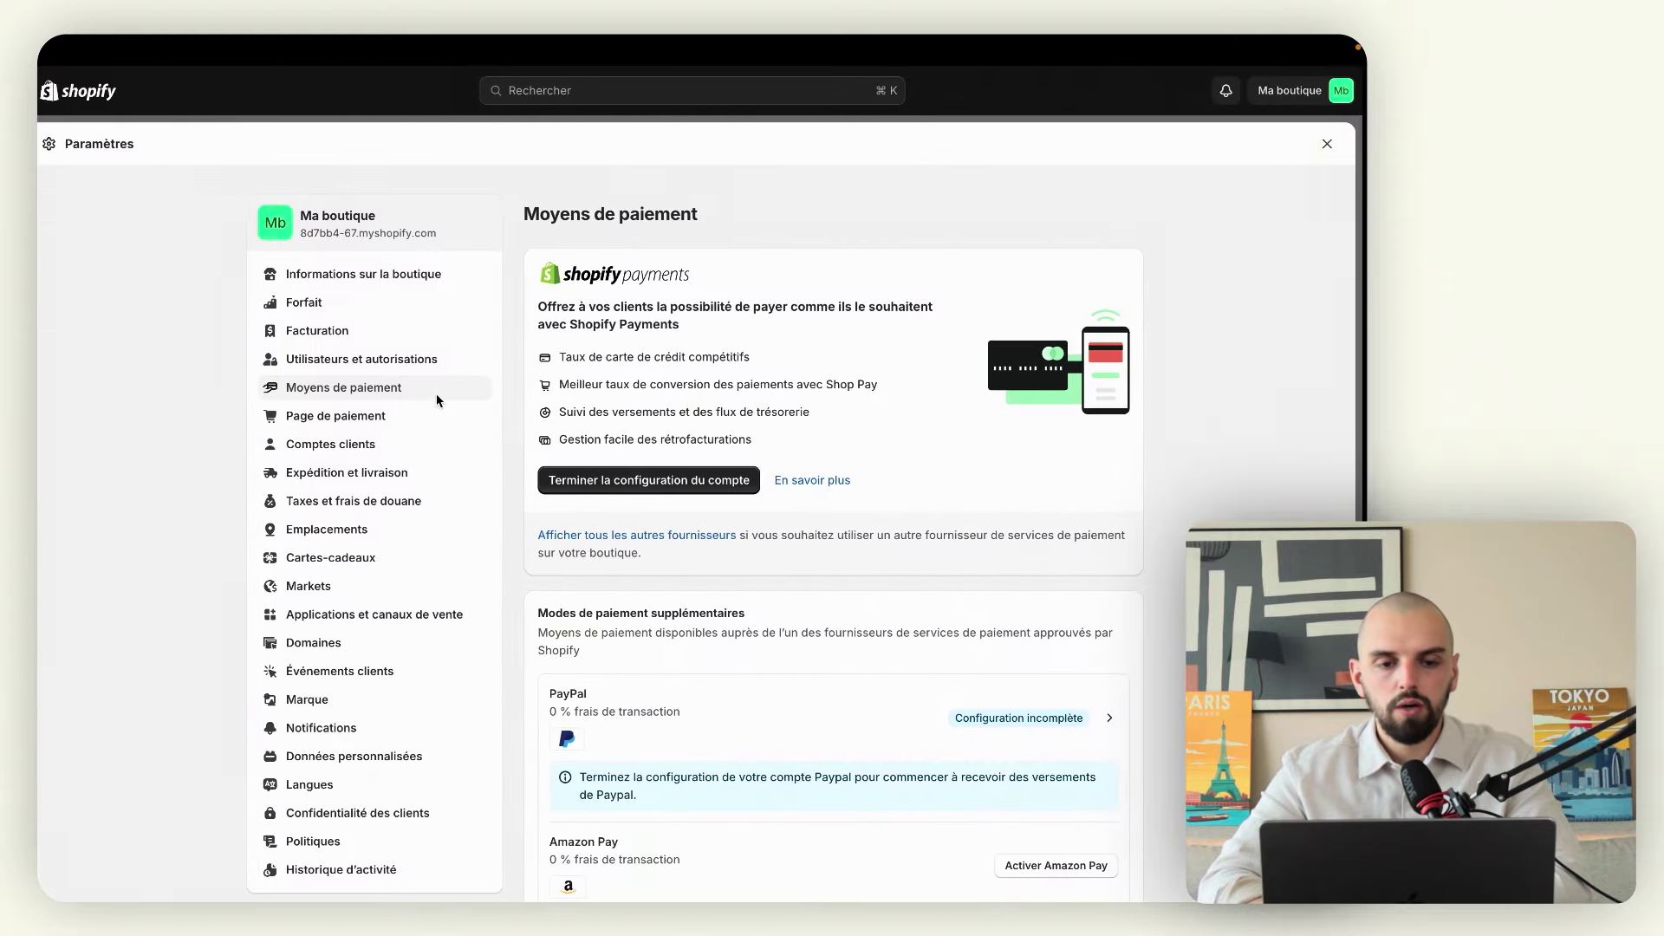
In Page de paiement, choose E-mail as contact method and untick the Shop tracking link
click(352, 422)
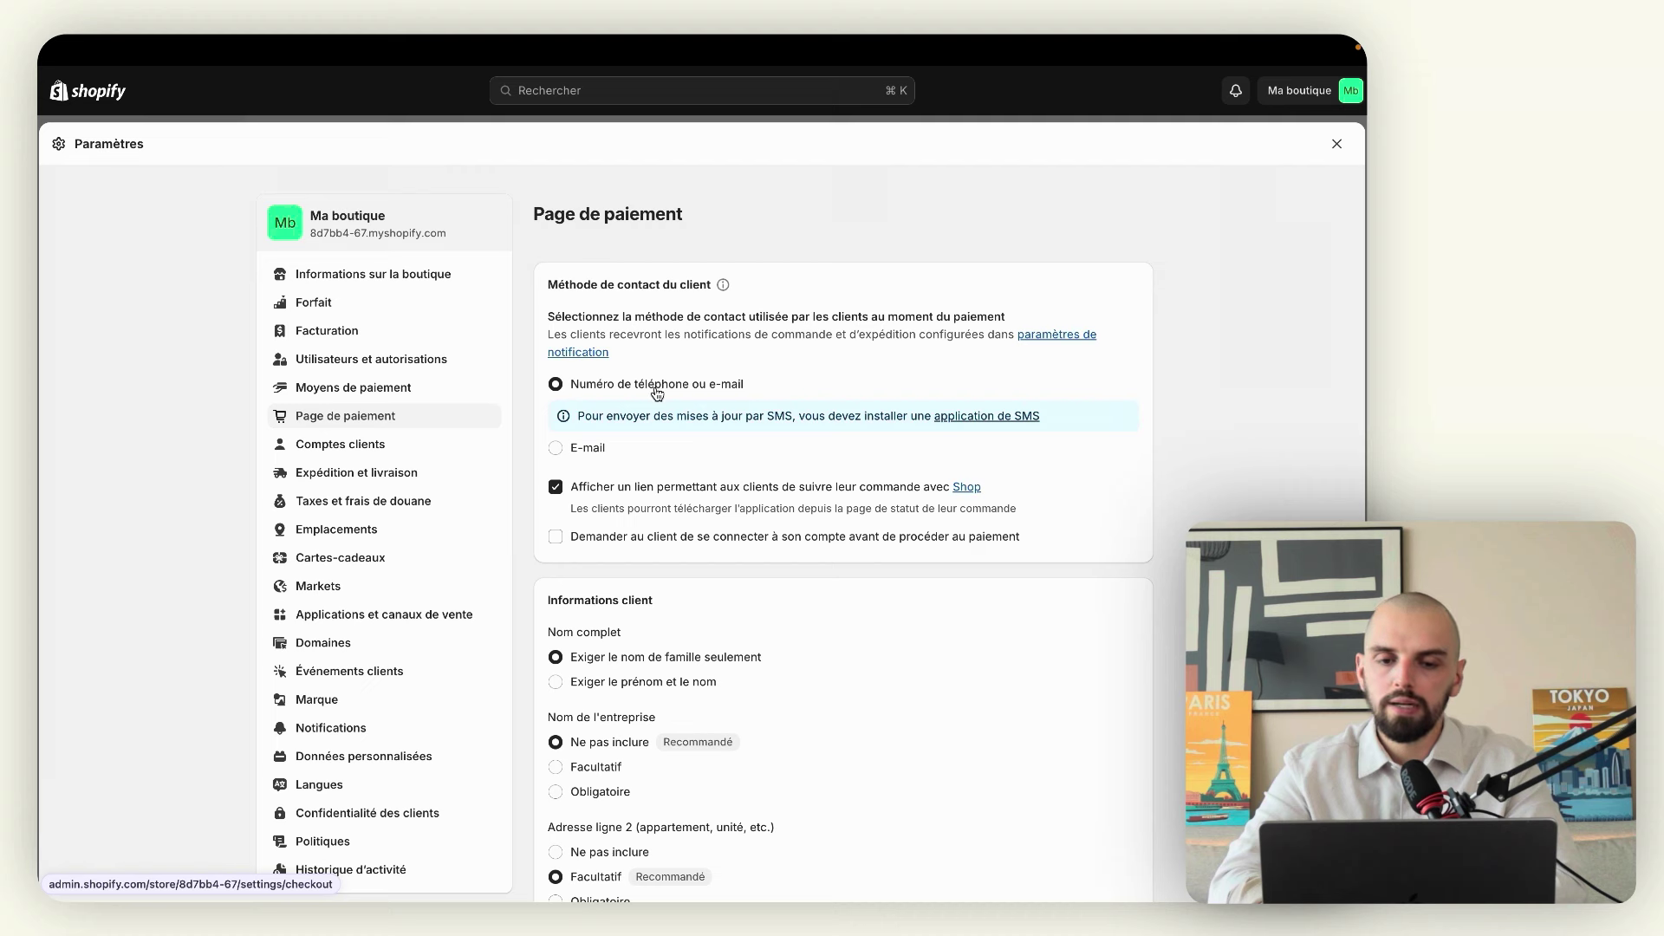
click(579, 449)
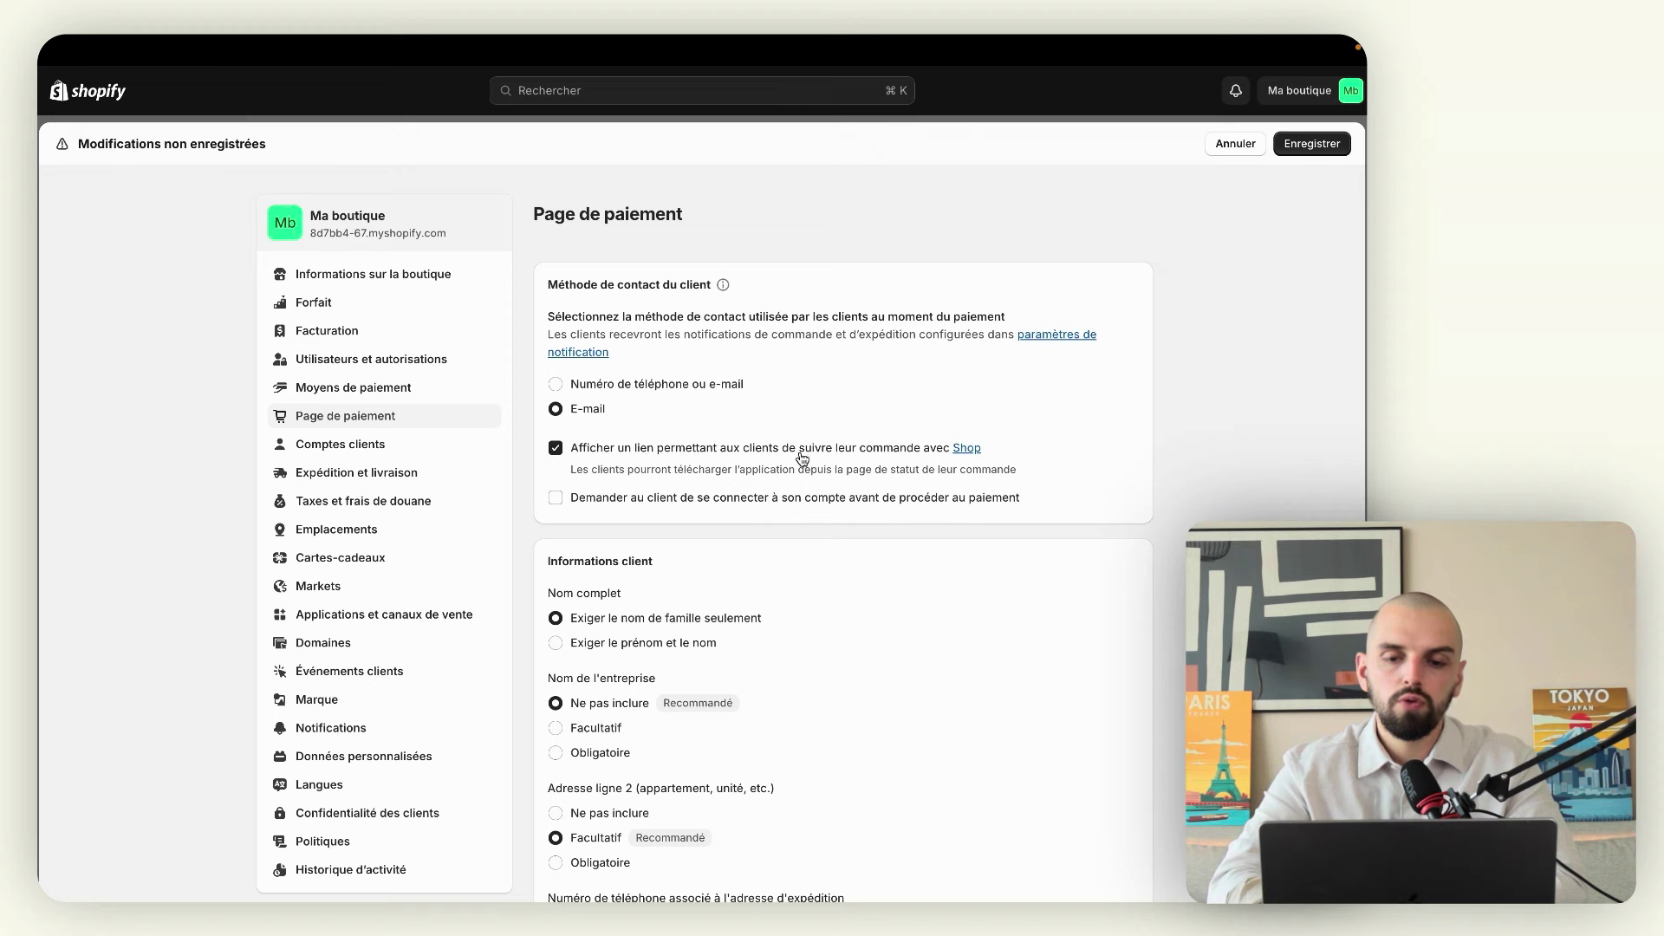
click(774, 452)
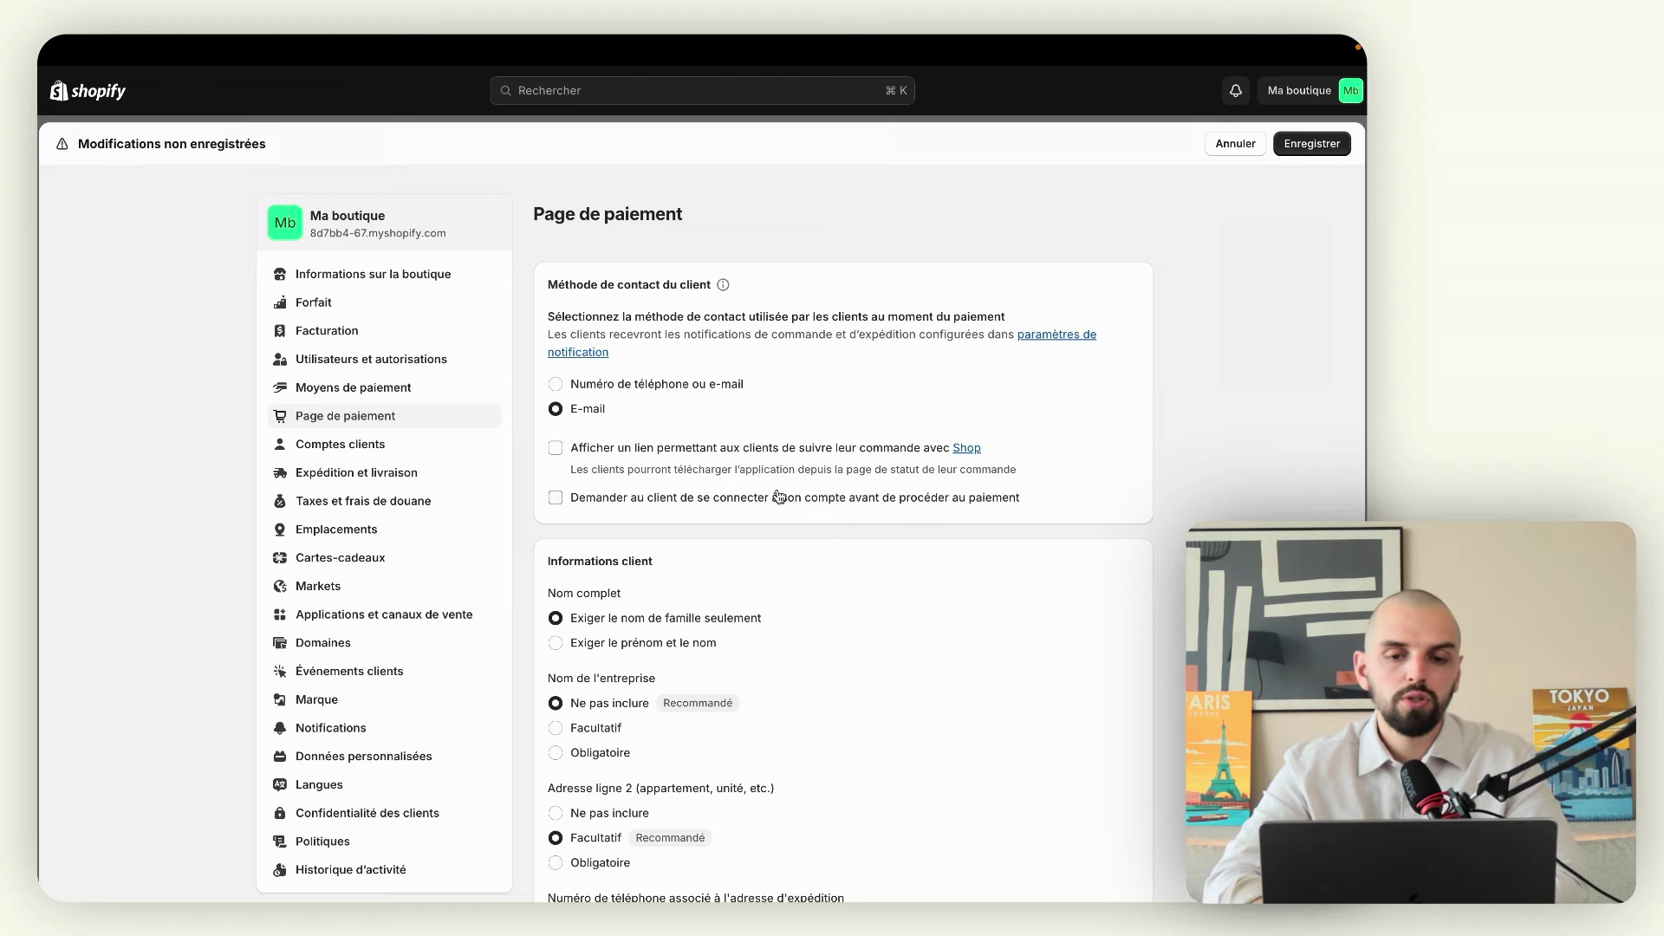
scroll(700, 491, down, 2)
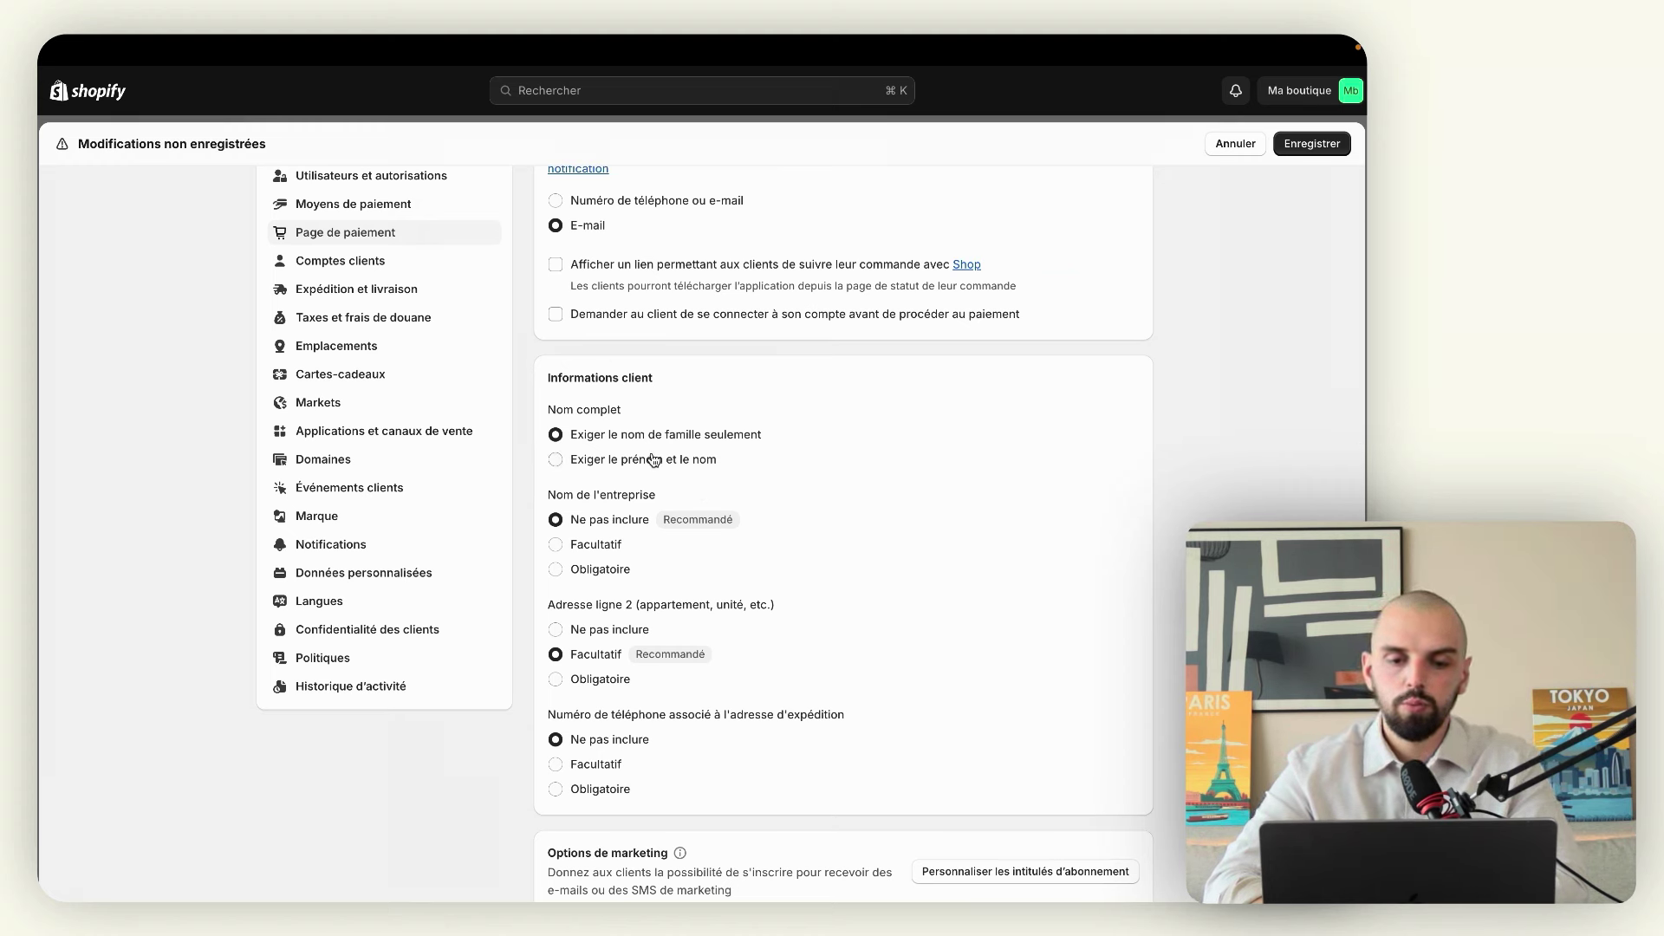
Choose 'Exiger le prénom et le nom', set the shipping phone field to Facultatif, and check Présélectionné
click(587, 466)
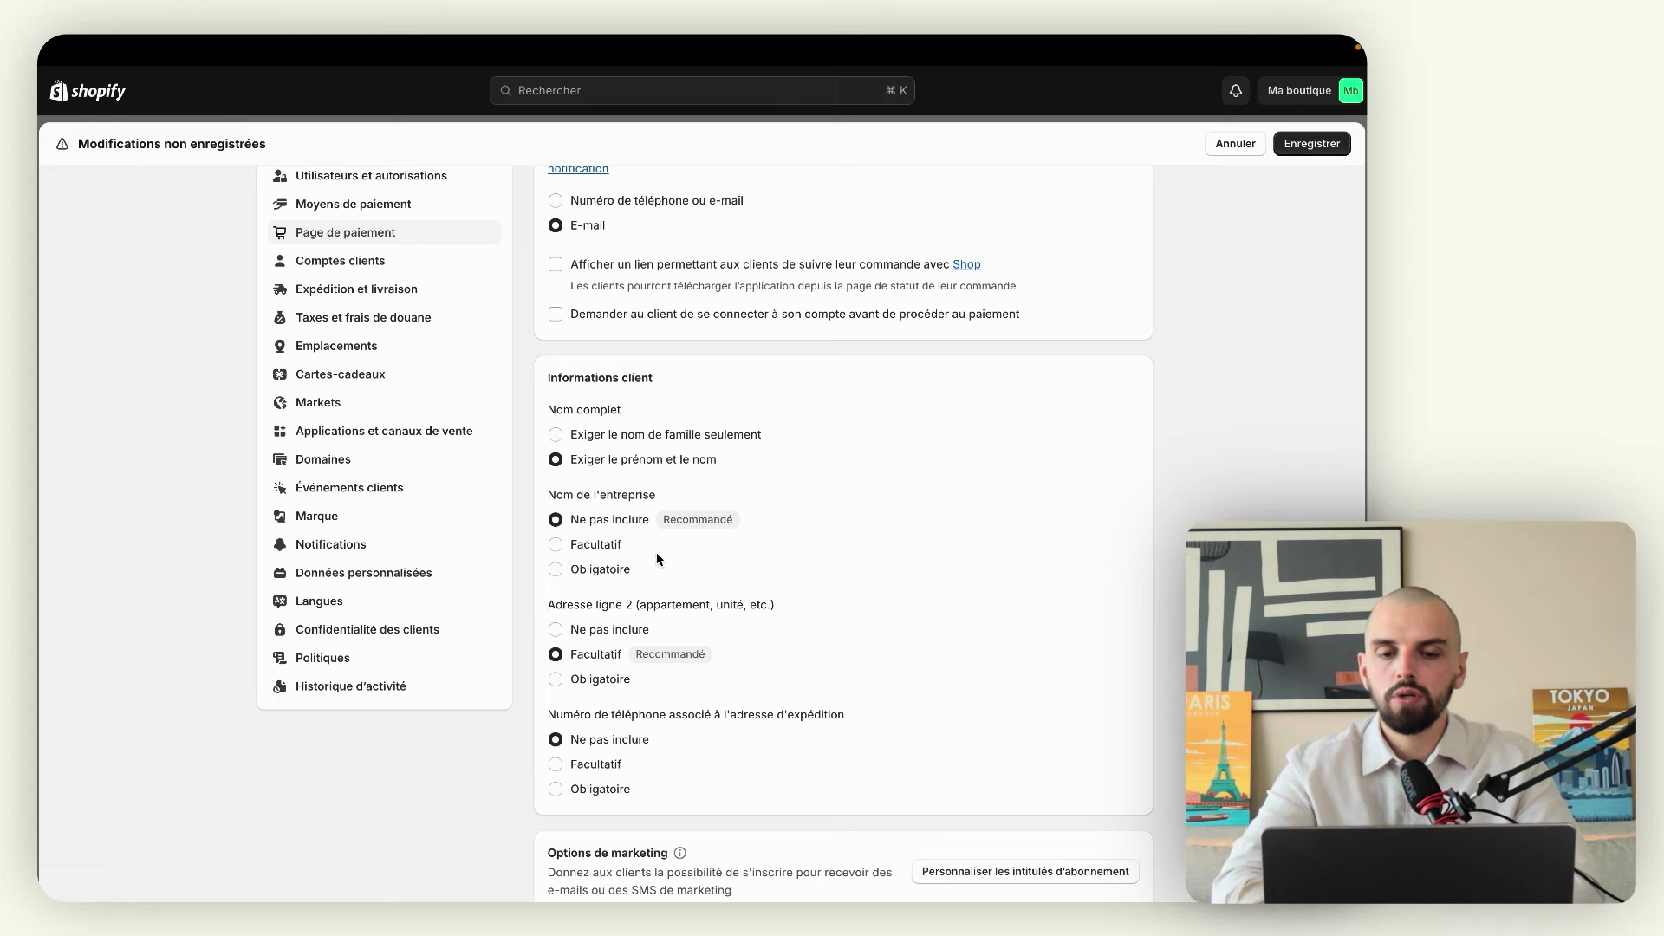
scroll(656, 559, down, 2)
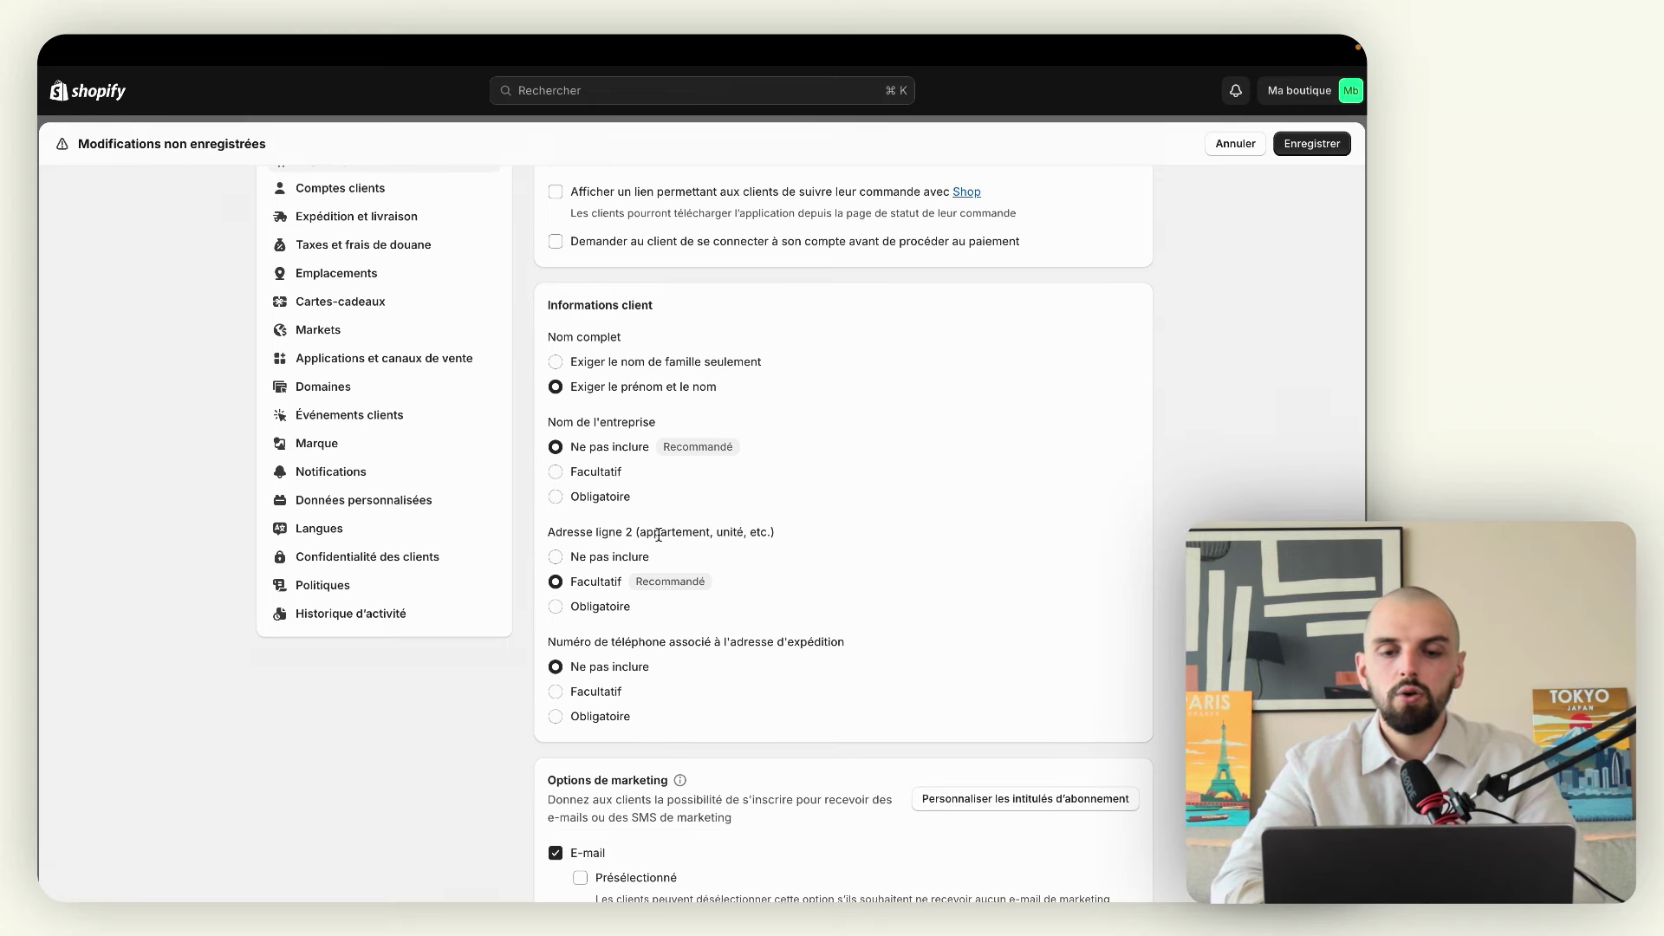
scroll(611, 583, down, 3)
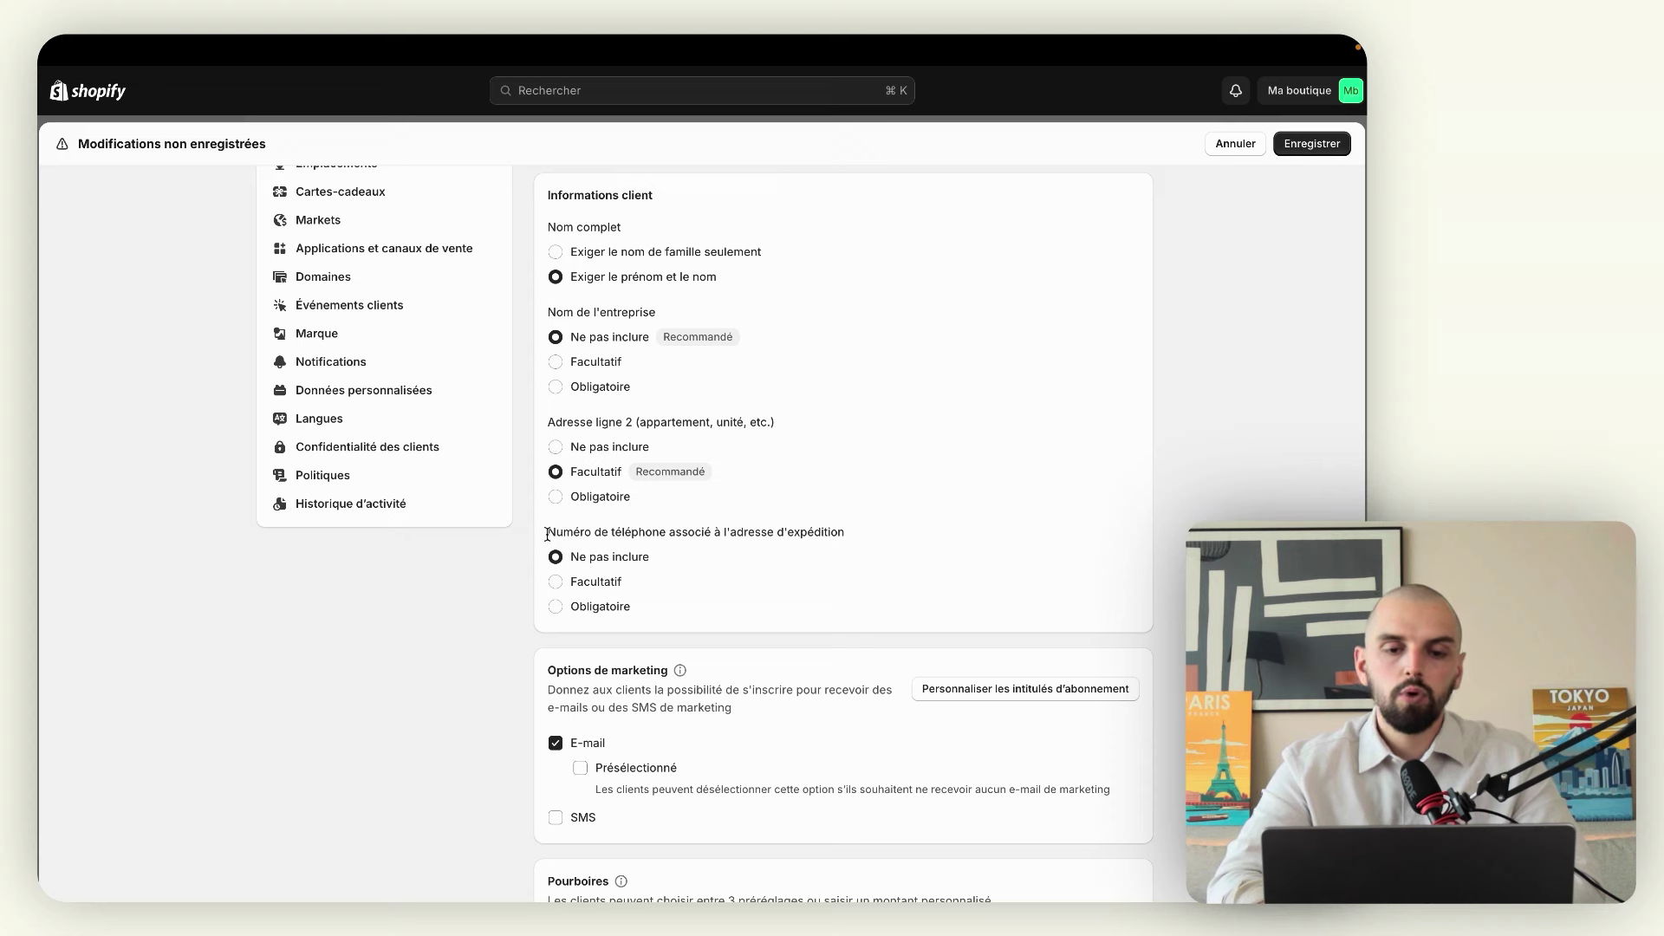
drag(547, 535, 776, 532)
click(739, 531)
click(598, 585)
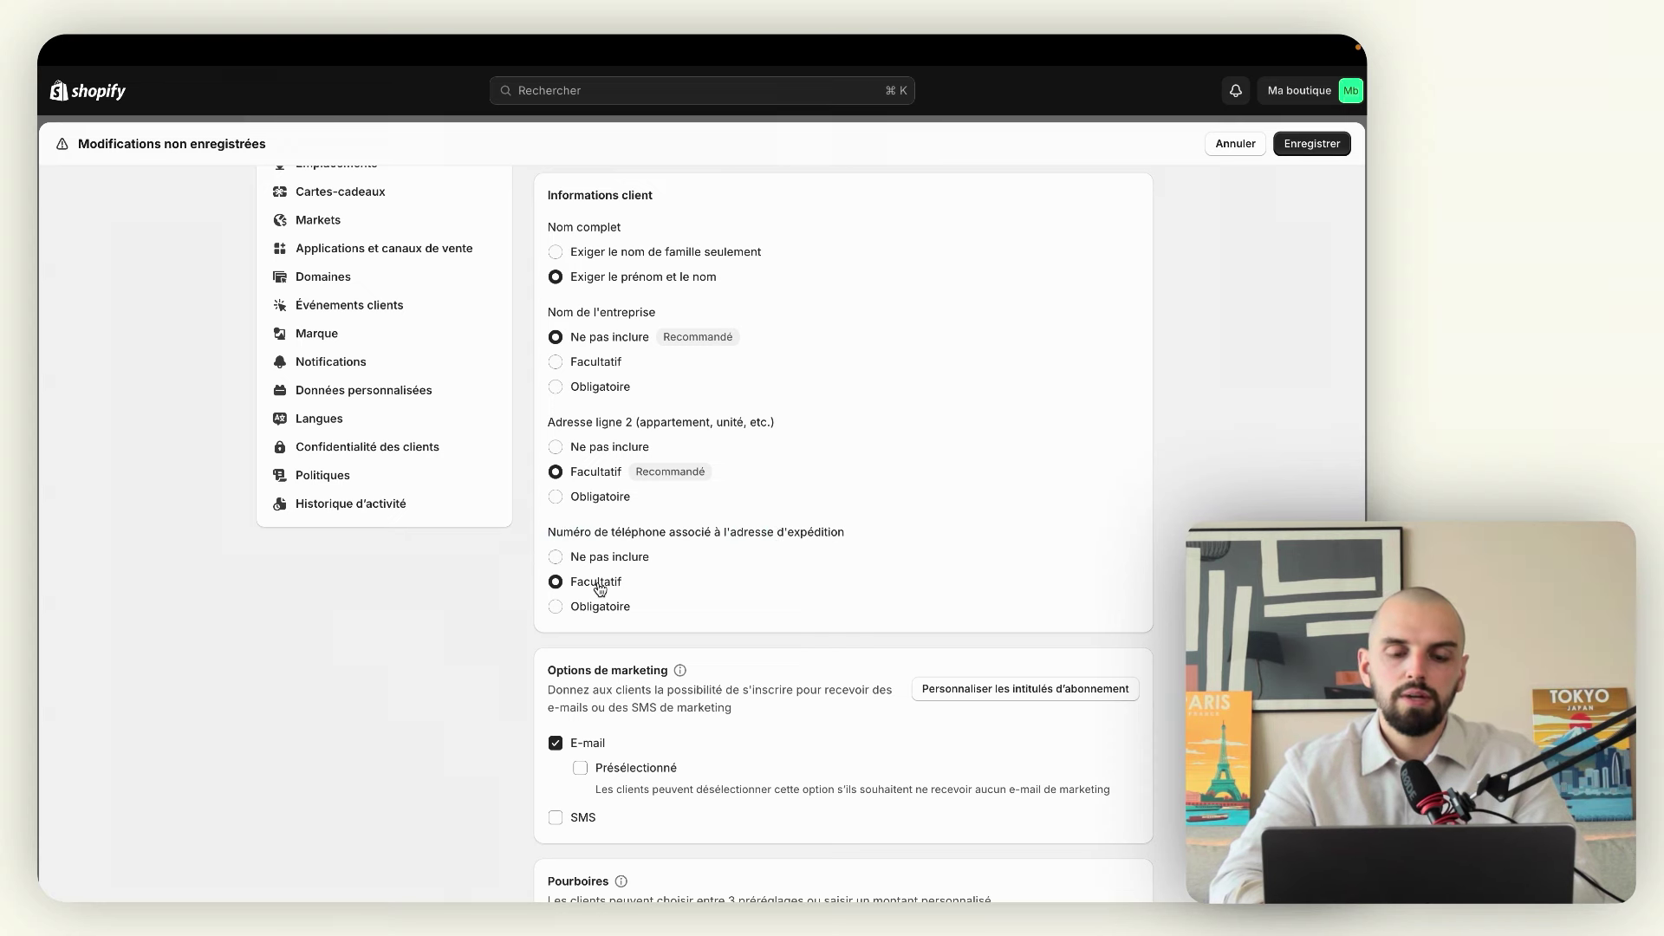
scroll(682, 576, down, 3)
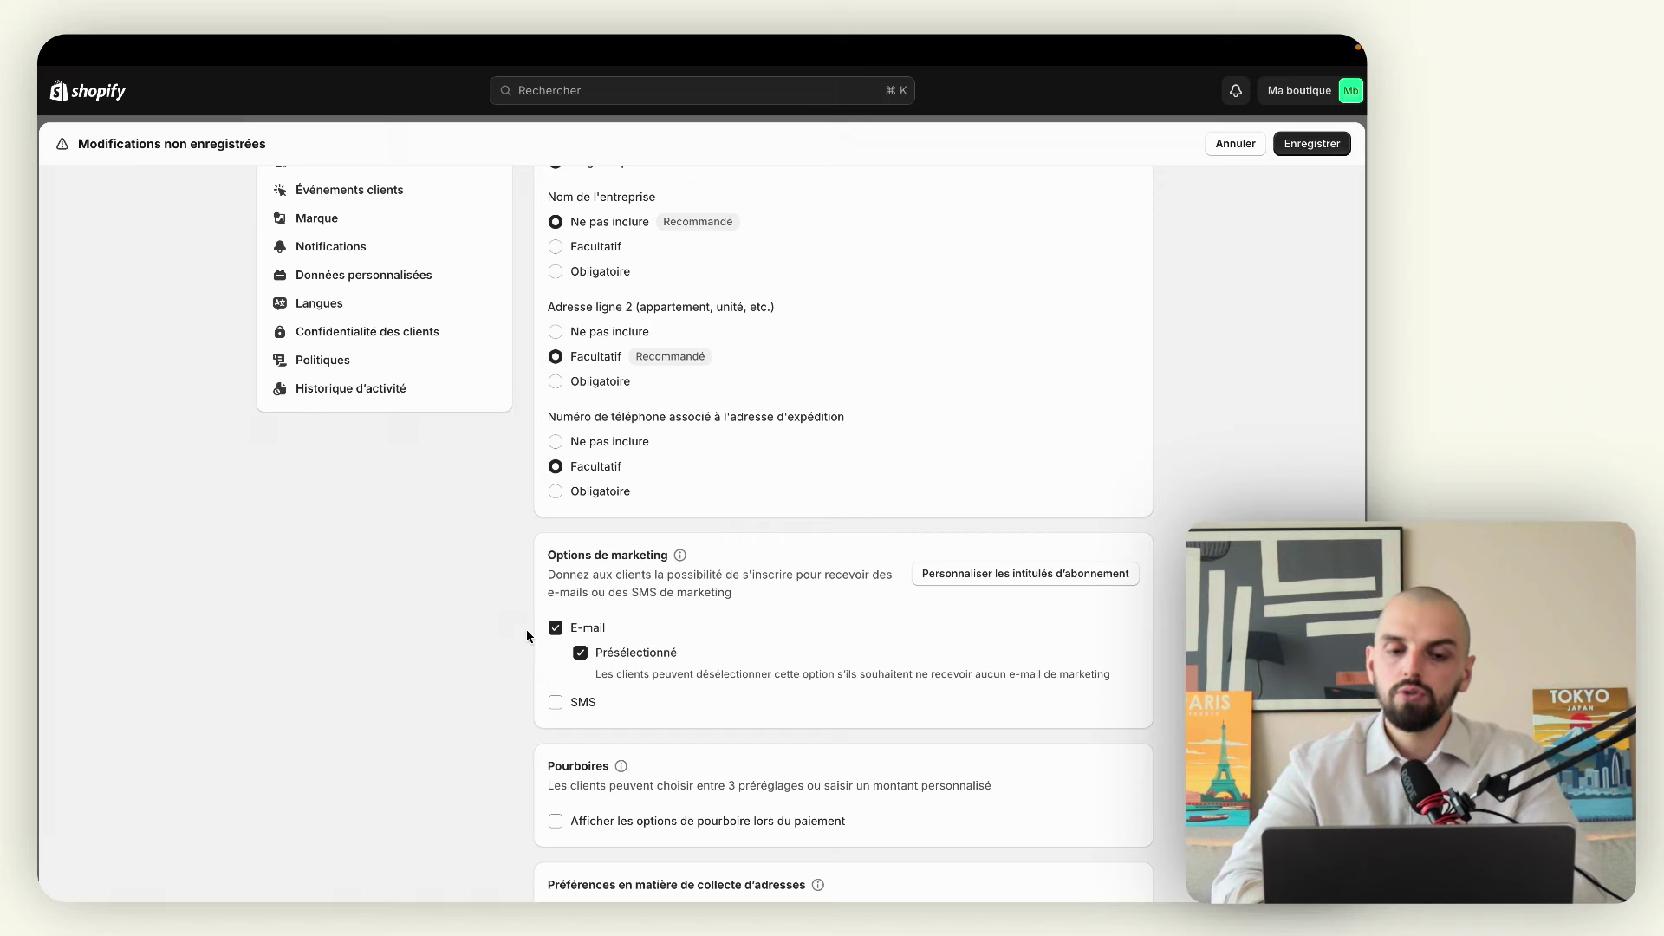
Scroll down through the checkout settings to the Traitement des commandes section
scroll(525, 633, down, 3)
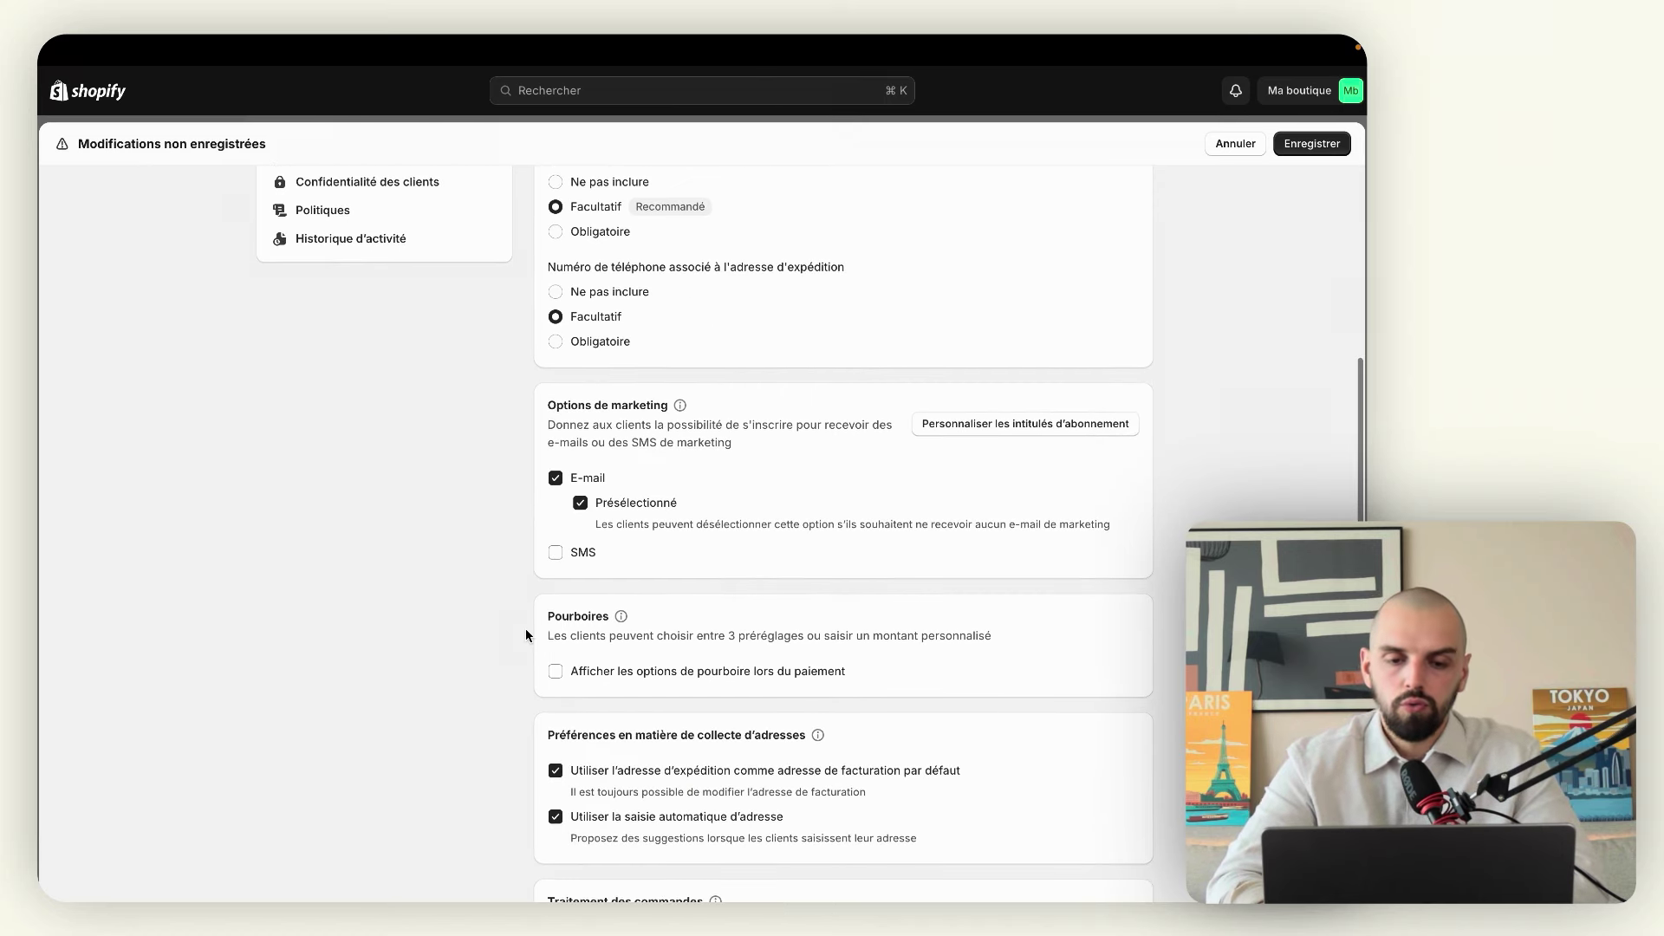
scroll(525, 635, down, 2)
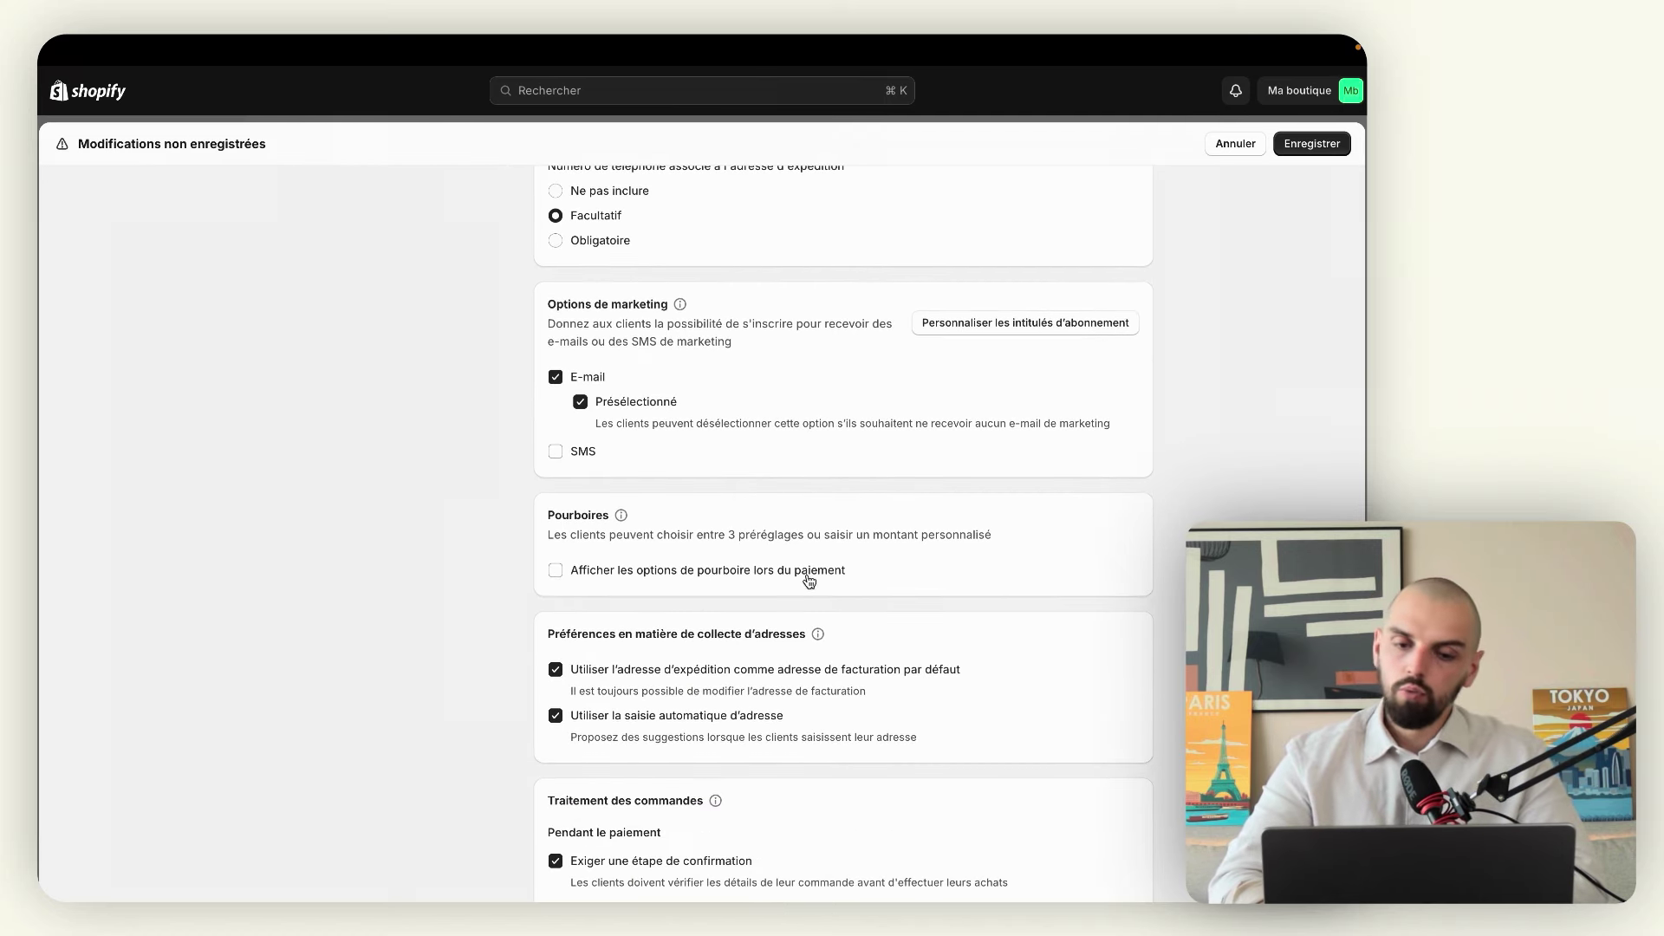
scroll(520, 555, down, 3)
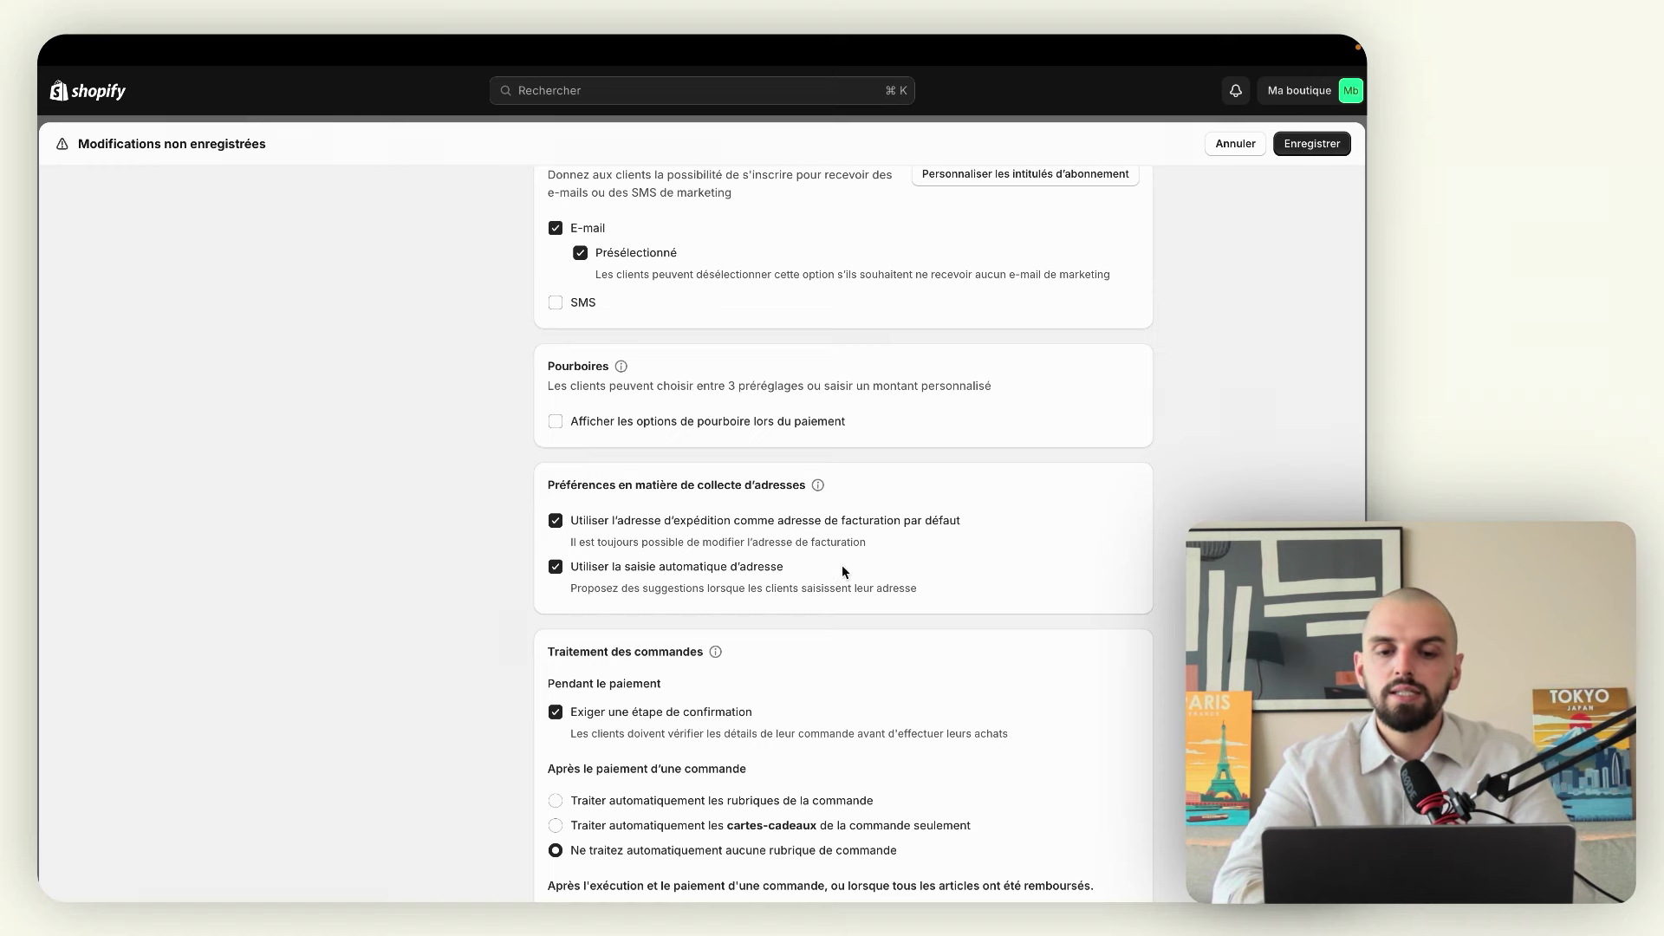
scroll(507, 588, down, 5)
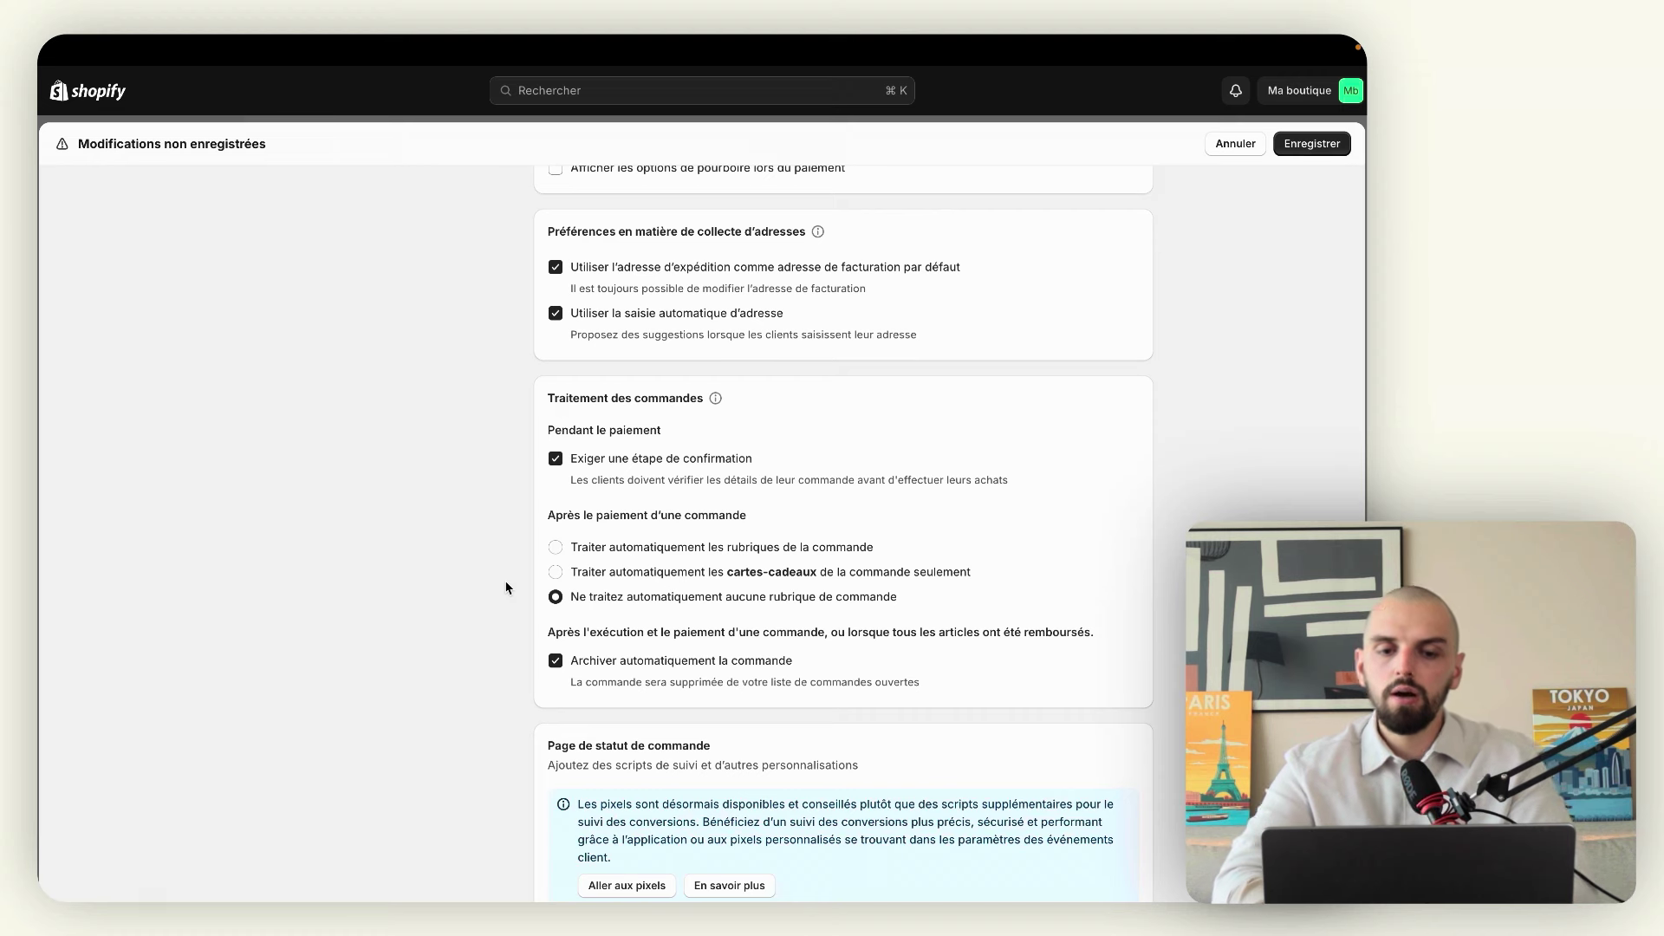
scroll(506, 588, down, 2)
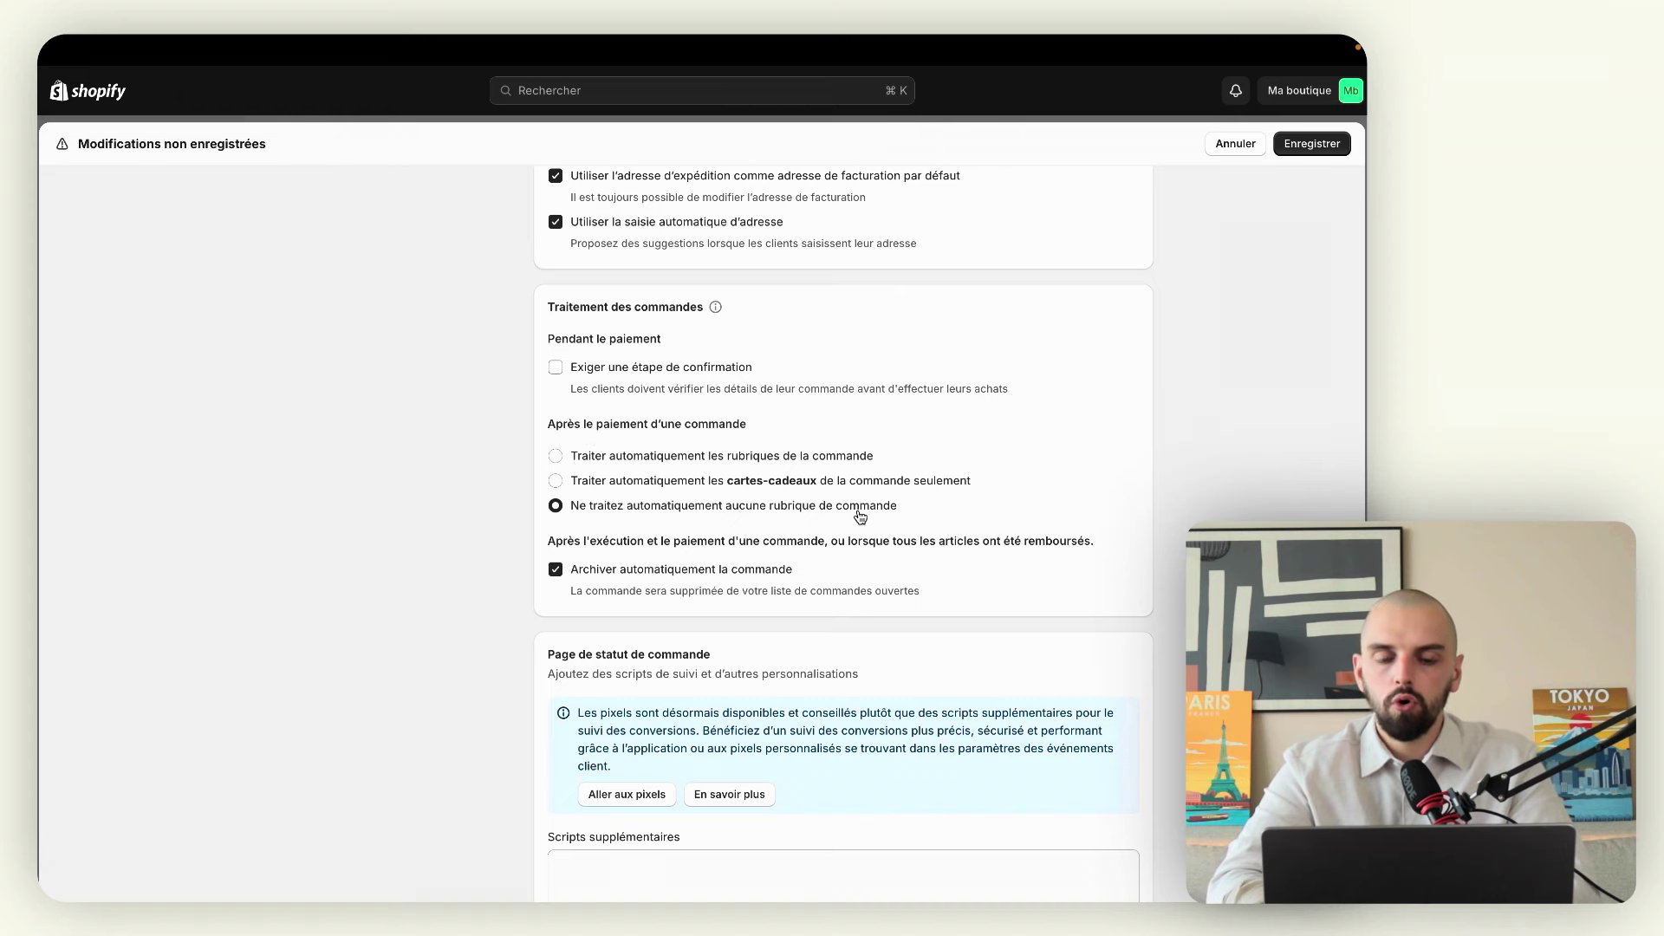
scroll(529, 542, down, 1)
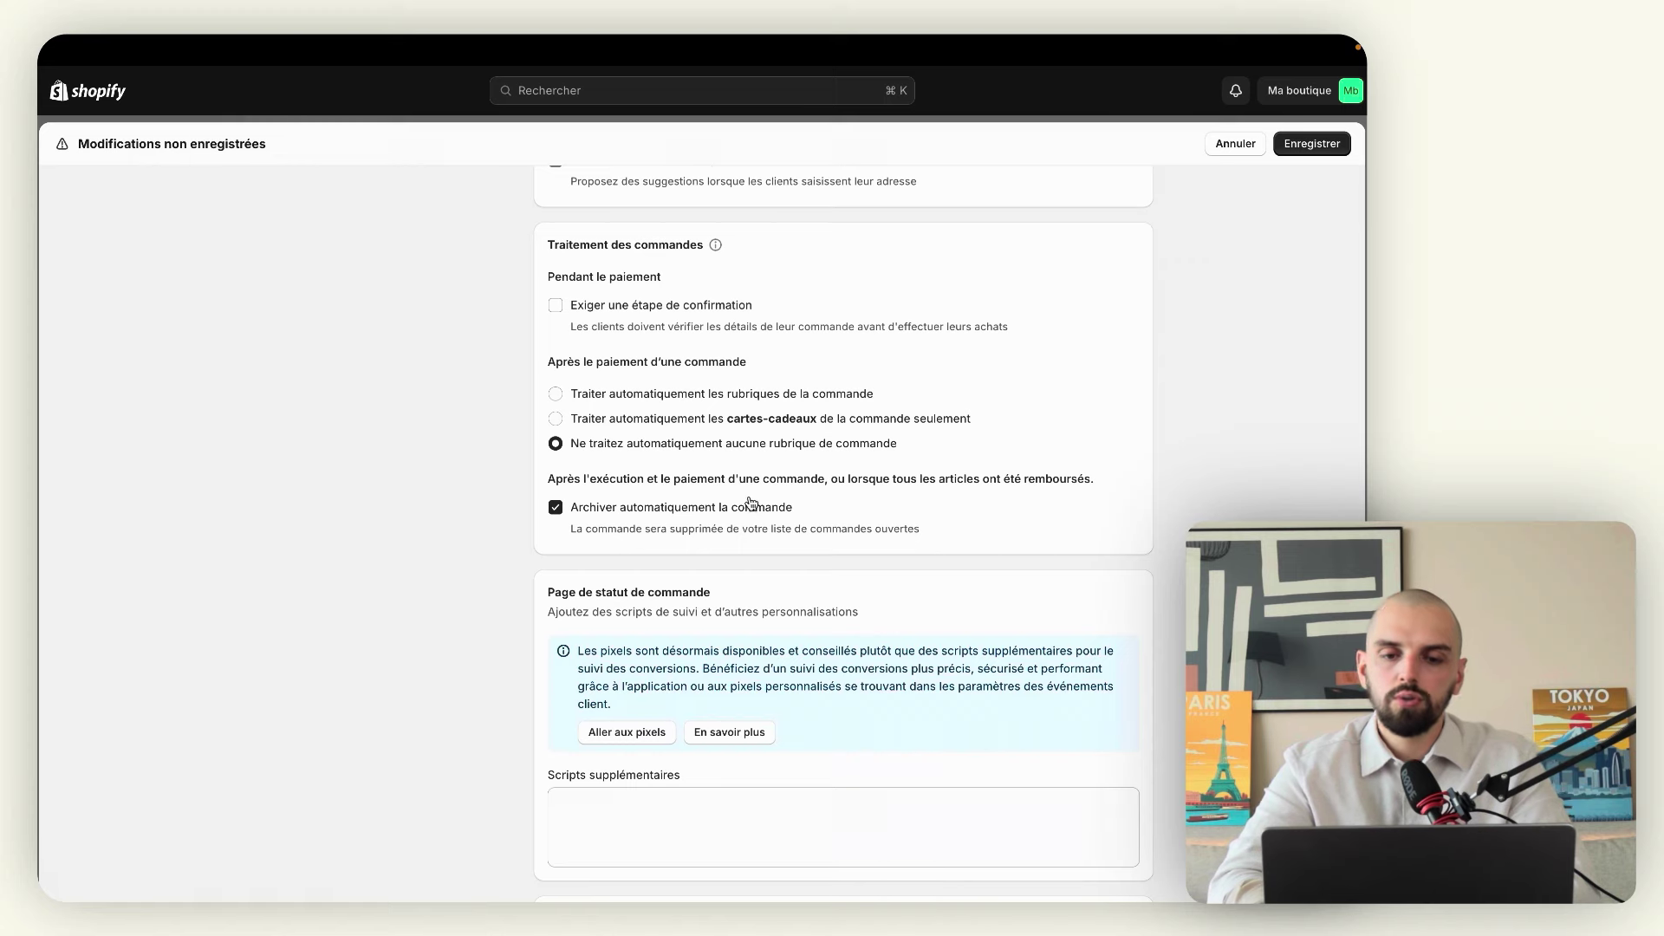
scroll(518, 549, down, 4)
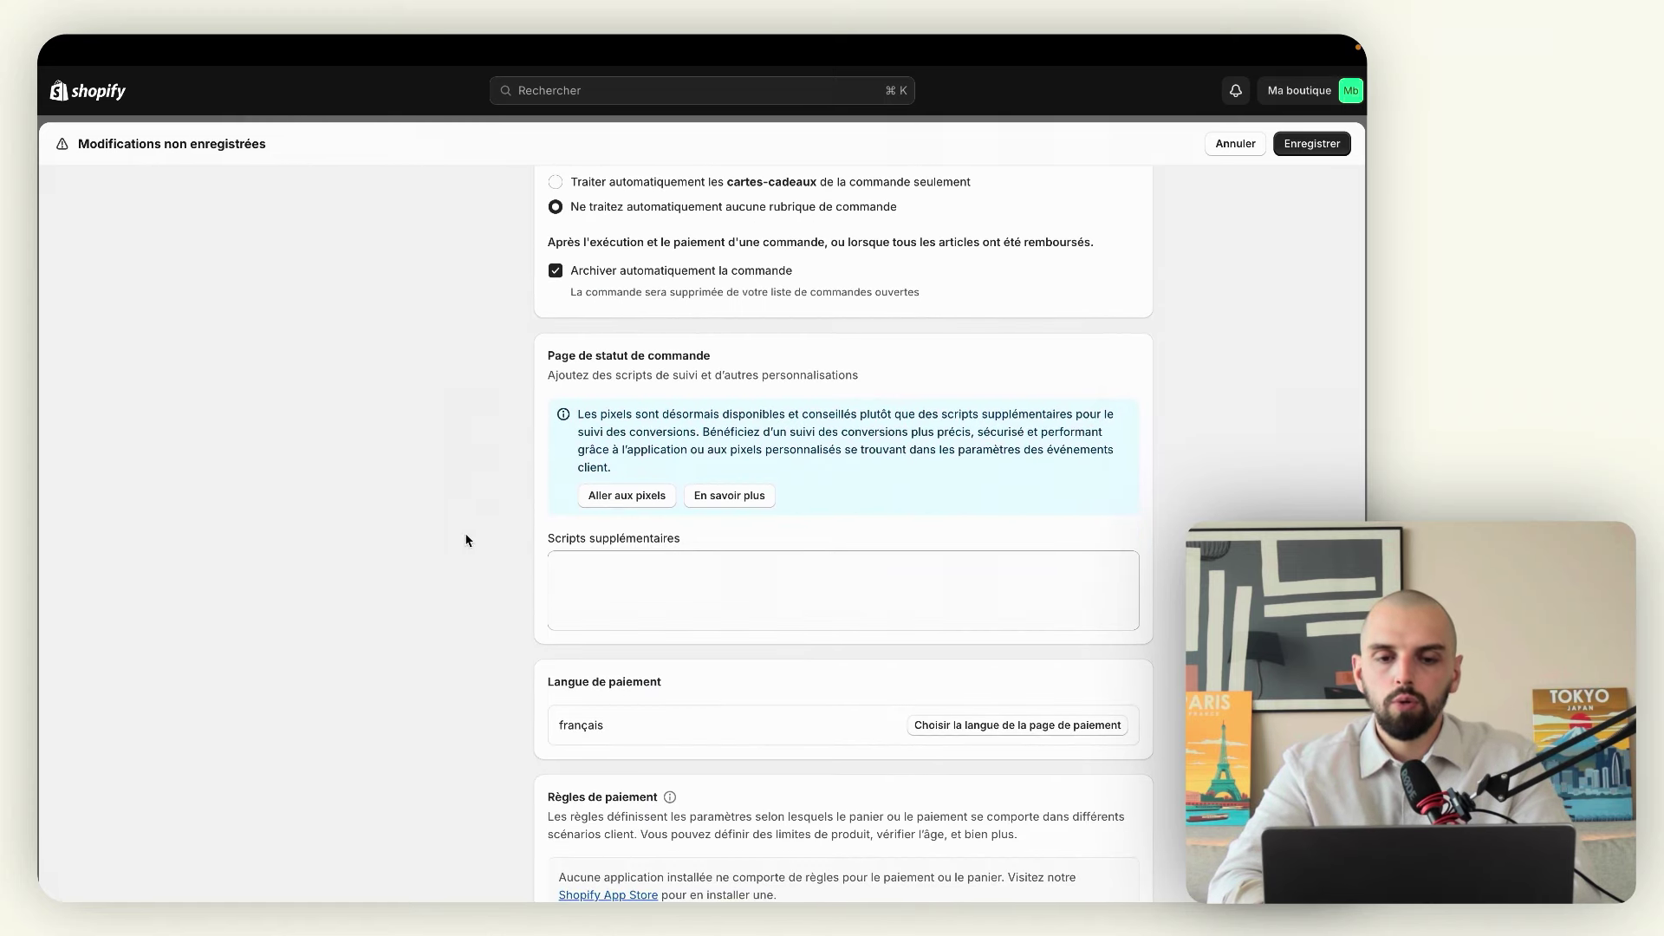
scroll(511, 478, down, 3)
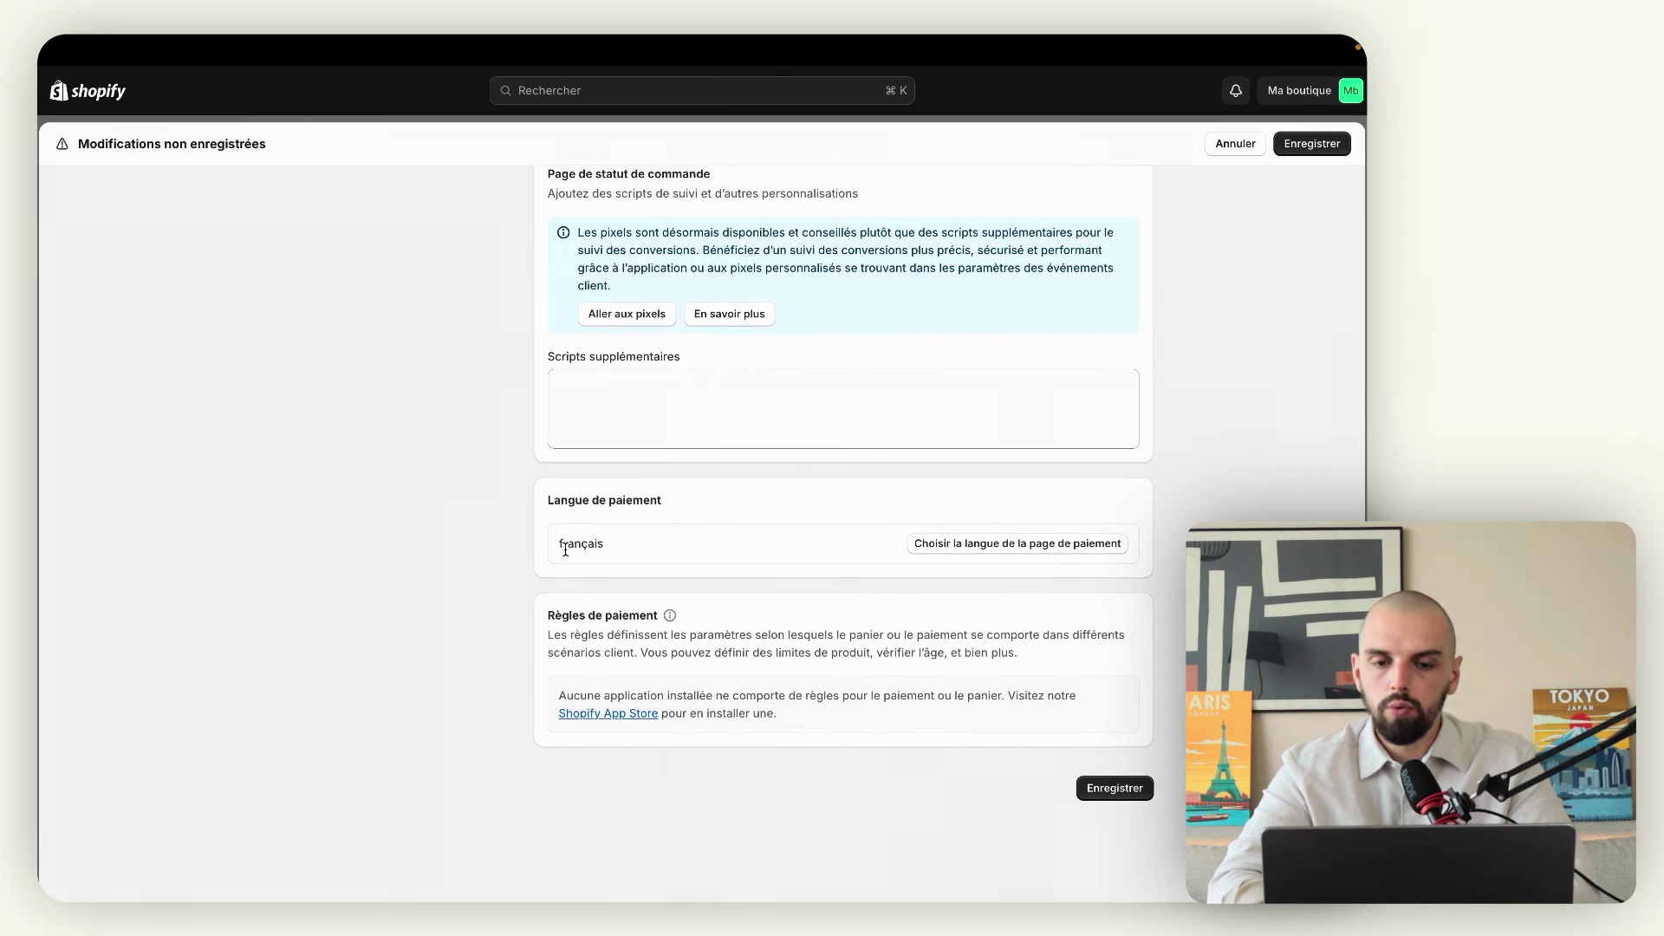
Save the checkout settings and confirm the 'Paramètres enregistrés' notice
click(1115, 788)
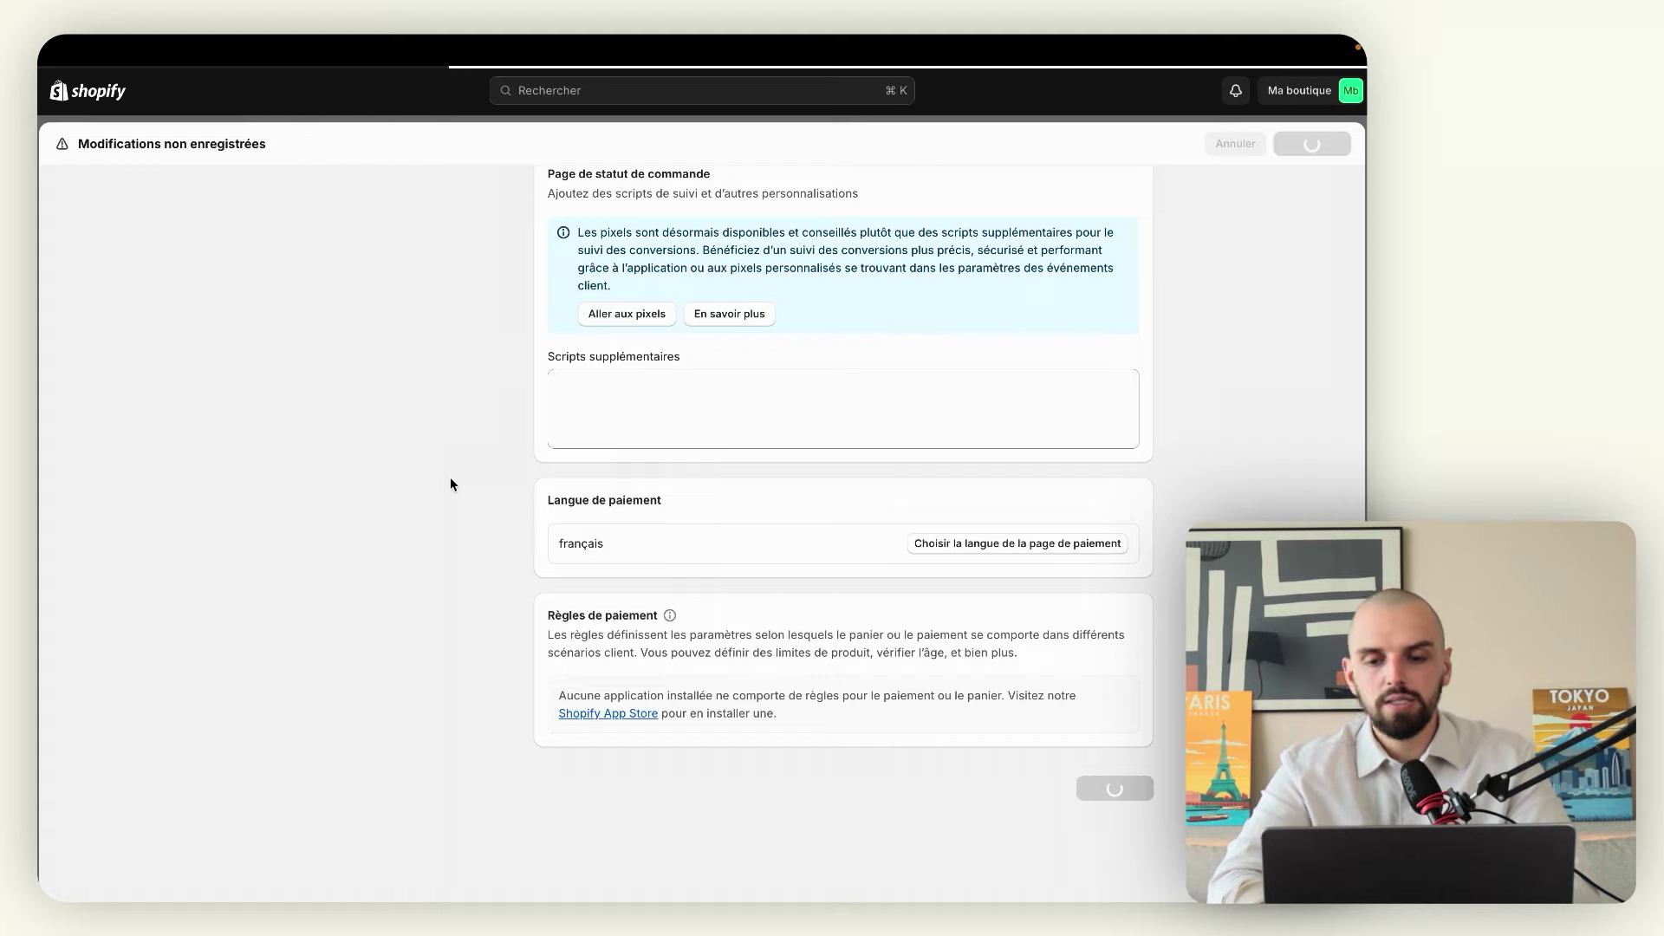
scroll(450, 484, up, 10)
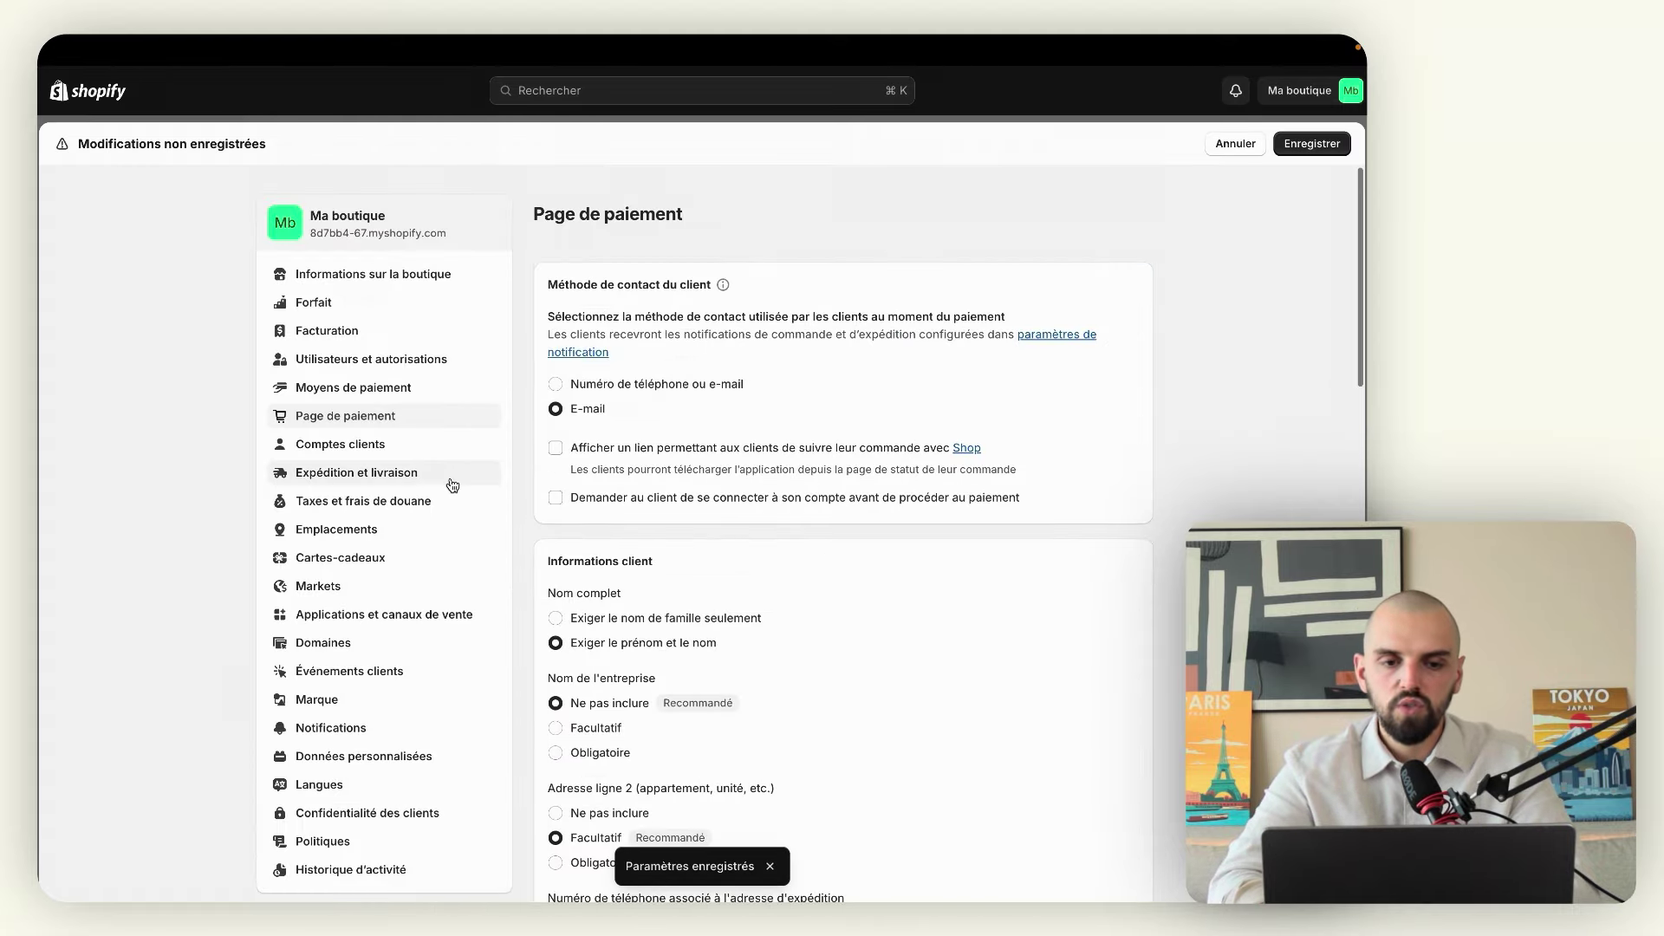
In Comptes client, show login links in the header and checkout, switch to new customer accounts, and save
click(327, 448)
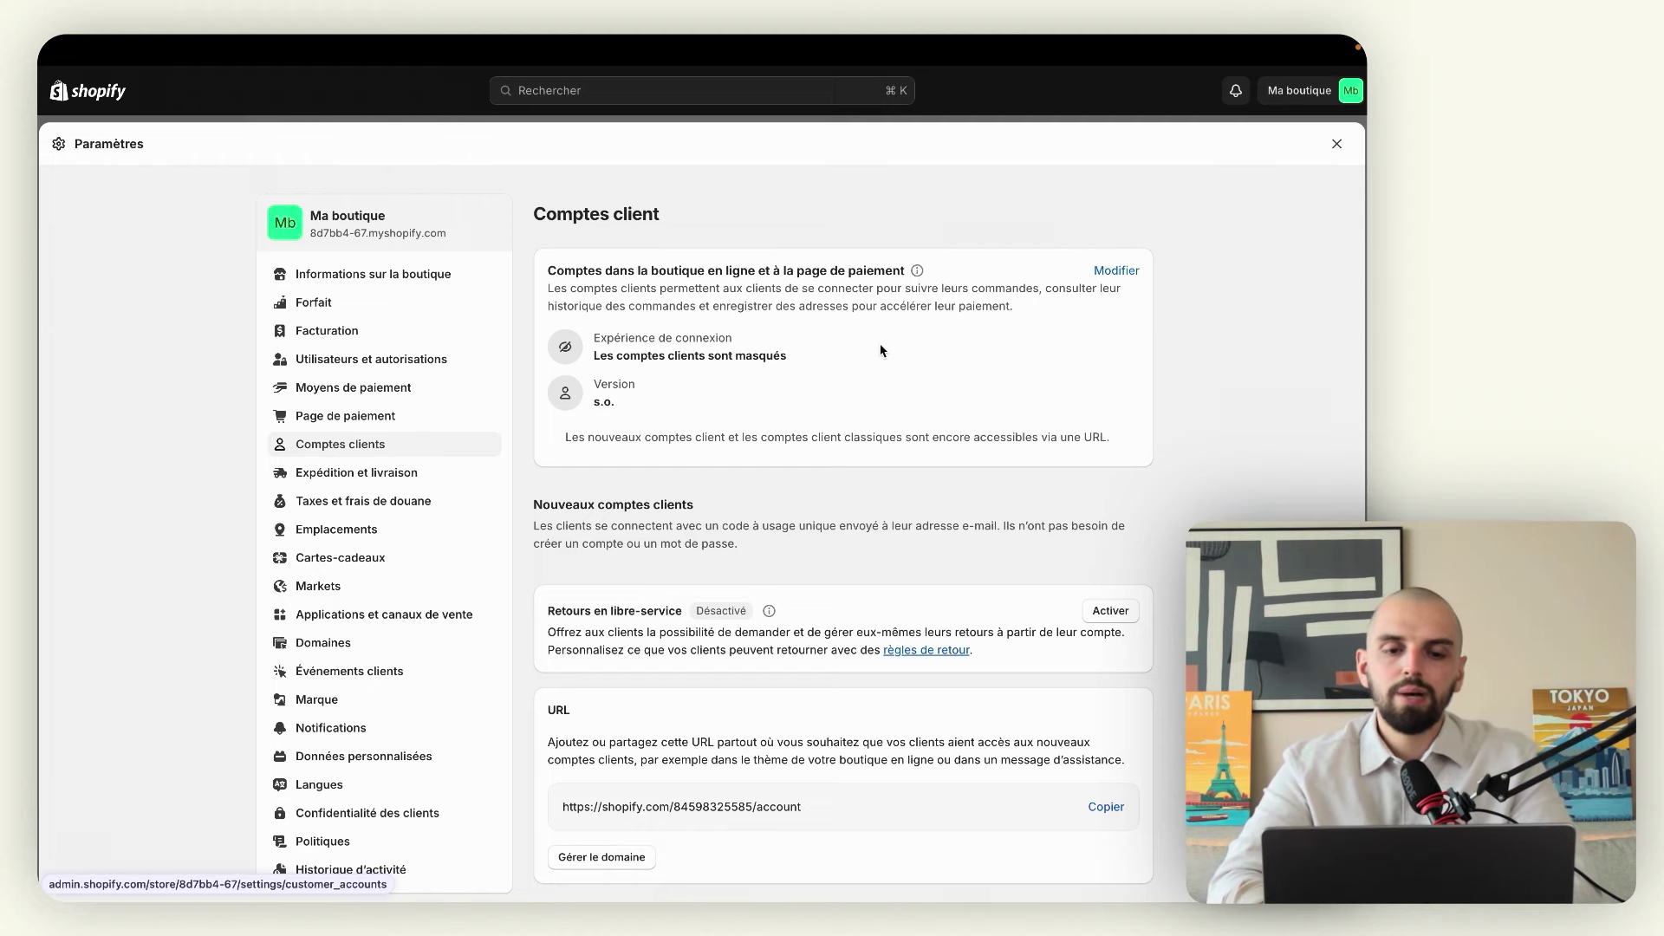
scroll(882, 350, down, 3)
scroll(882, 350, up, 3)
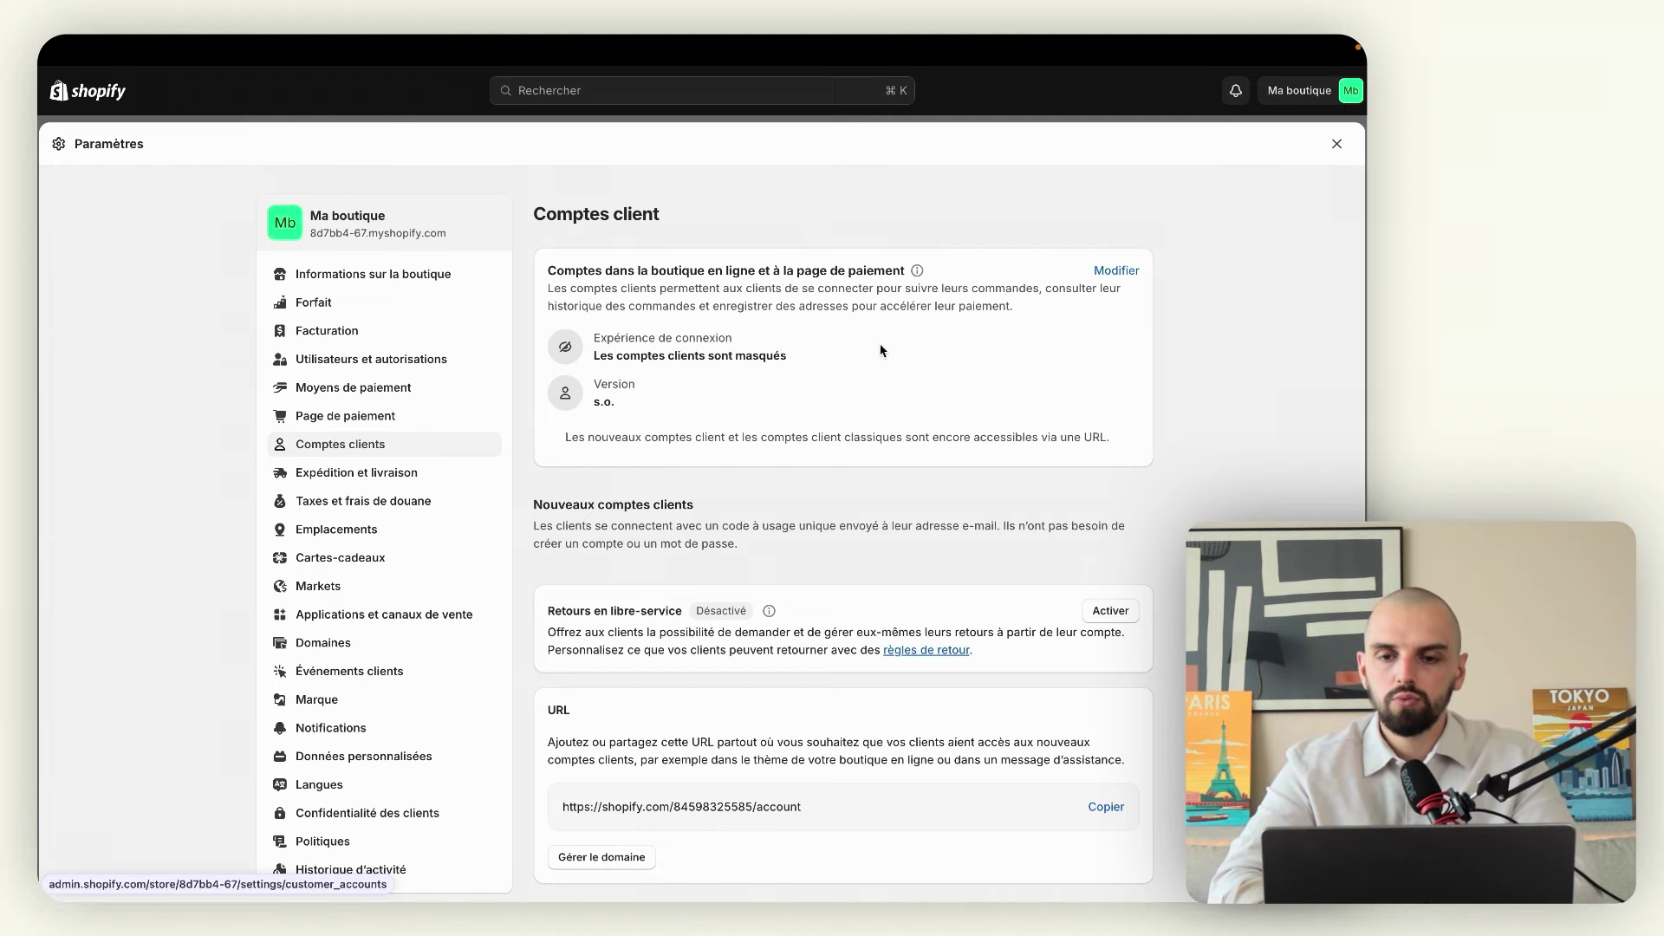
click(1135, 264)
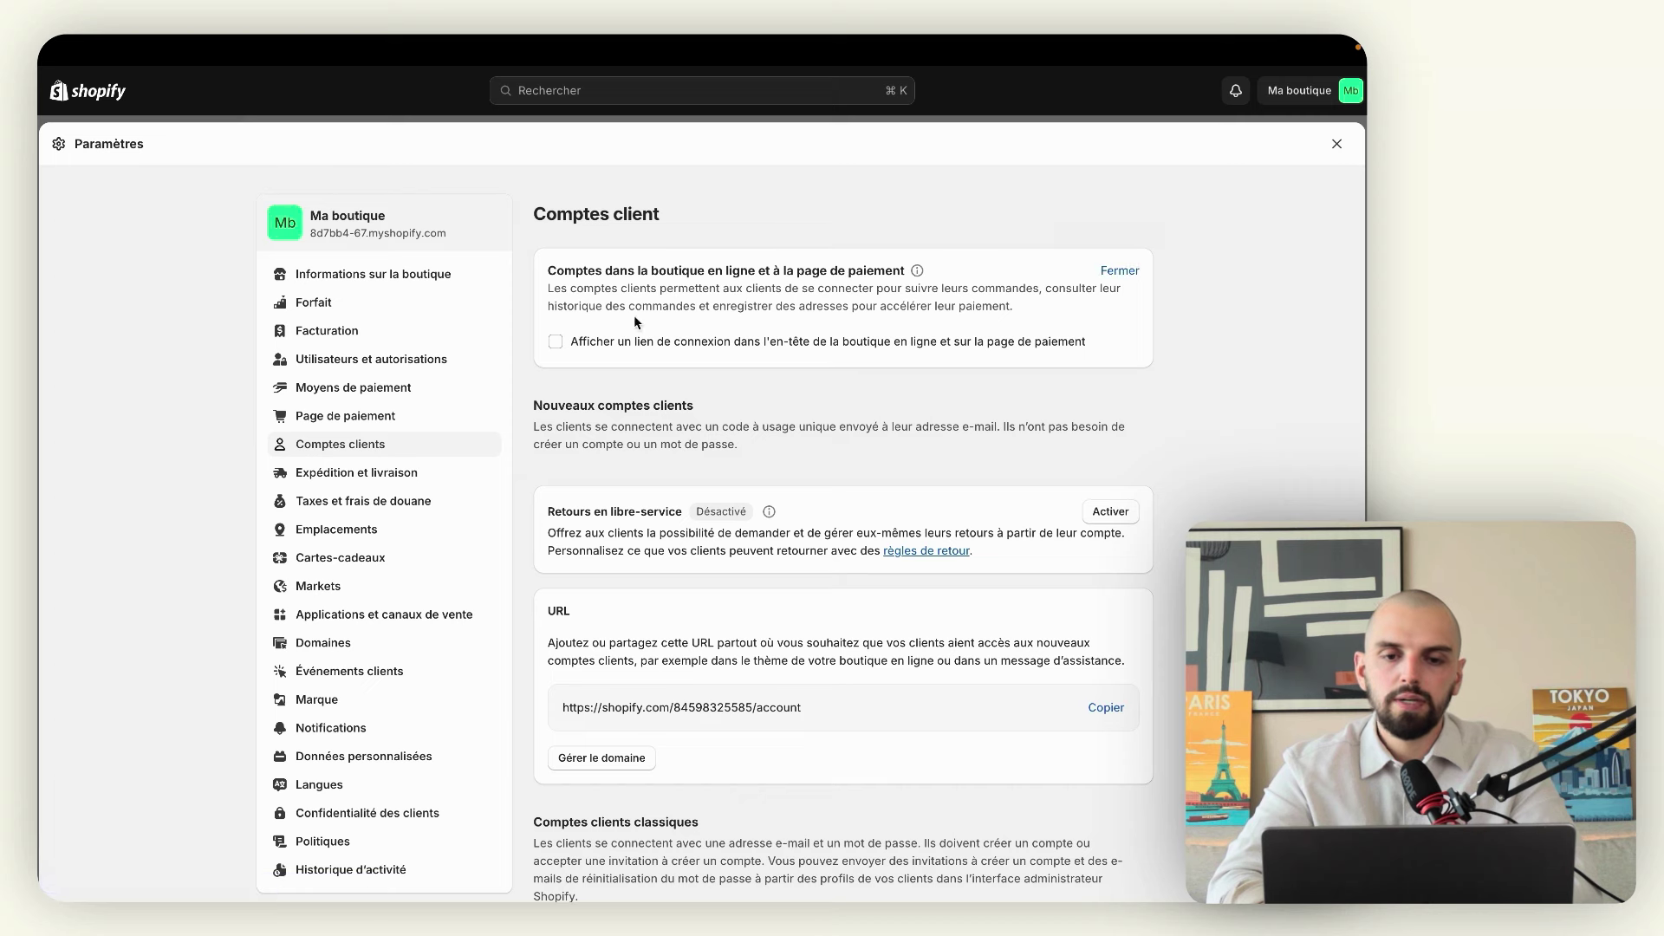
click(996, 347)
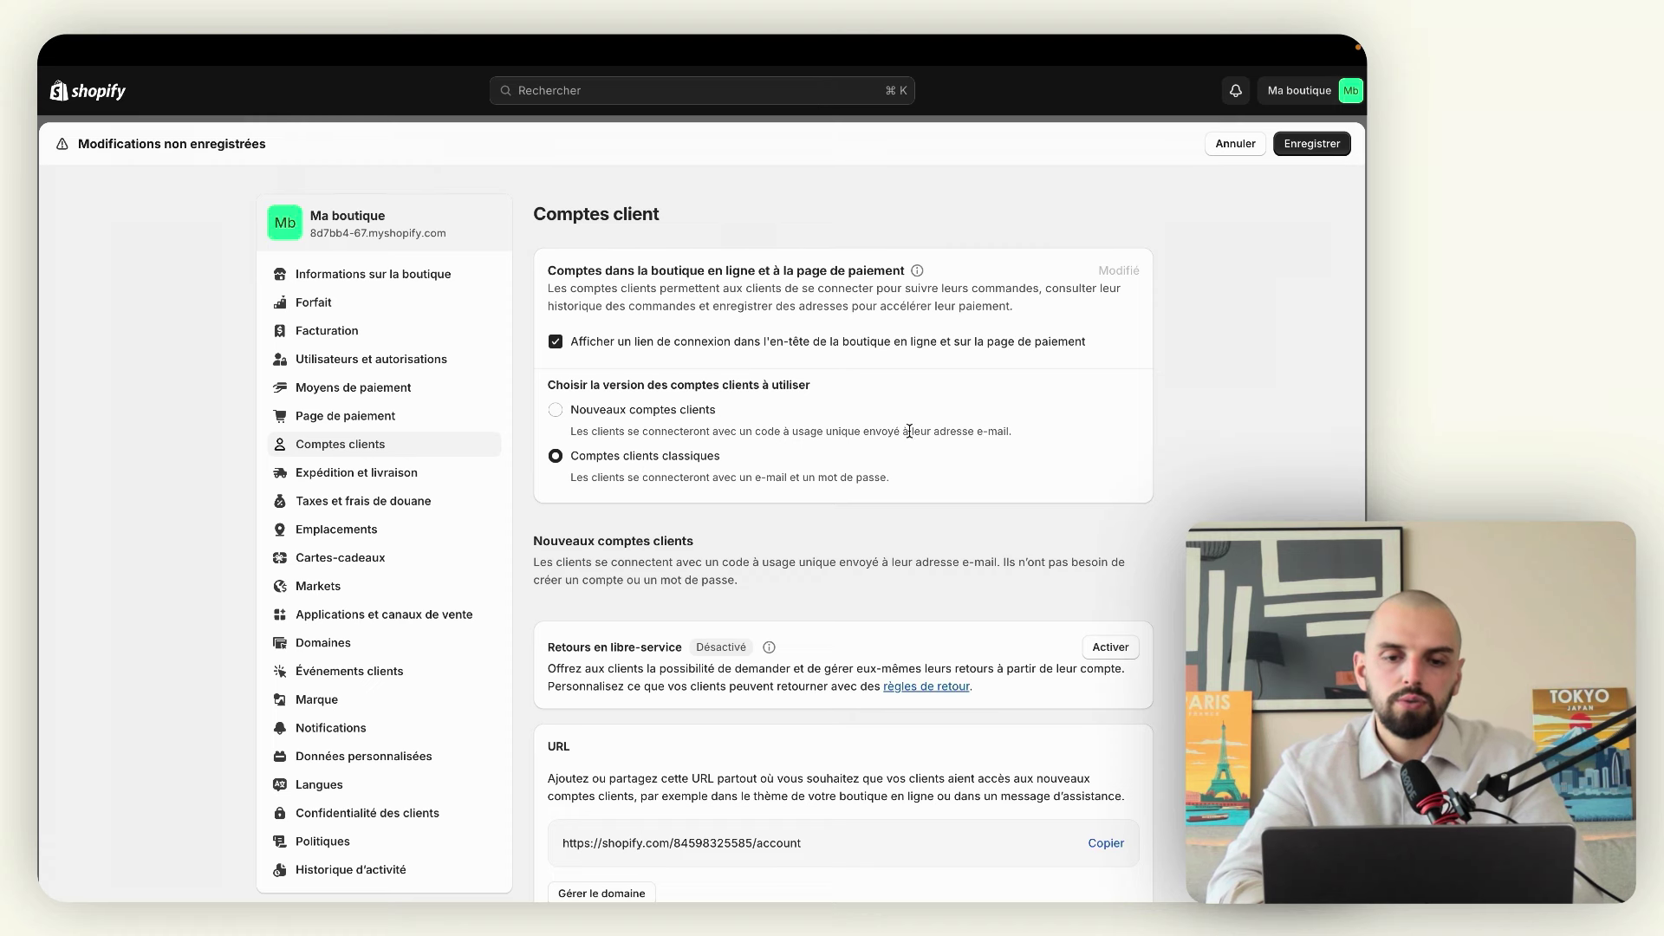
click(651, 414)
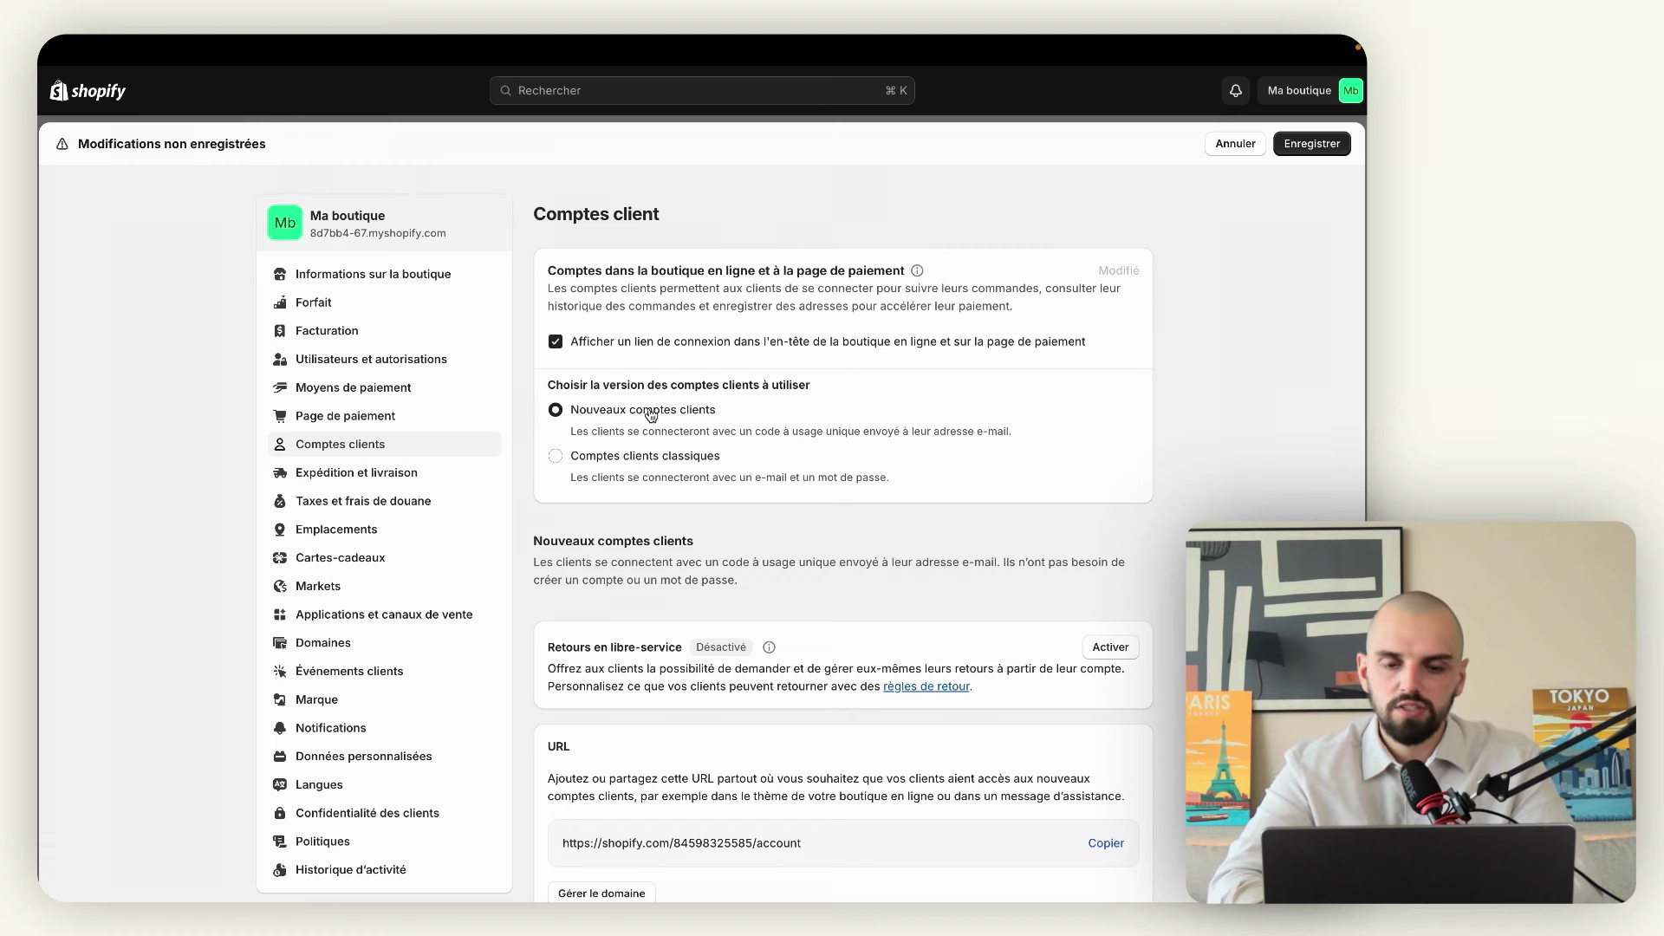
scroll(1006, 465, down, 2)
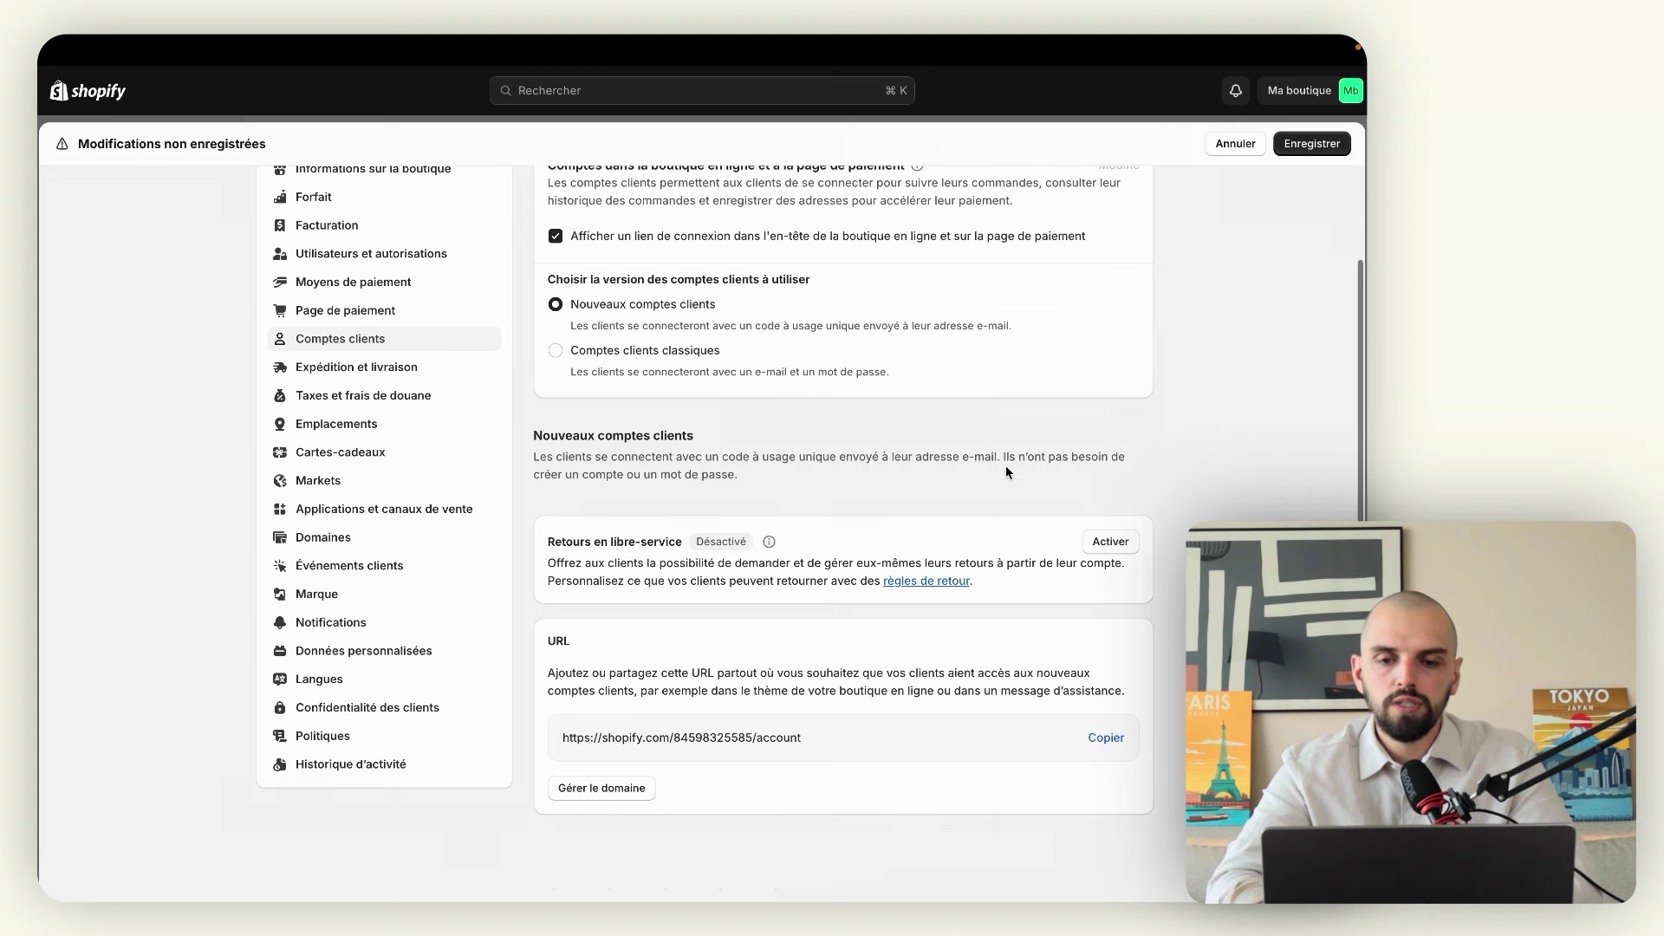
click(1310, 143)
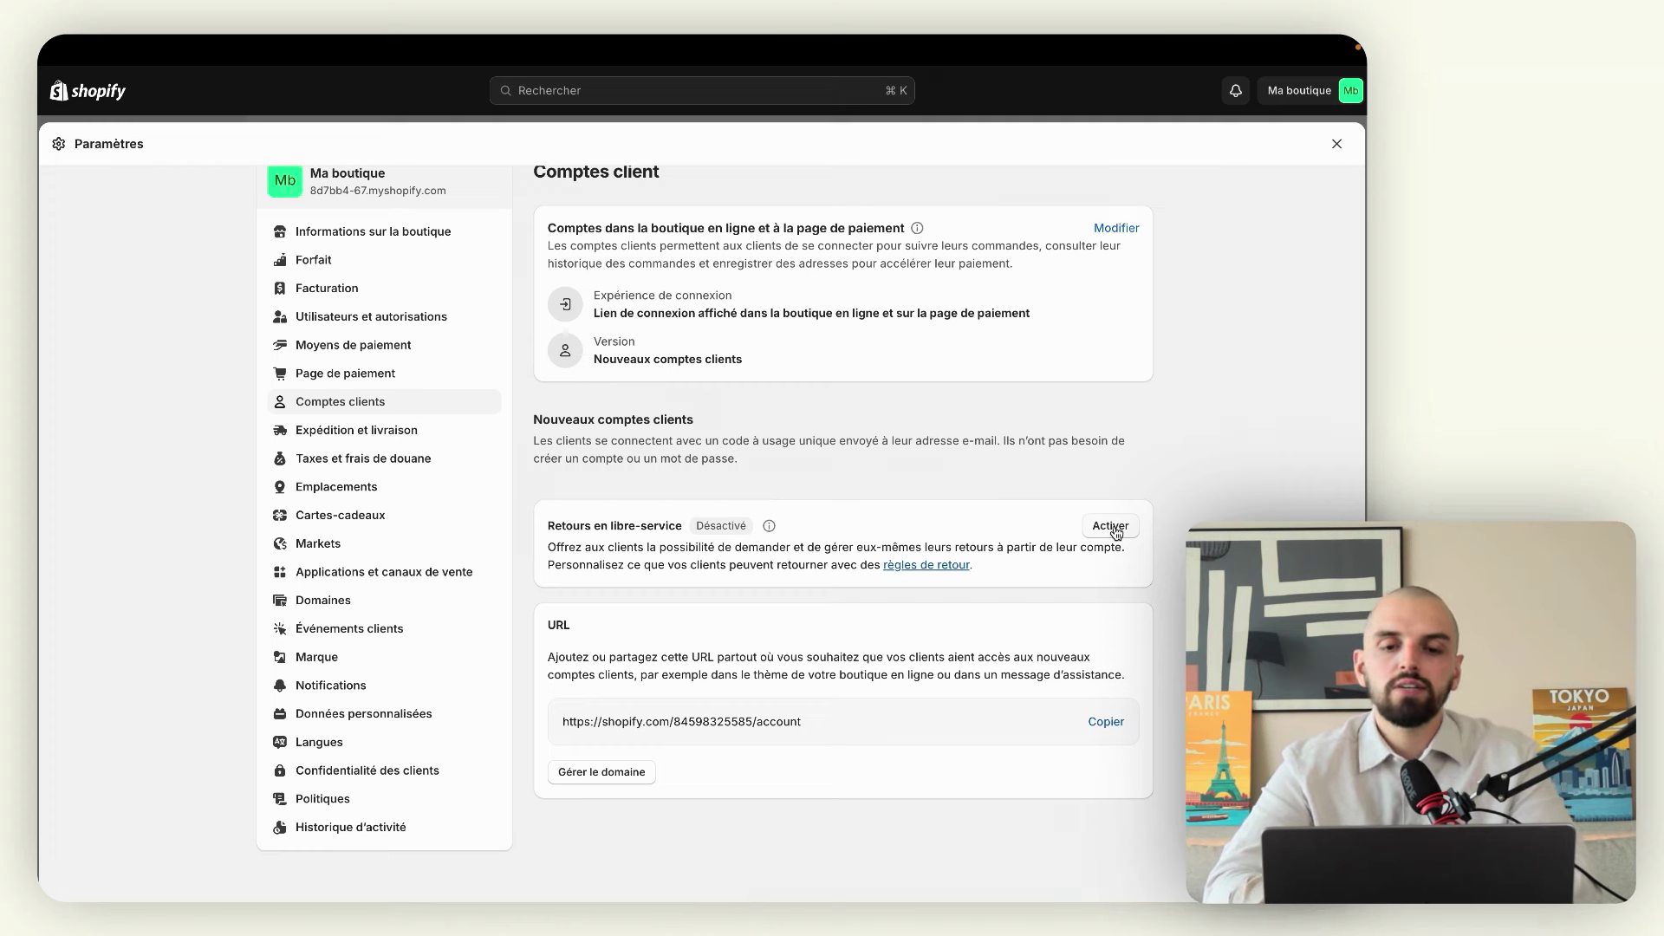
Turn on self-service returns, then go to the Expédition et livraison settings
click(1113, 526)
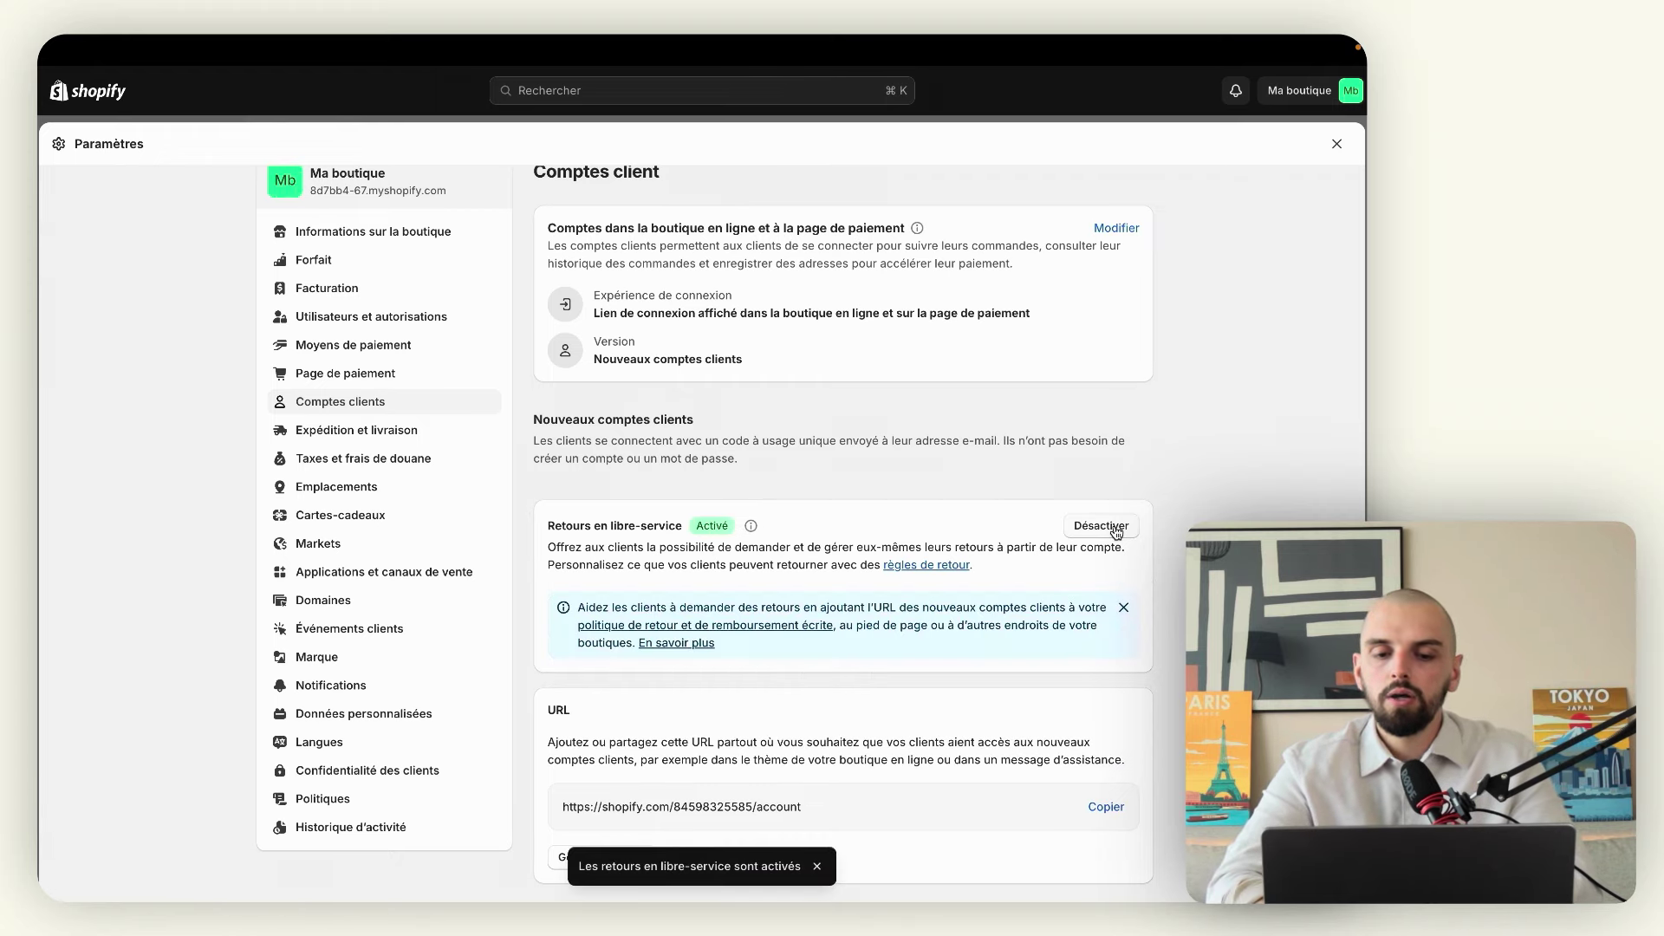
scroll(1116, 532, down, 1)
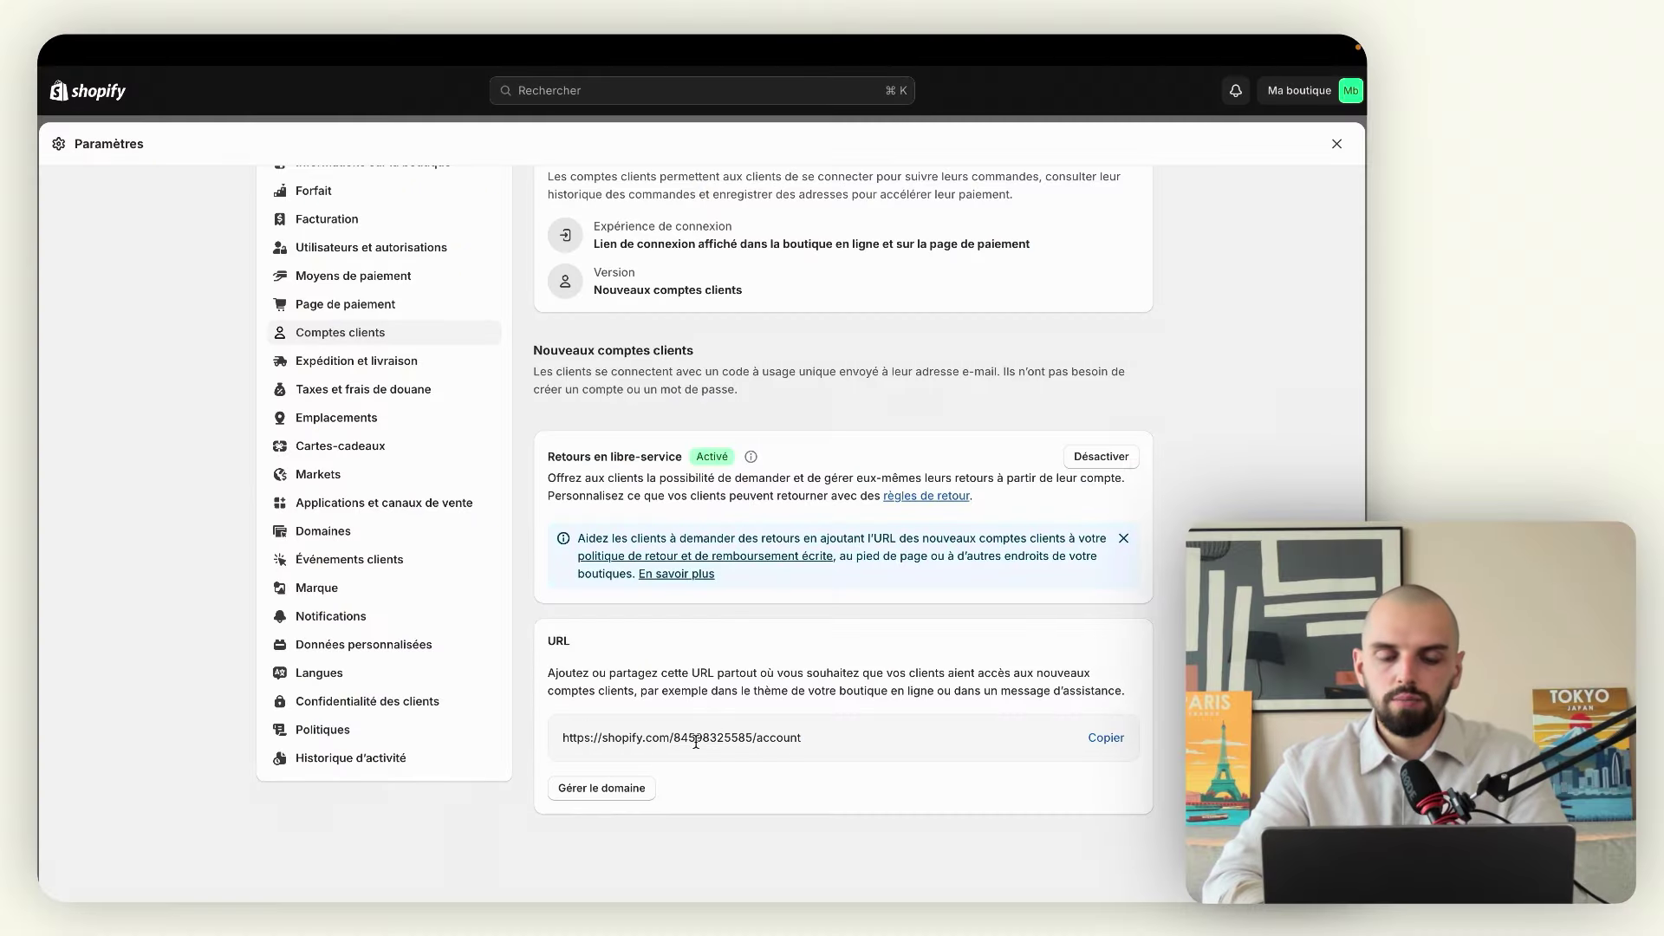
scroll(854, 725, up, 2)
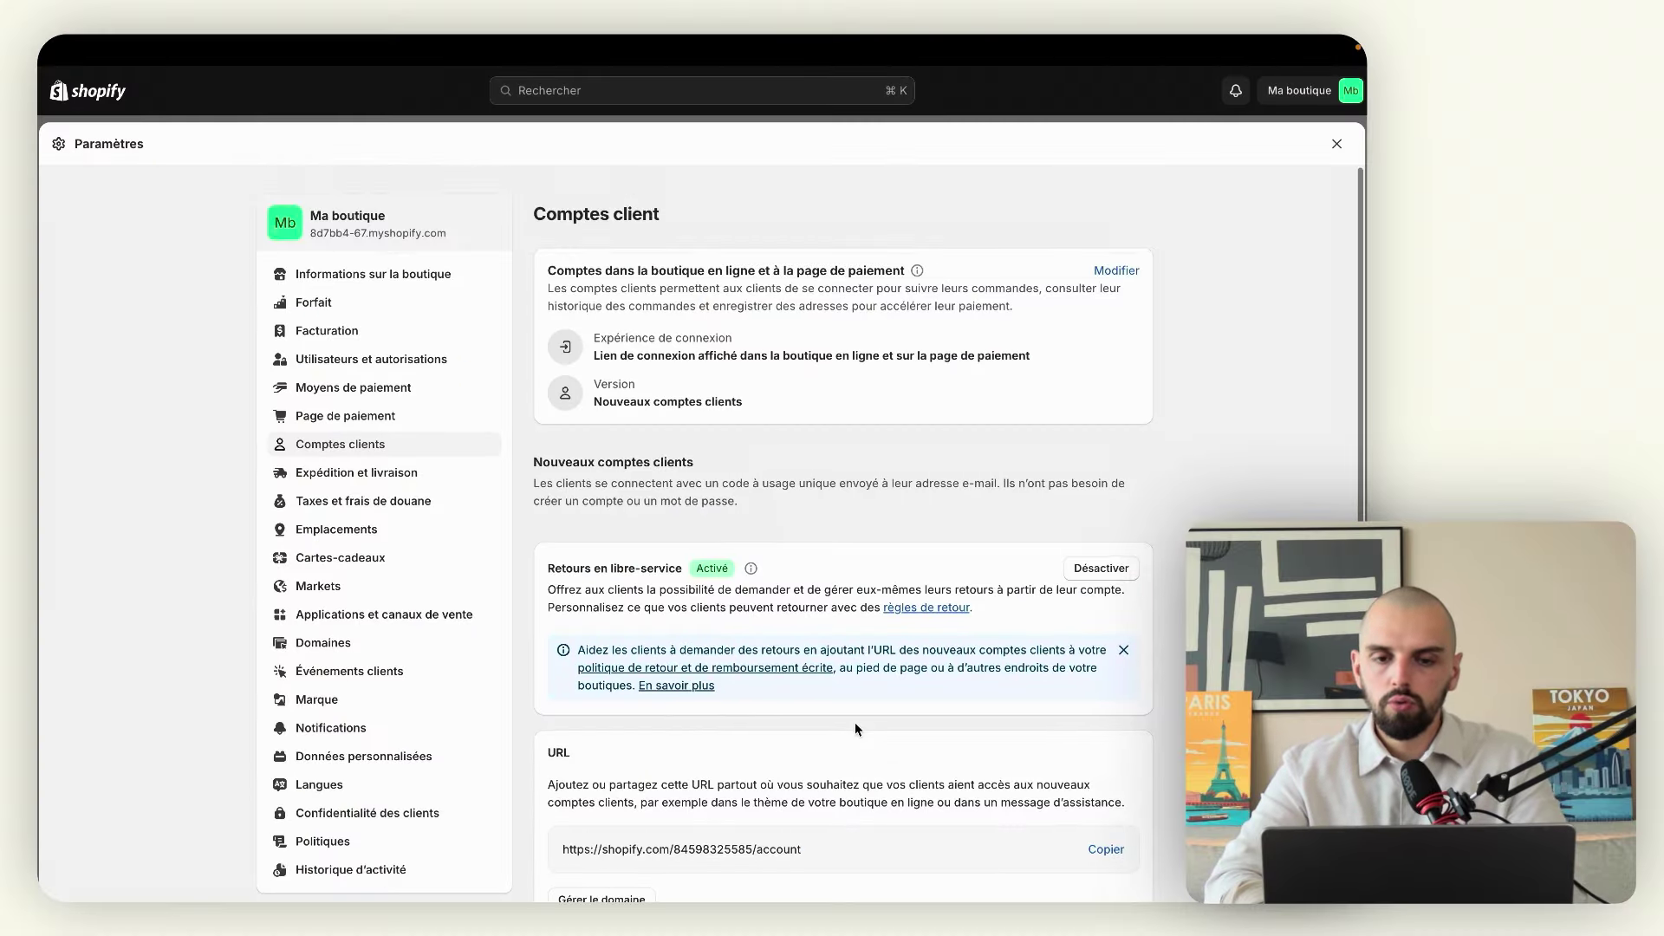
click(393, 474)
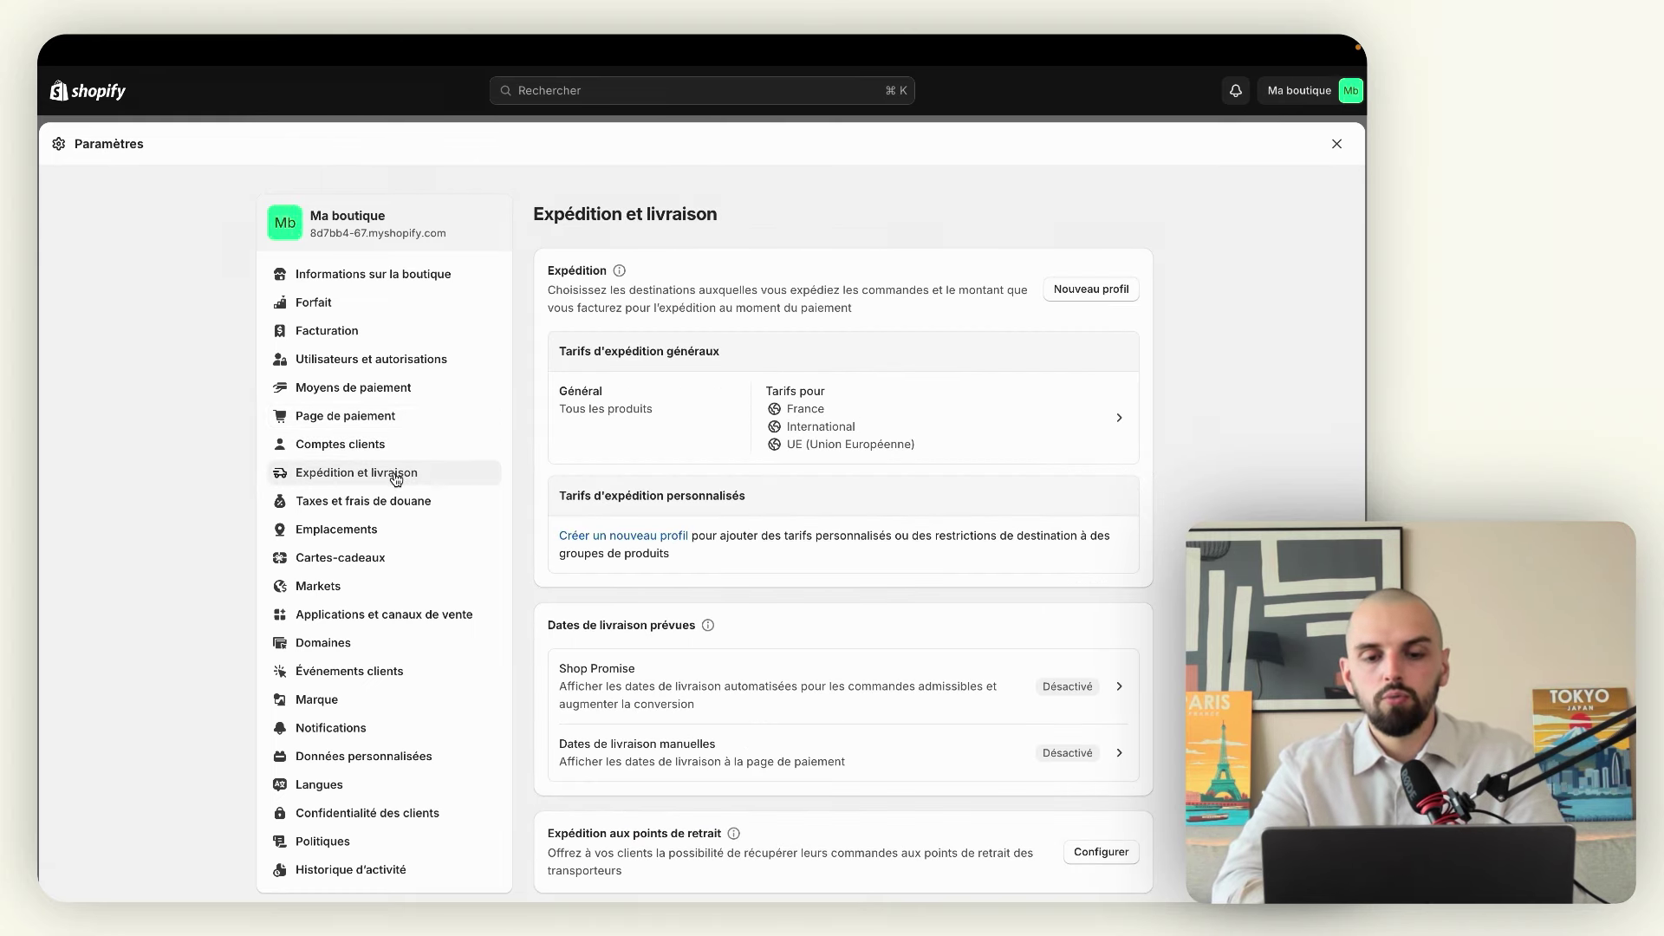
In the general shipping profile, delete the International shipping zone
click(1054, 420)
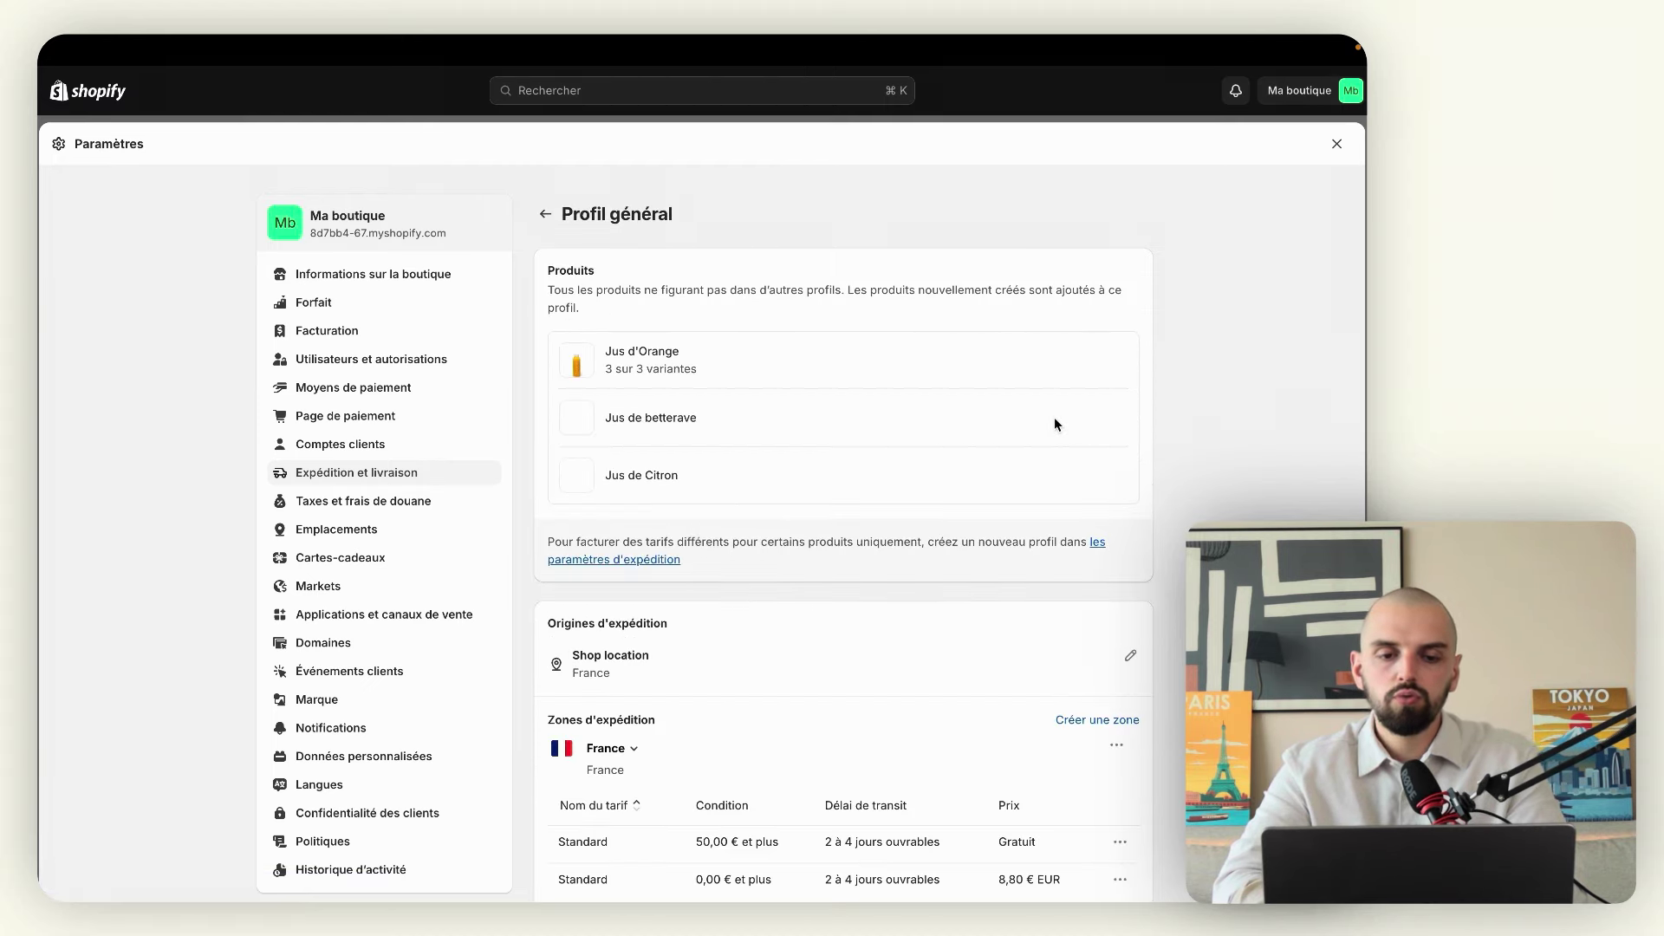
scroll(801, 579, down, 5)
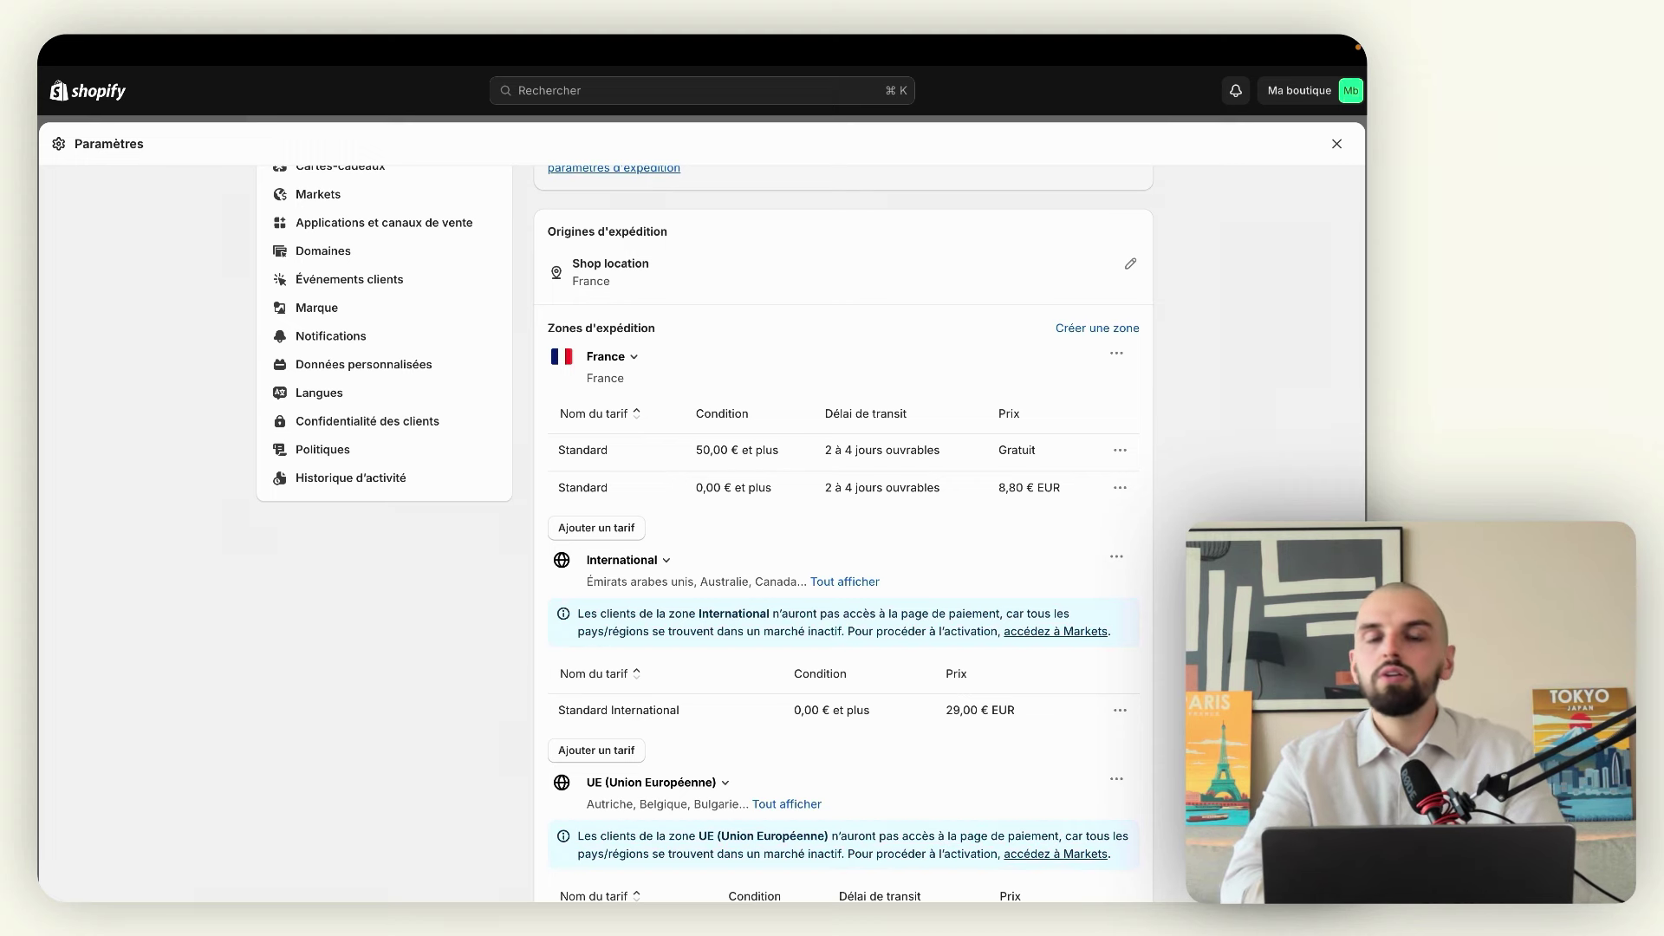
scroll(811, 533, down, 2)
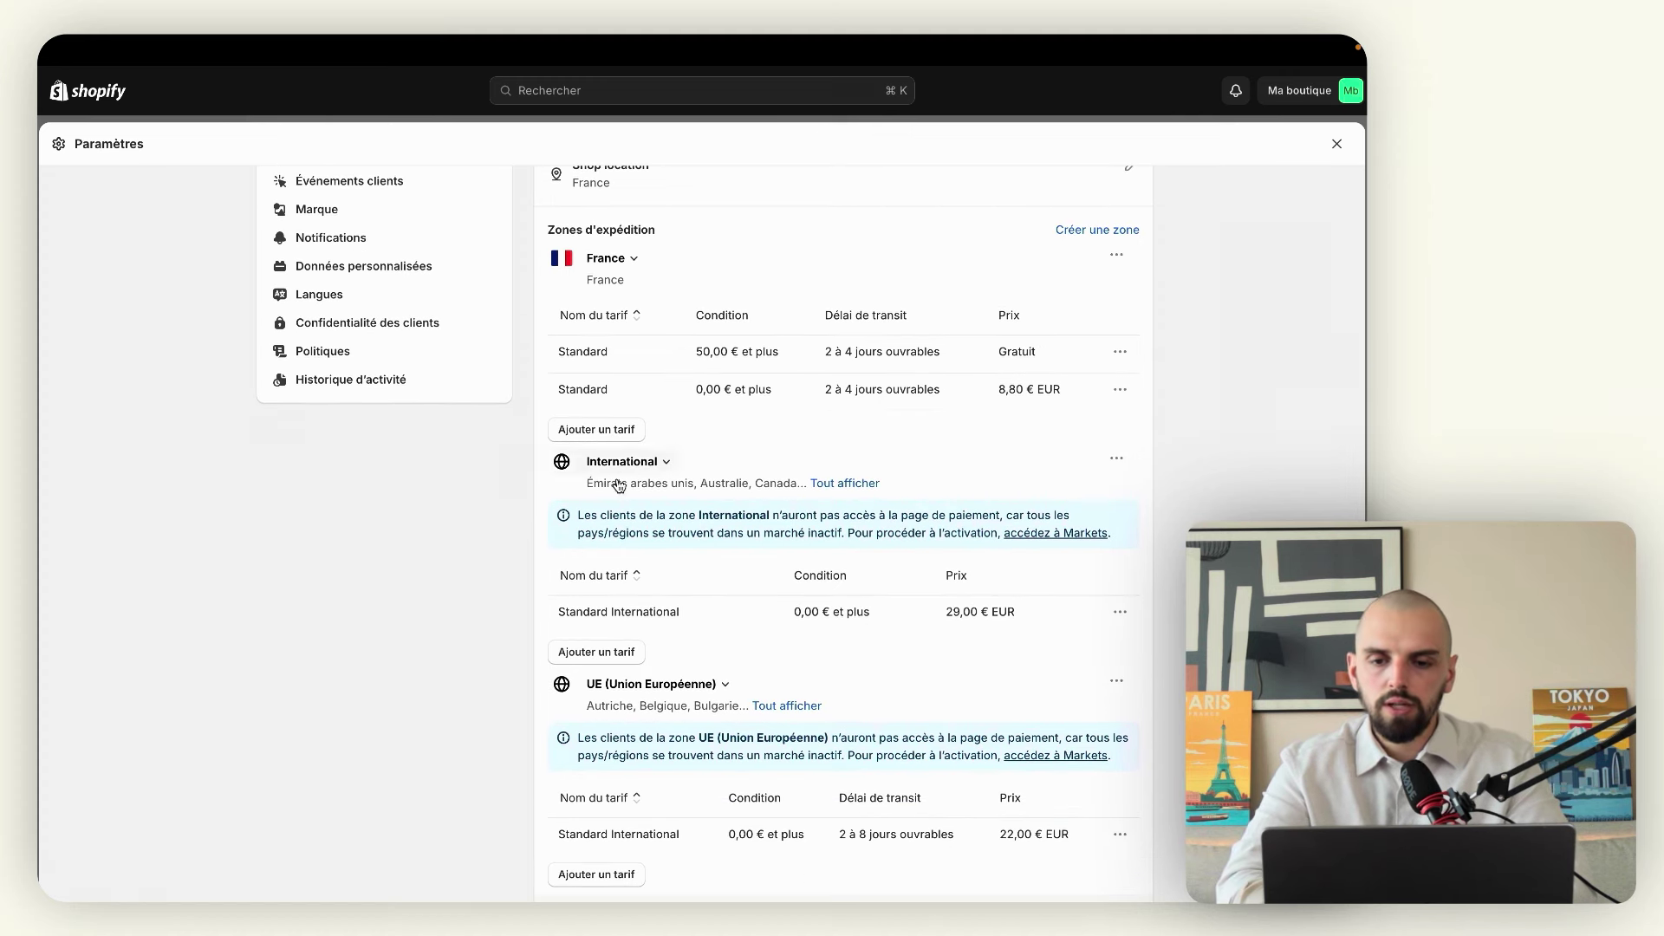
click(1117, 458)
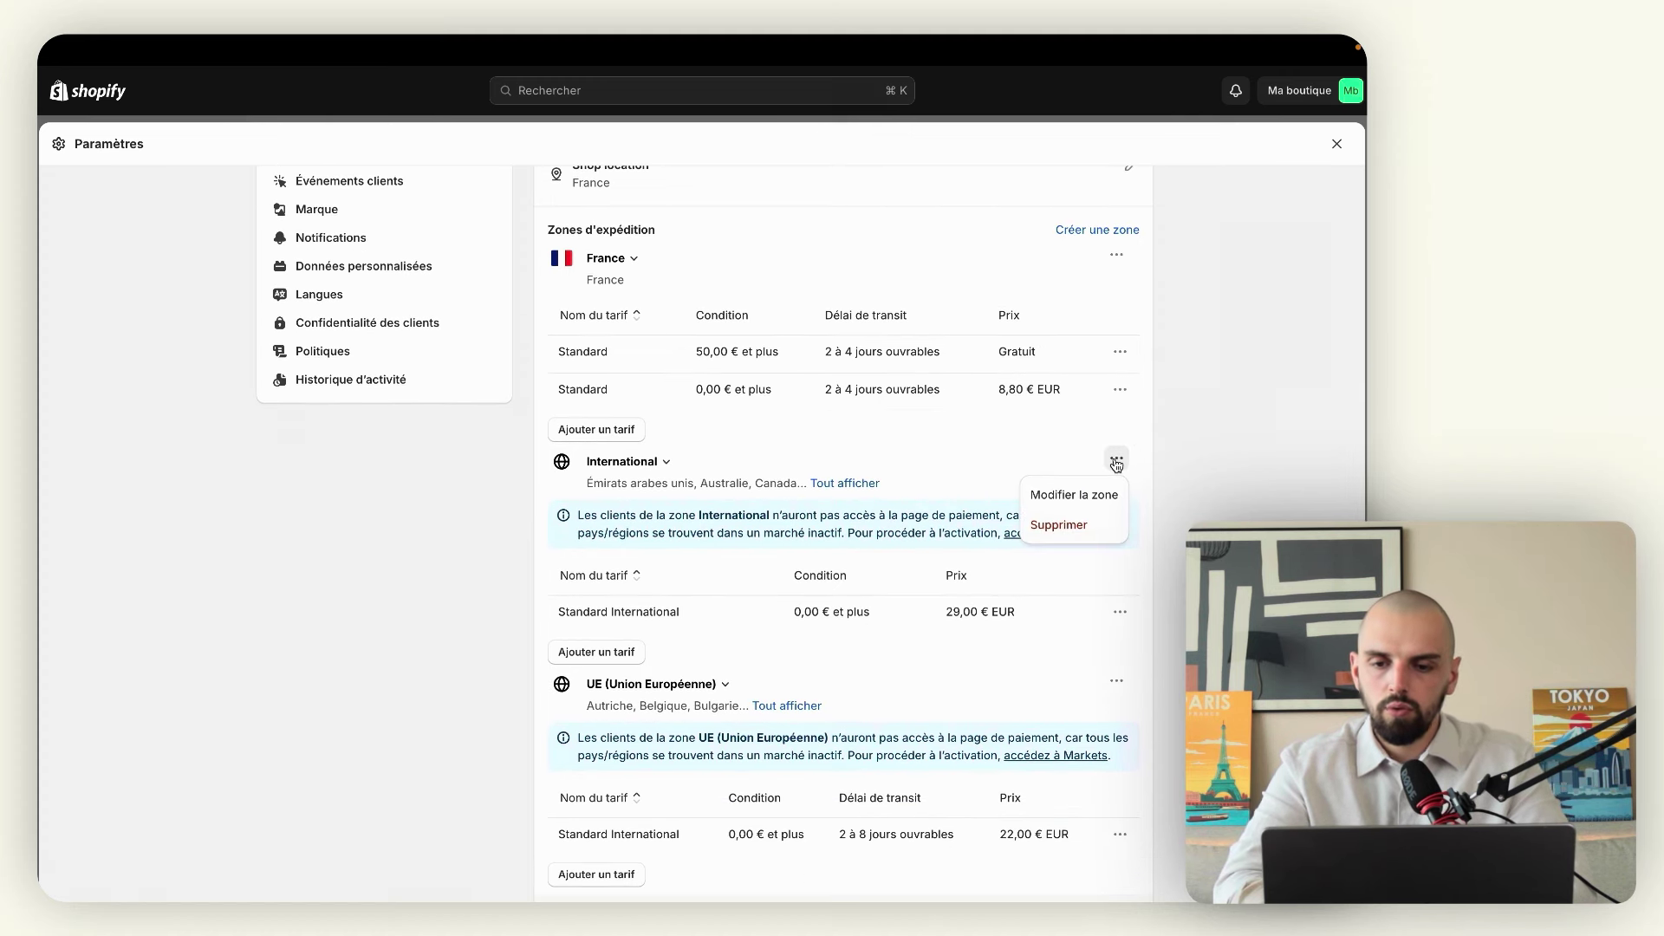
click(1057, 526)
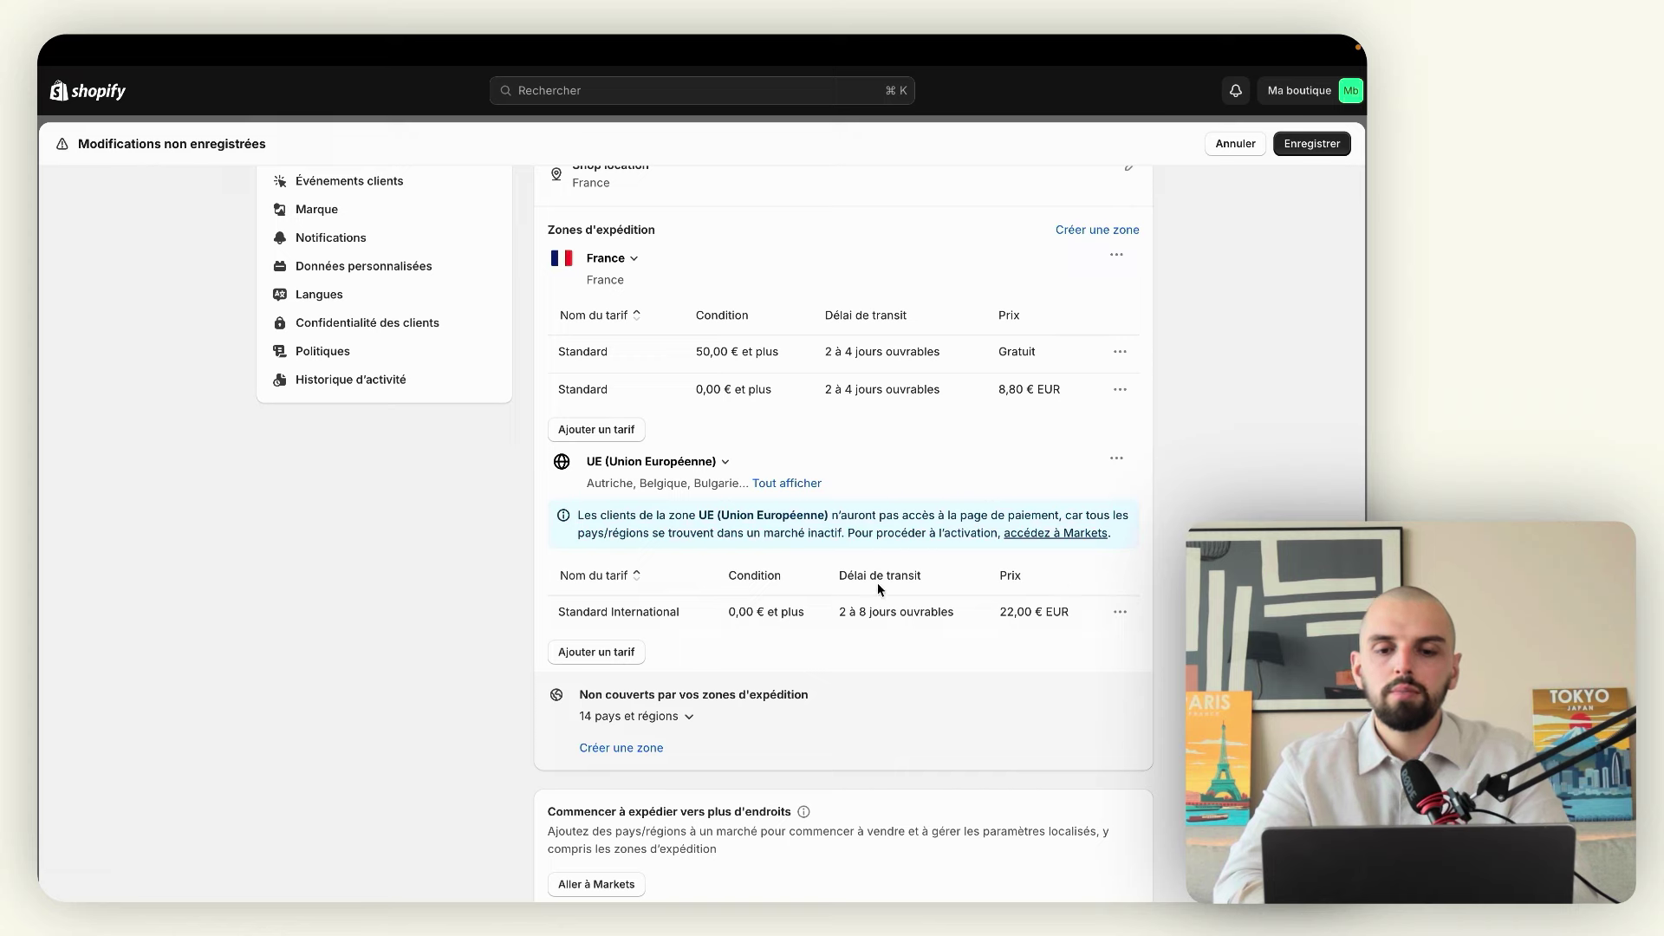
click(1120, 612)
Make the EU rate a custom rate named 'Internationale UE (10 à 18 jours)' with description 'Numéro de suivi fourni'
click(1087, 646)
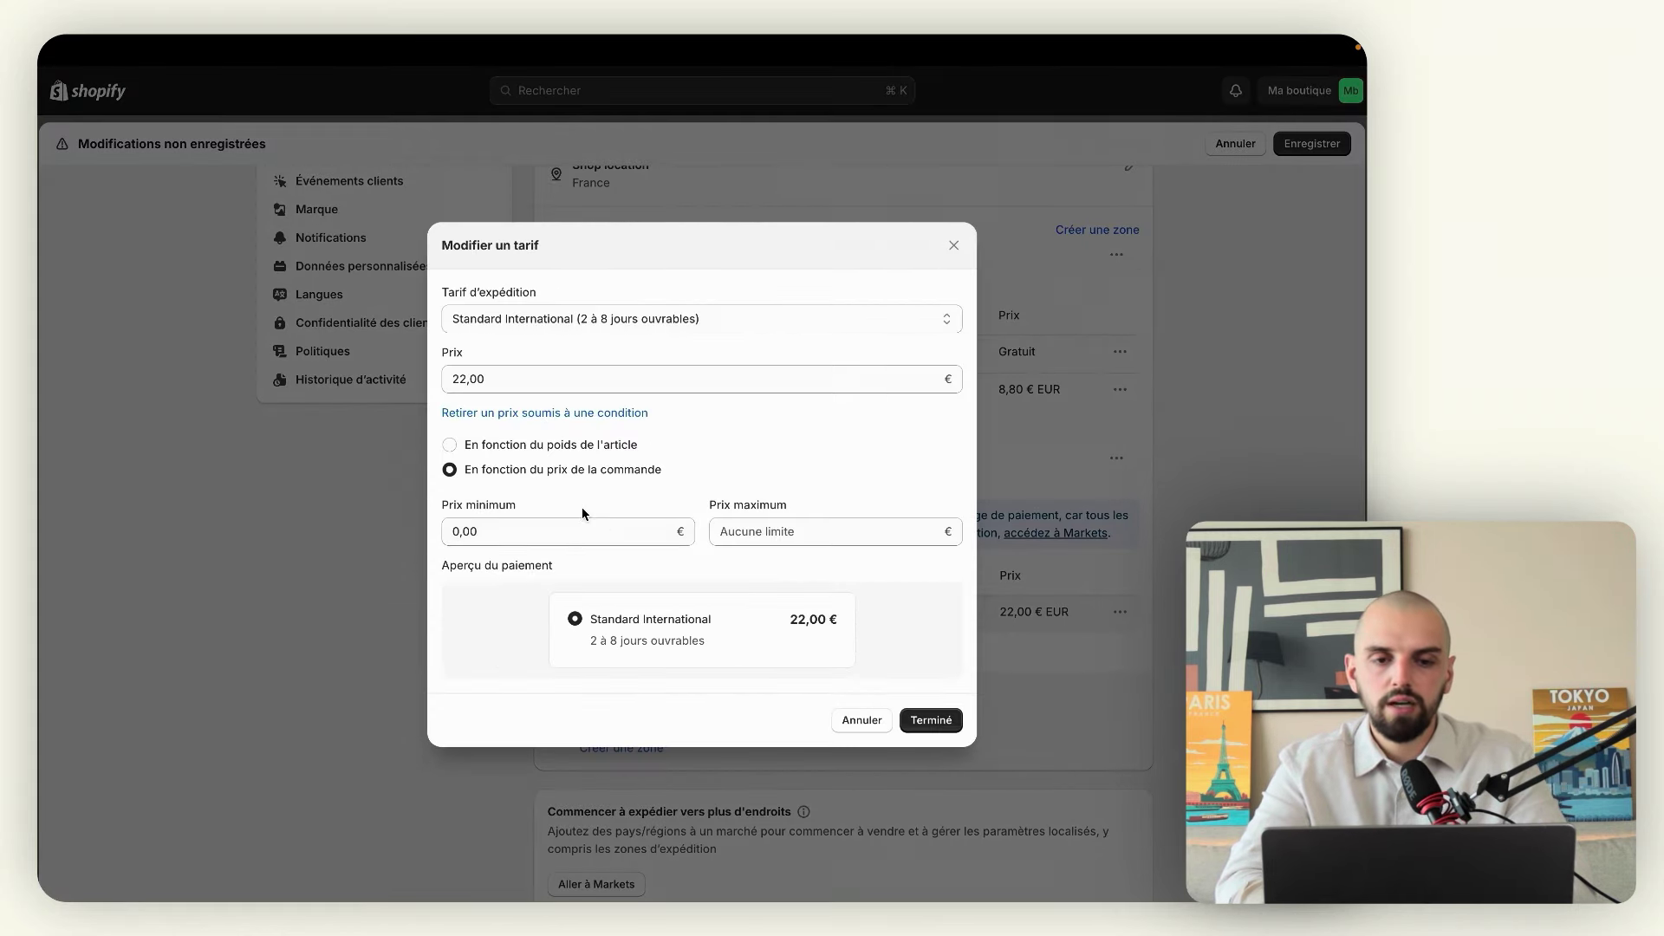
click(598, 319)
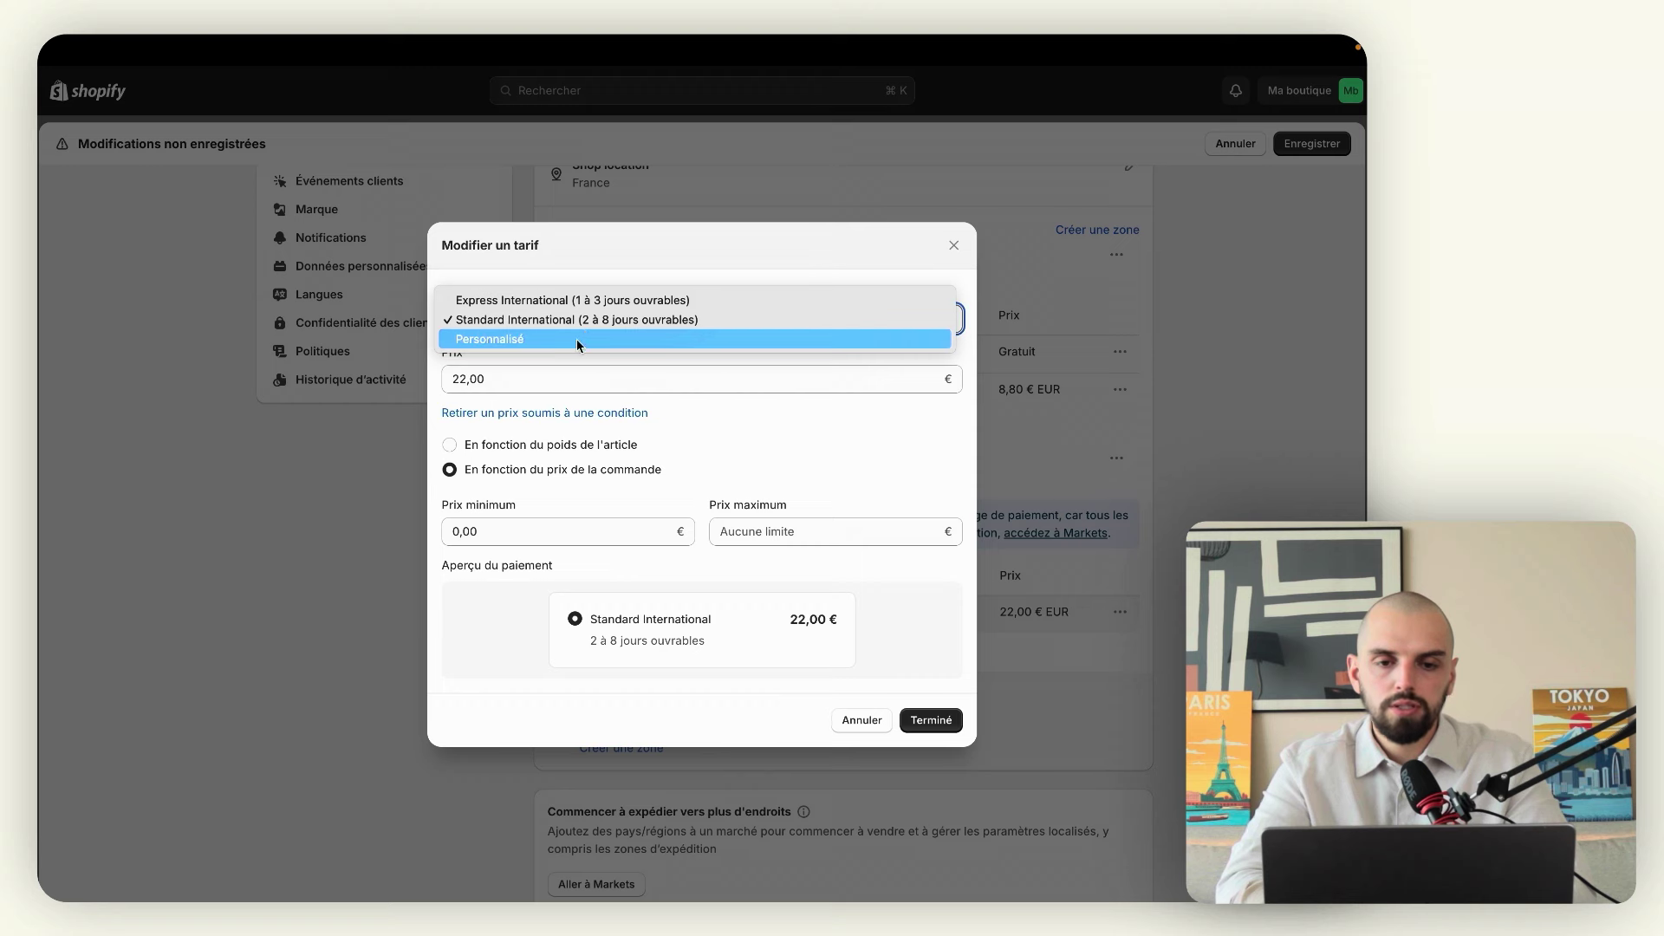
click(575, 340)
click(514, 334)
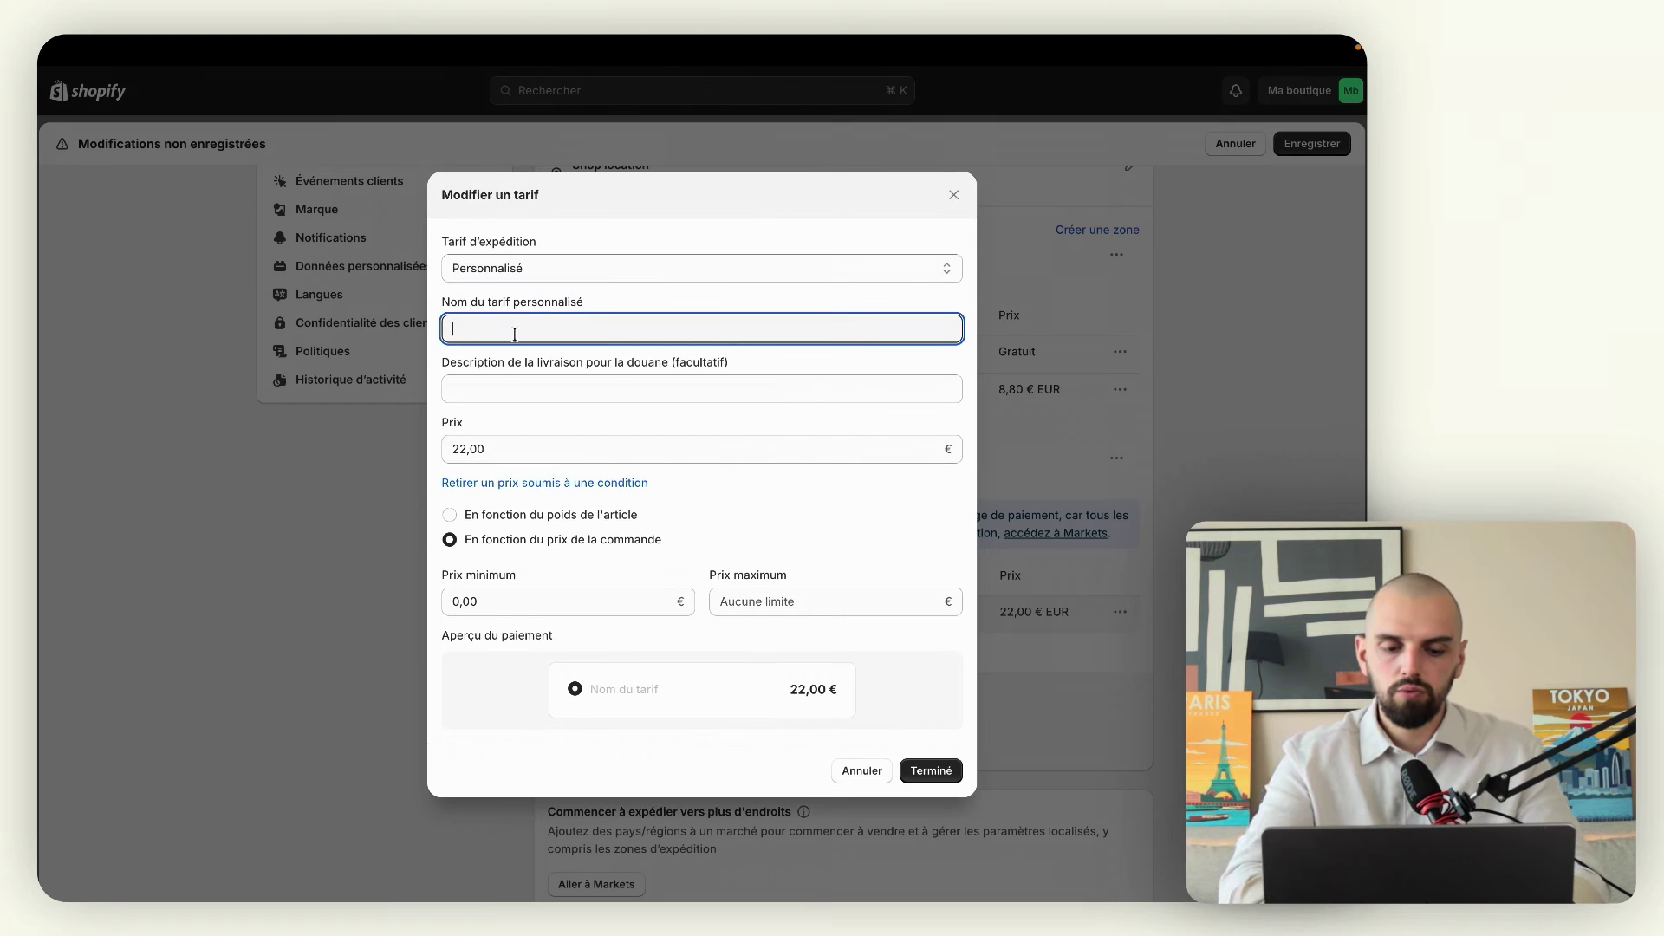
text(Internationale)
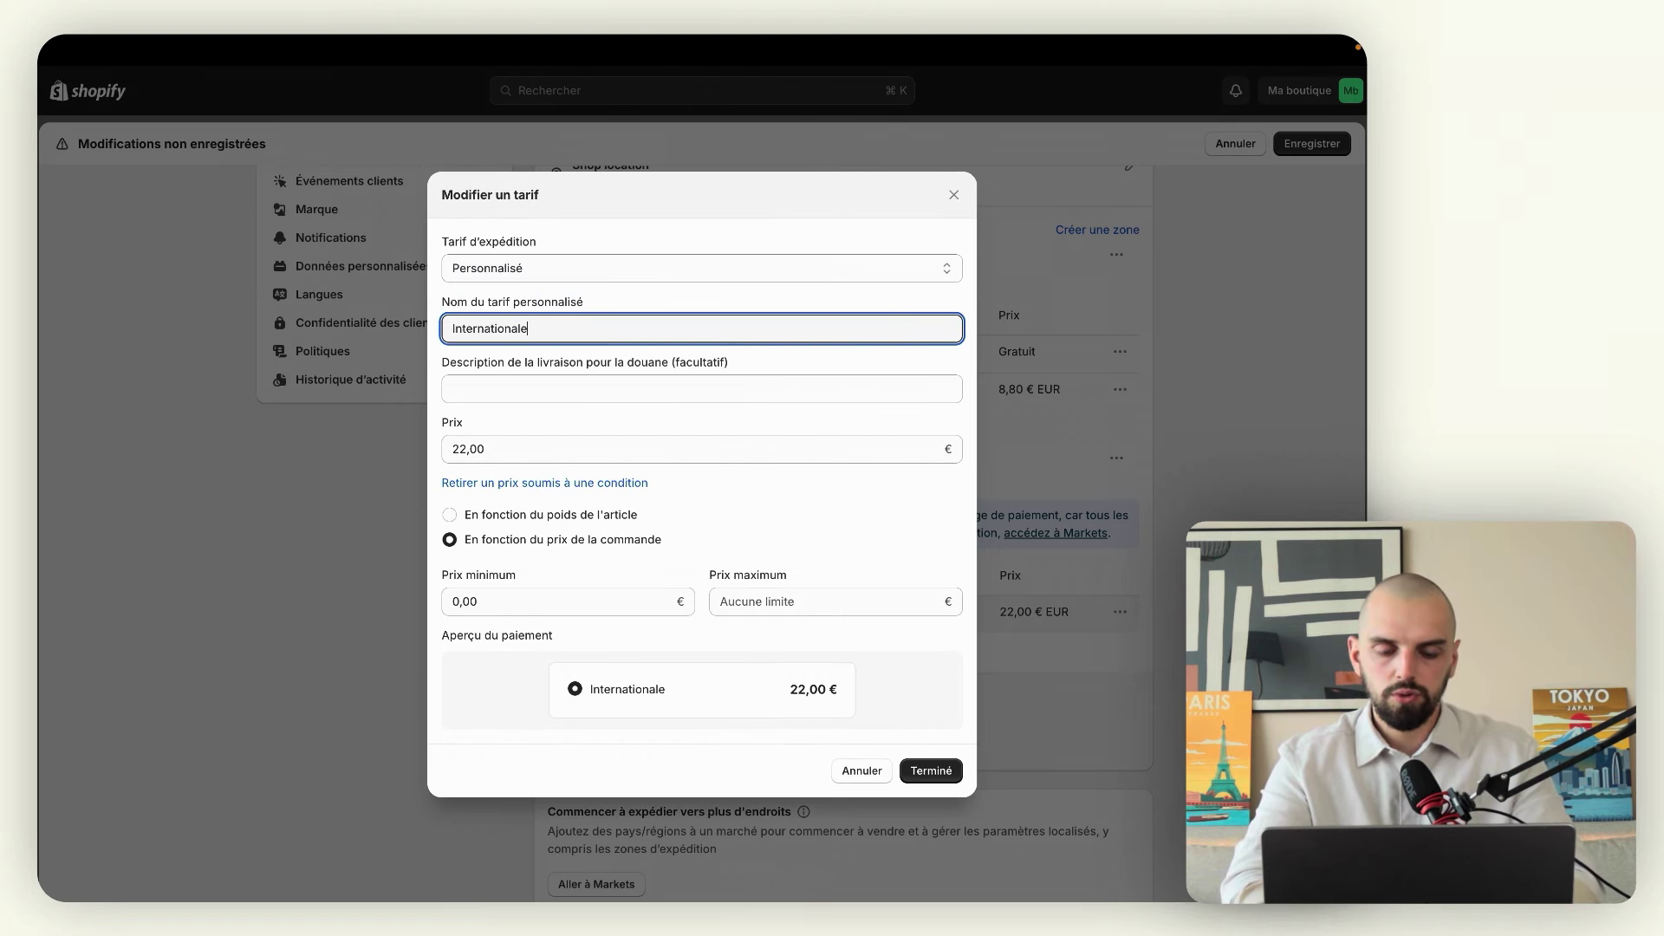
text( (10)
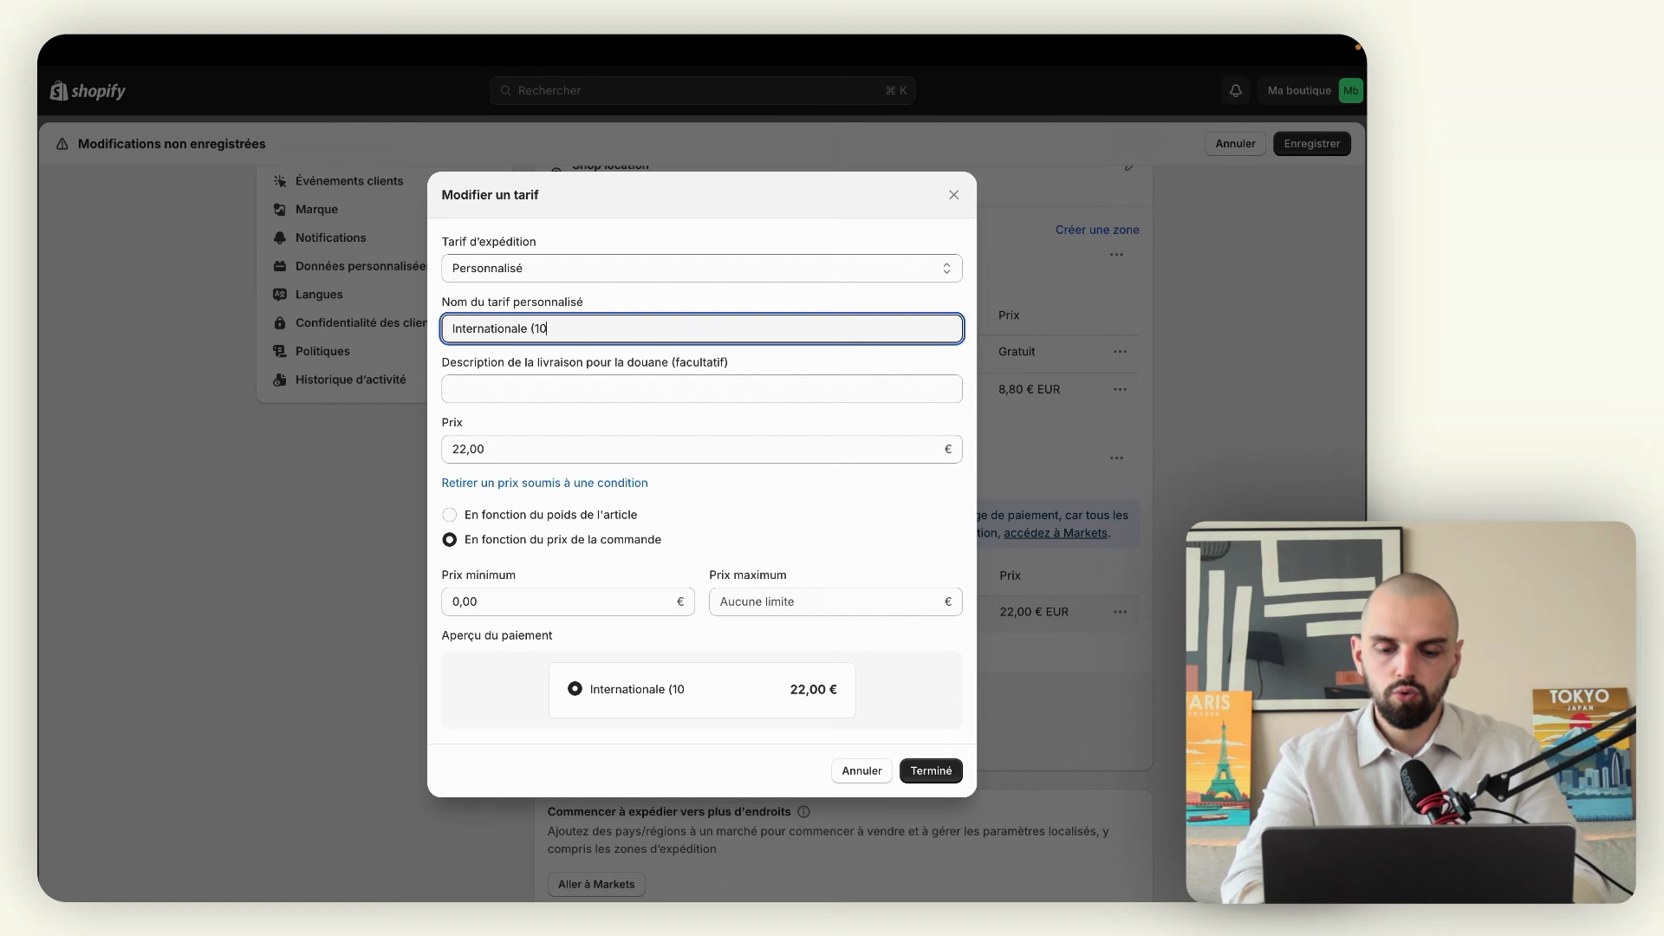
text( à )
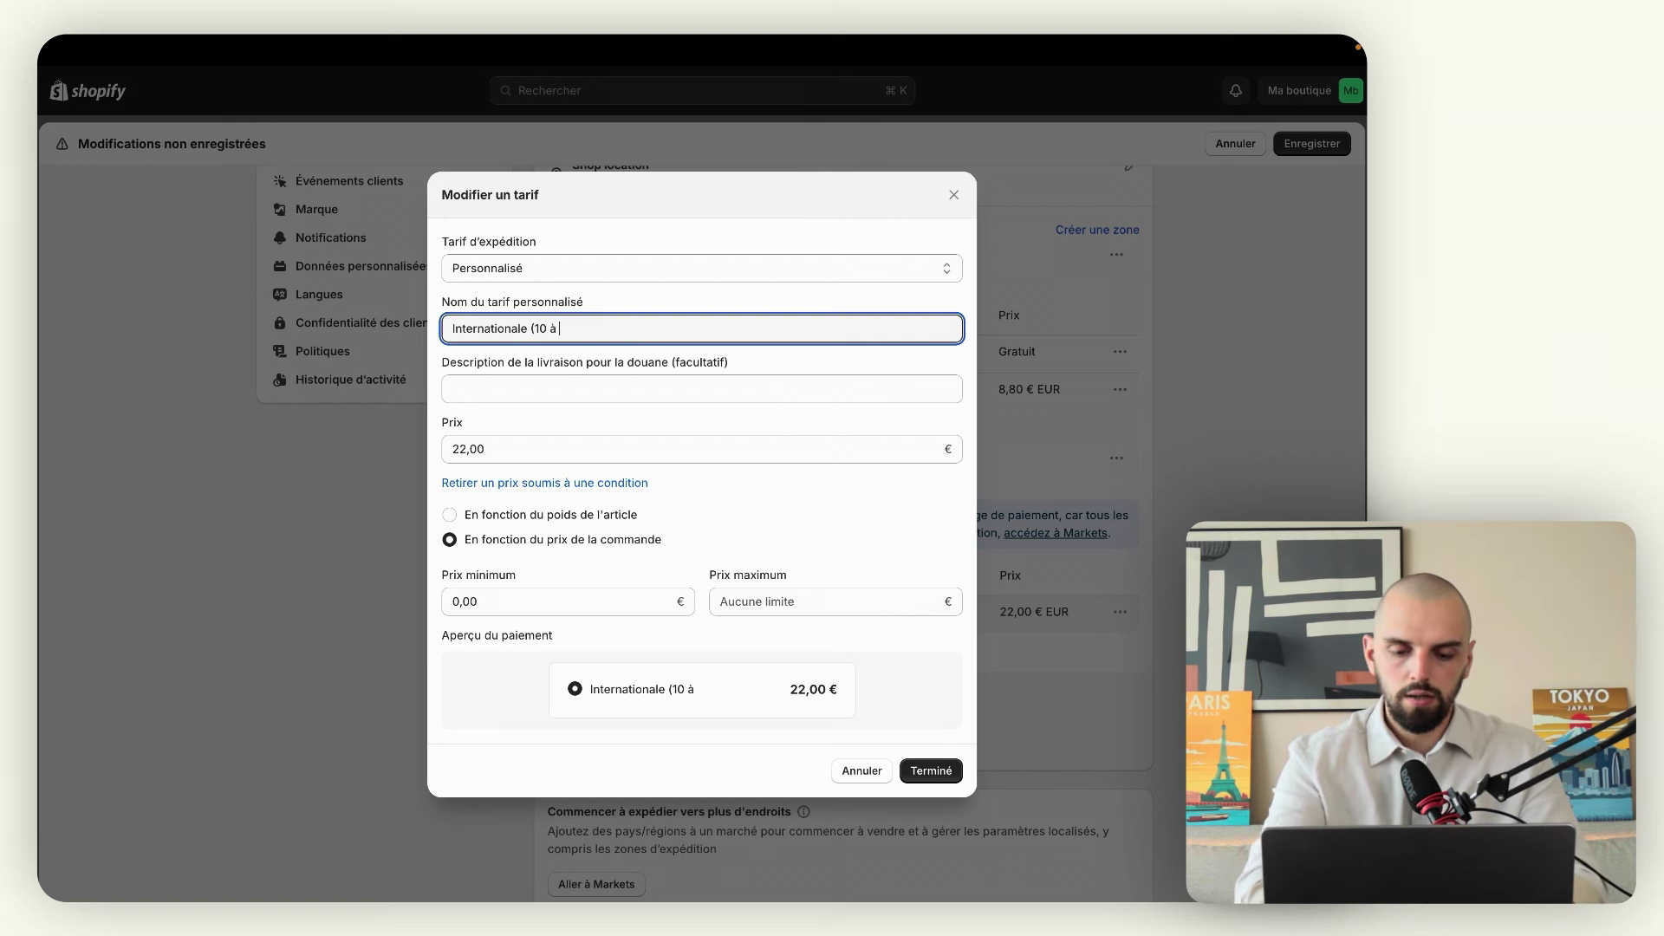
text(18 jours))
click(527, 328)
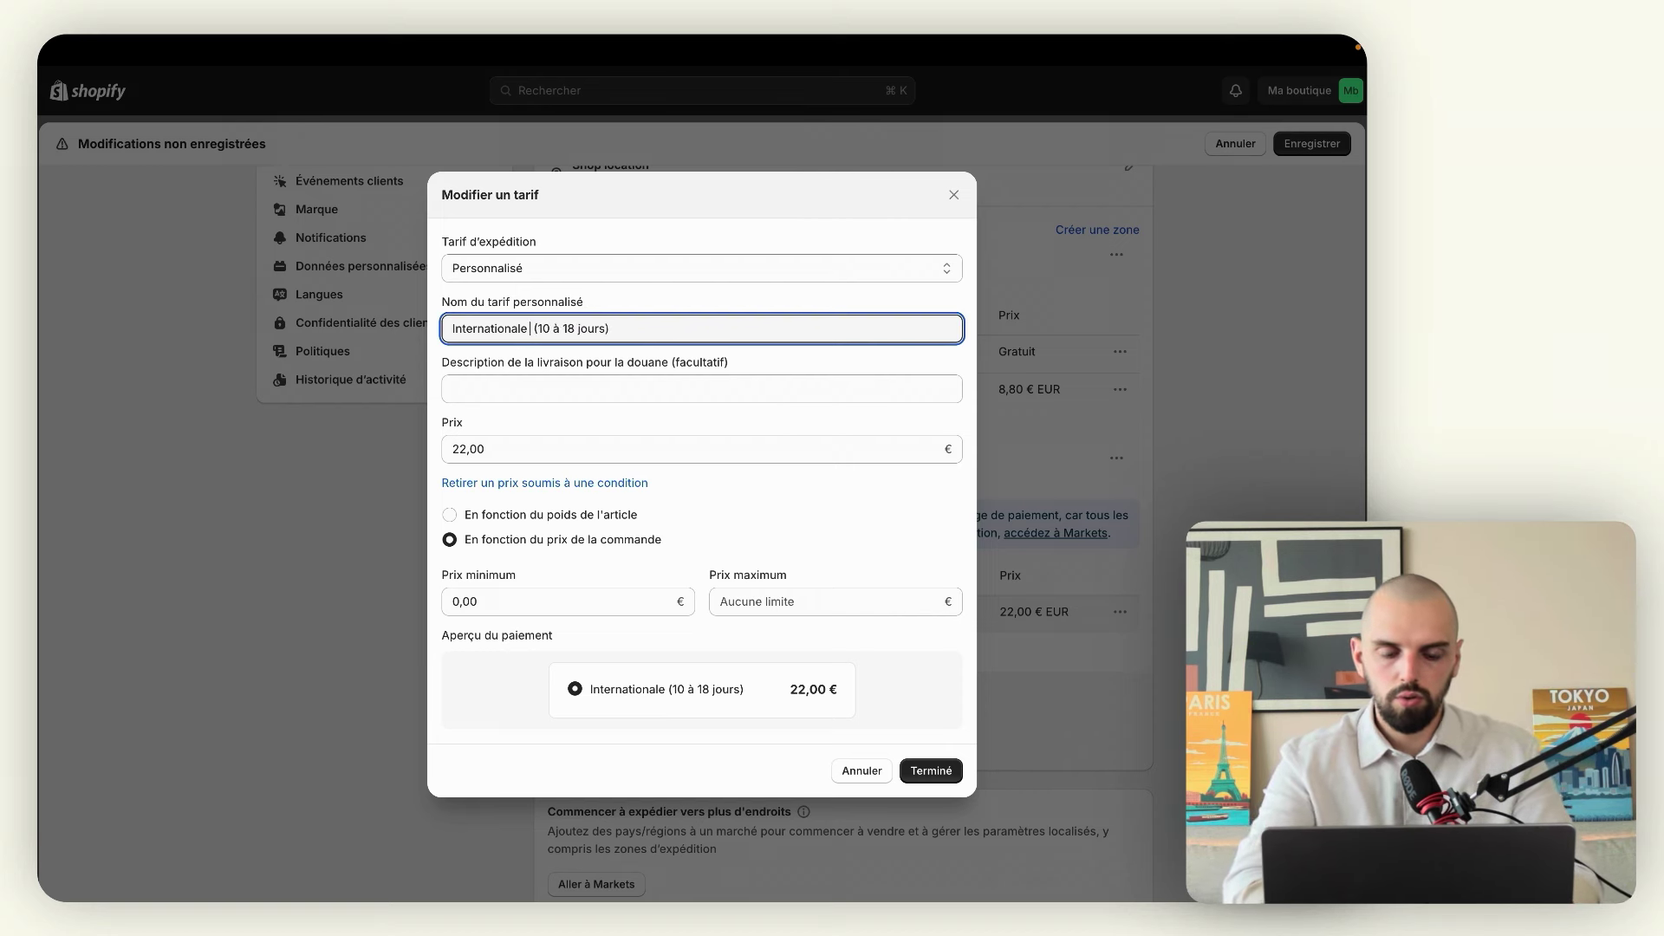
text(UE)
click(538, 363)
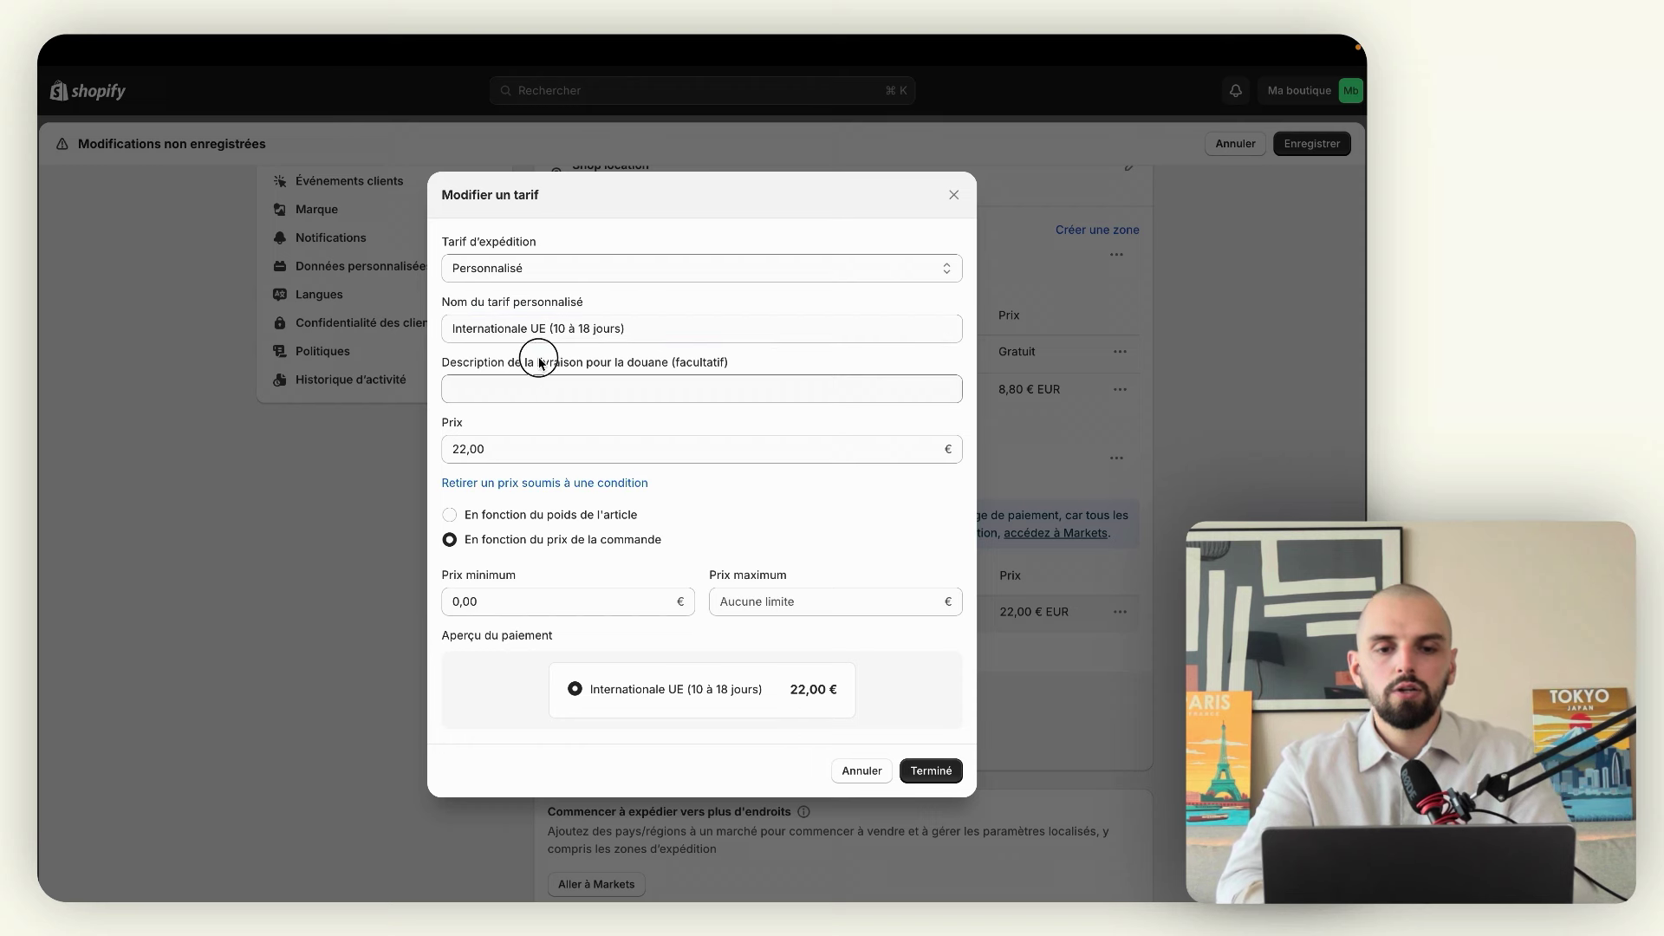
click(585, 461)
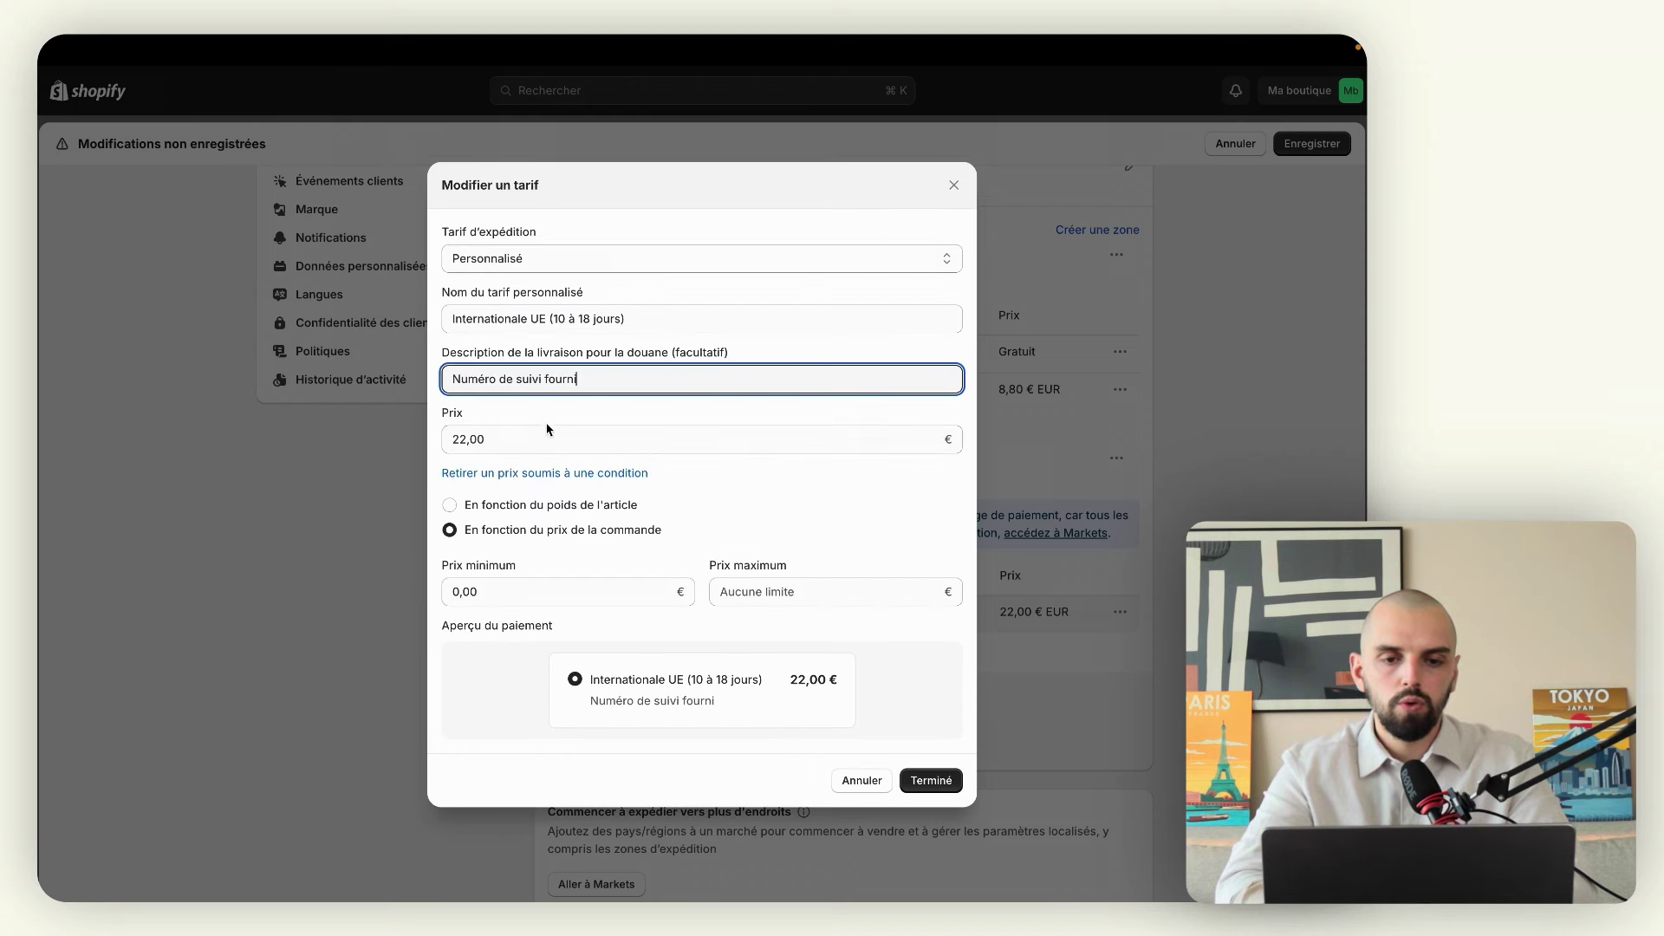
click(547, 417)
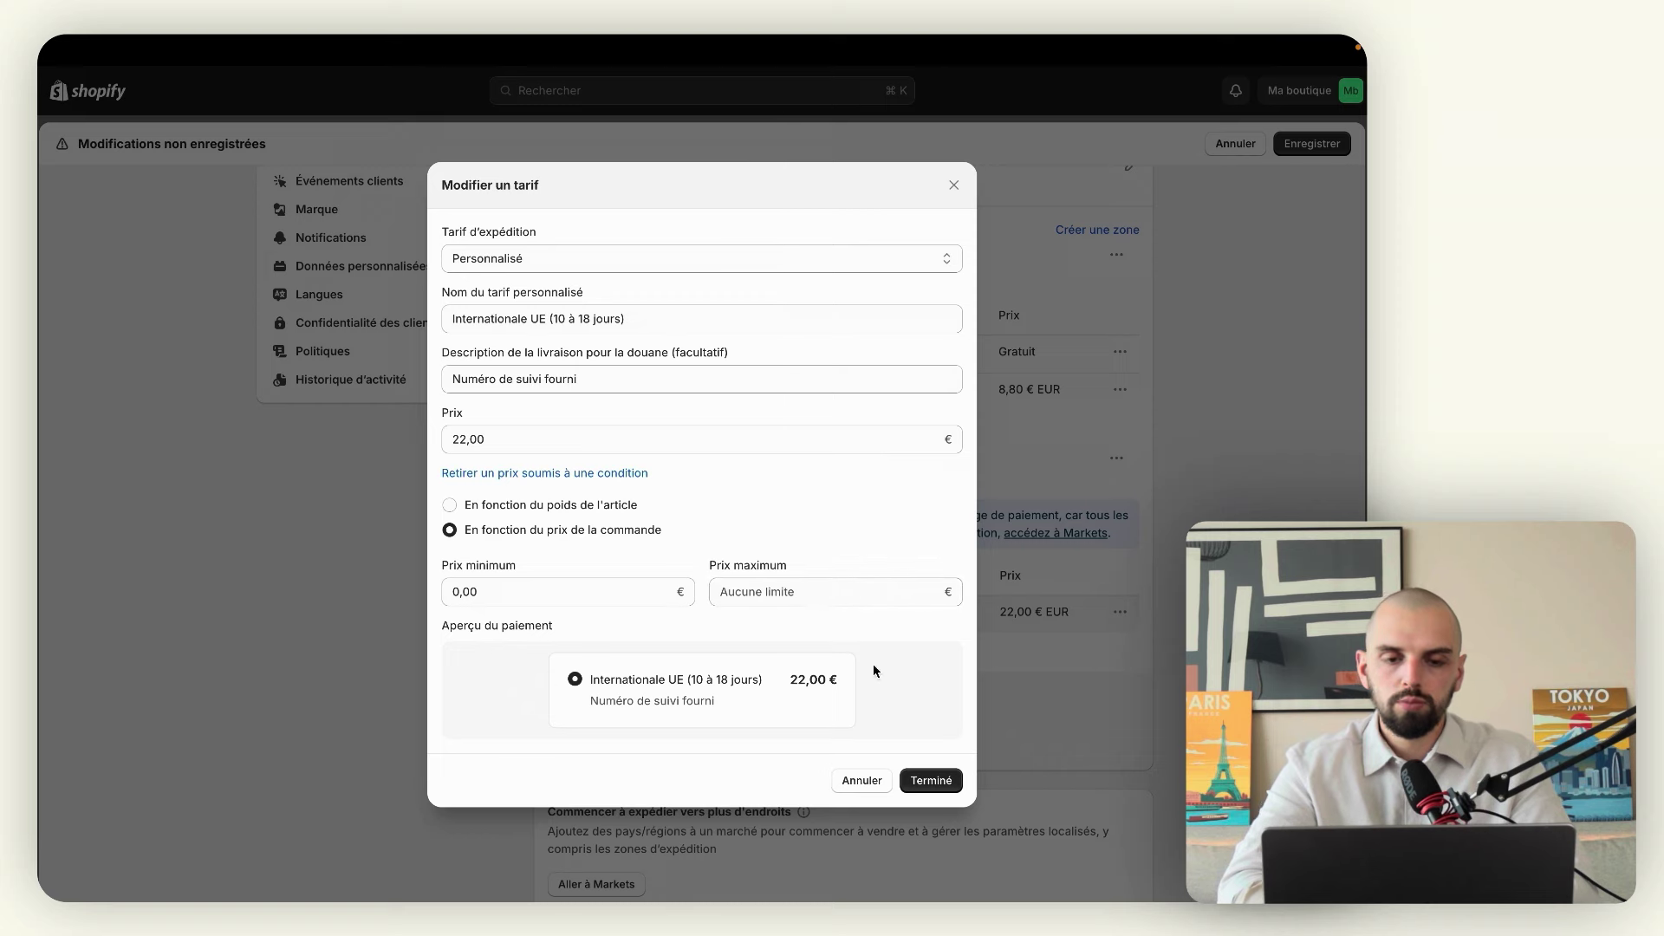
click(933, 783)
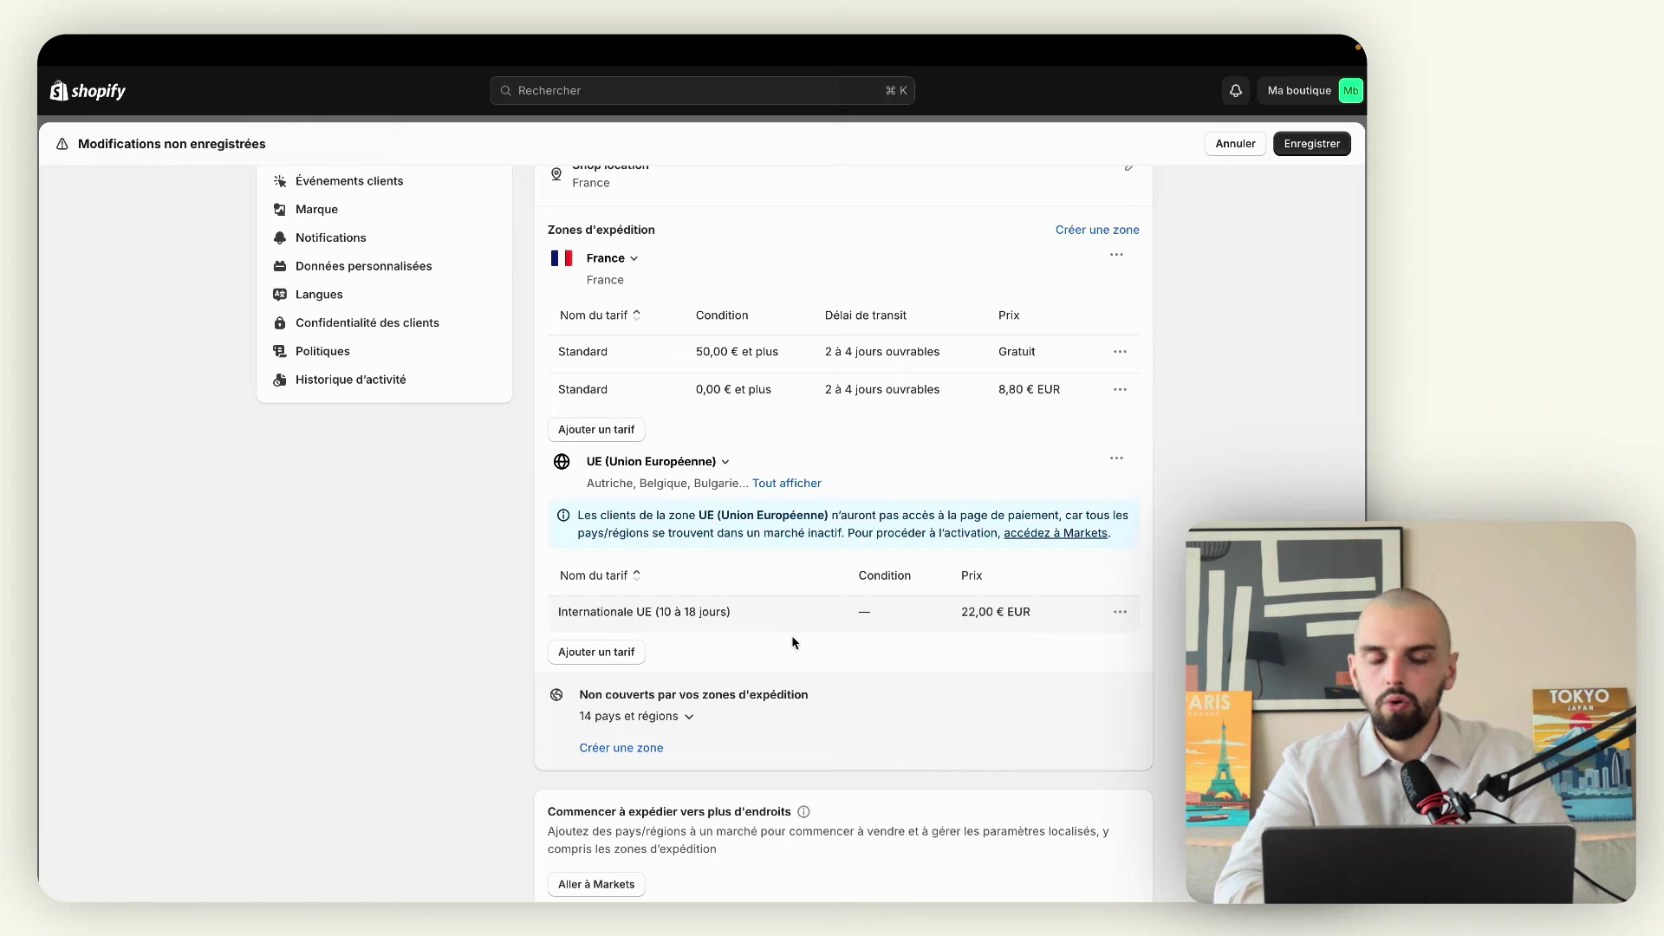
Delete the 8,80 € and free Standard rates from the France zone
scroll(988, 615, up, 3)
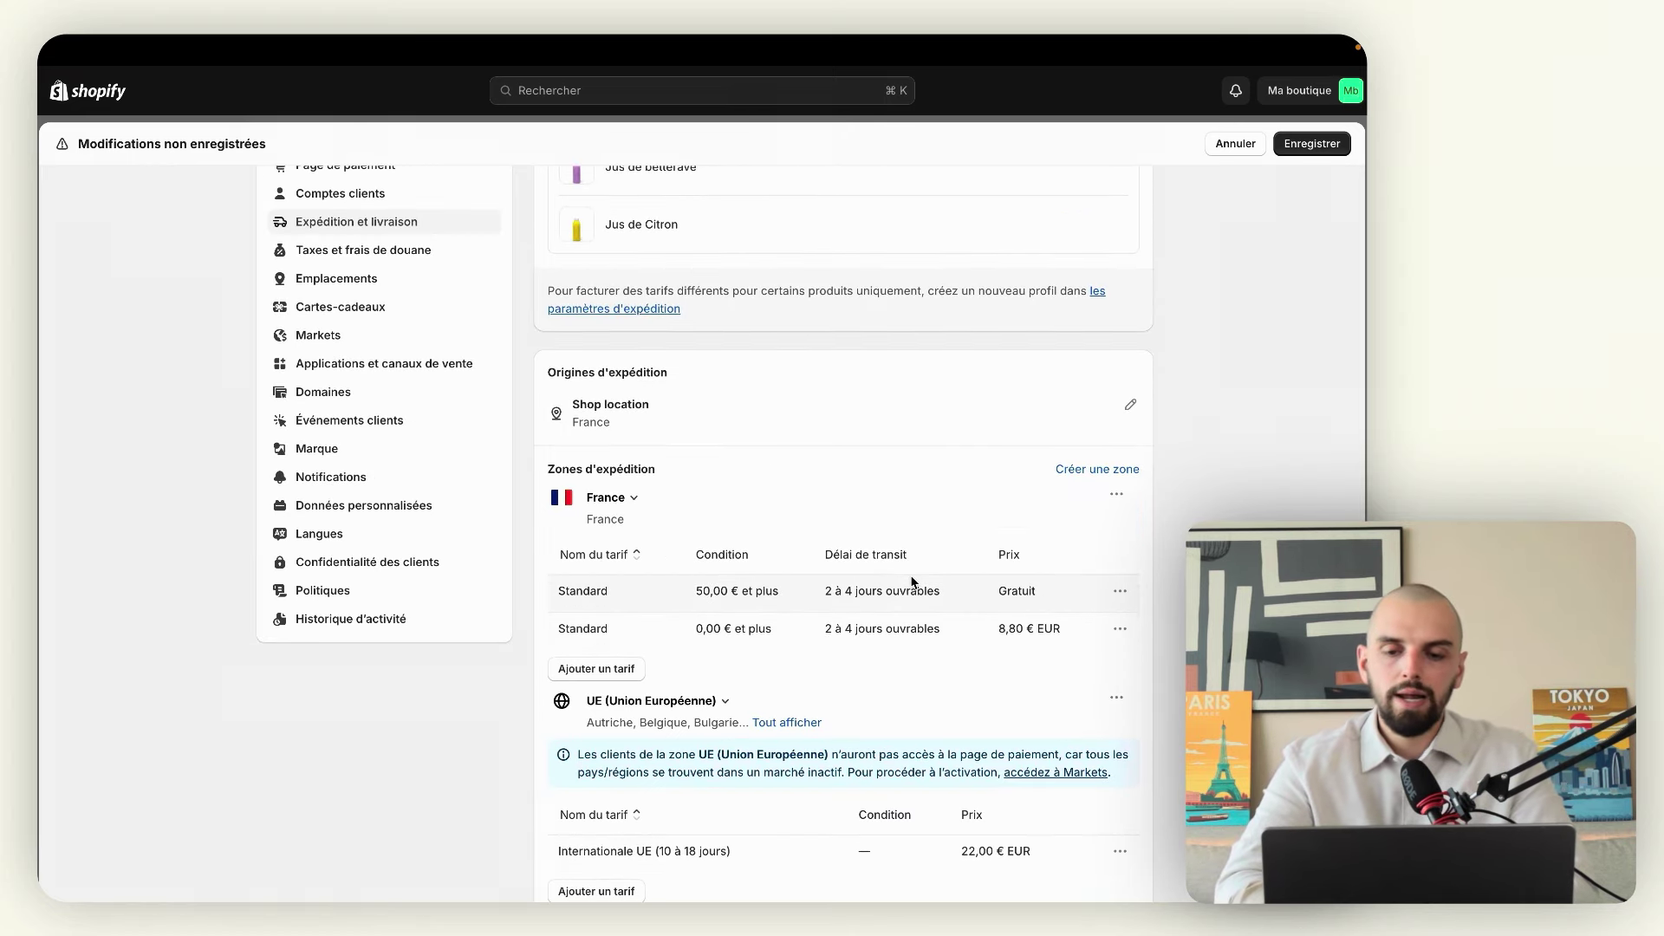
click(1119, 628)
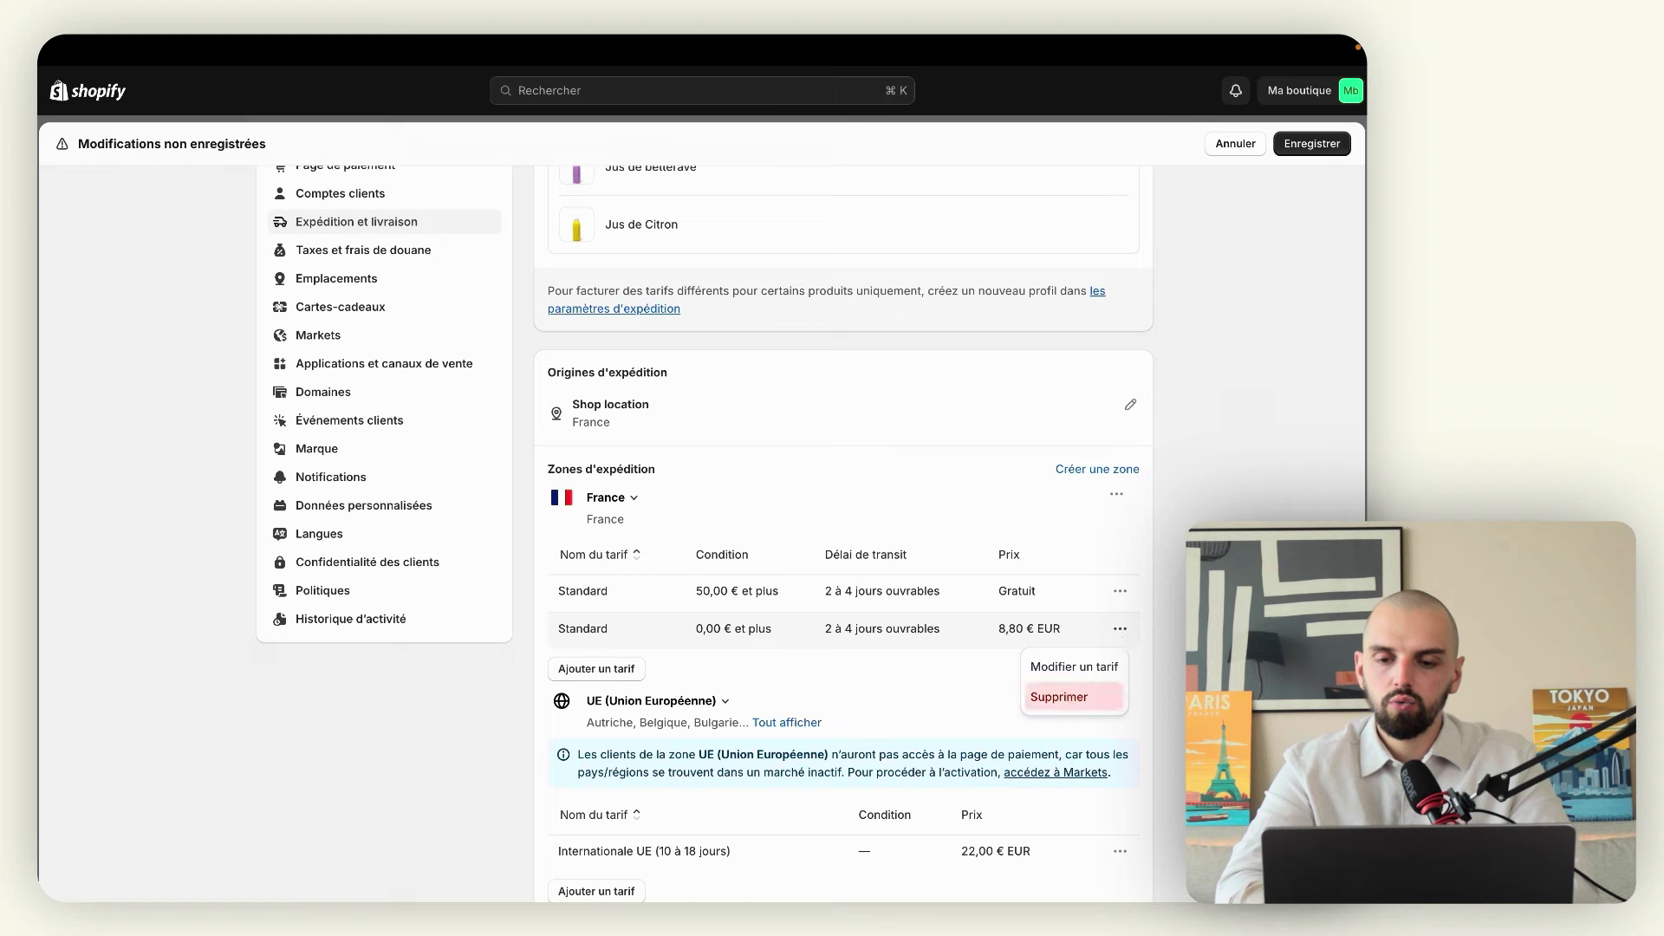
click(1059, 695)
click(1119, 590)
click(1081, 657)
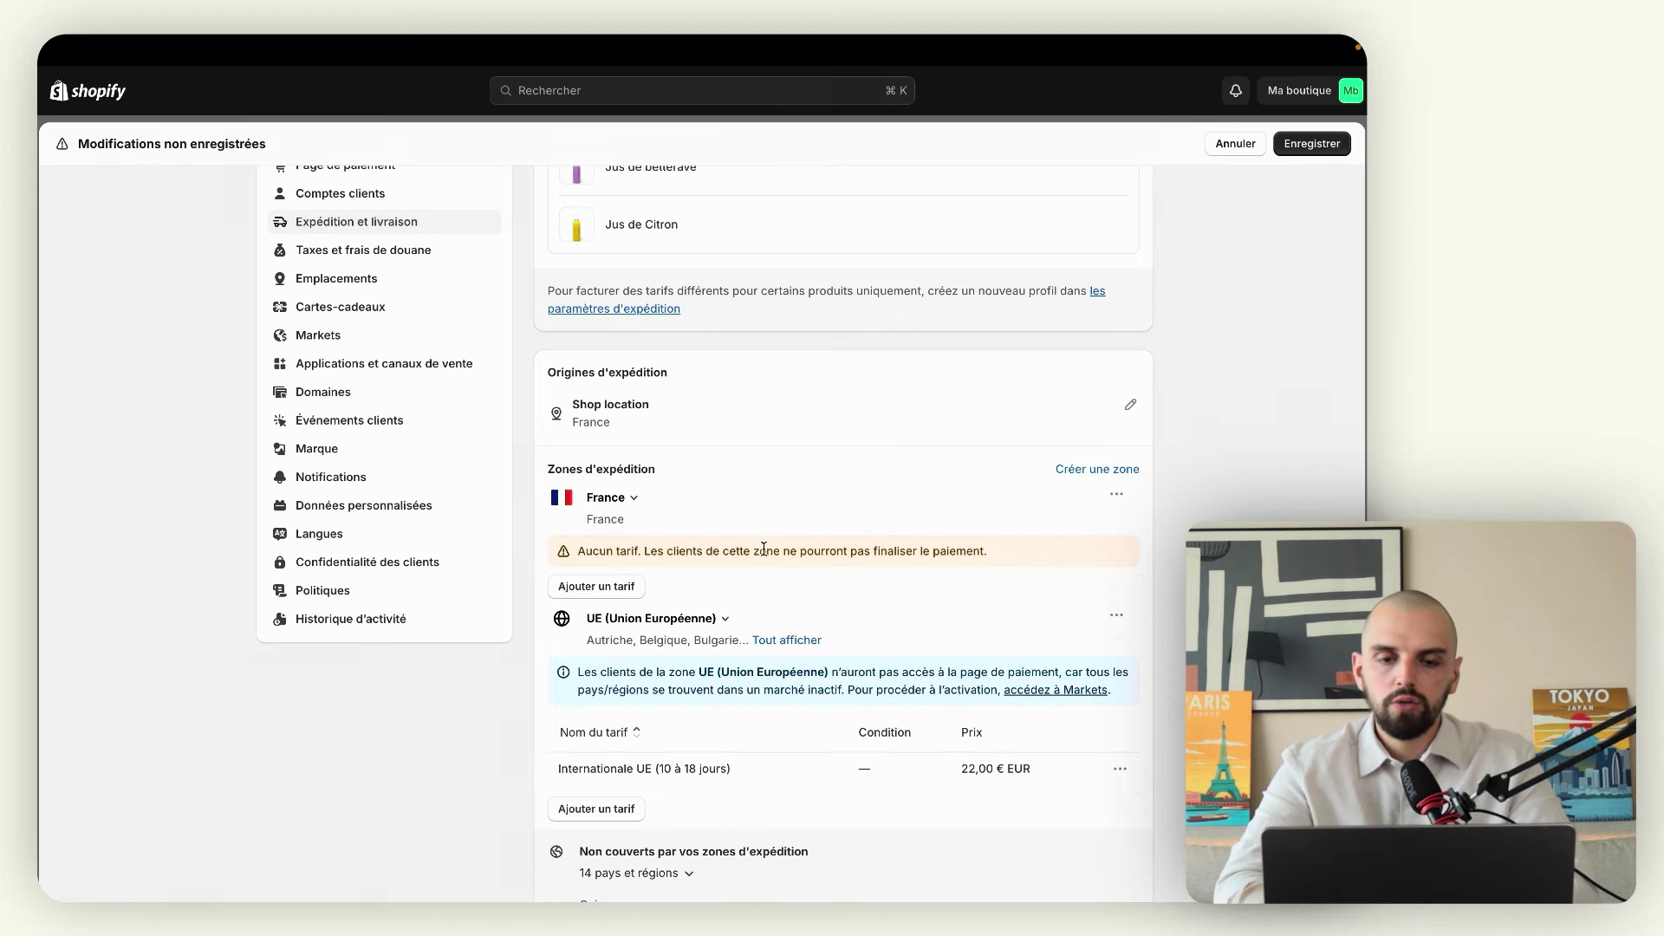
Add a free custom France rate named 'Standard (4 à 6 jours)'
click(606, 586)
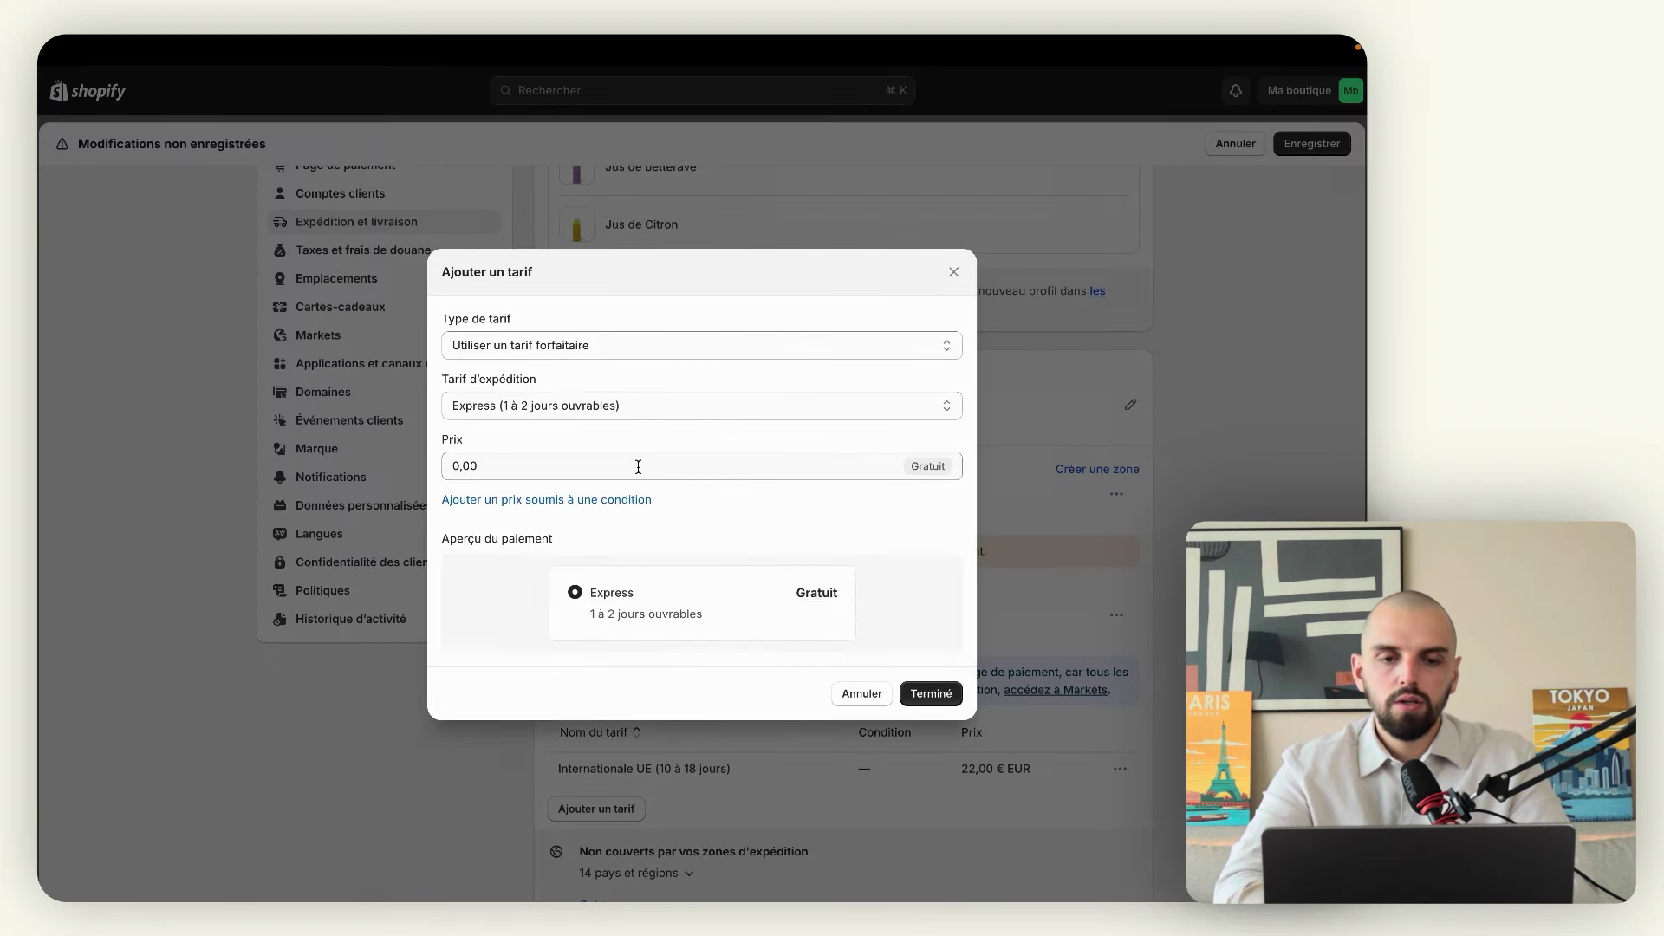
click(515, 409)
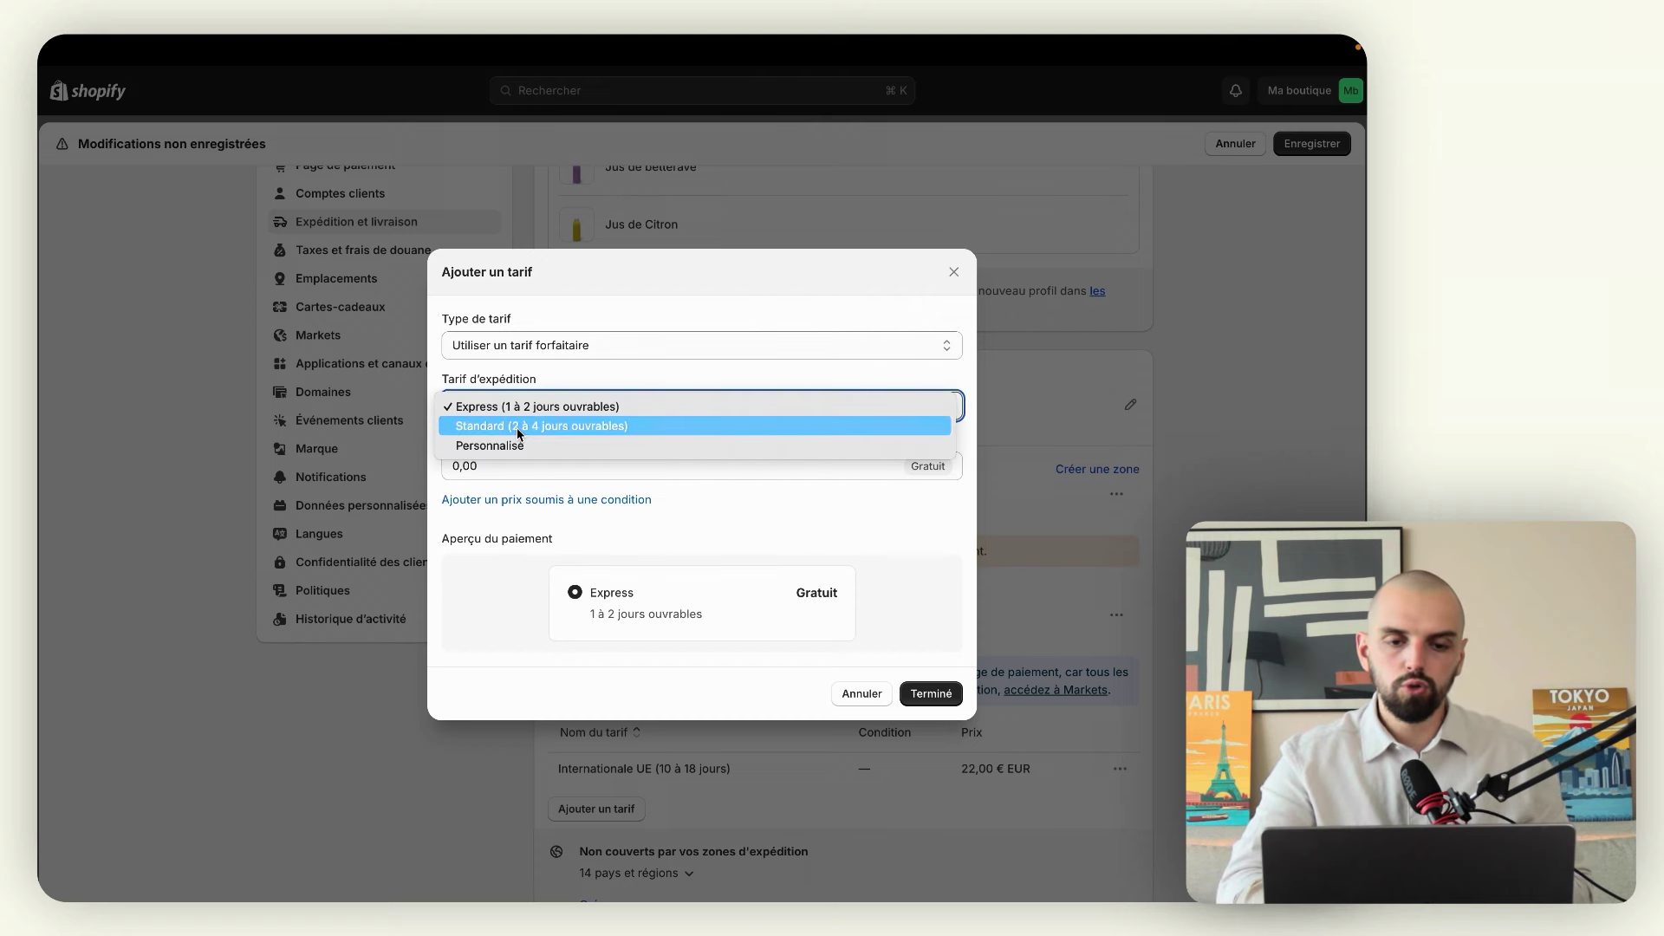
click(520, 427)
click(507, 408)
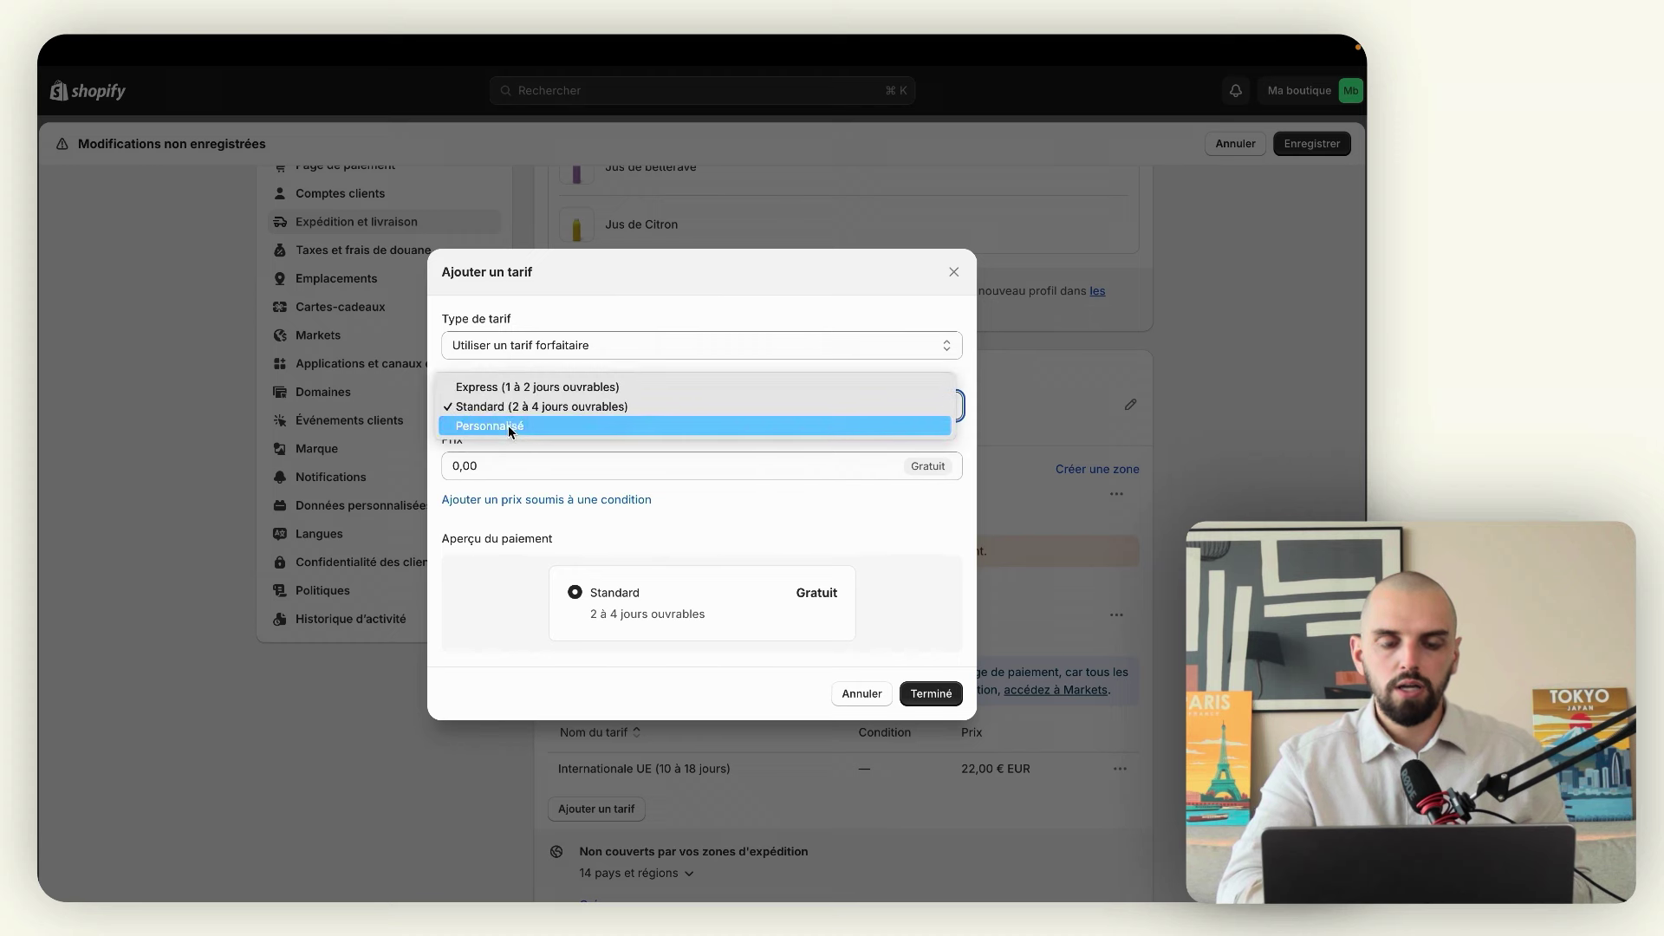
click(508, 427)
click(516, 416)
text(De)
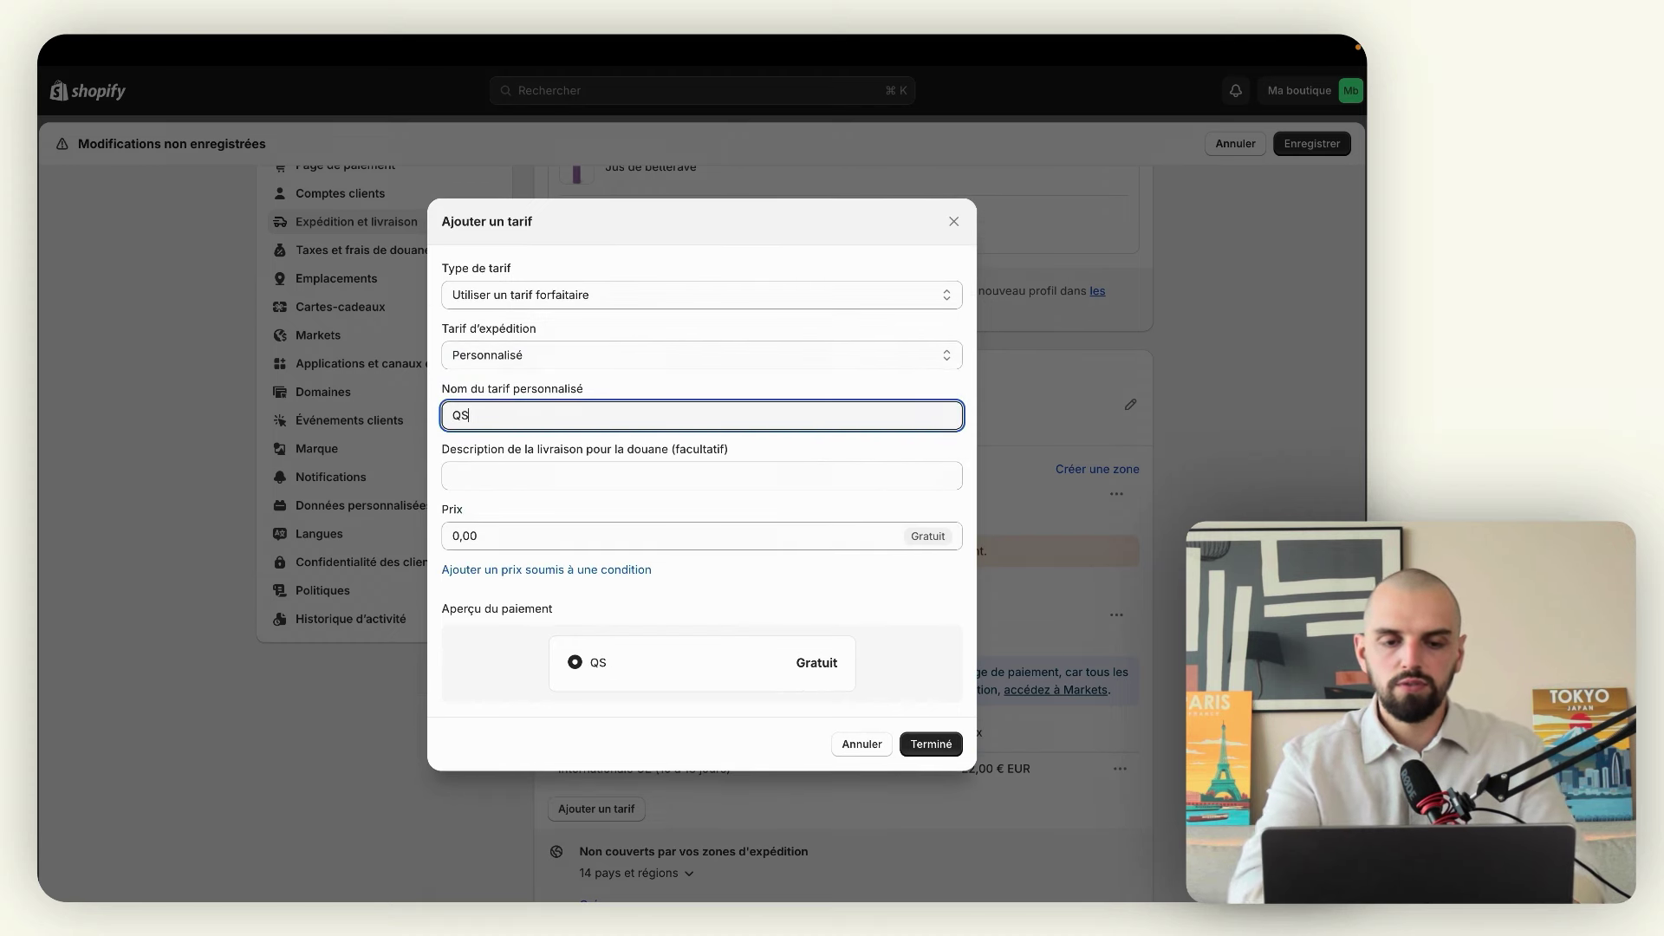
key(BackSpace)
key(BackSpace)
text(Standard (7 à)
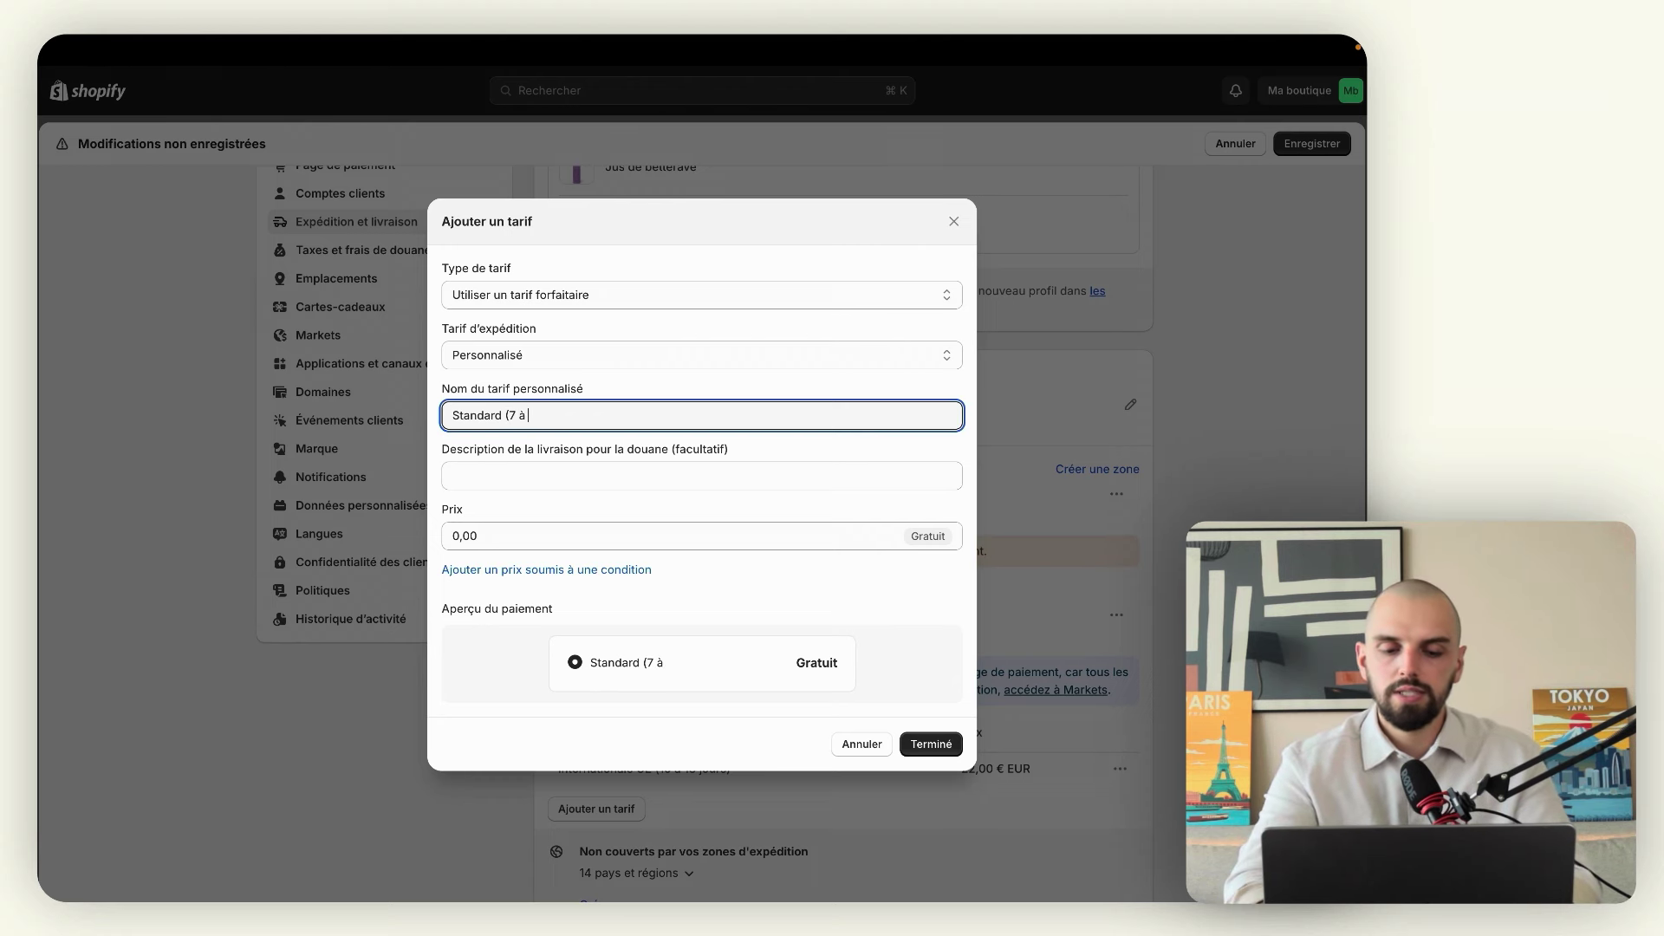
text(14 jours)
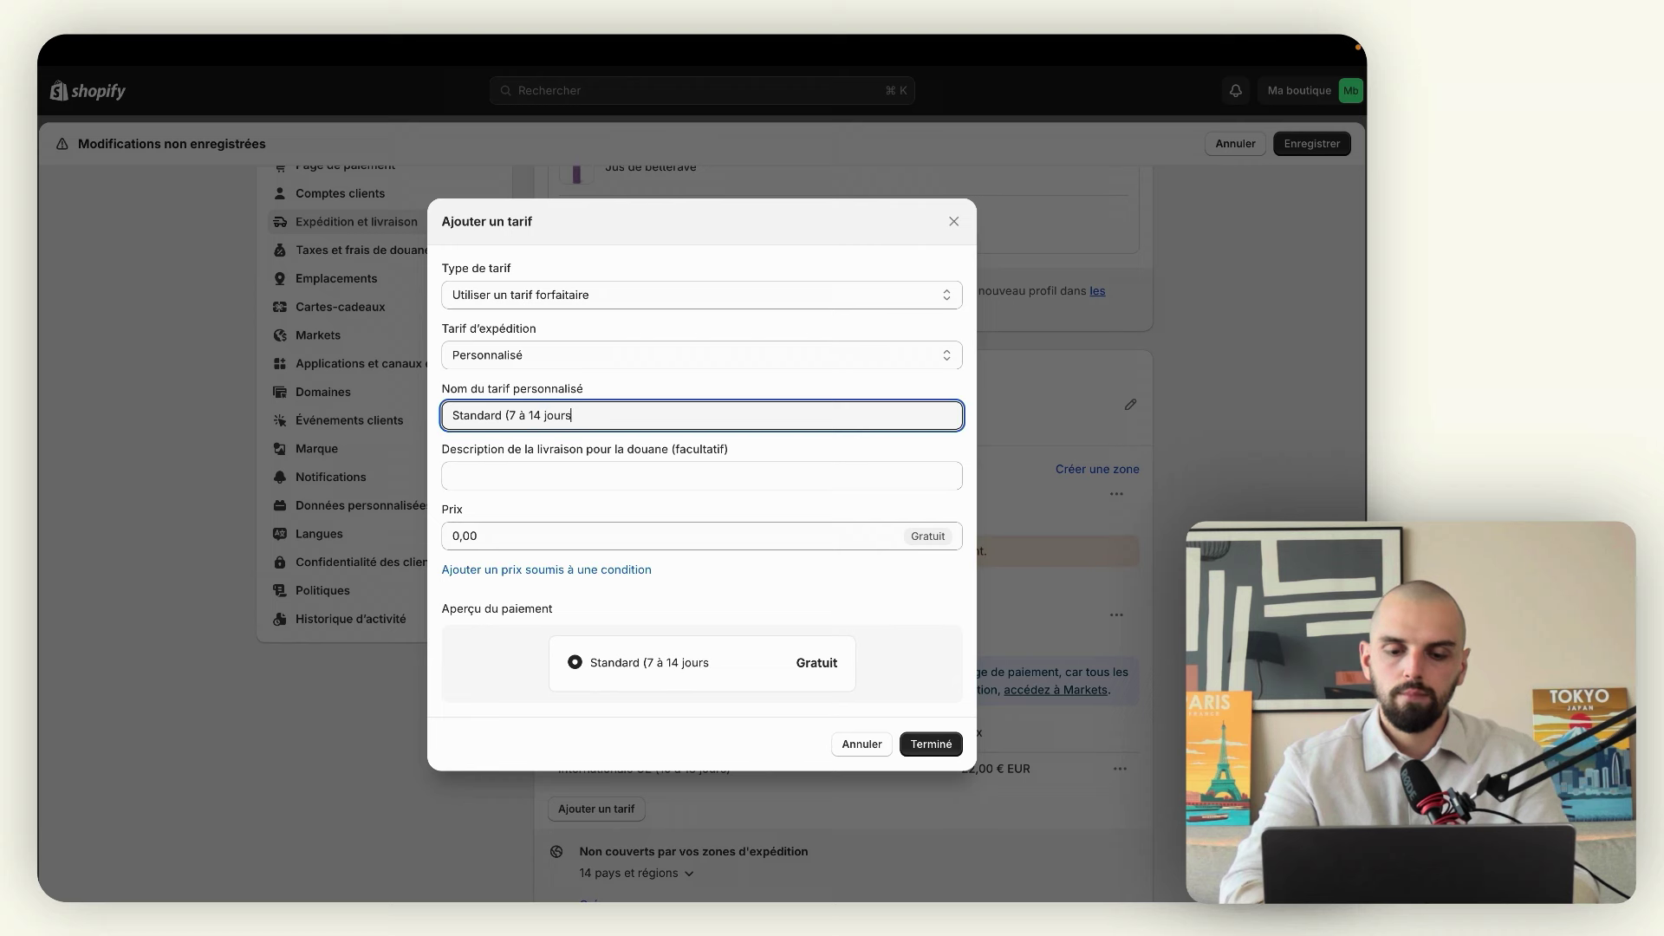
key(BackSpace)
key(BackSpace)
key(BackSpace)
key(BackSpace)
key(BackSpace)
key(BackSpace)
key(BackSpace)
key(BackSpace)
key(BackSpace)
key(BackSpace)
key(BackSpace)
key(BackSpace)
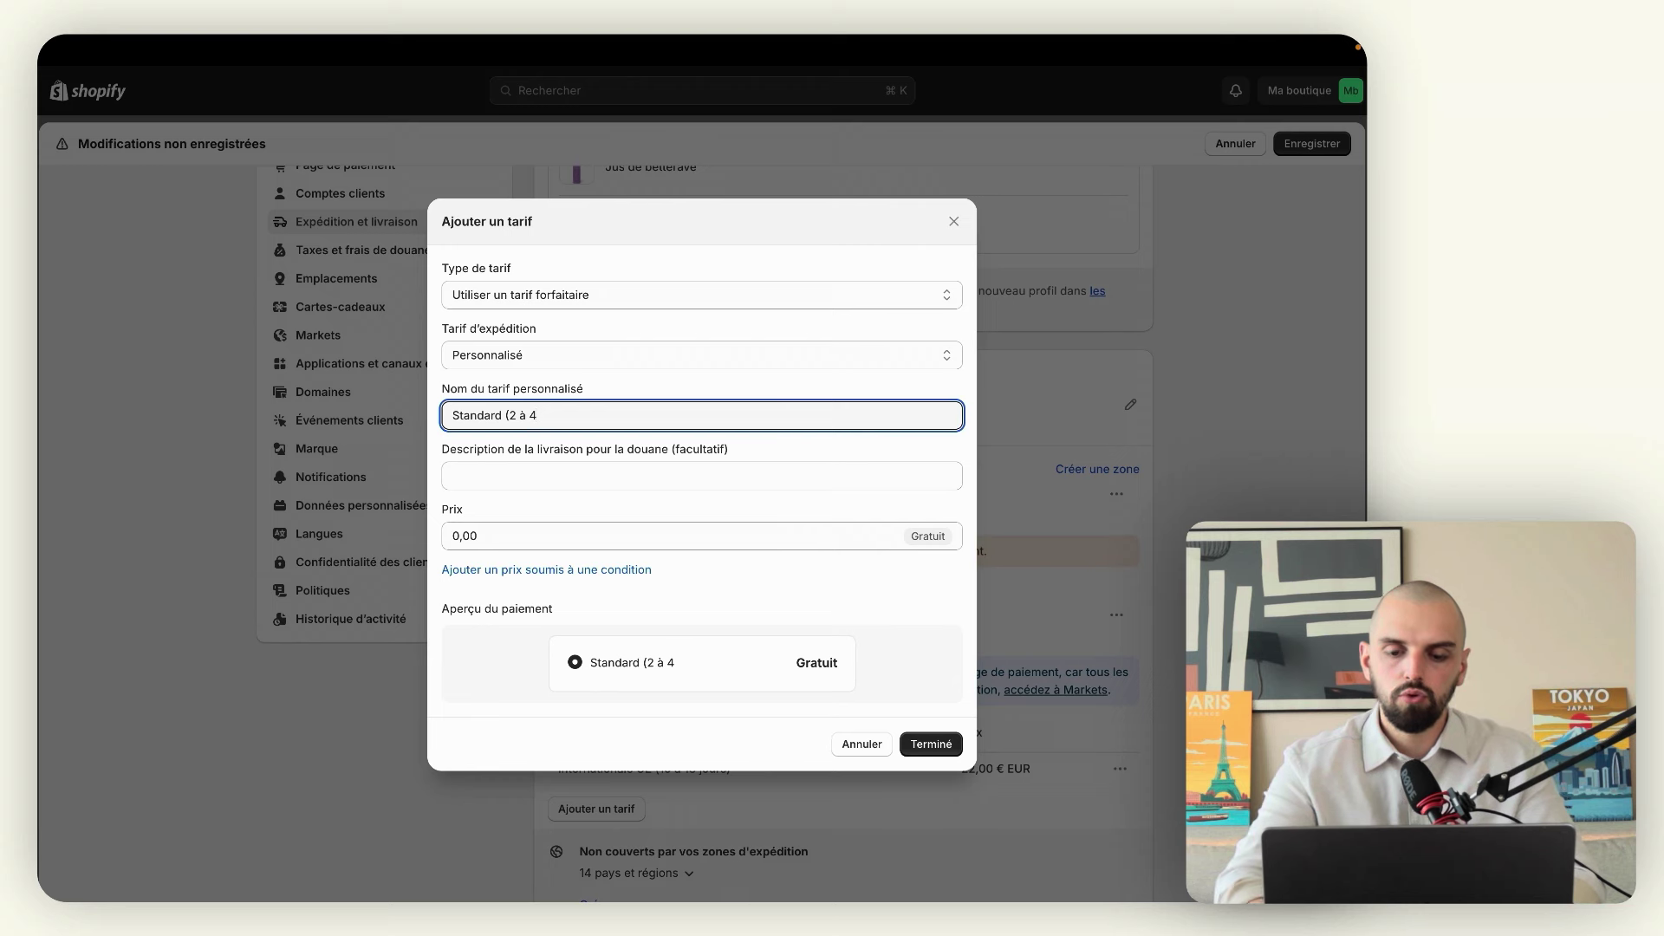
text(jours)
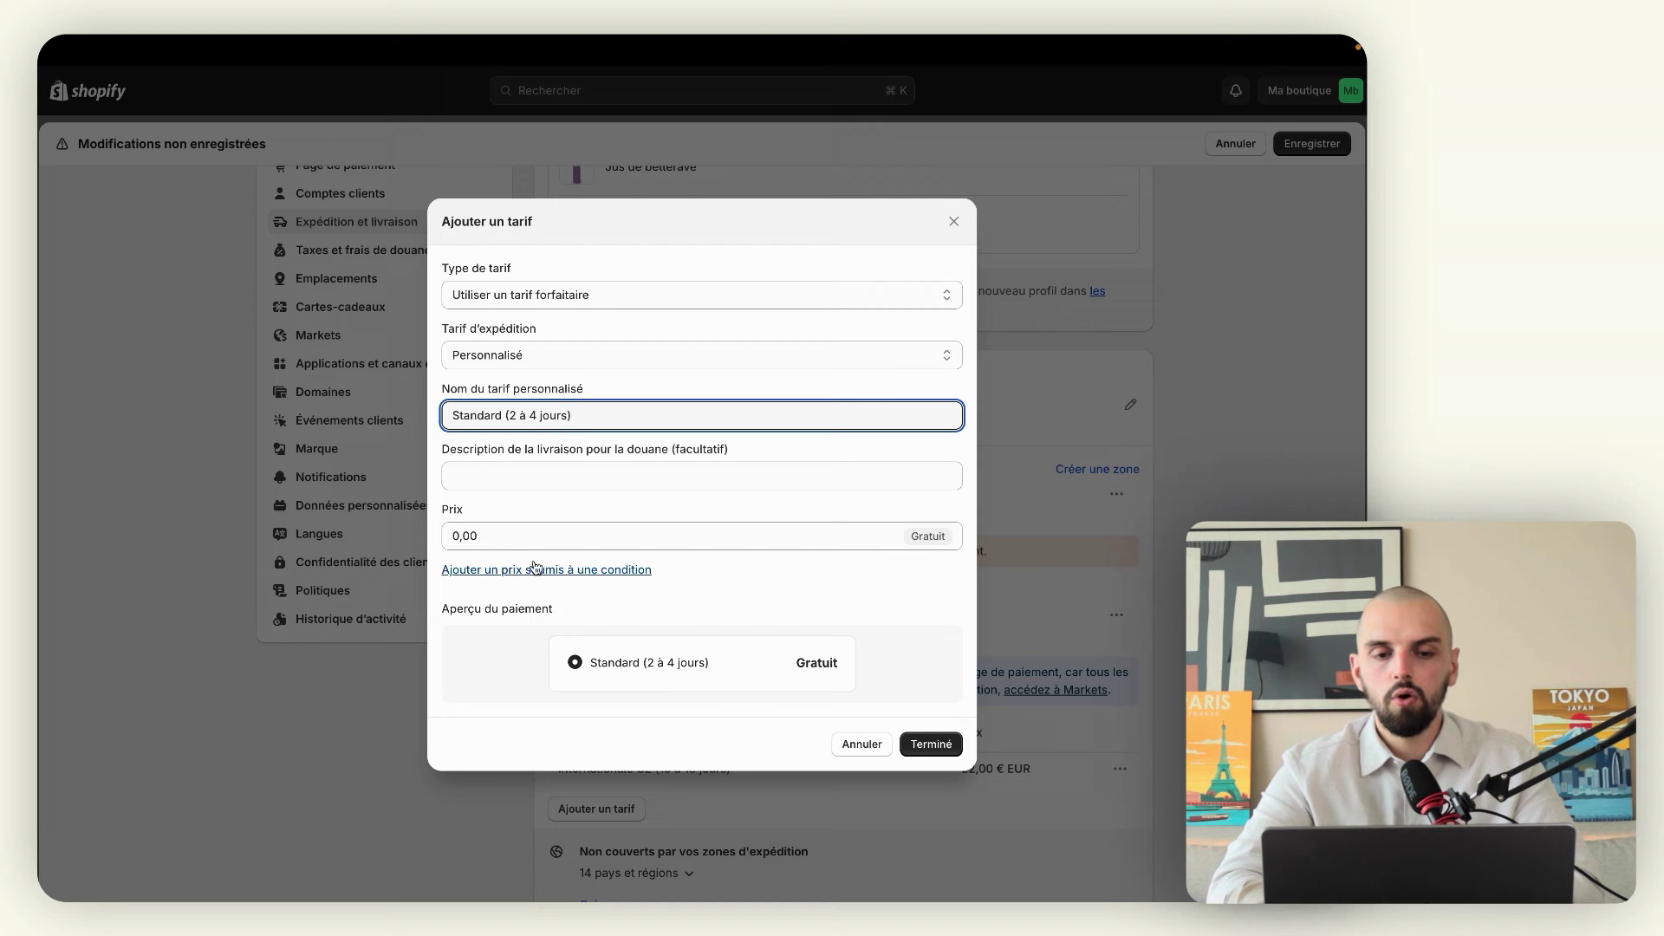
click(520, 416)
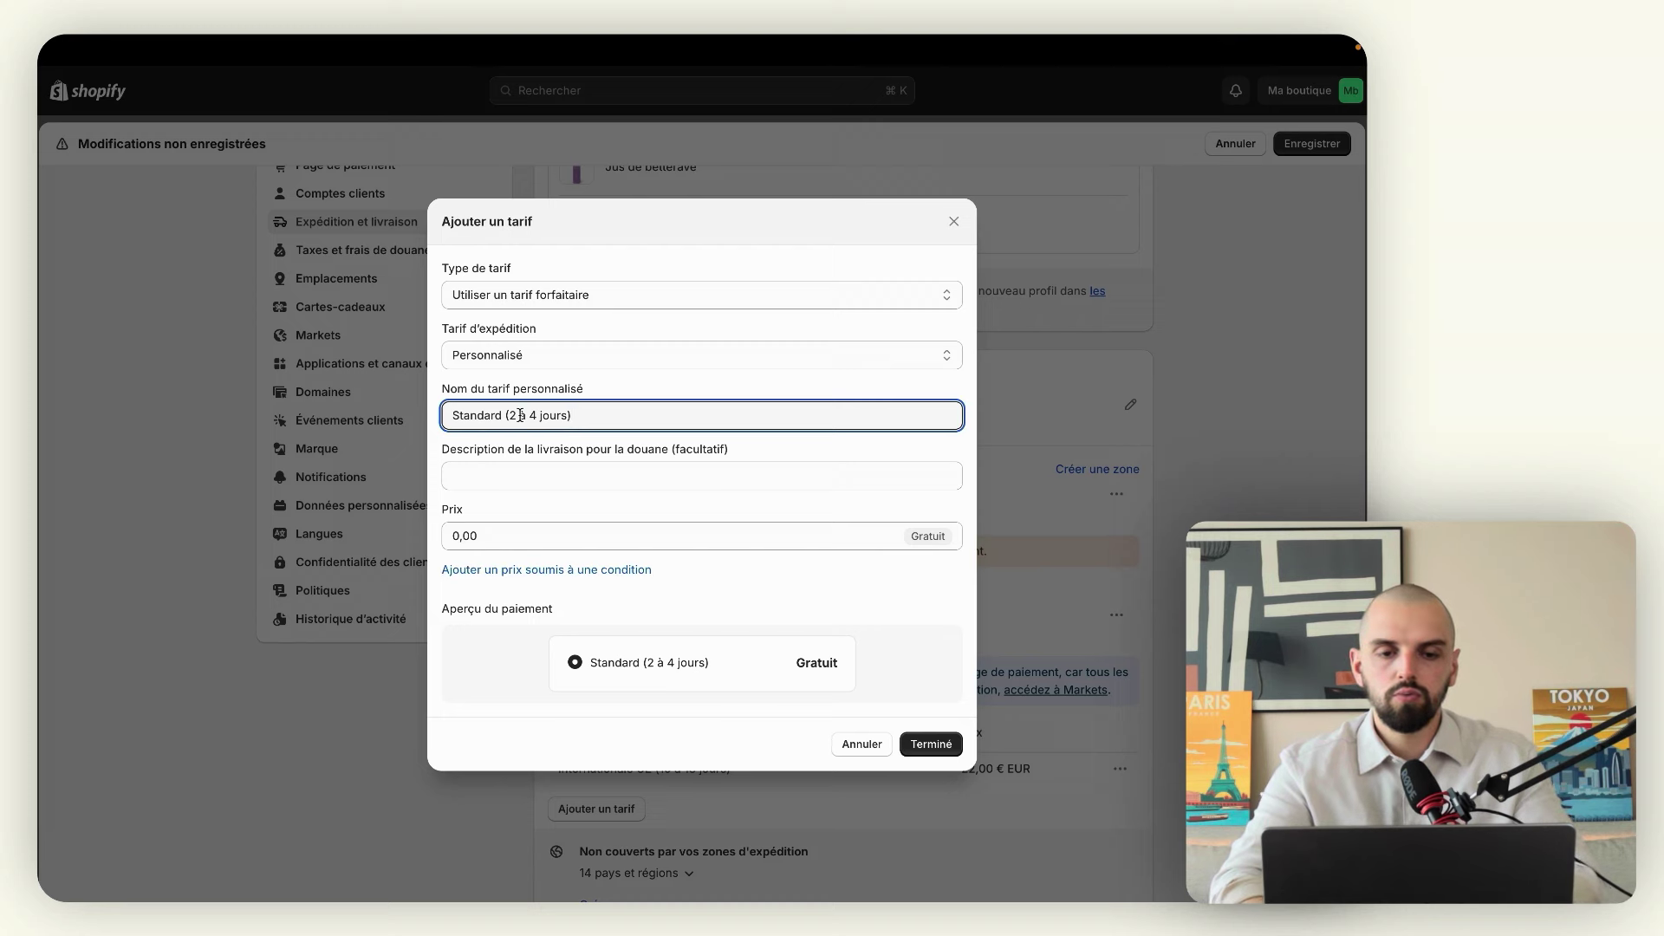
key(BackSpace)
text(4)
key(Right)
key(Right)
key(Right)
key(Right)
key(BackSpace)
text(6)
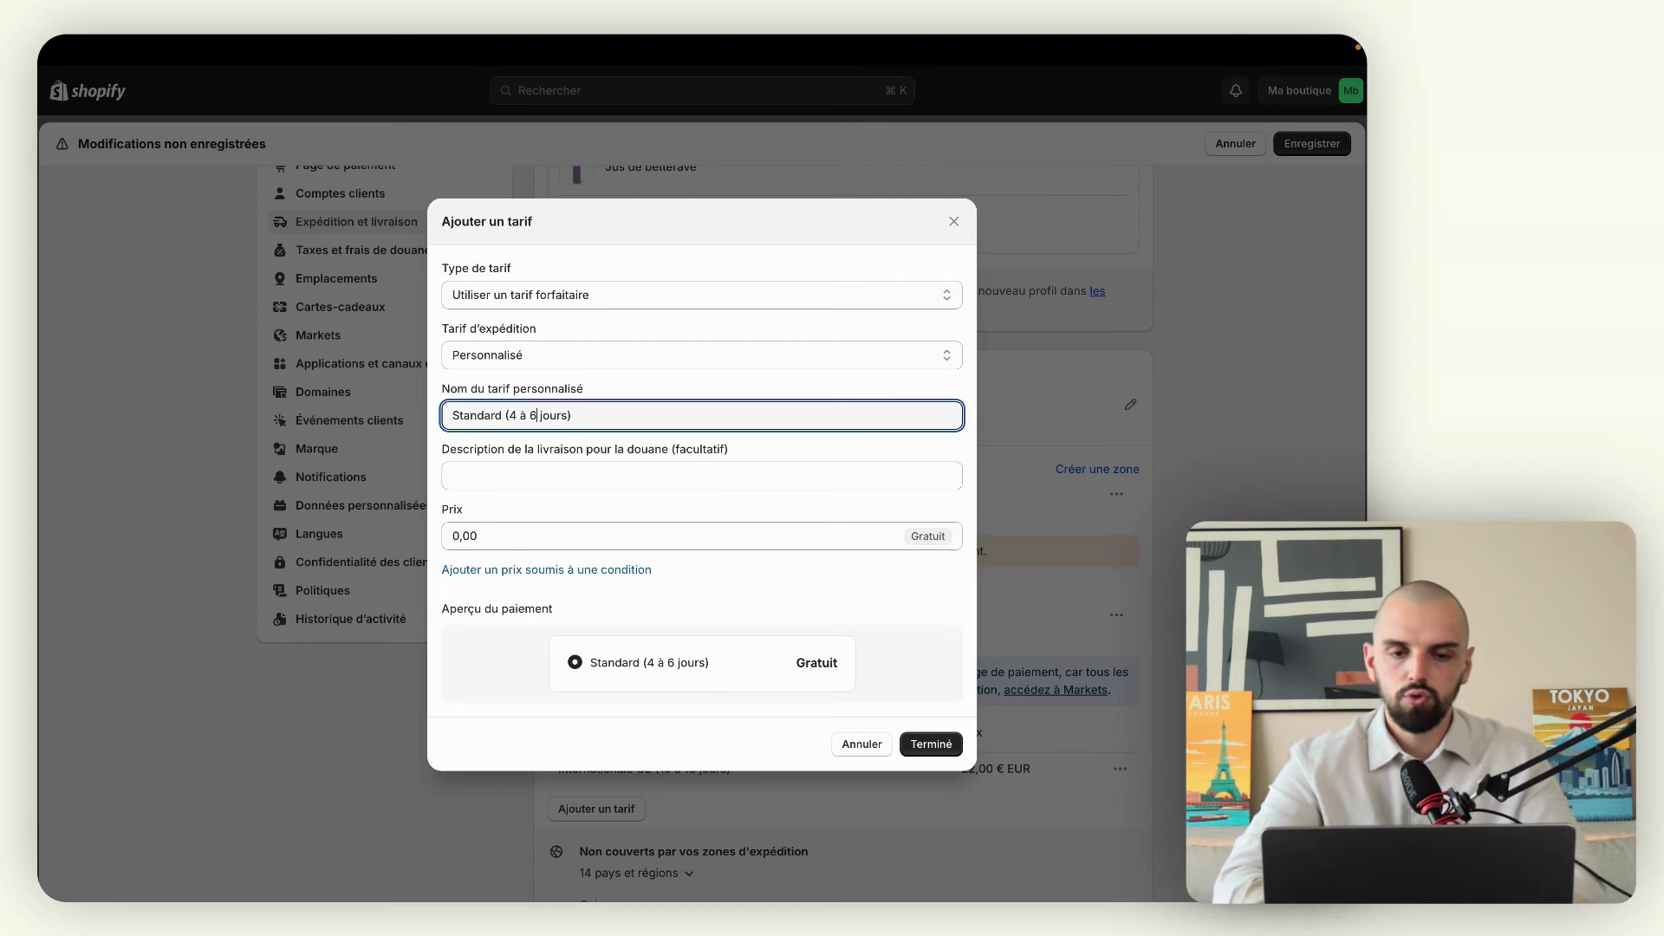
click(946, 746)
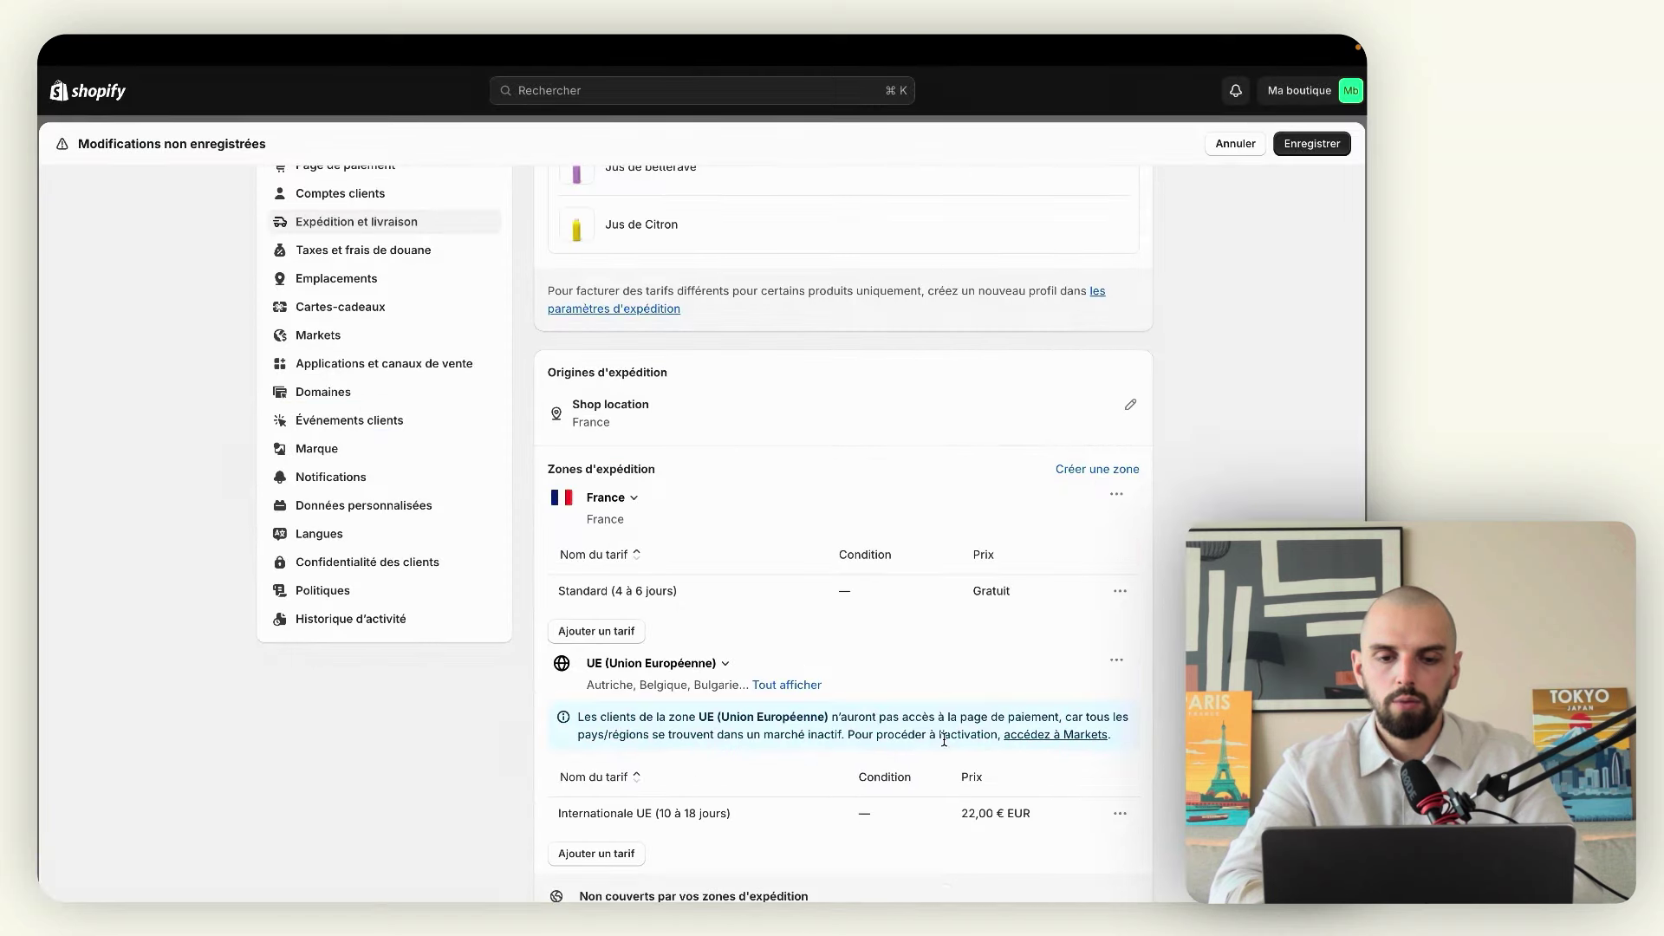
Create a custom France rate named 'Express (garantie perte/casse/vol)' priced at 4,90 €
click(610, 633)
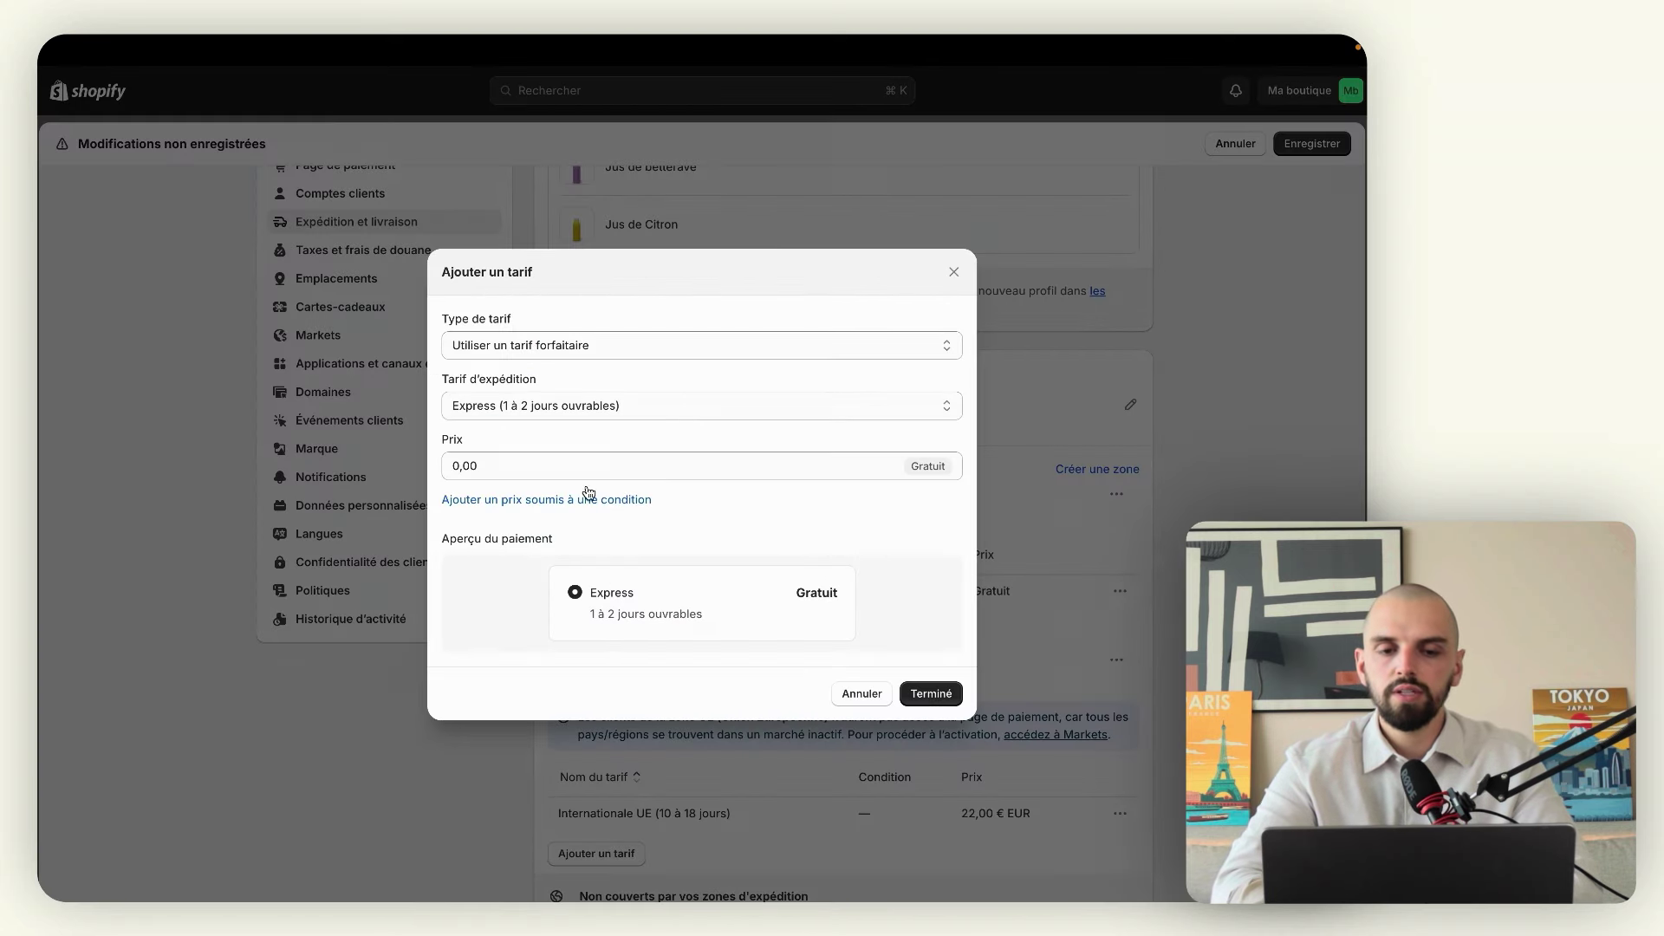
click(545, 350)
click(545, 348)
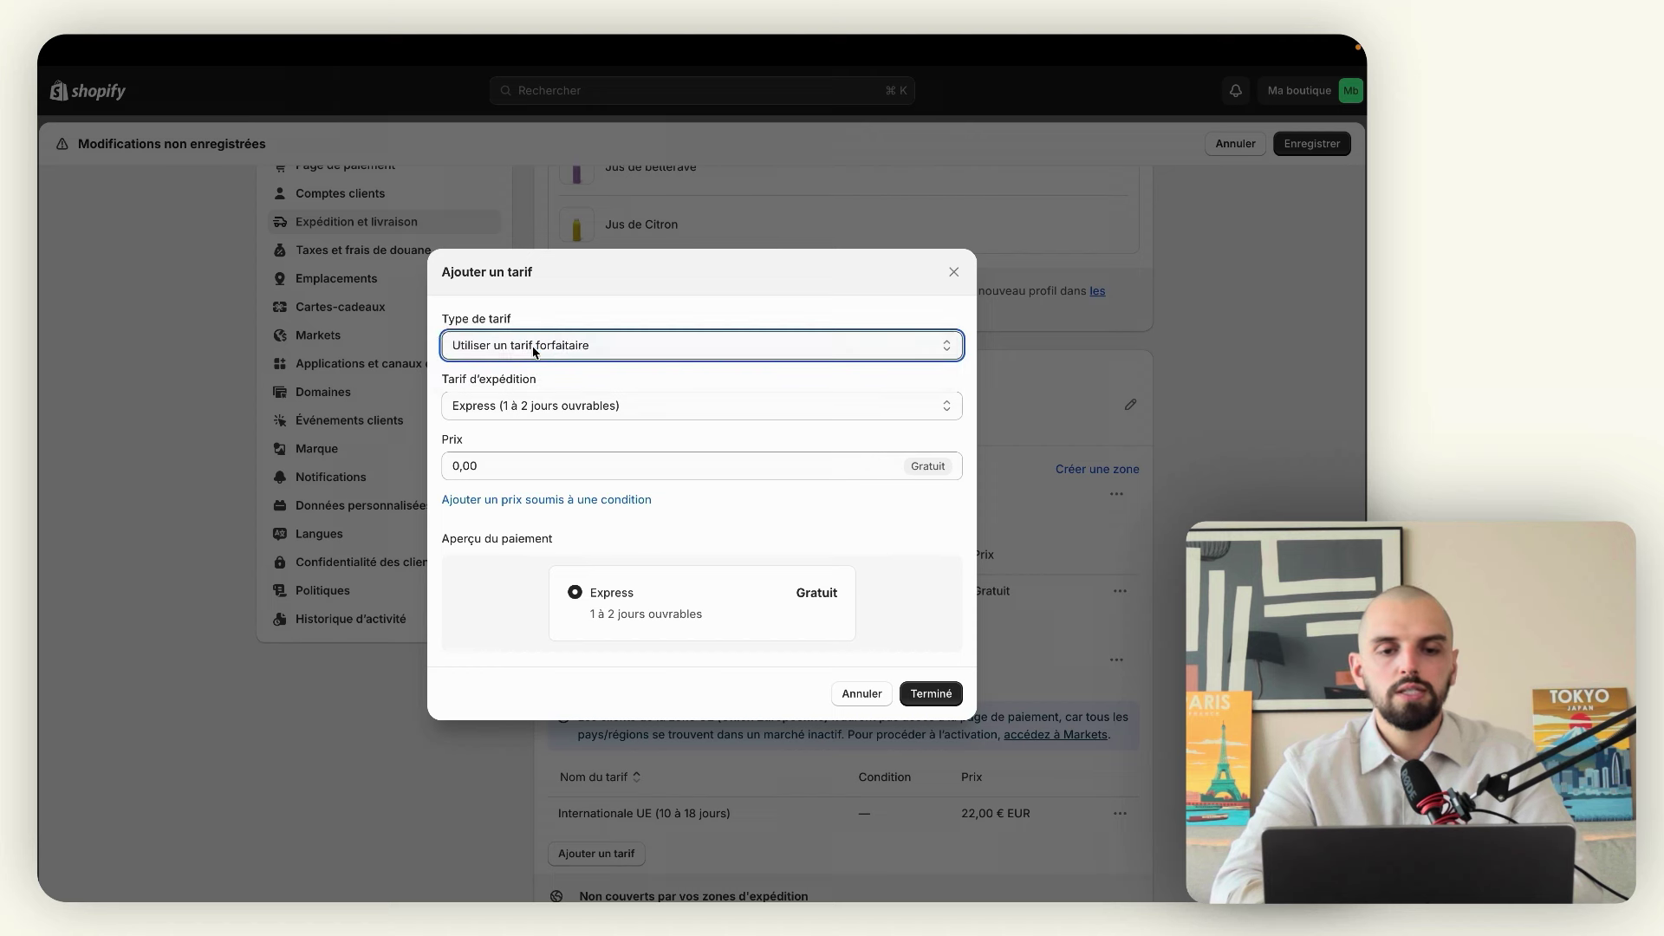
click(498, 408)
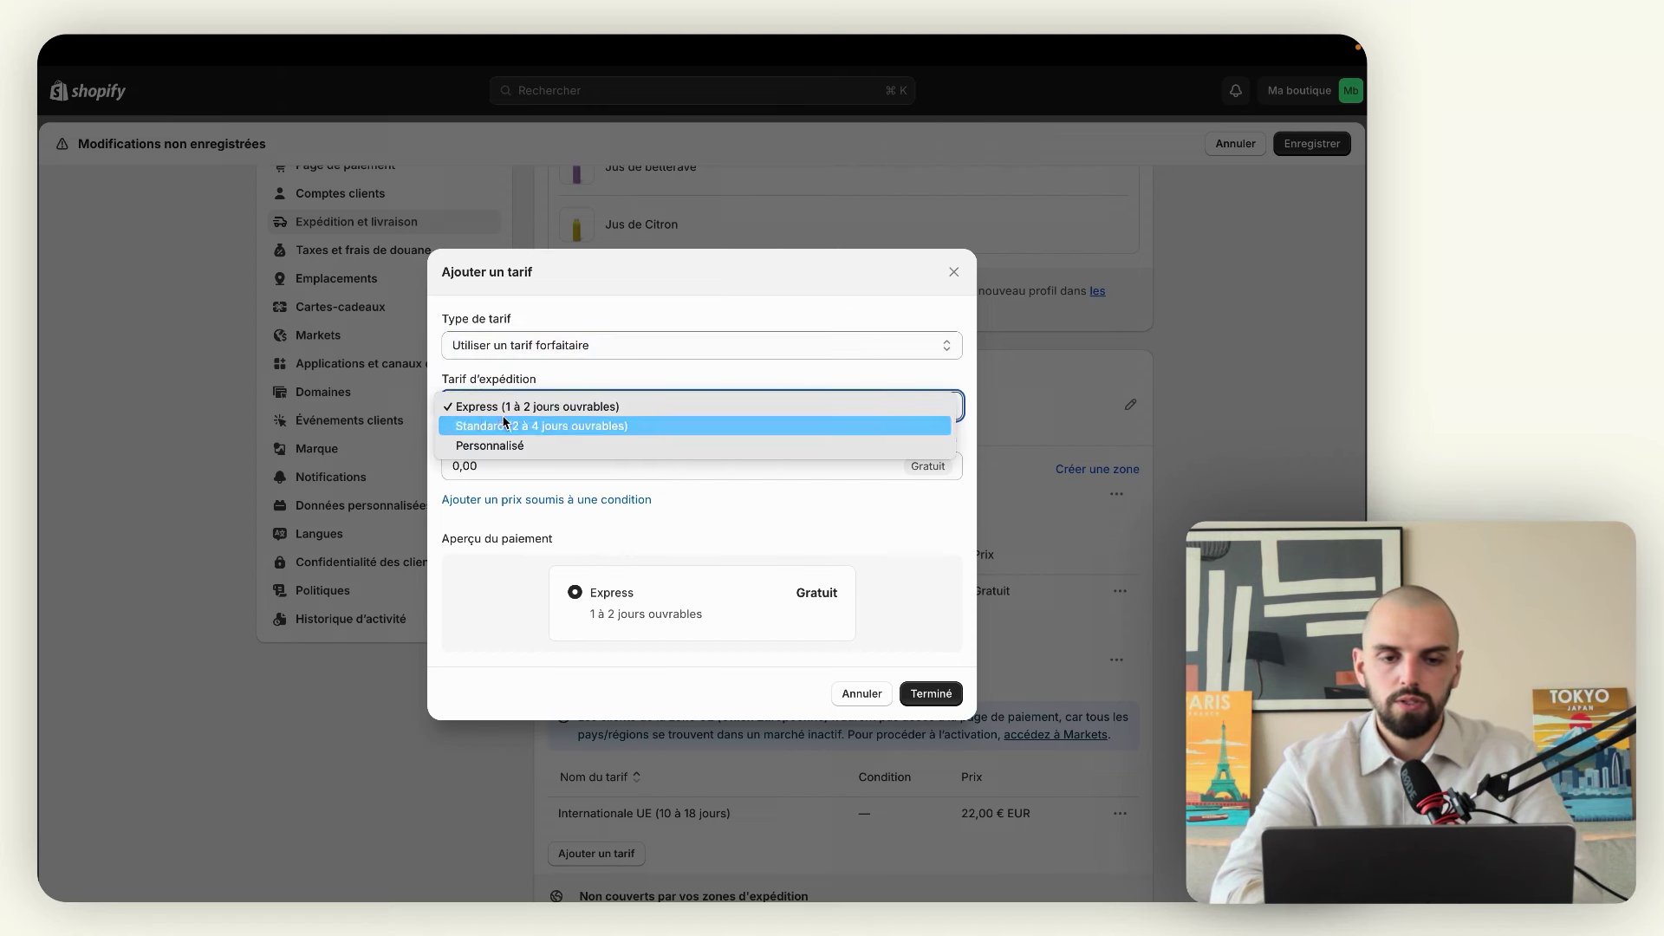
click(520, 445)
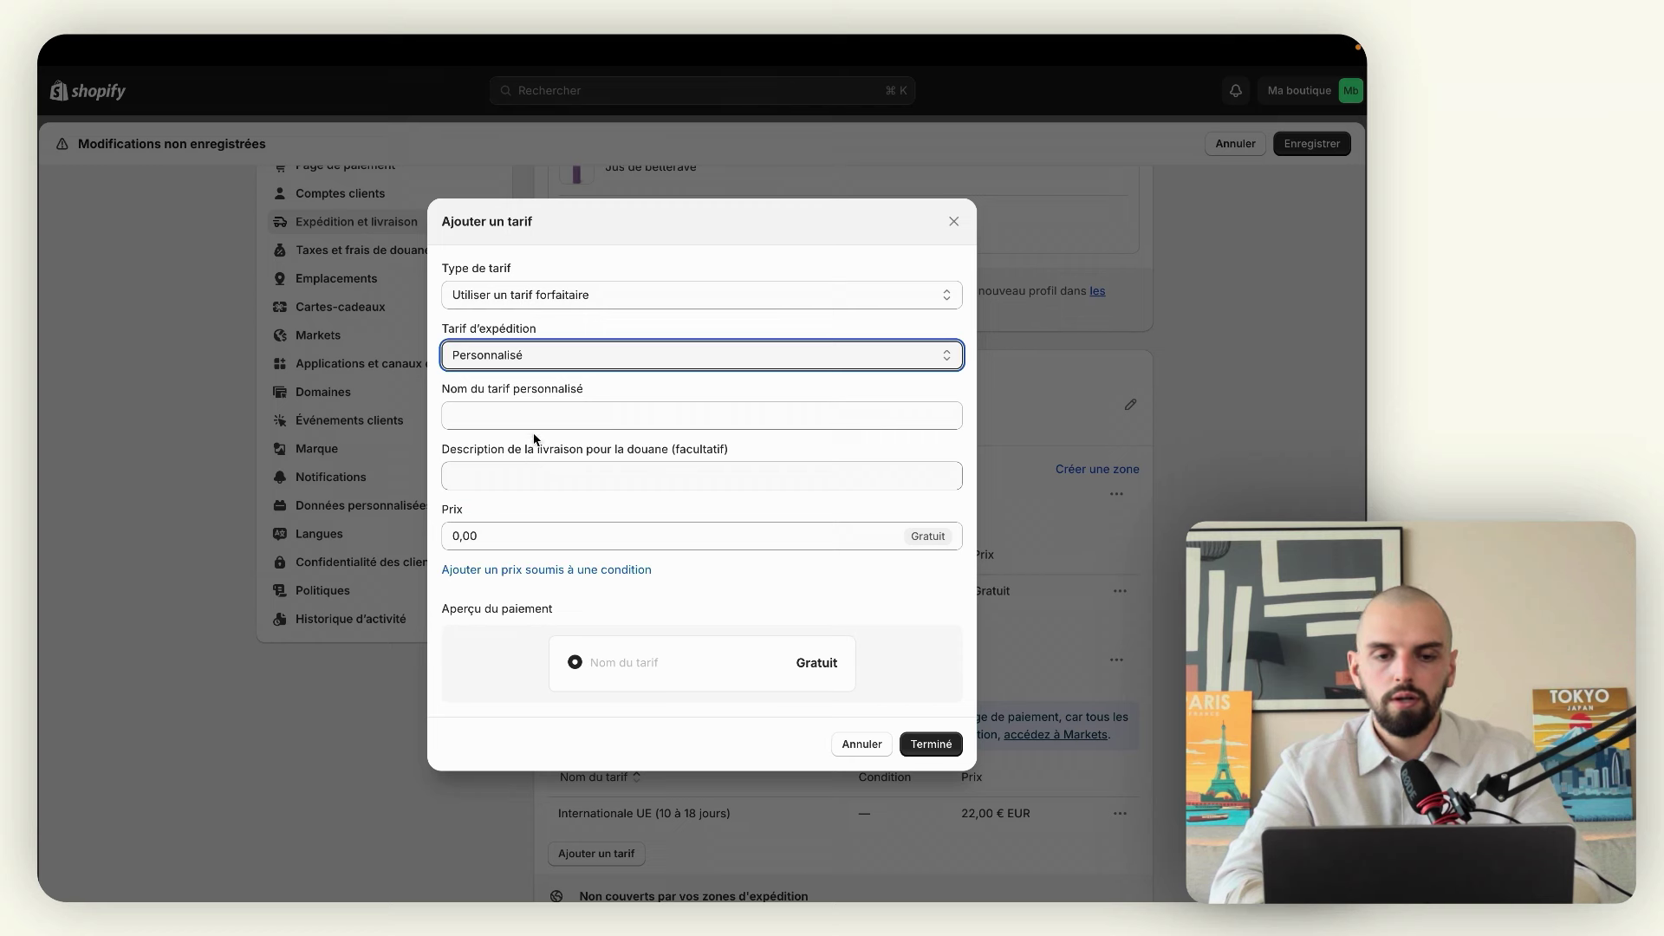
click(533, 418)
text(Expres)
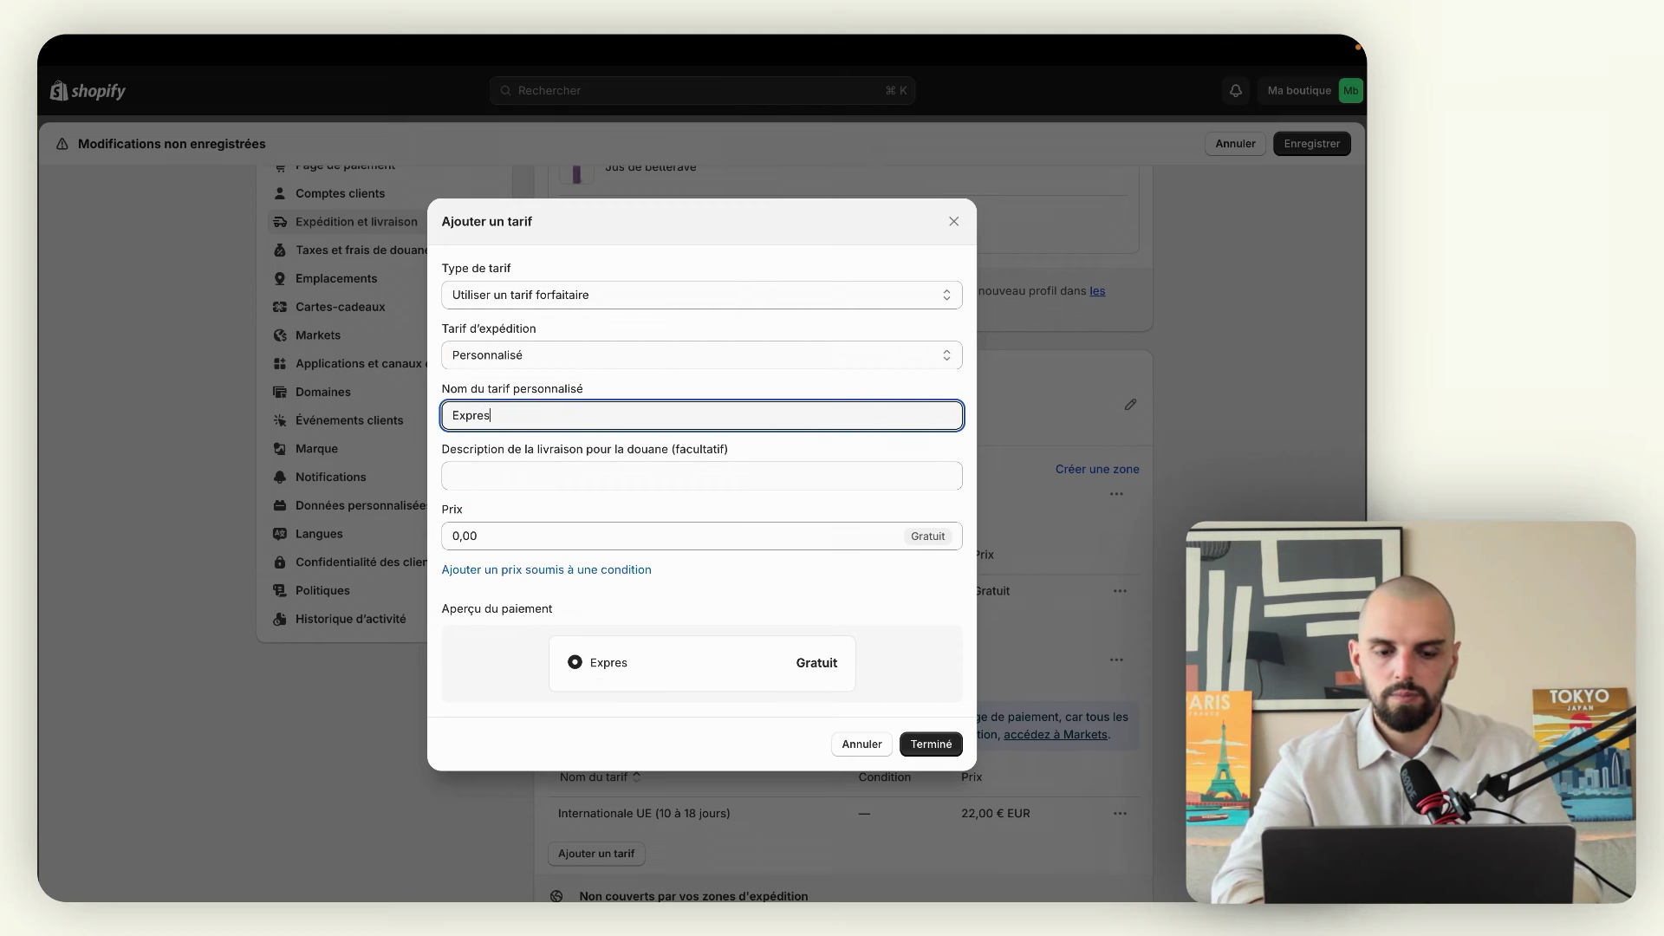
text(s (gar)
key(BackSpace)
text(arantie perte)
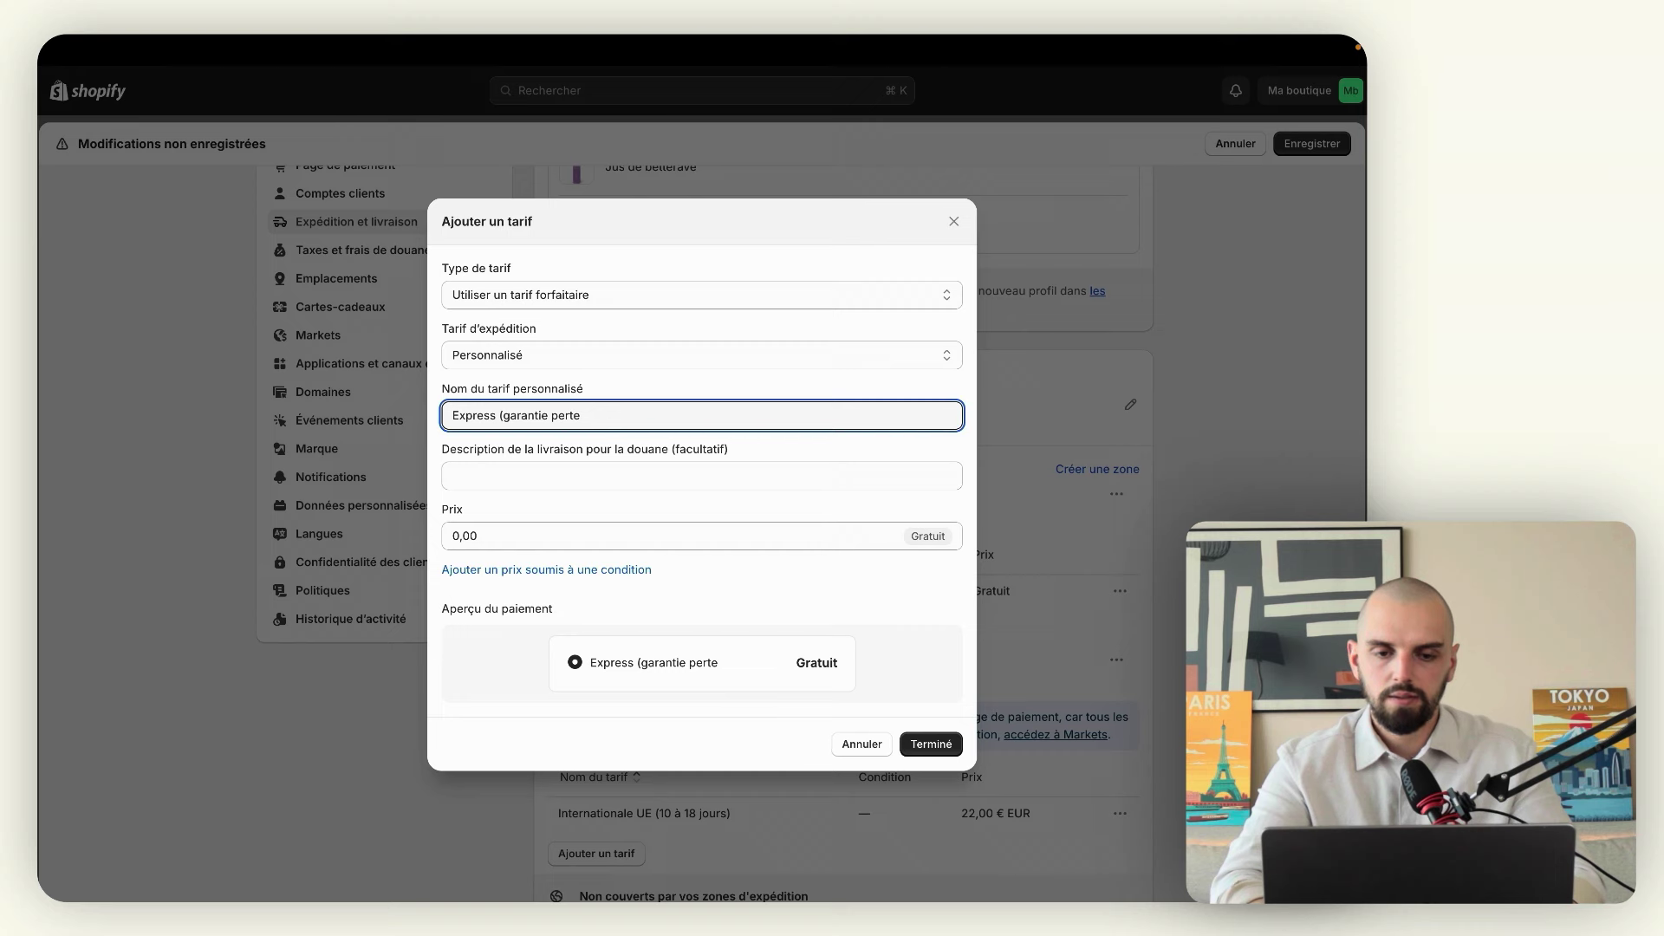
text(/casse/)
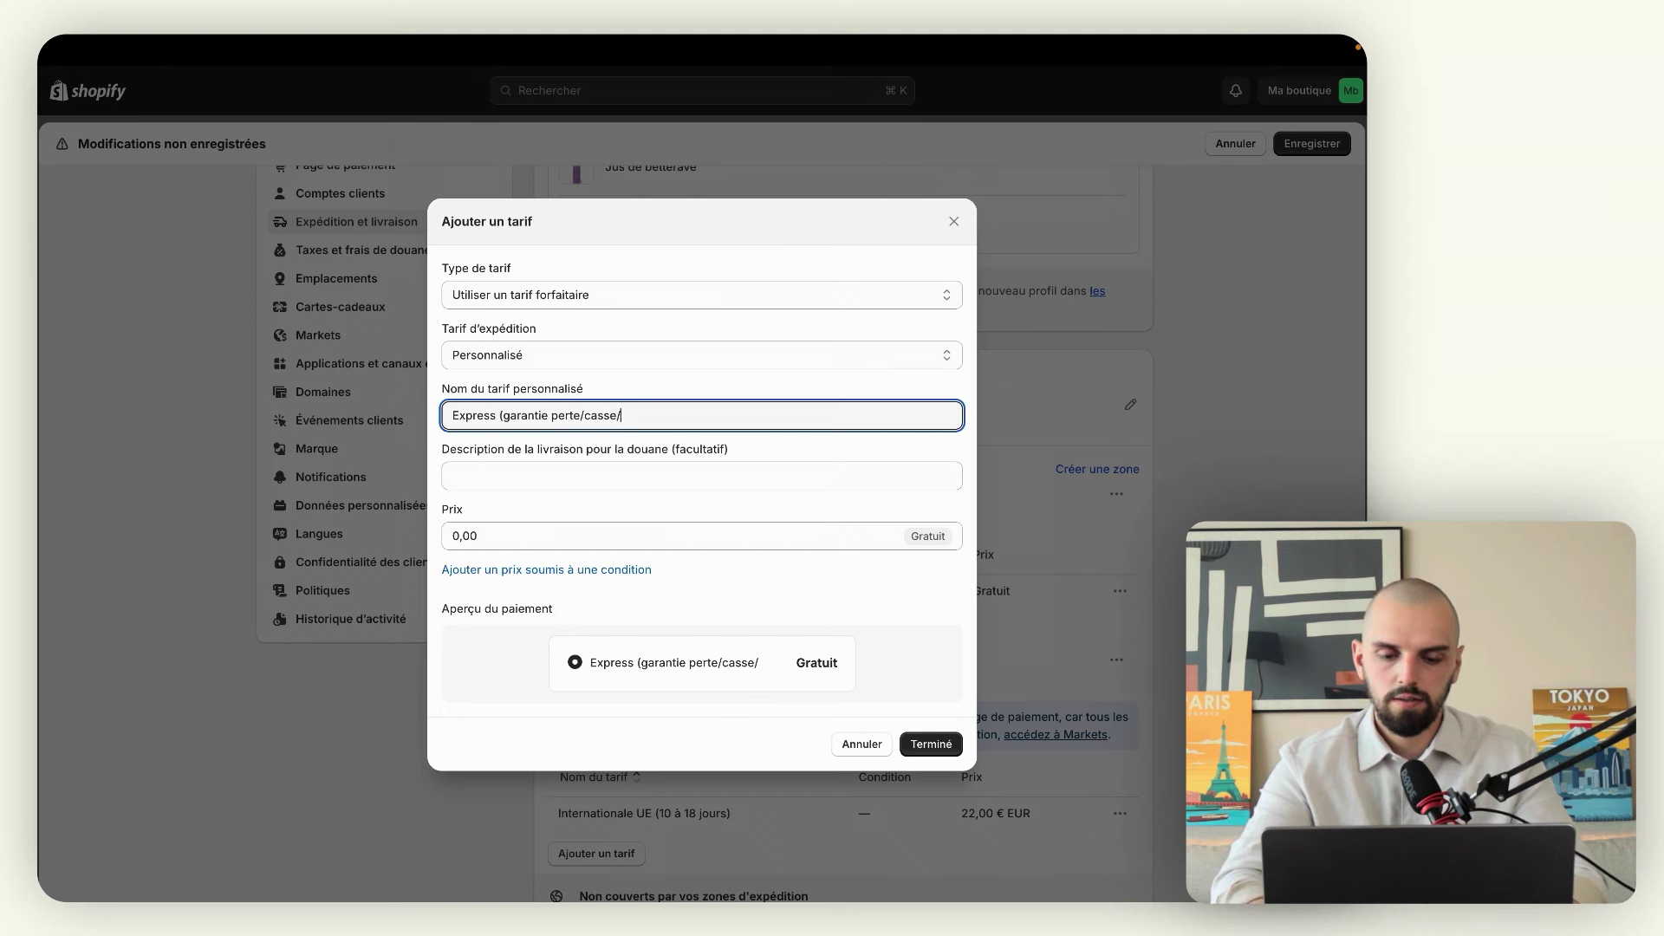
text(vol)
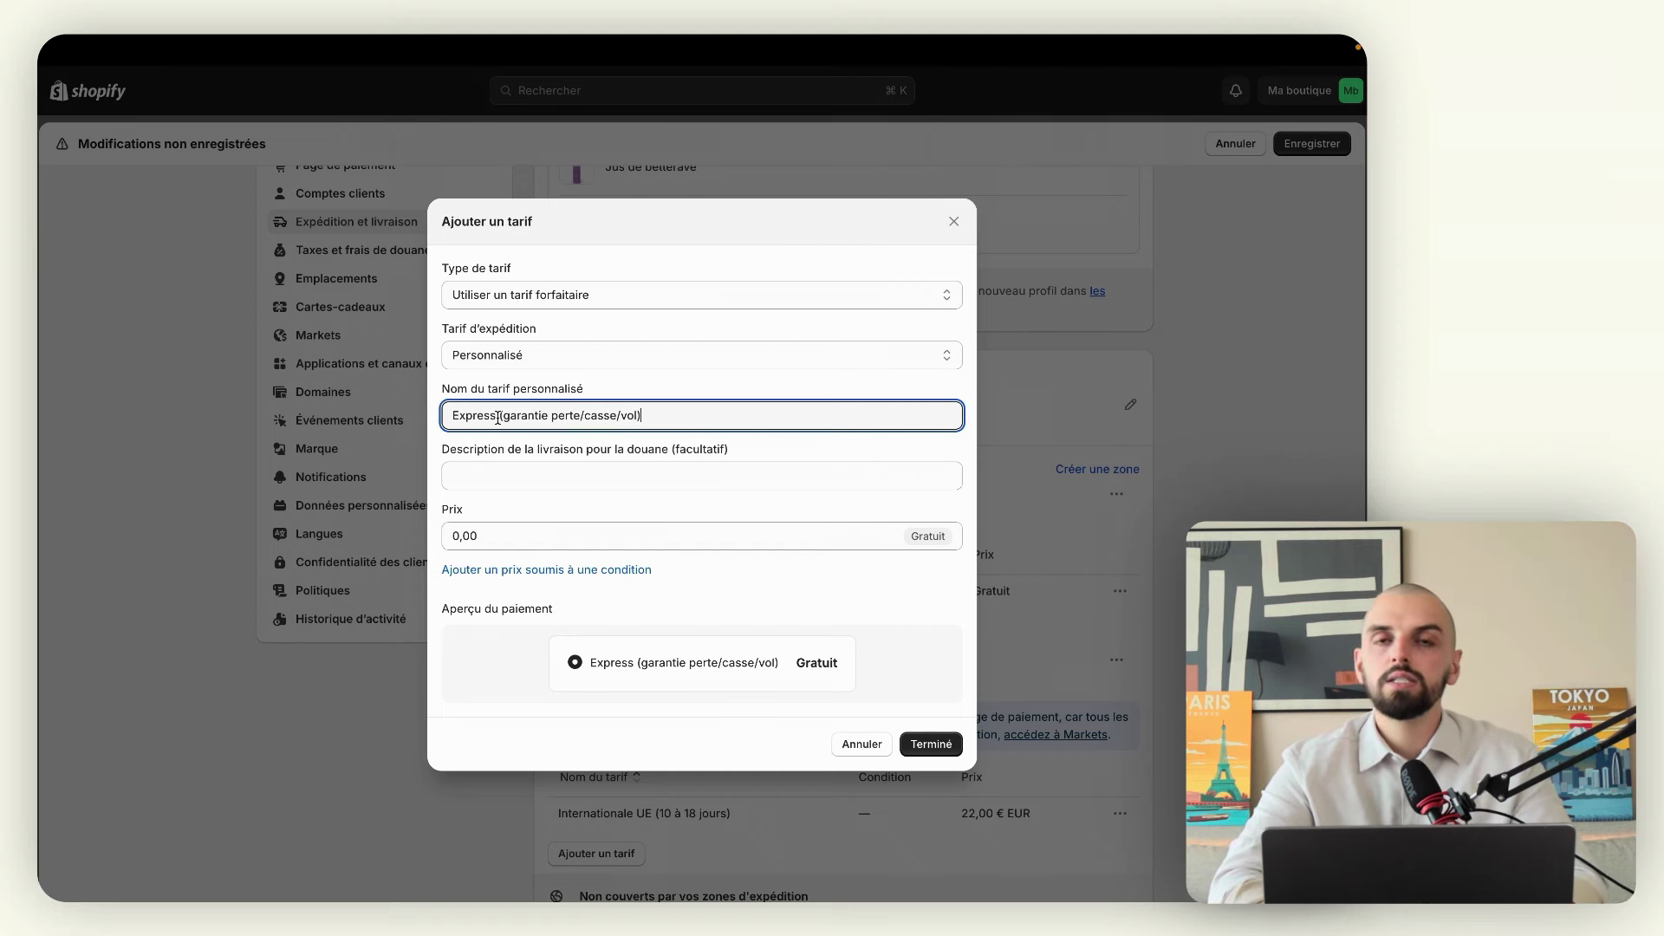
click(501, 539)
text(4,9)
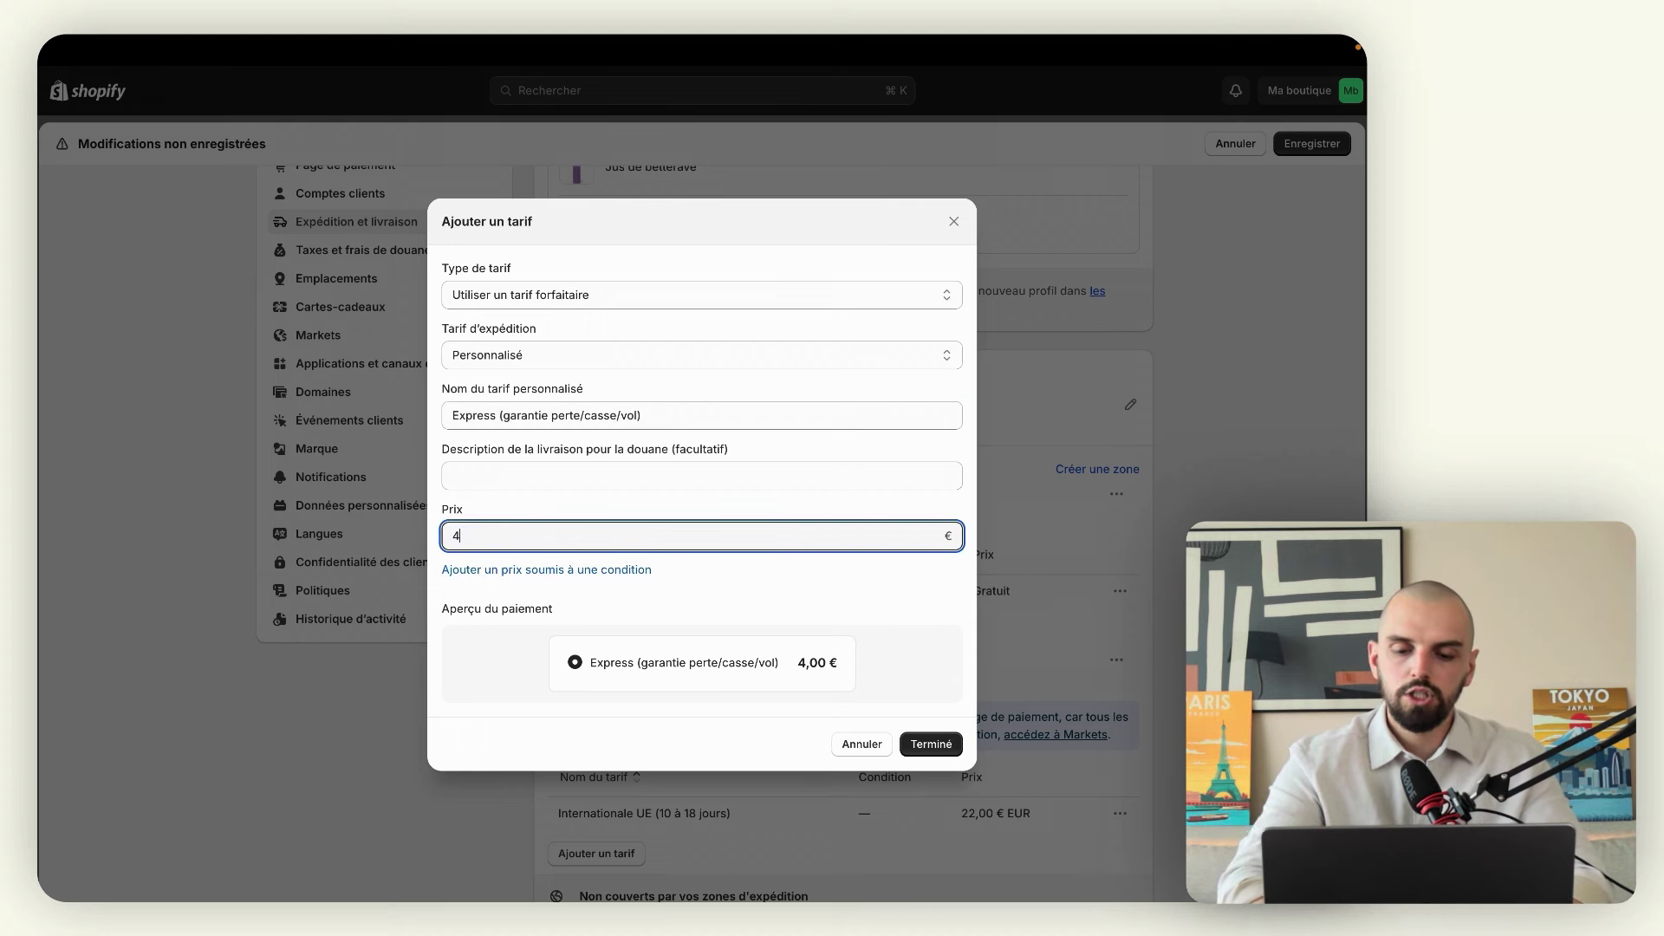
click(512, 487)
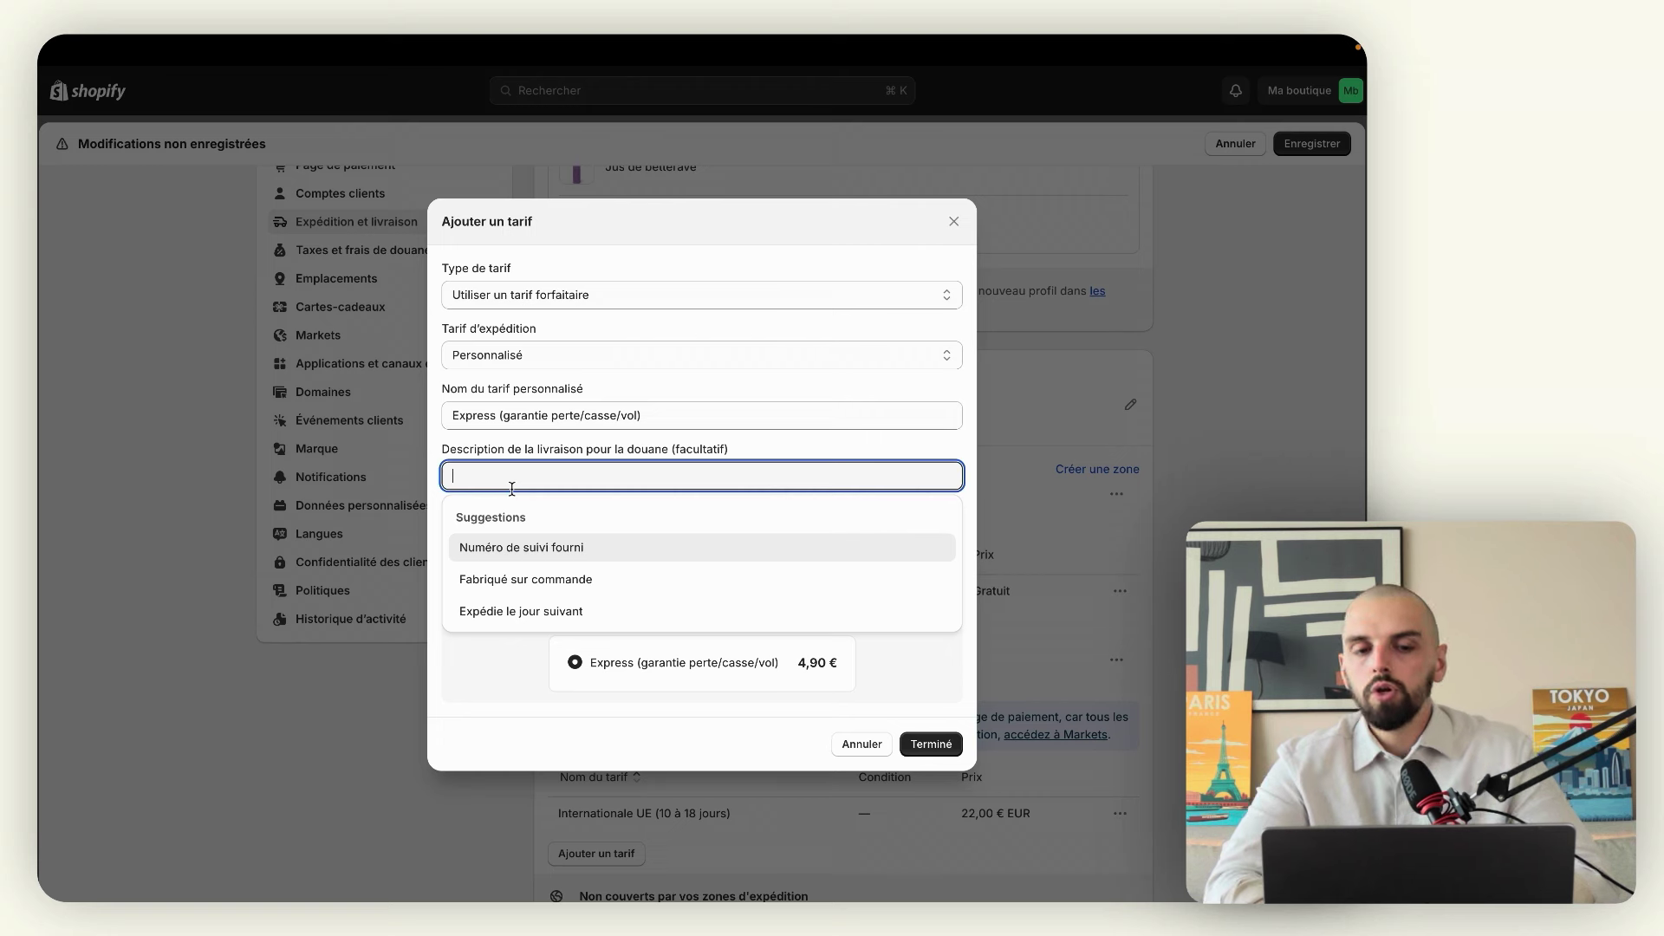
click(497, 440)
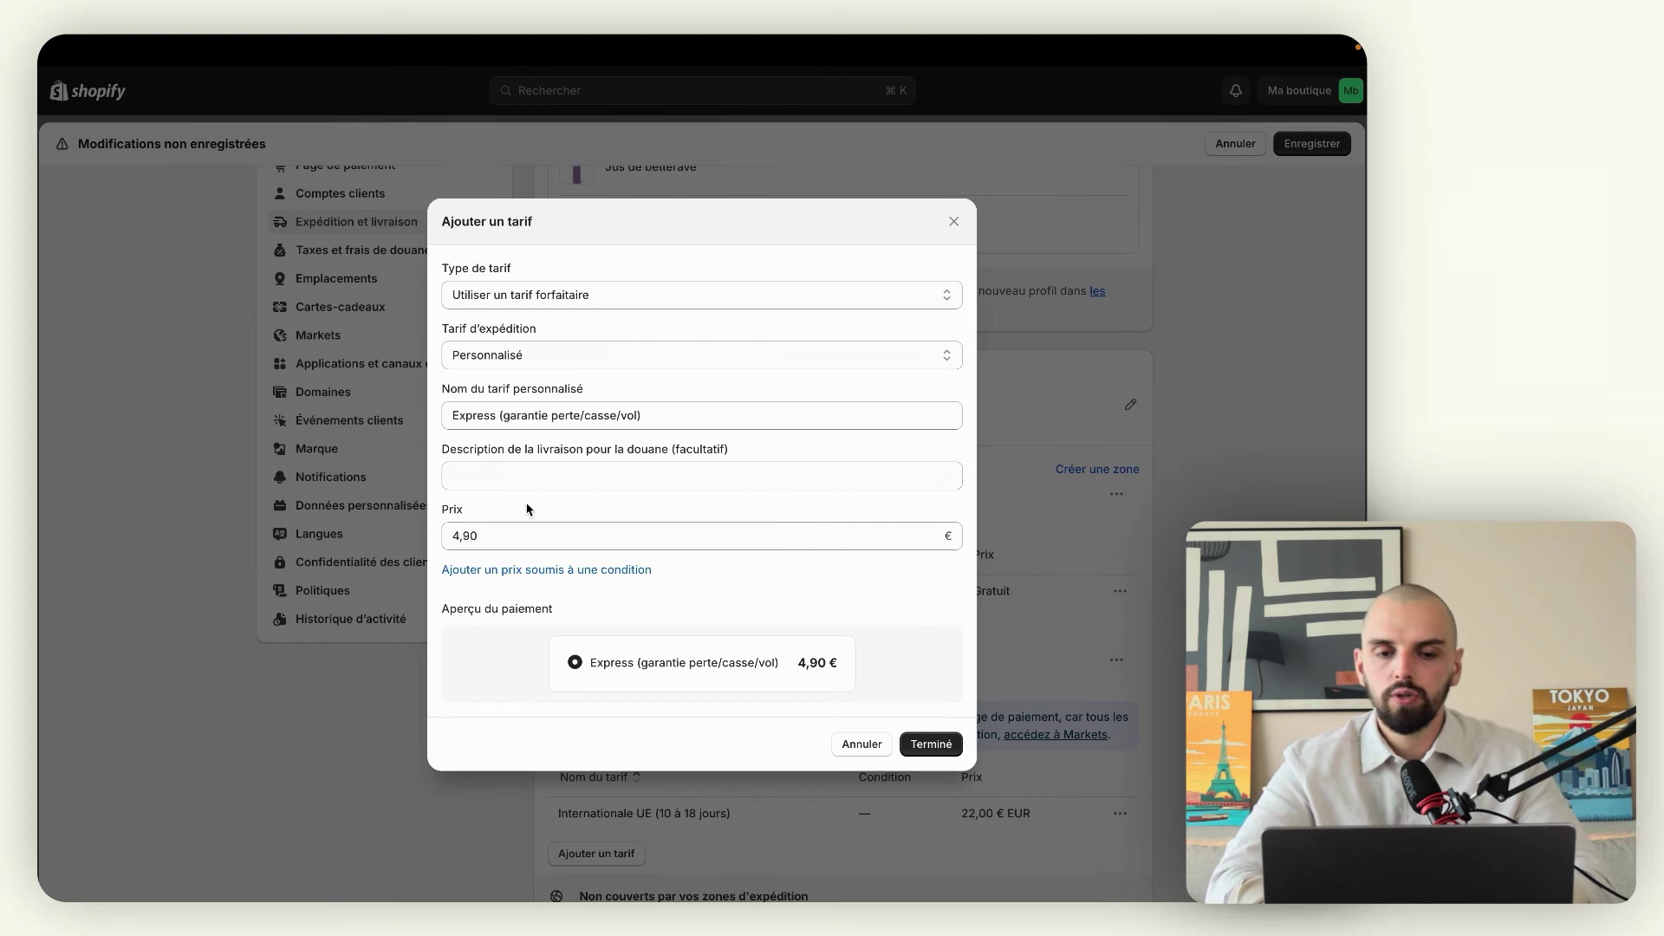
Rename the rate to 'Livraison VIP (garantie perte/casse/vol)' and confirm it
click(476, 421)
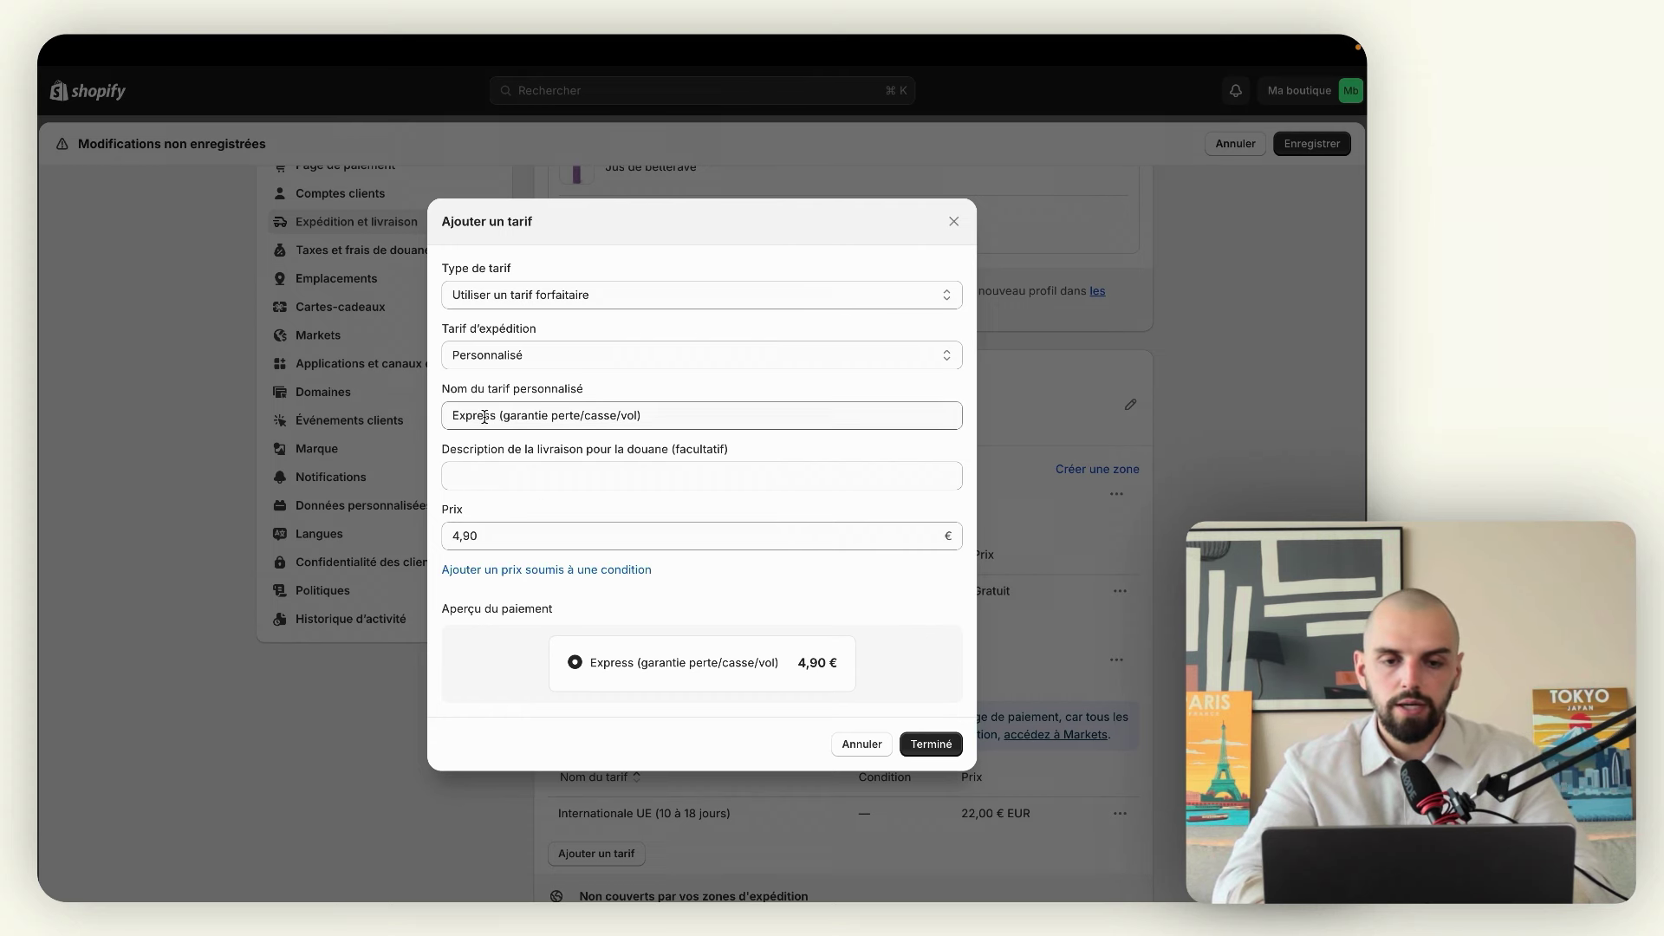
click(498, 415)
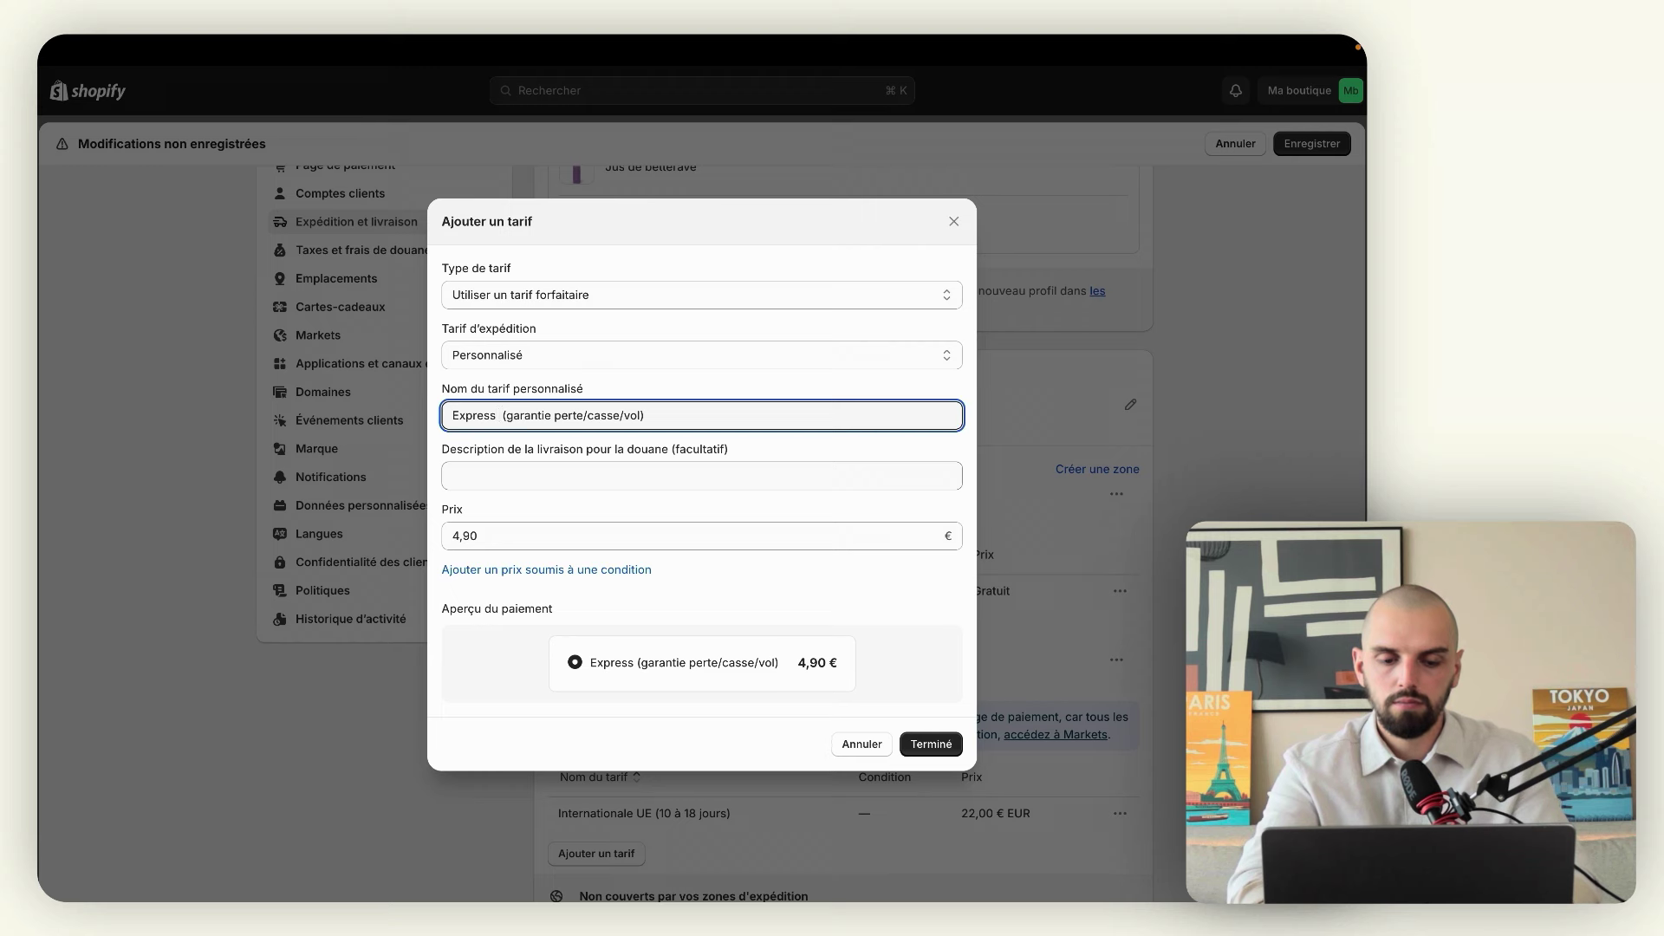
text(2 jours)
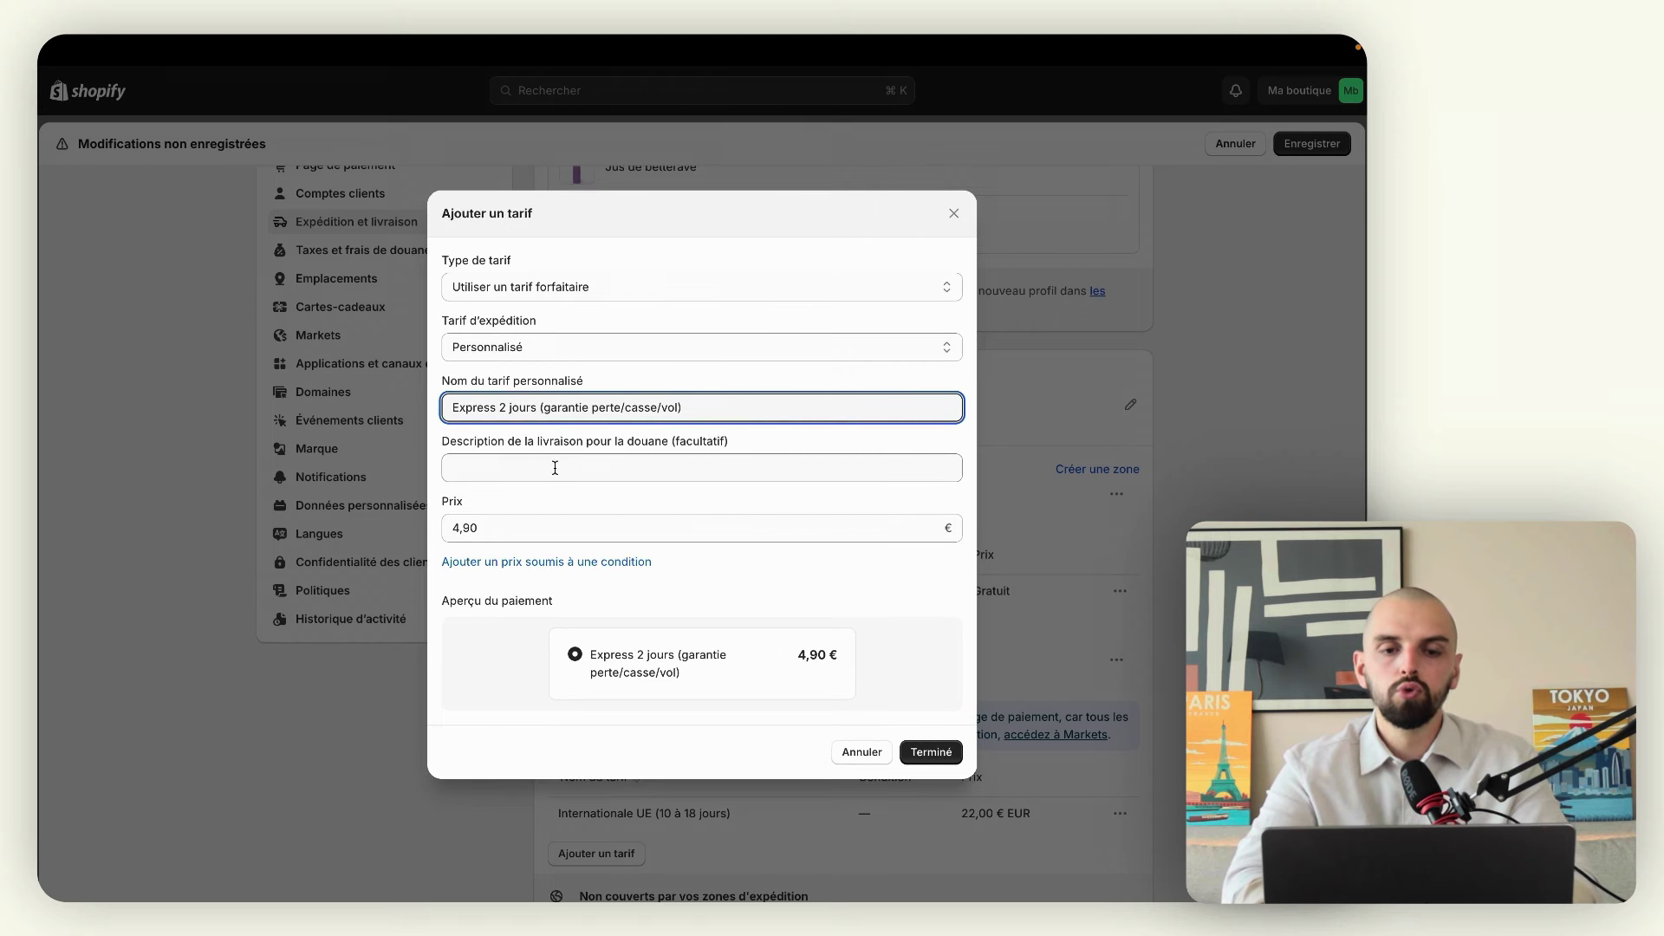
key(super+BackSpace)
text(Livraison VI)
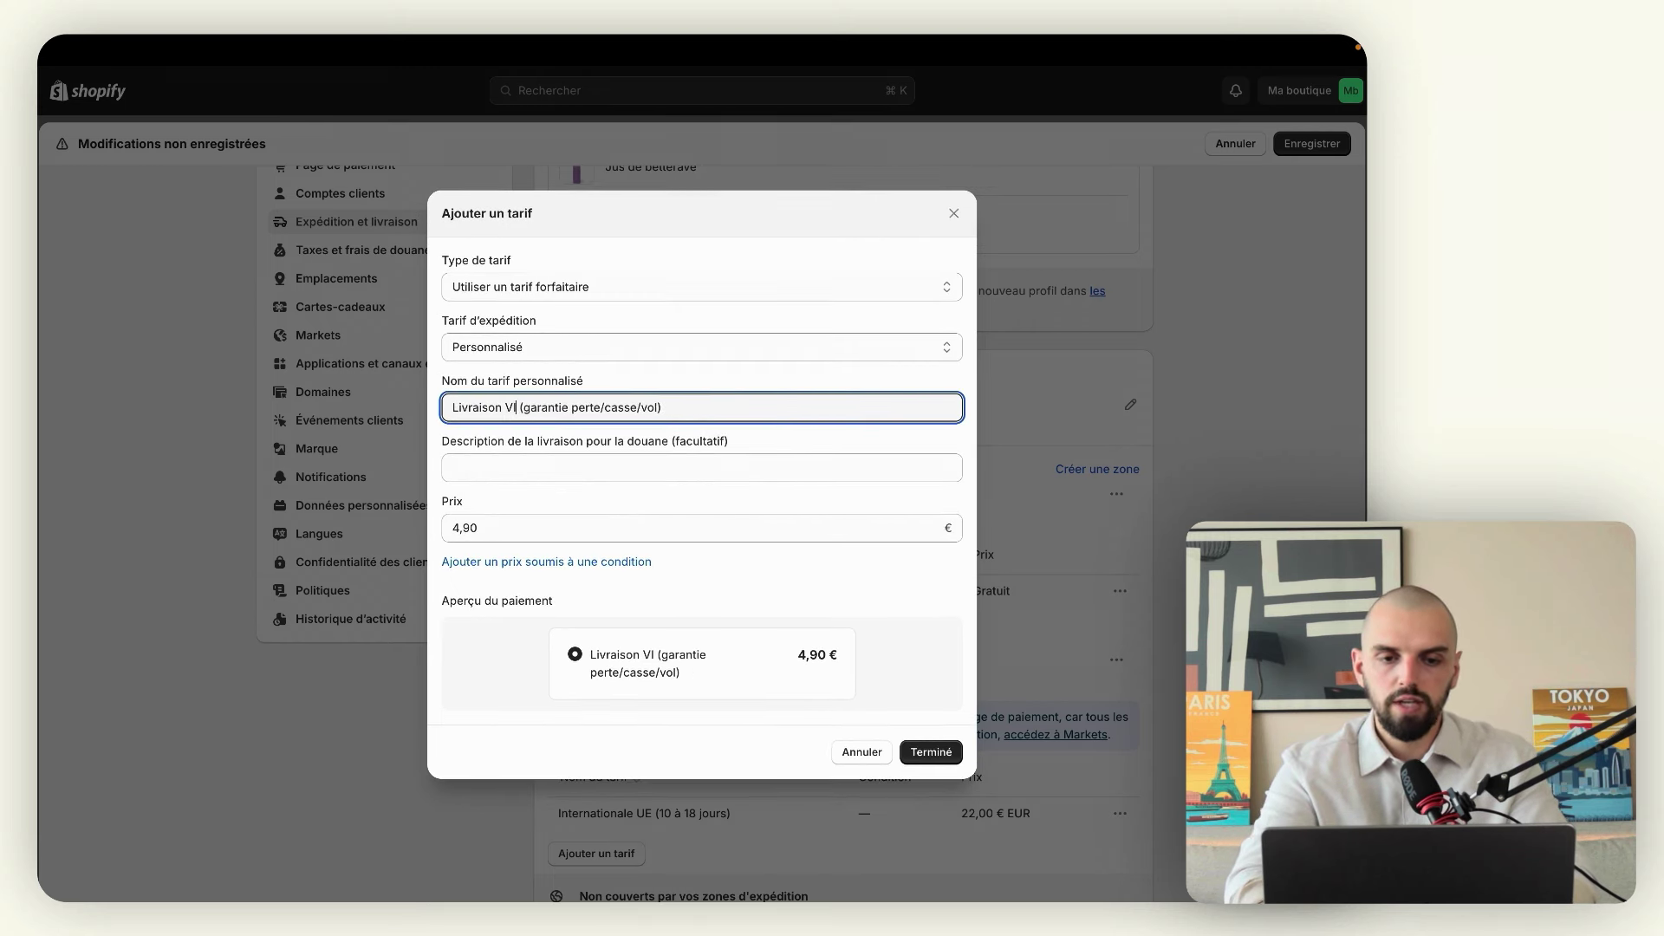
text(P)
click(502, 441)
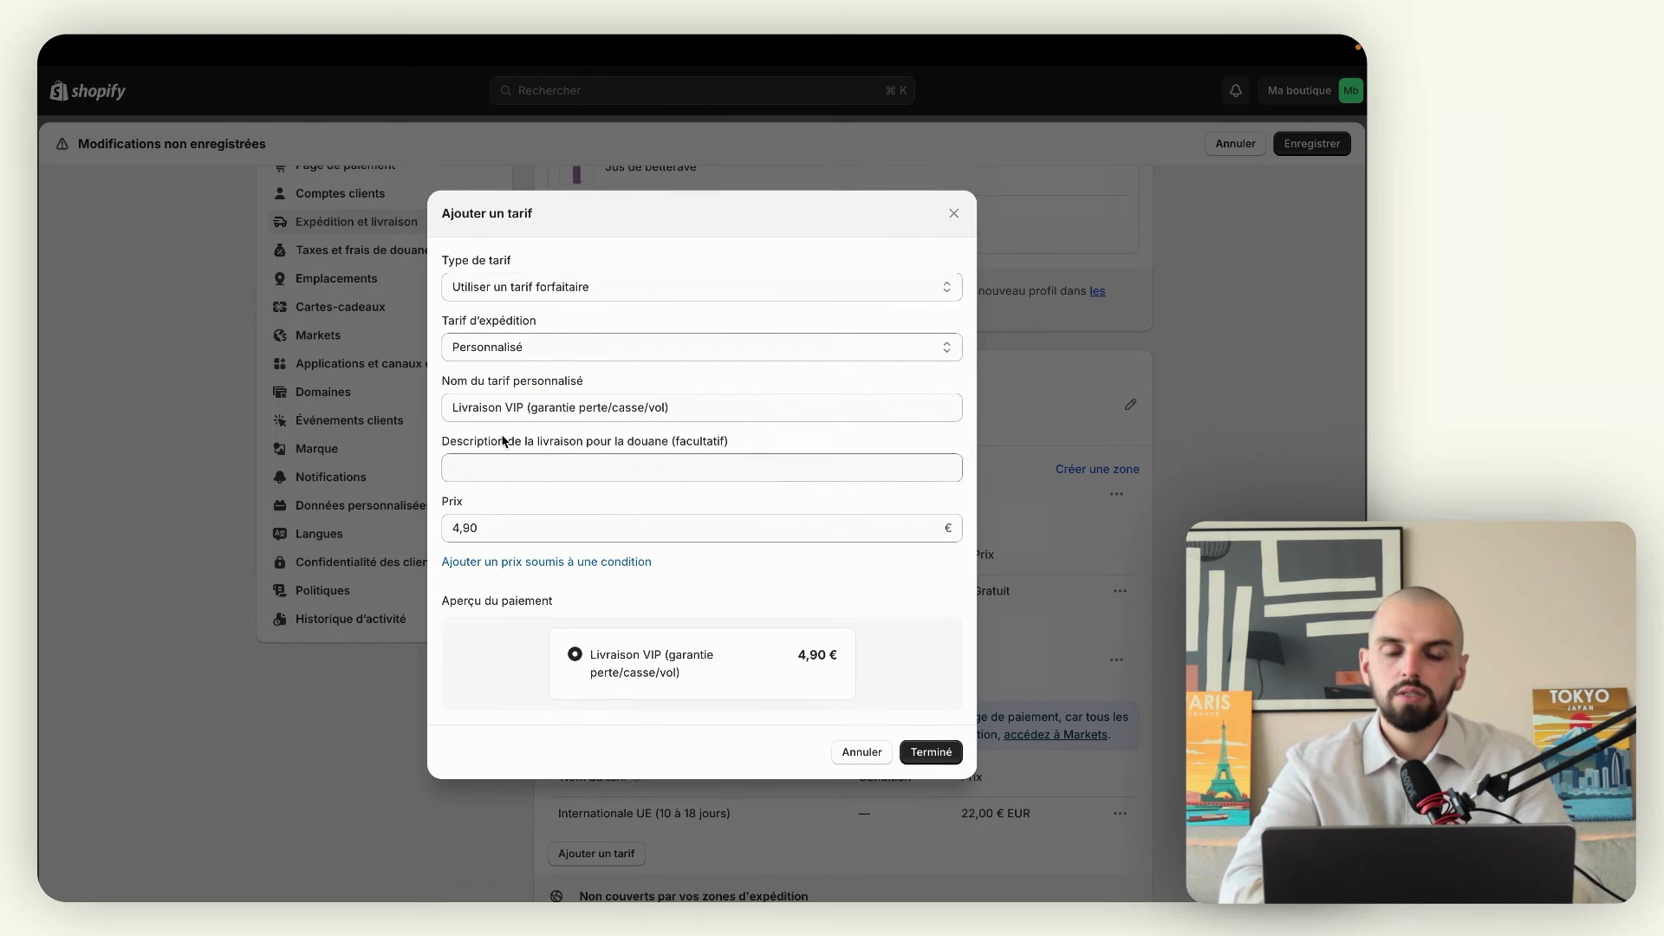
click(442, 433)
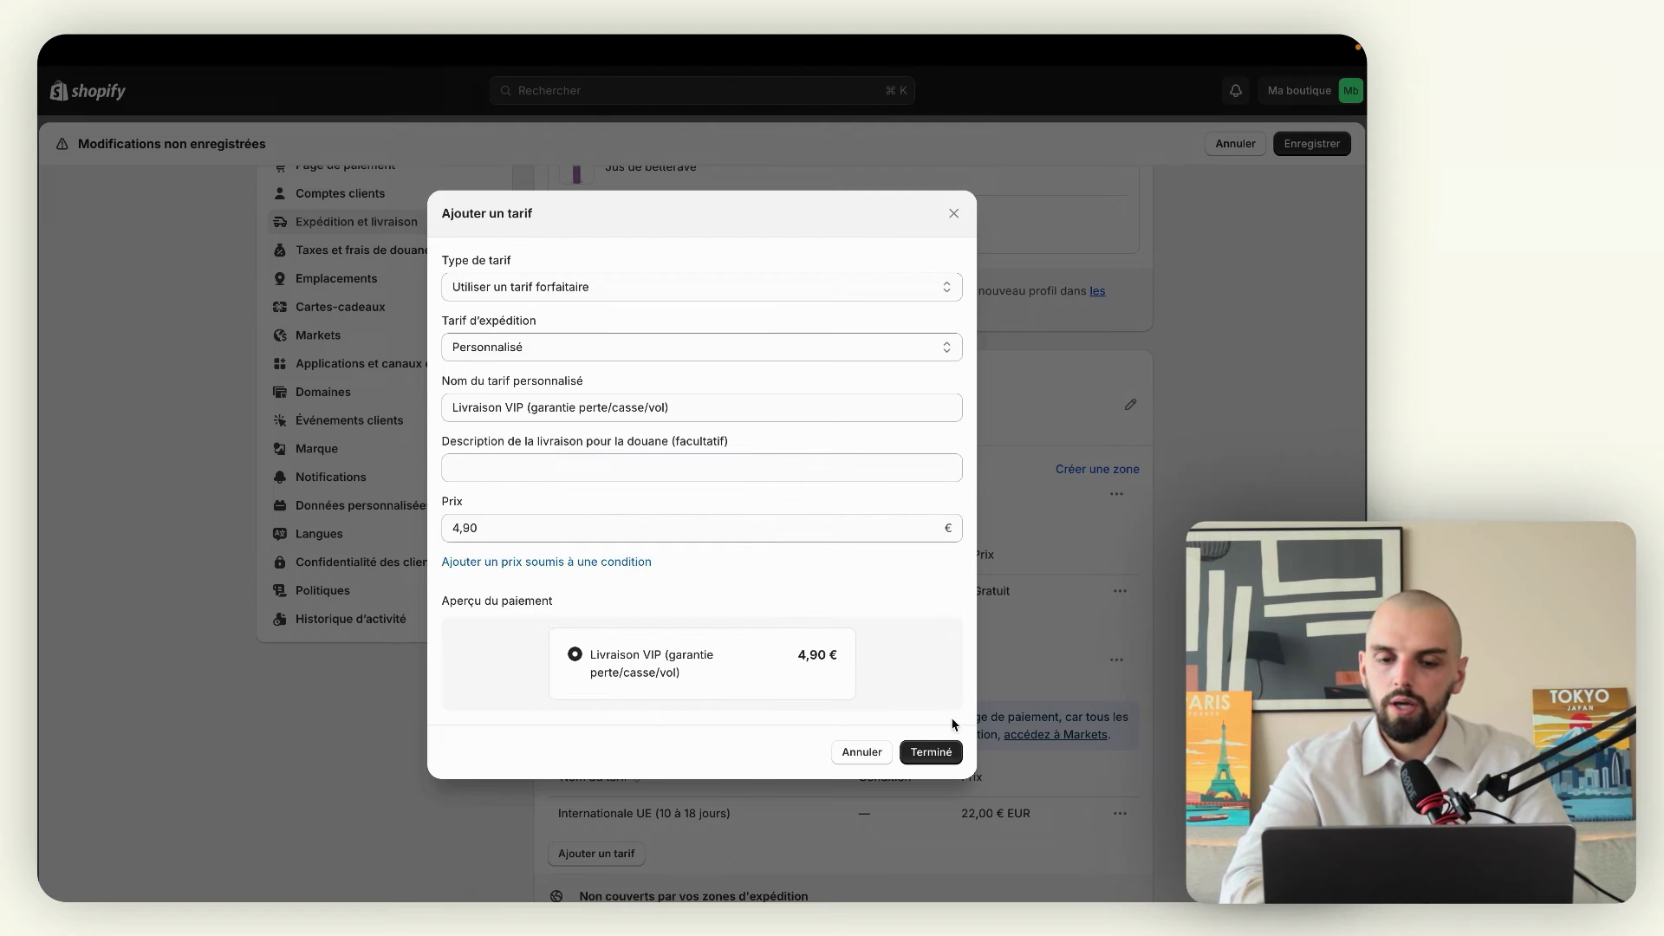
click(949, 751)
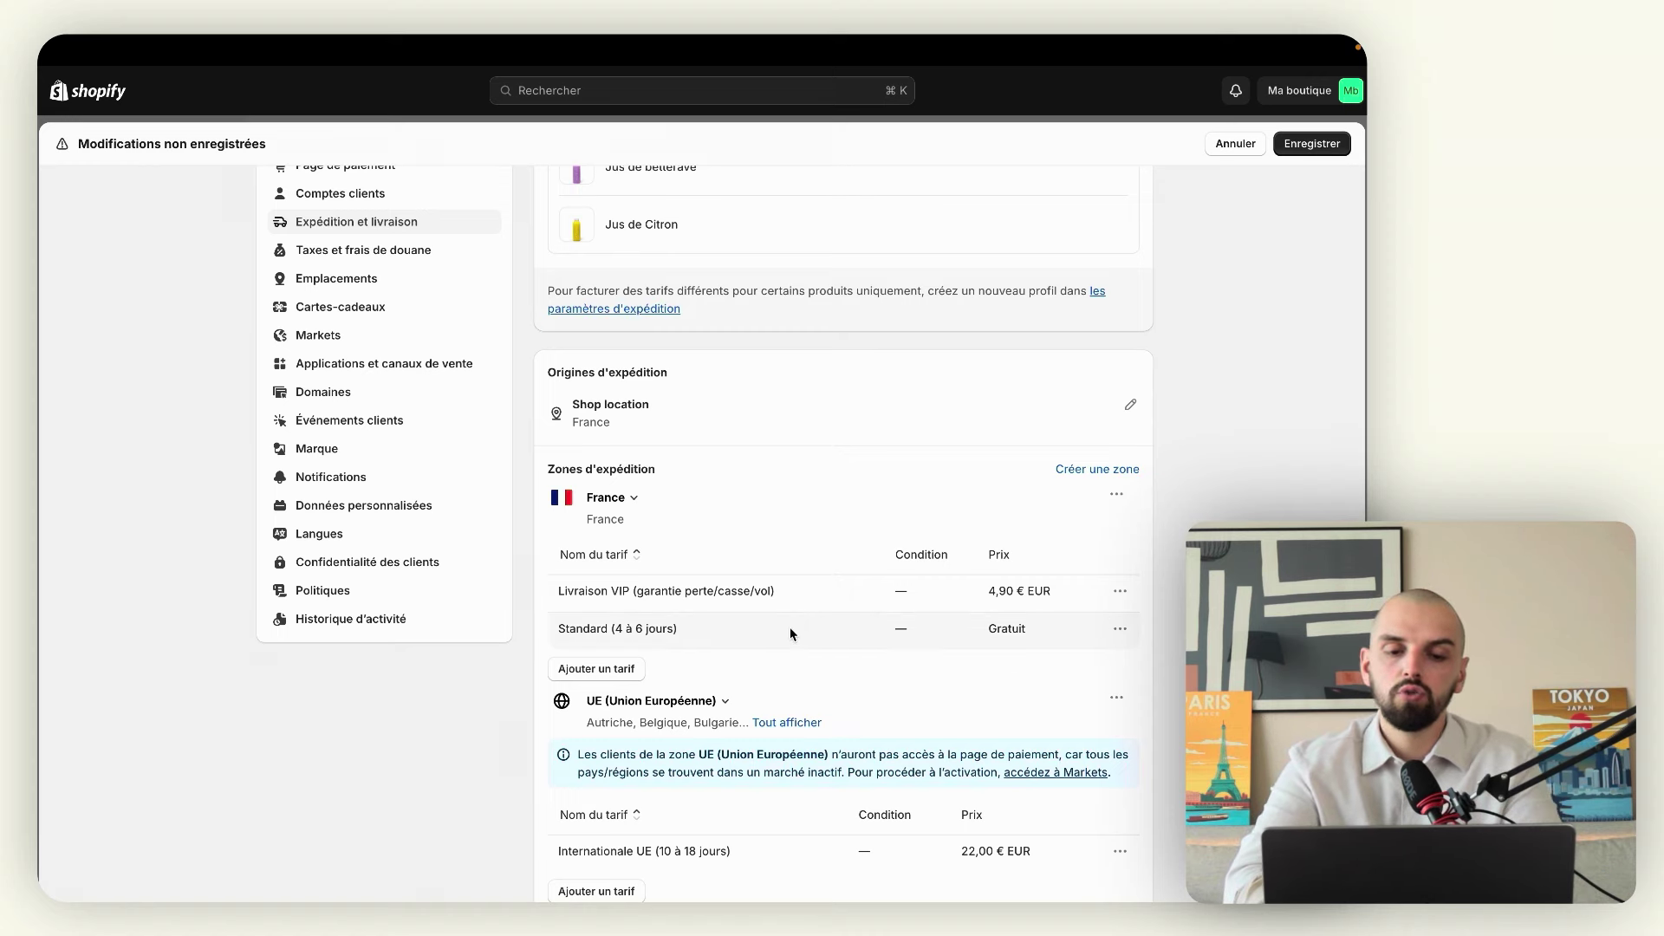
Save the shipping profile ('Profil mis à jour'), then go to Taxes et frais de douane
click(1314, 144)
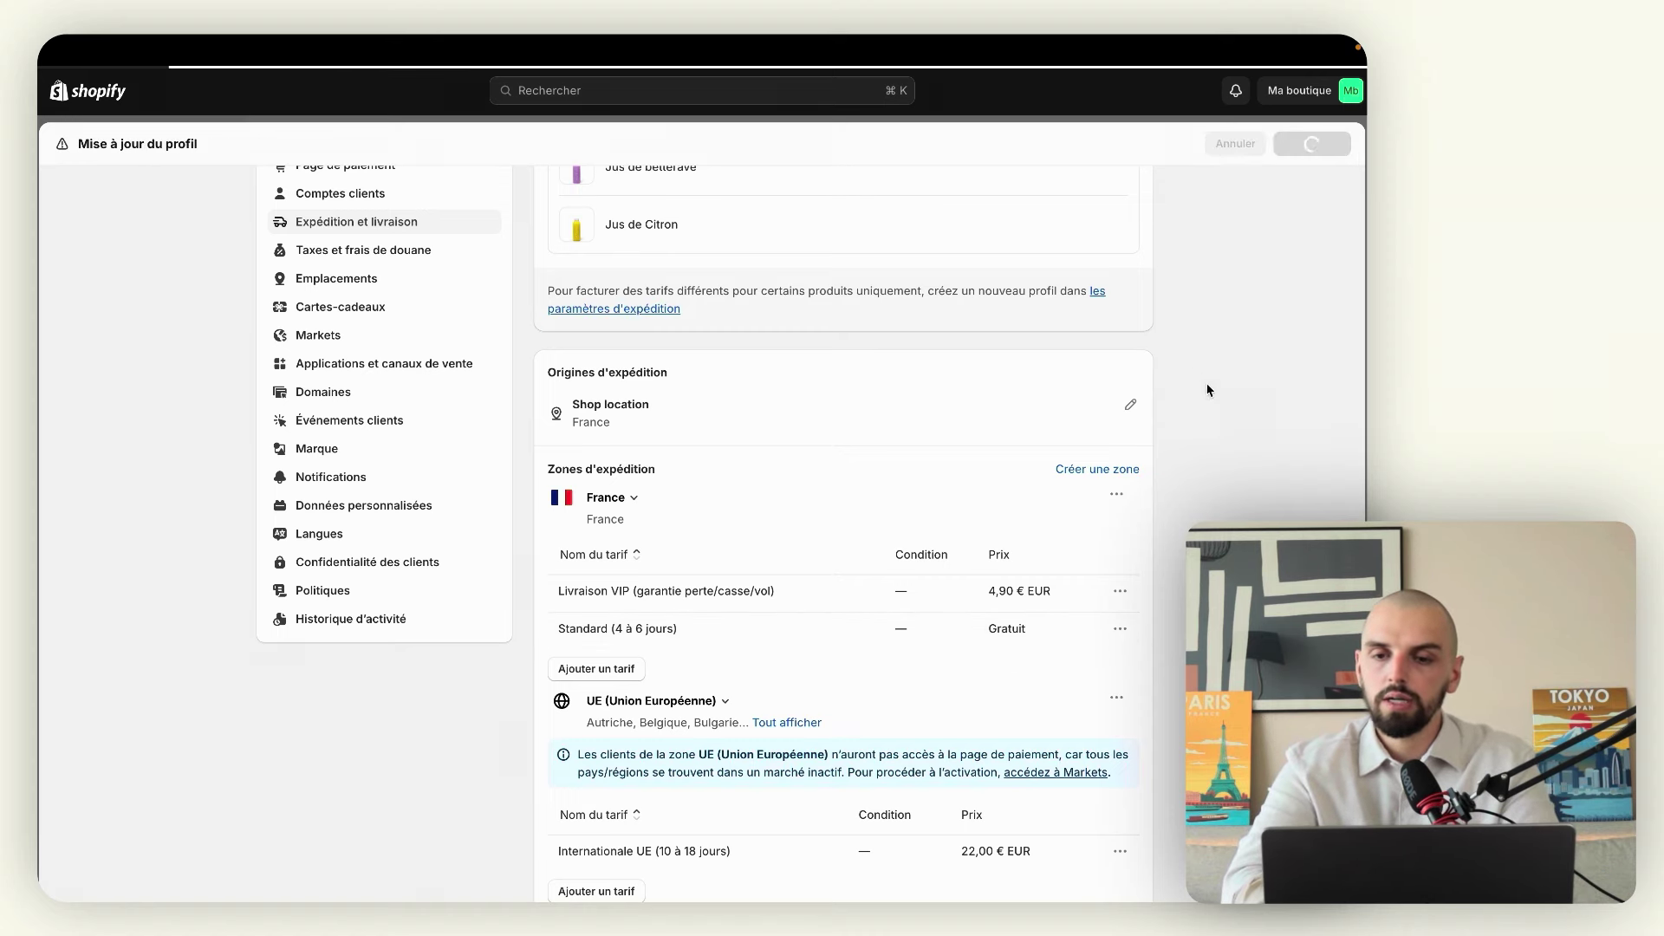
scroll(1243, 466, up, 3)
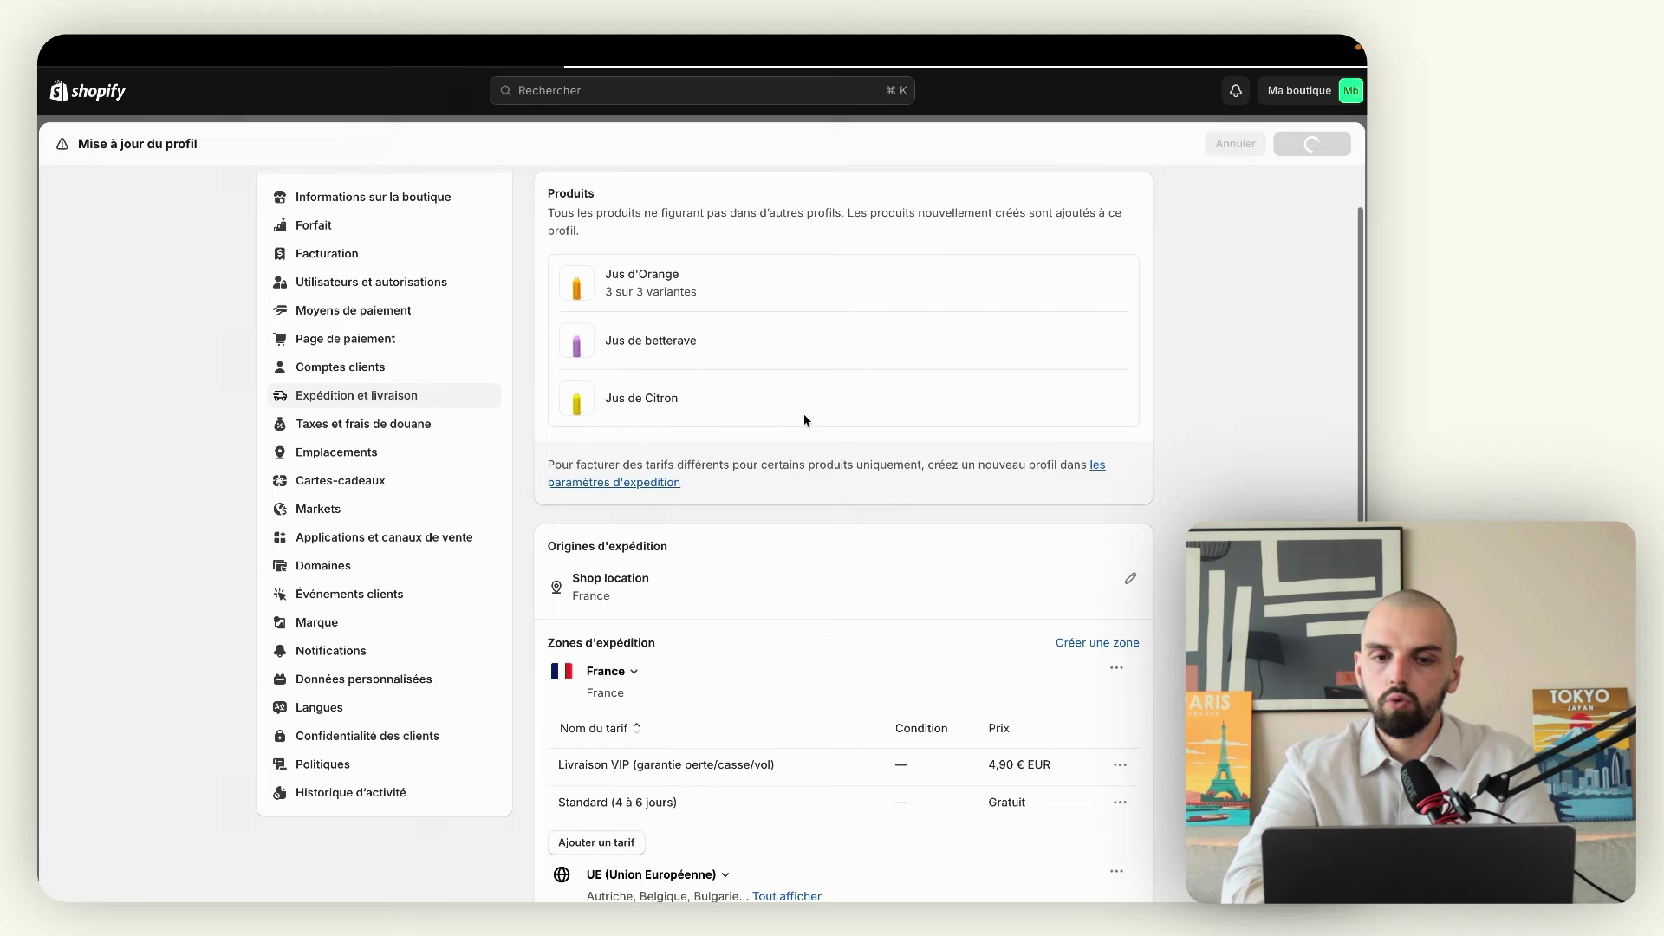
scroll(1227, 409, down, 7)
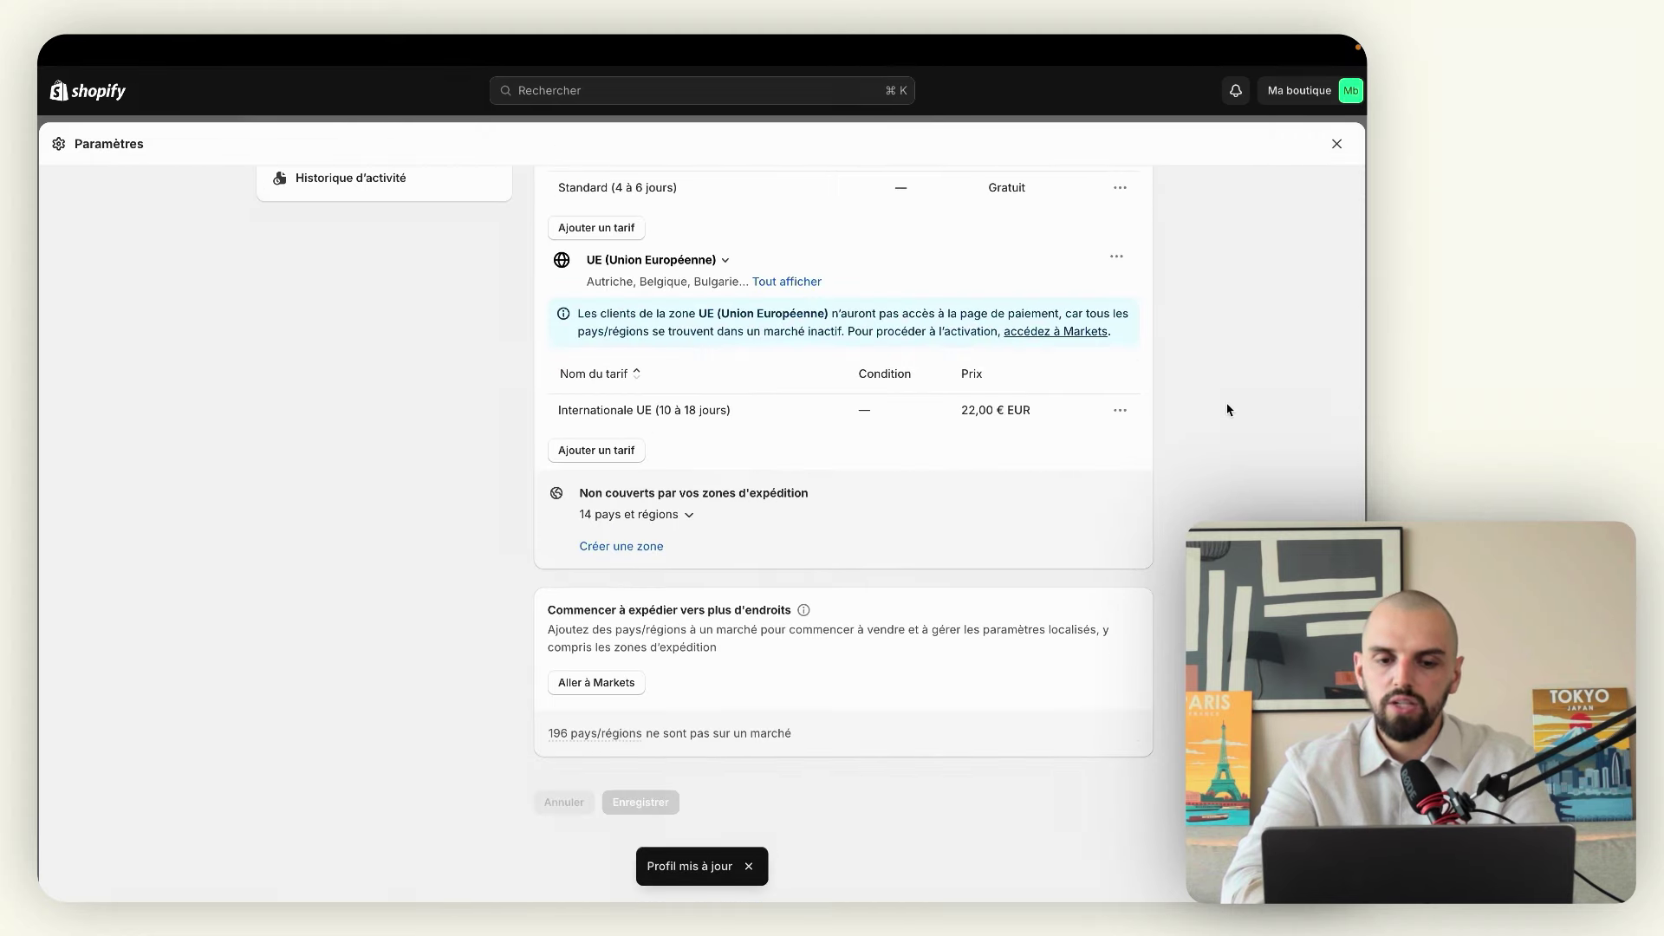
scroll(1136, 456, up, 8)
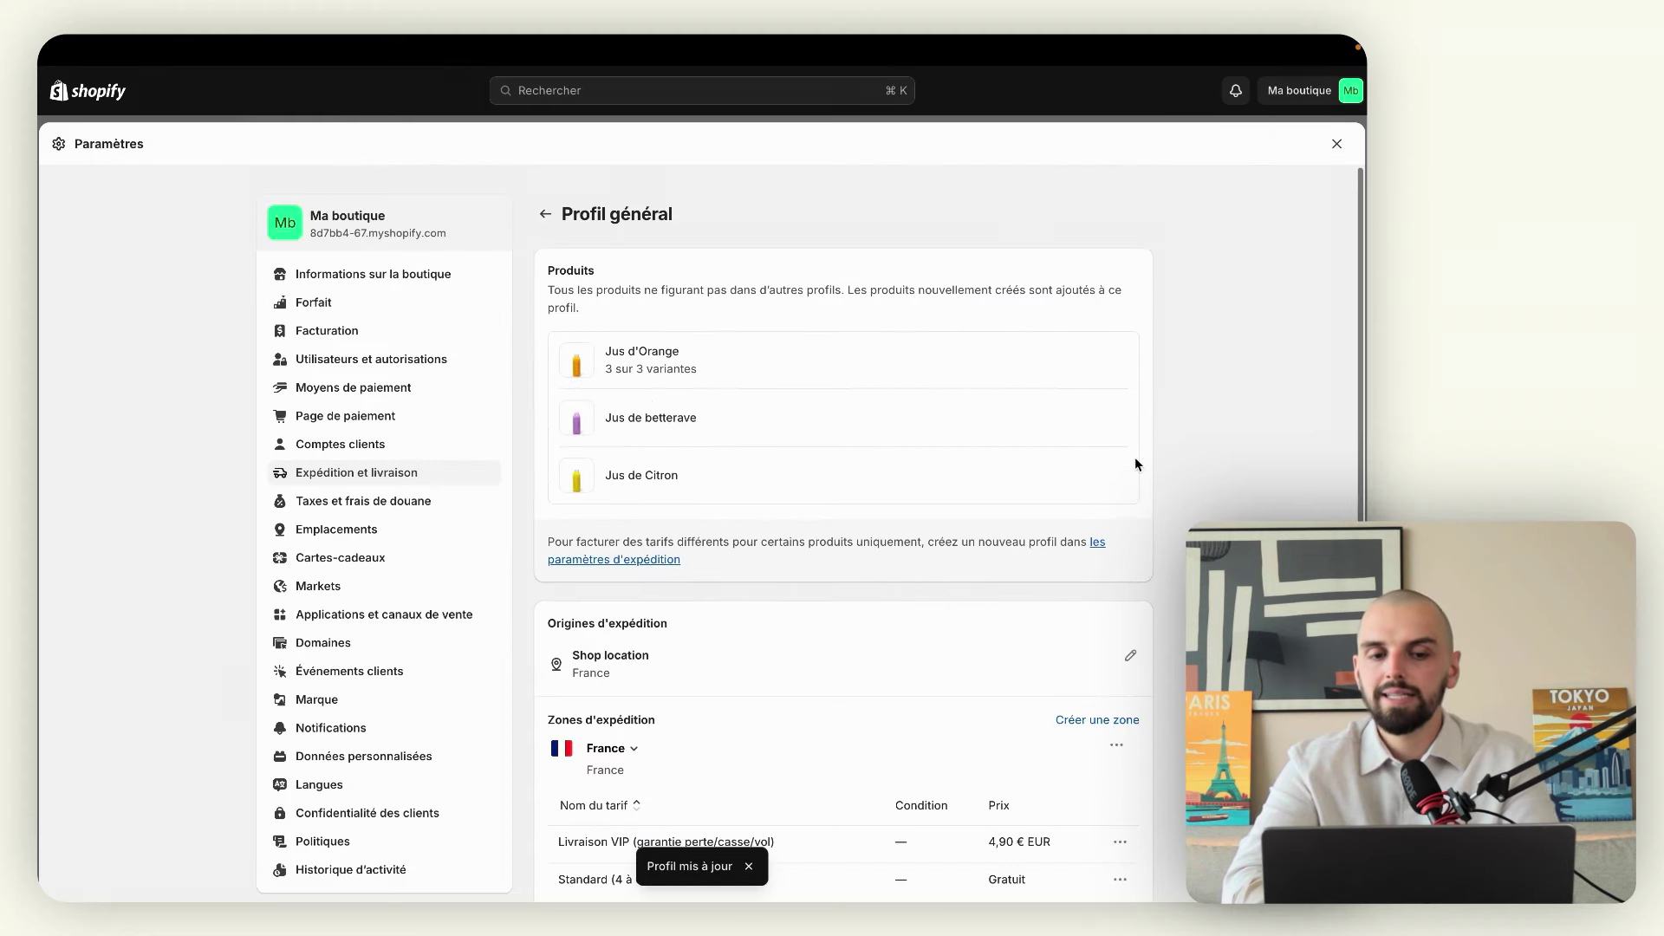
click(386, 506)
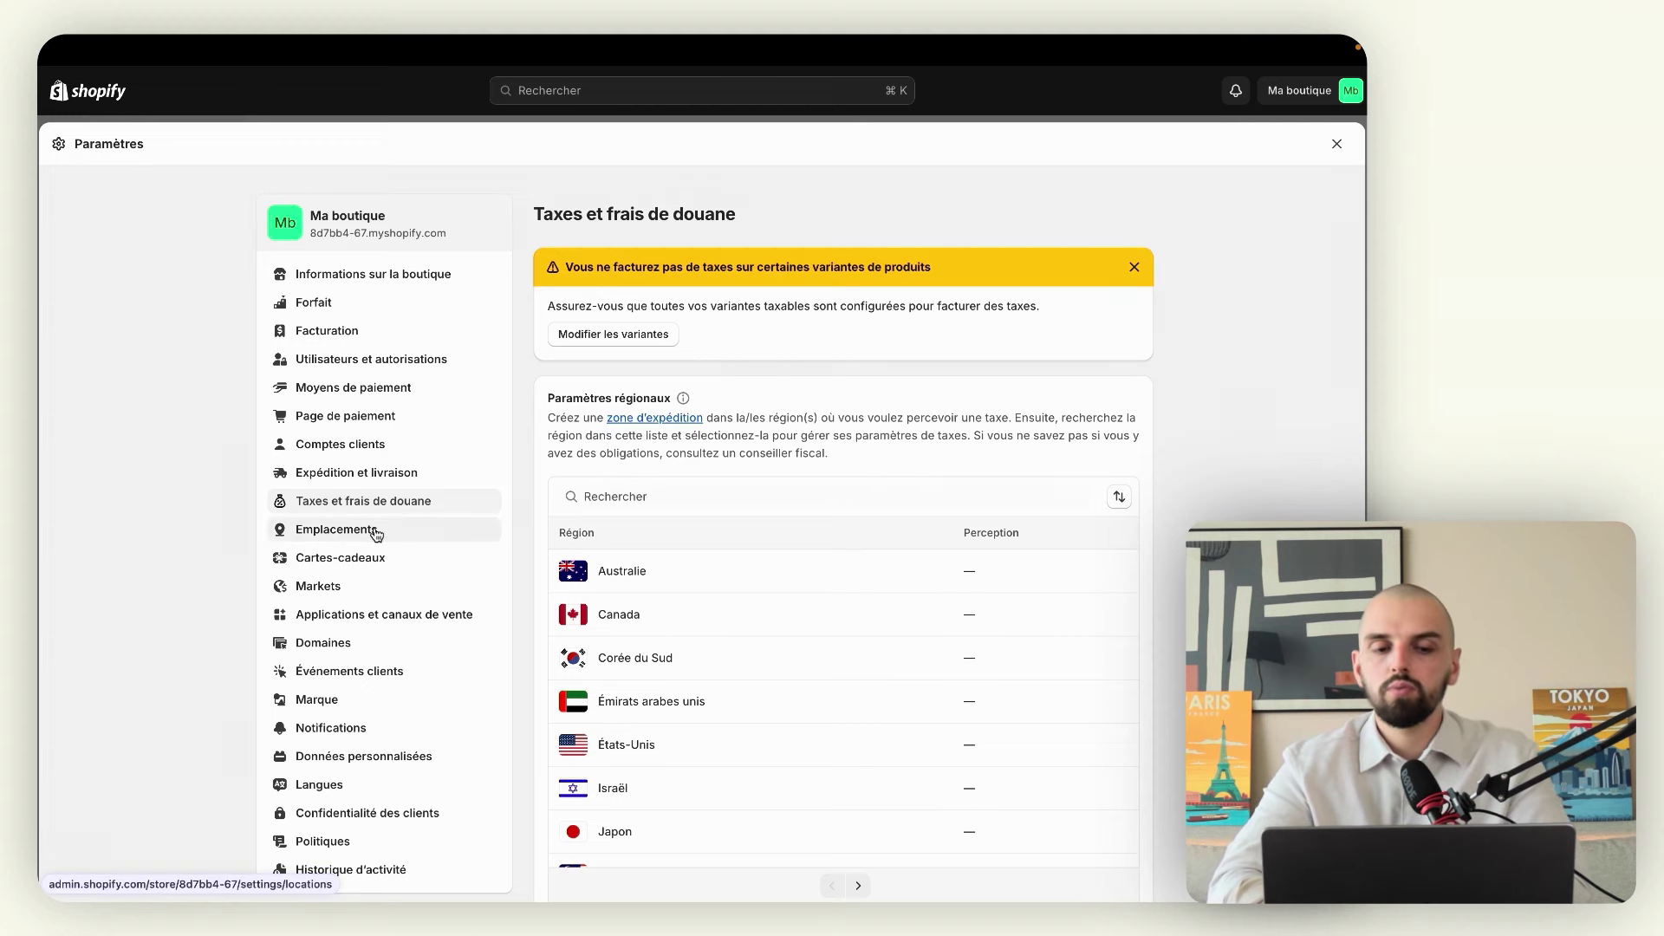
In Emplacements, rename the Shop location to Stock
click(376, 533)
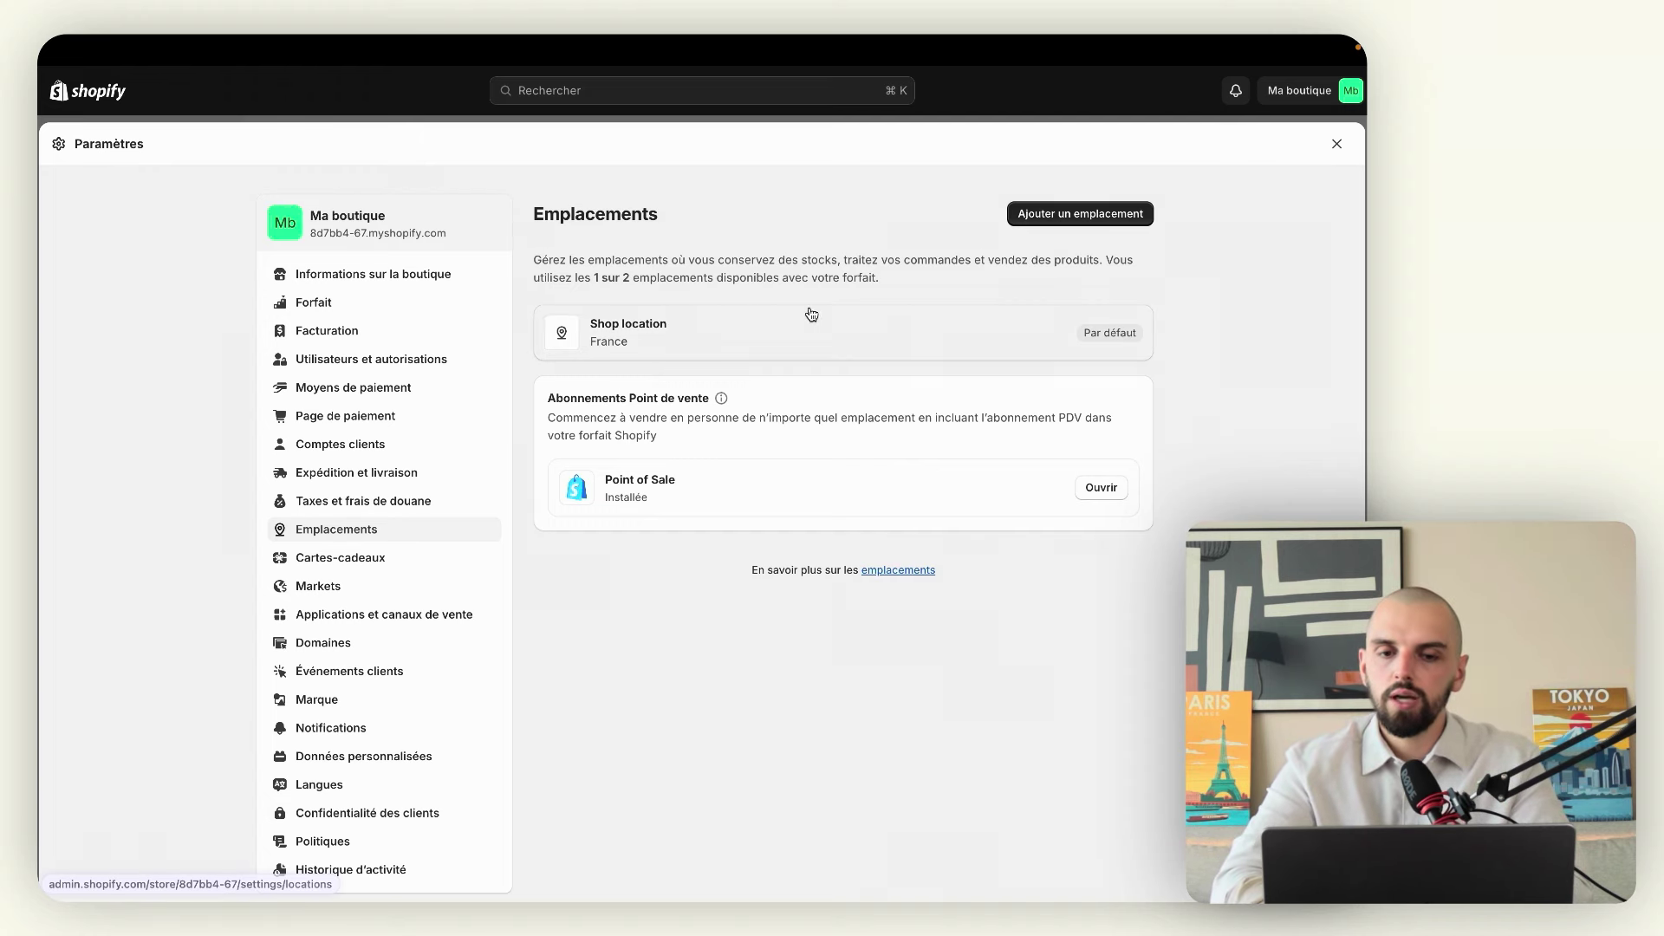
click(965, 332)
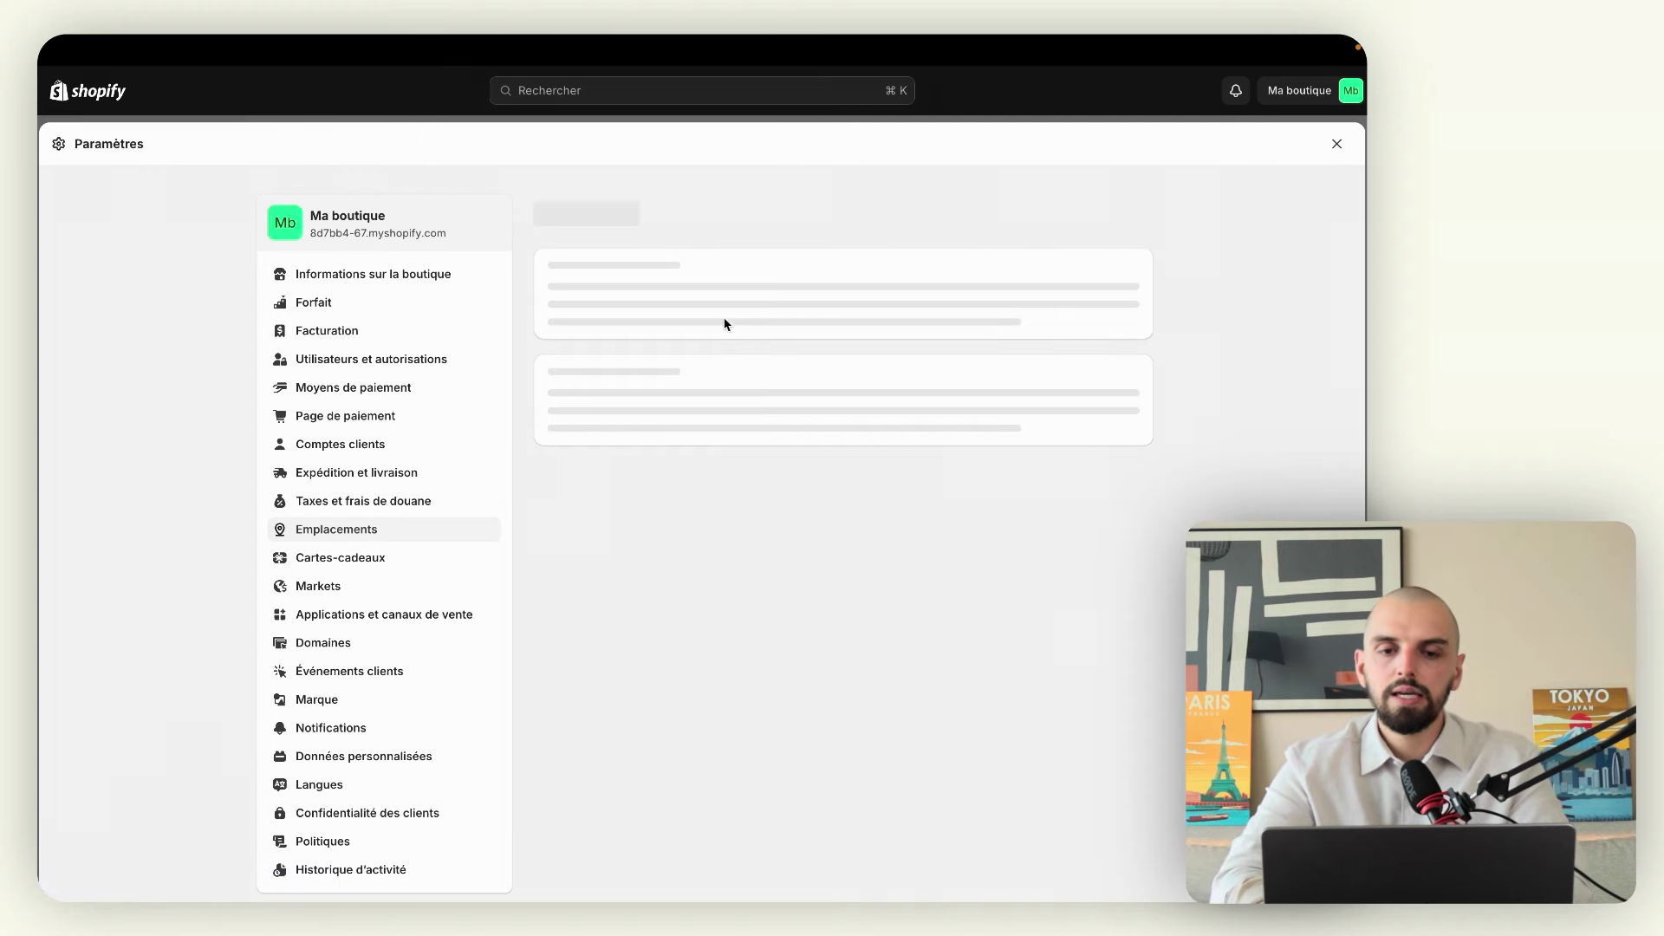
triple_click(670, 365)
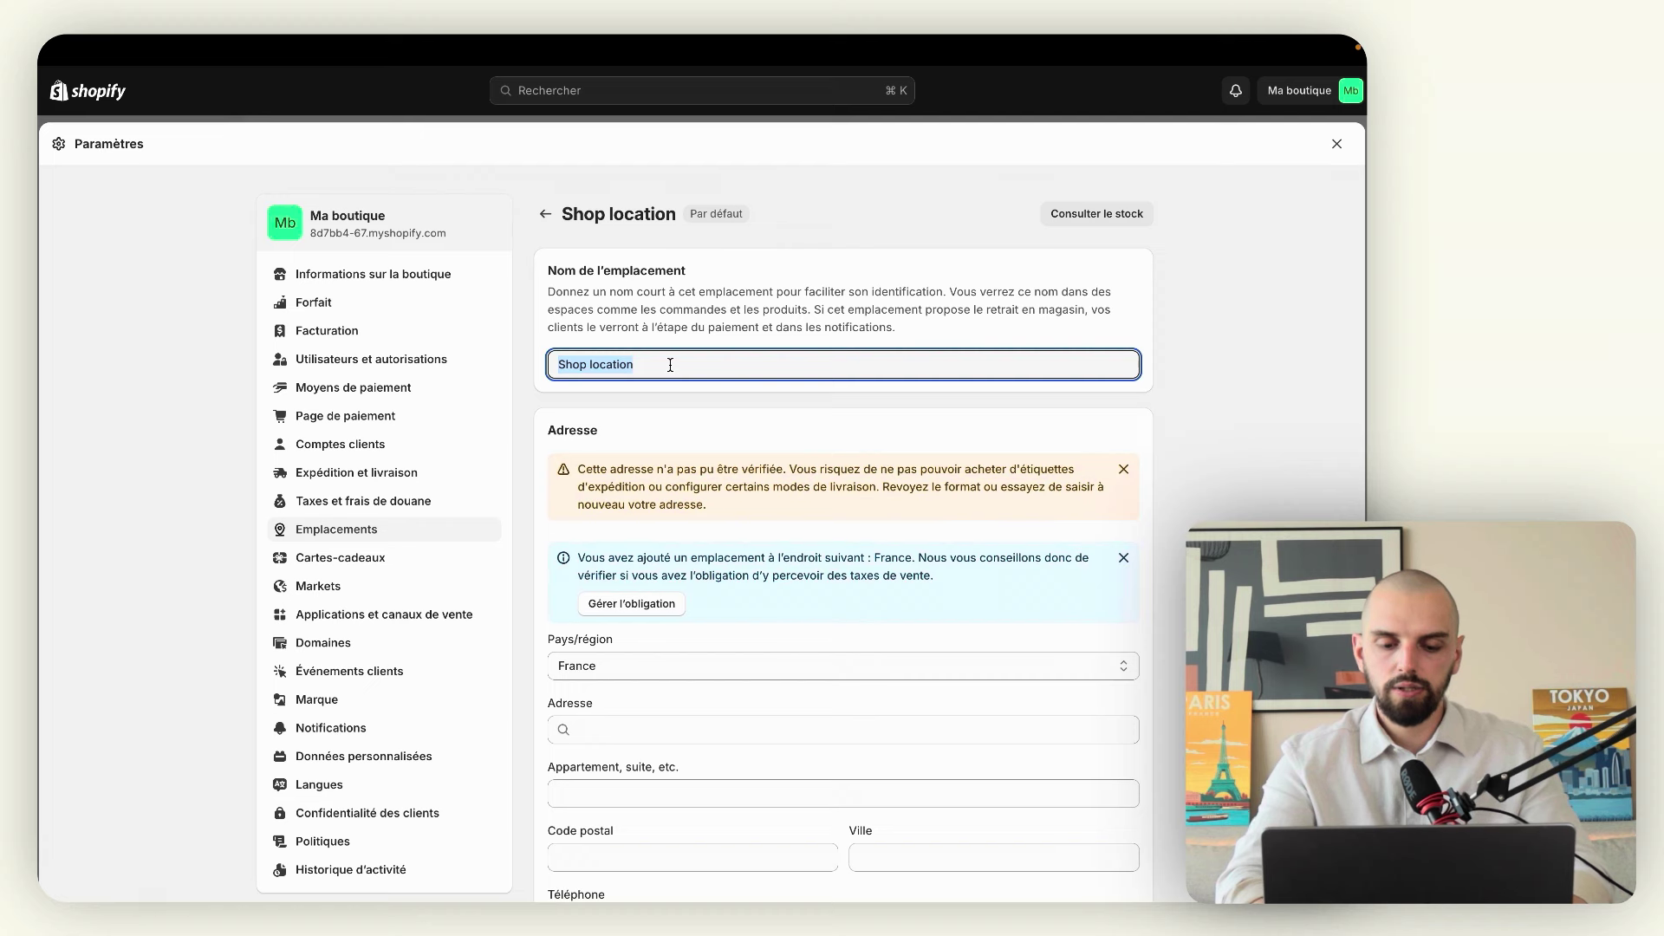
text(Stock)
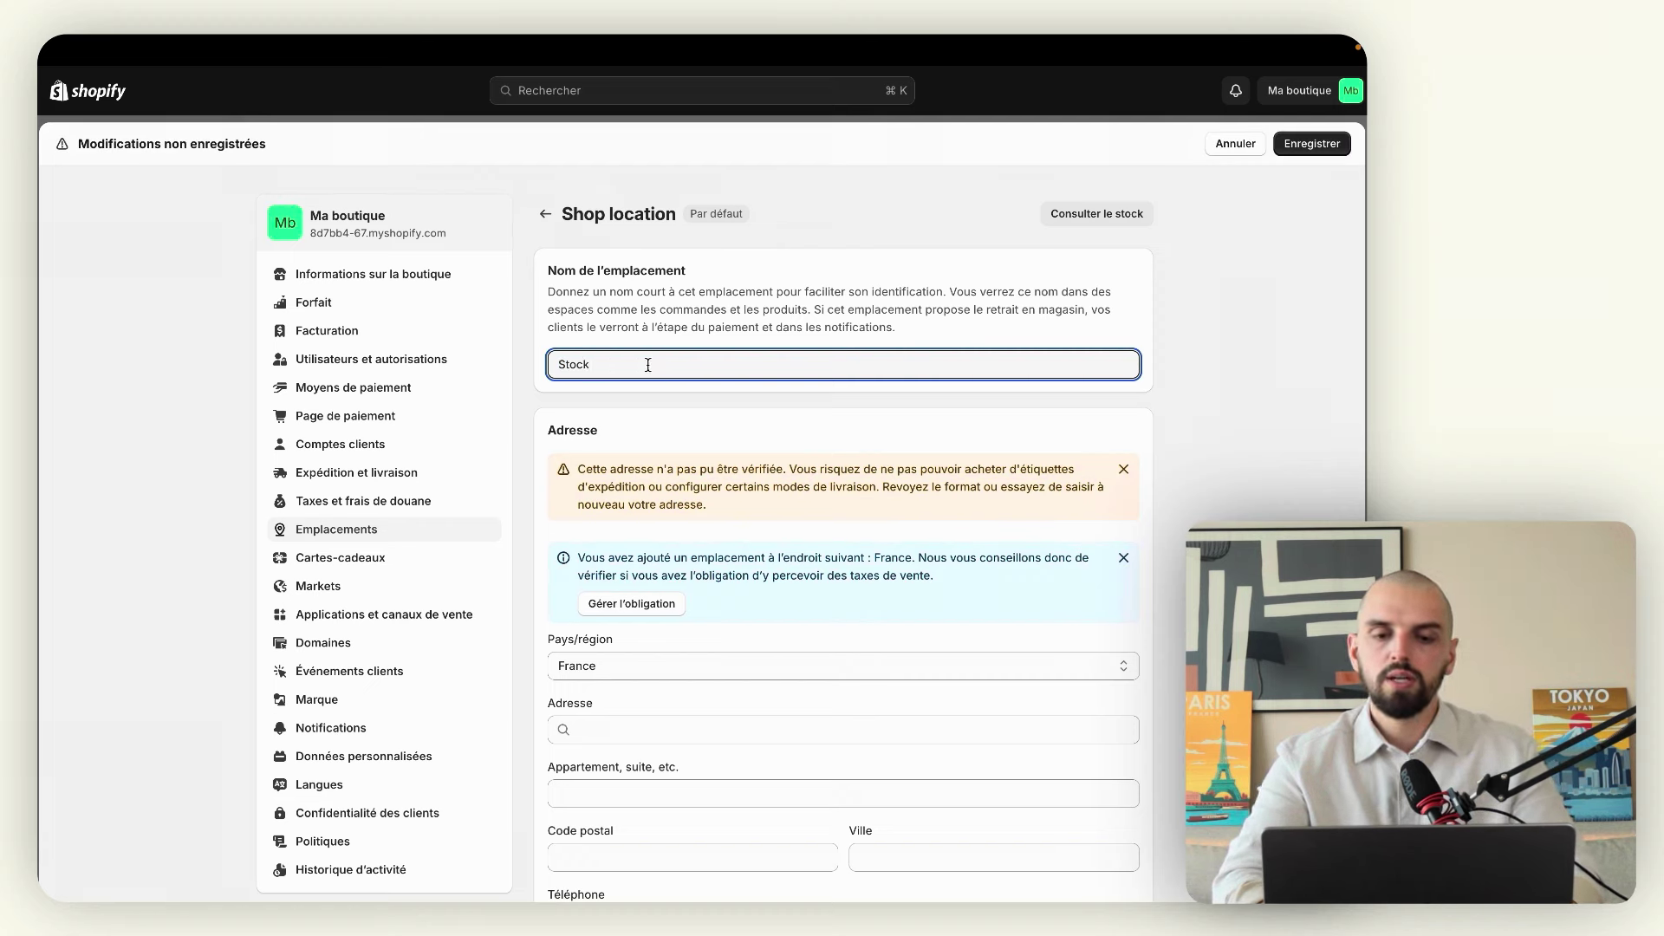
triple_click(644, 363)
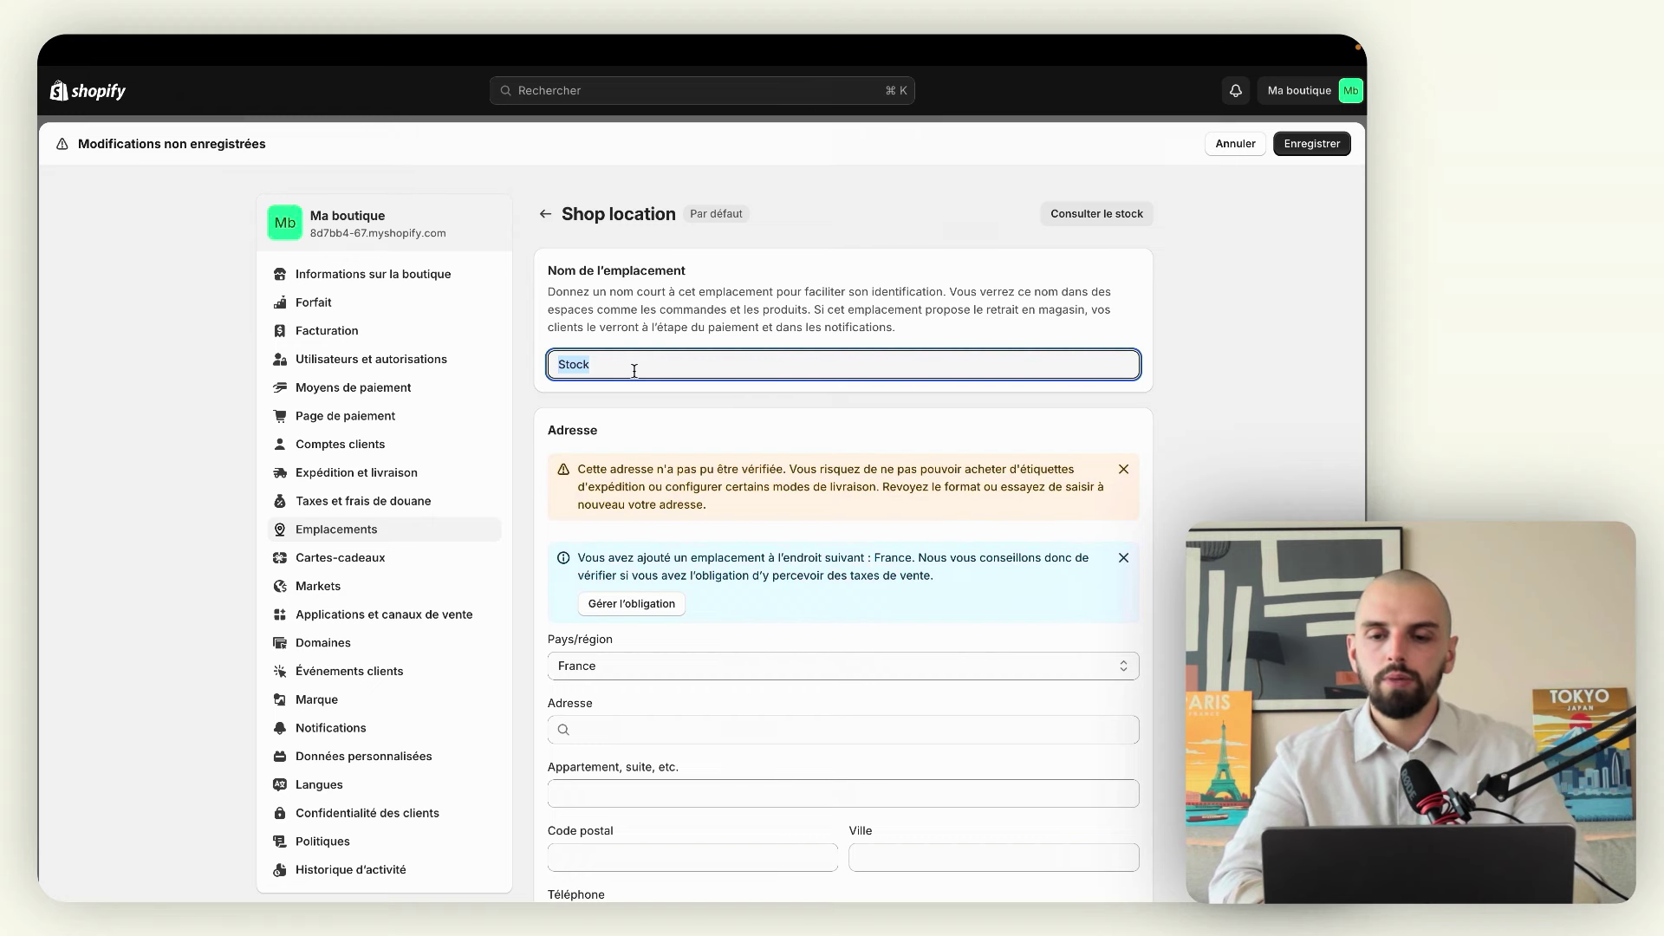
click(636, 399)
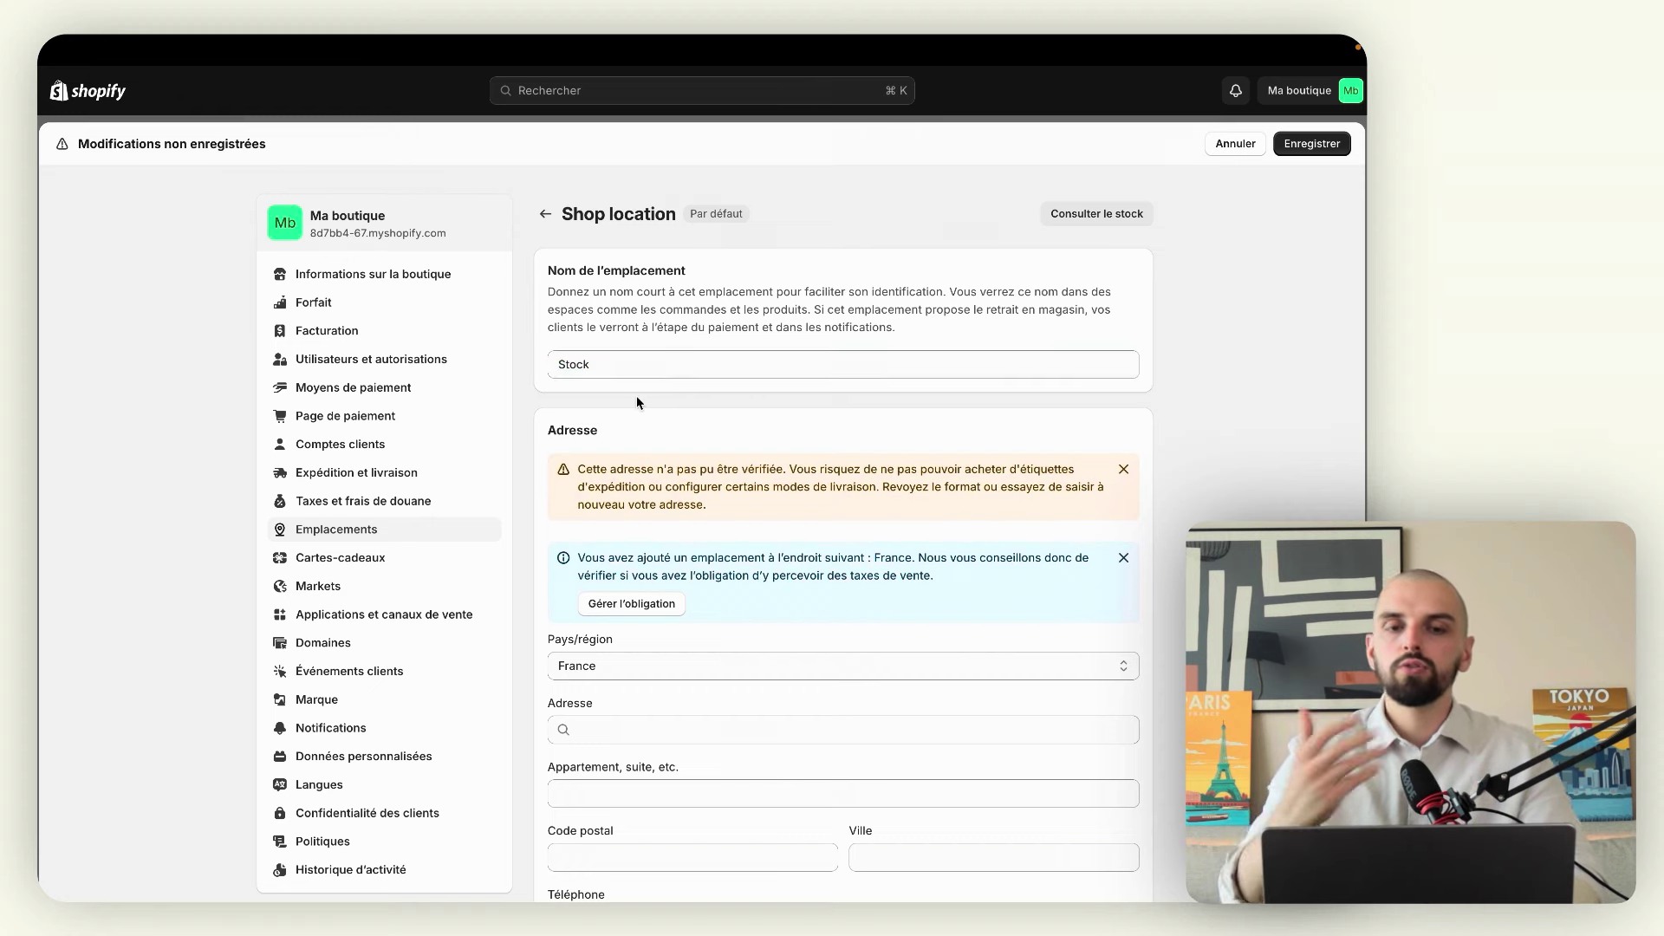
Enter the location's street address from the suggestion, with postcode and city, and its phone number
scroll(636, 395, down, 3)
click(576, 541)
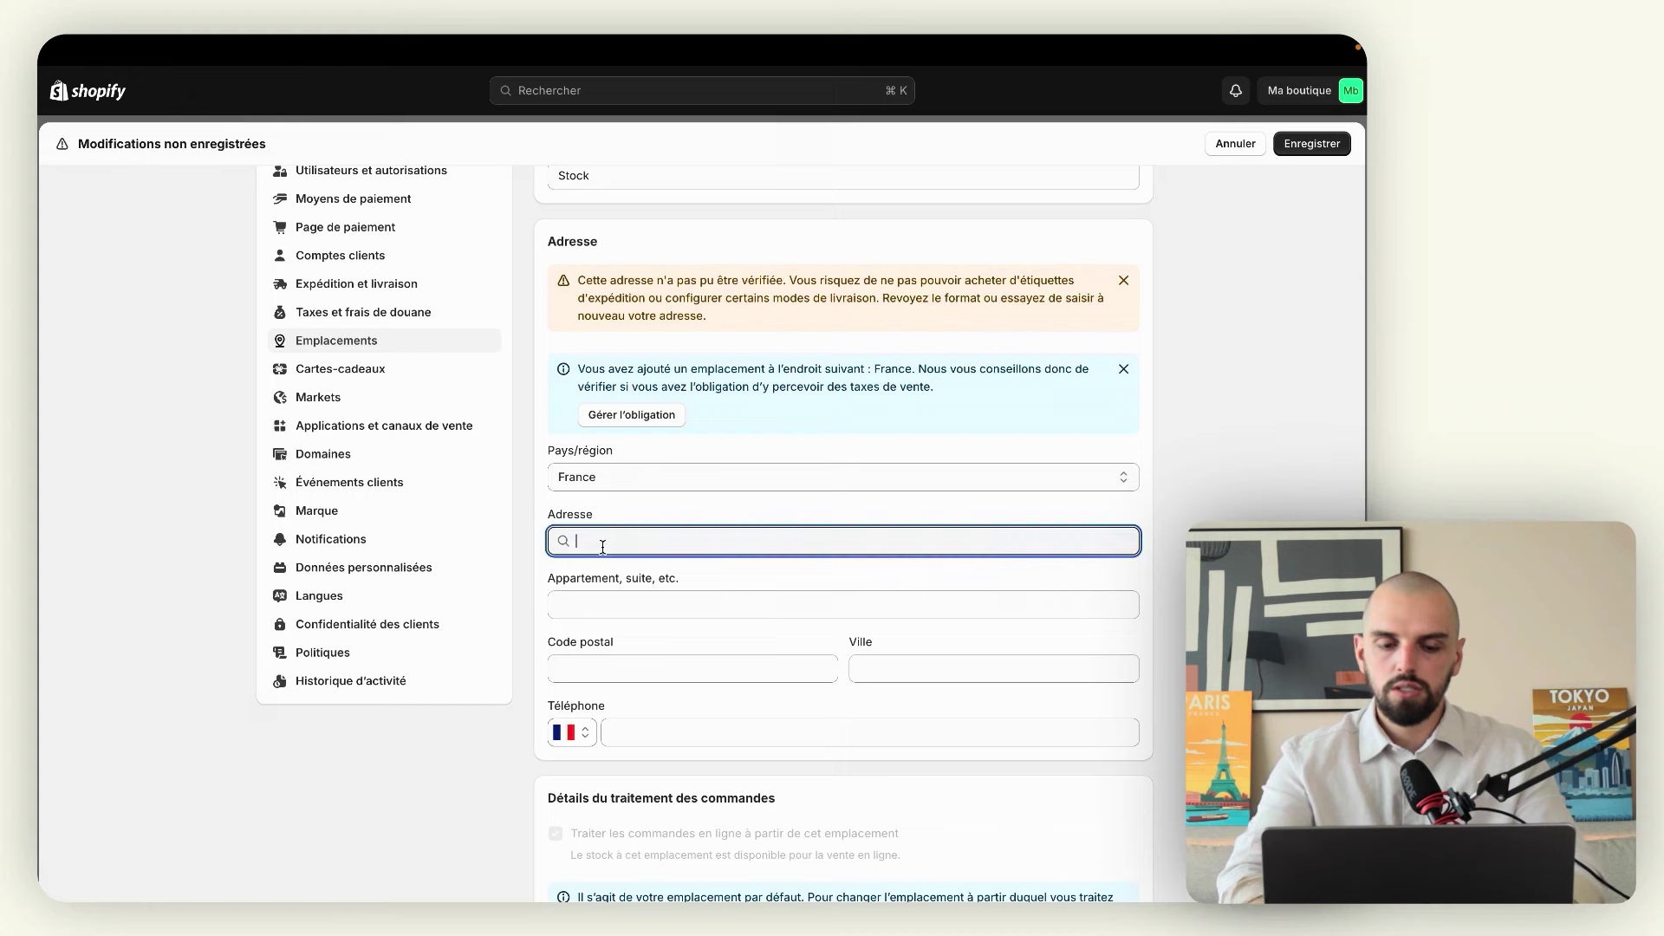
text(229 rue saint honro)
click(593, 587)
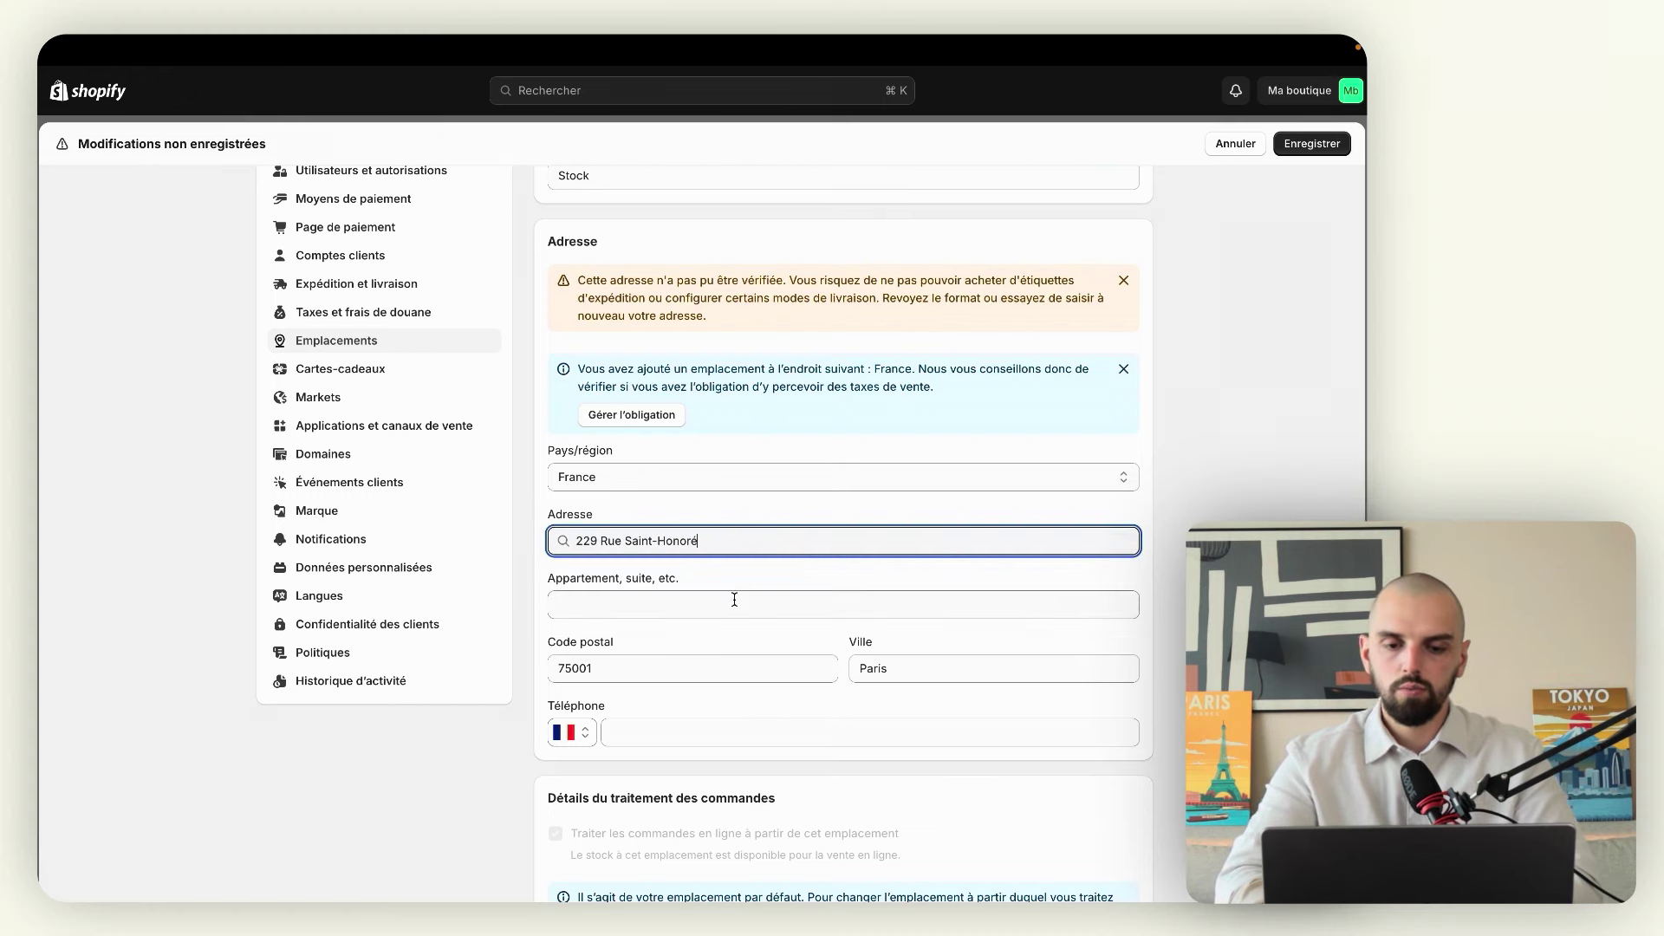
scroll(681, 486, down, 3)
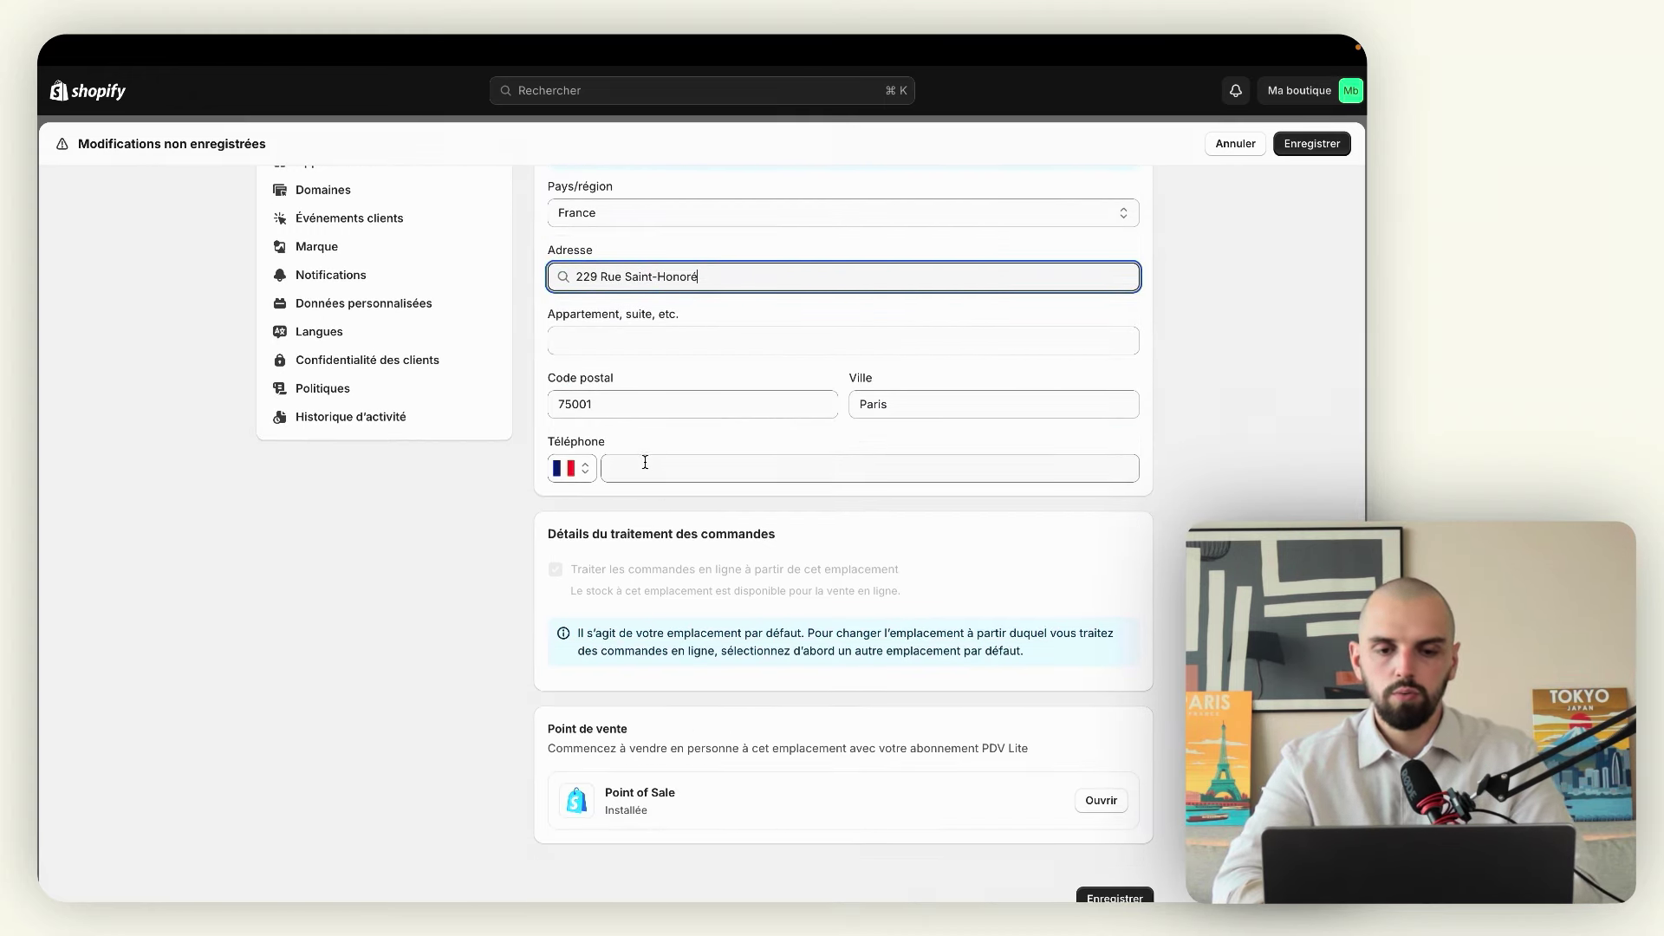
click(643, 466)
text(06 12 34 56 78)
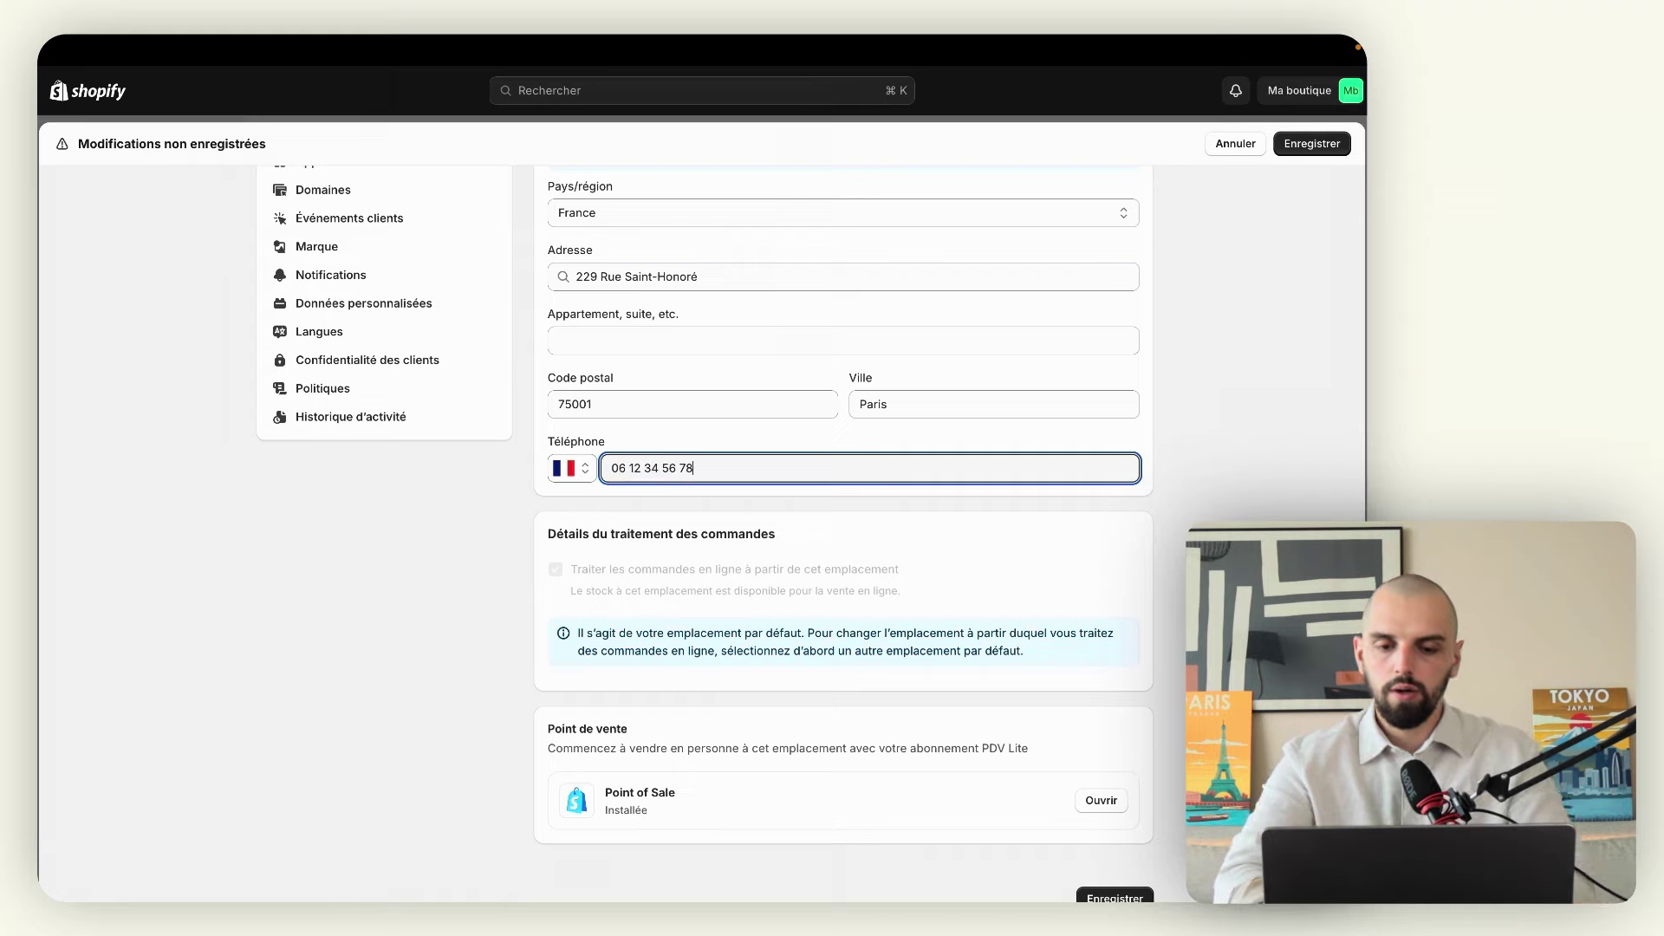
Save the location, dismiss the unverified-address warning, and return to the locations list
scroll(1157, 699, down, 1)
click(1150, 832)
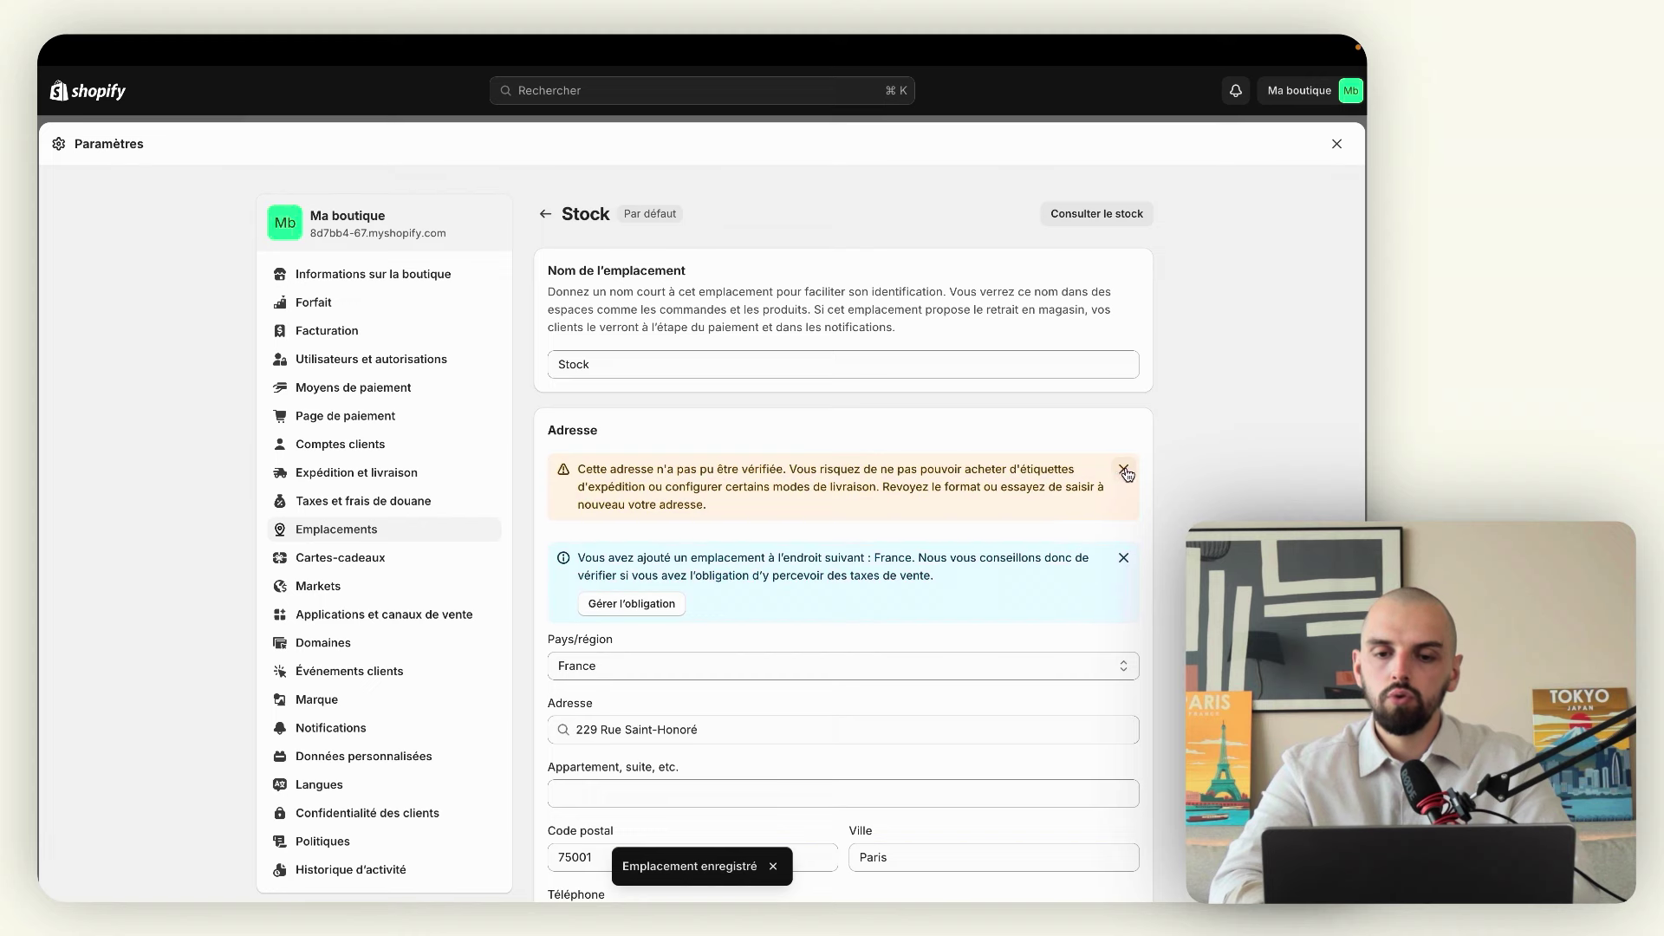
click(1124, 471)
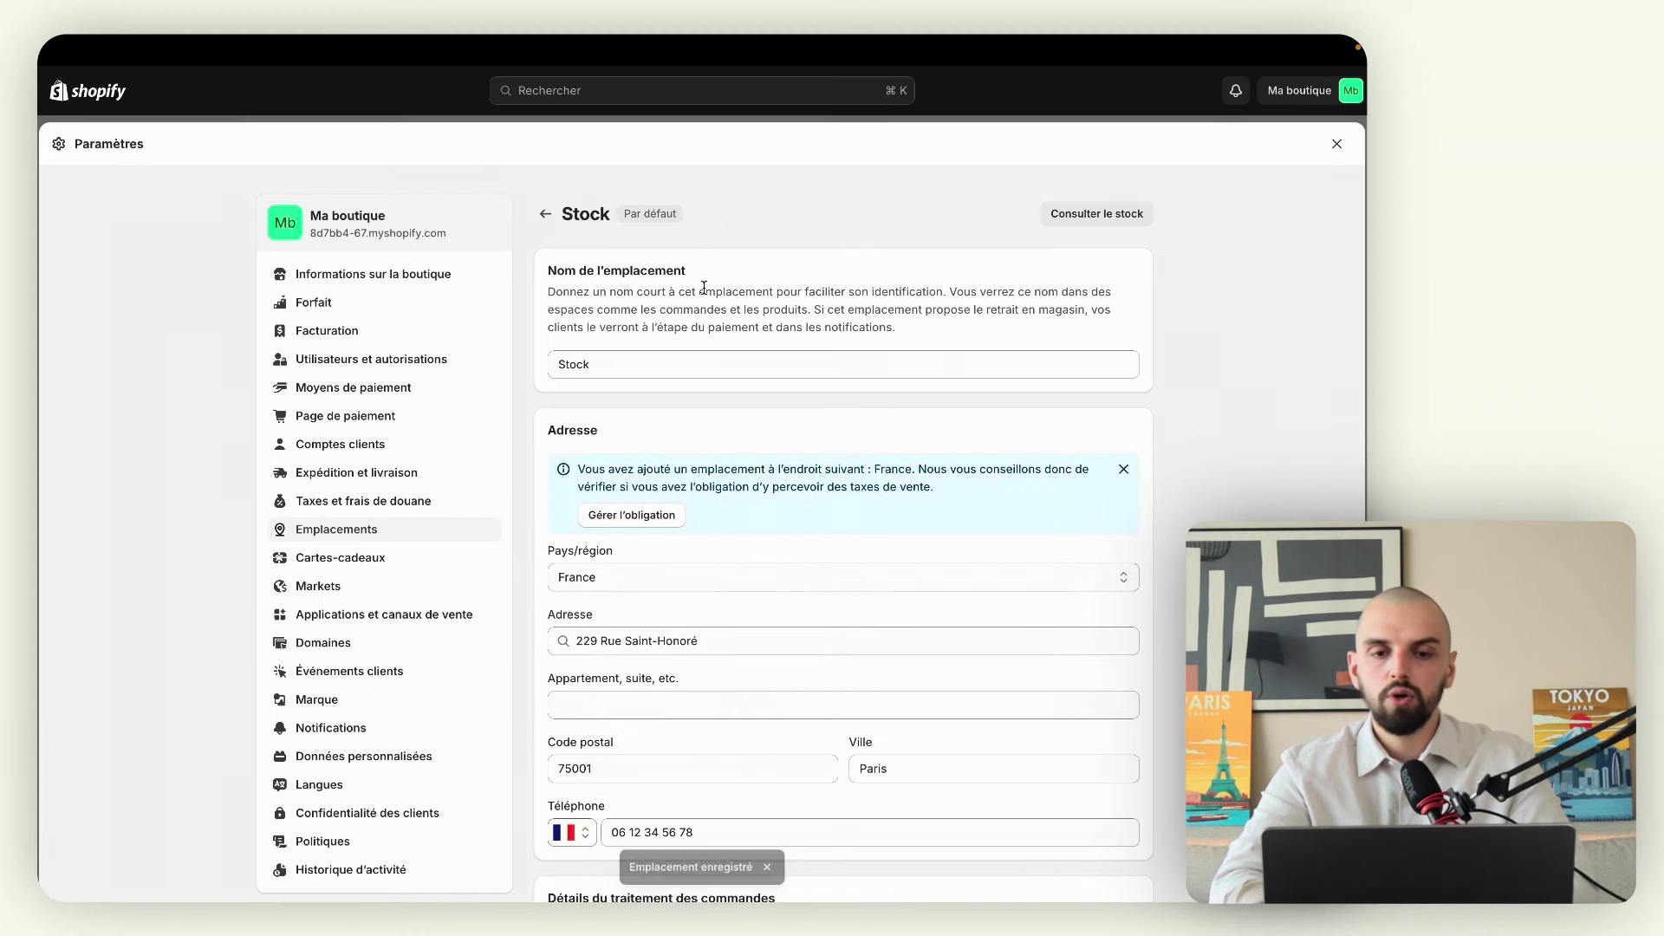
click(545, 214)
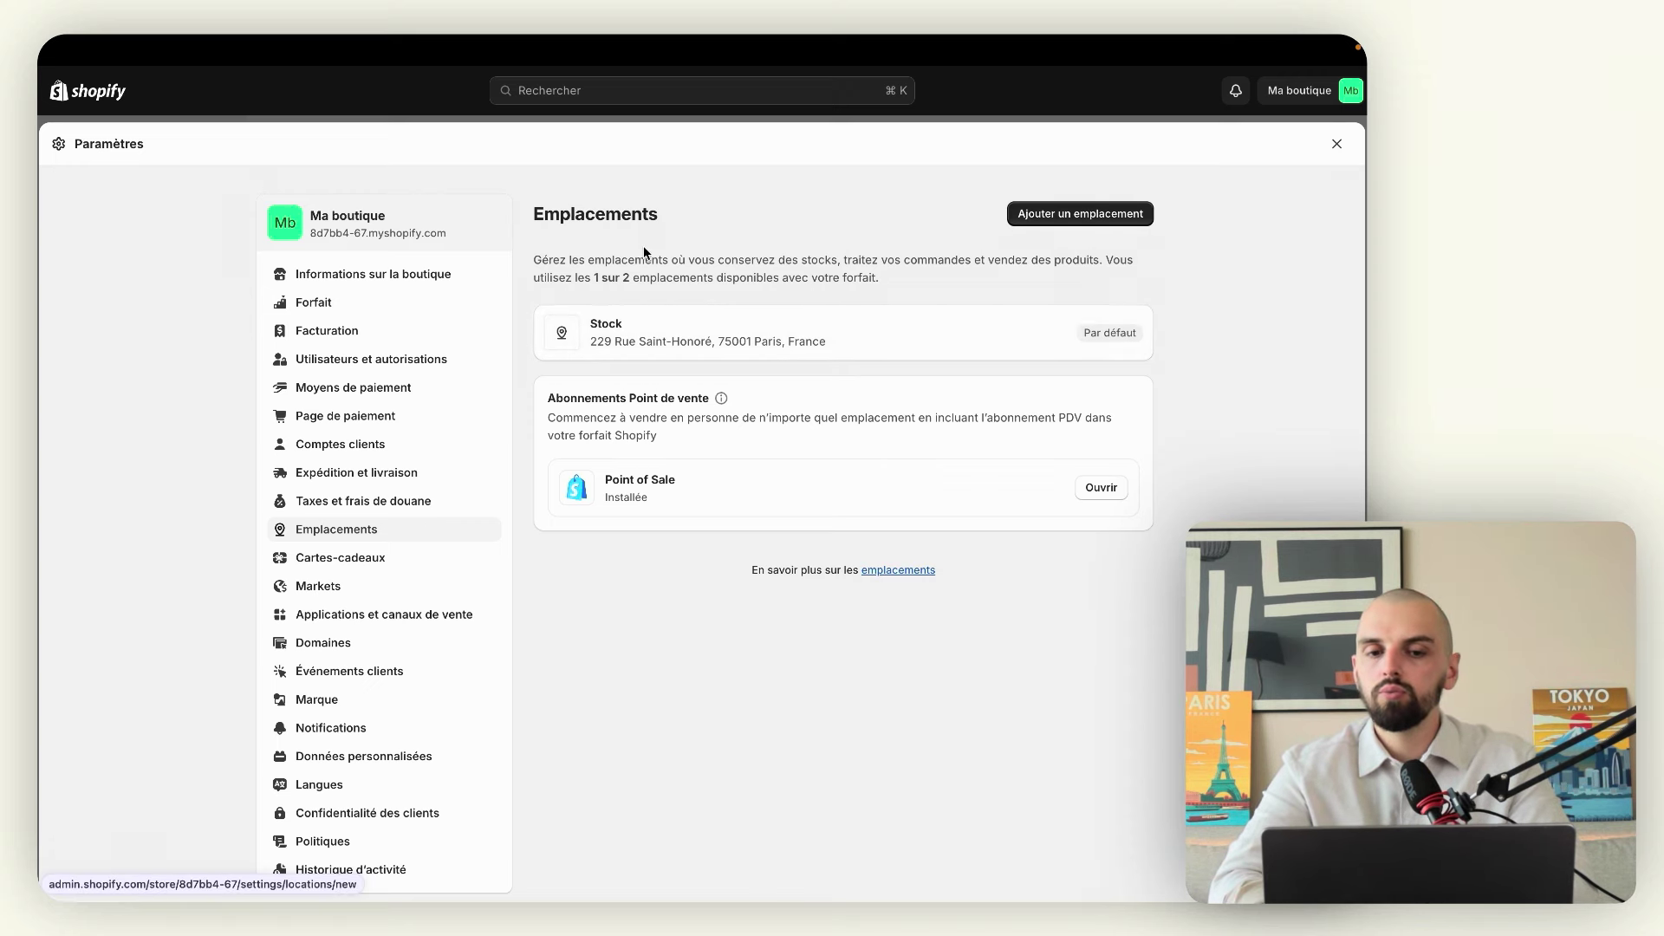
scroll(693, 338, down, 1)
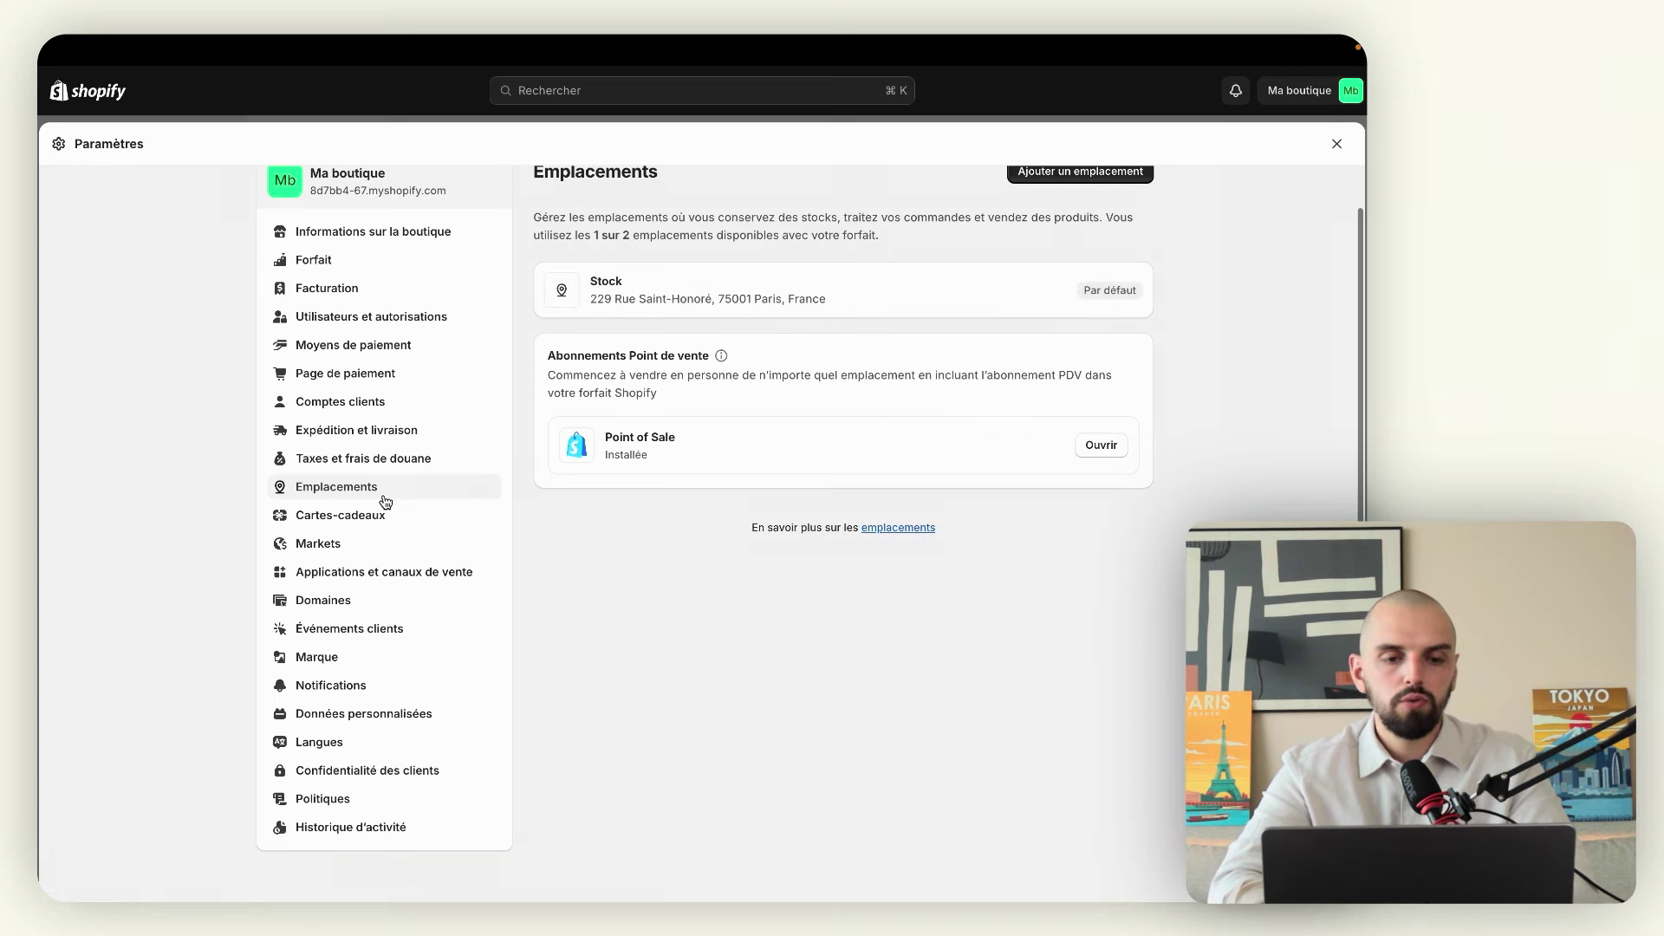
Make gift cards expire after 12 Mois
click(387, 516)
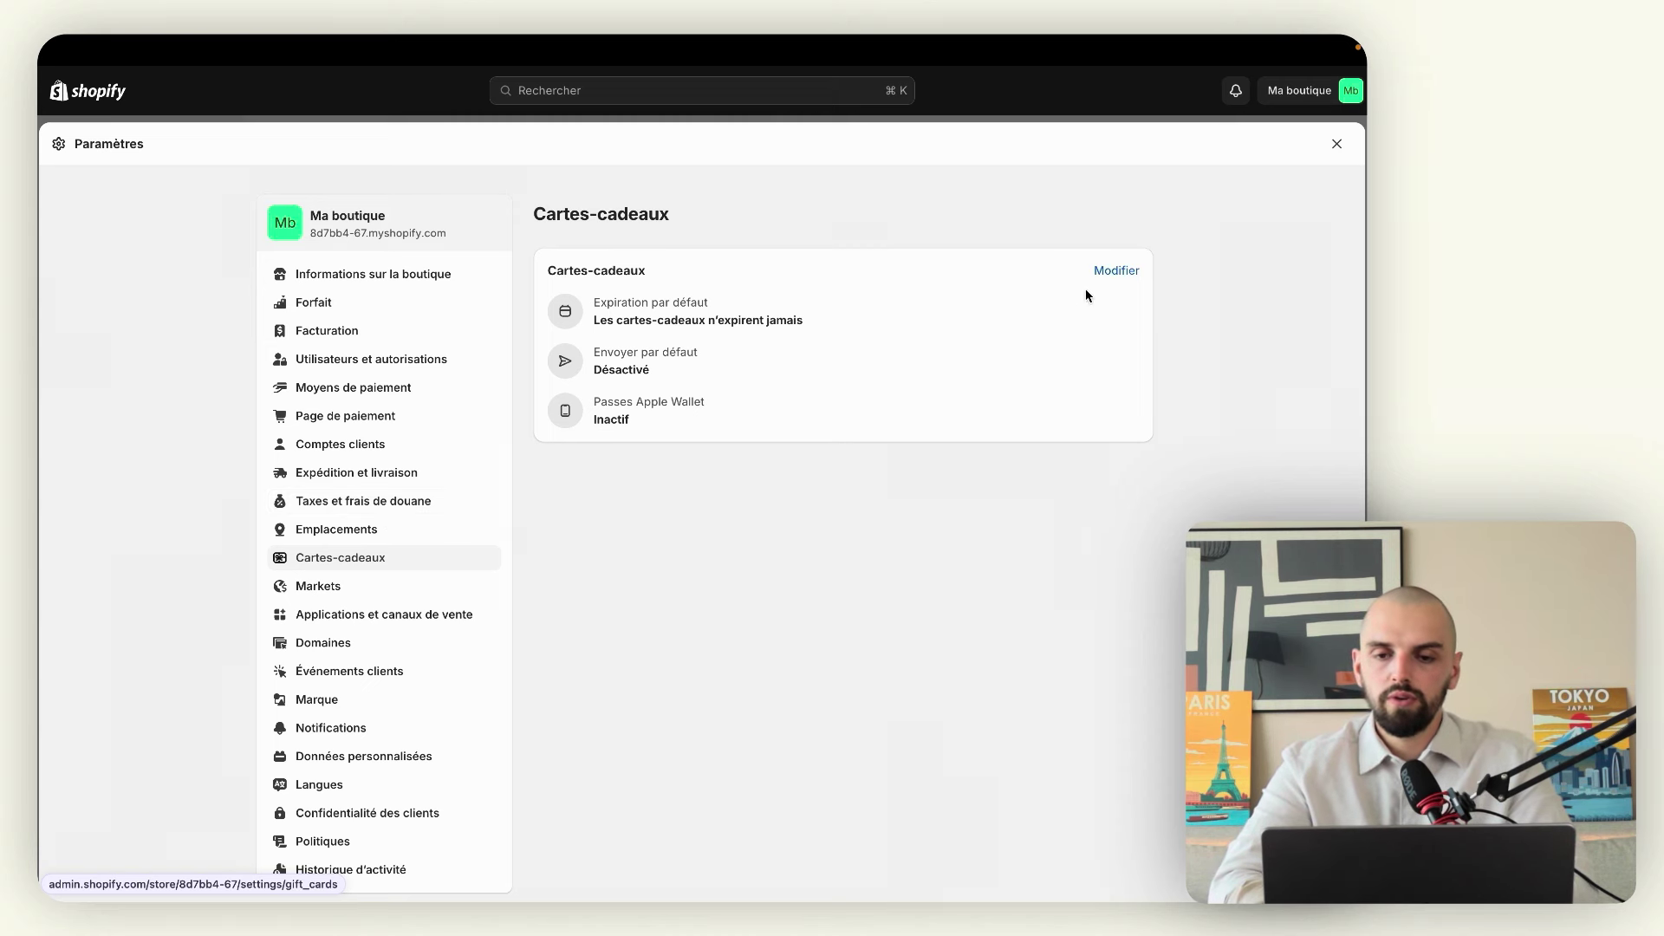
click(1110, 271)
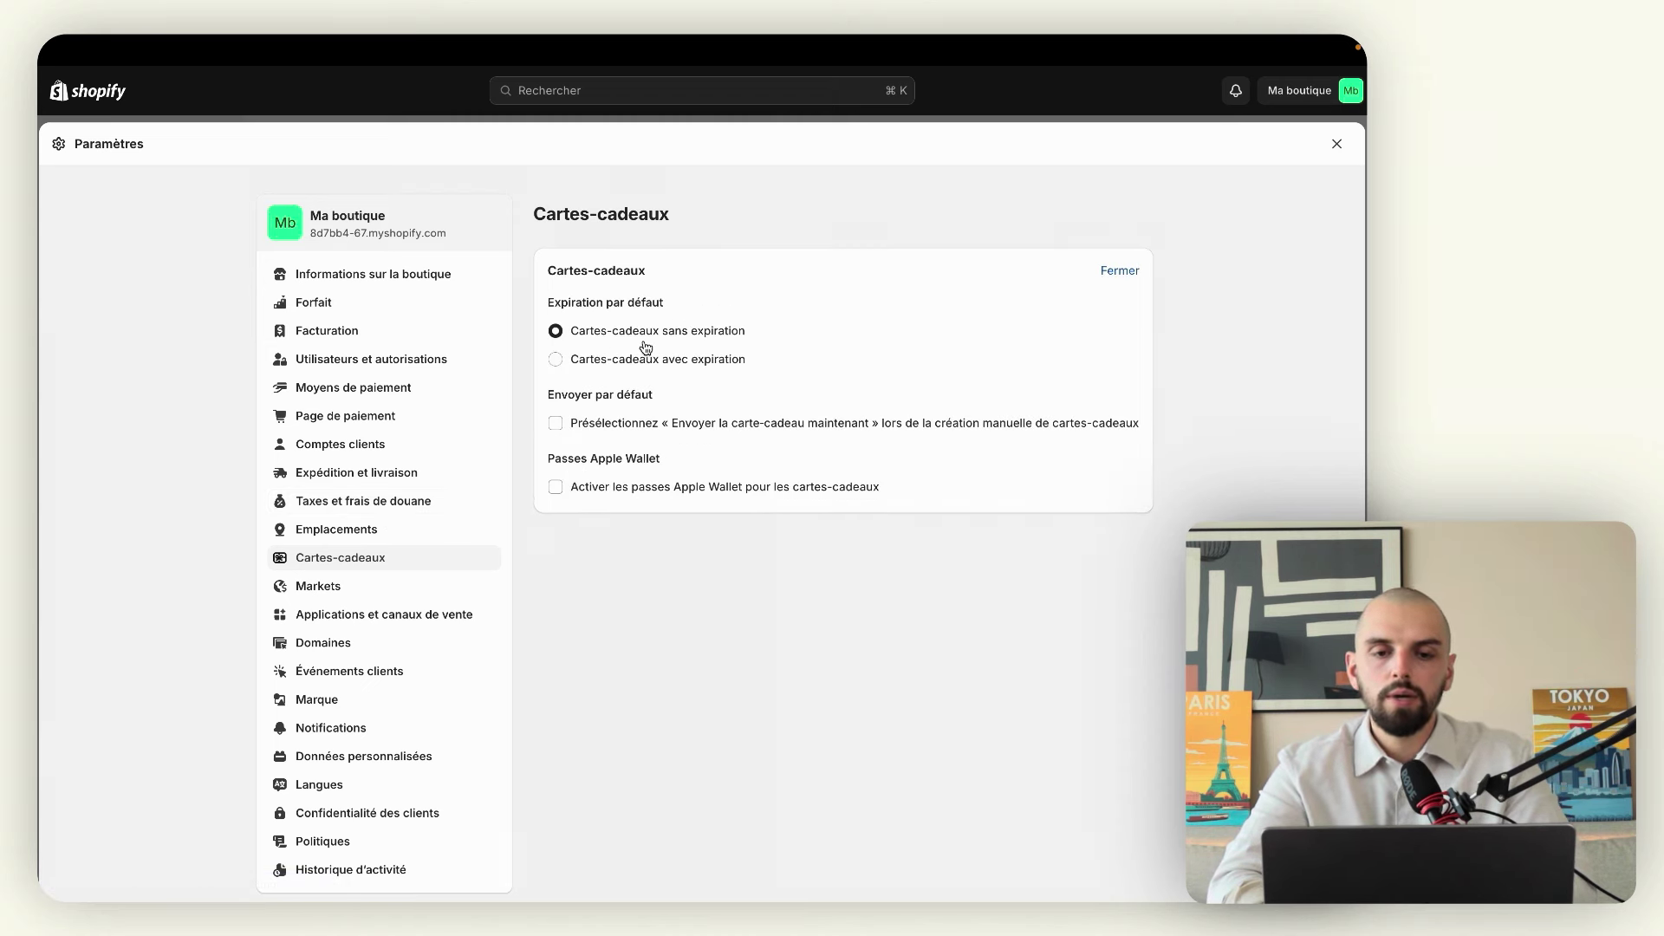
click(612, 360)
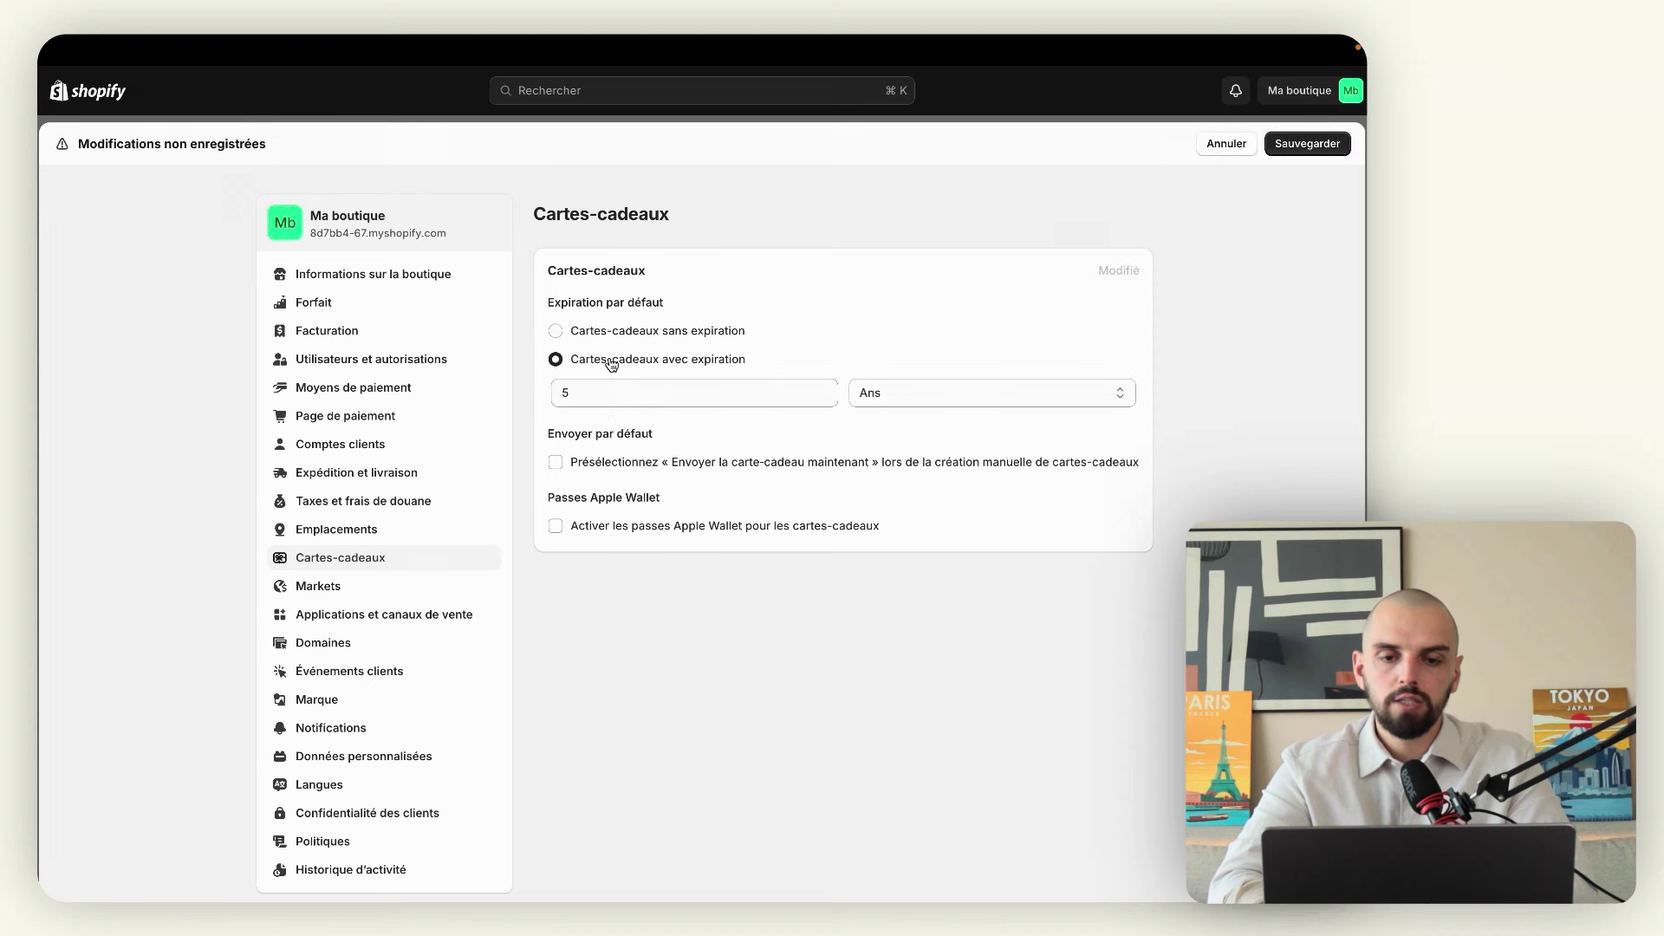
click(880, 394)
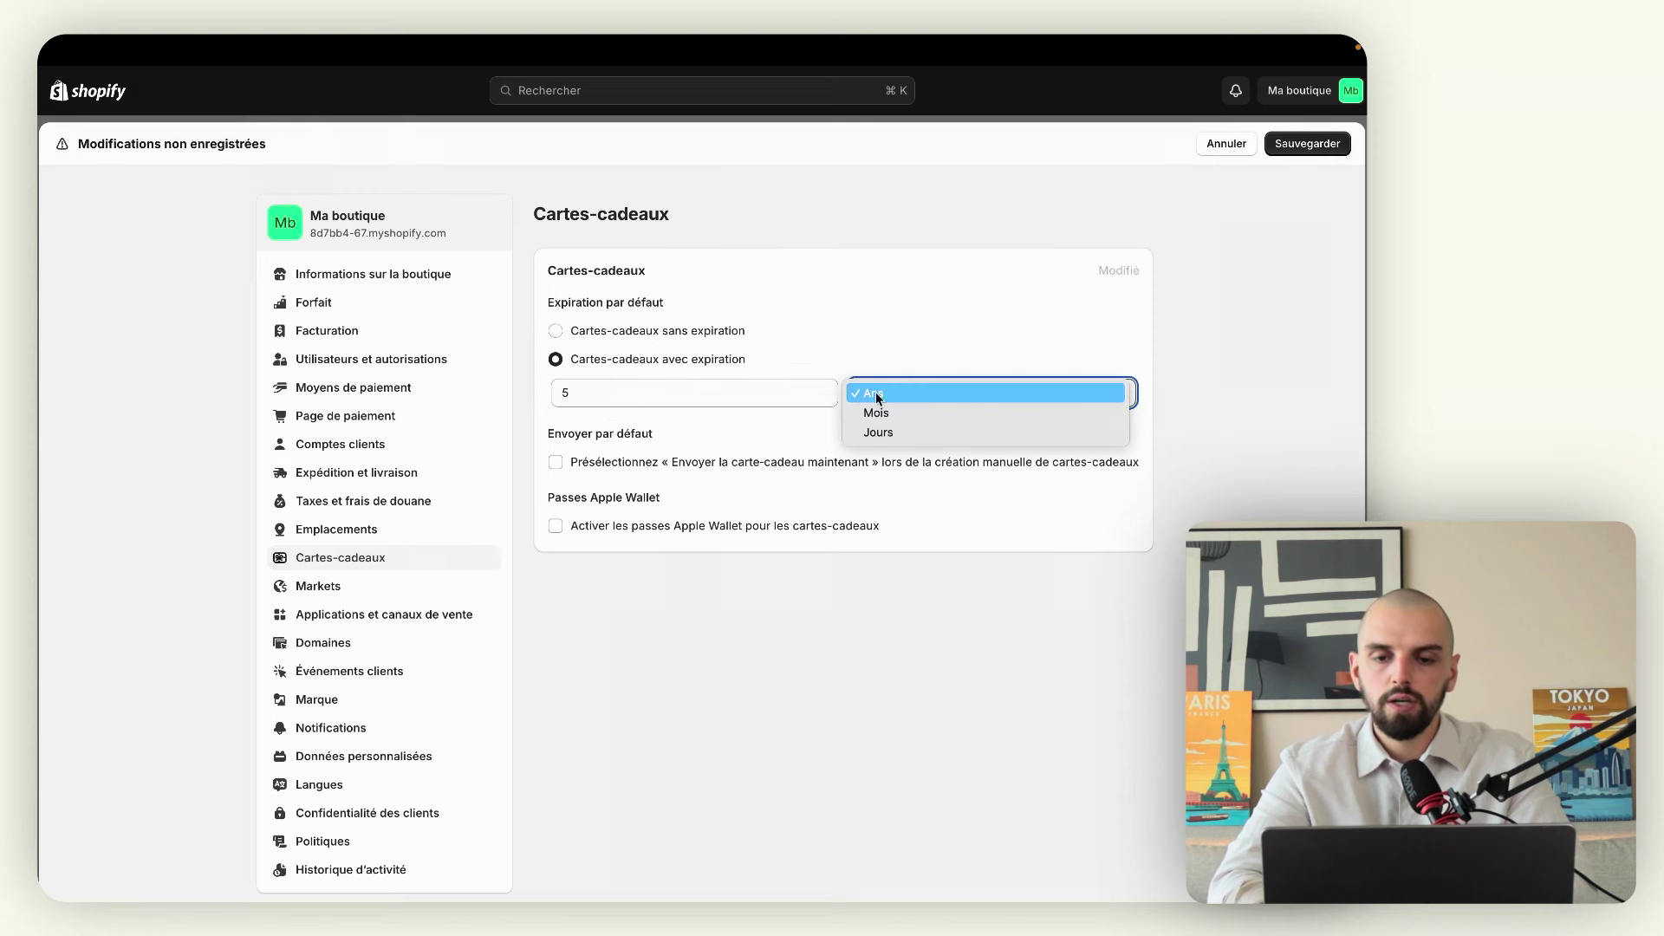
click(898, 413)
click(714, 392)
key(BackSpace)
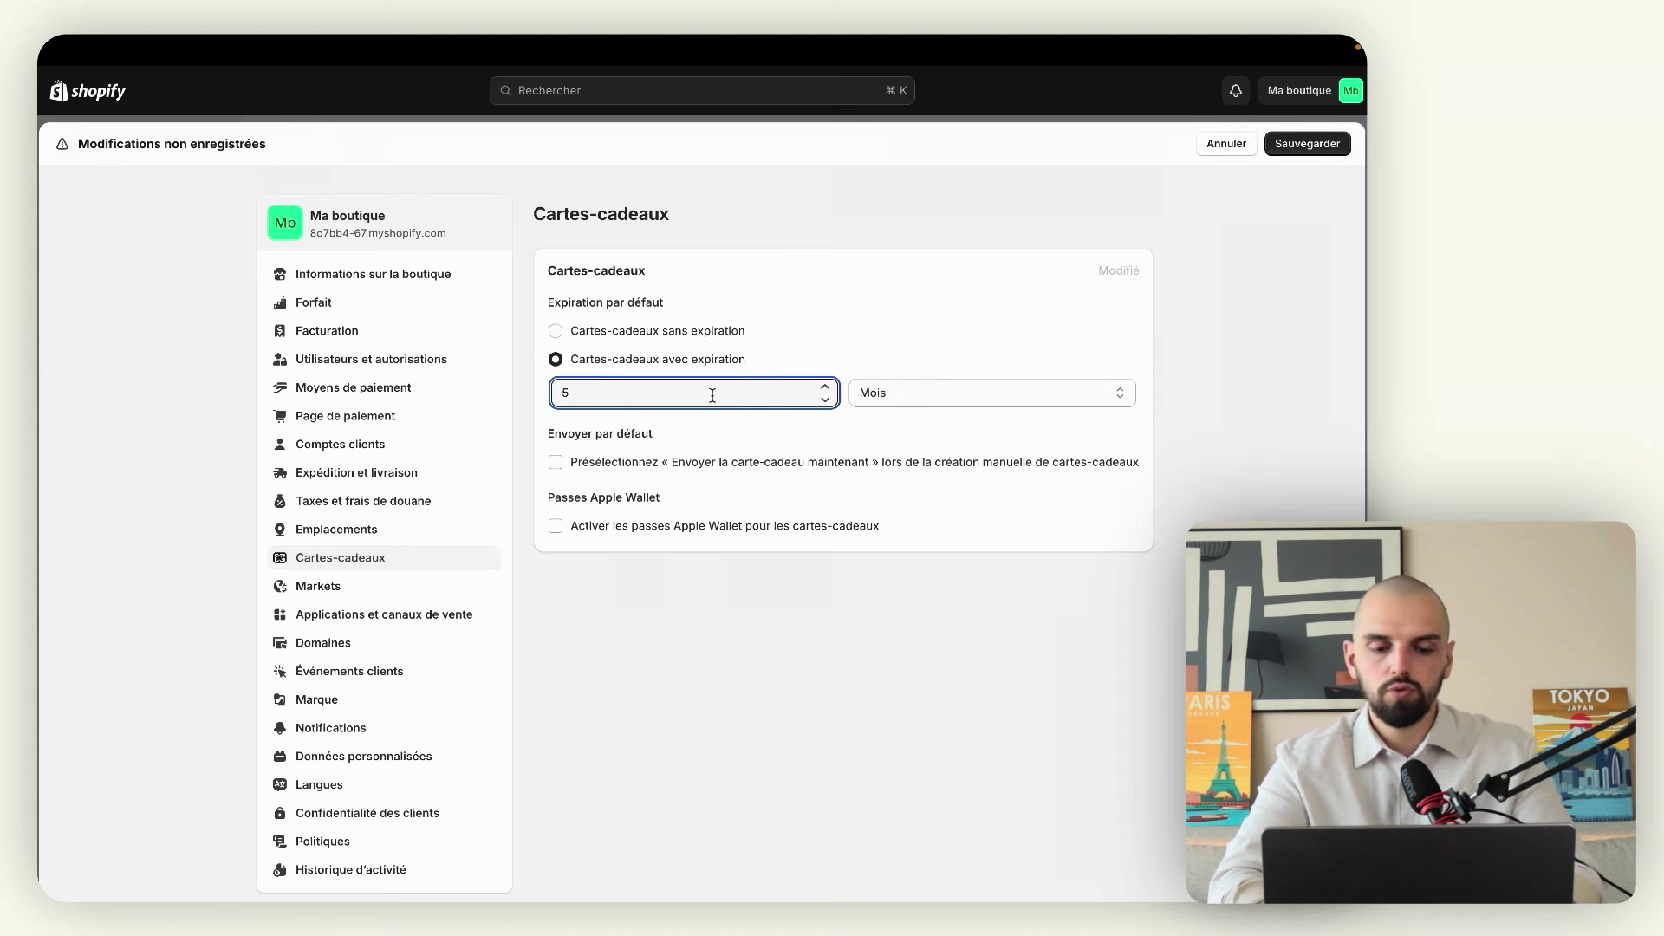
text(12)
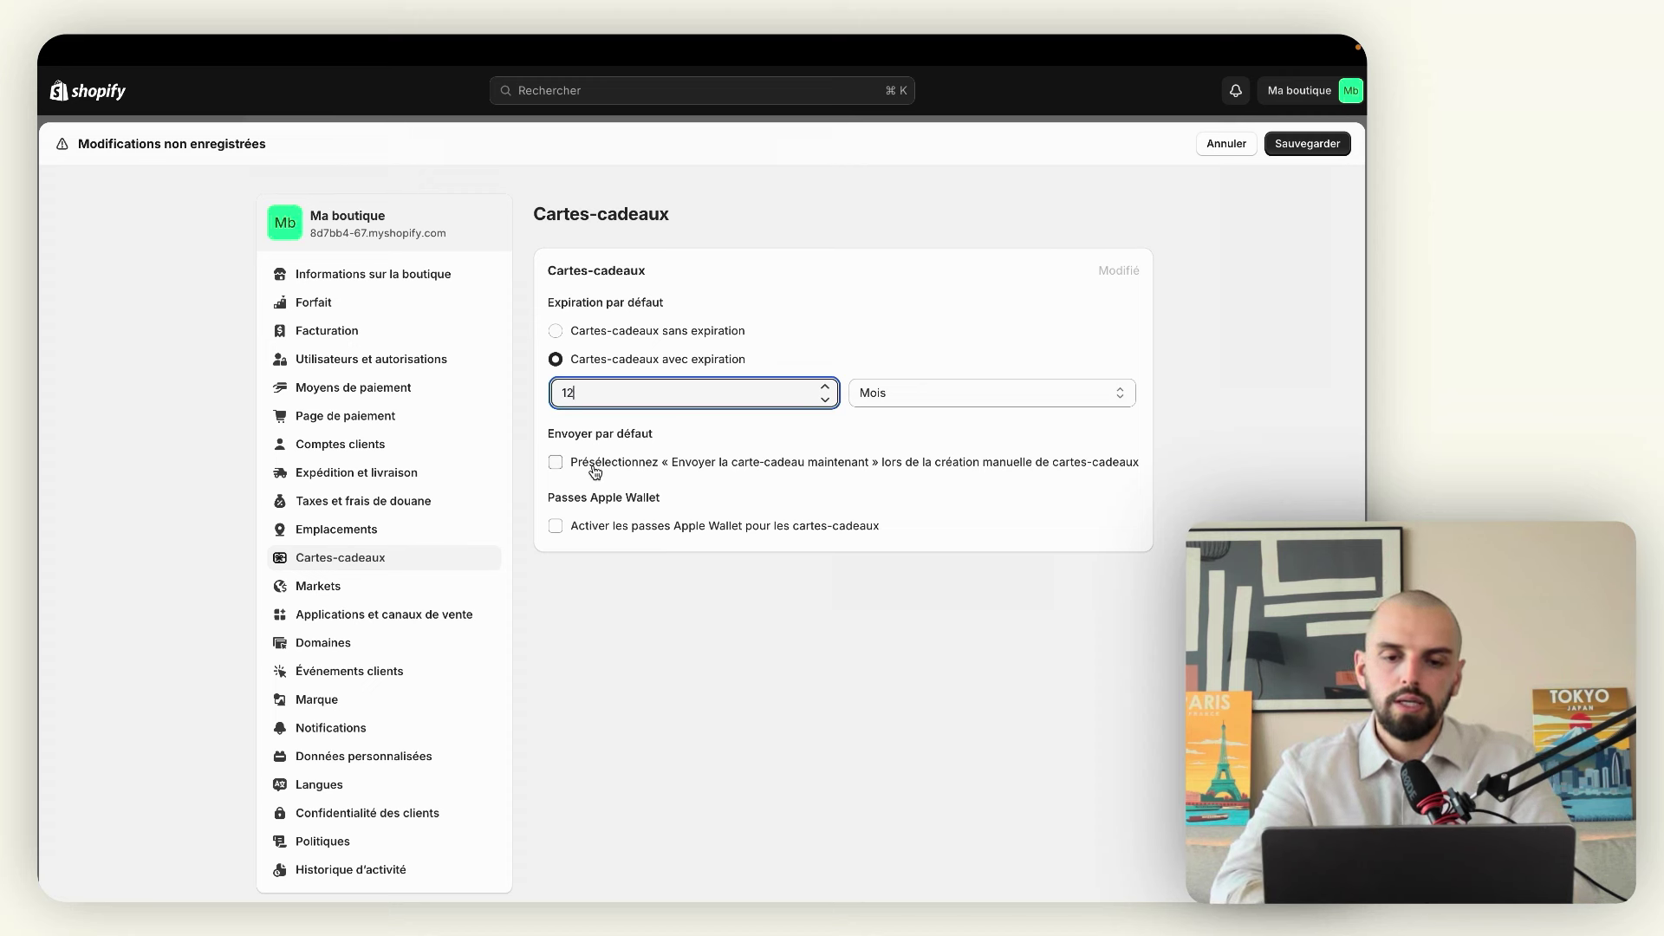
Preselect 'Envoyer maintenant' and enable Apple Wallet passes for gift cards
click(593, 469)
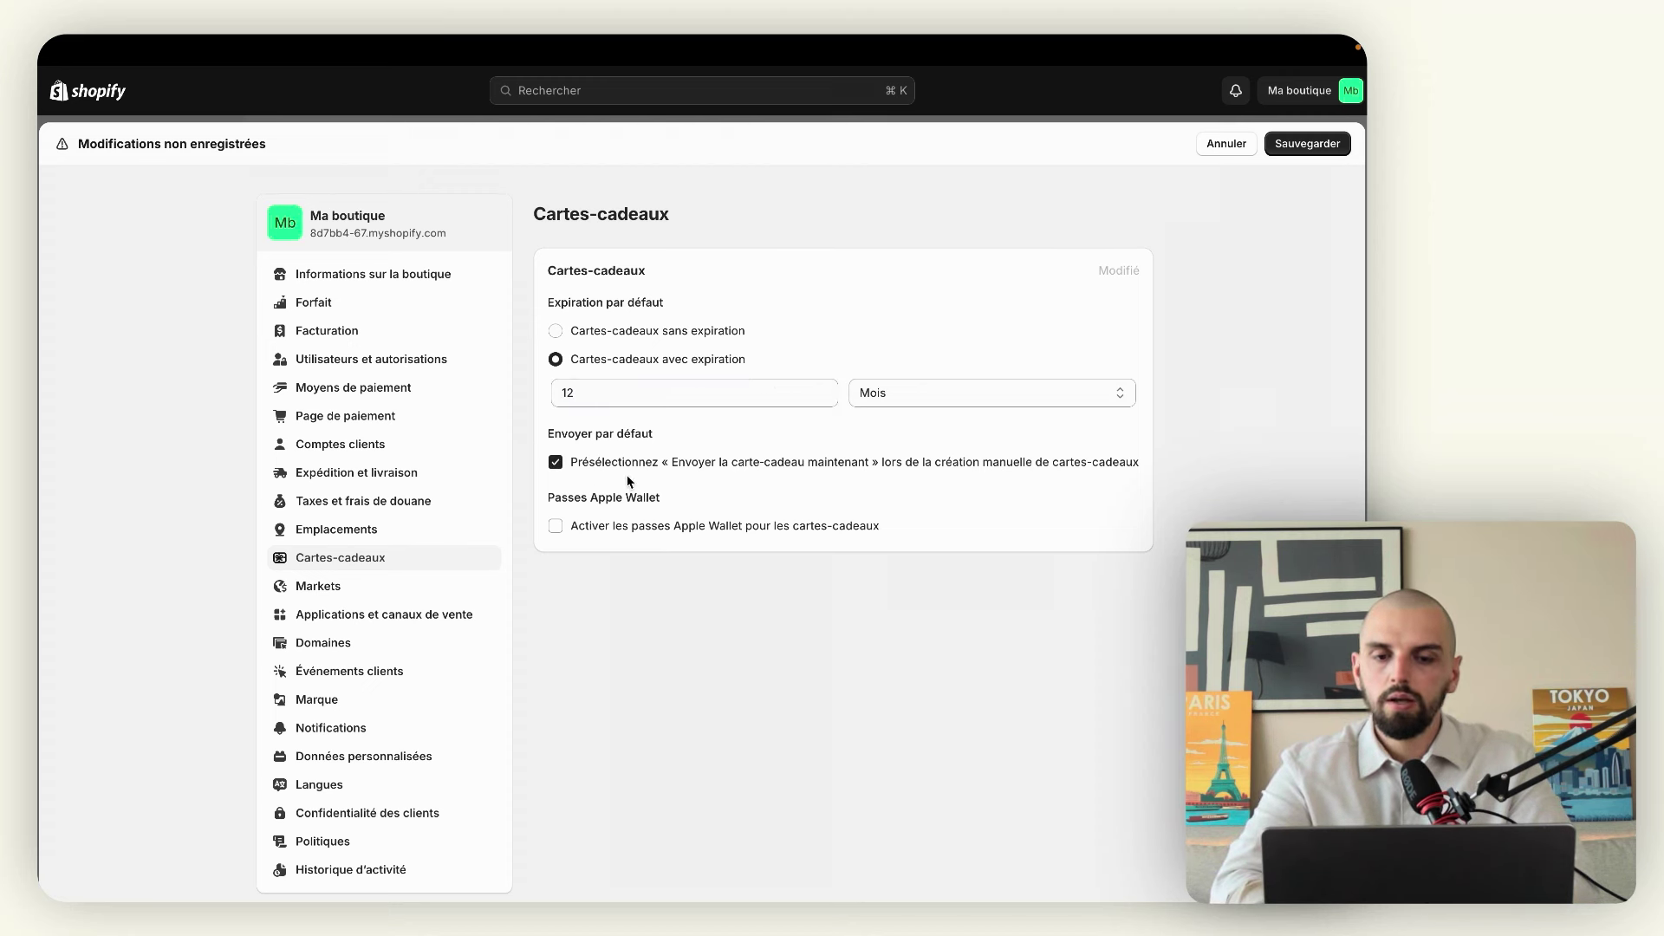
click(617, 526)
scroll(617, 531, down, 2)
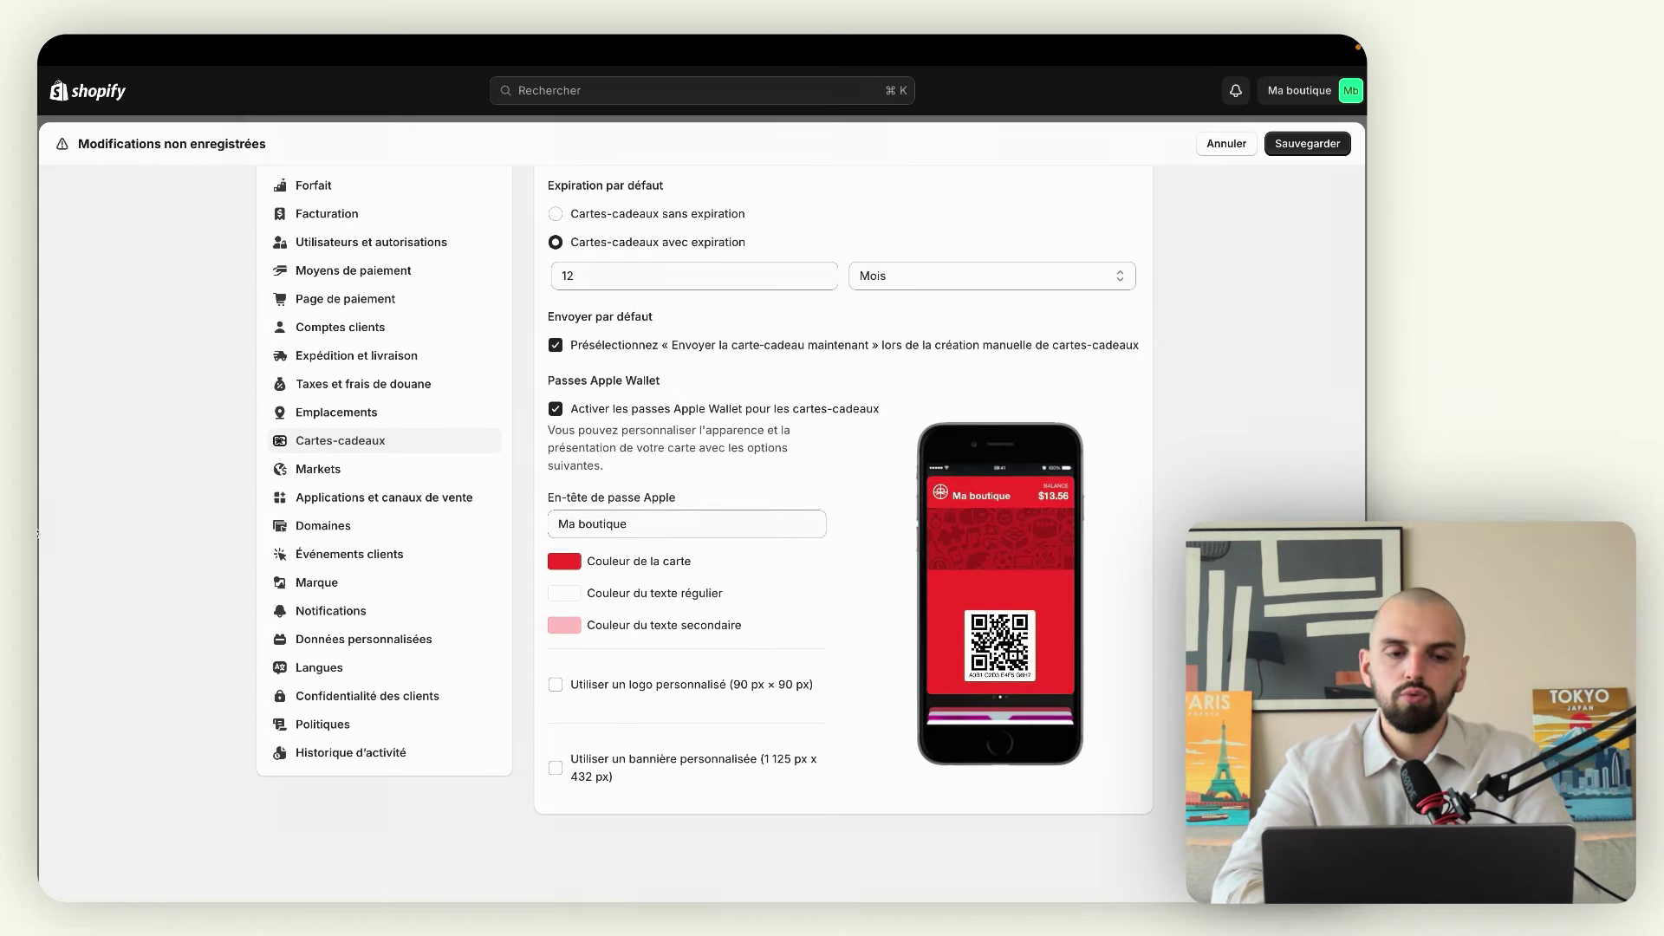
Check the Mayfair logo colours, then set the Apple pass header to 'Mayfair Jus'
mouse_move(42, 548)
scroll(171, 547, left, 5)
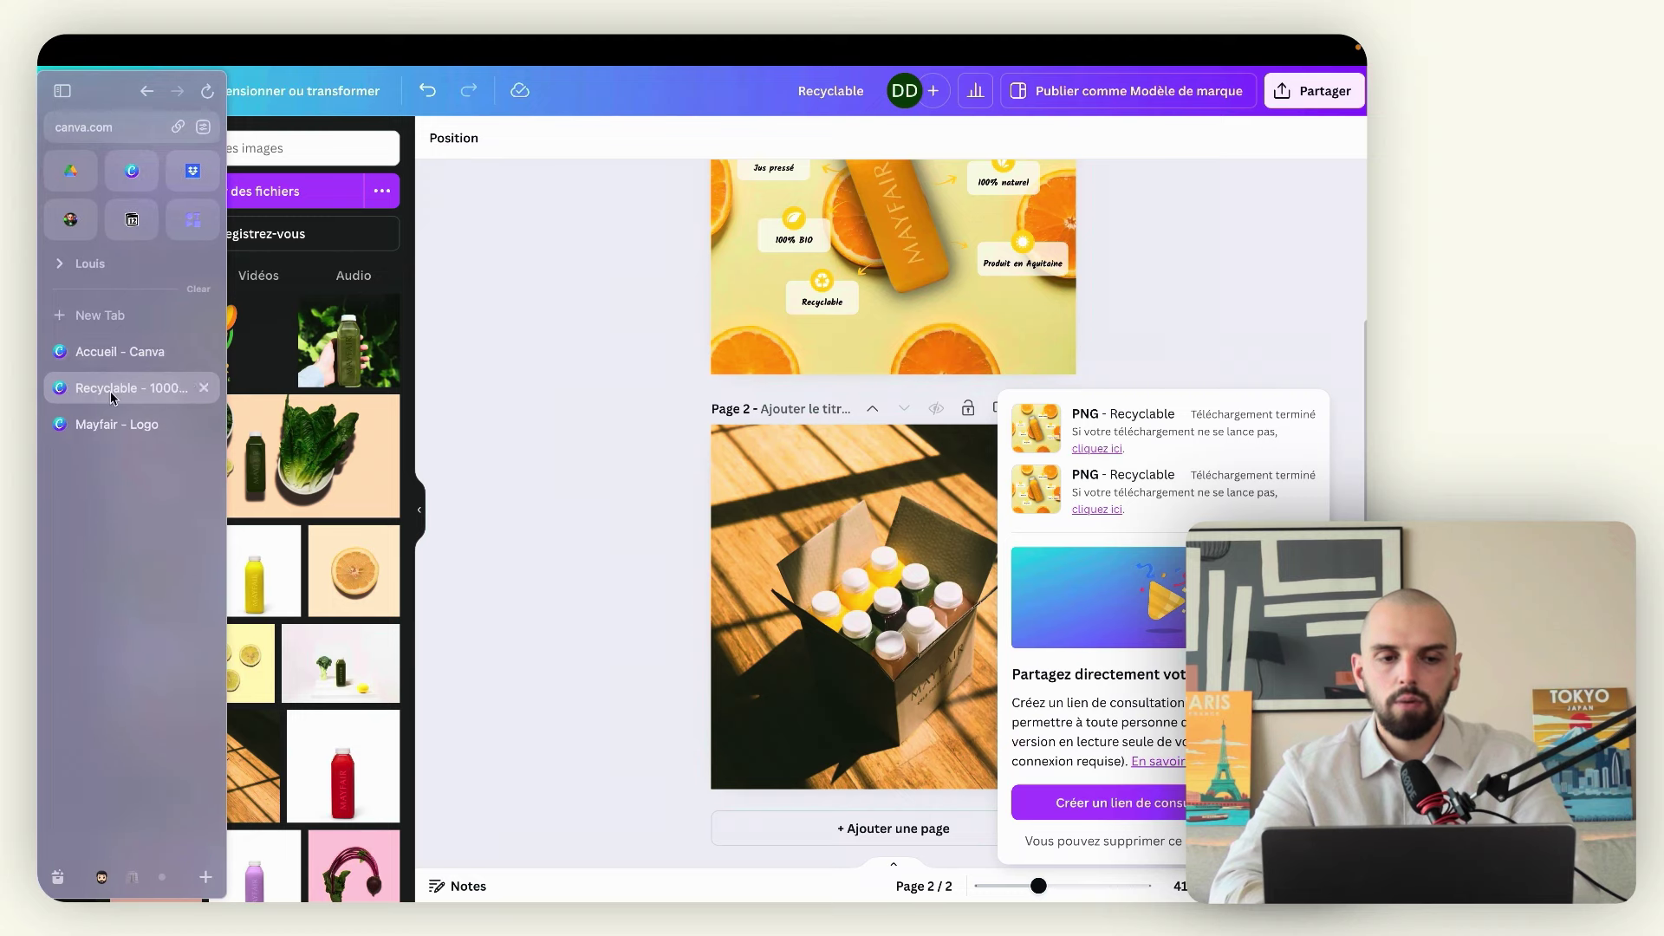
click(112, 424)
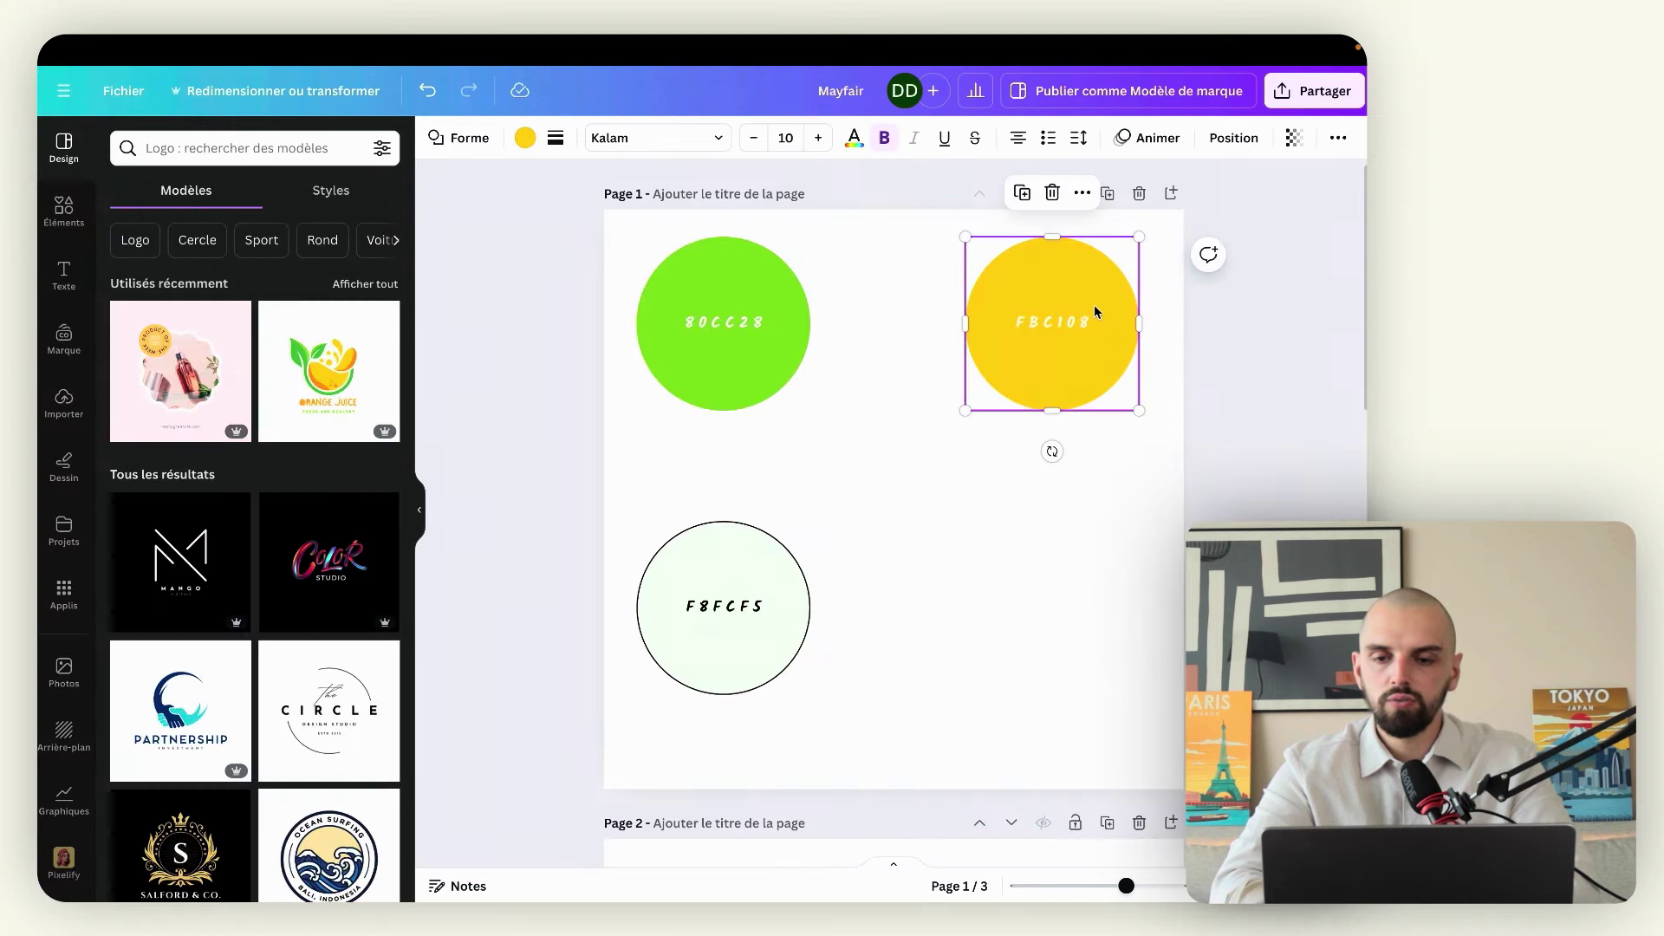
mouse_move(123, 475)
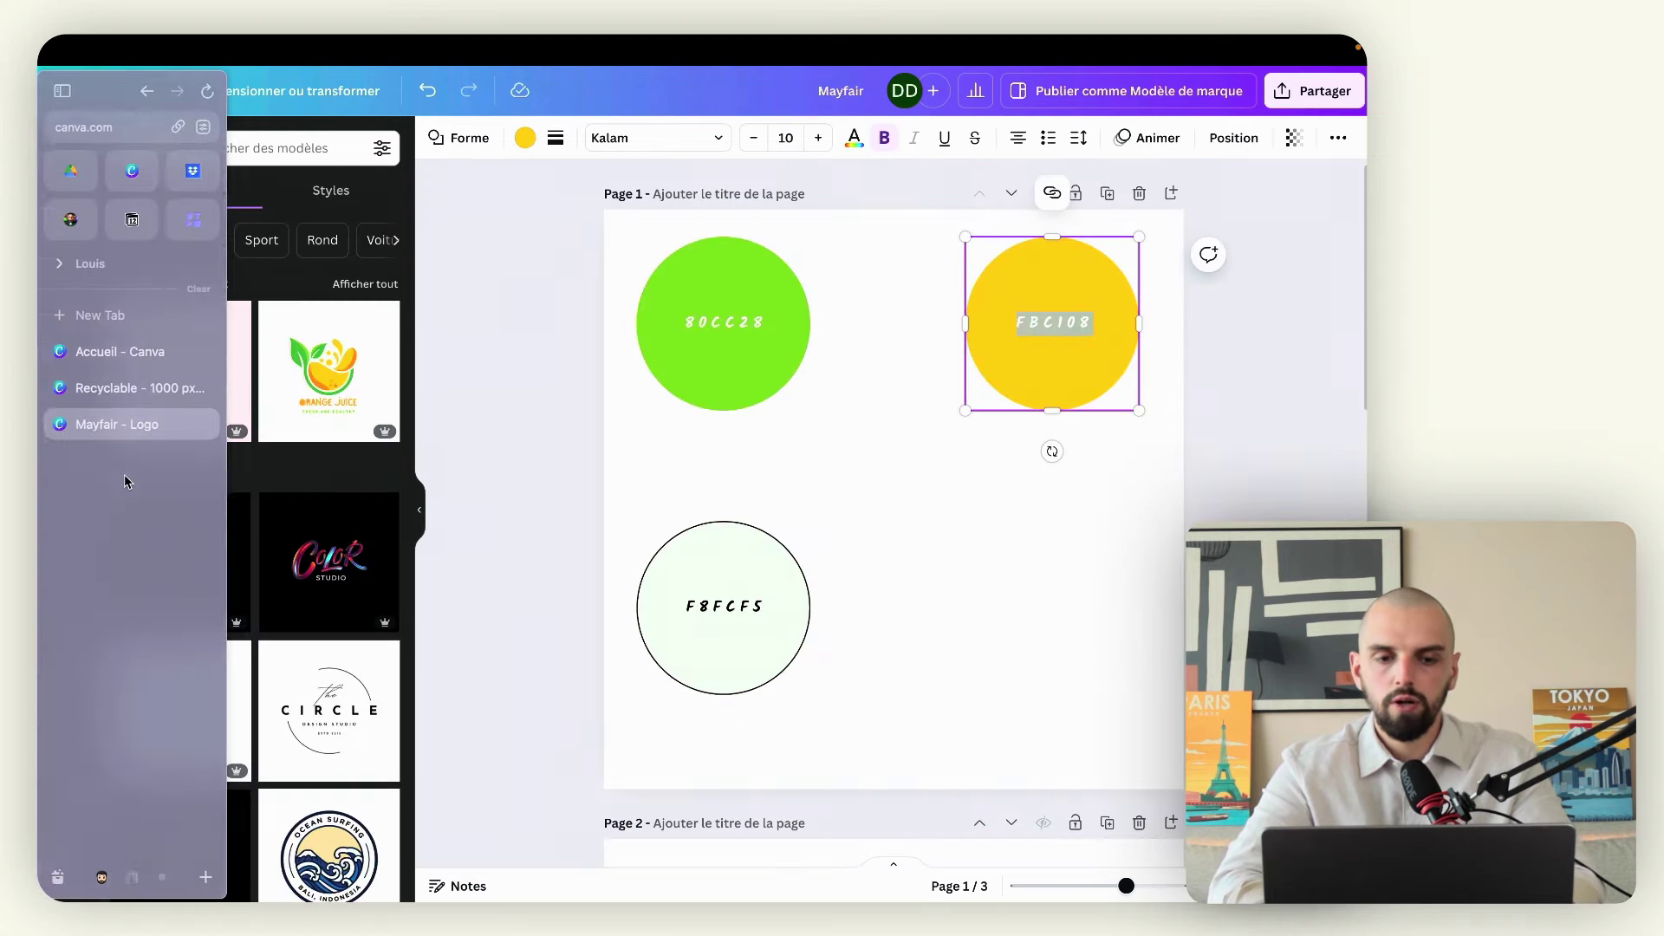
scroll(123, 475, right, 5)
double_click(587, 525)
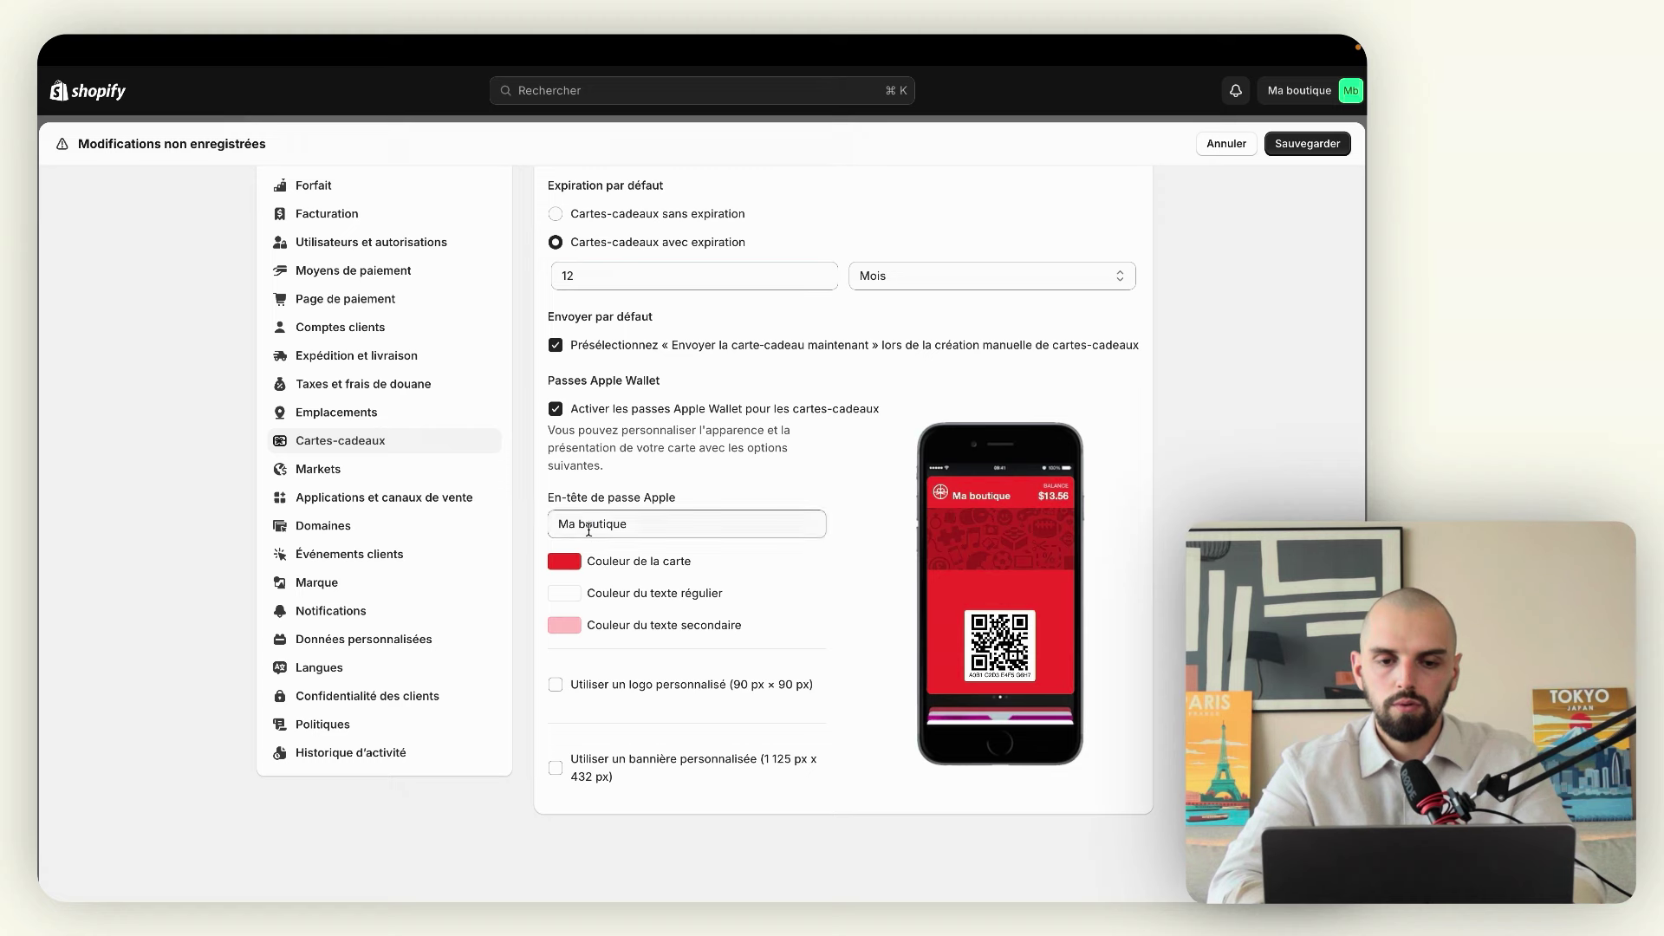
key(super+a)
text(Mayf)
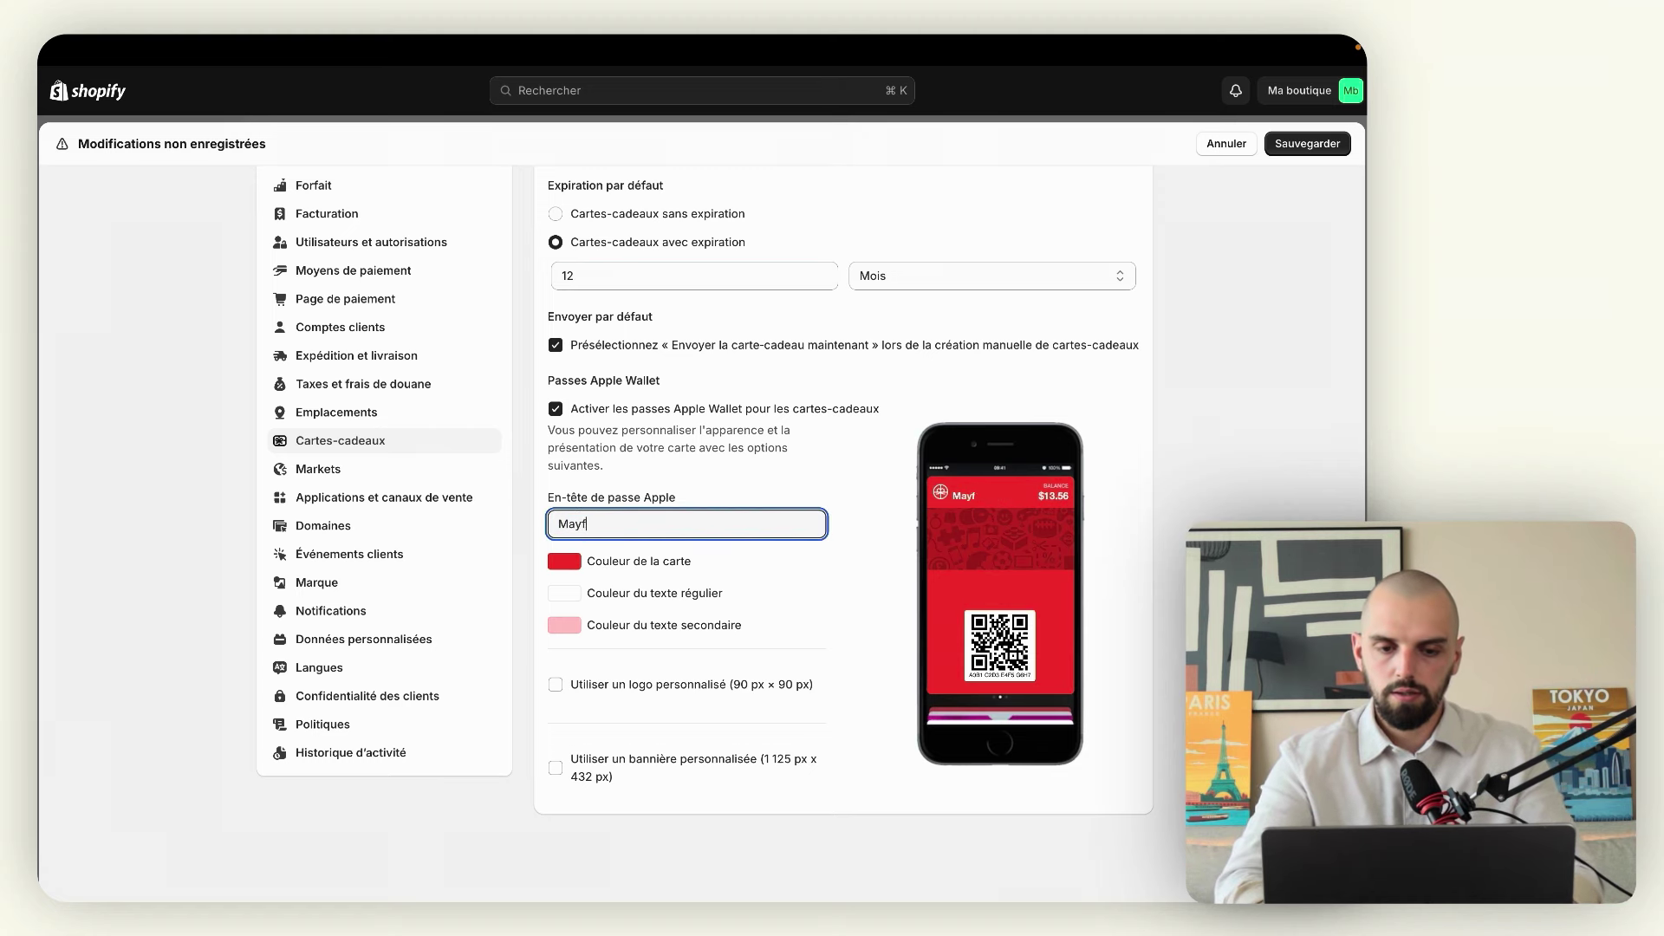
text(air Jus)
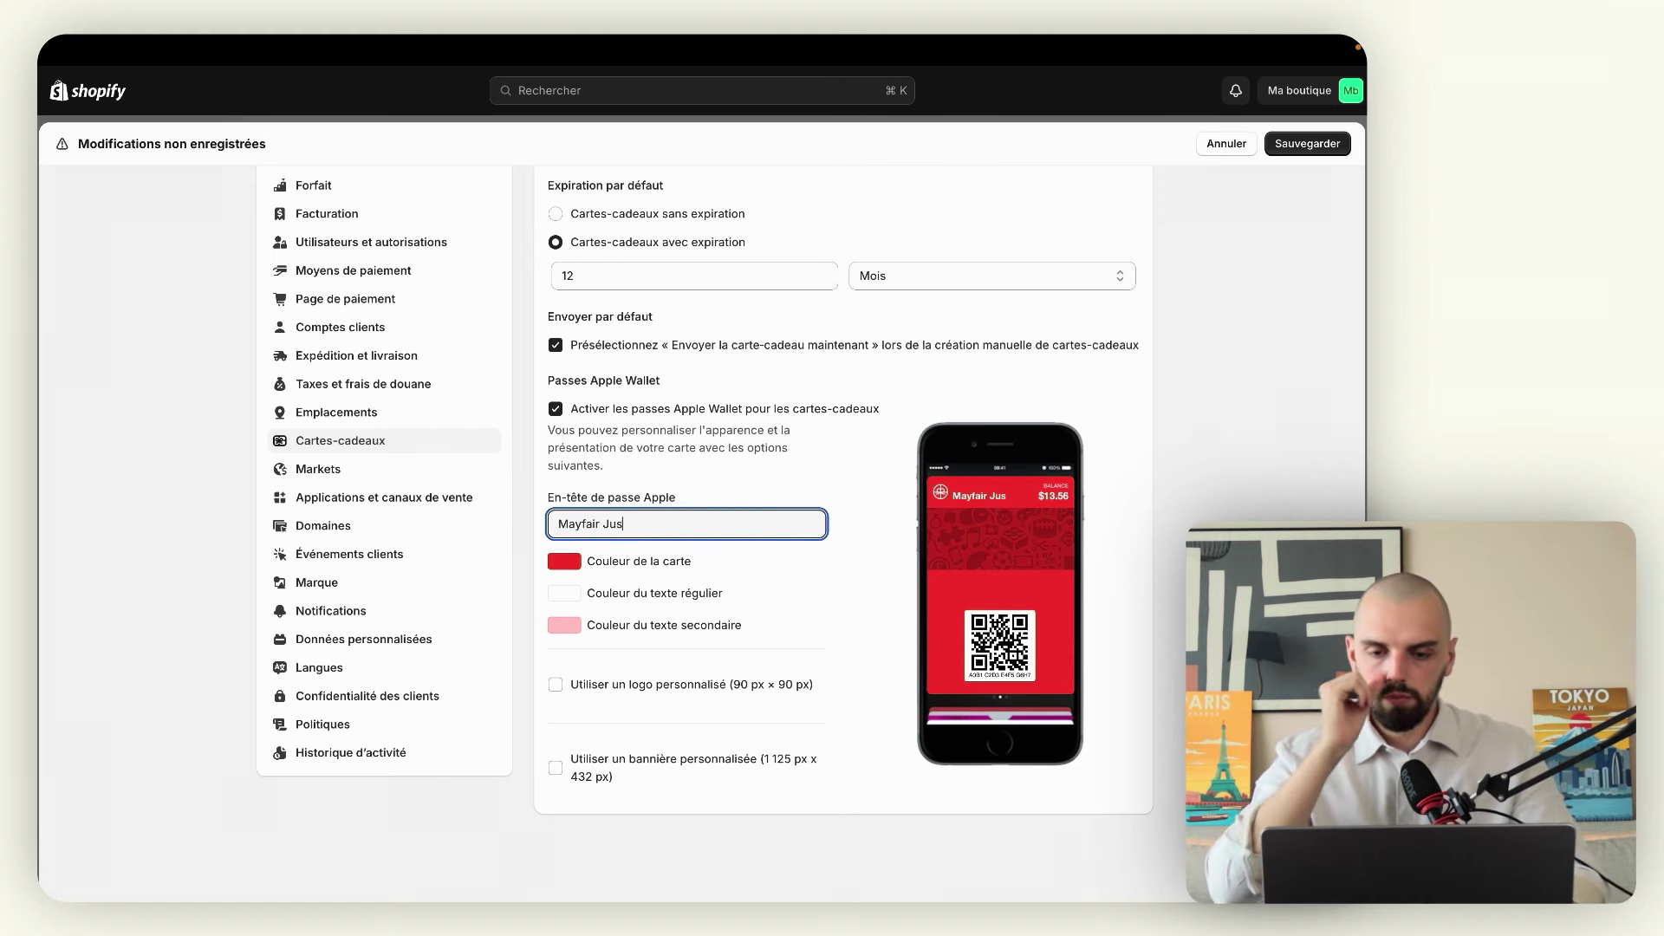
Set the pass card colour to yellow #FBC108
click(563, 563)
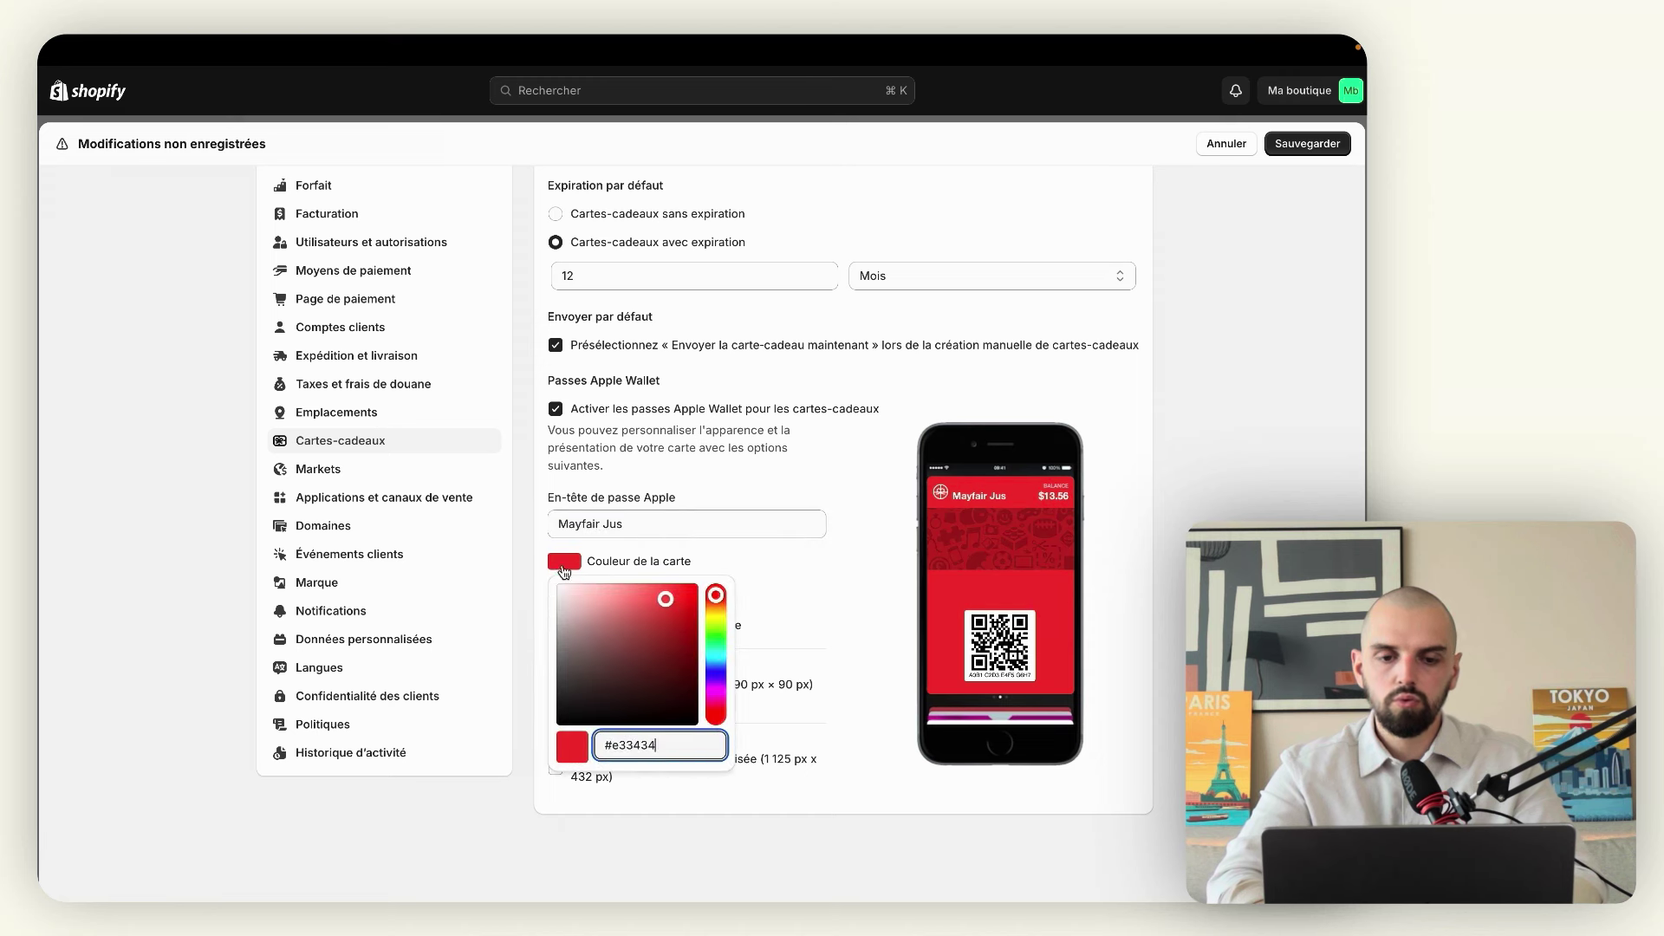
key(super+a)
text(#FBC108)
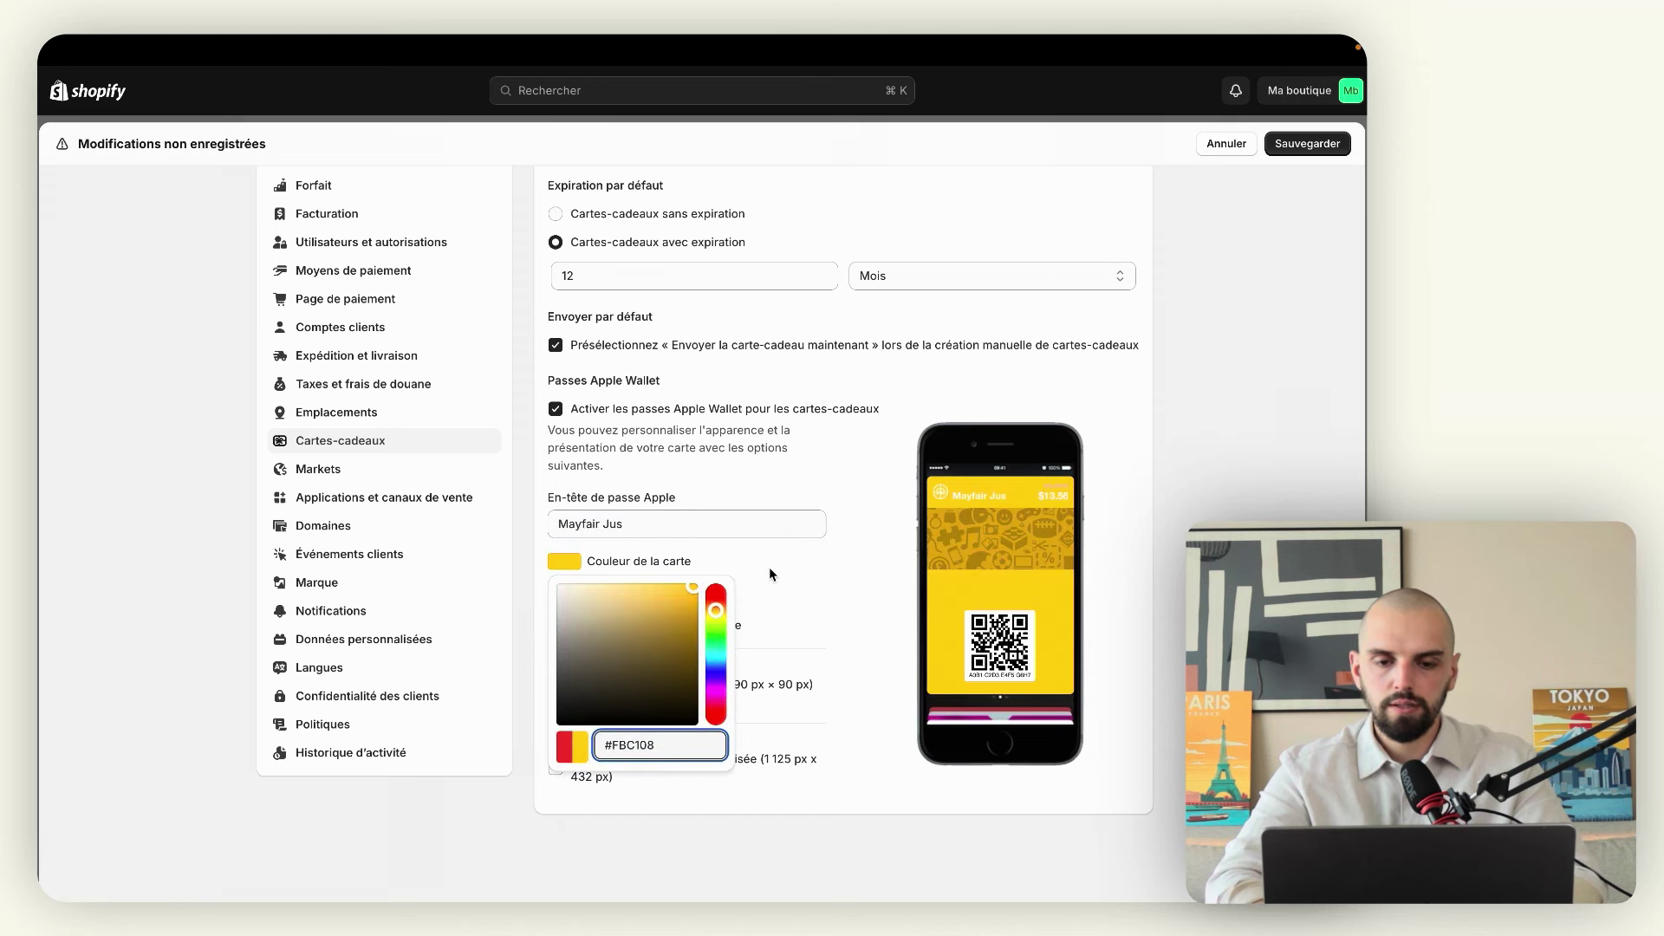
key(Return)
click(777, 588)
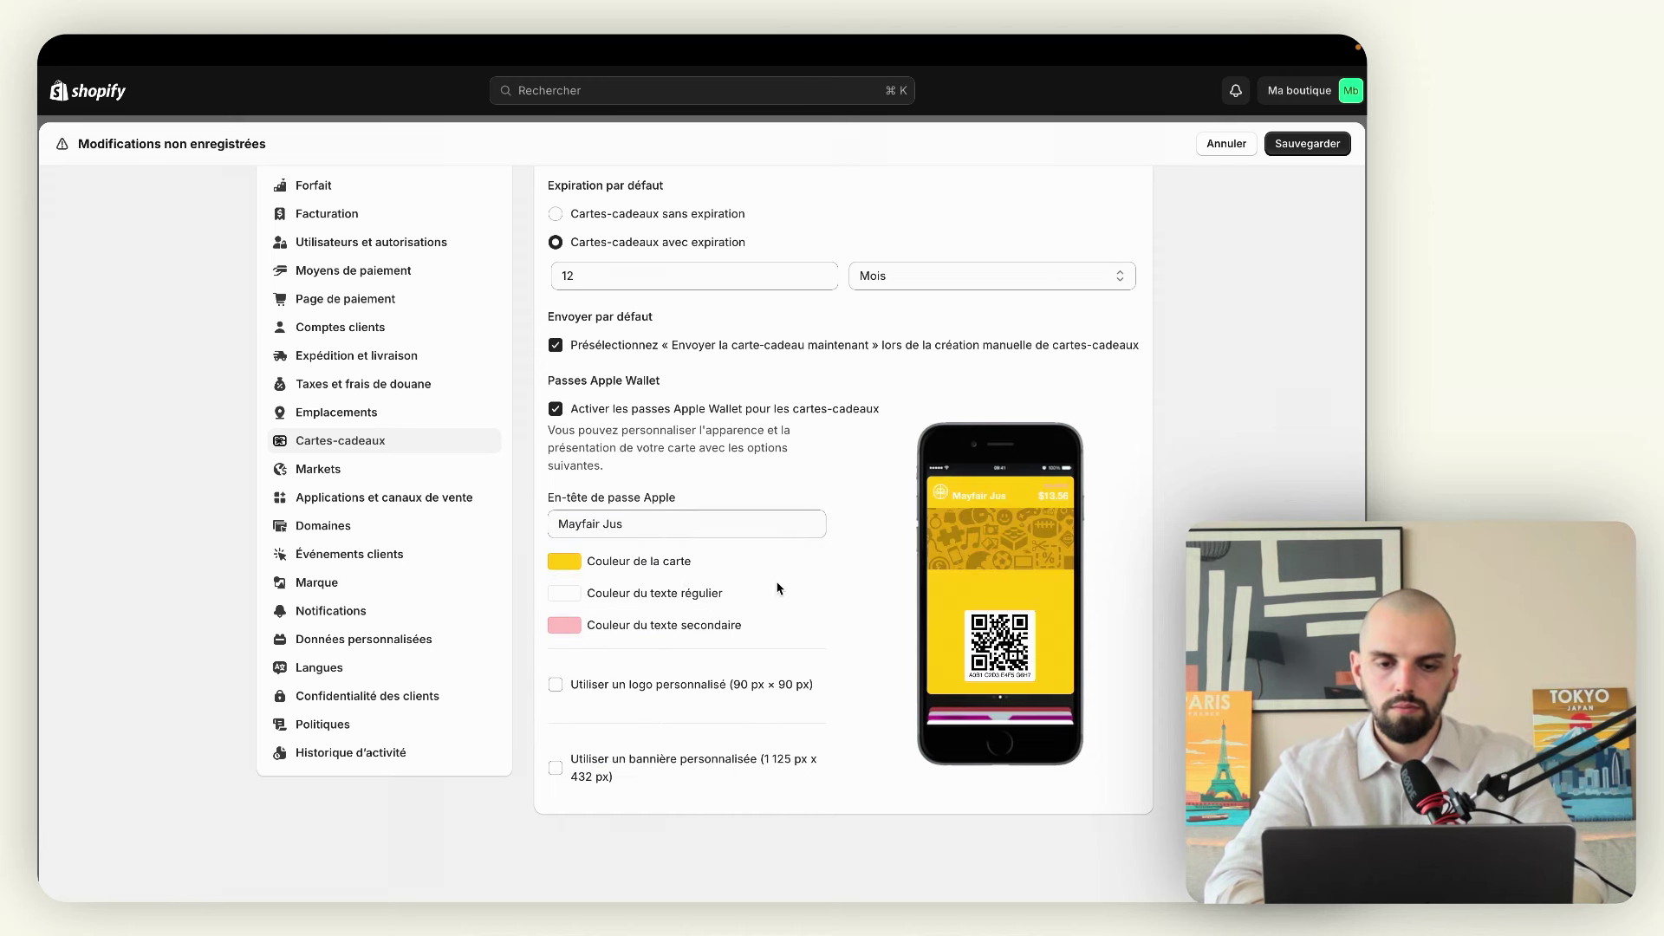
Set the pass secondary text colour to the logo's green 80CC28
click(571, 628)
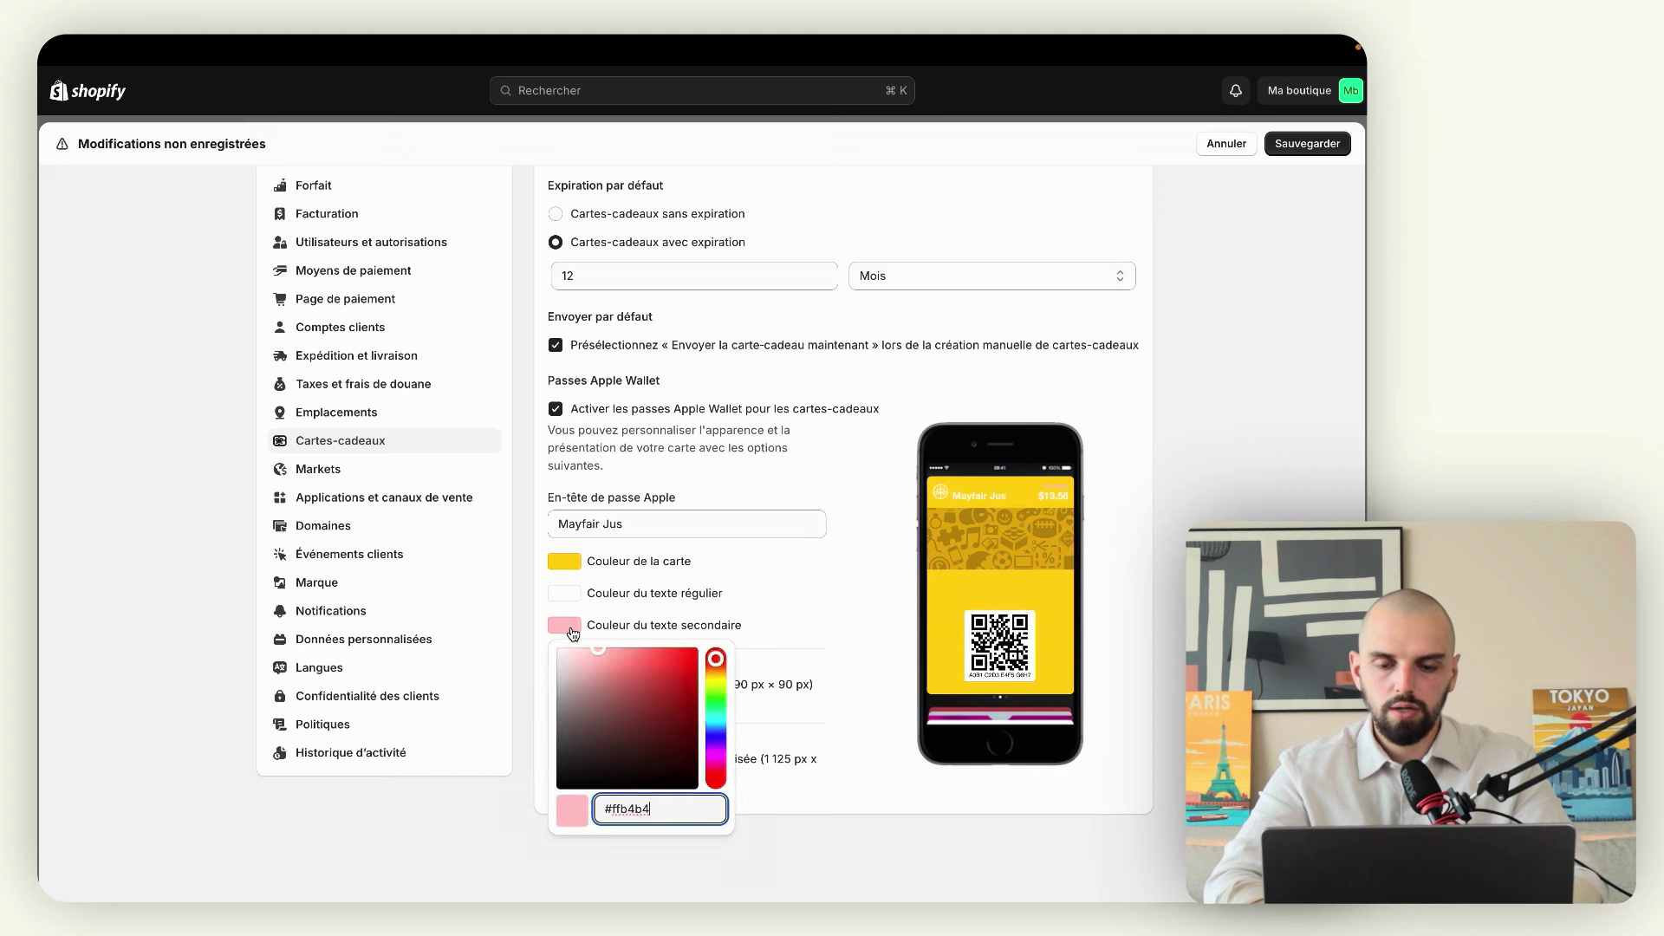
drag(648, 669, 574, 663)
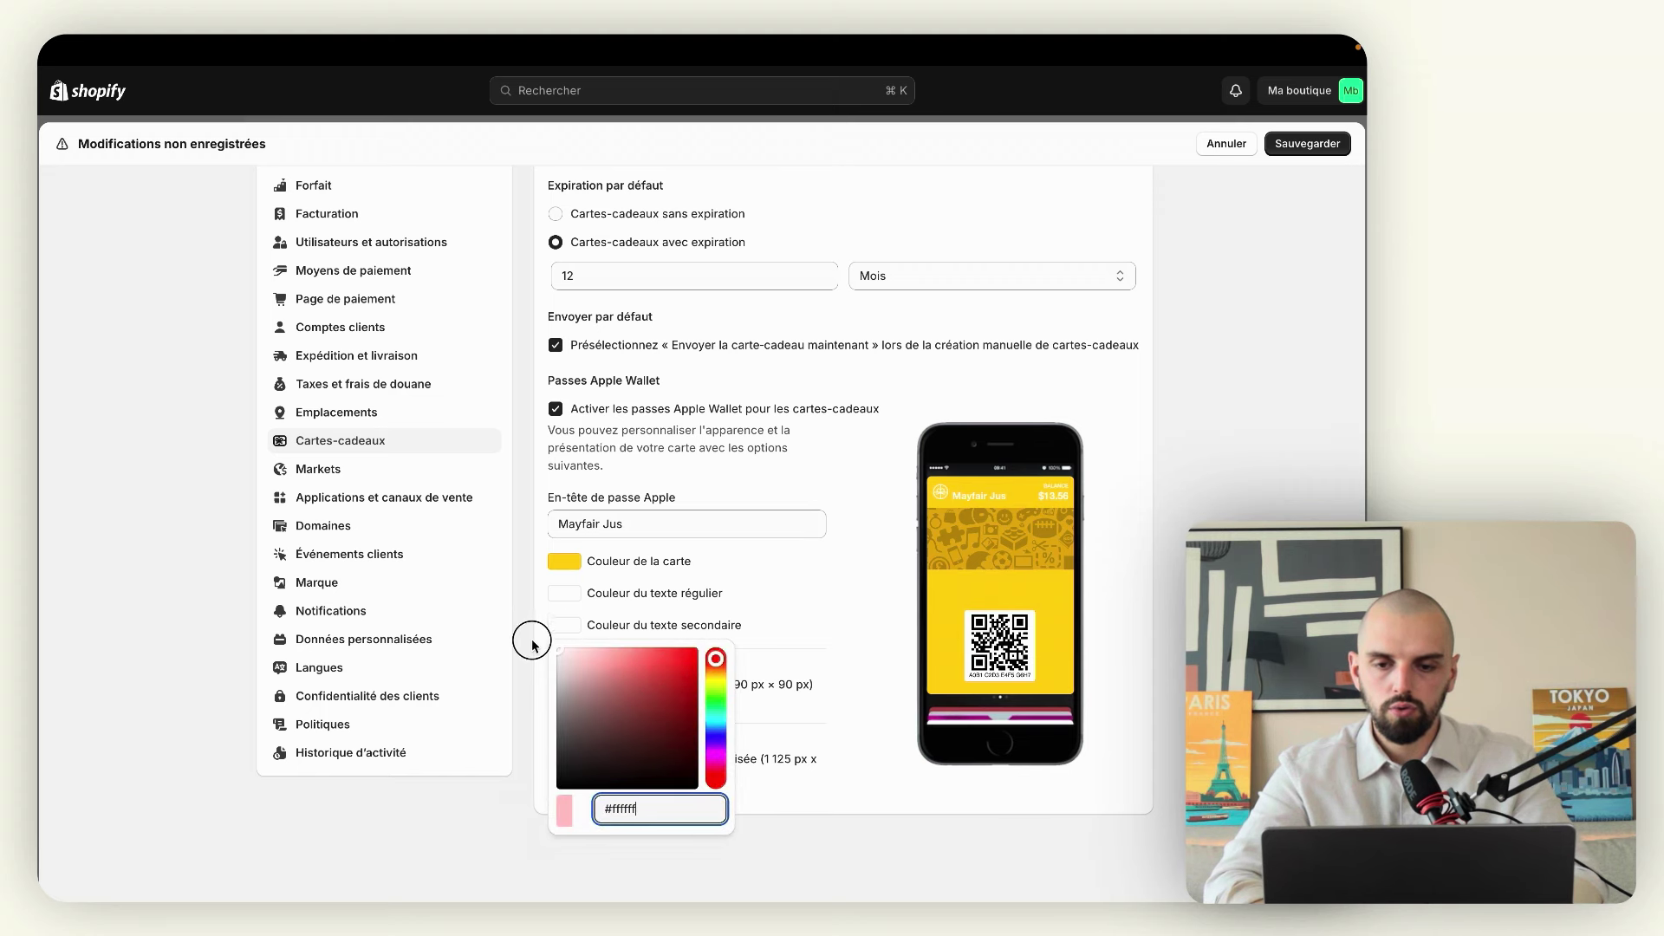
click(555, 620)
mouse_move(38, 552)
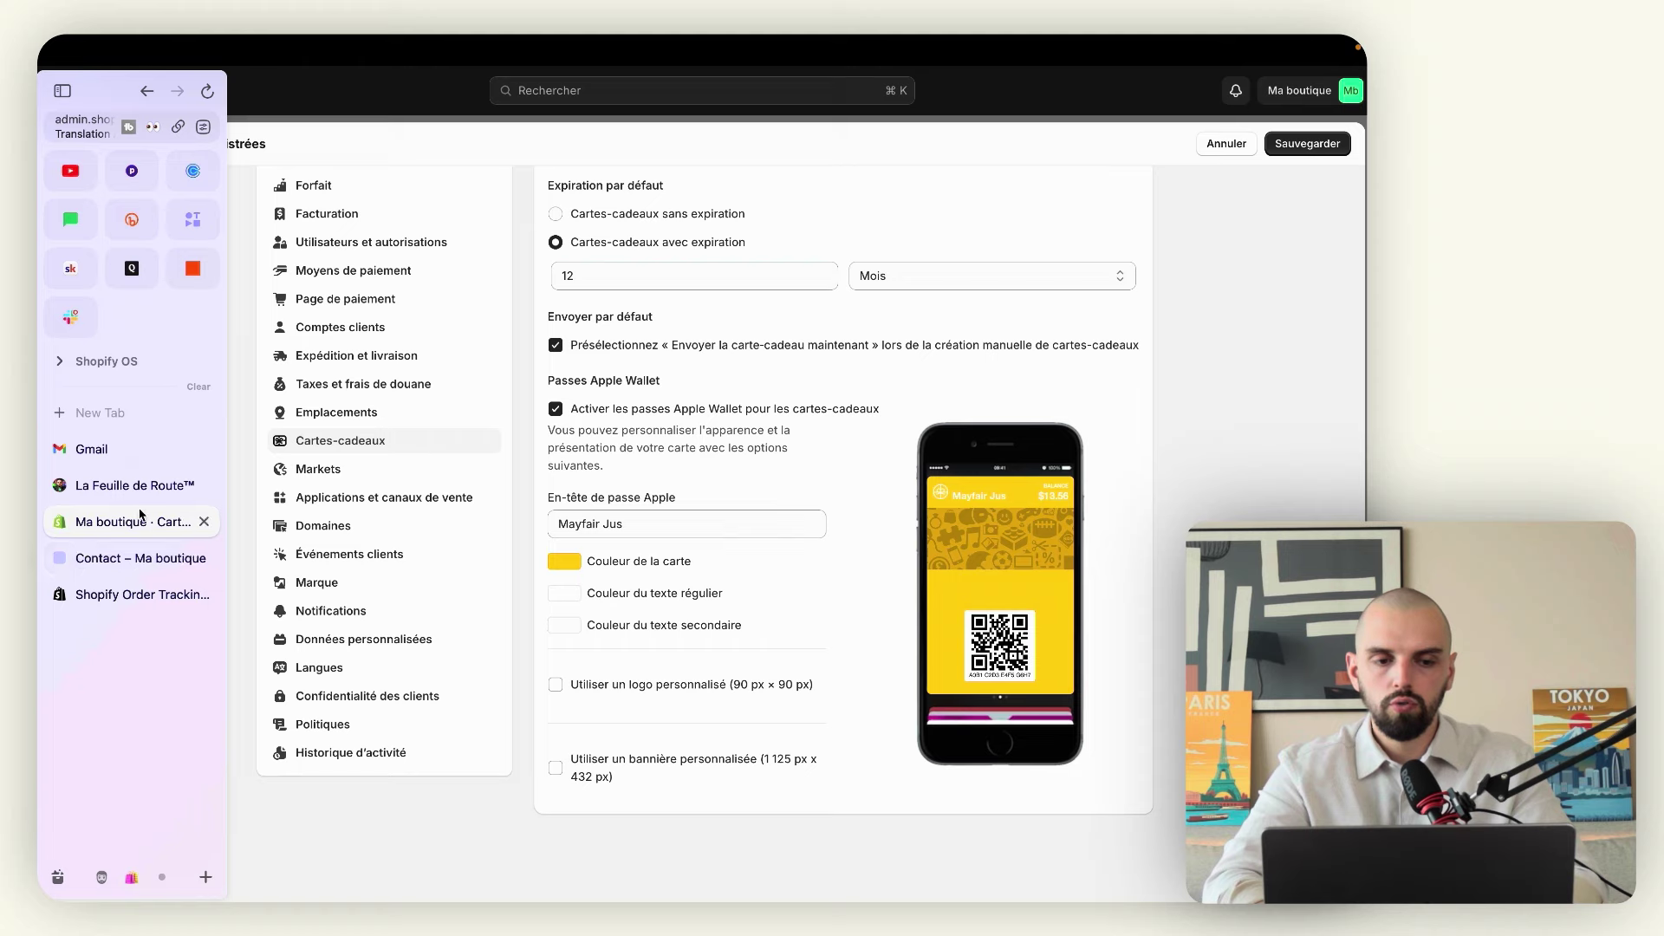
click(130, 554)
double_click(705, 324)
key(ctrl+c)
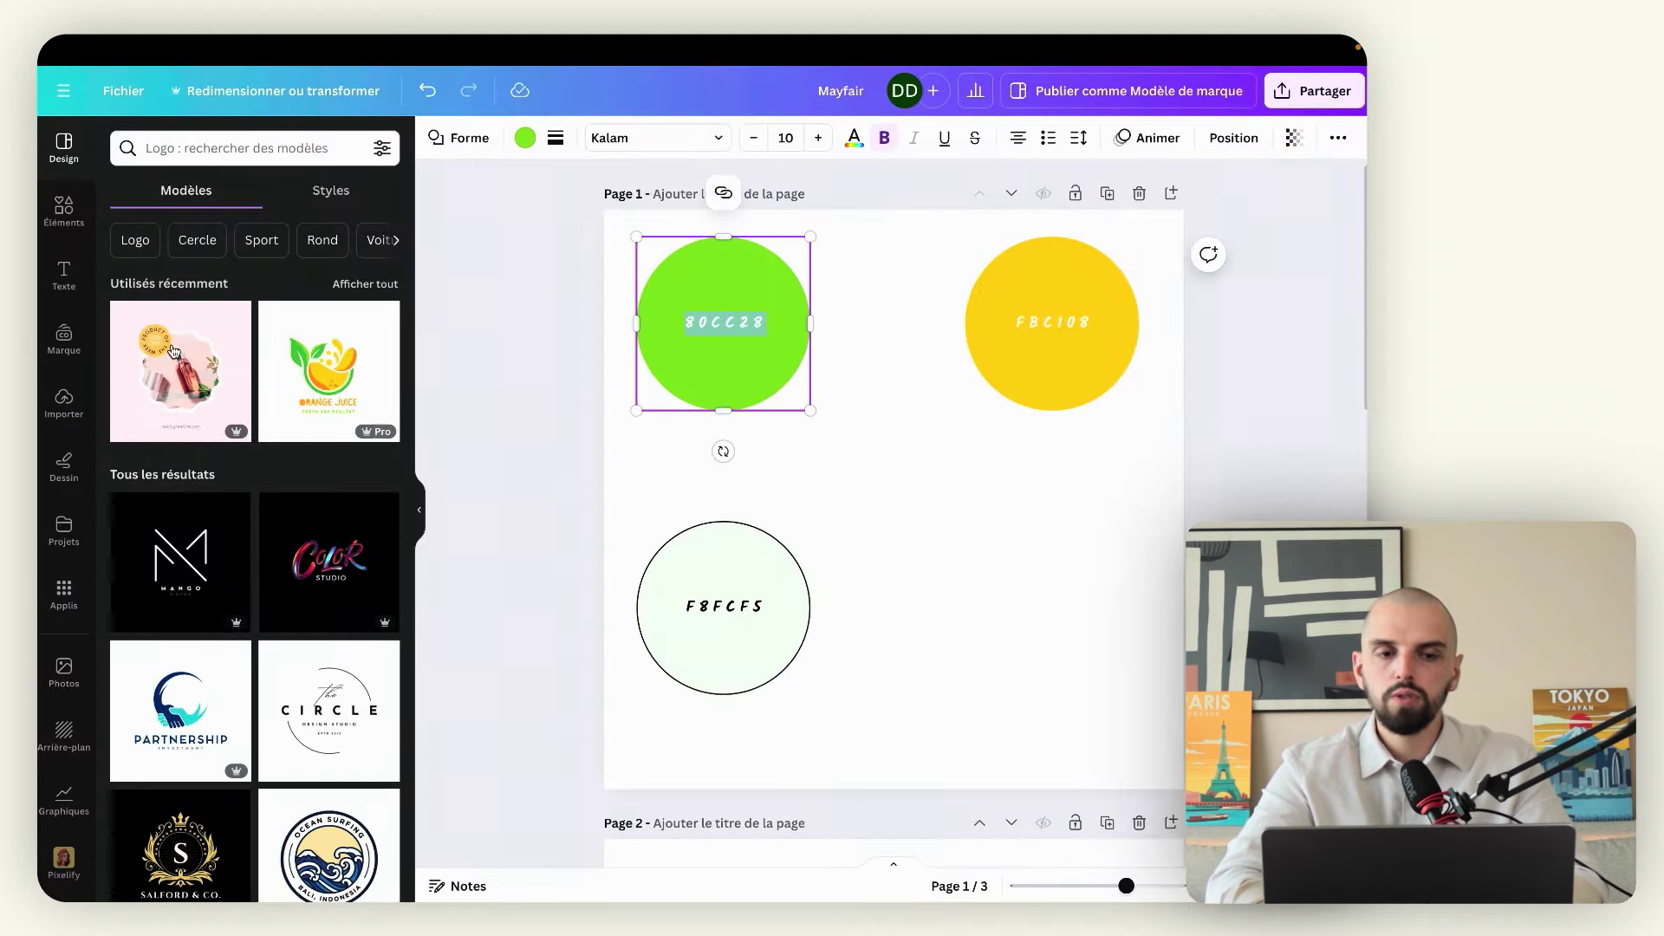
mouse_move(40, 520)
click(130, 521)
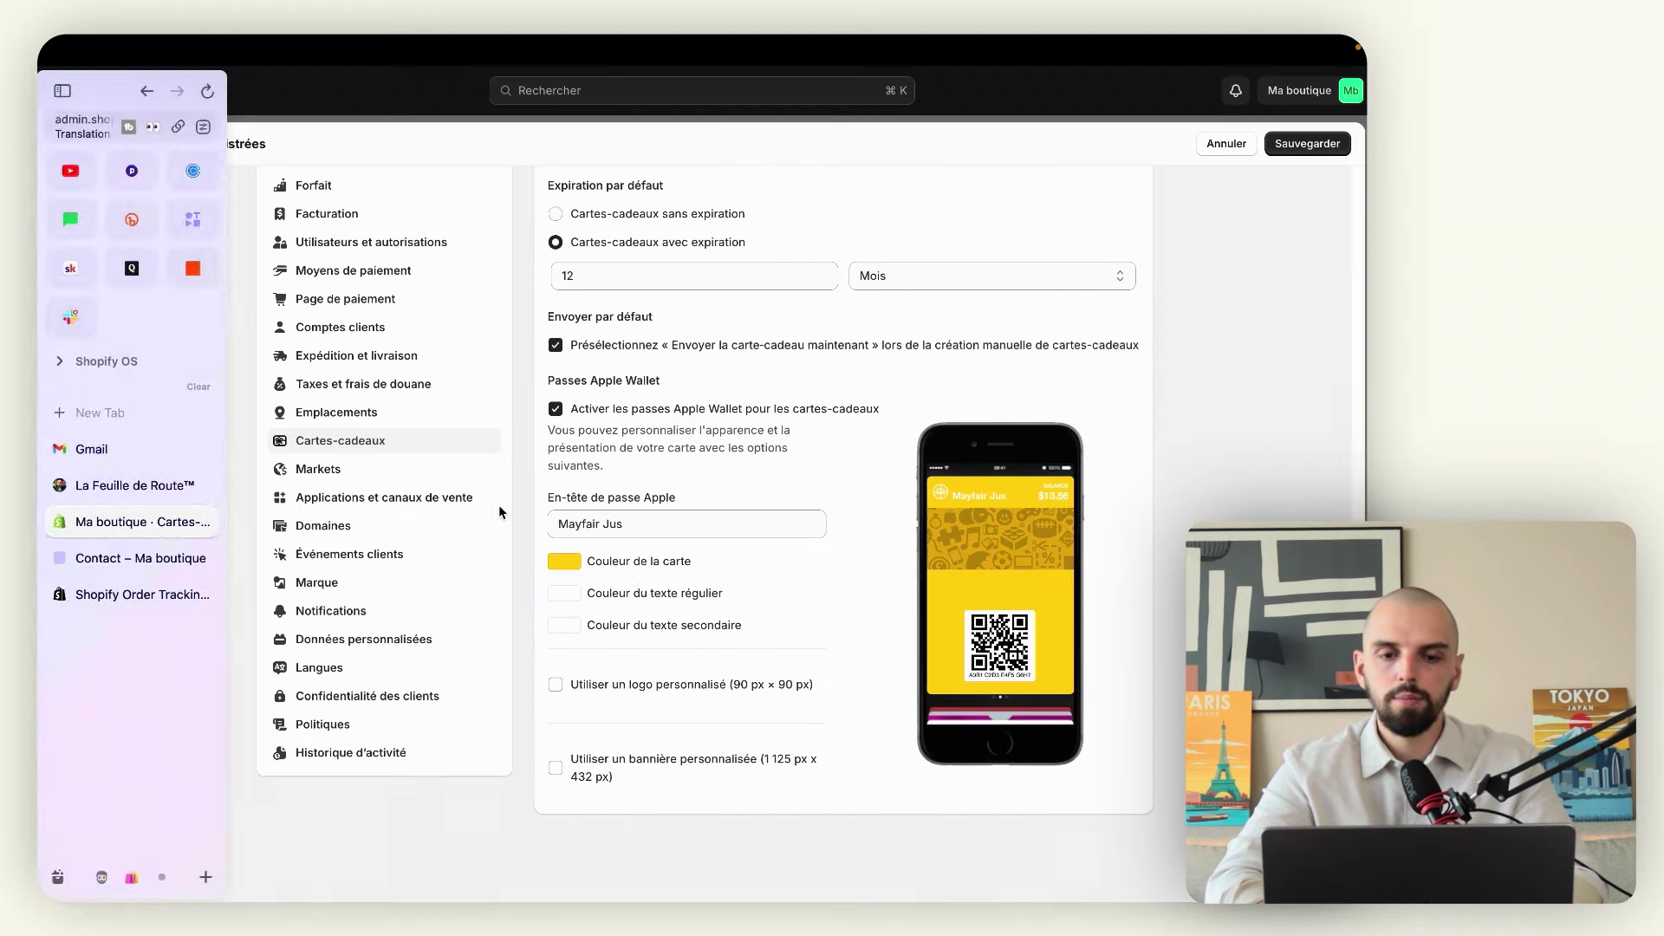
click(564, 625)
double_click(623, 808)
key(ctrl+v)
key(Return)
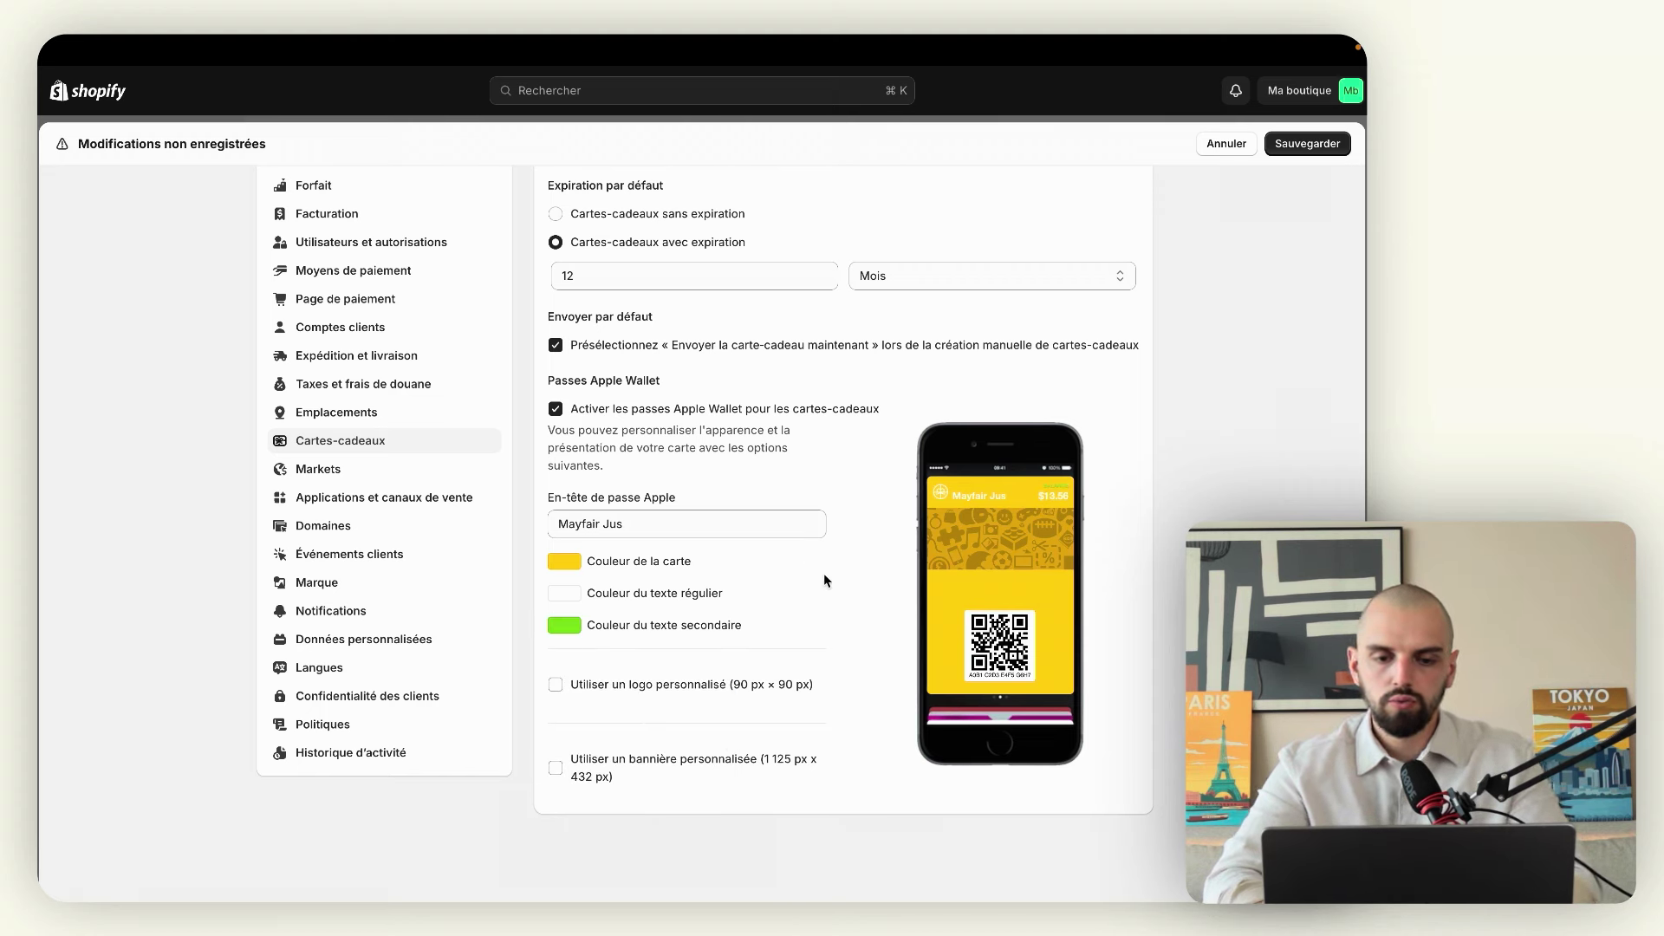
Use Logo carré.png as the custom pass logo and En tête as the custom banner
click(579, 687)
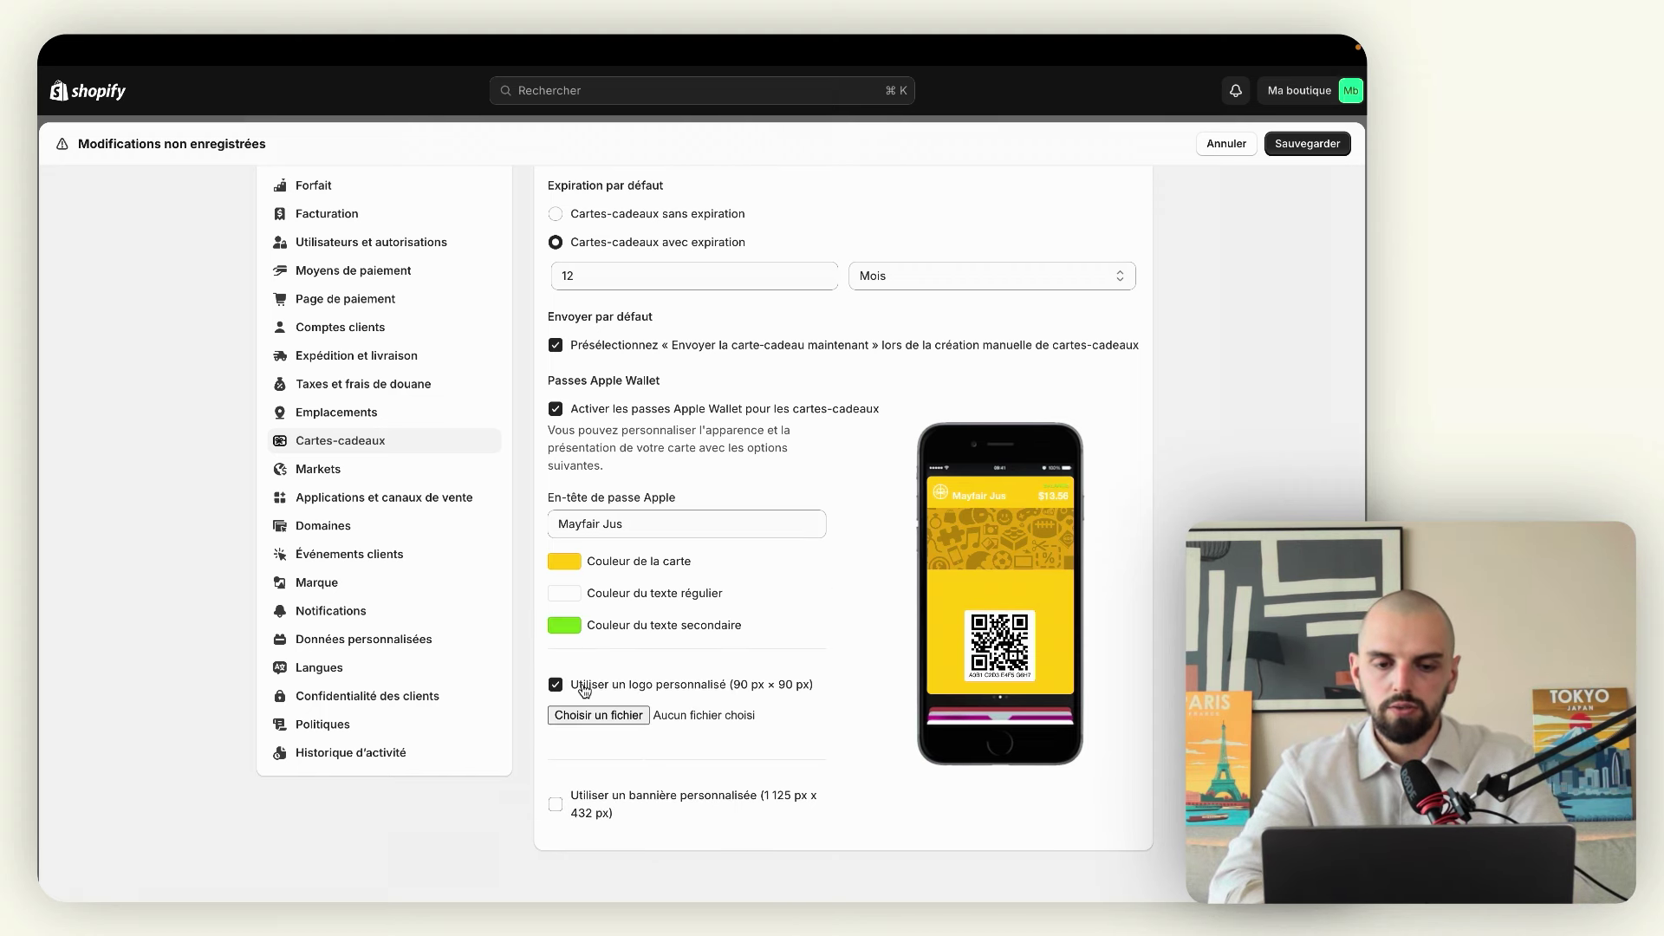
click(596, 716)
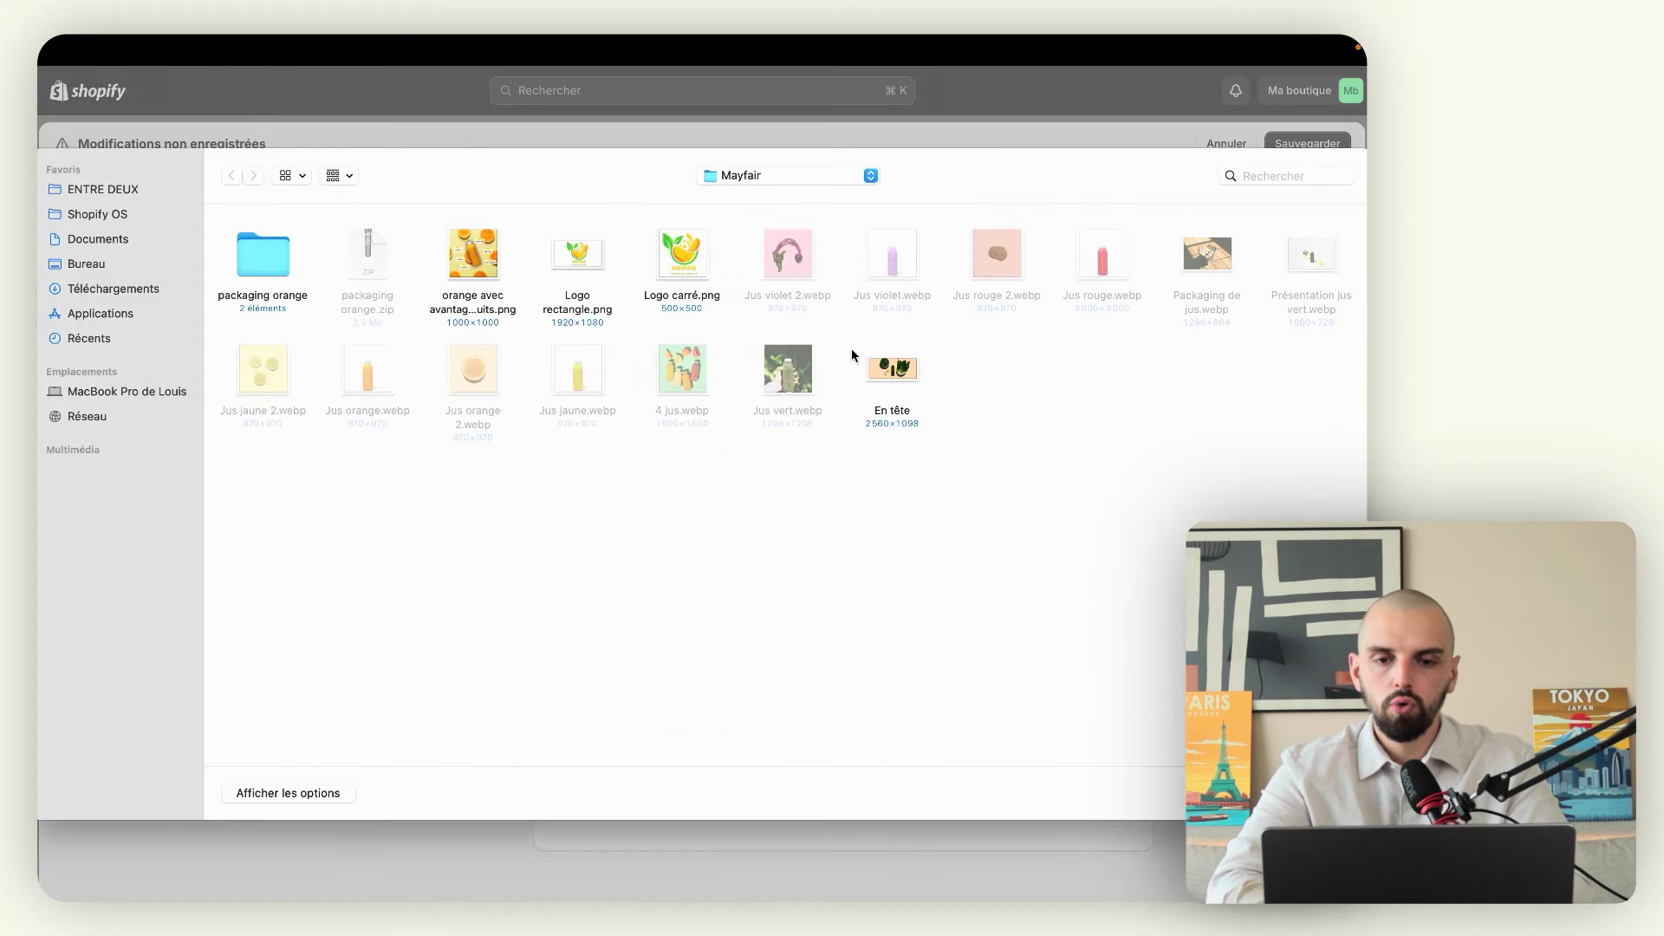
double_click(677, 261)
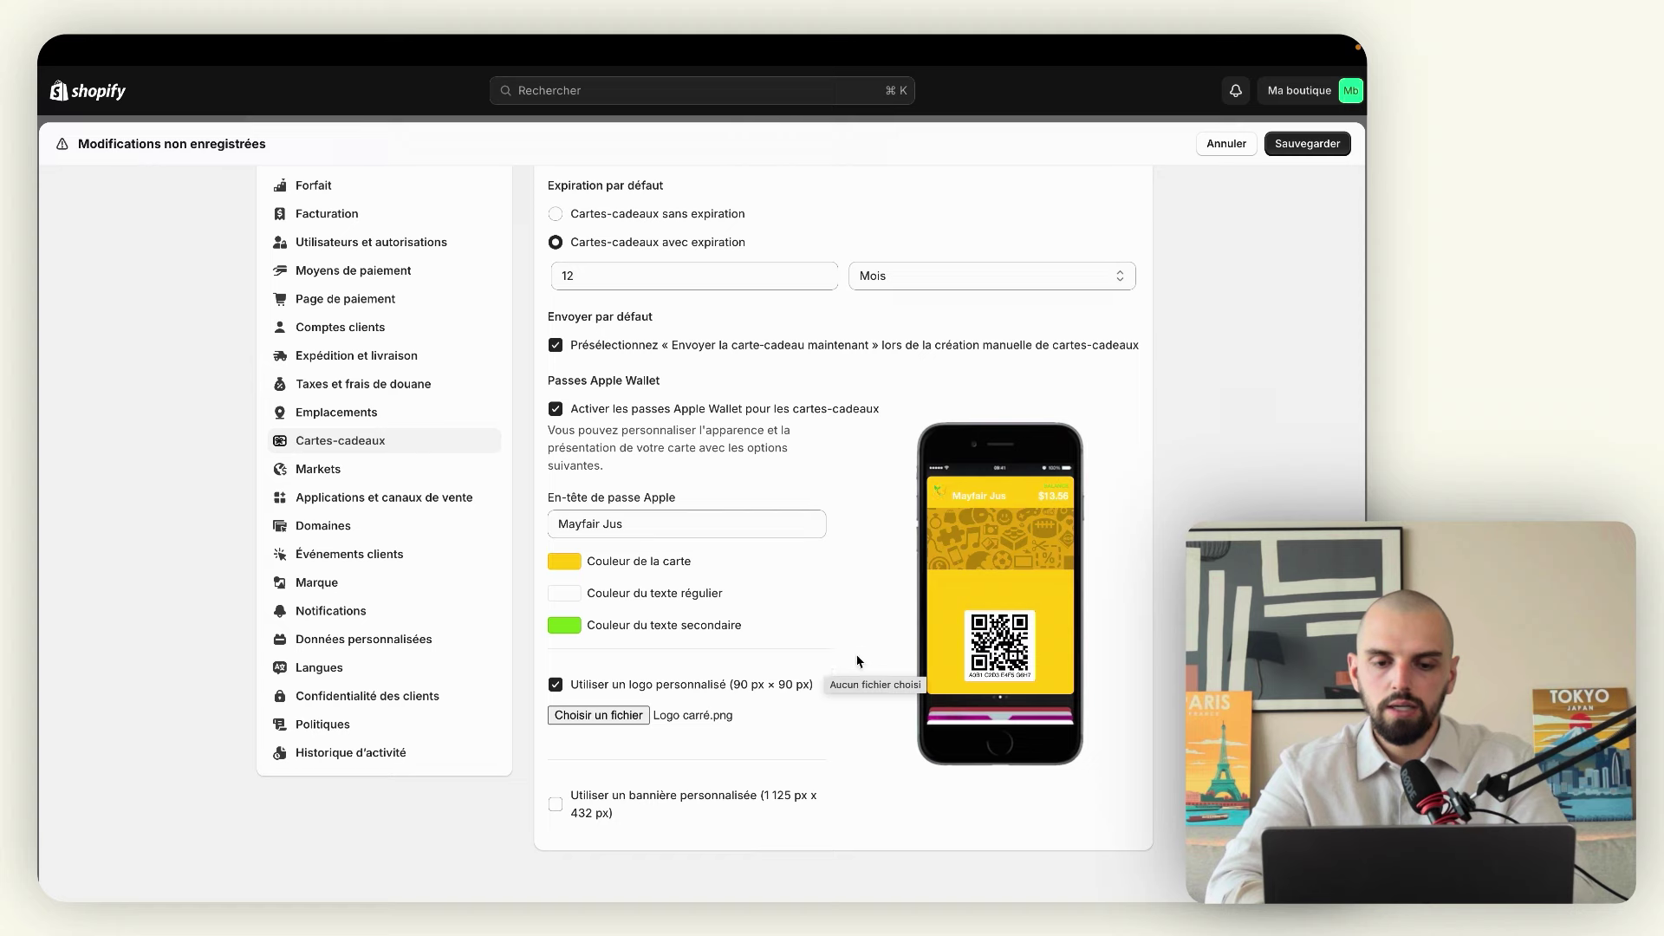
scroll(857, 662, down, 1)
click(556, 768)
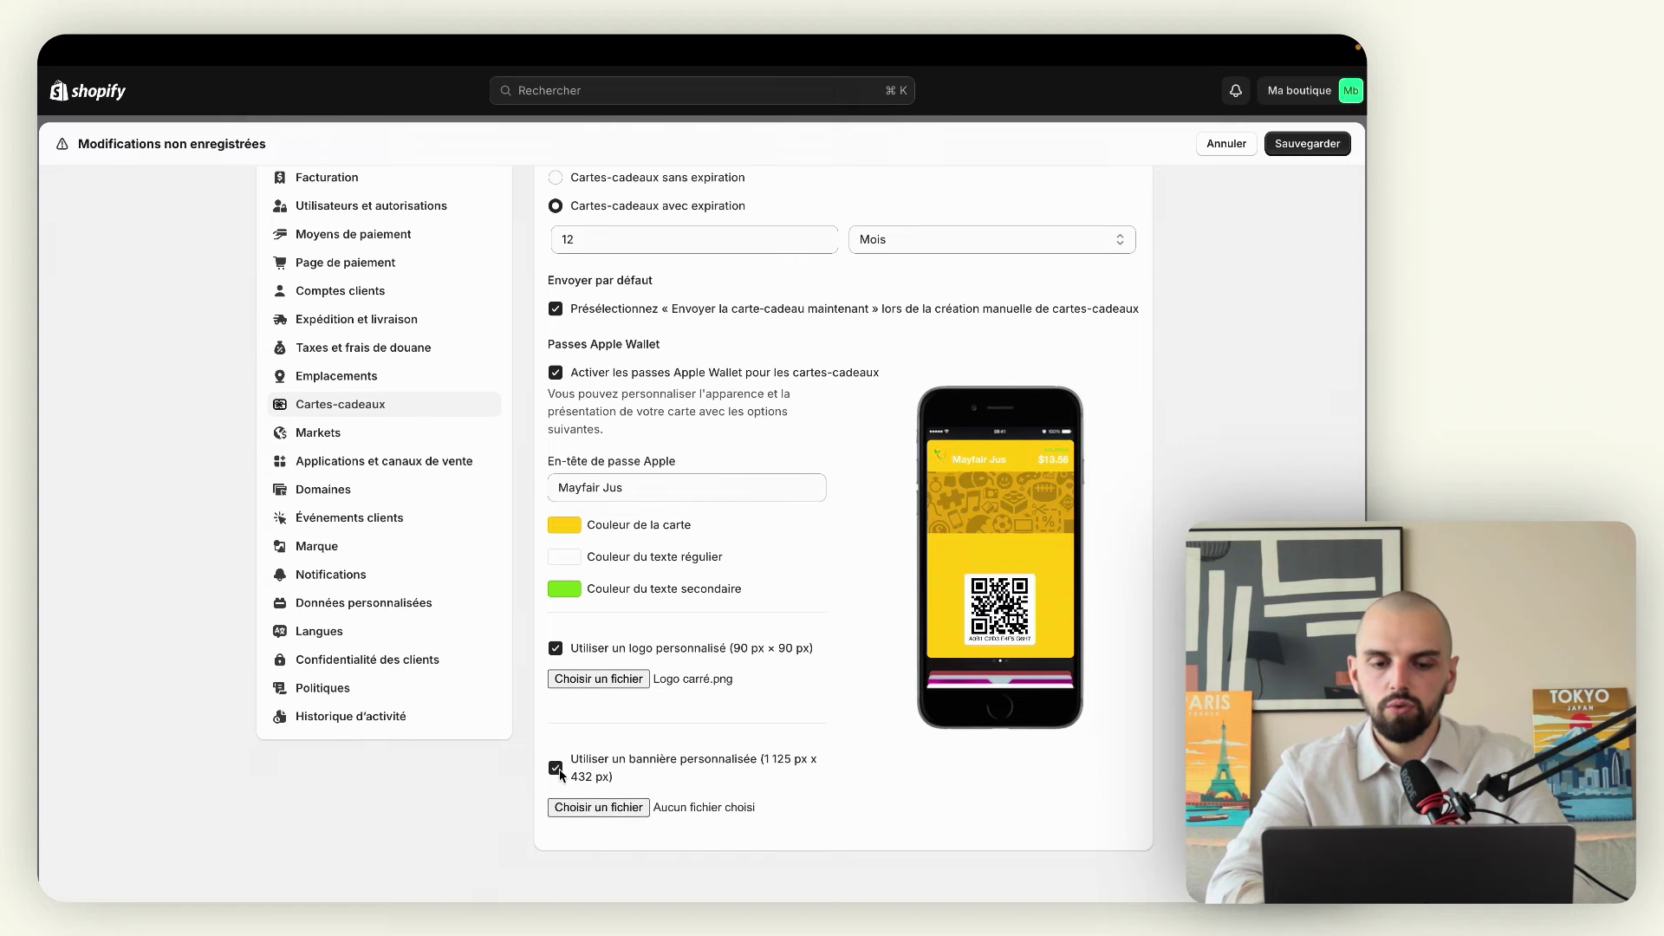
click(579, 806)
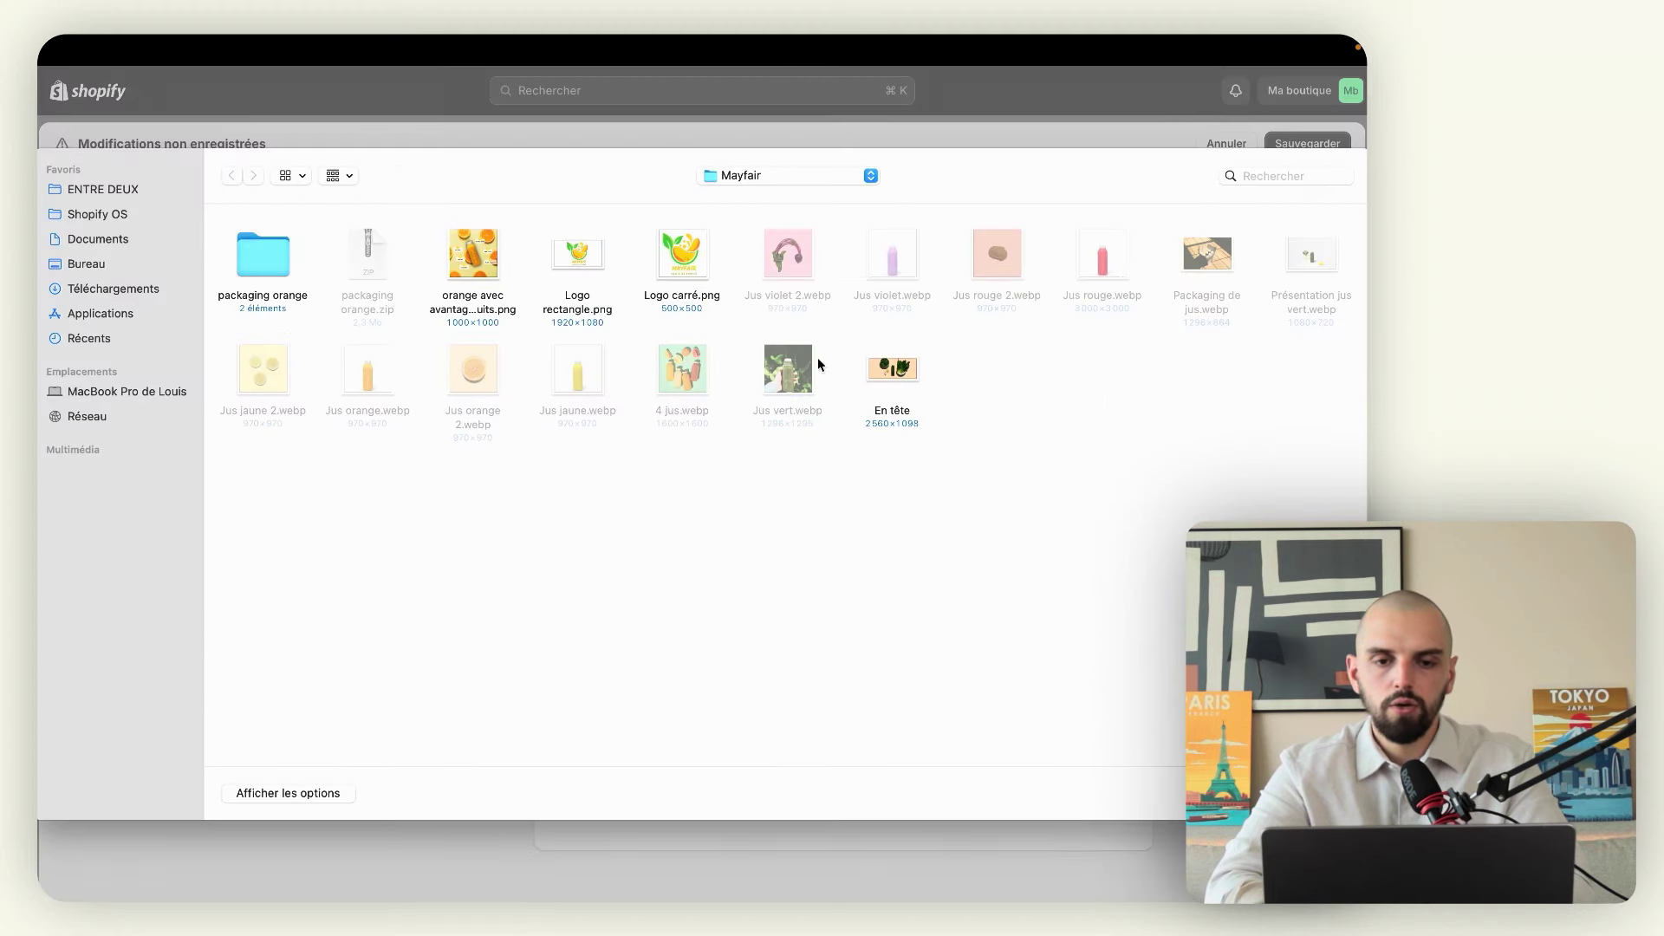
double_click(900, 368)
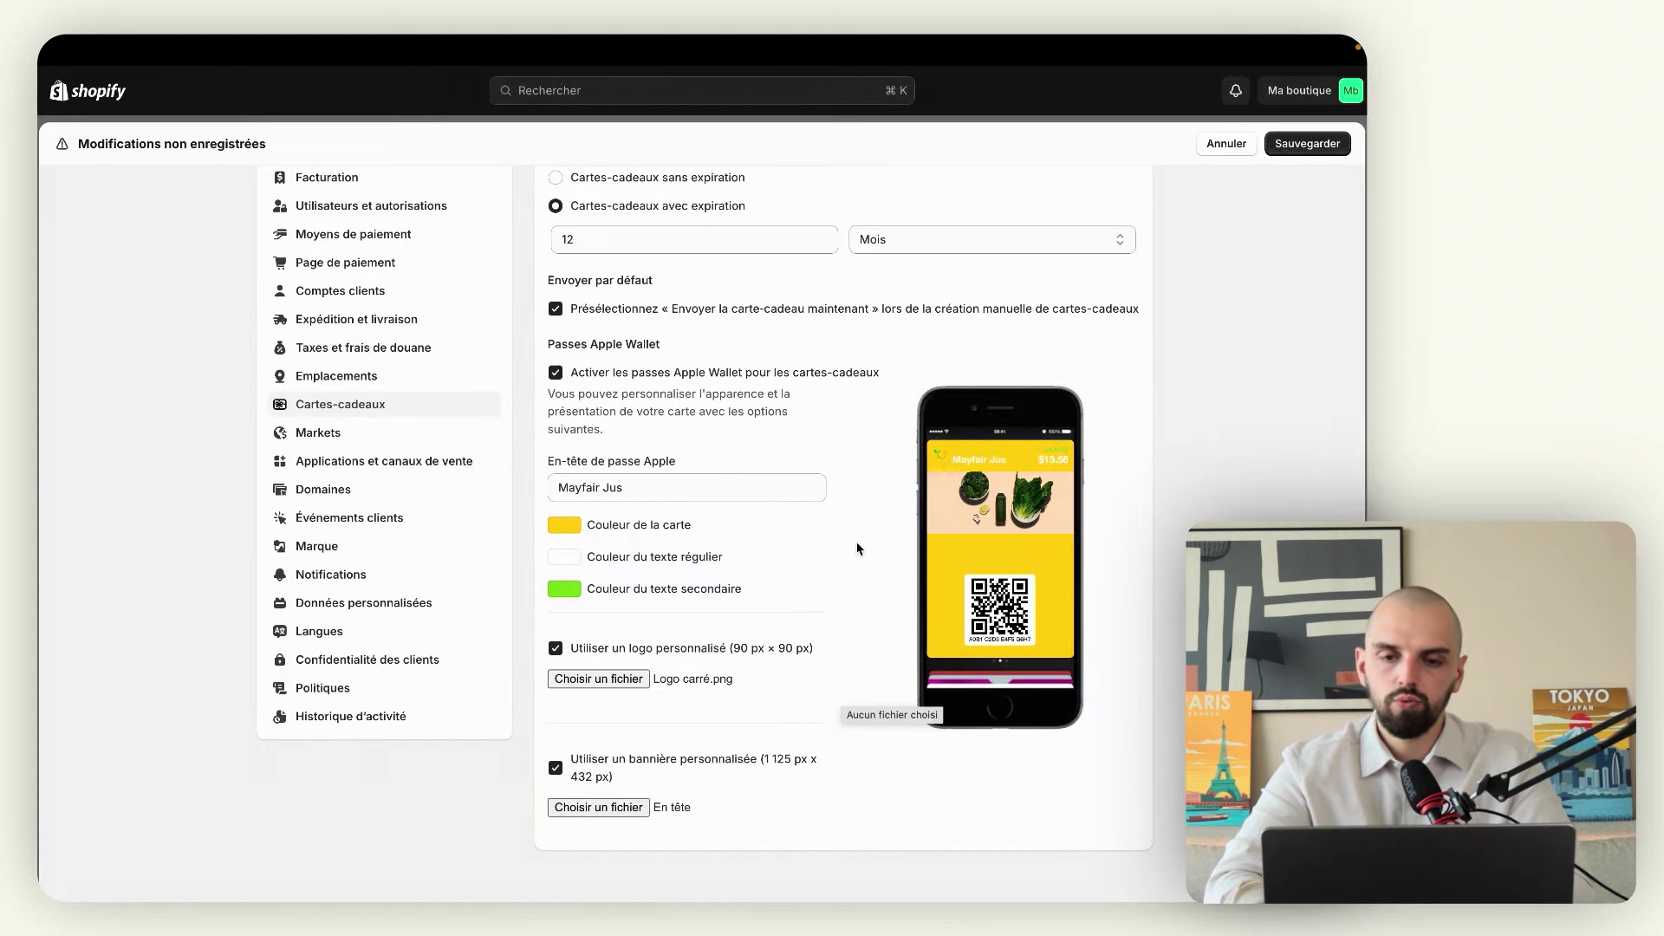
Save the gift card settings and go to Markets settings
click(1300, 143)
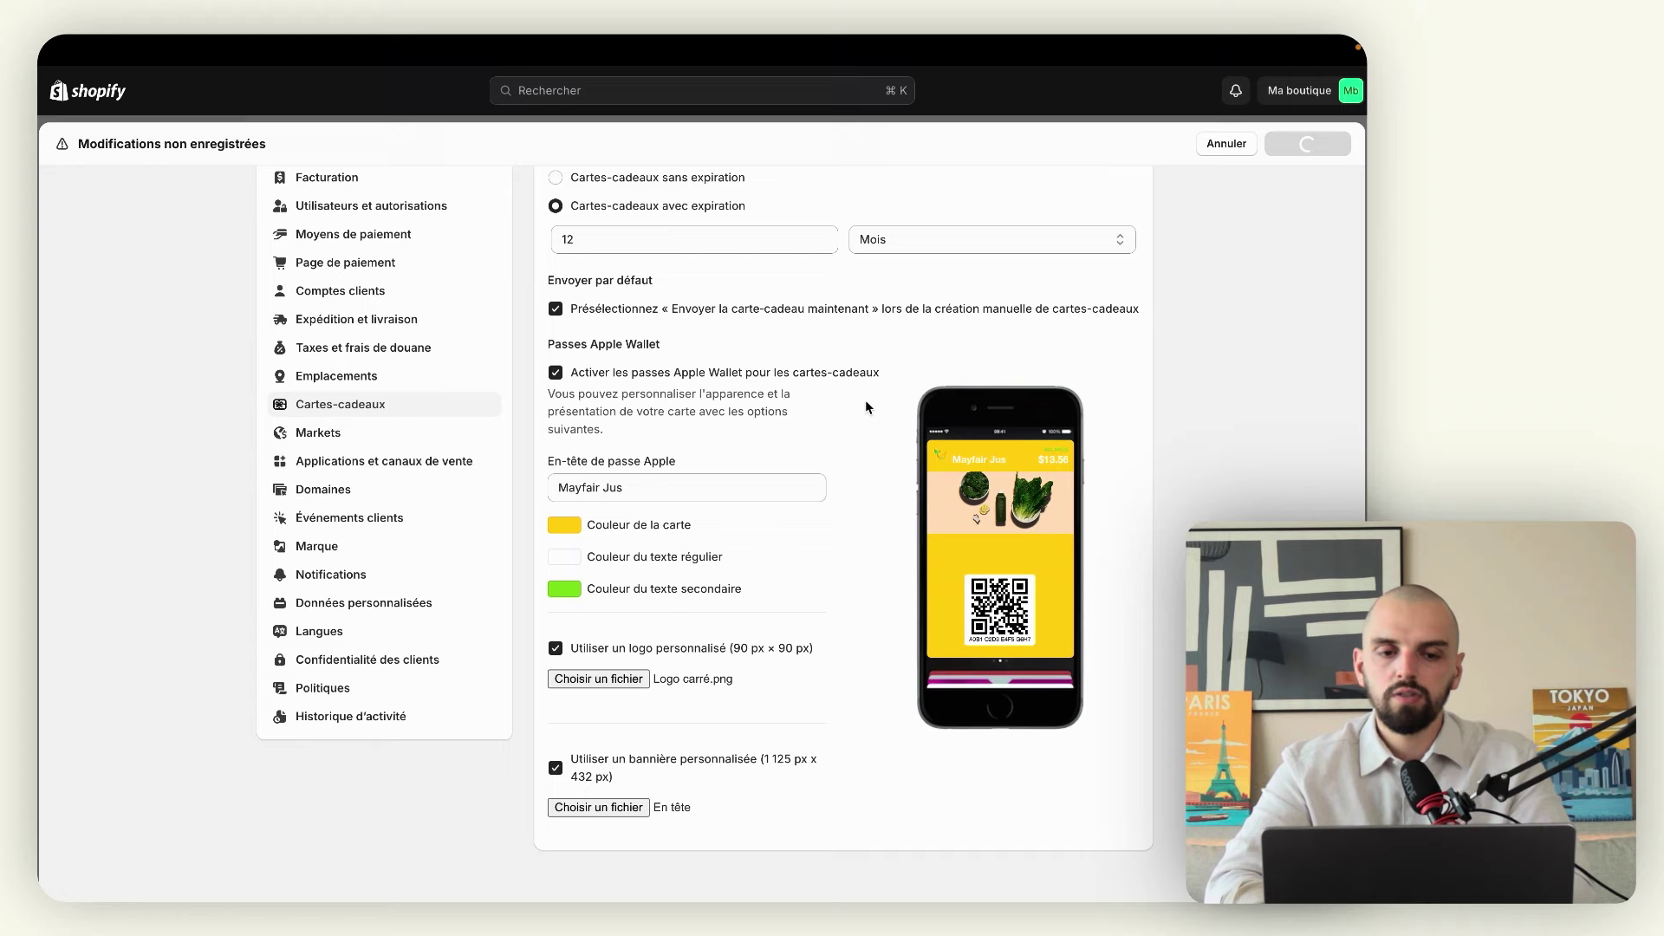
scroll(412, 440, up, 3)
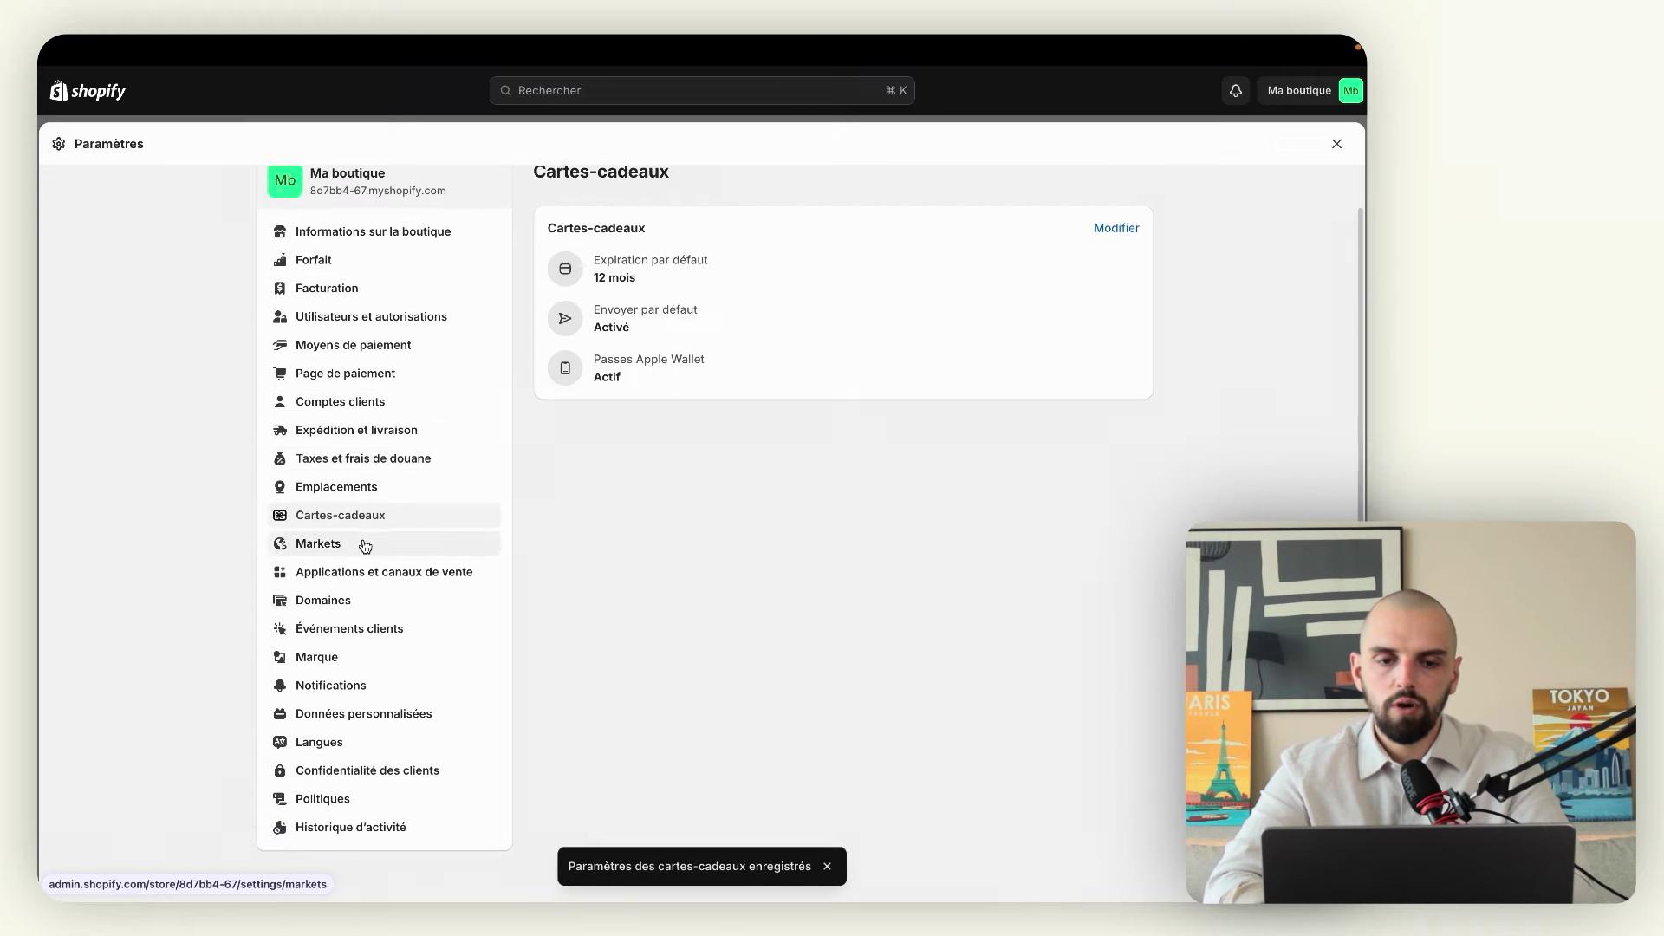
click(361, 547)
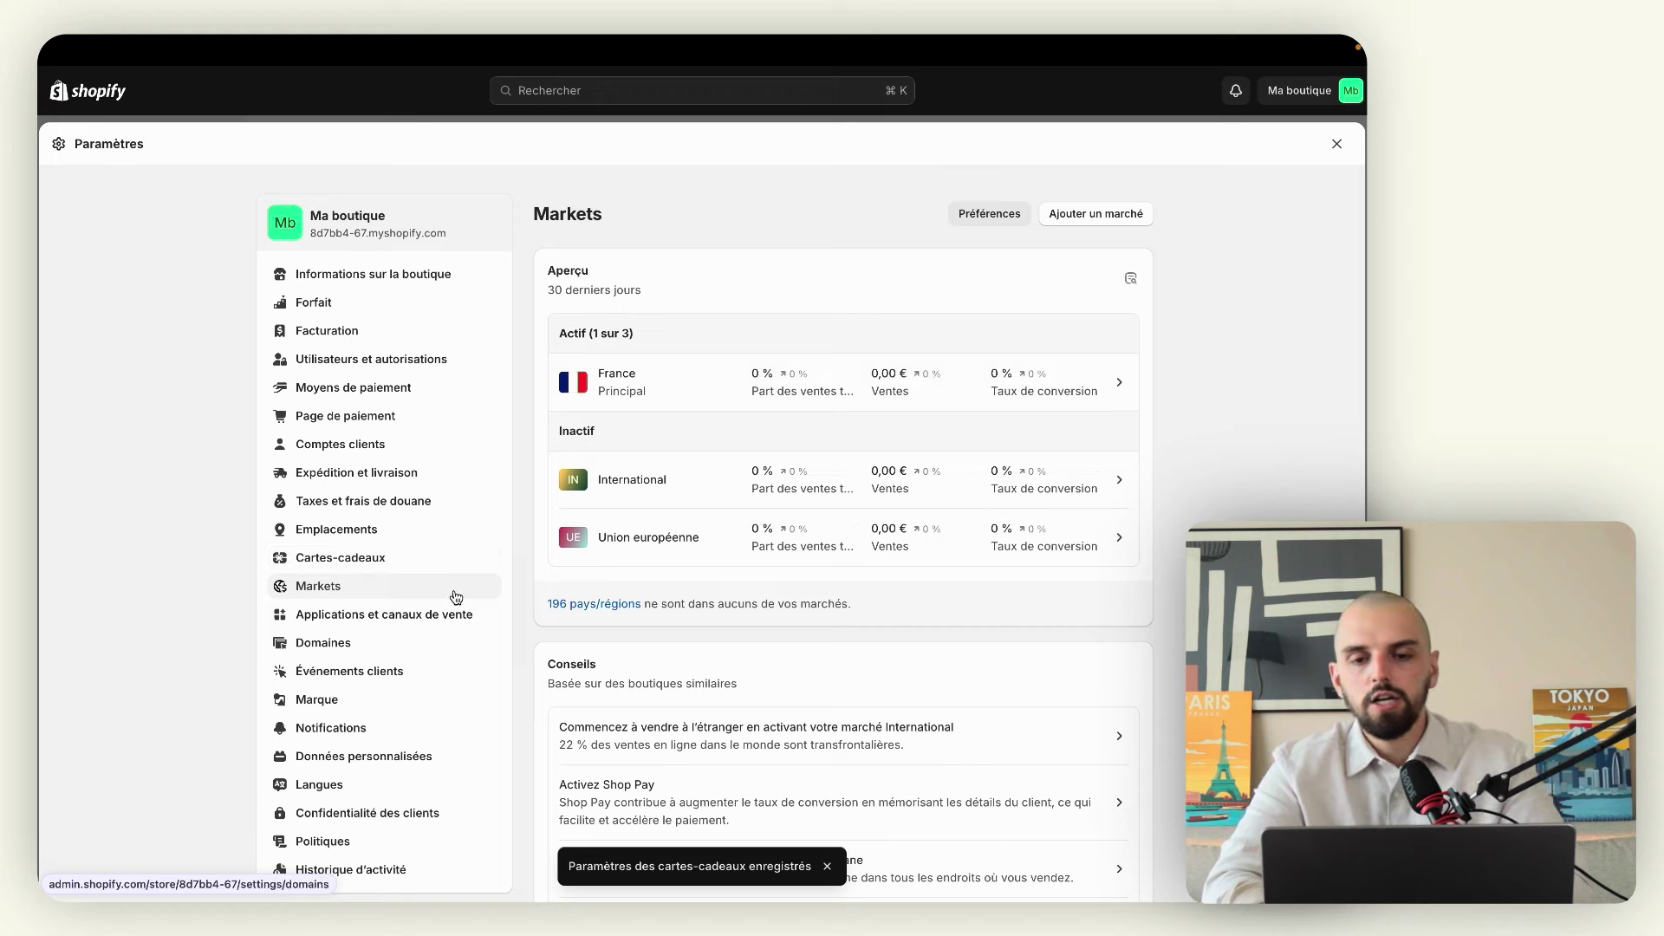
Review the markets (France active, International and European Union inactive), then open Applications et canaux de vente
scroll(1052, 438, down, 2)
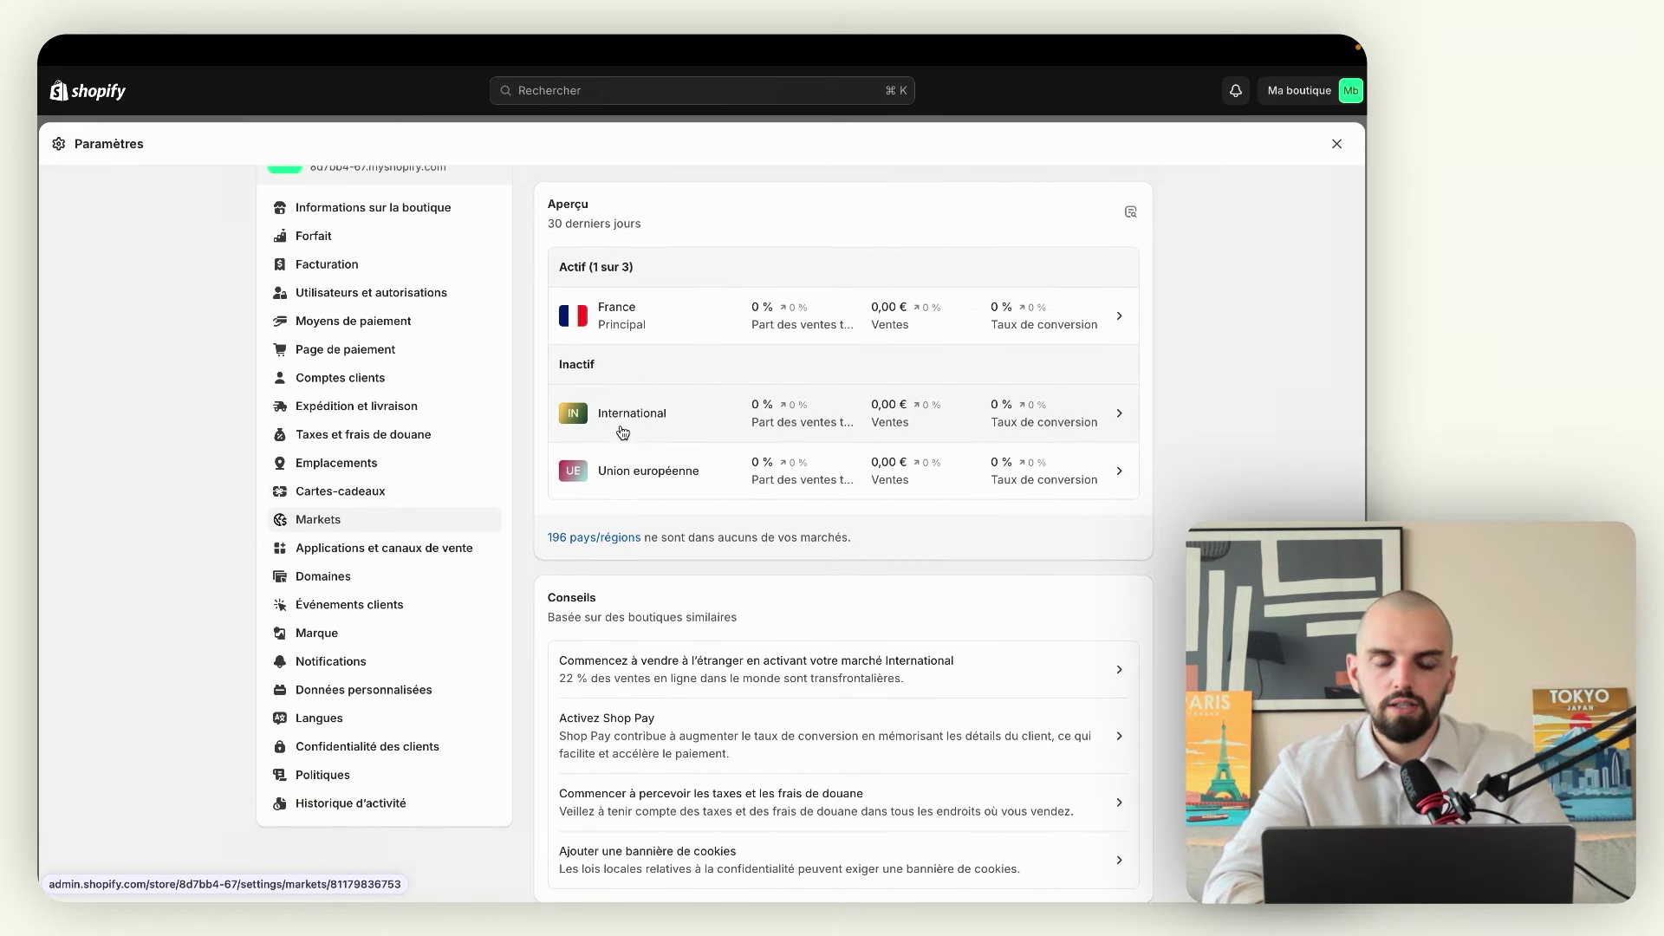
scroll(641, 516, up, 1)
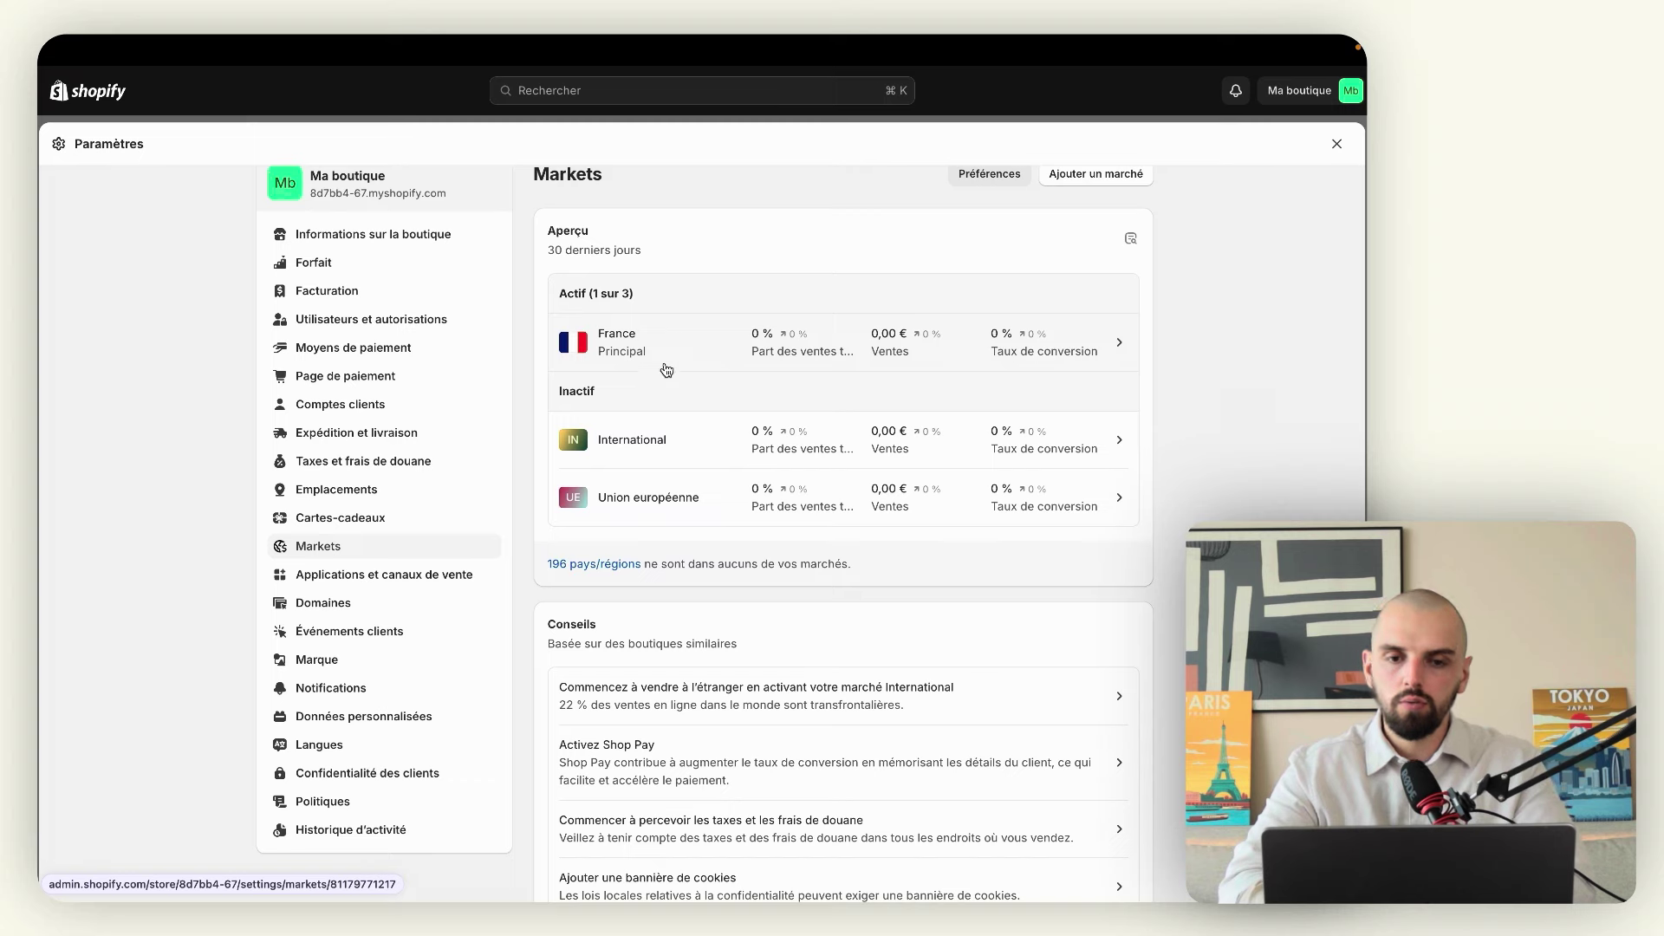
scroll(645, 397, down, 1)
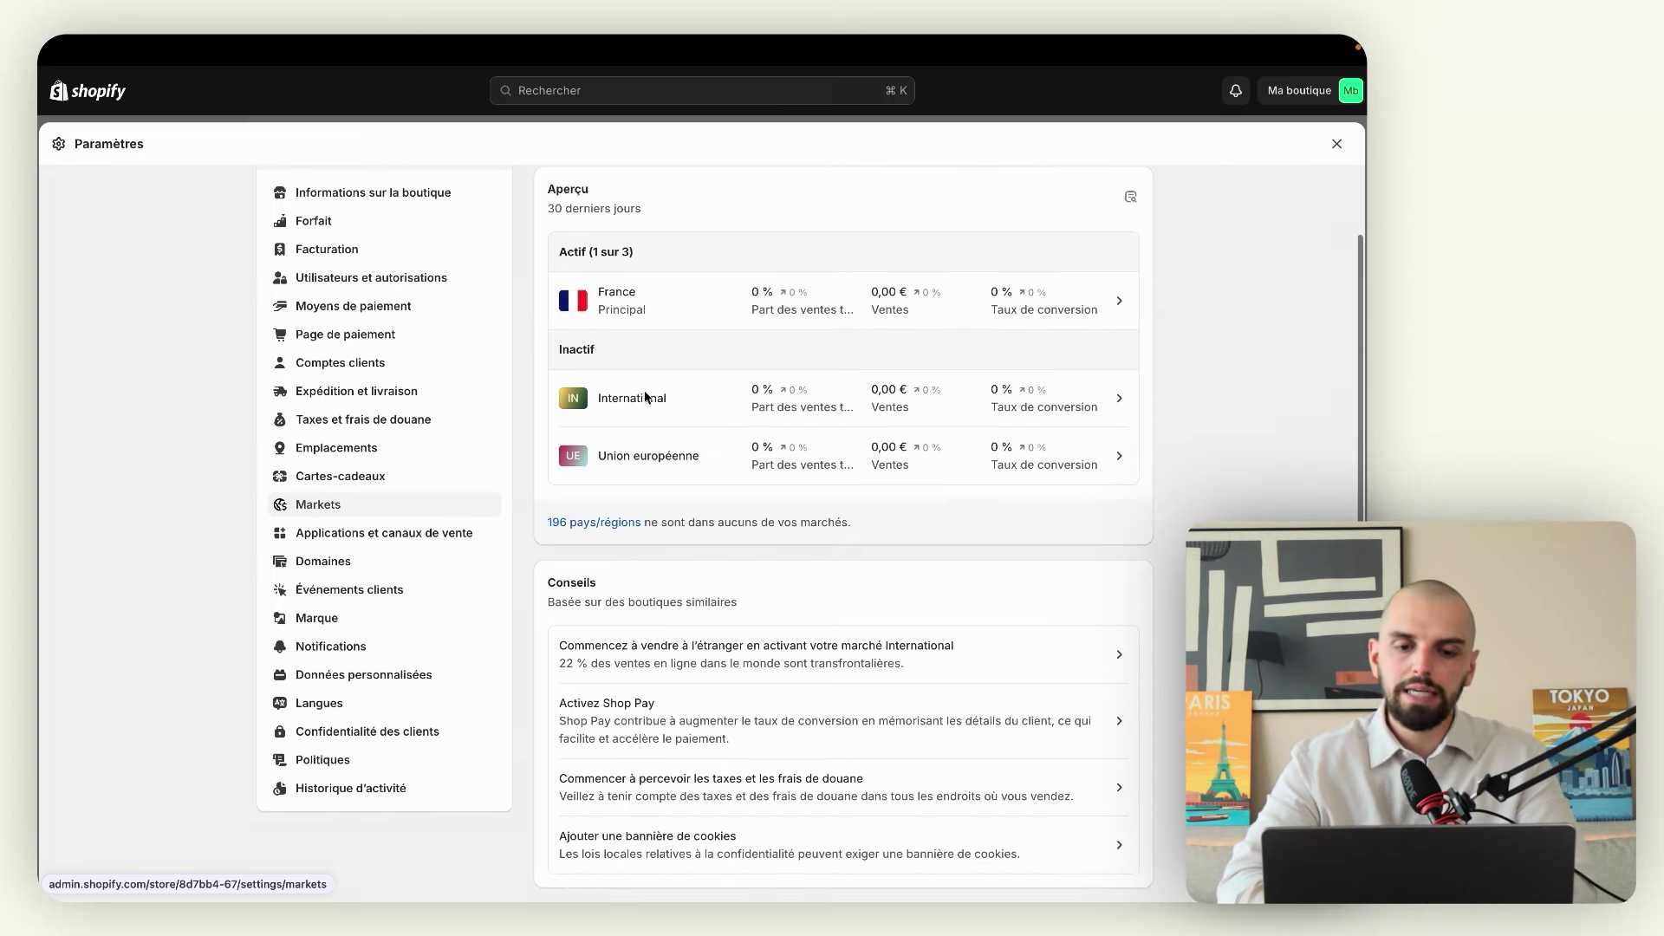
scroll(645, 397, down, 2)
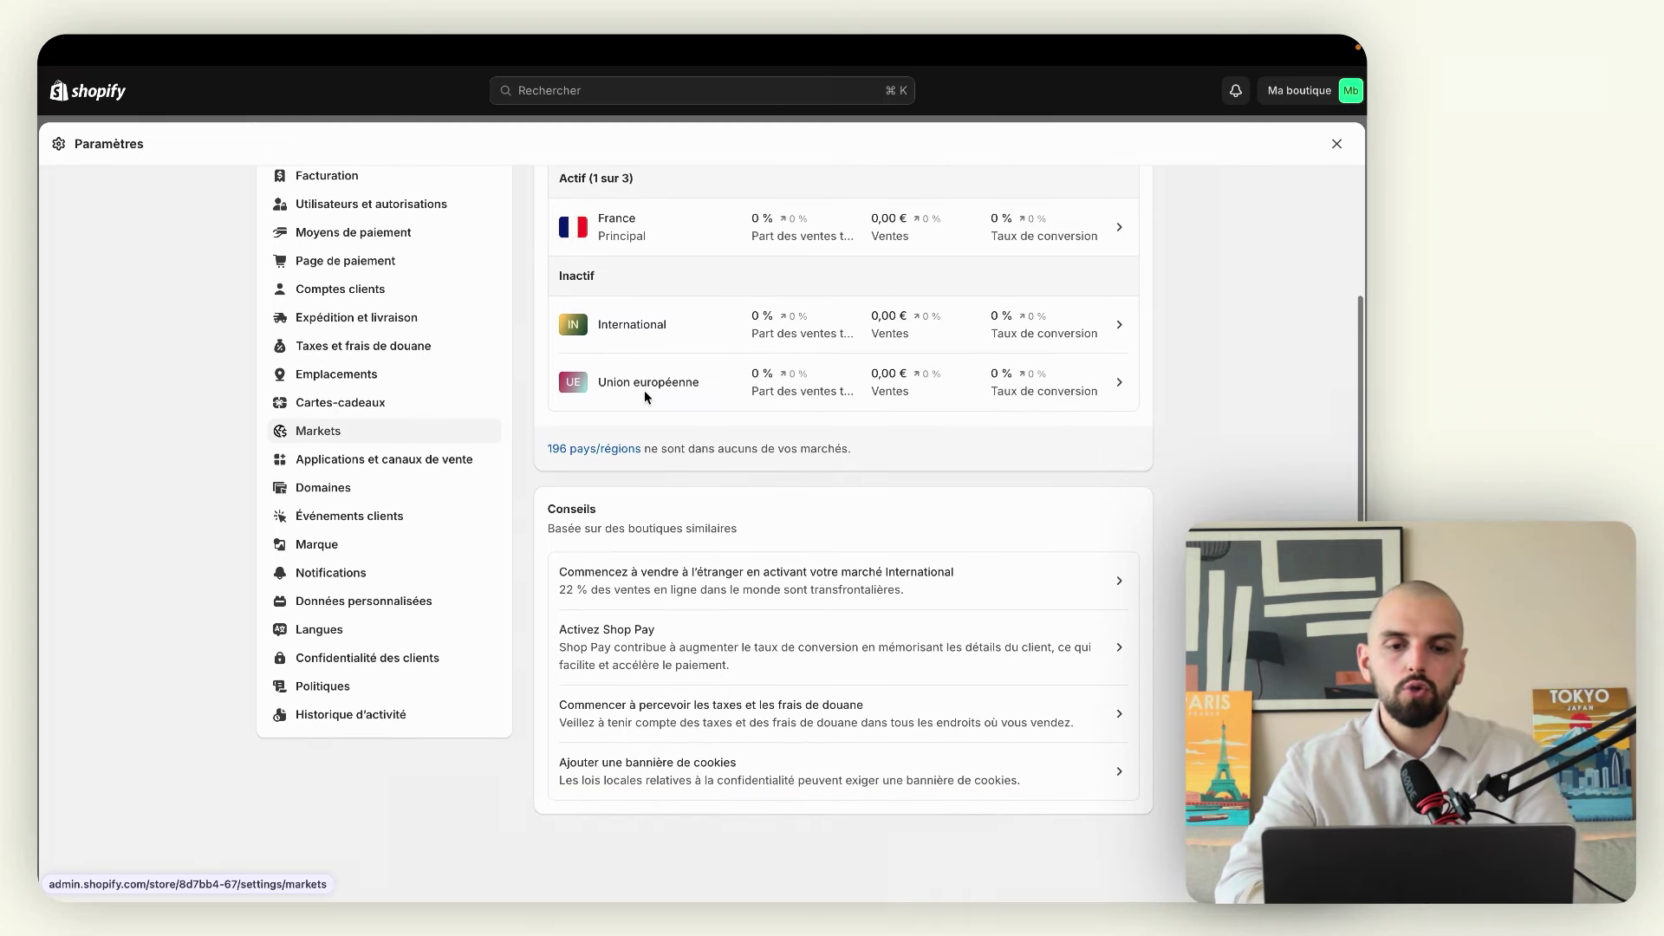
click(428, 468)
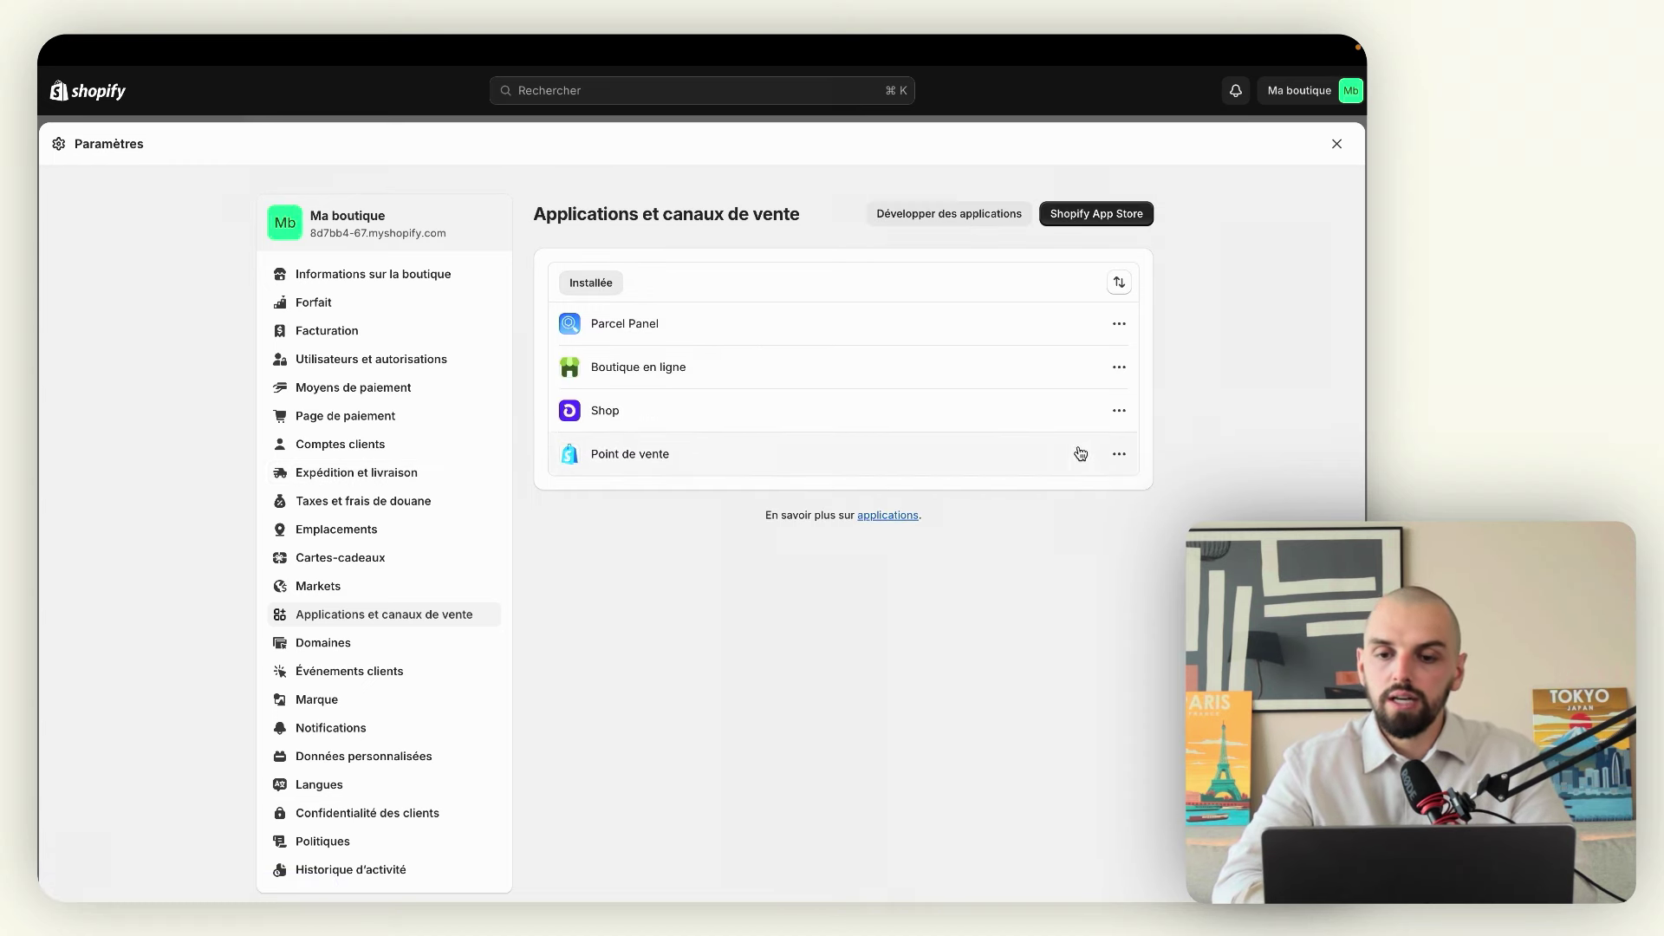
Uninstall the Shop sales channel, acknowledging the risks
click(1120, 416)
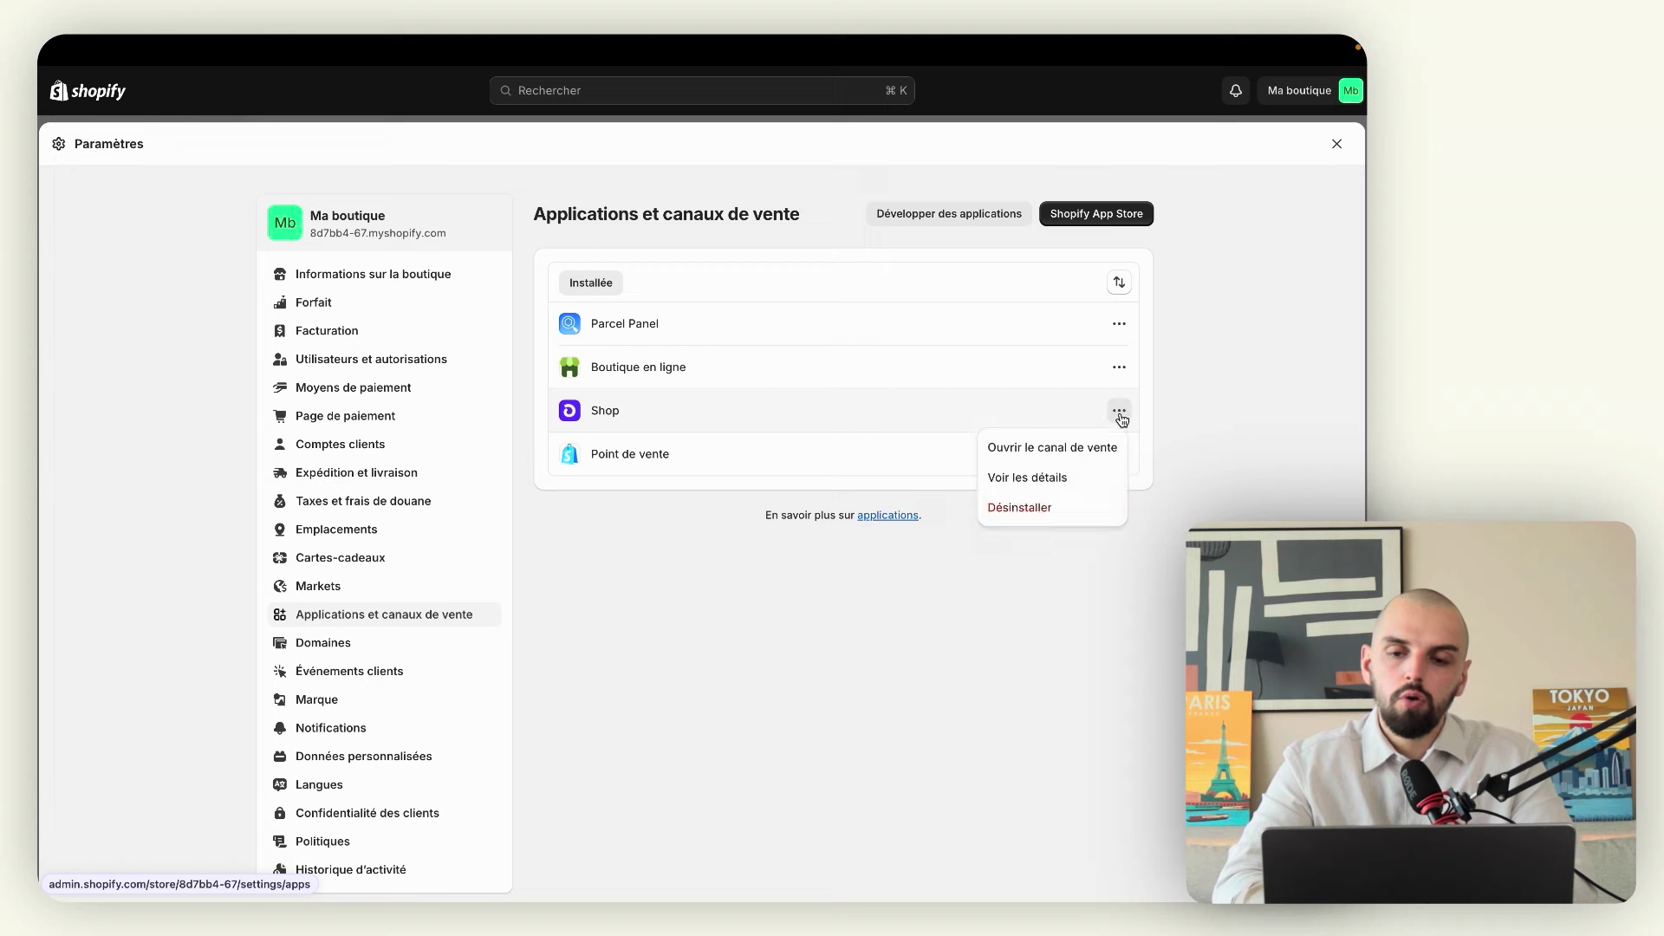
click(1033, 508)
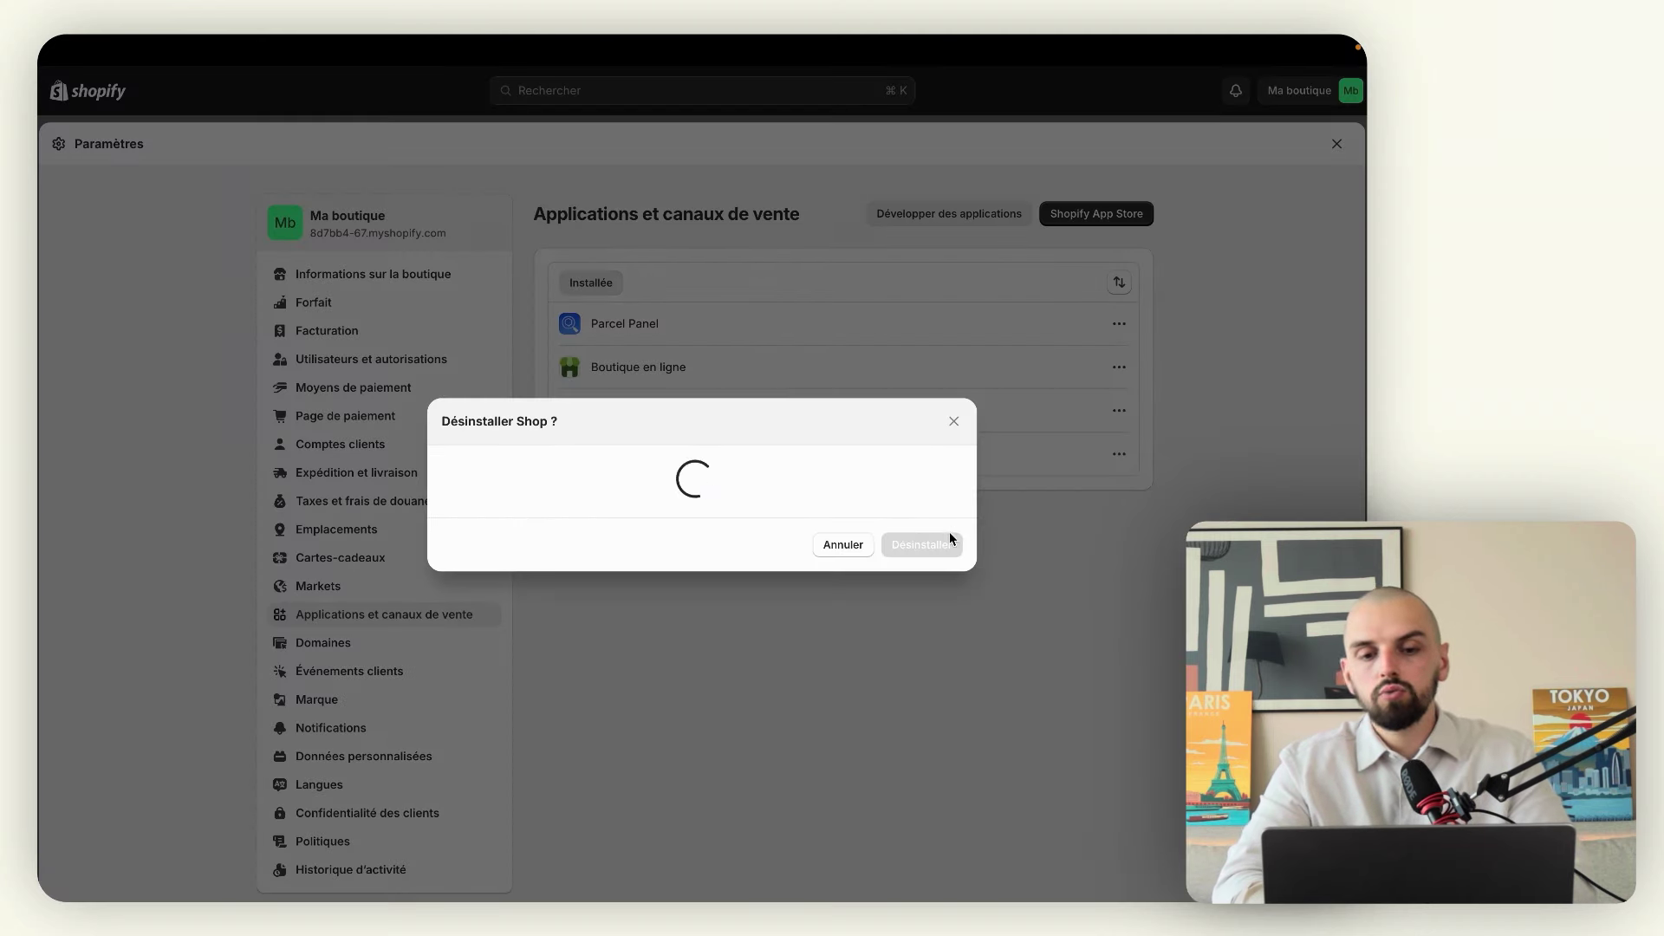
click(520, 502)
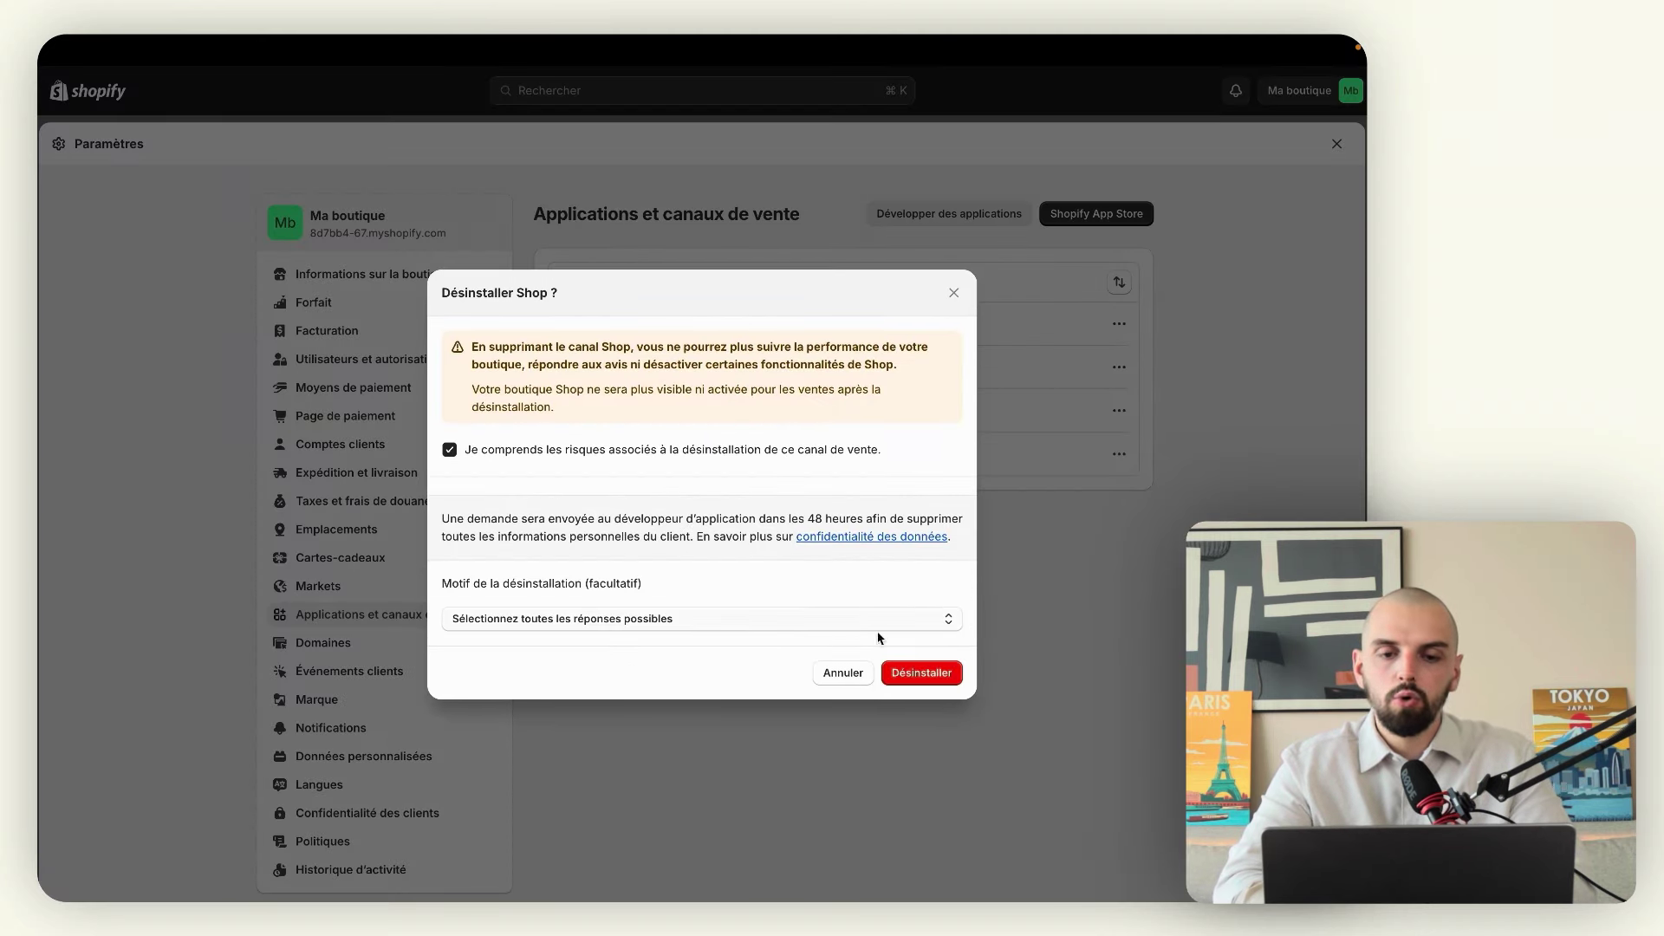
click(923, 677)
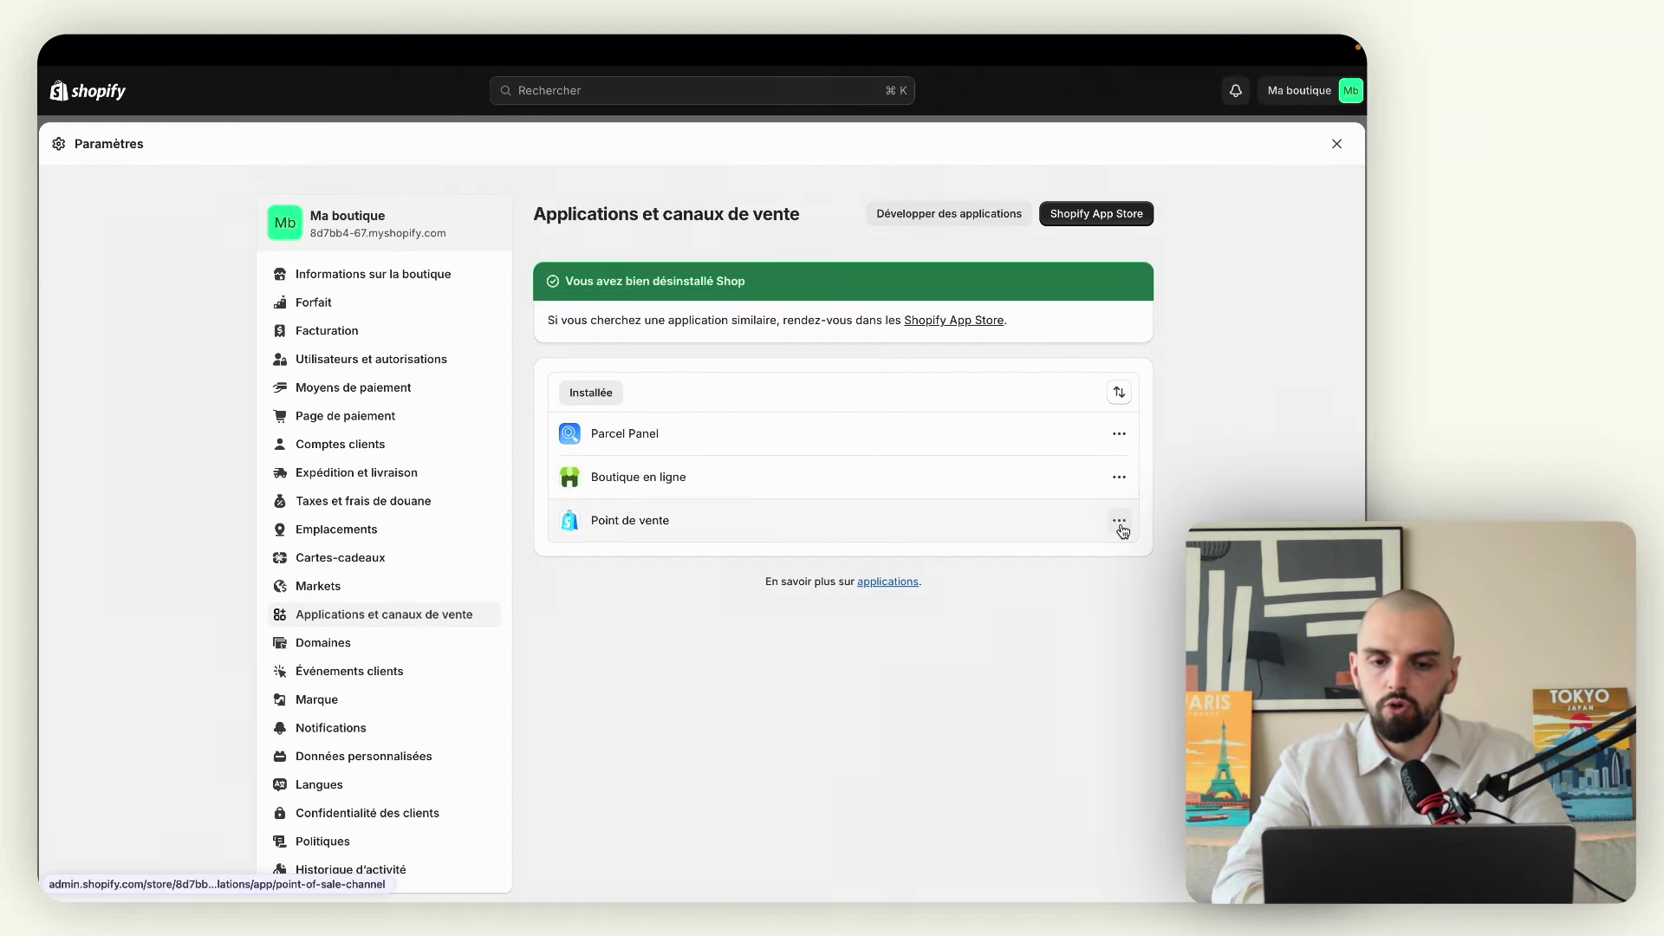
Uninstall the Point de vente channel, then go to Domaines settings
click(1119, 523)
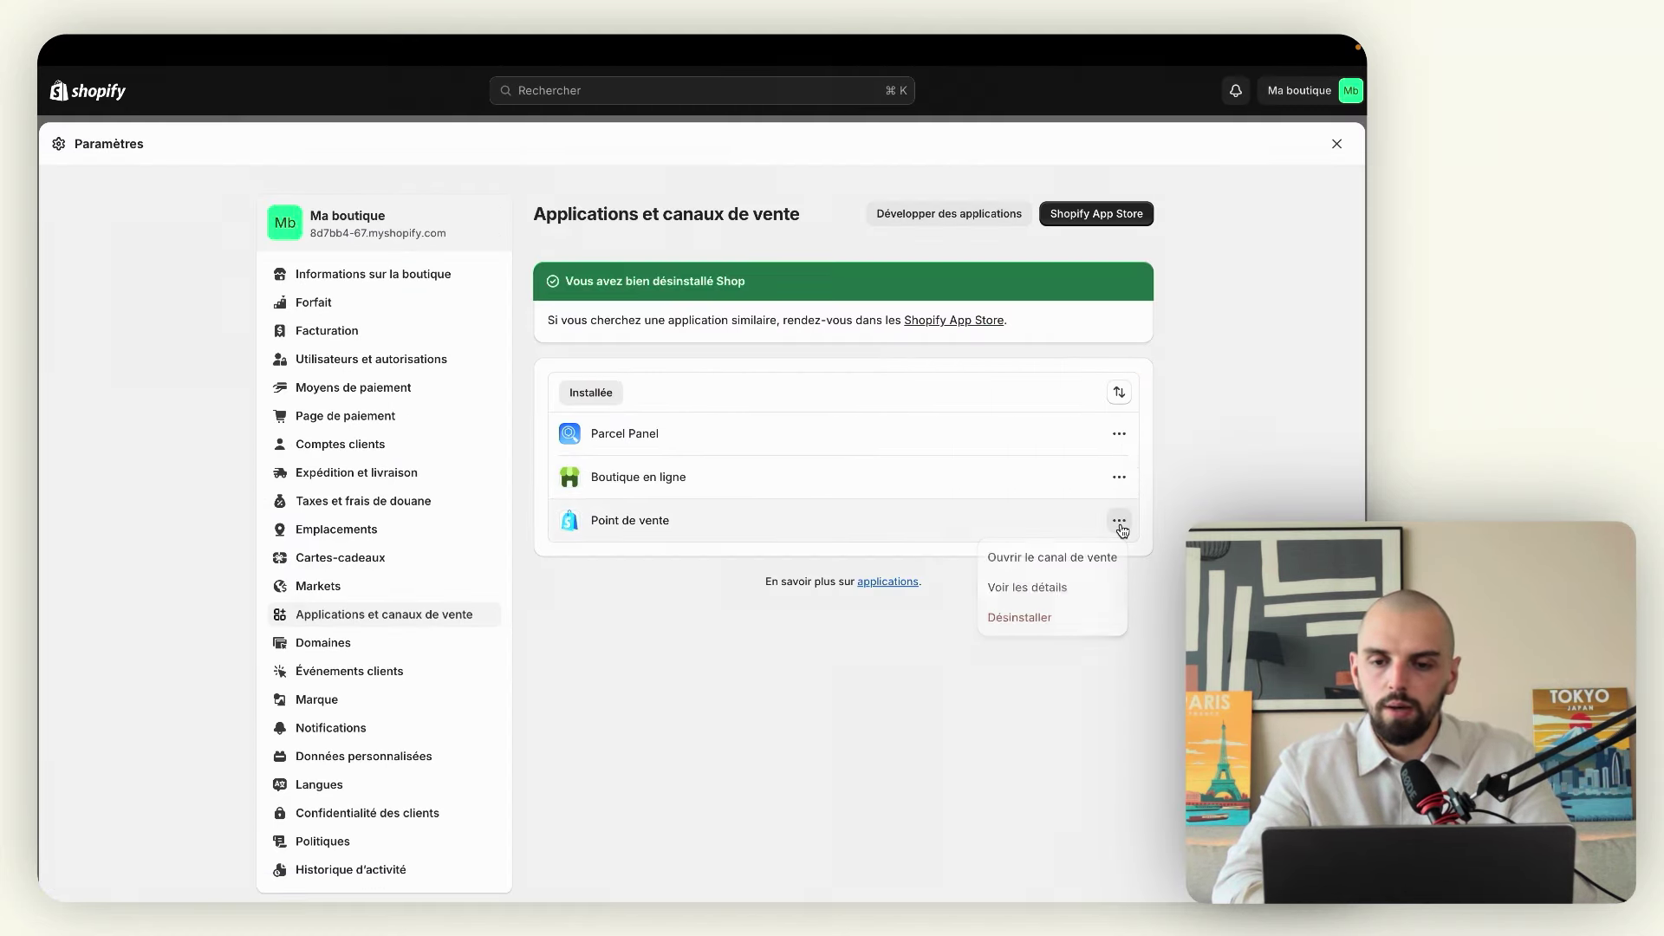
click(1031, 615)
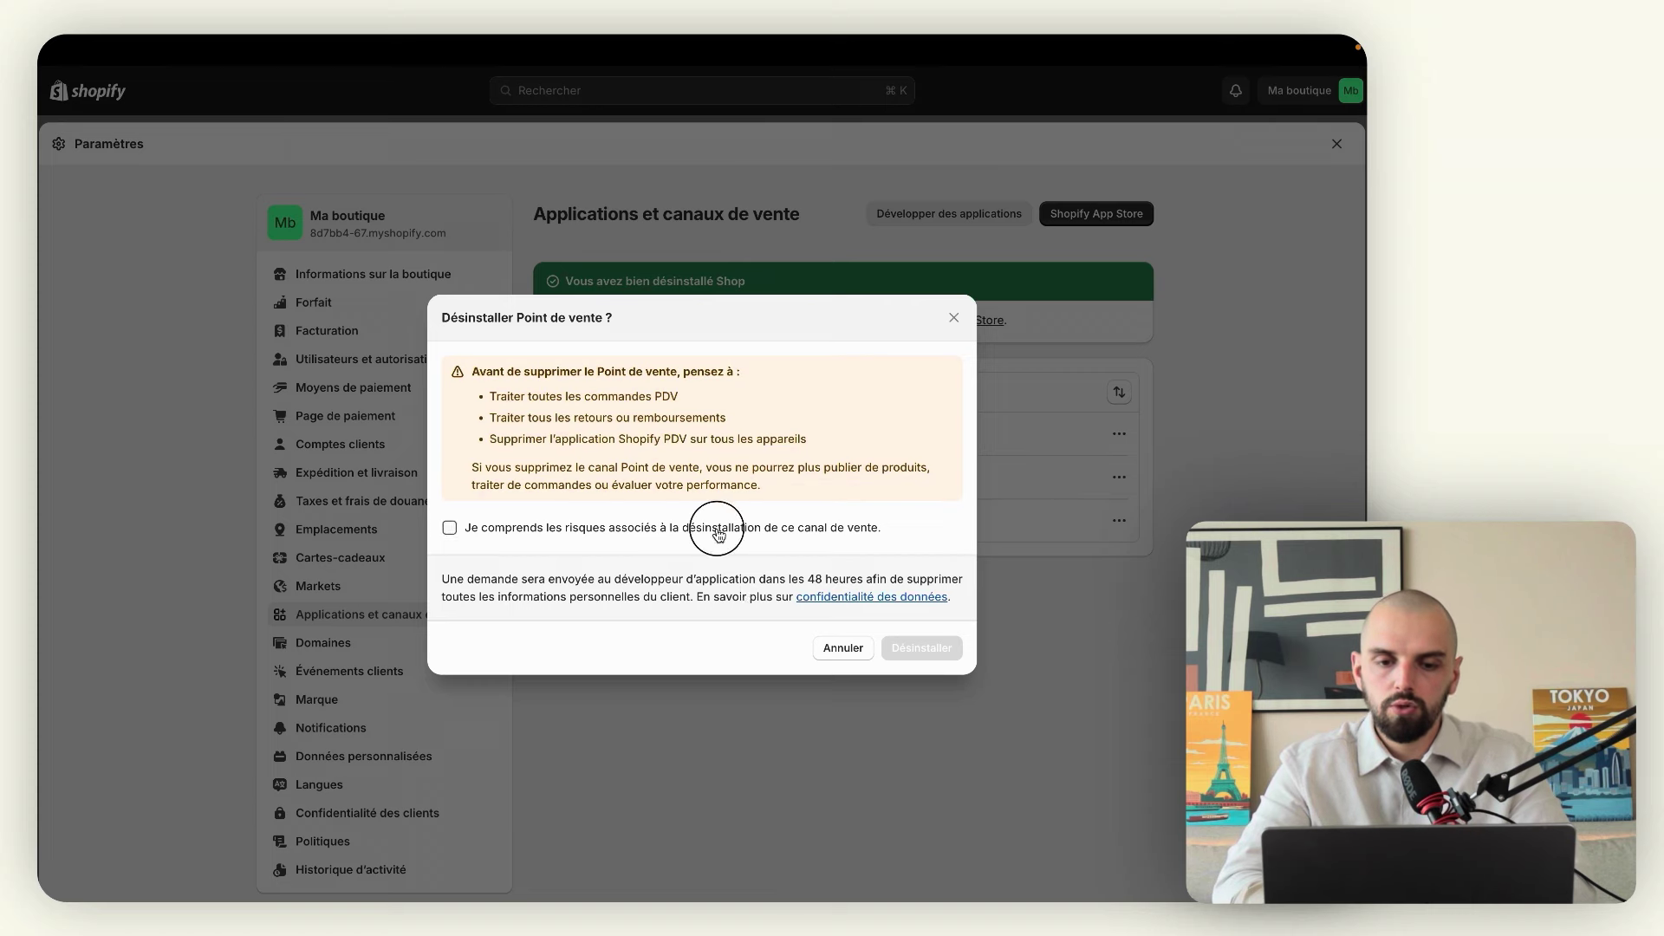
click(718, 530)
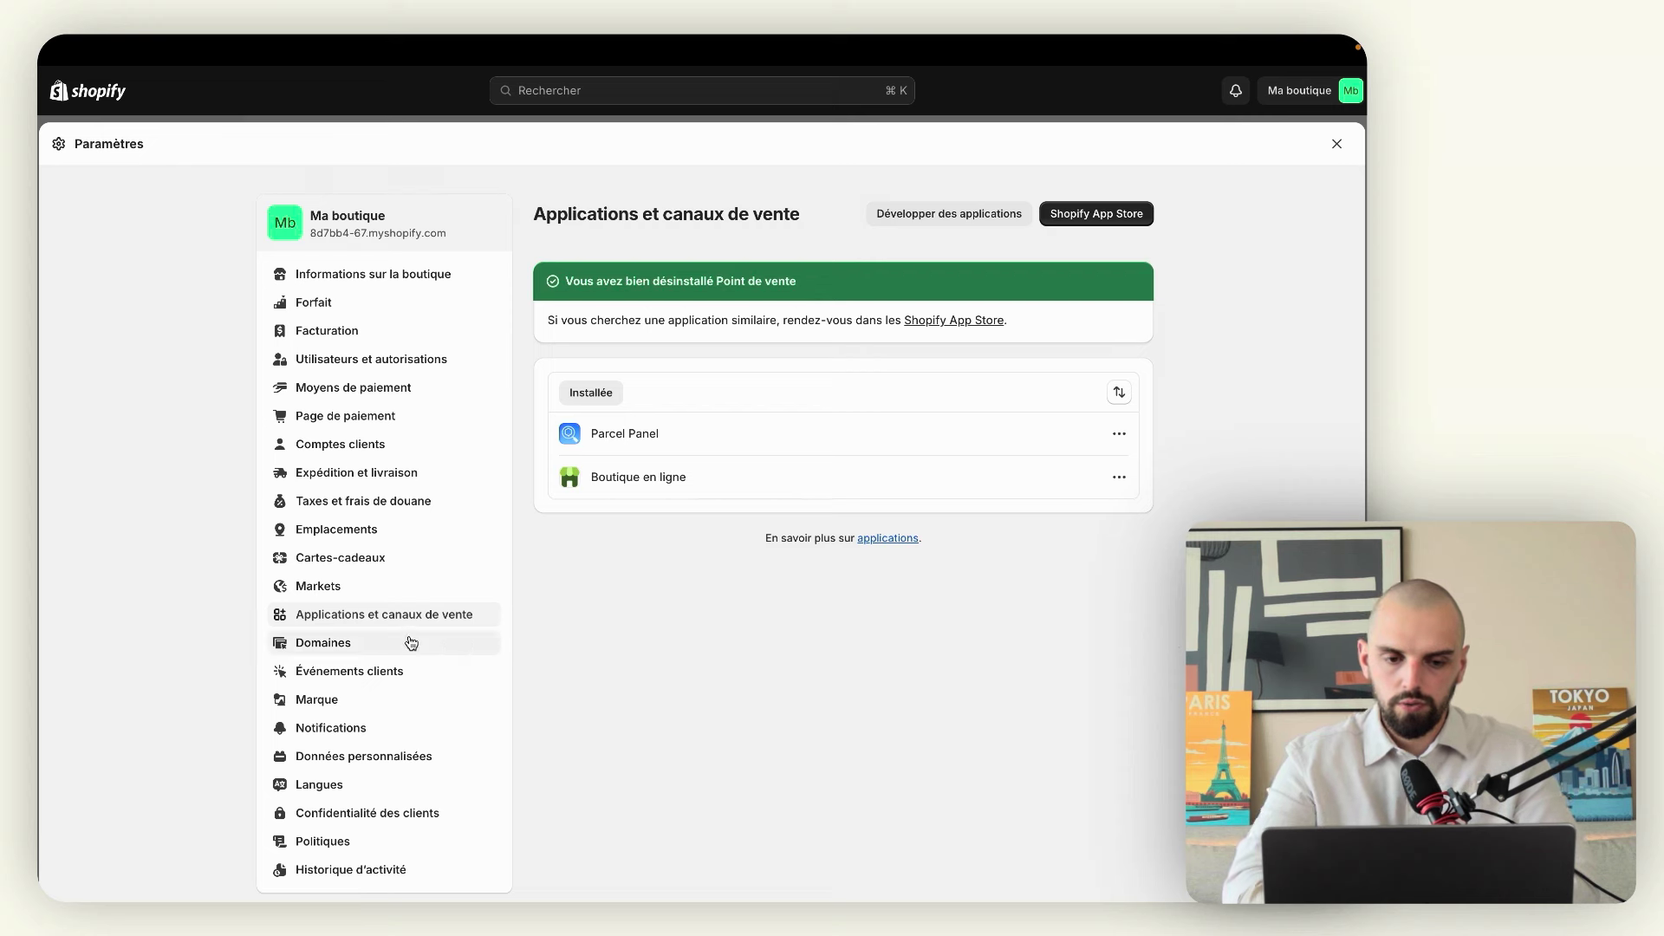
click(351, 641)
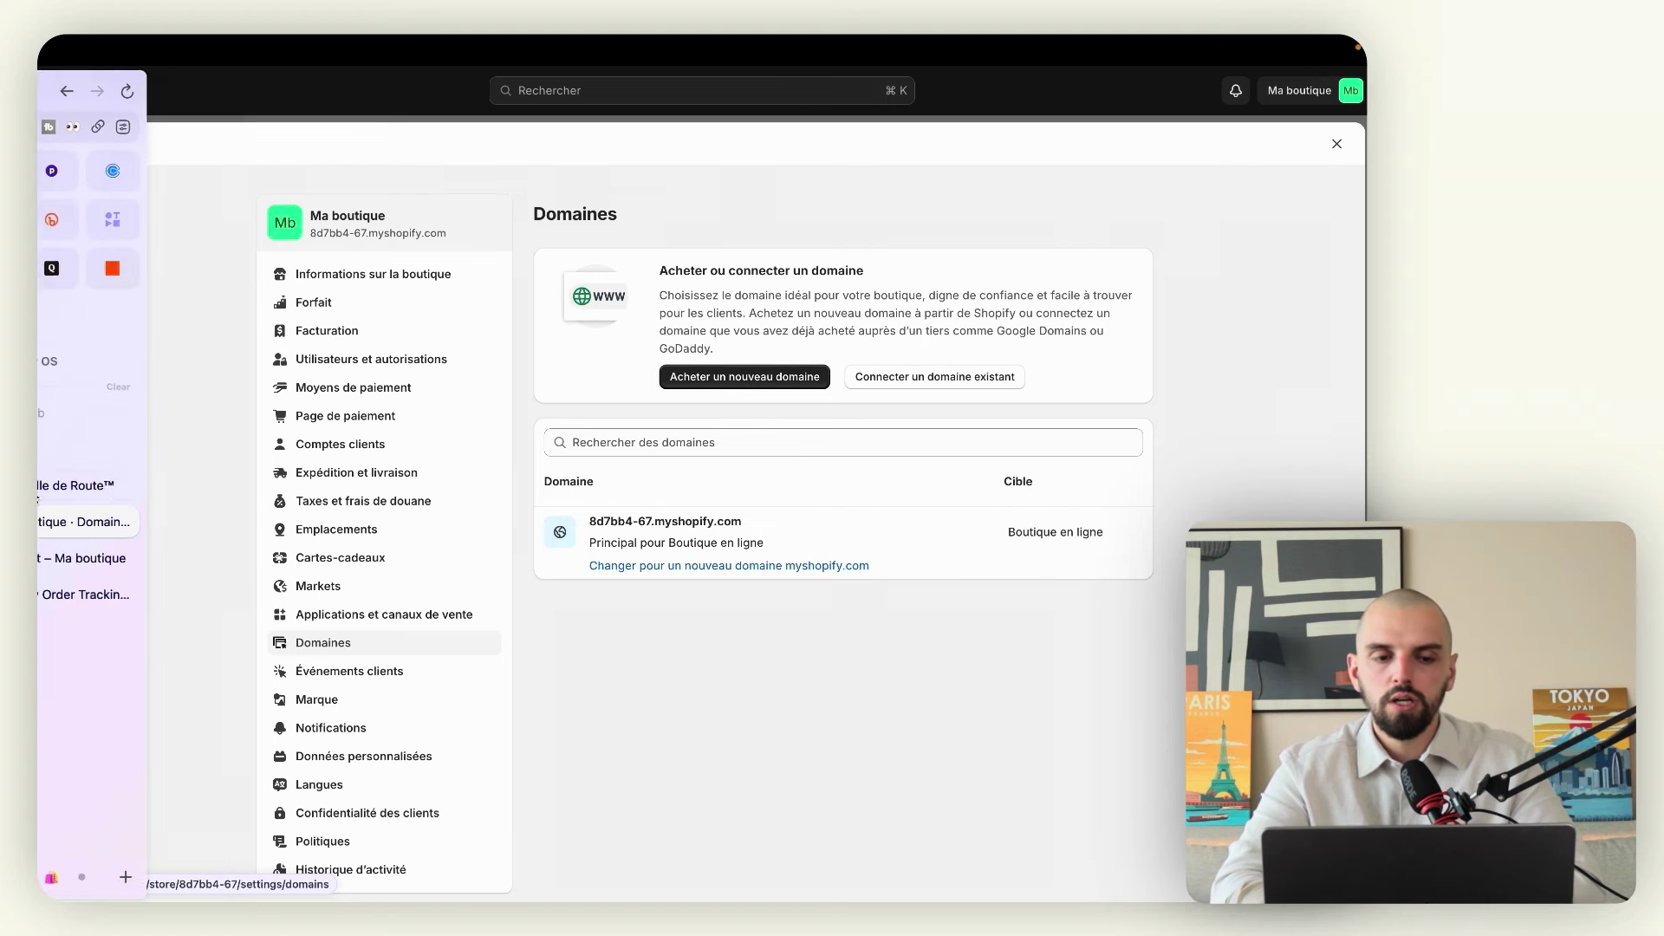
click(130, 558)
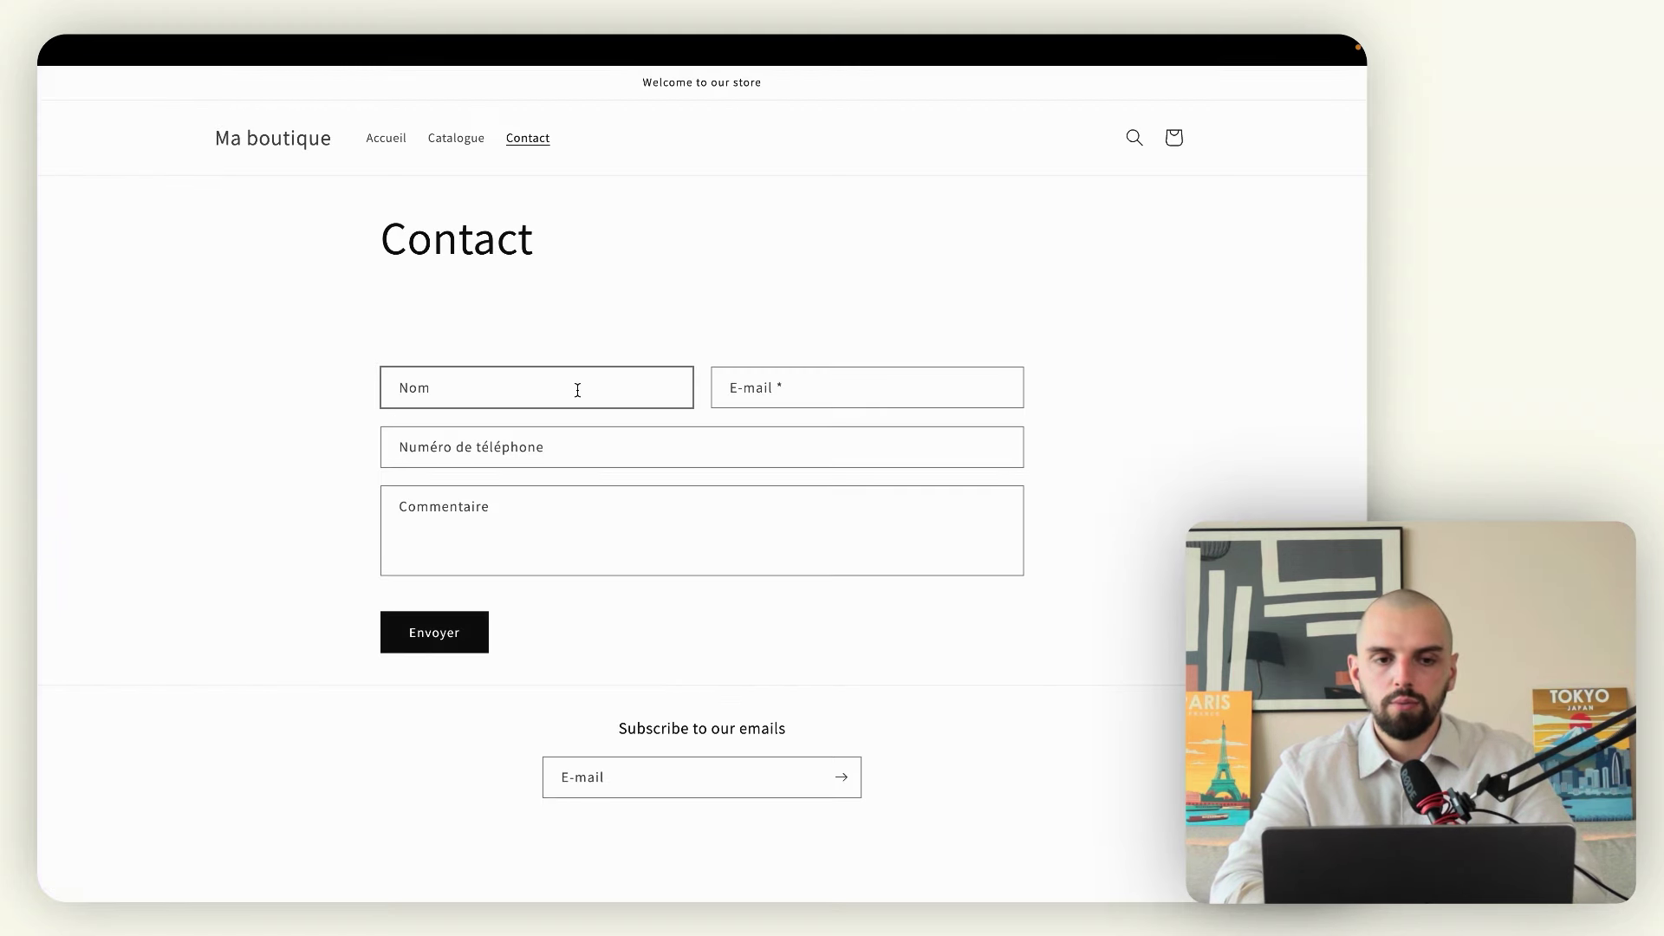
click(80, 127)
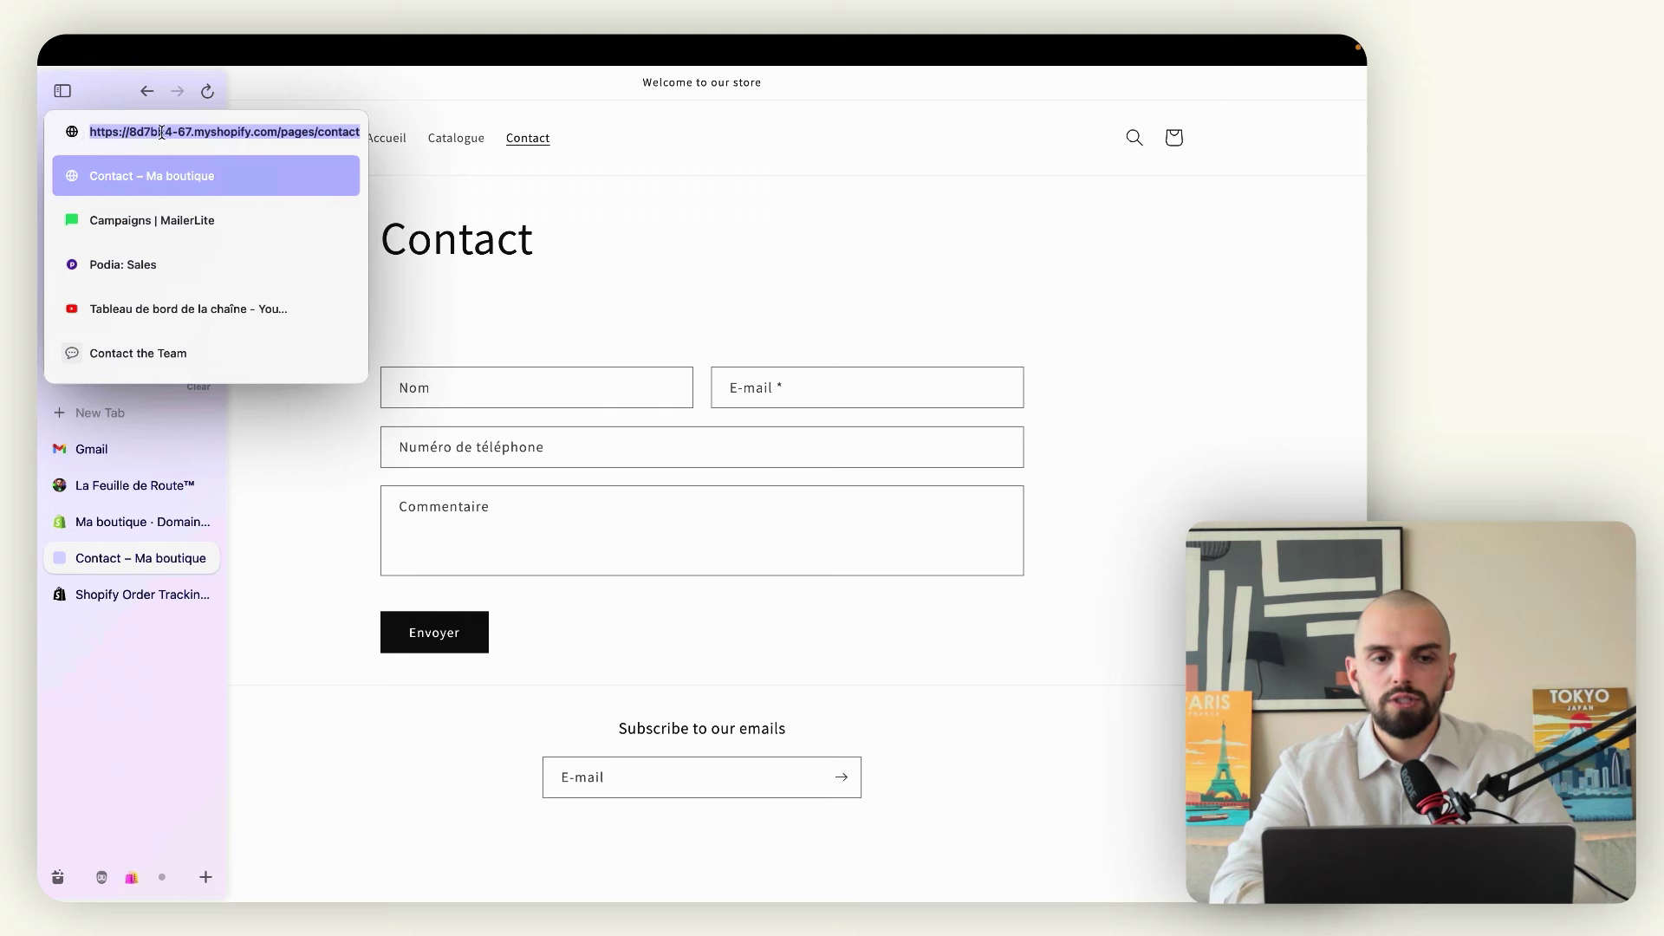
click(122, 131)
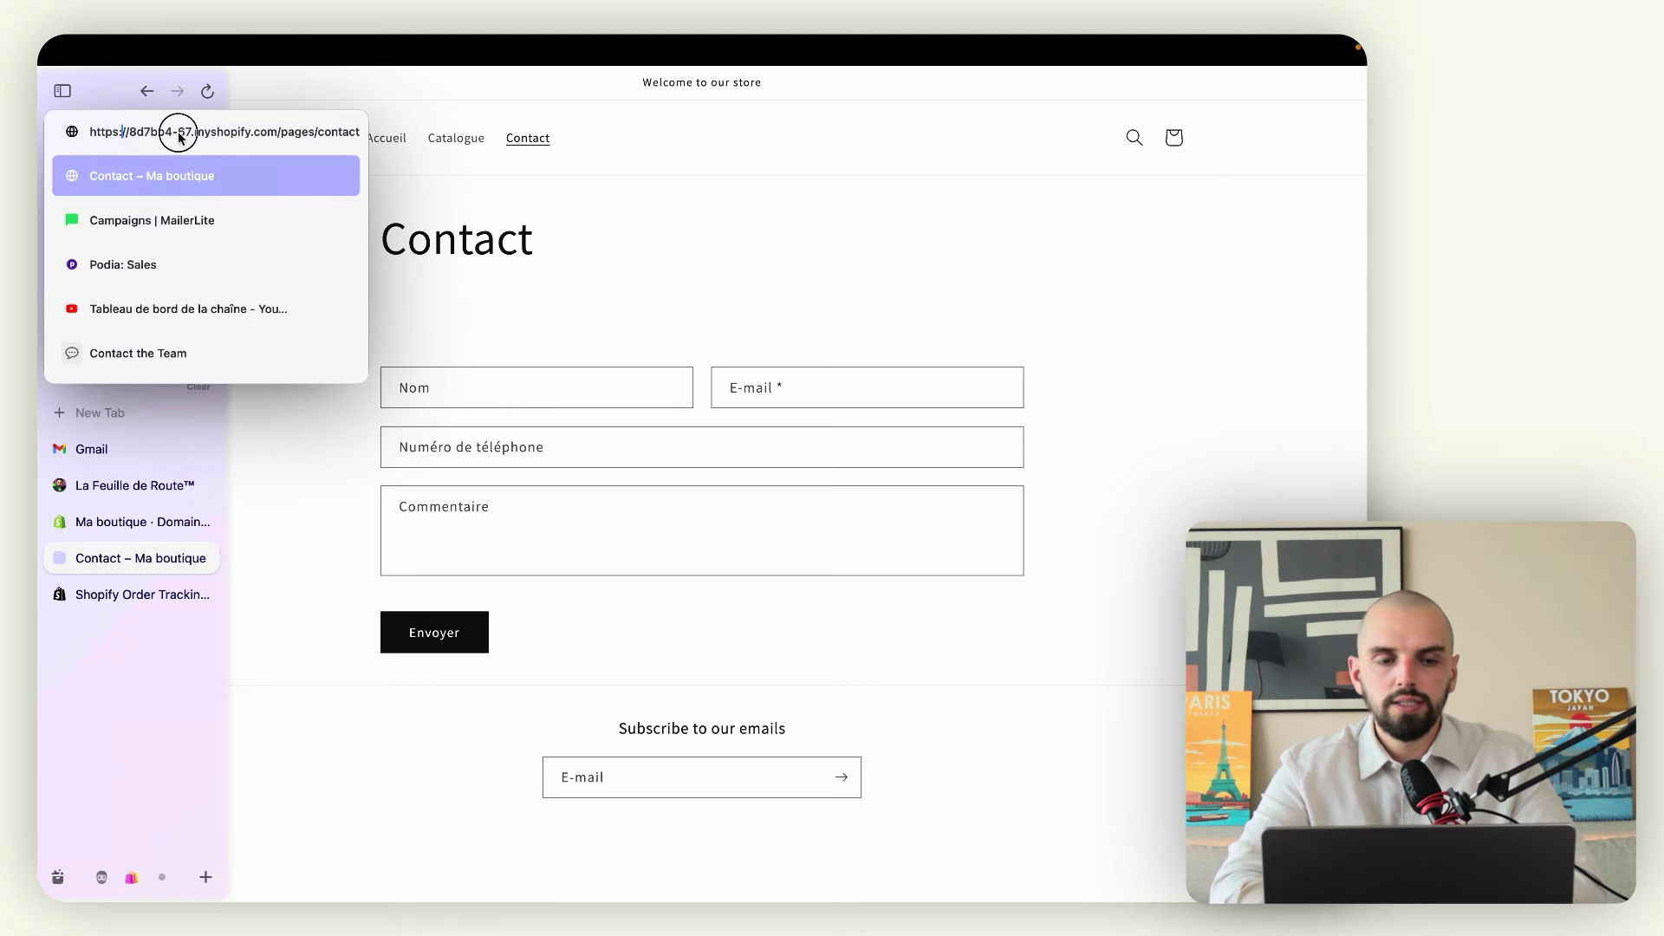
click(540, 165)
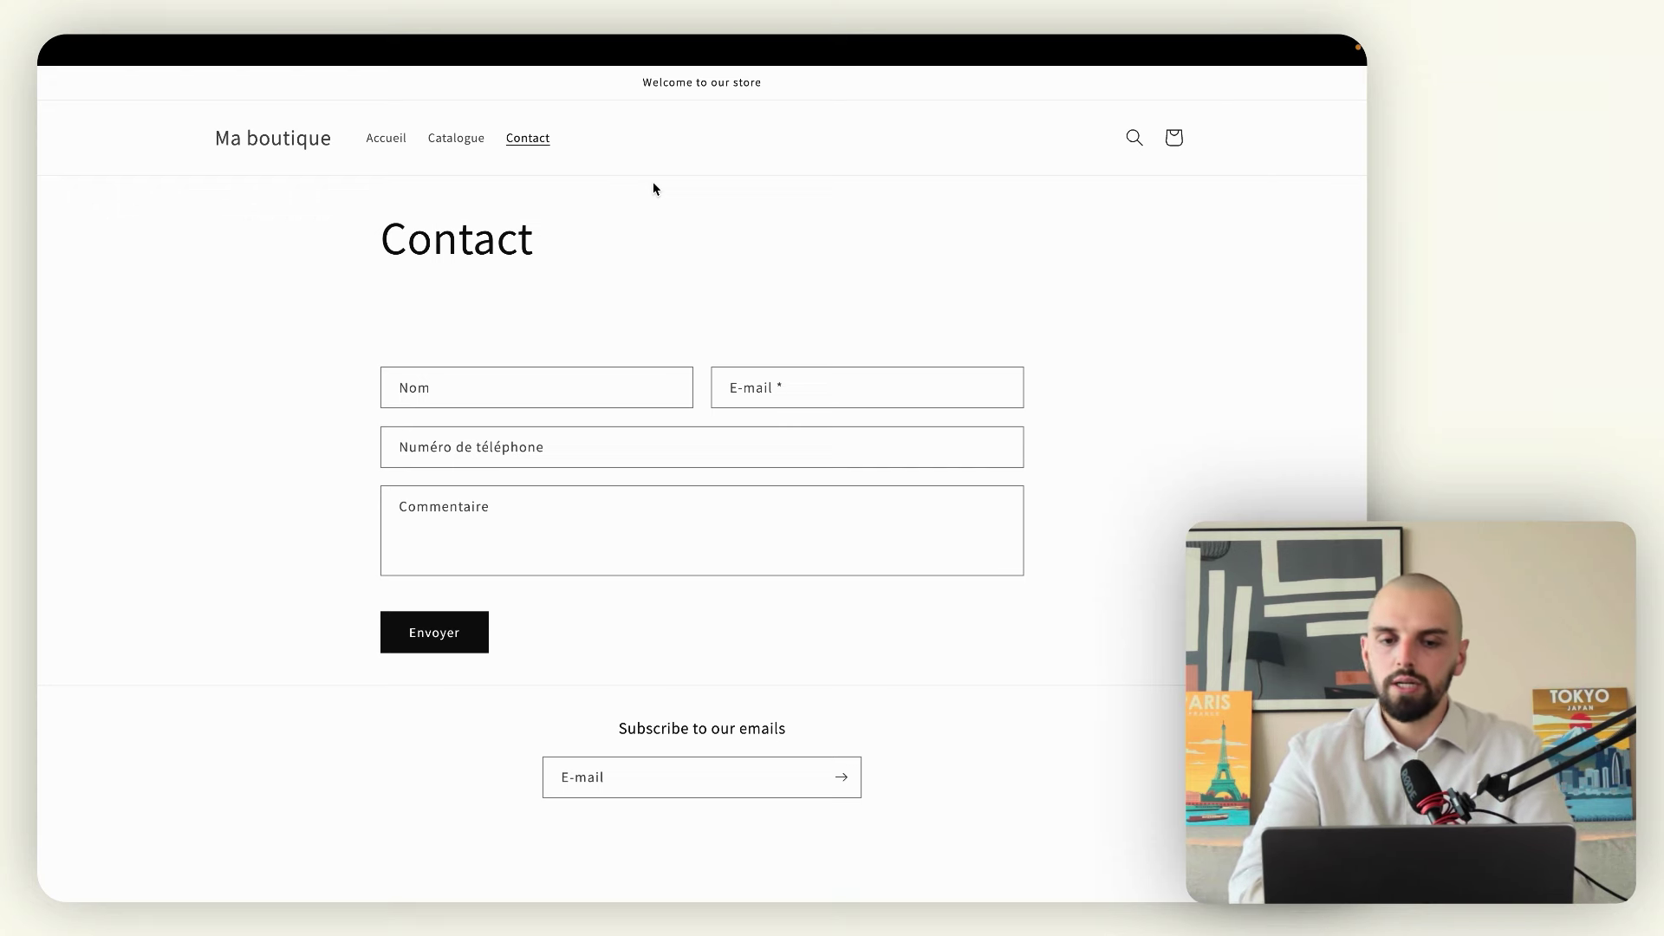
mouse_move(44, 554)
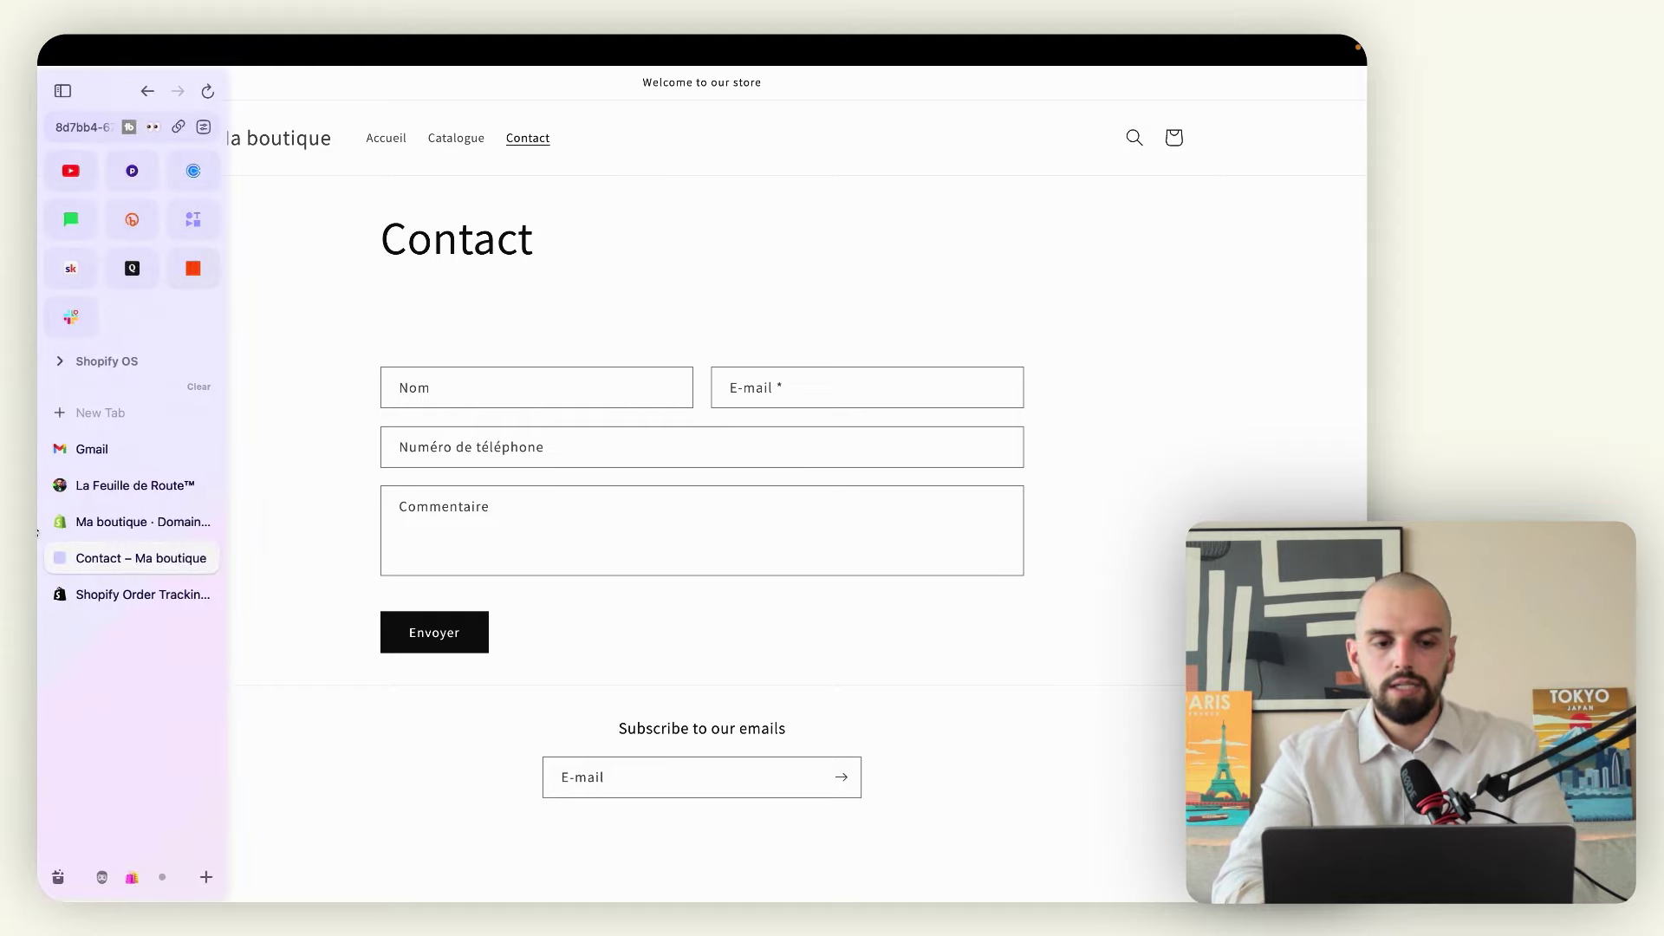
click(121, 520)
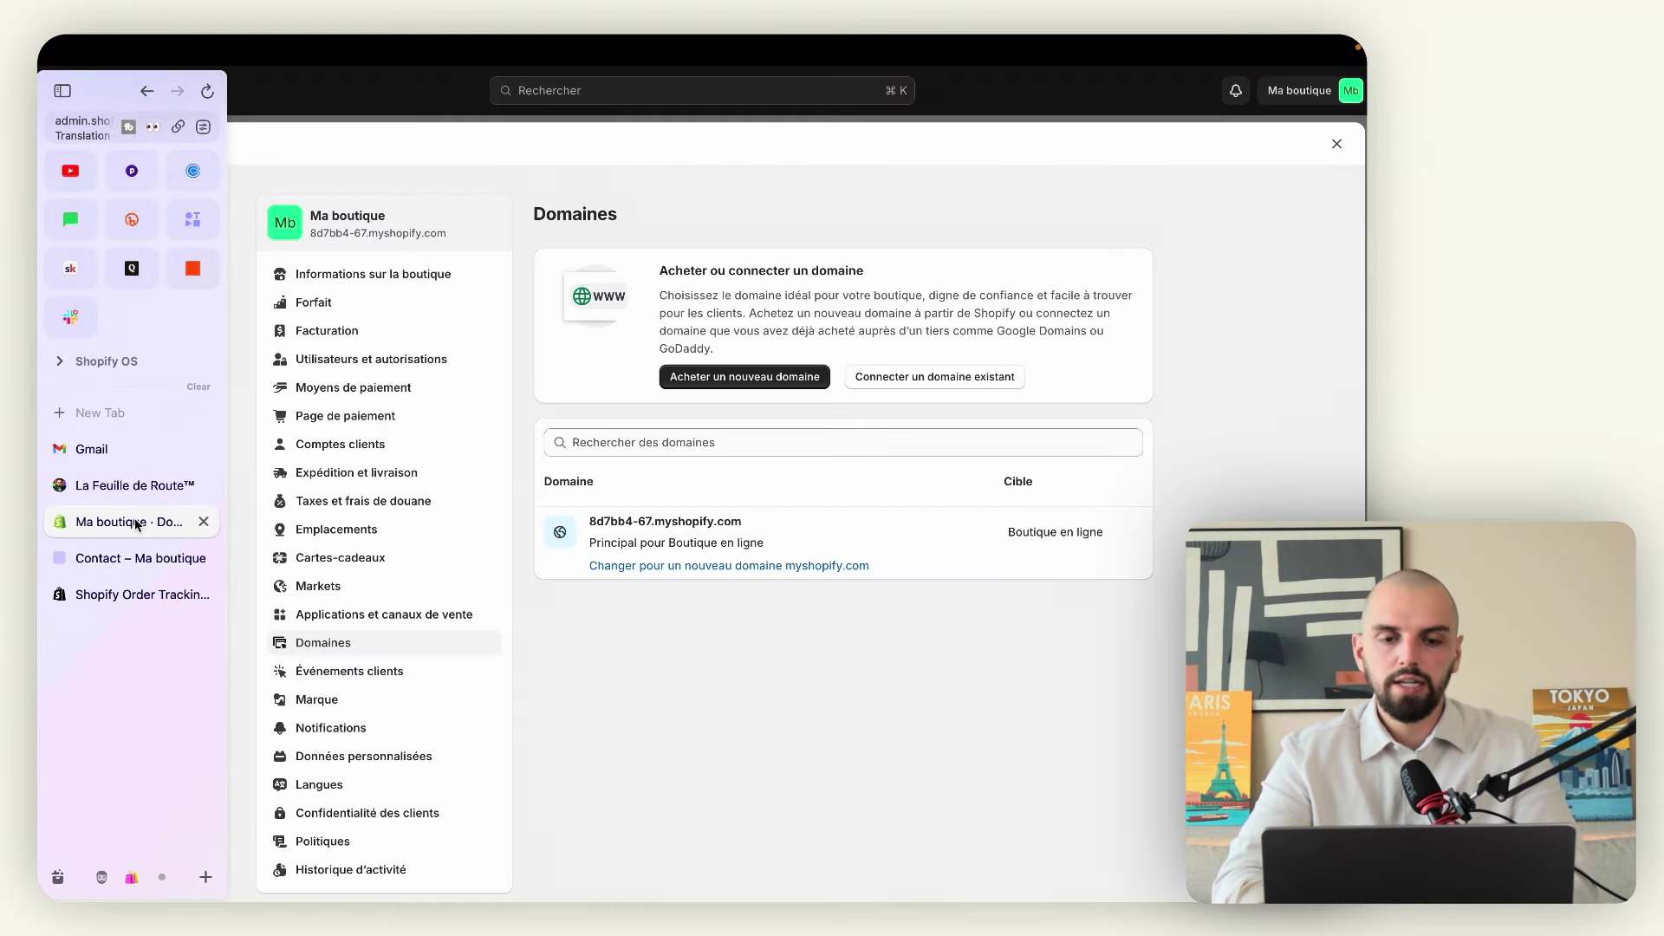
Search for mayfairtest.com, revise it to mayfair-jus.com, and start buying it at 15 USD/year
click(792, 380)
click(657, 315)
text(m)
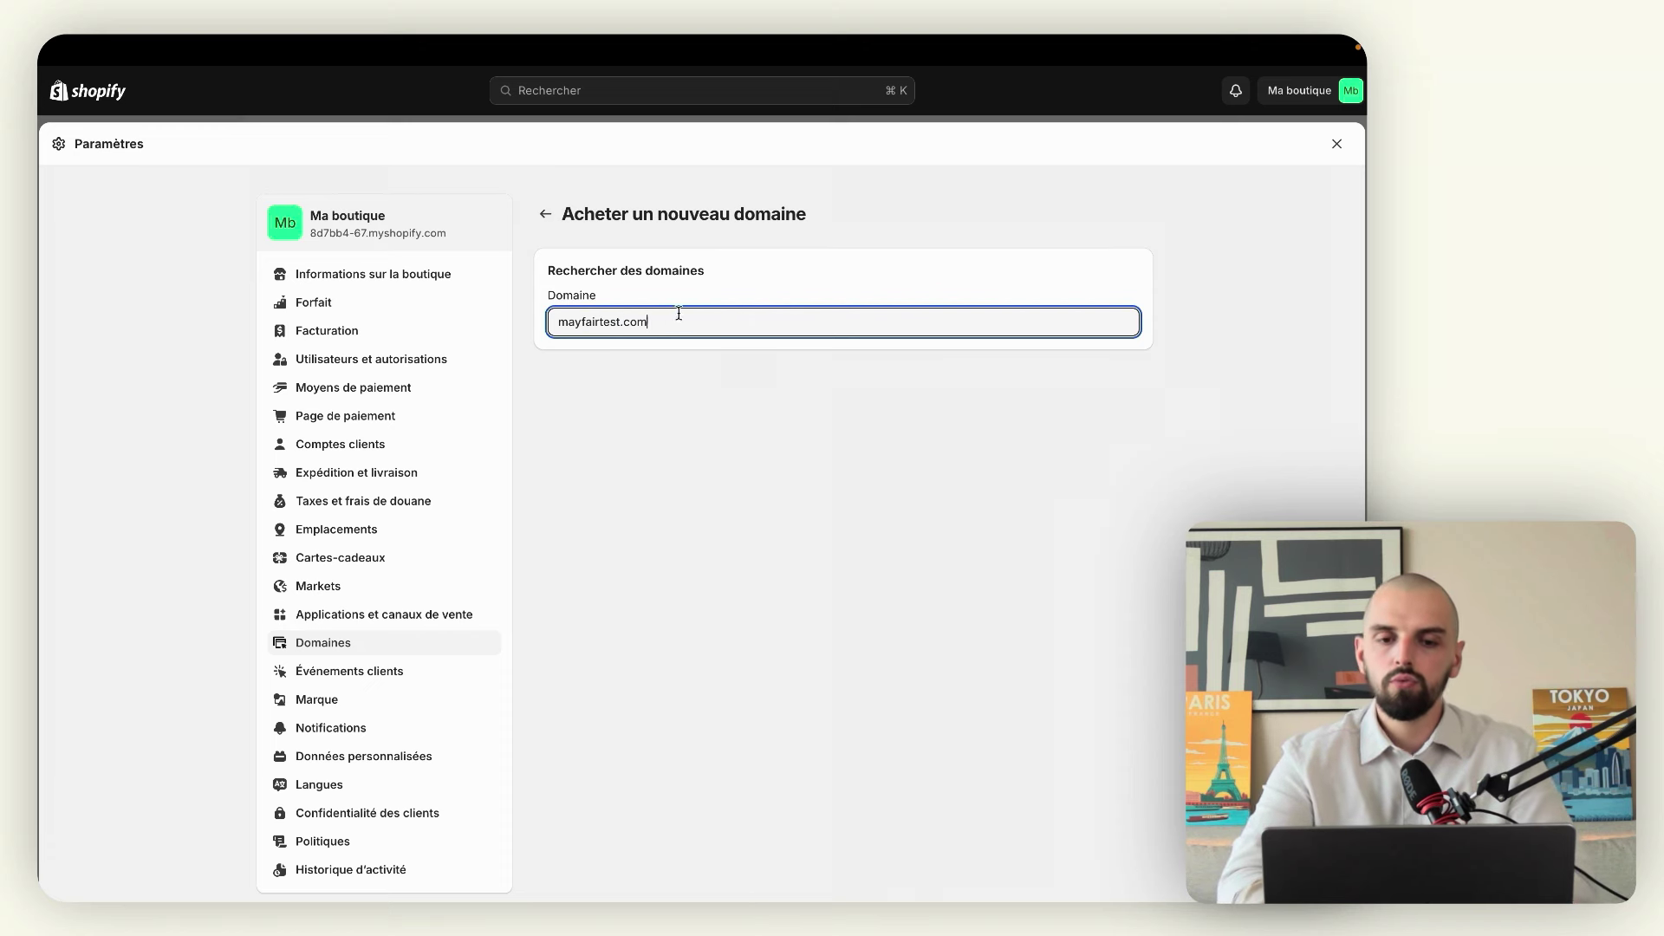
text(ayfairtest.com)
key(Return)
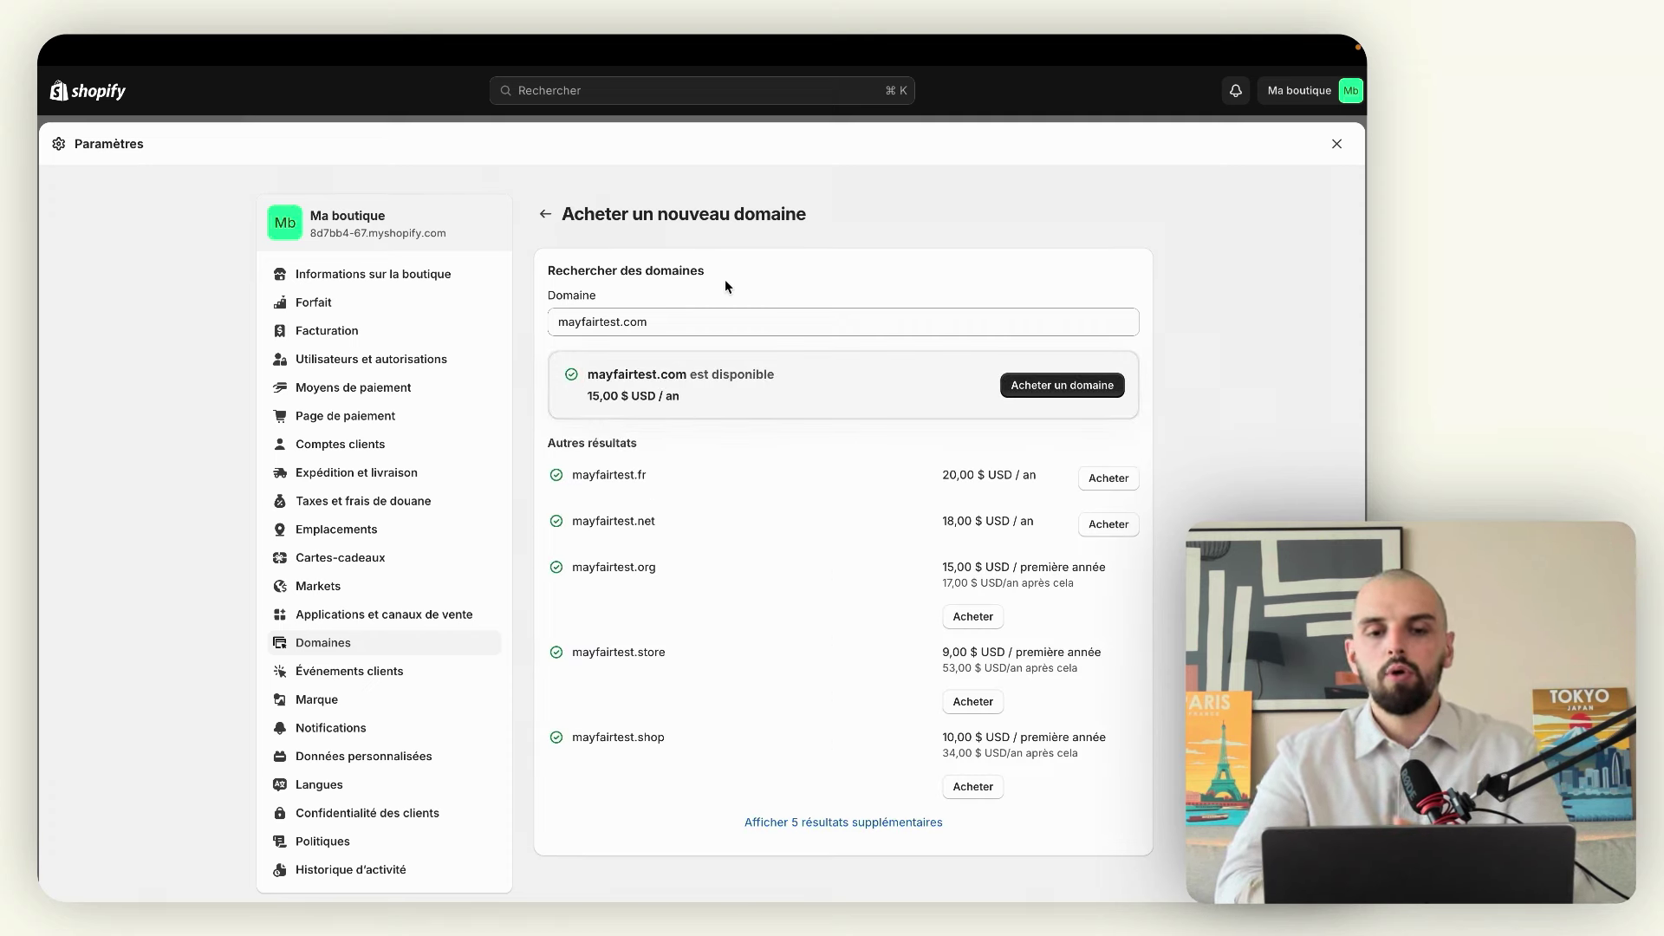
click(605, 322)
drag(605, 323, 600, 324)
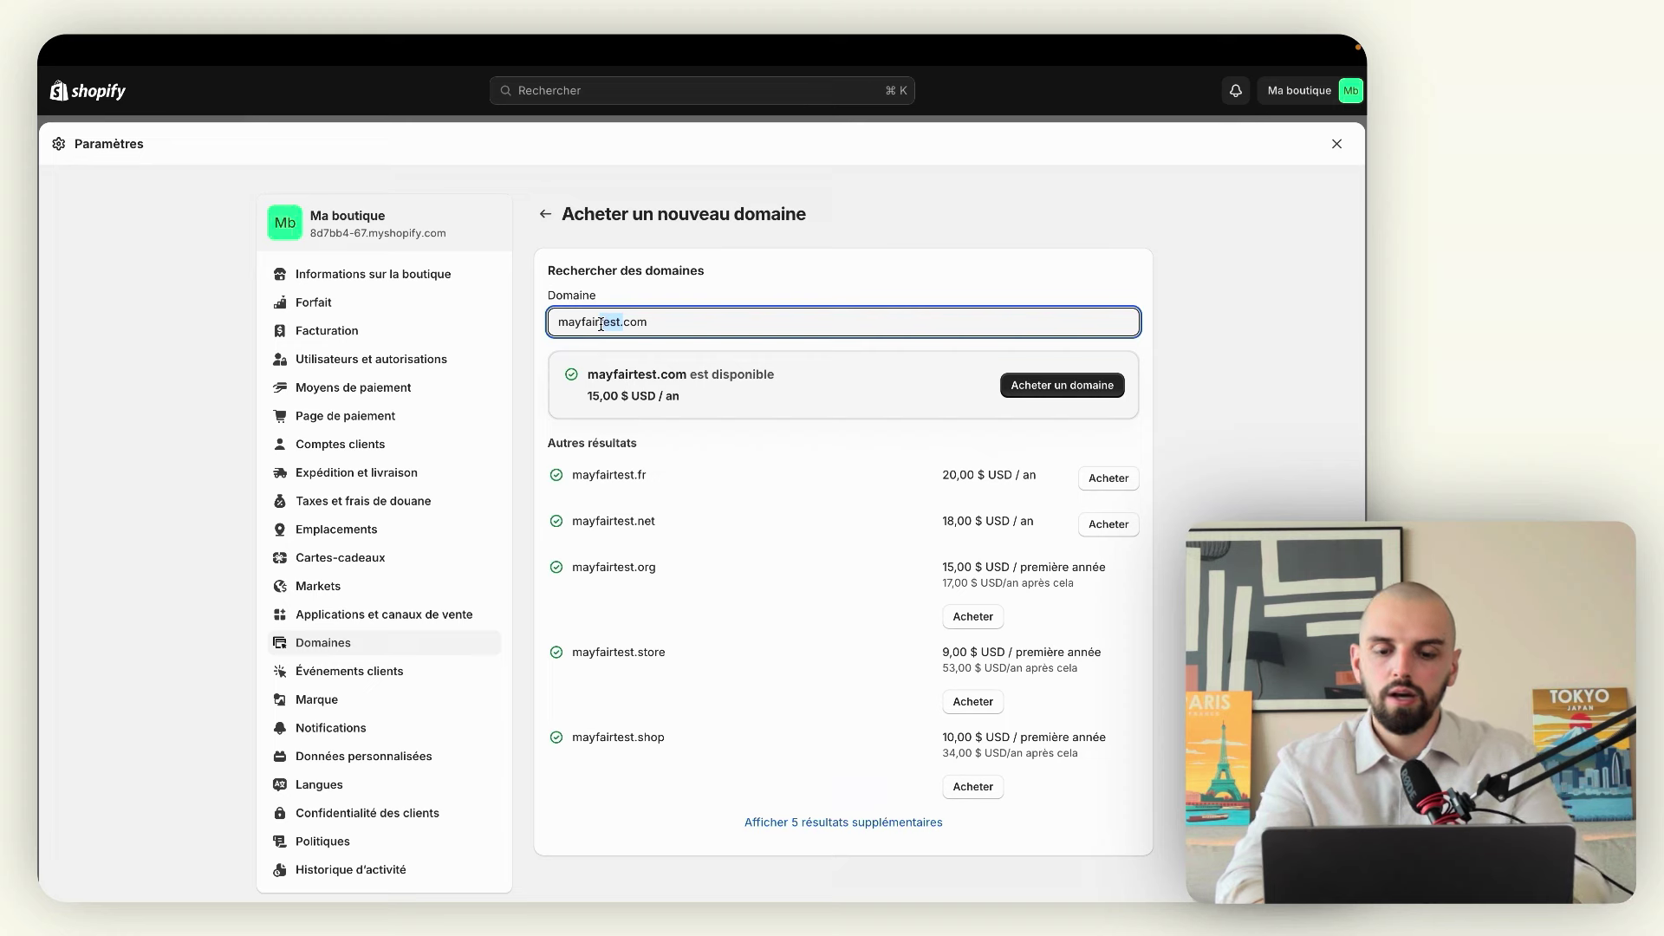
text(-ju)
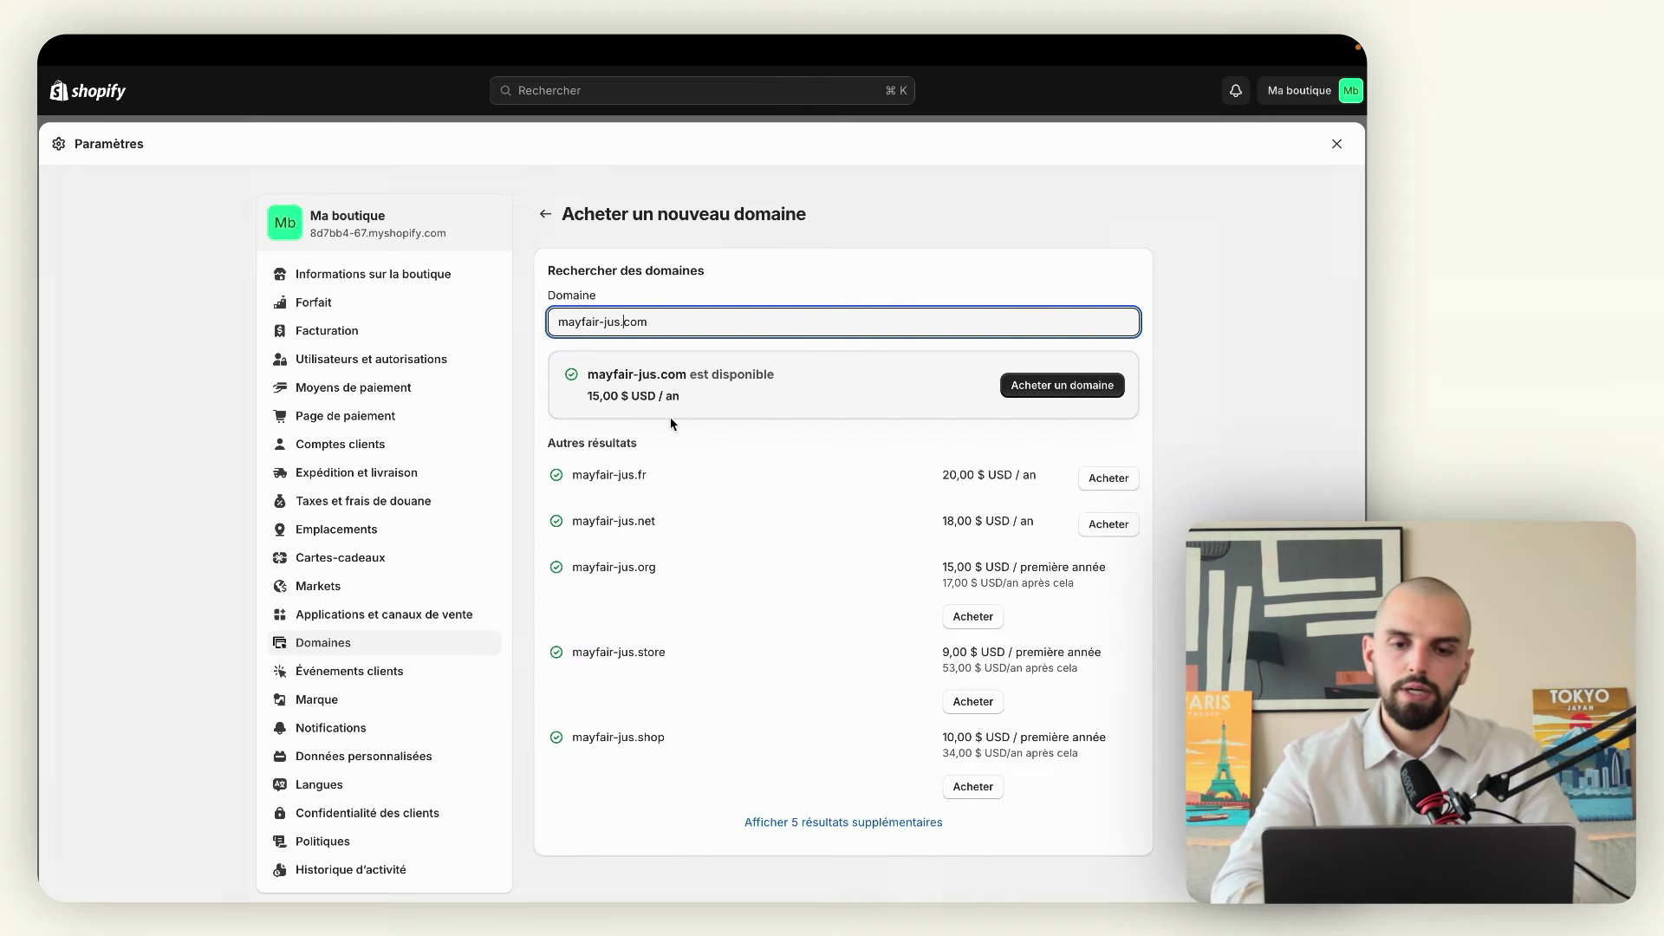
click(1063, 390)
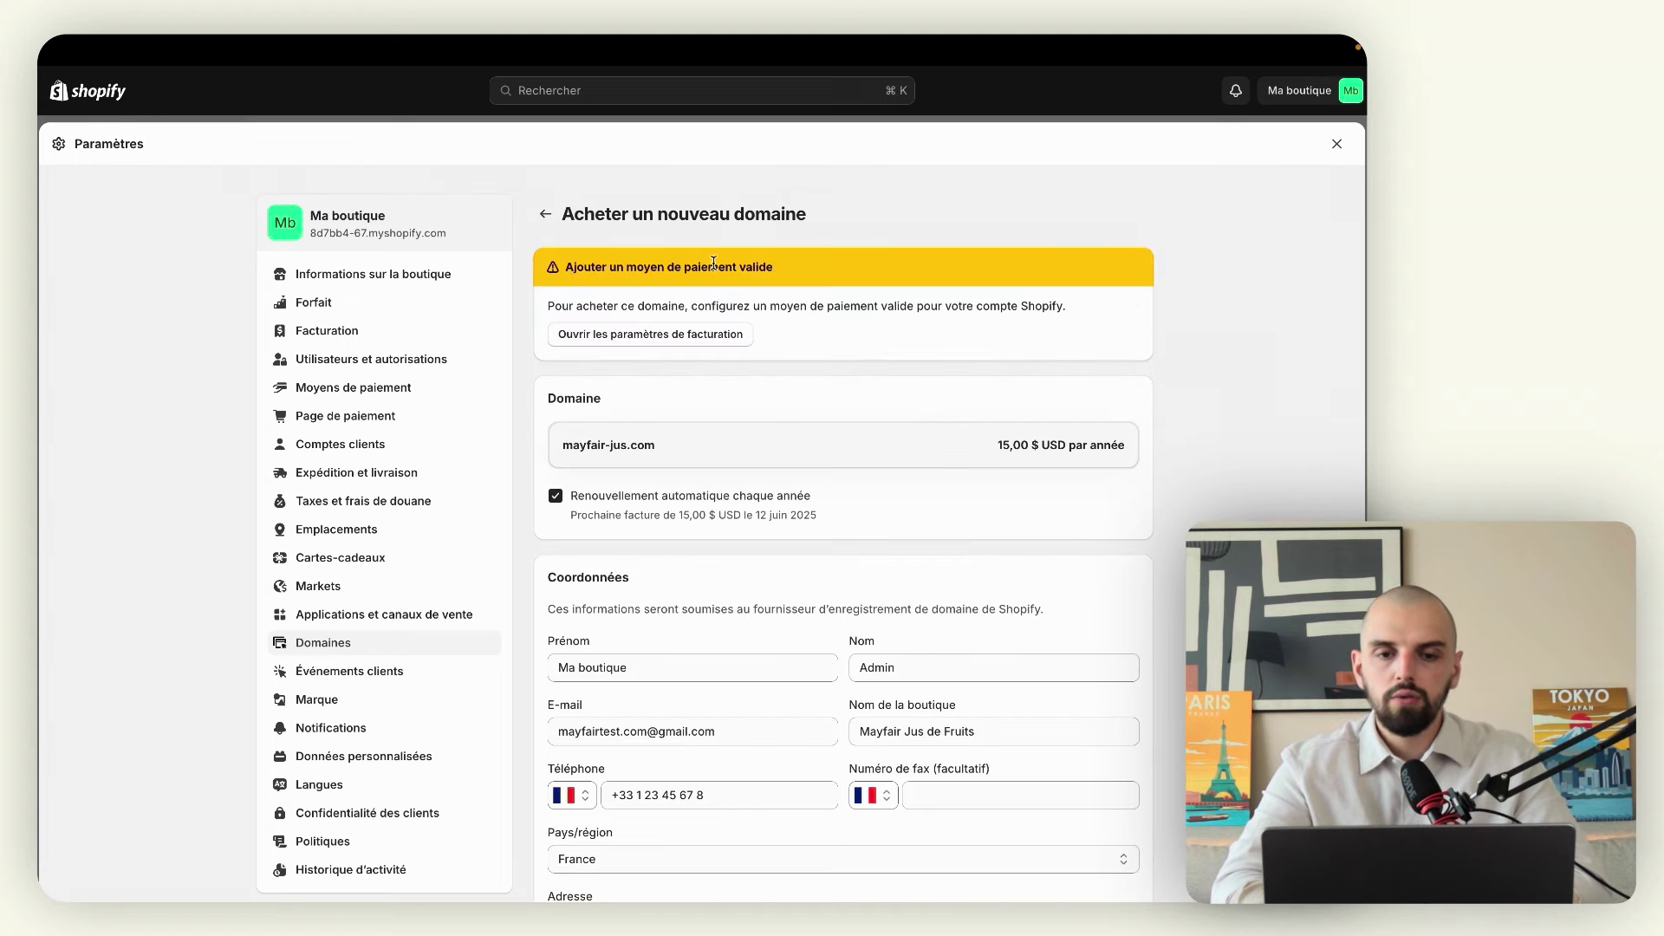
Add a Visa card as the billing payment method, then return to Domaines
click(639, 336)
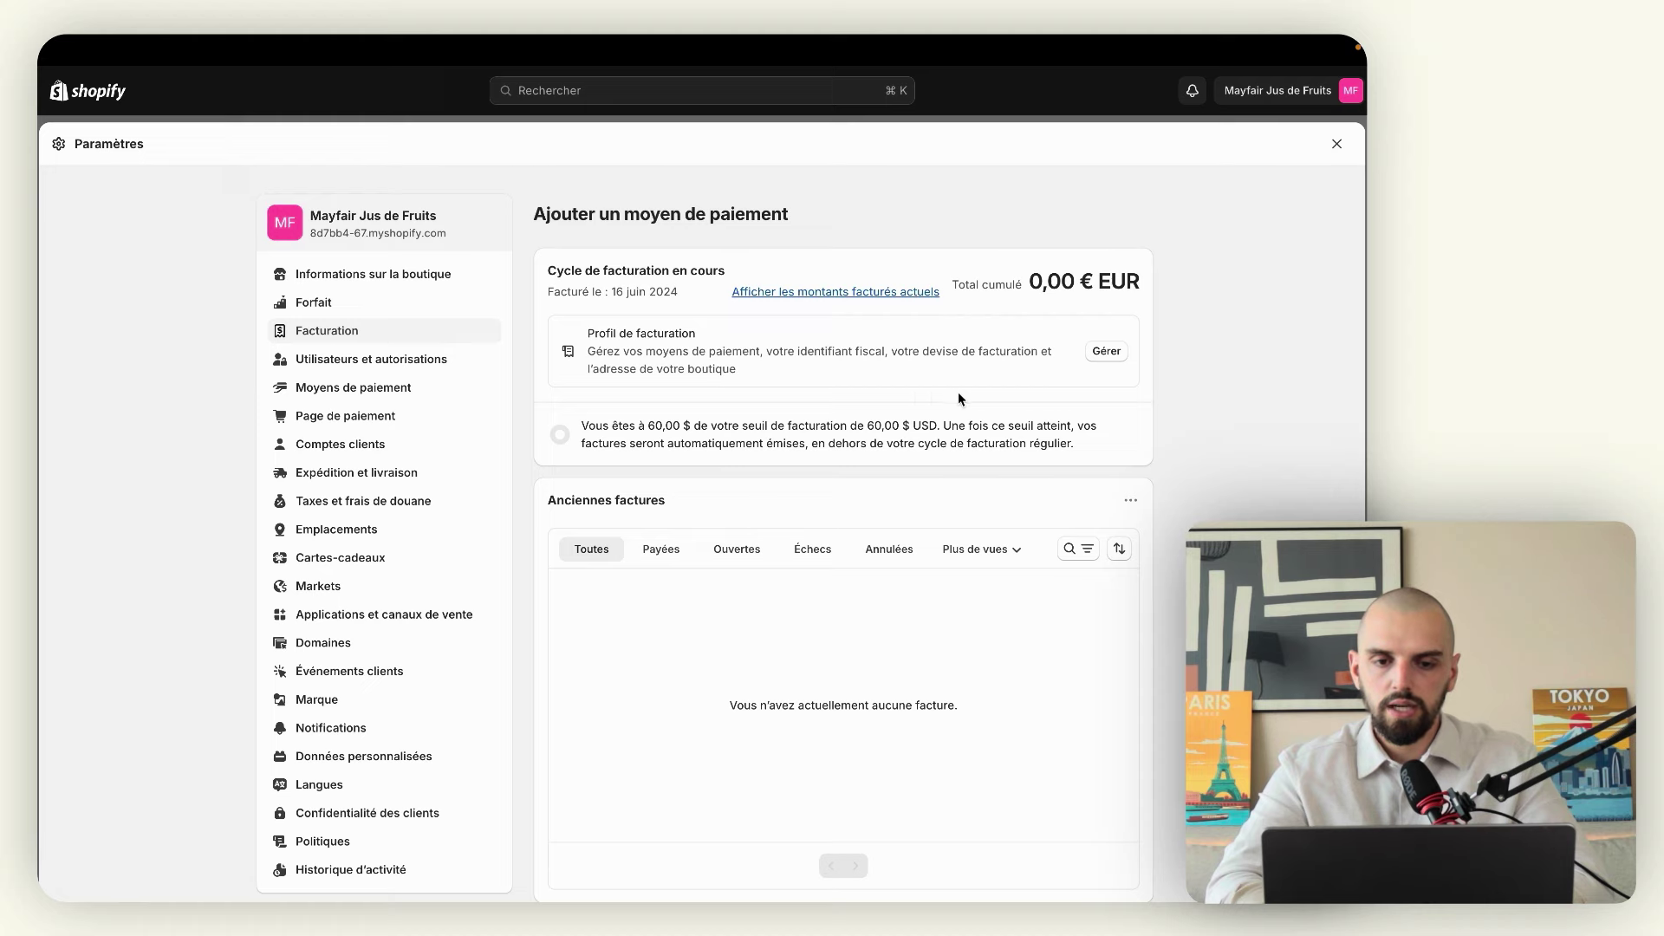
scroll(959, 392, down, 5)
scroll(959, 392, up, 5)
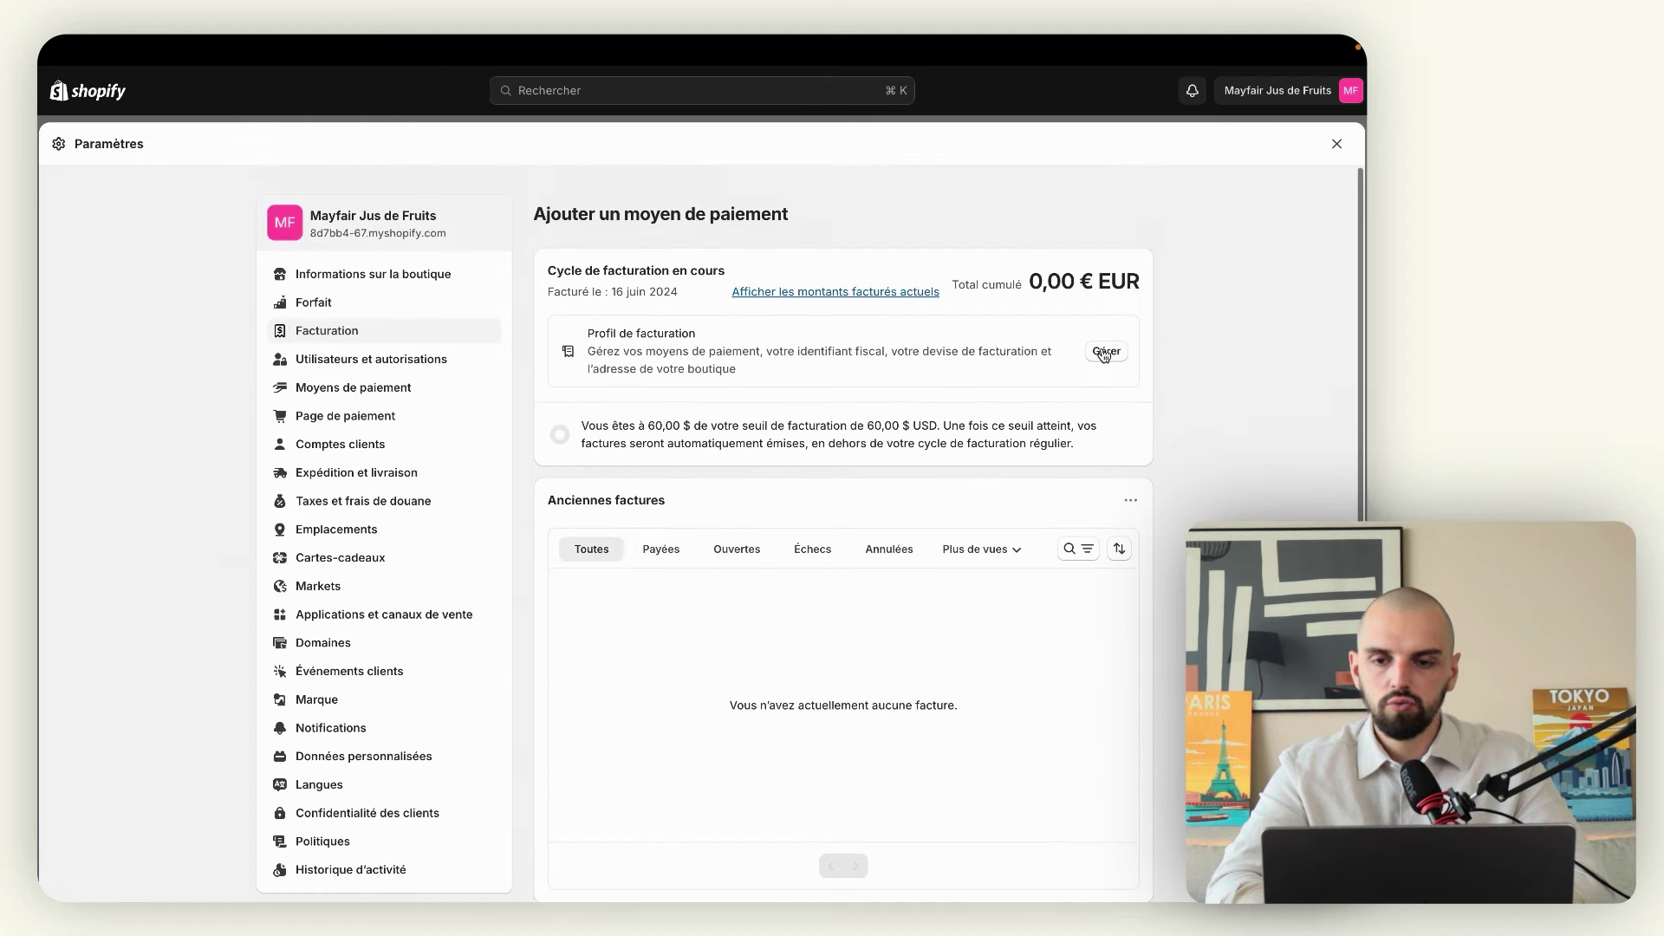
click(1106, 351)
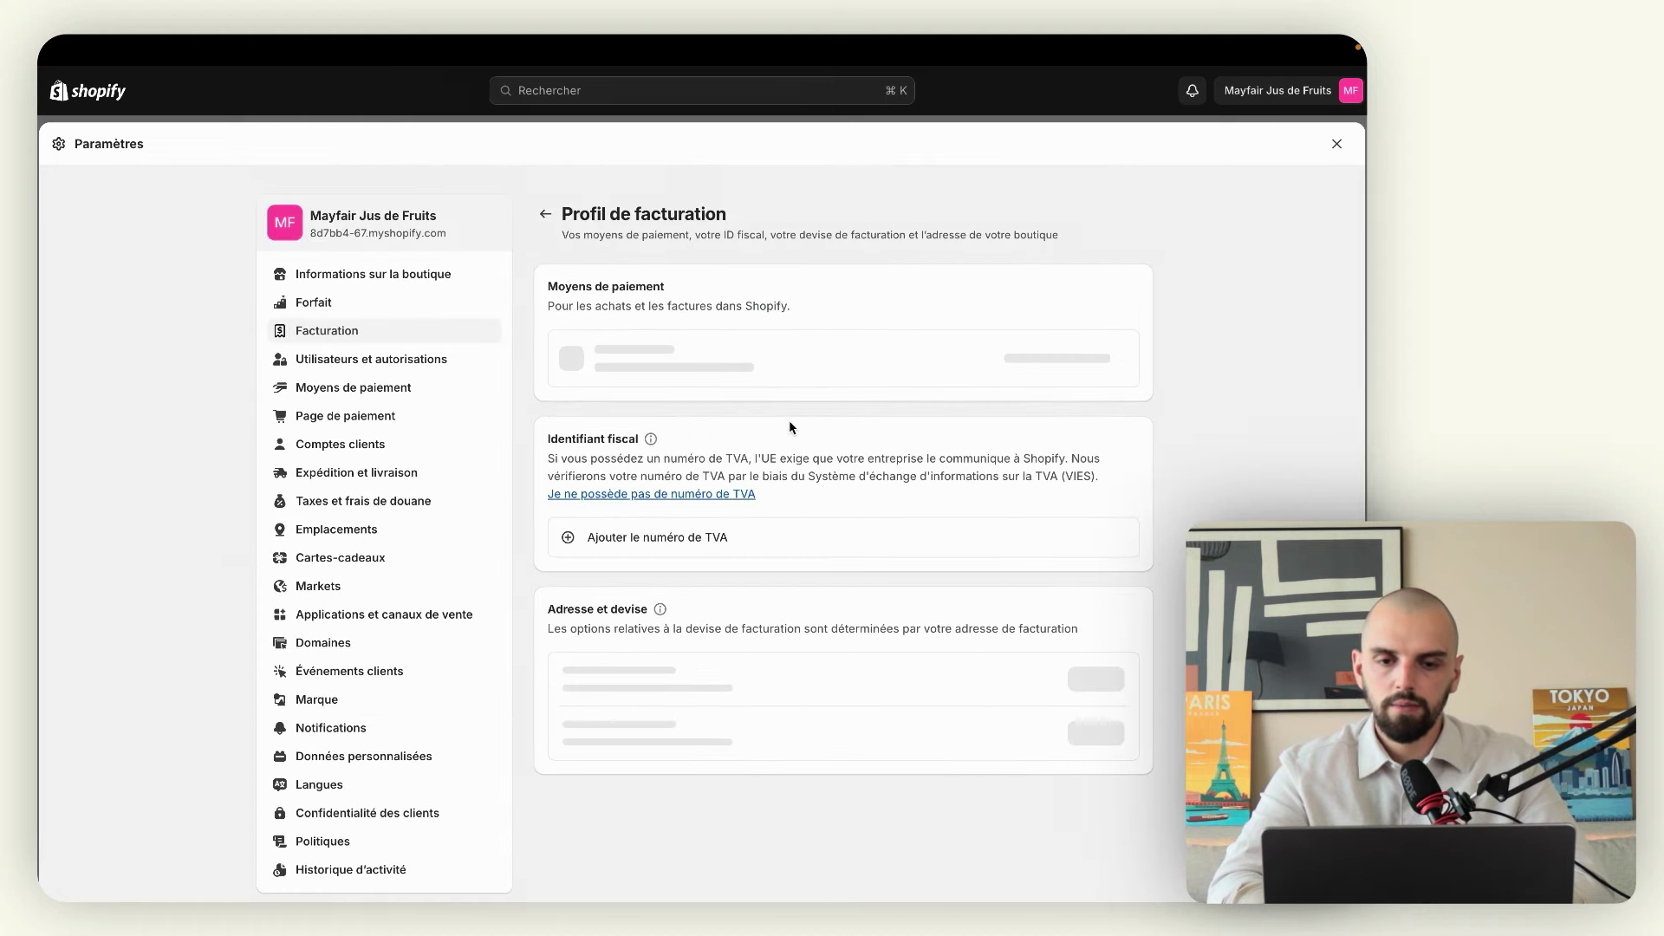
click(684, 360)
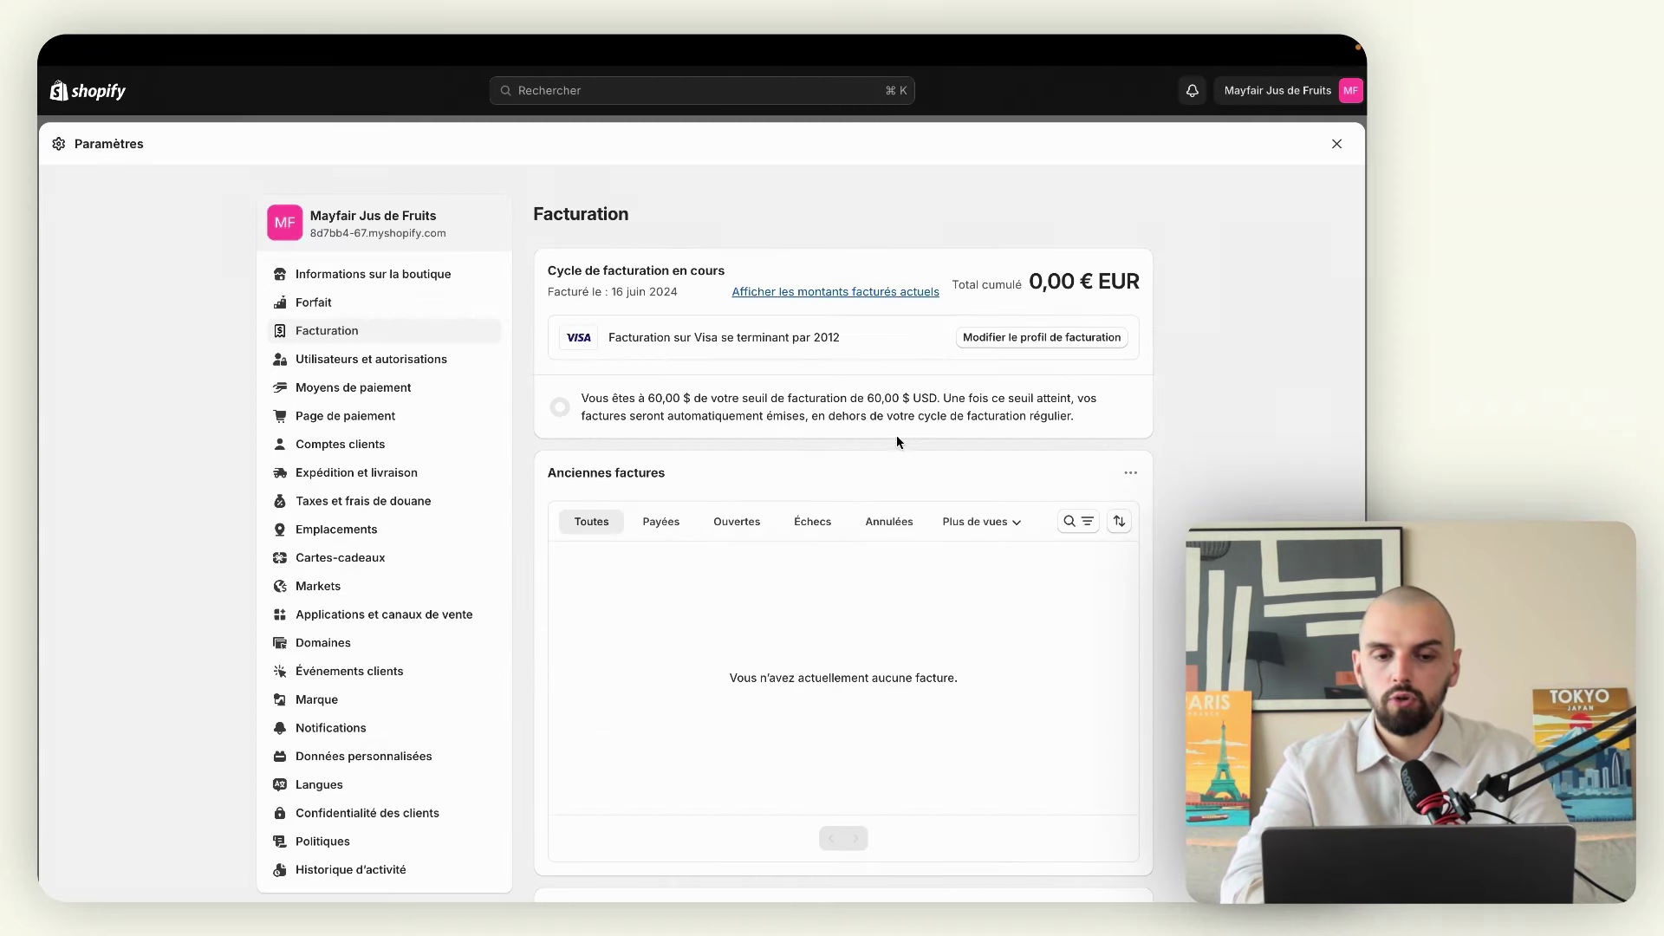
click(389, 656)
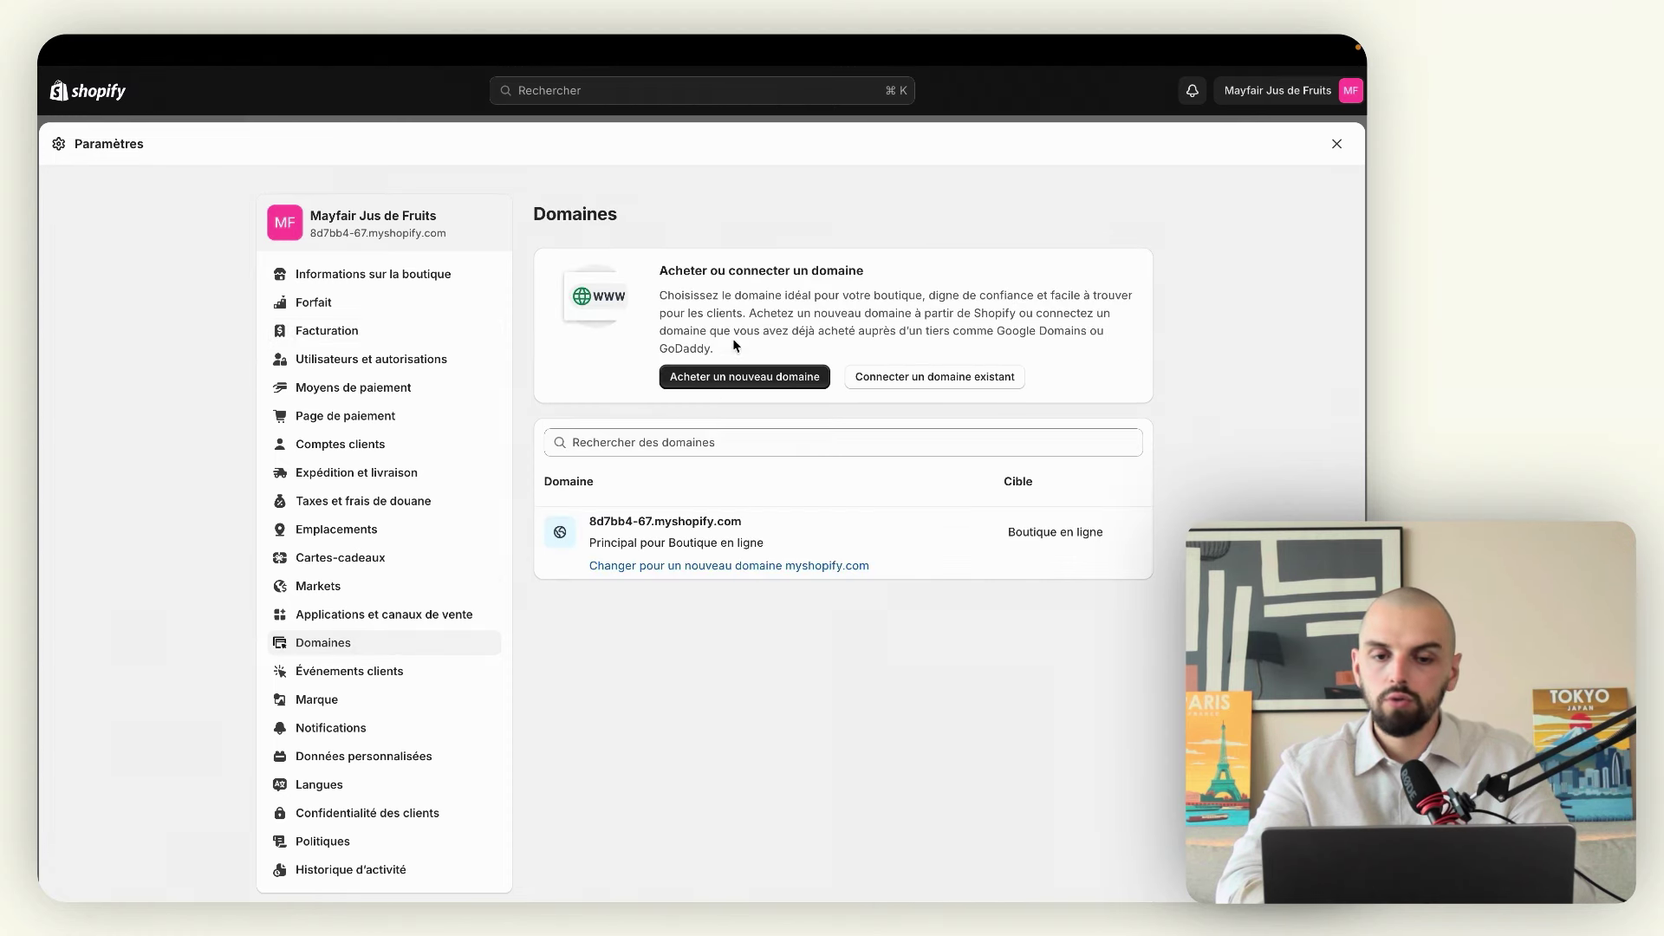
Search for mayfair-jus.com again and choose to buy it
click(753, 377)
click(717, 330)
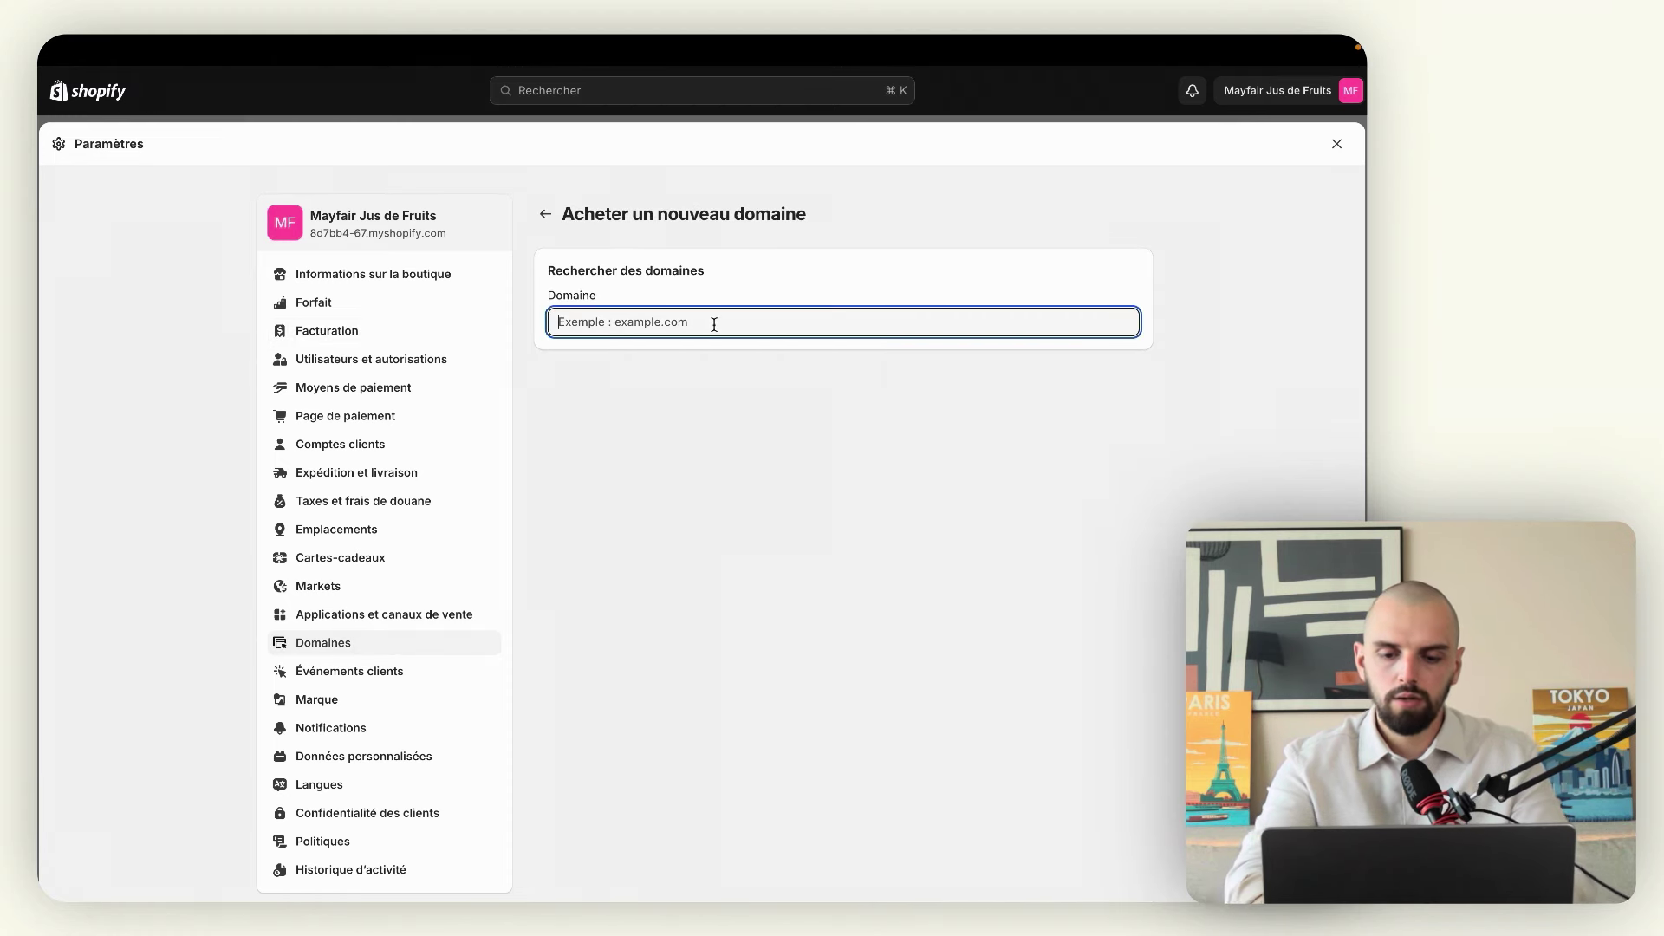
text(mayfair-jus.com)
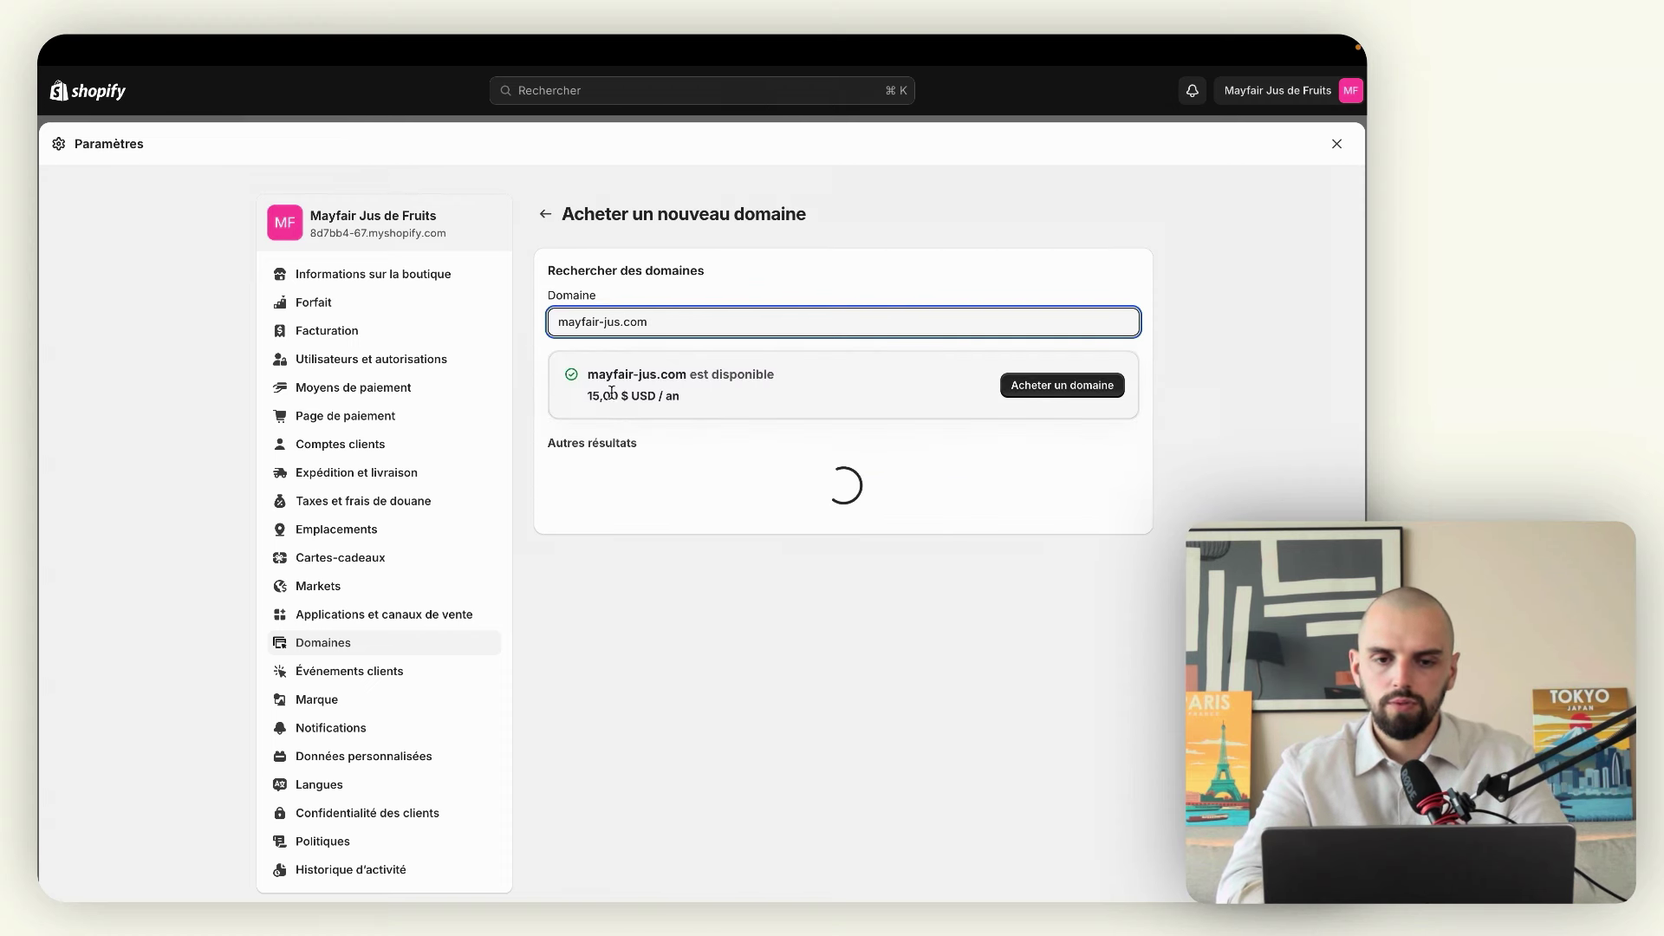
click(1033, 388)
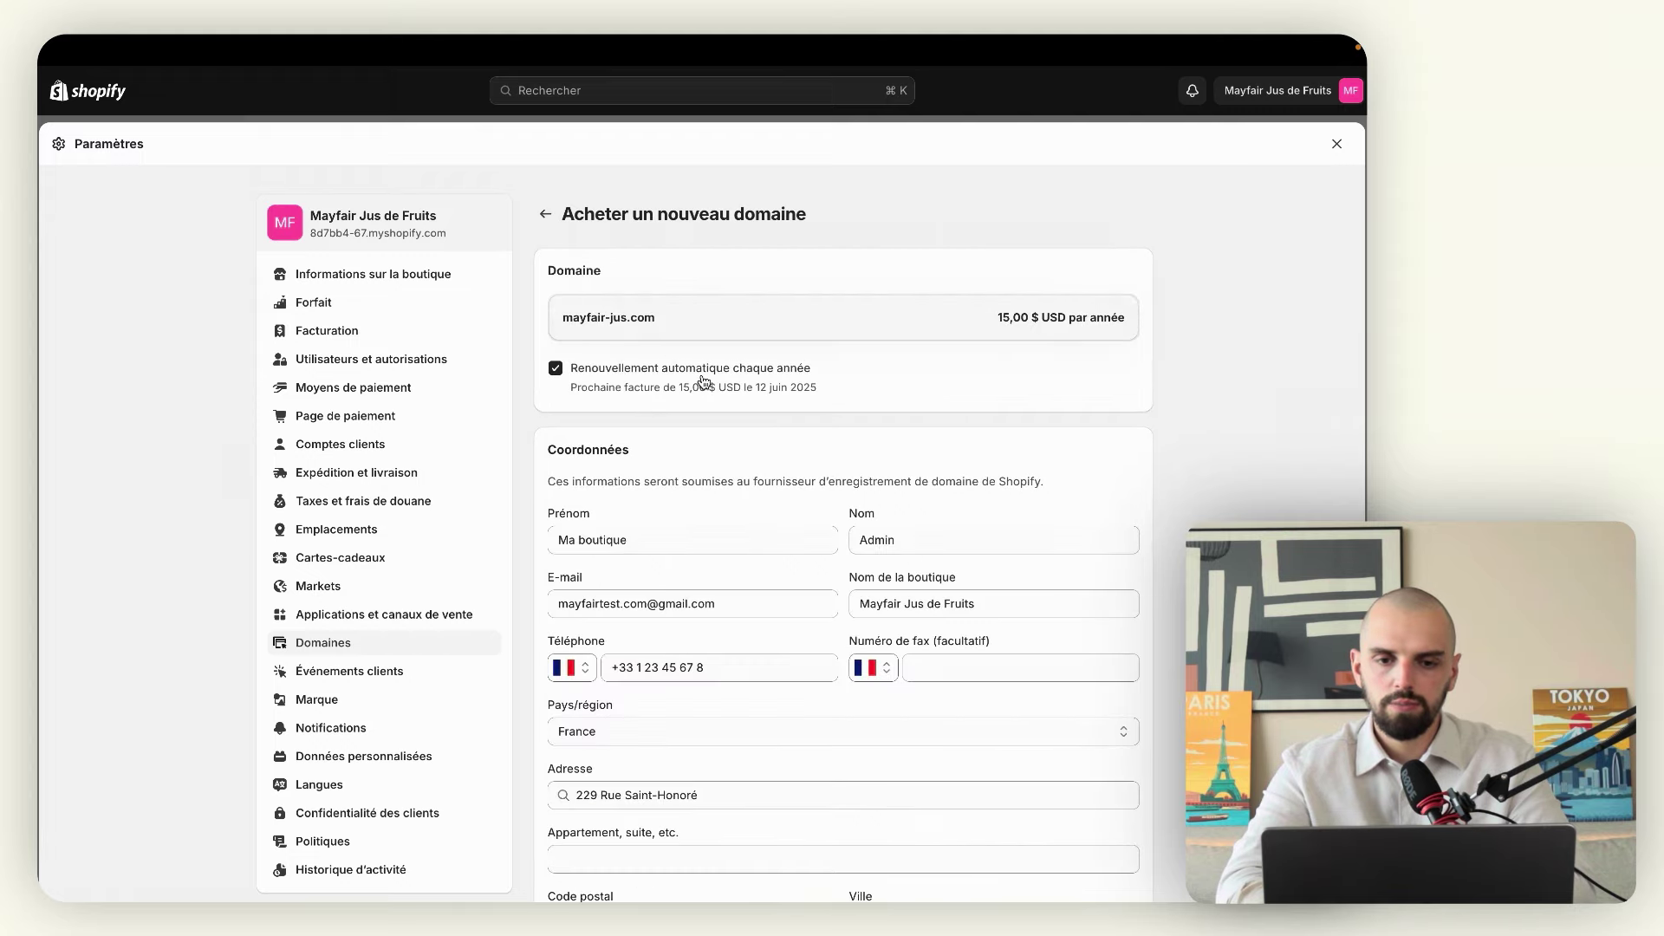
Replace the first and last name with the owner's own, then complete the domain purchase
scroll(703, 382, down, 1)
scroll(703, 382, down, 4)
triple_click(678, 321)
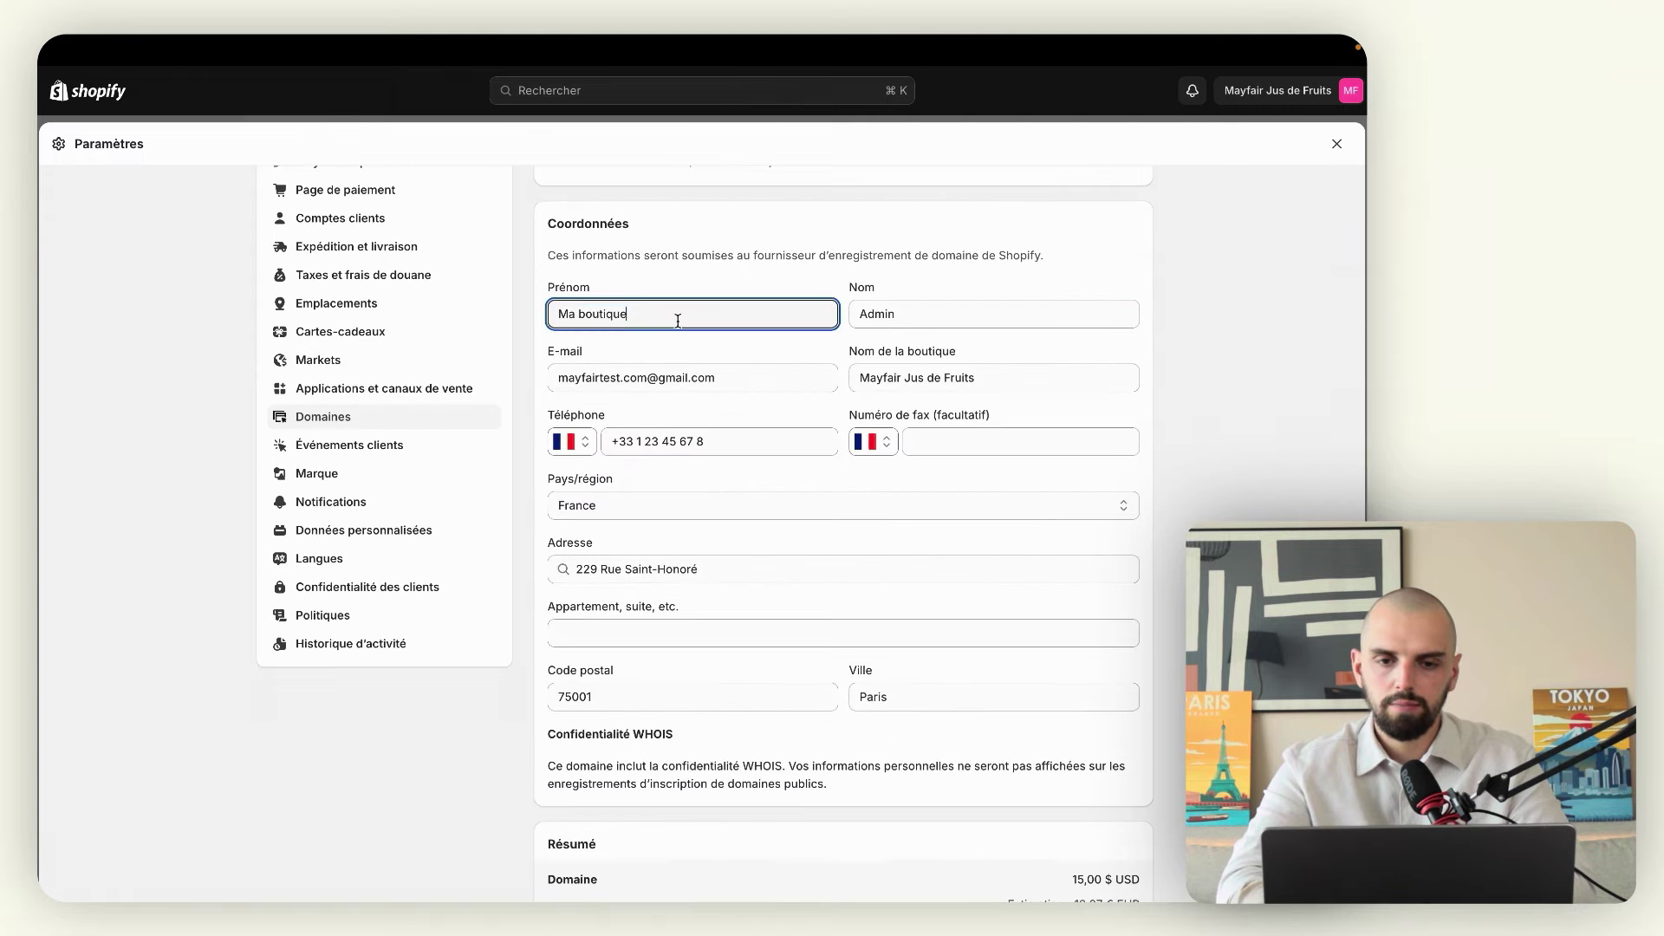
text(Louis)
triple_click(980, 317)
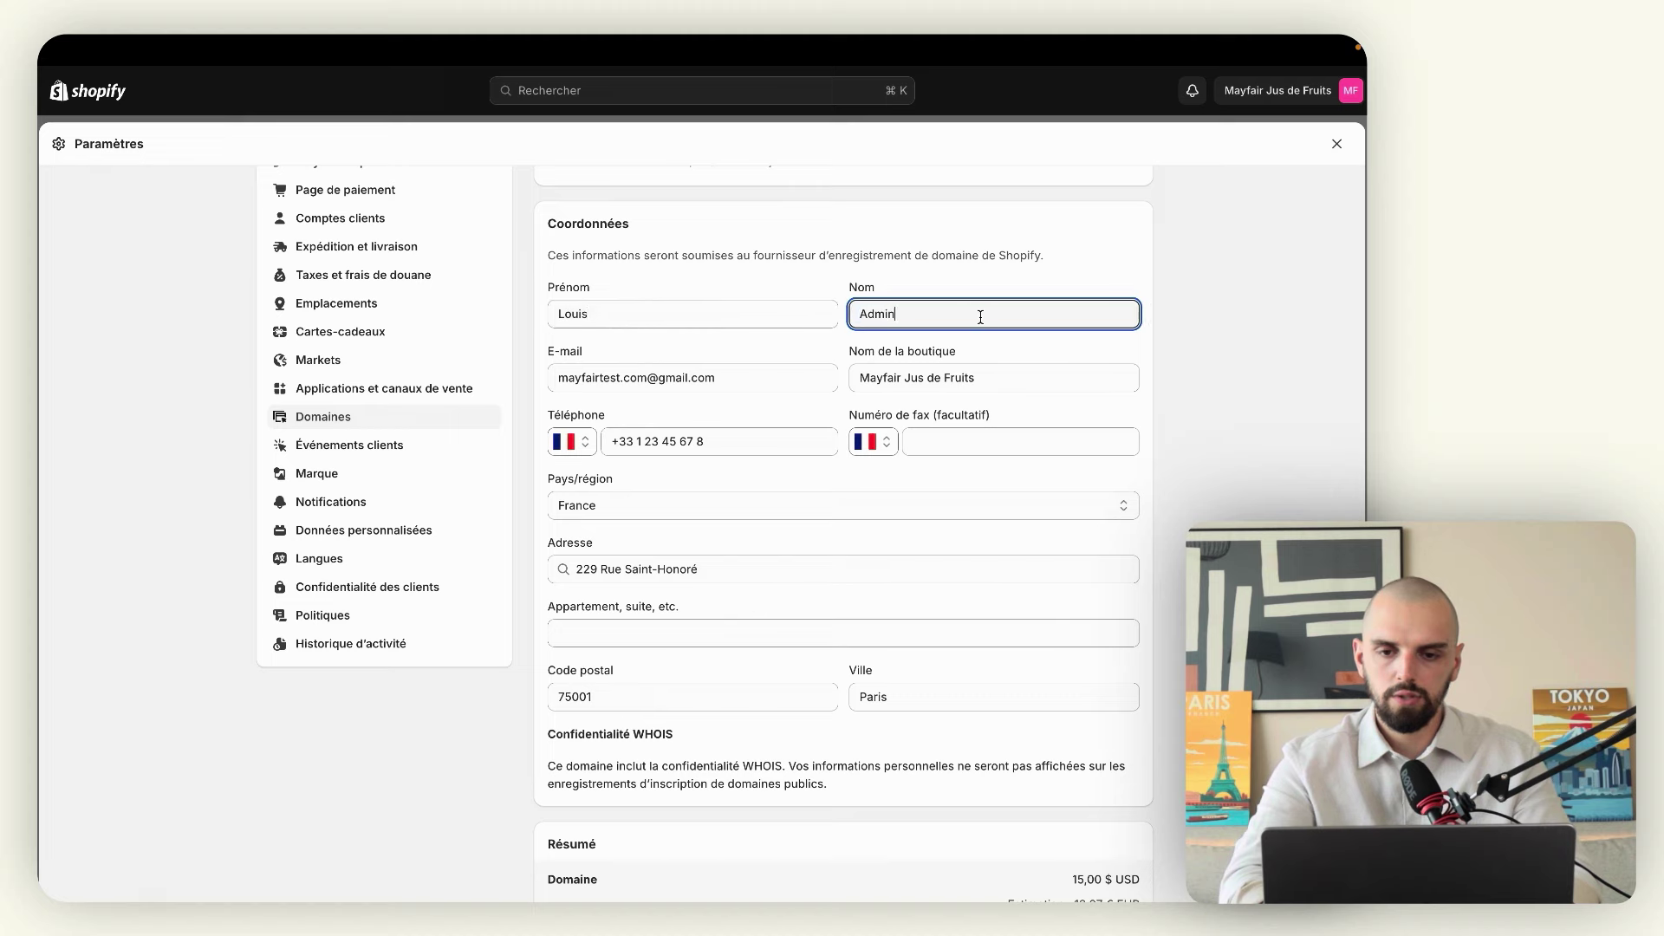
text(ST)
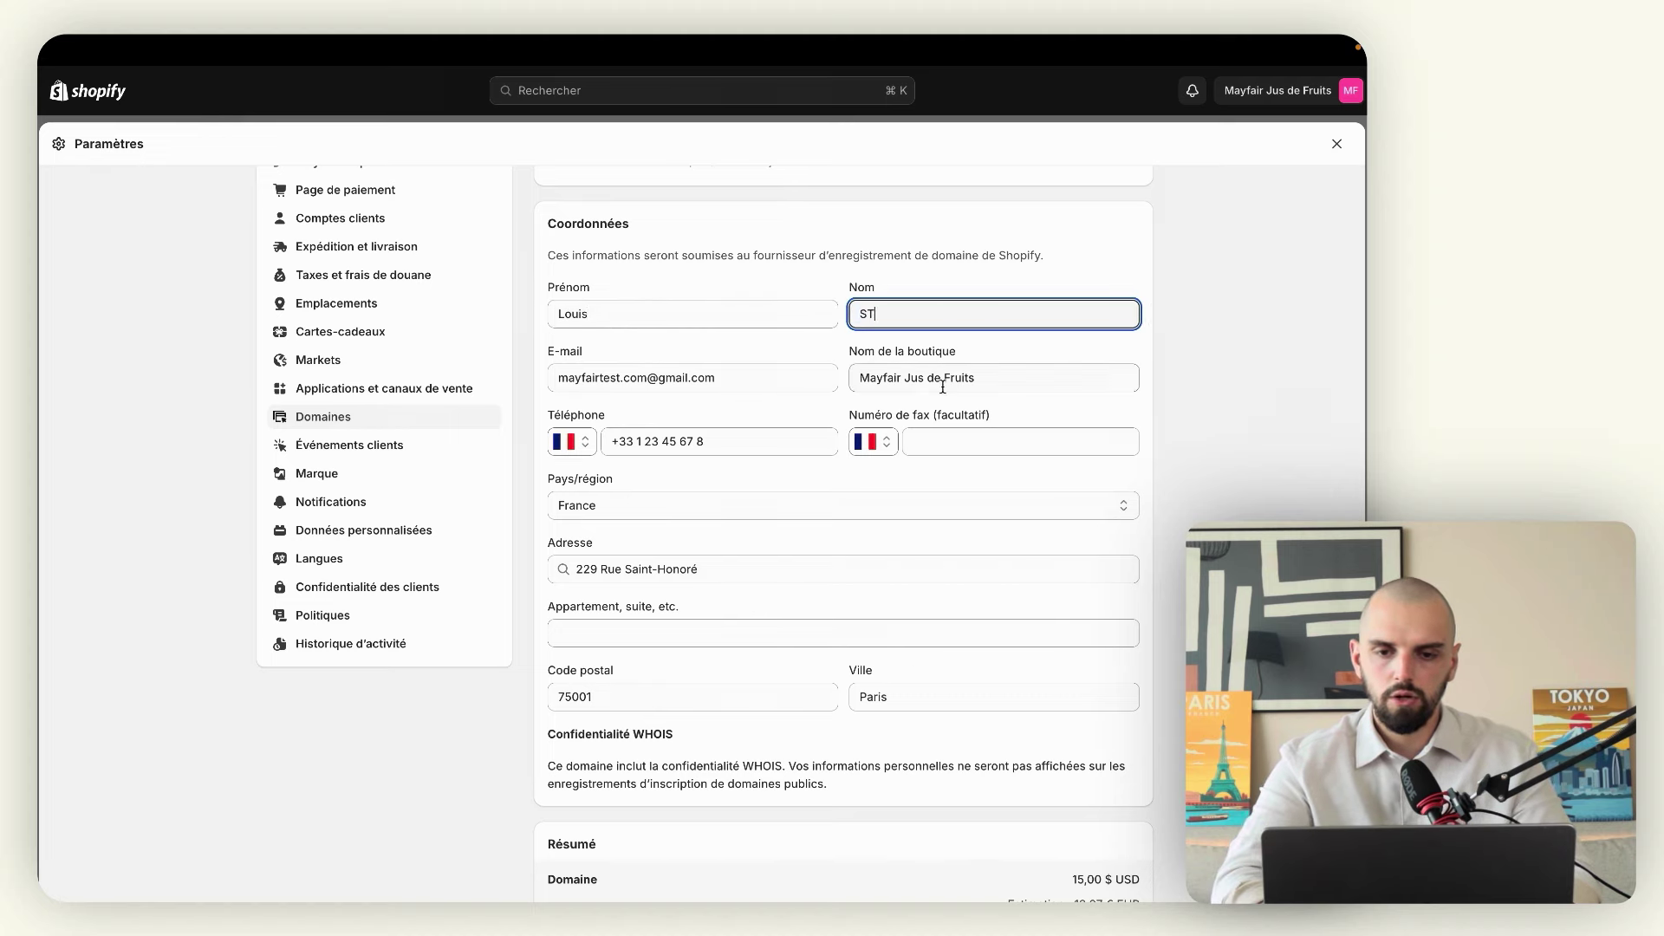
scroll(912, 406, down, 2)
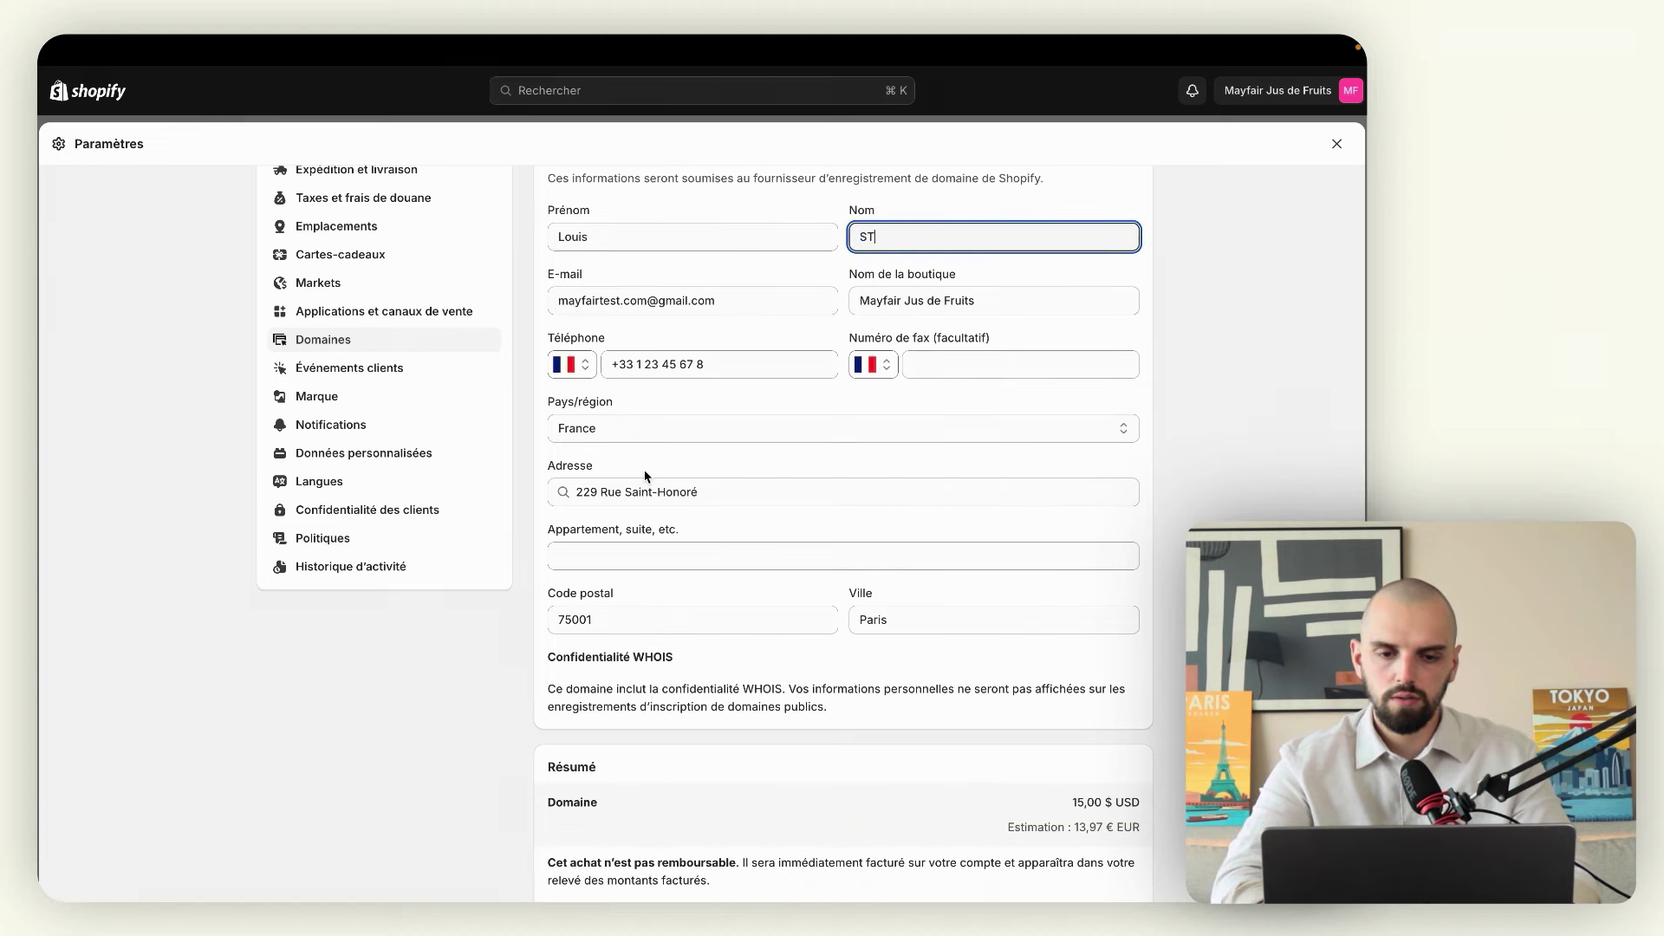
scroll(645, 475, down, 5)
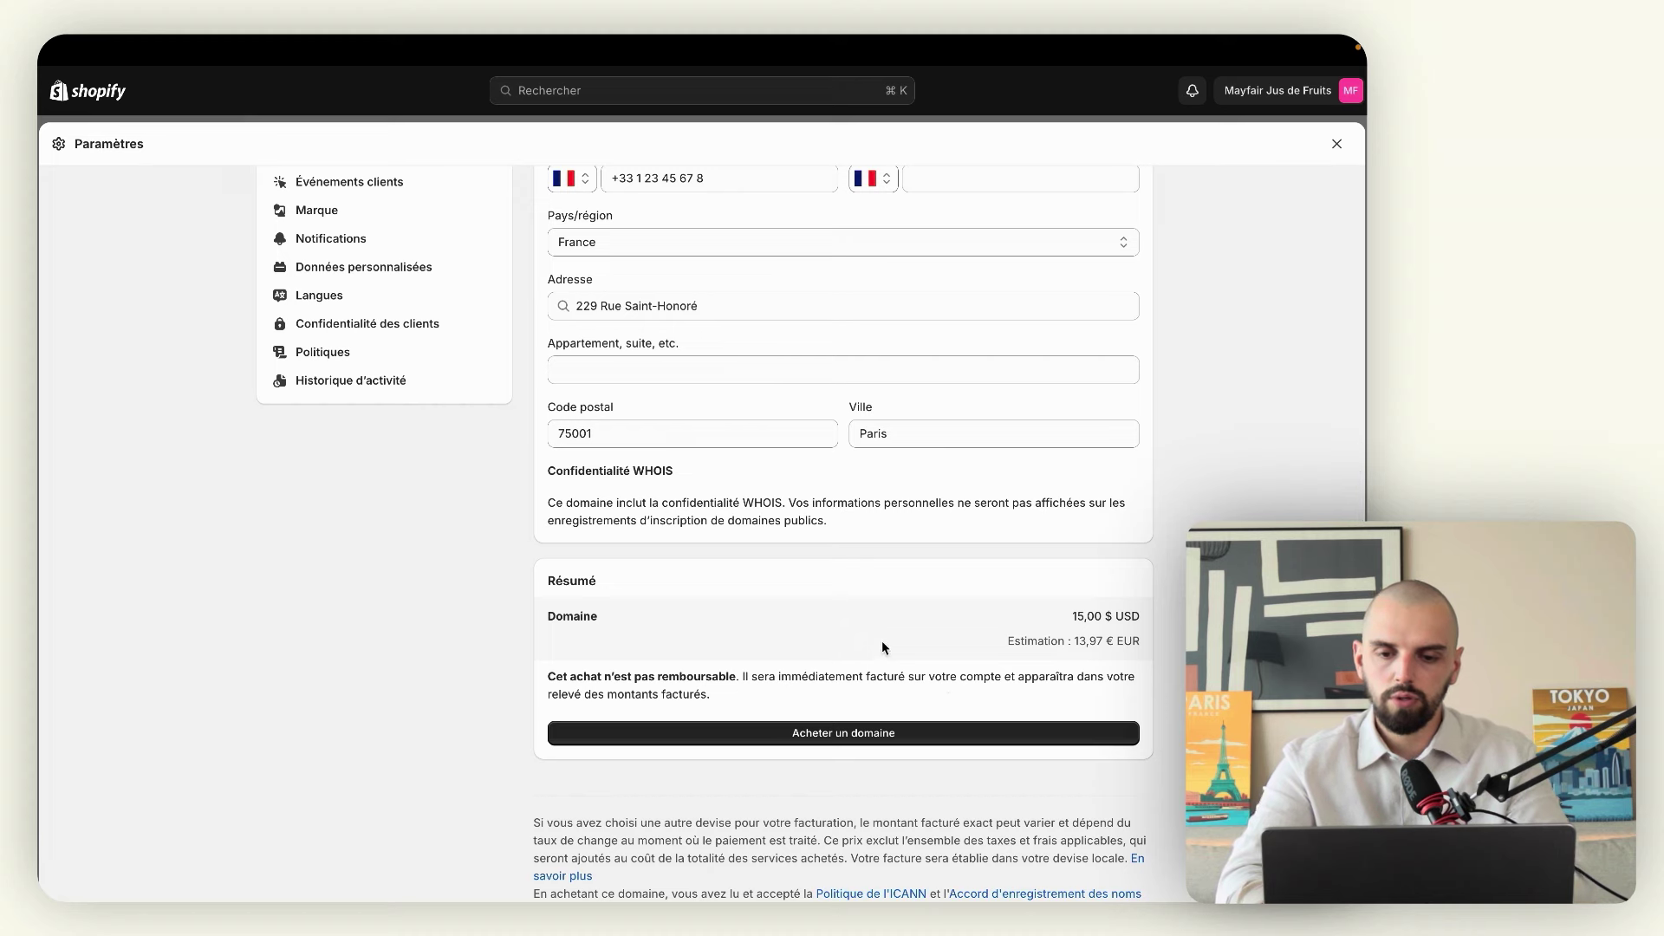
click(866, 735)
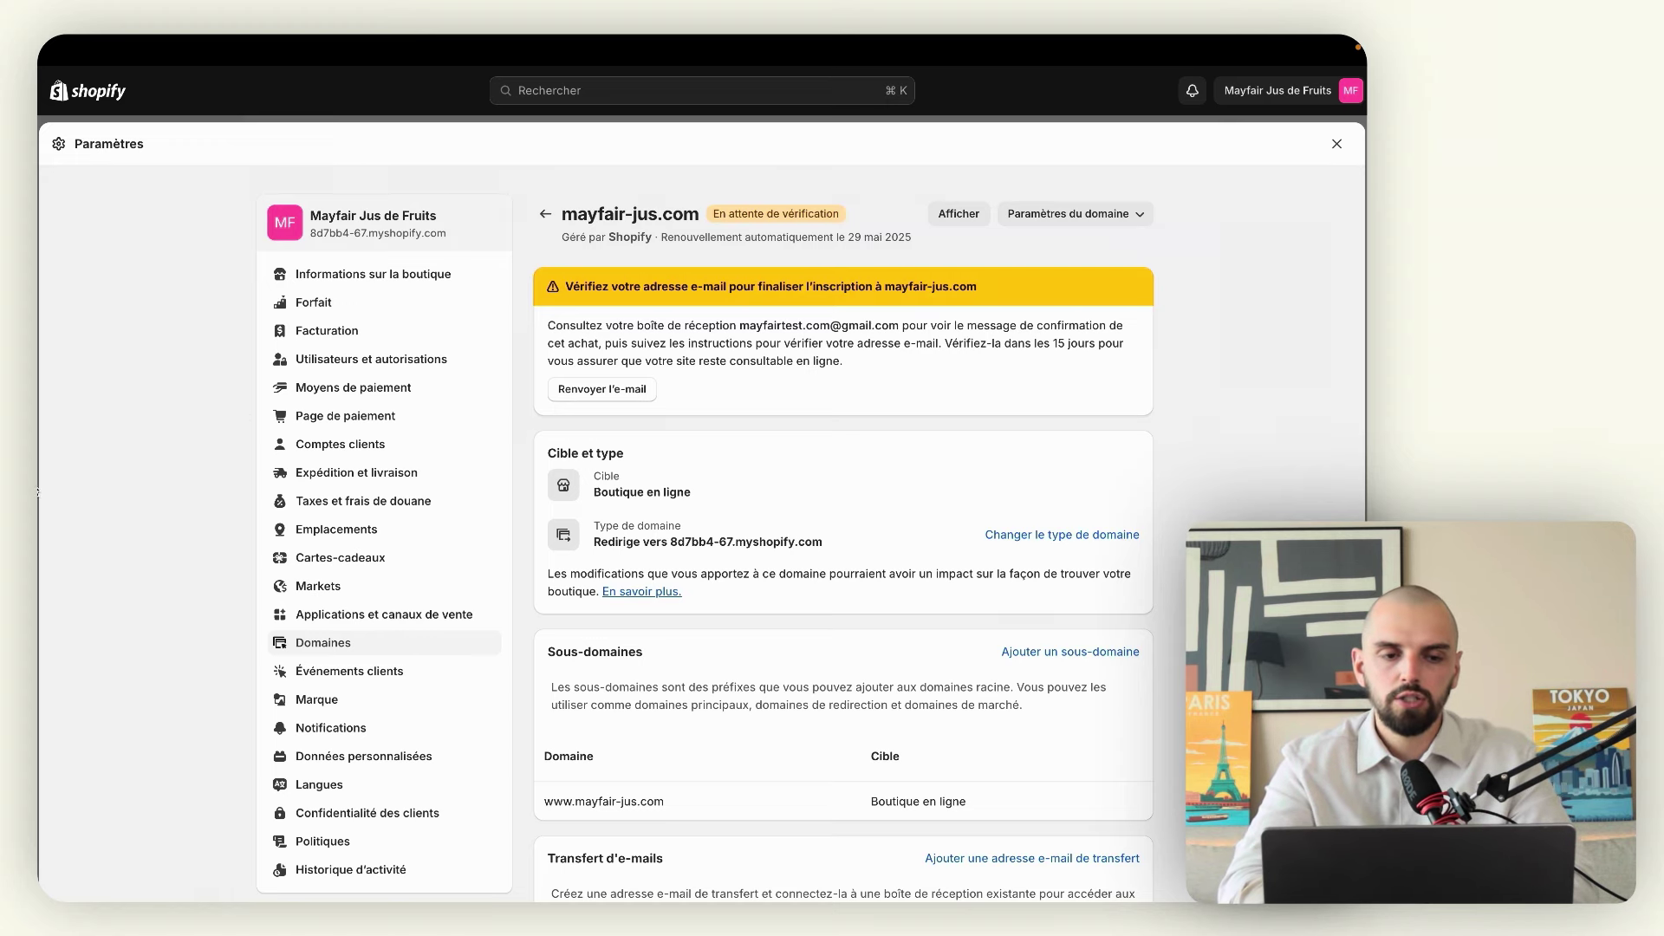
Confirm the store e-mail via Shopify's Gmail confirmation message and pass the human check
mouse_move(37, 492)
click(113, 451)
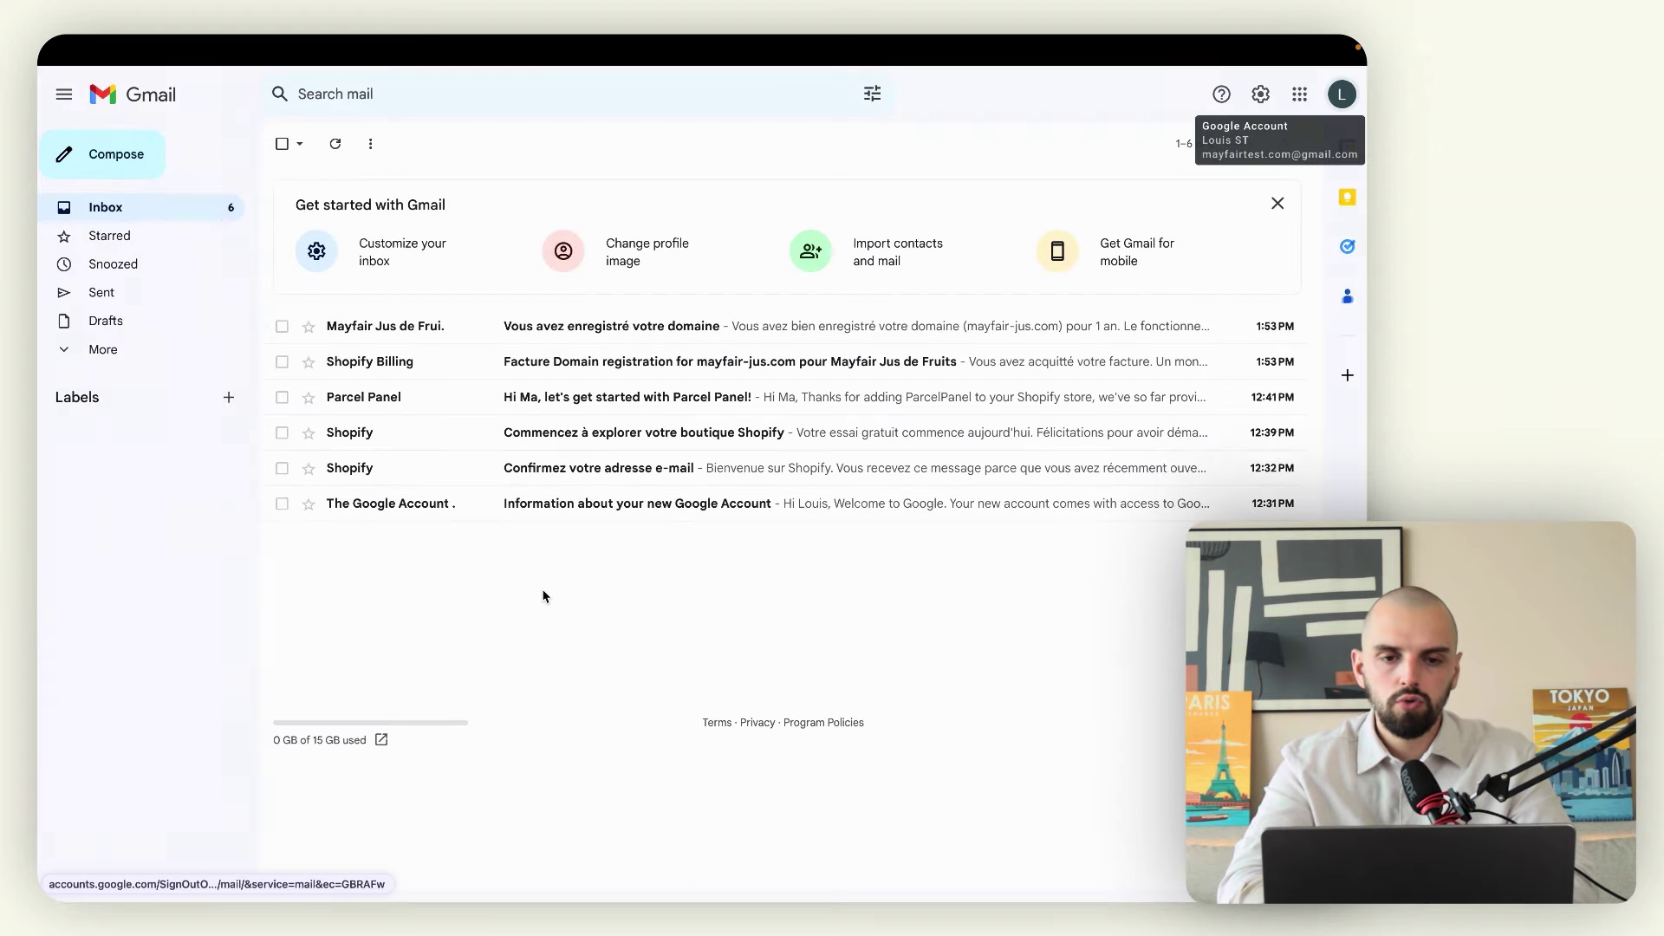
click(531, 332)
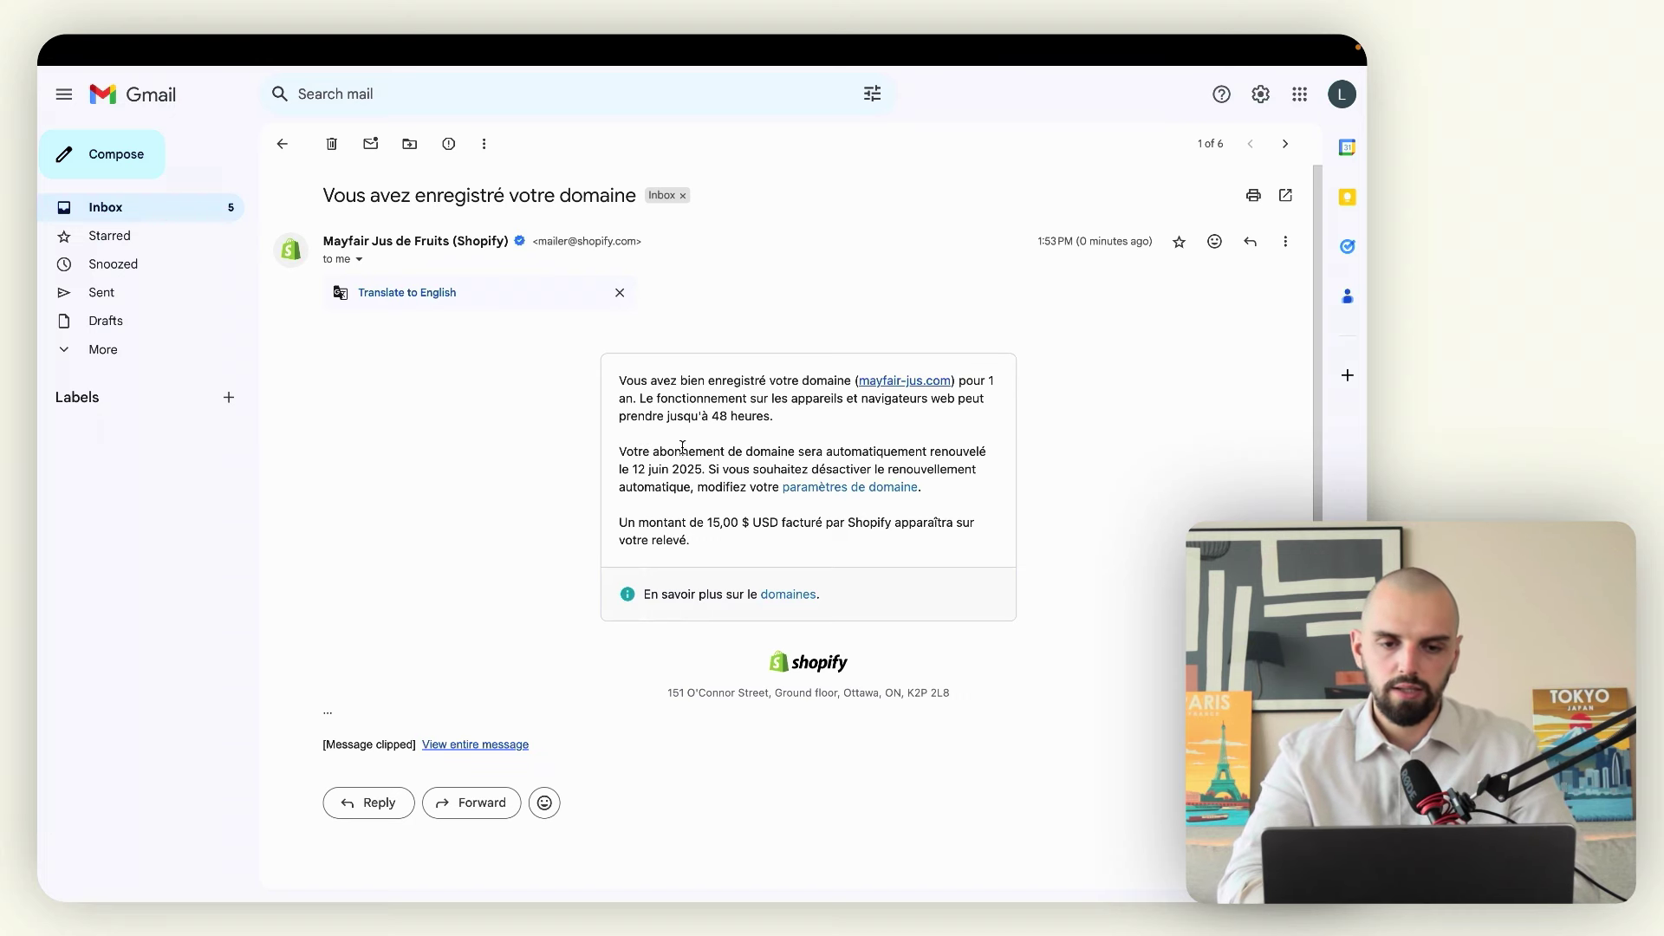
scroll(682, 446, left, 5)
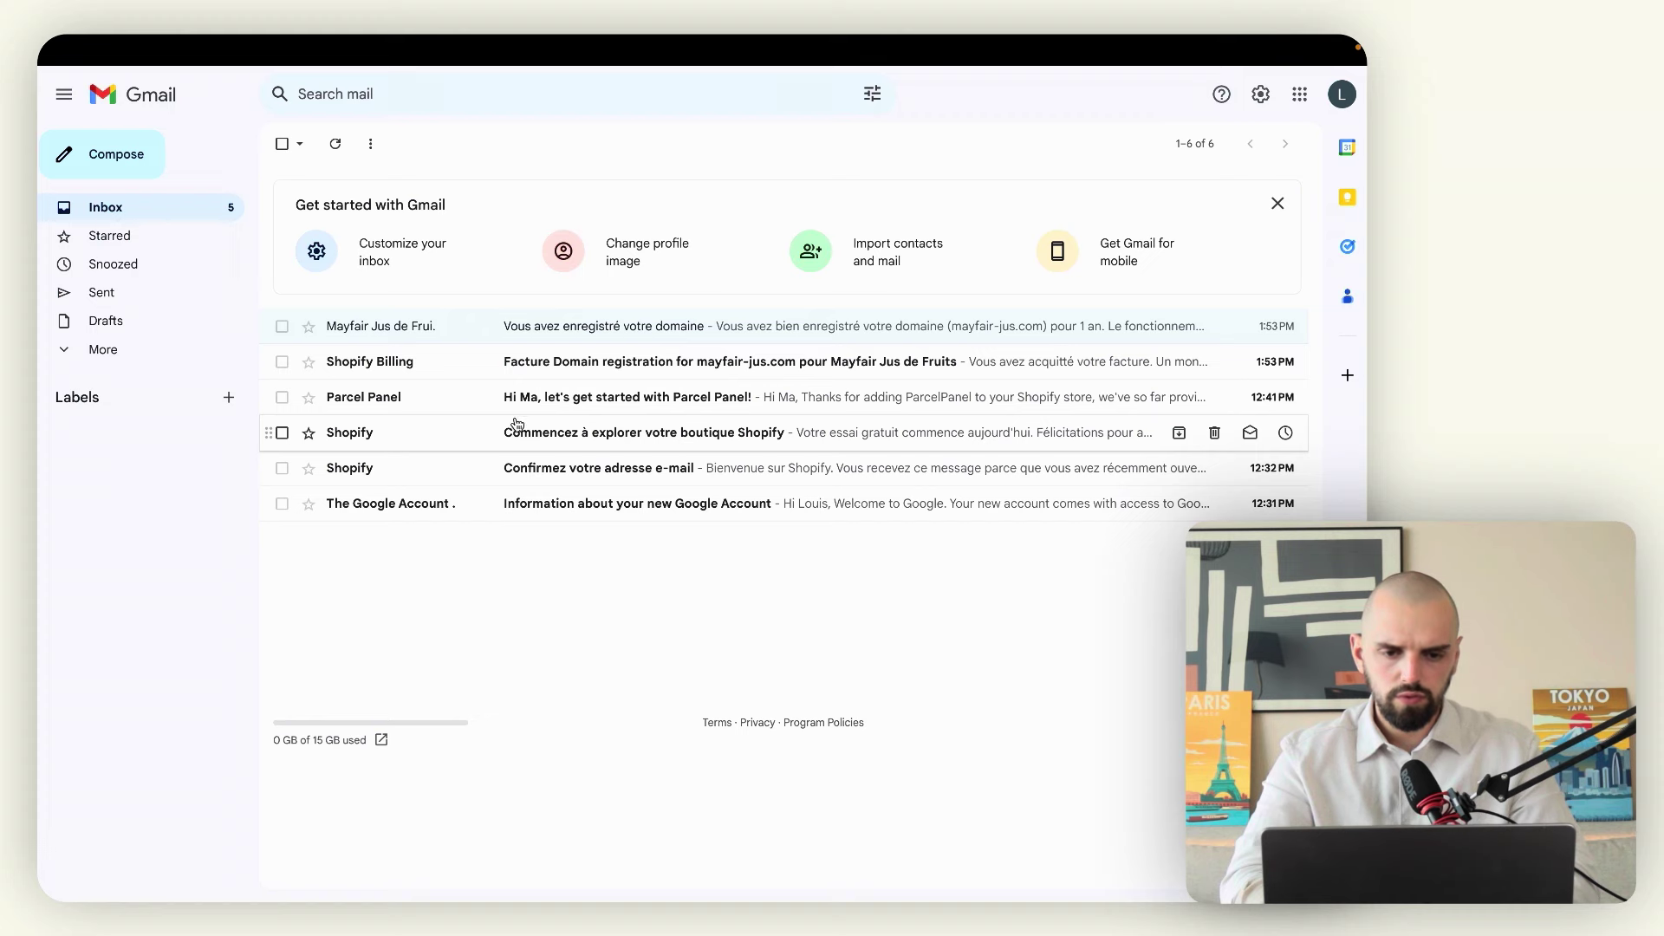
click(576, 469)
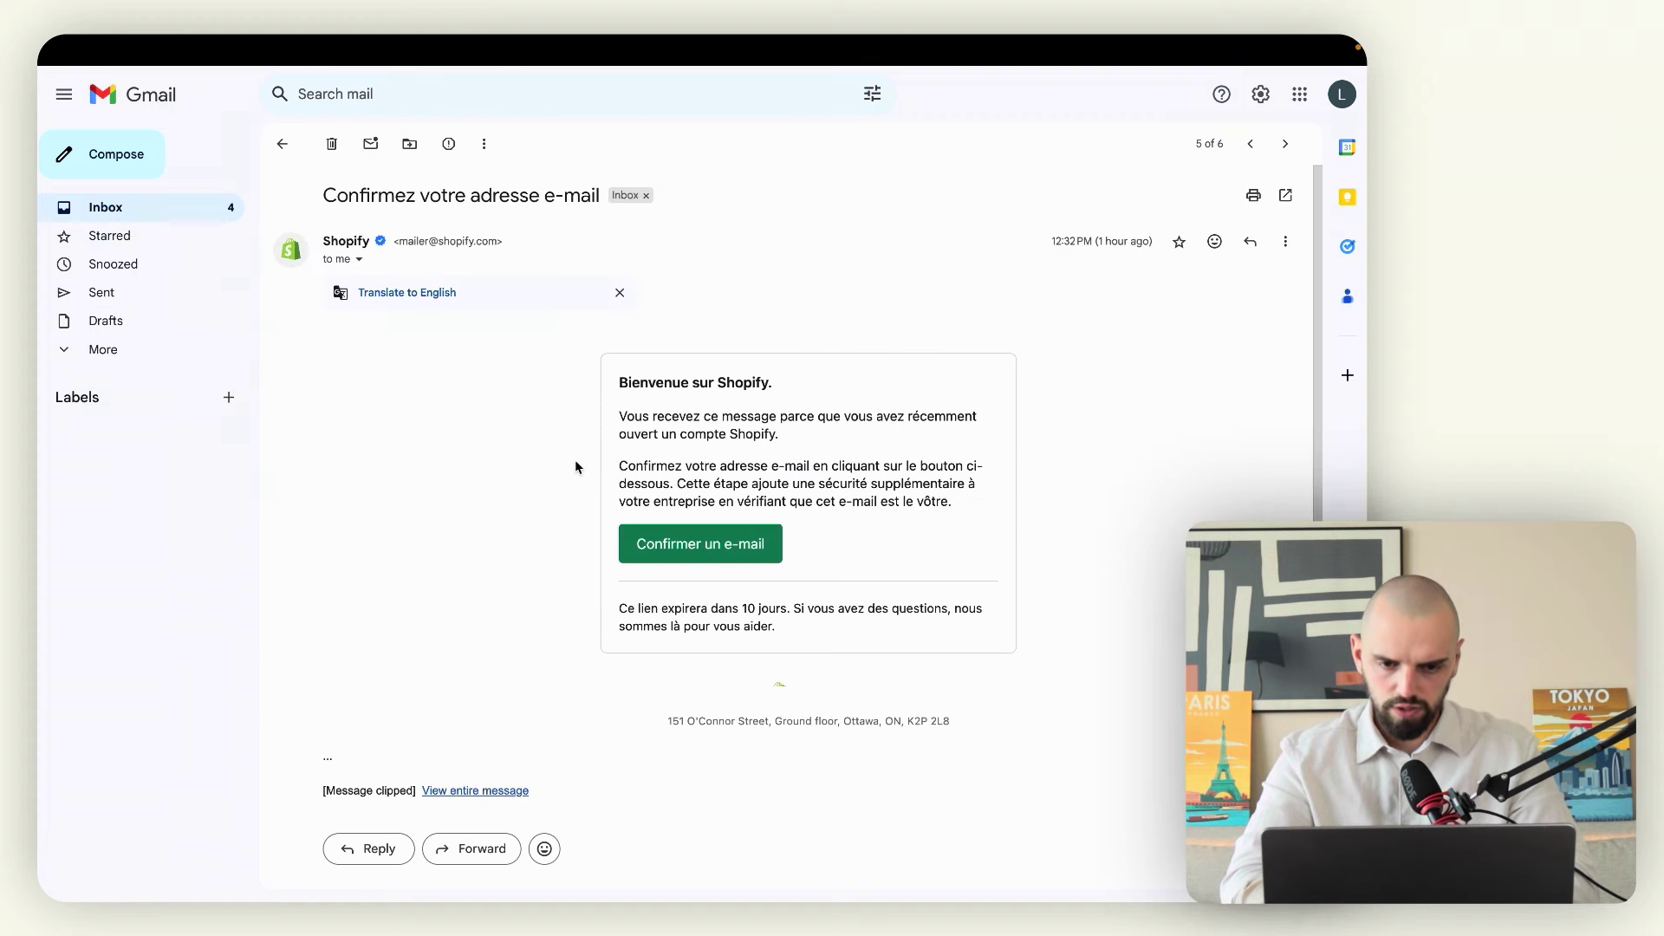
click(696, 546)
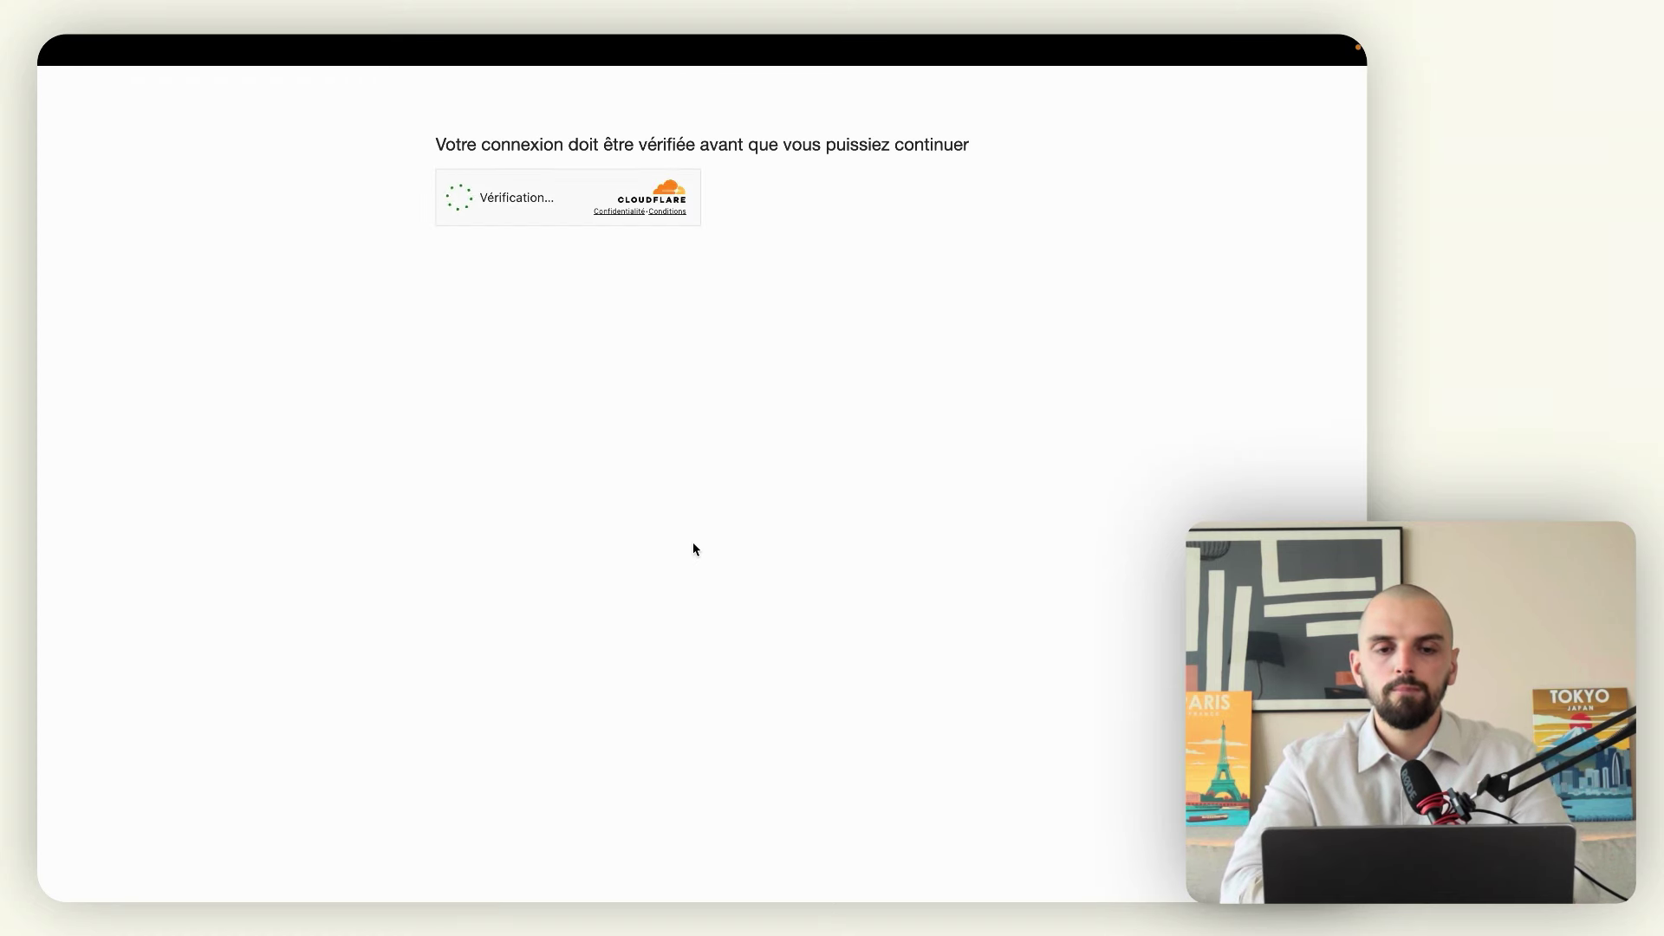
click(464, 198)
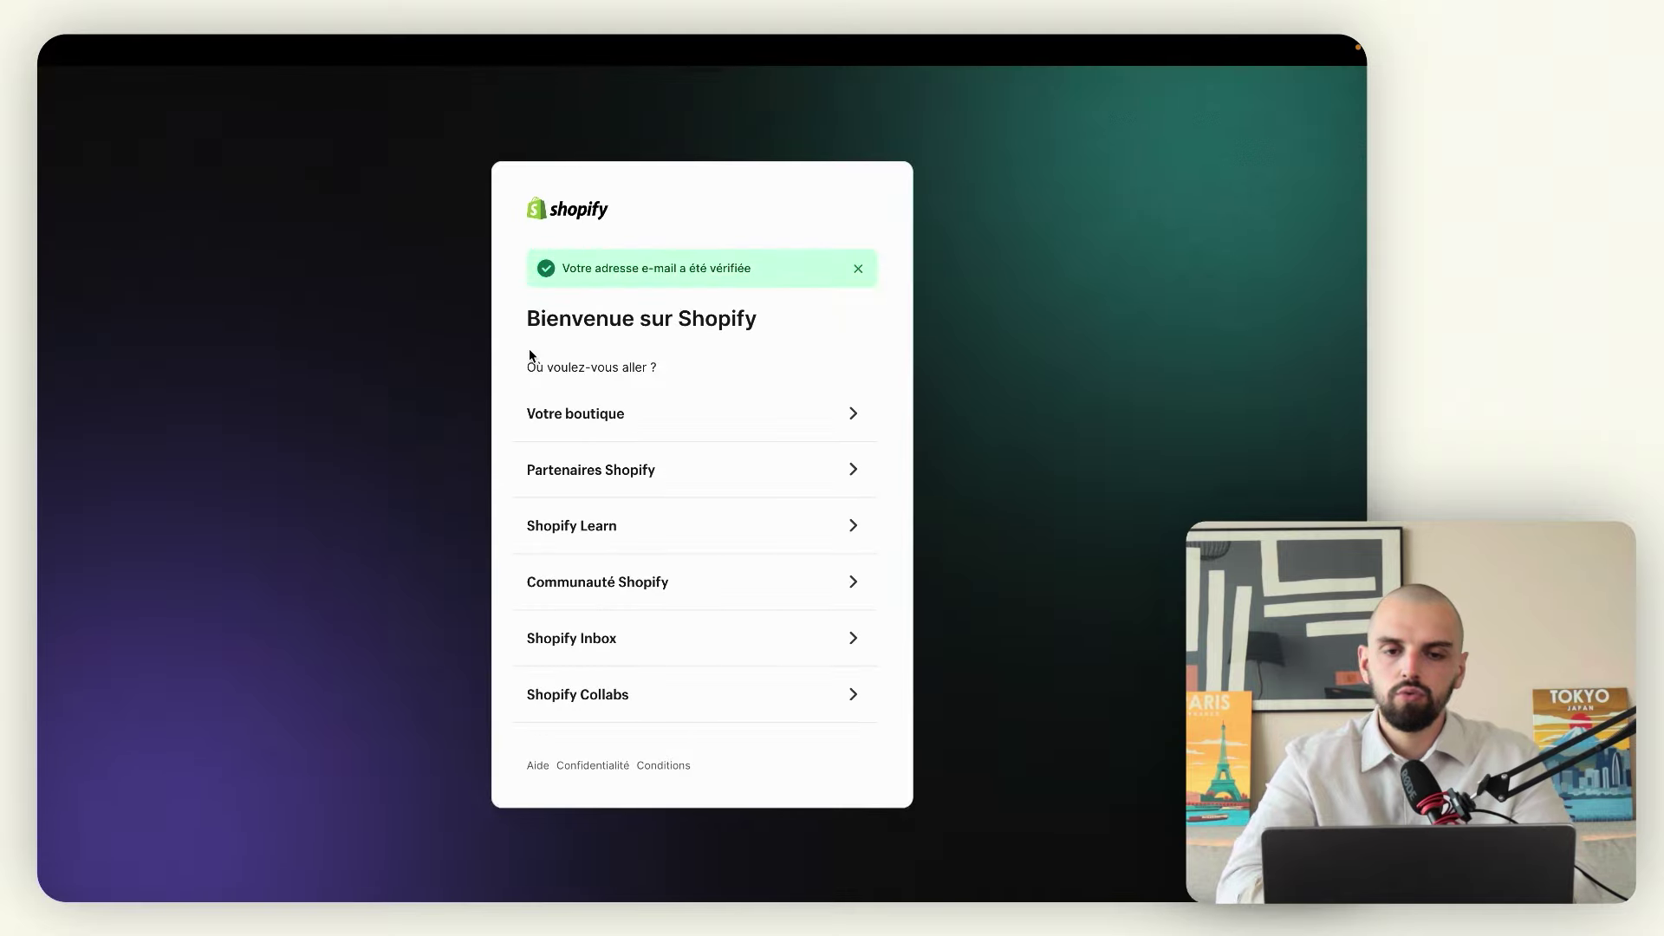
Go to the store admin and close the duplicate store tab
click(644, 417)
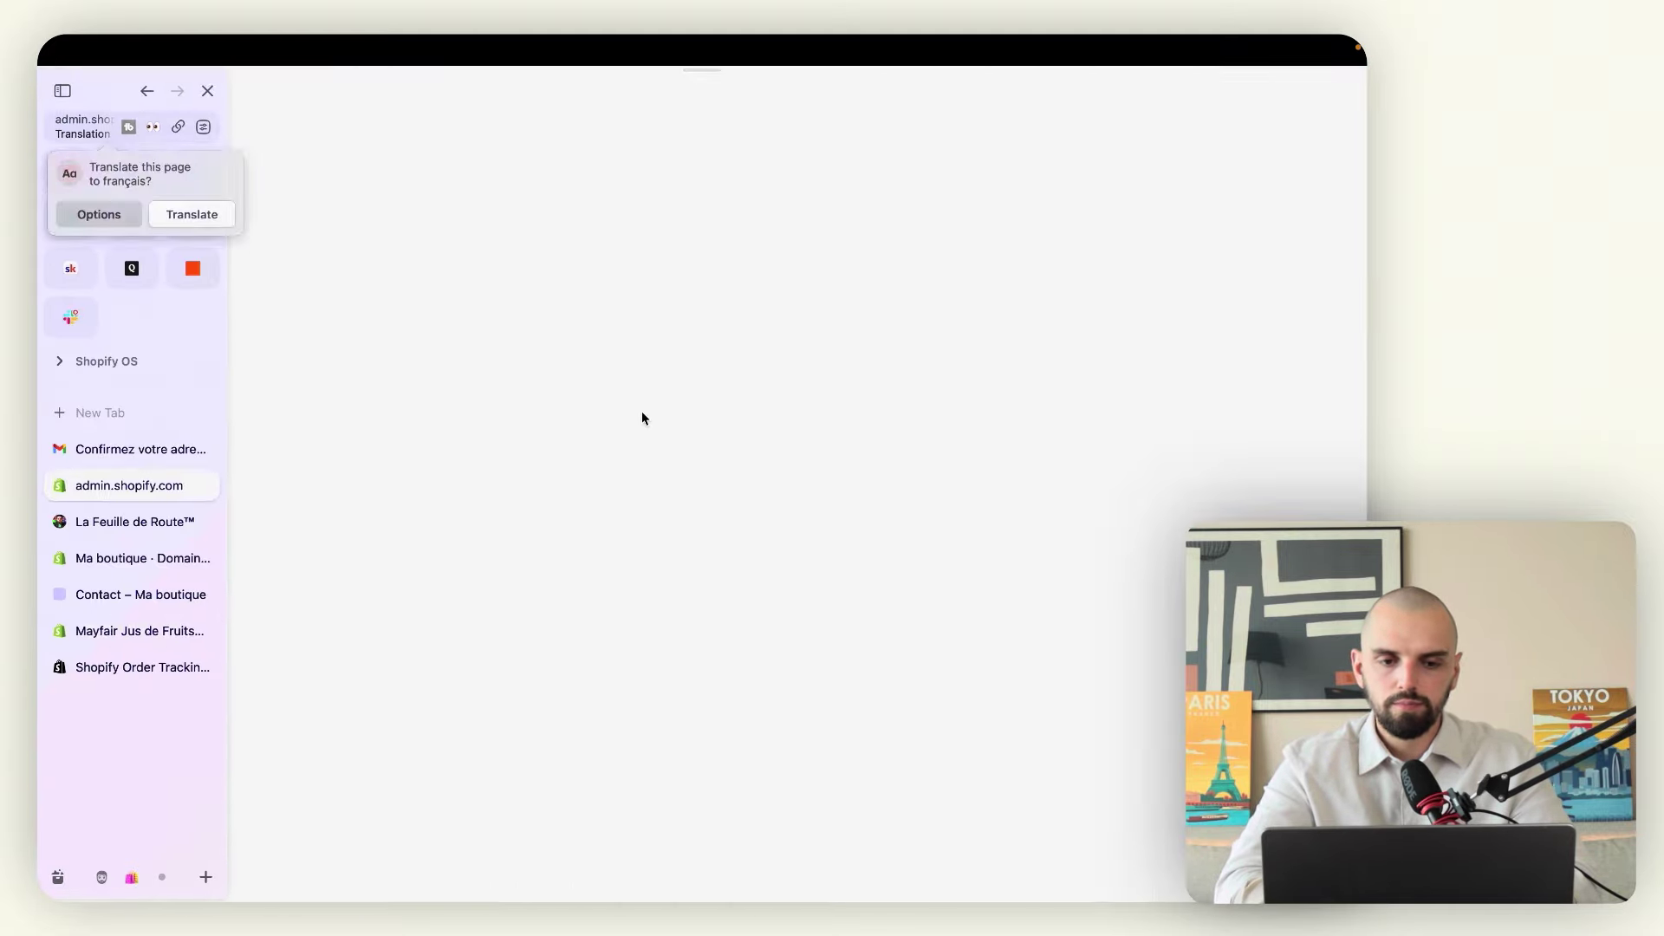
click(205, 629)
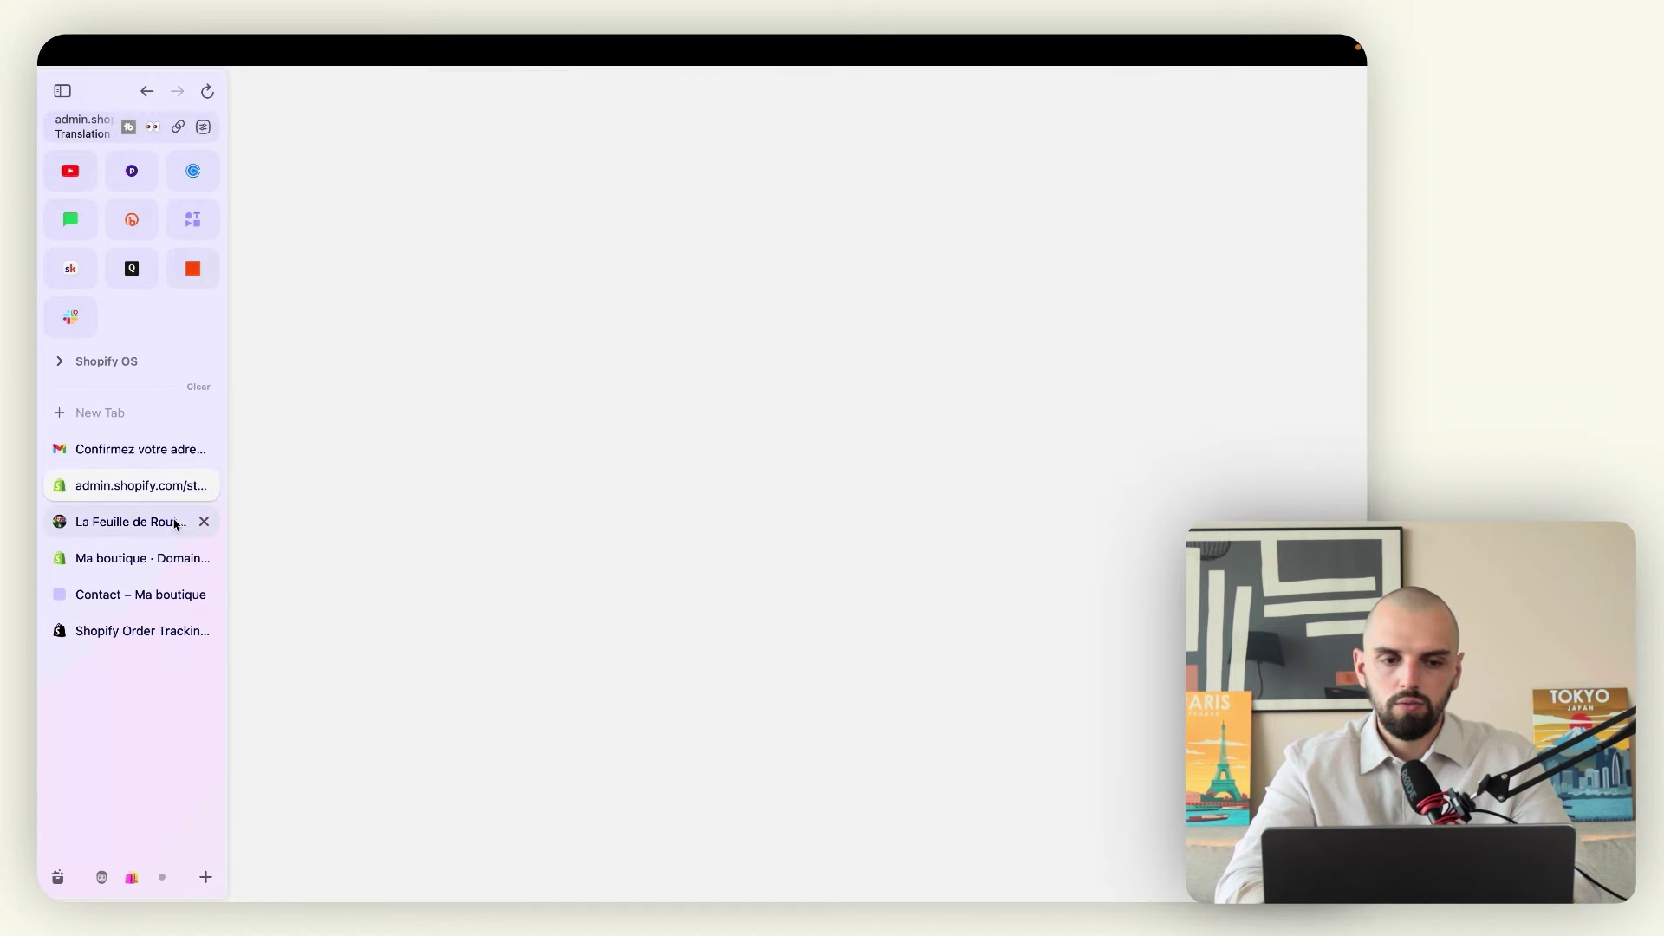
click(174, 561)
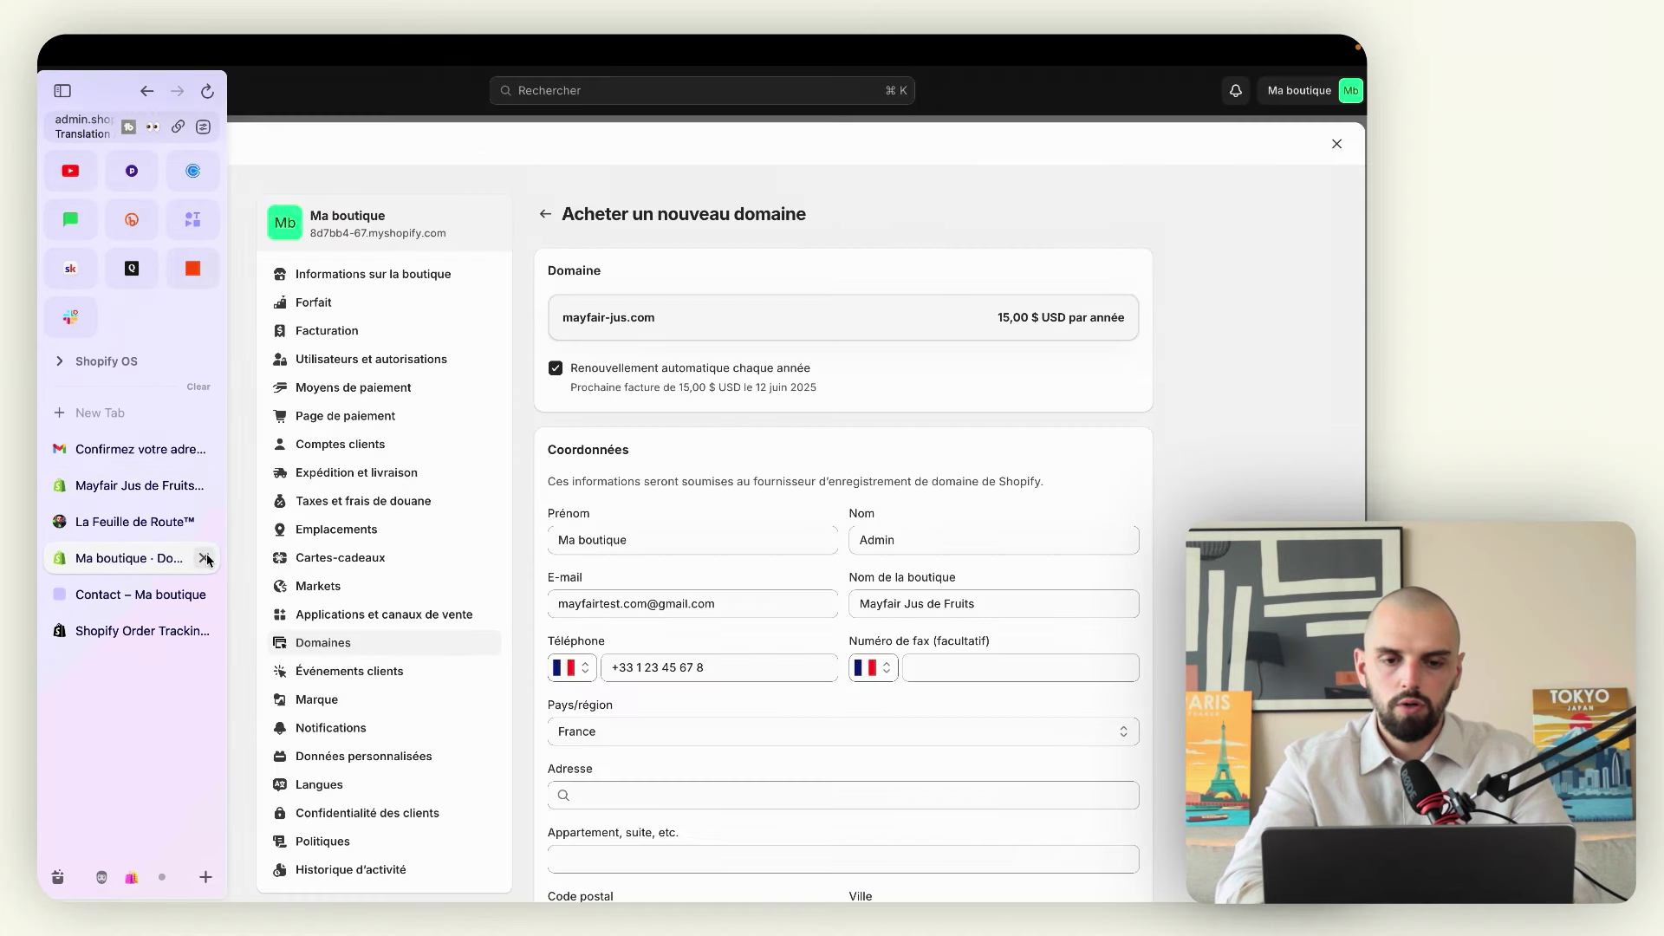
Close the outdated tab and view Domaines settings showing mayfair-jus.com as primary domain
click(203, 558)
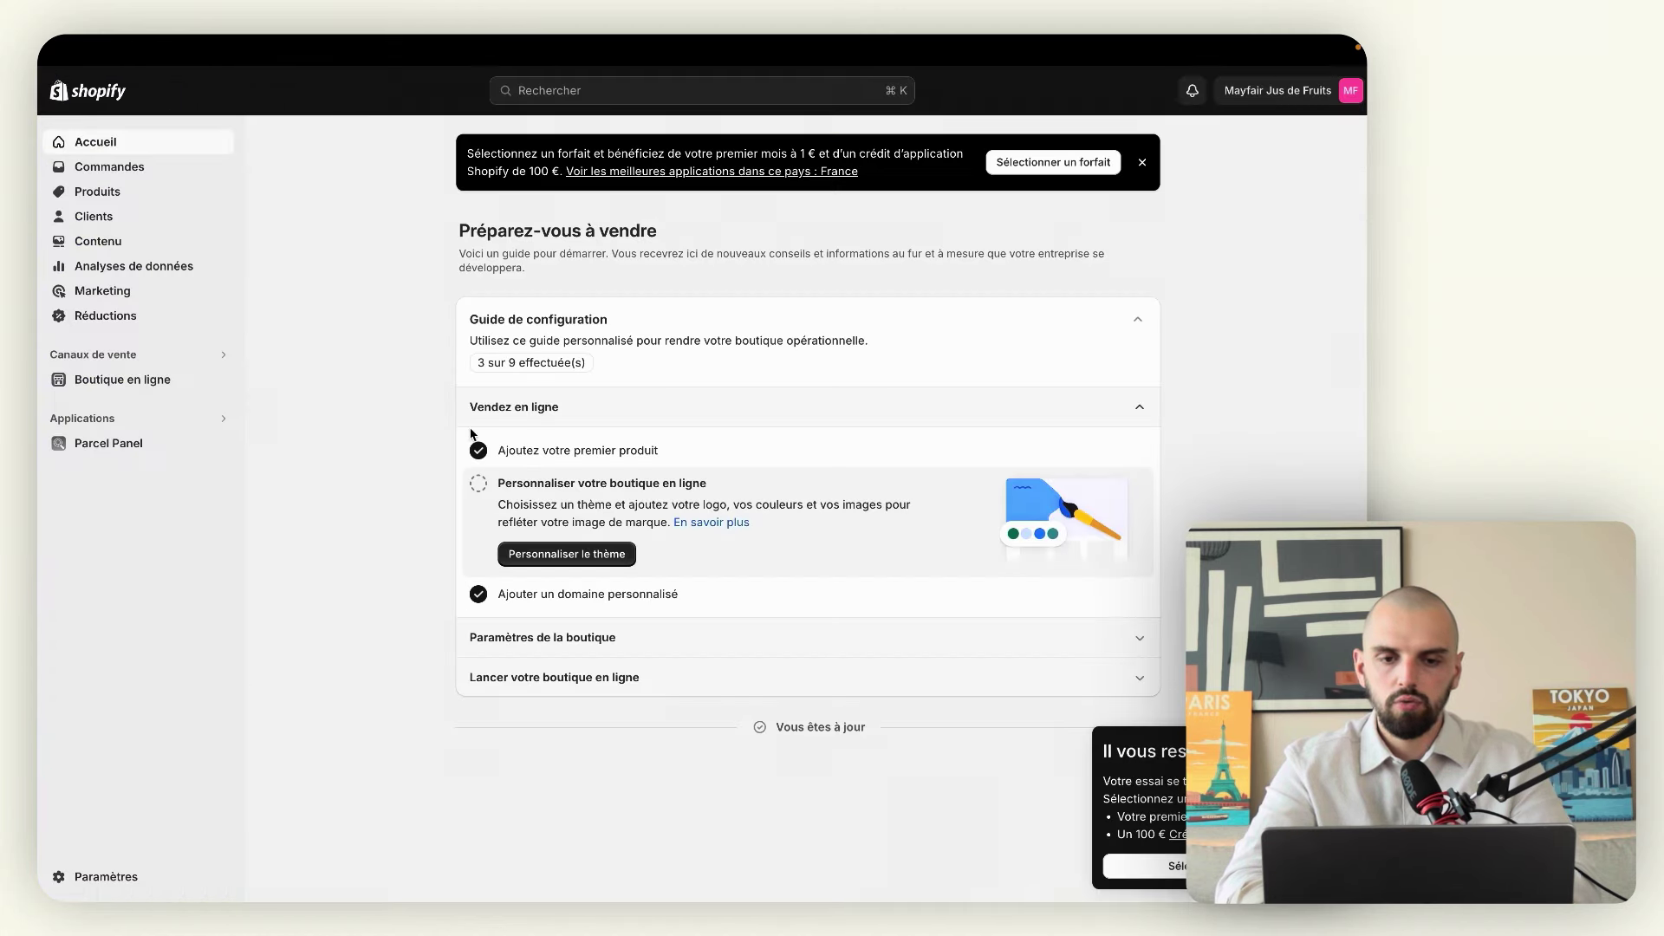
click(132, 884)
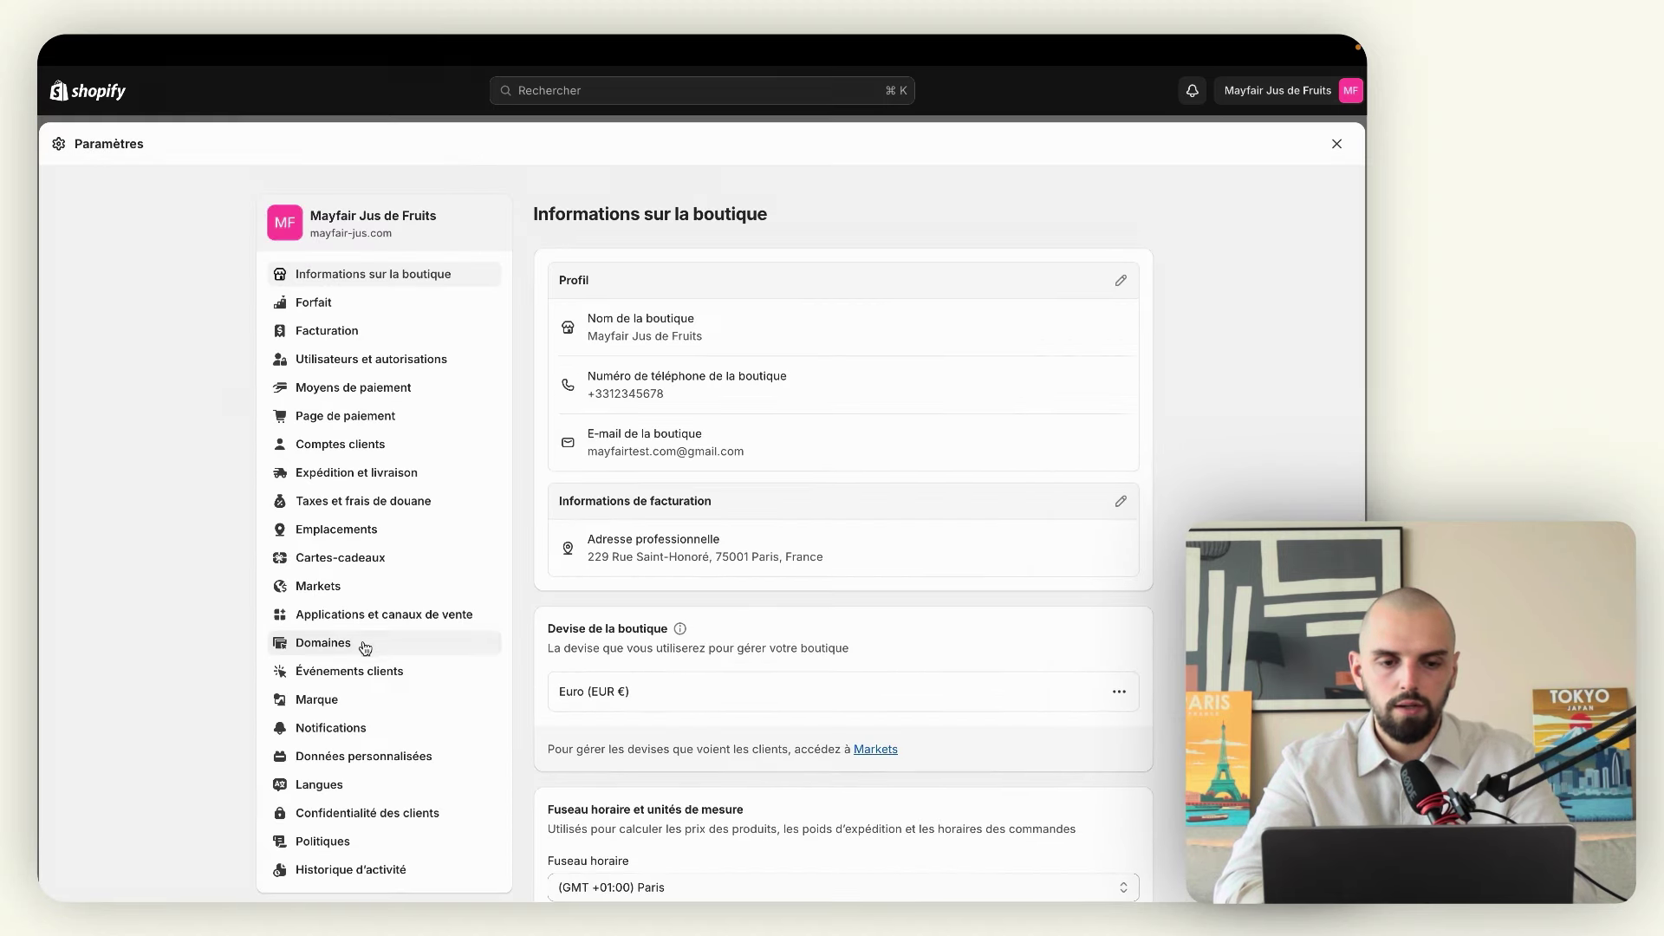
click(365, 648)
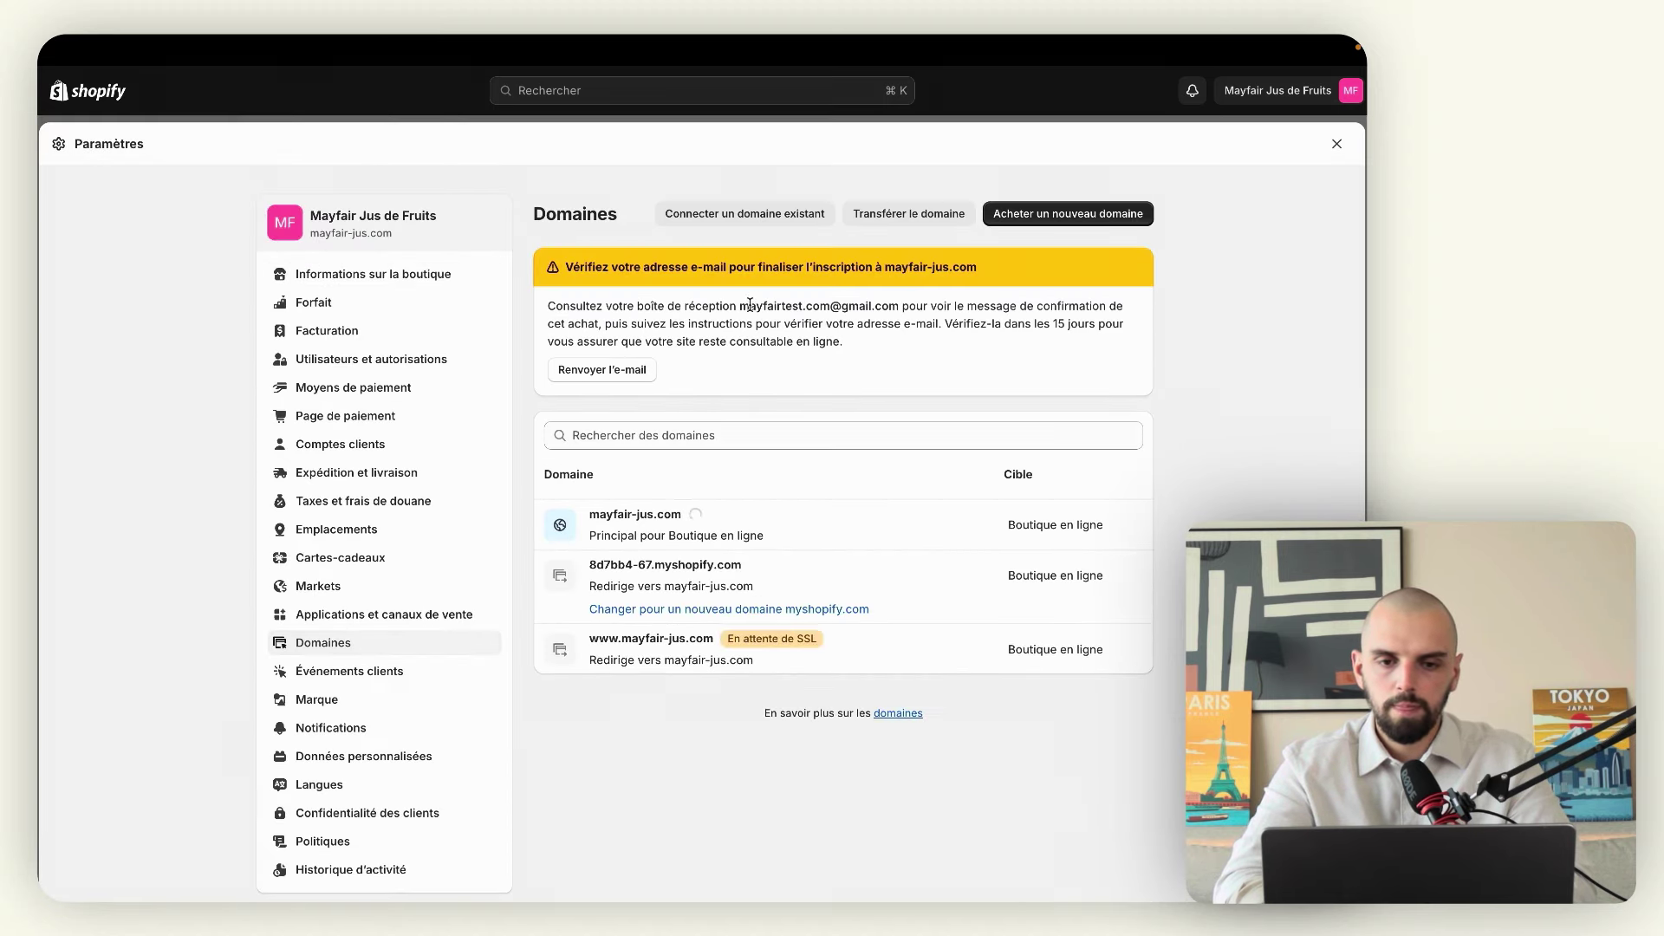
scroll(793, 370, down, 2)
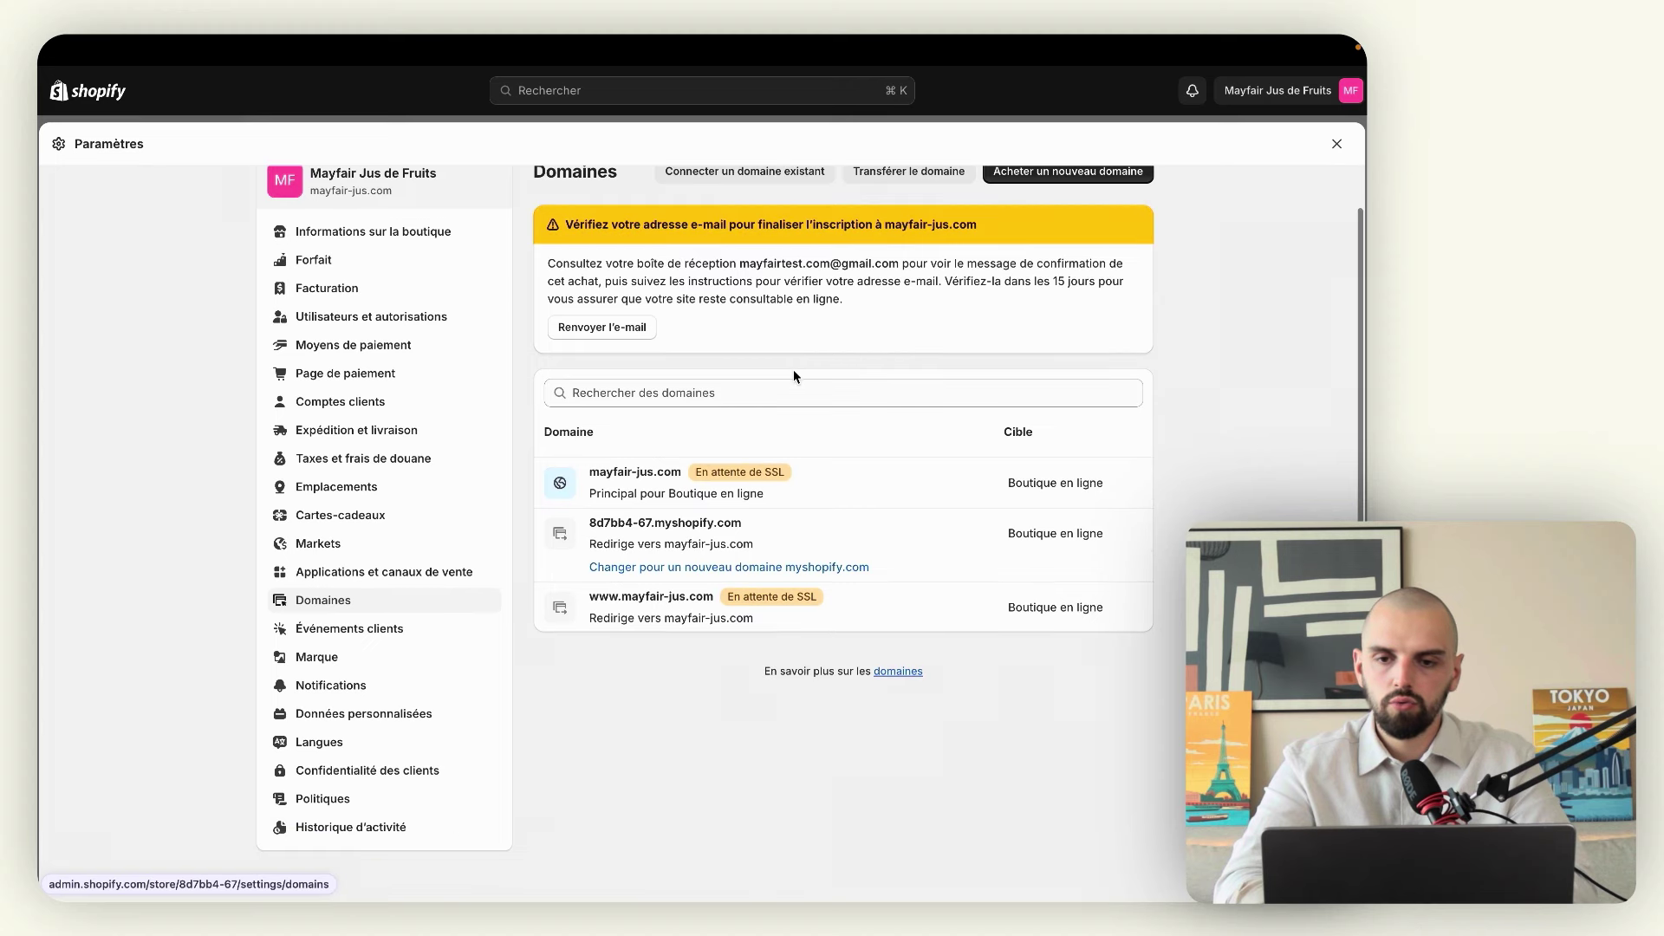
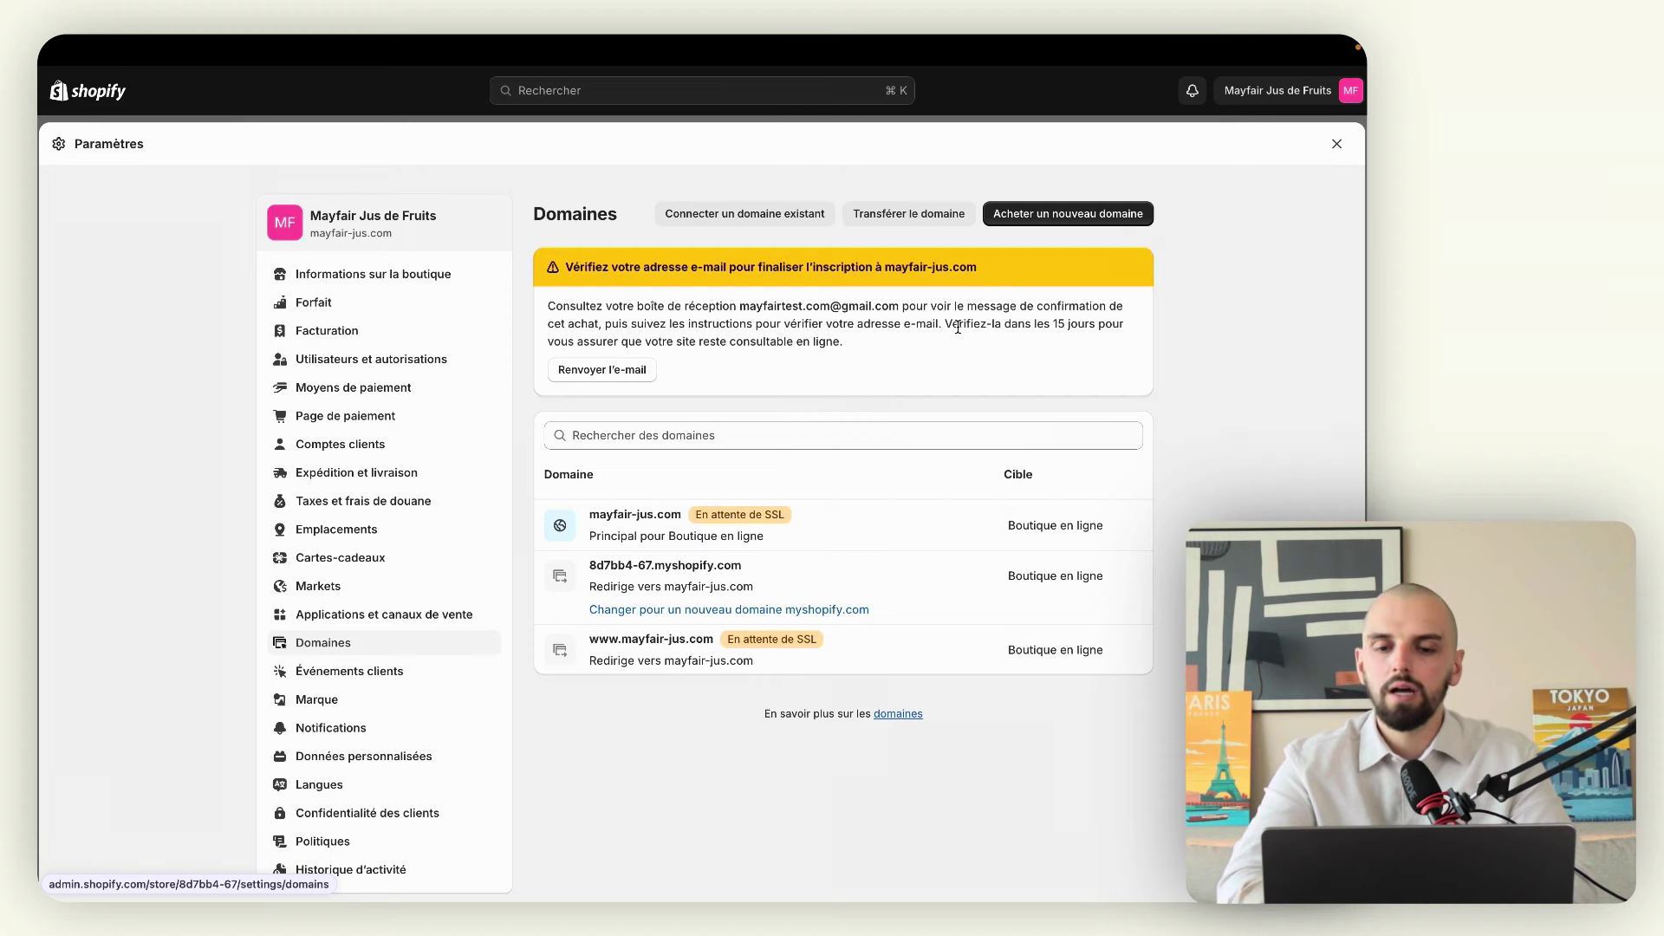
Turn off automatic renewal for mayfair-jus.com, then open the Événements clients settings
click(782, 526)
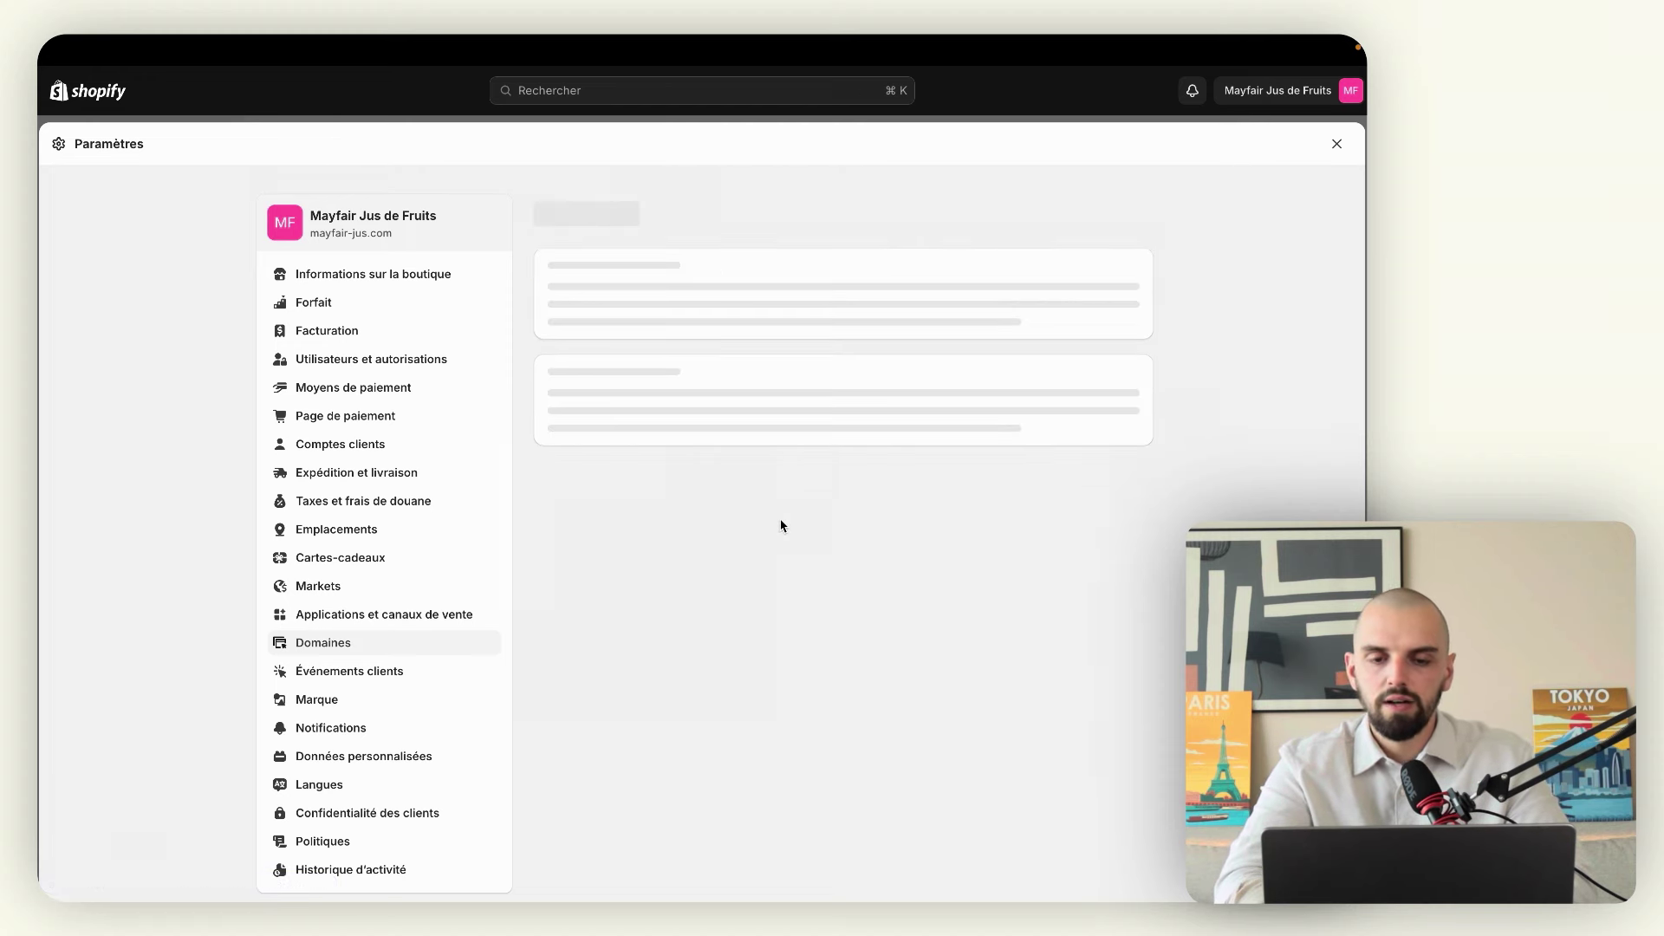
scroll(815, 476, down, 1)
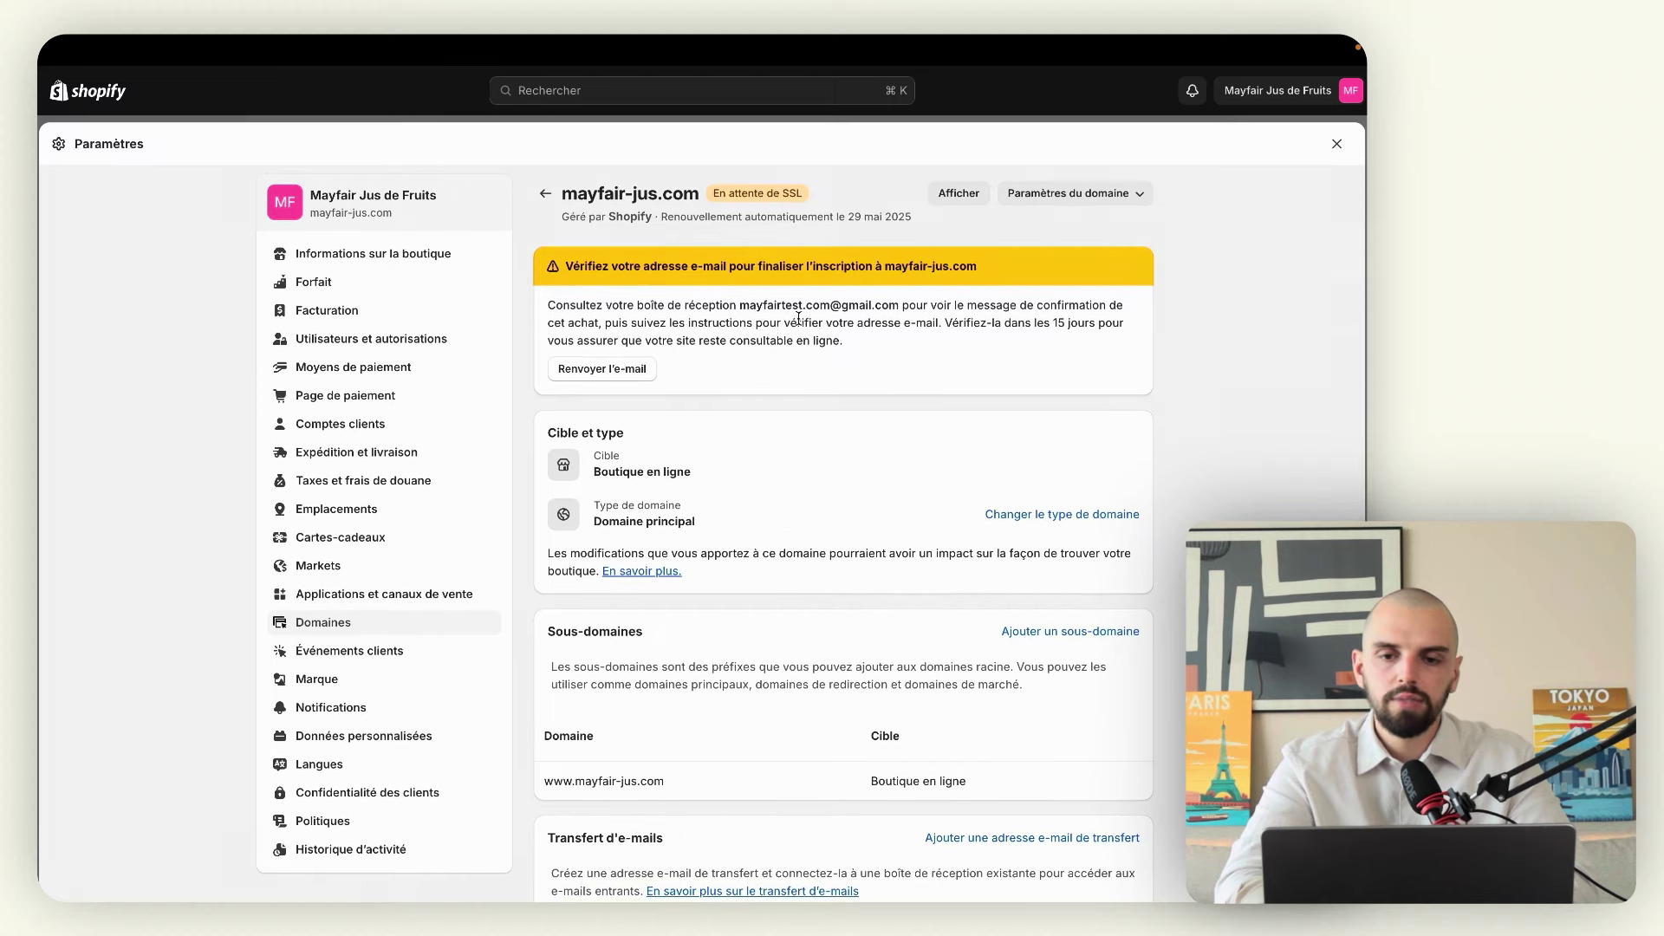
scroll(792, 382, down, 5)
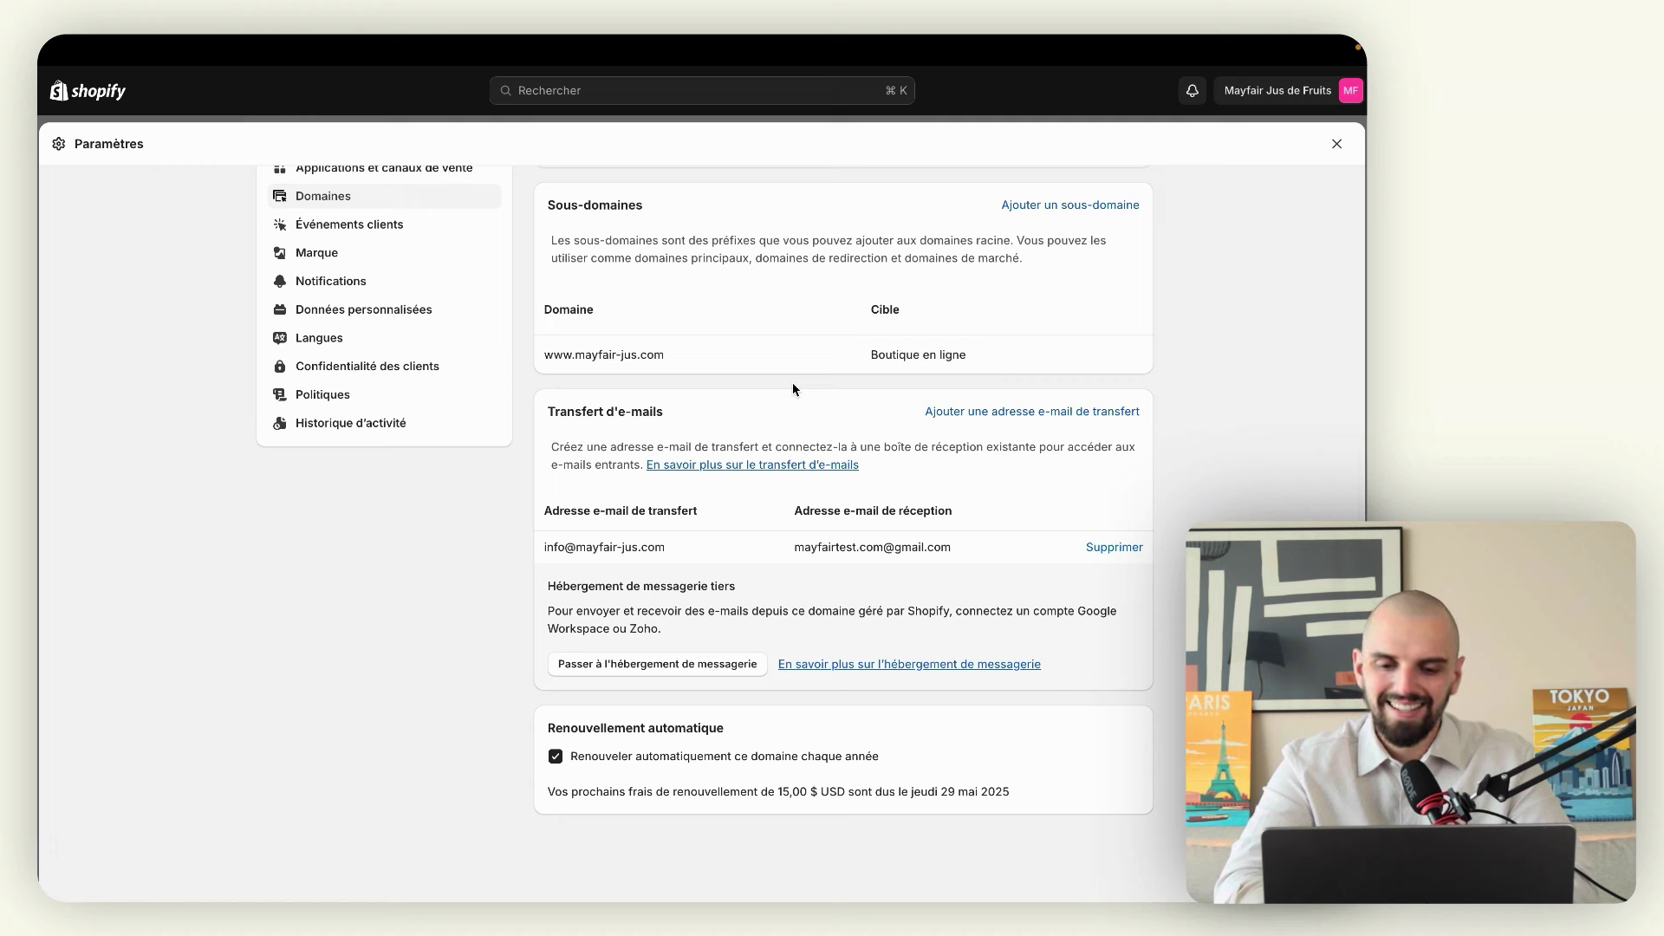
click(682, 763)
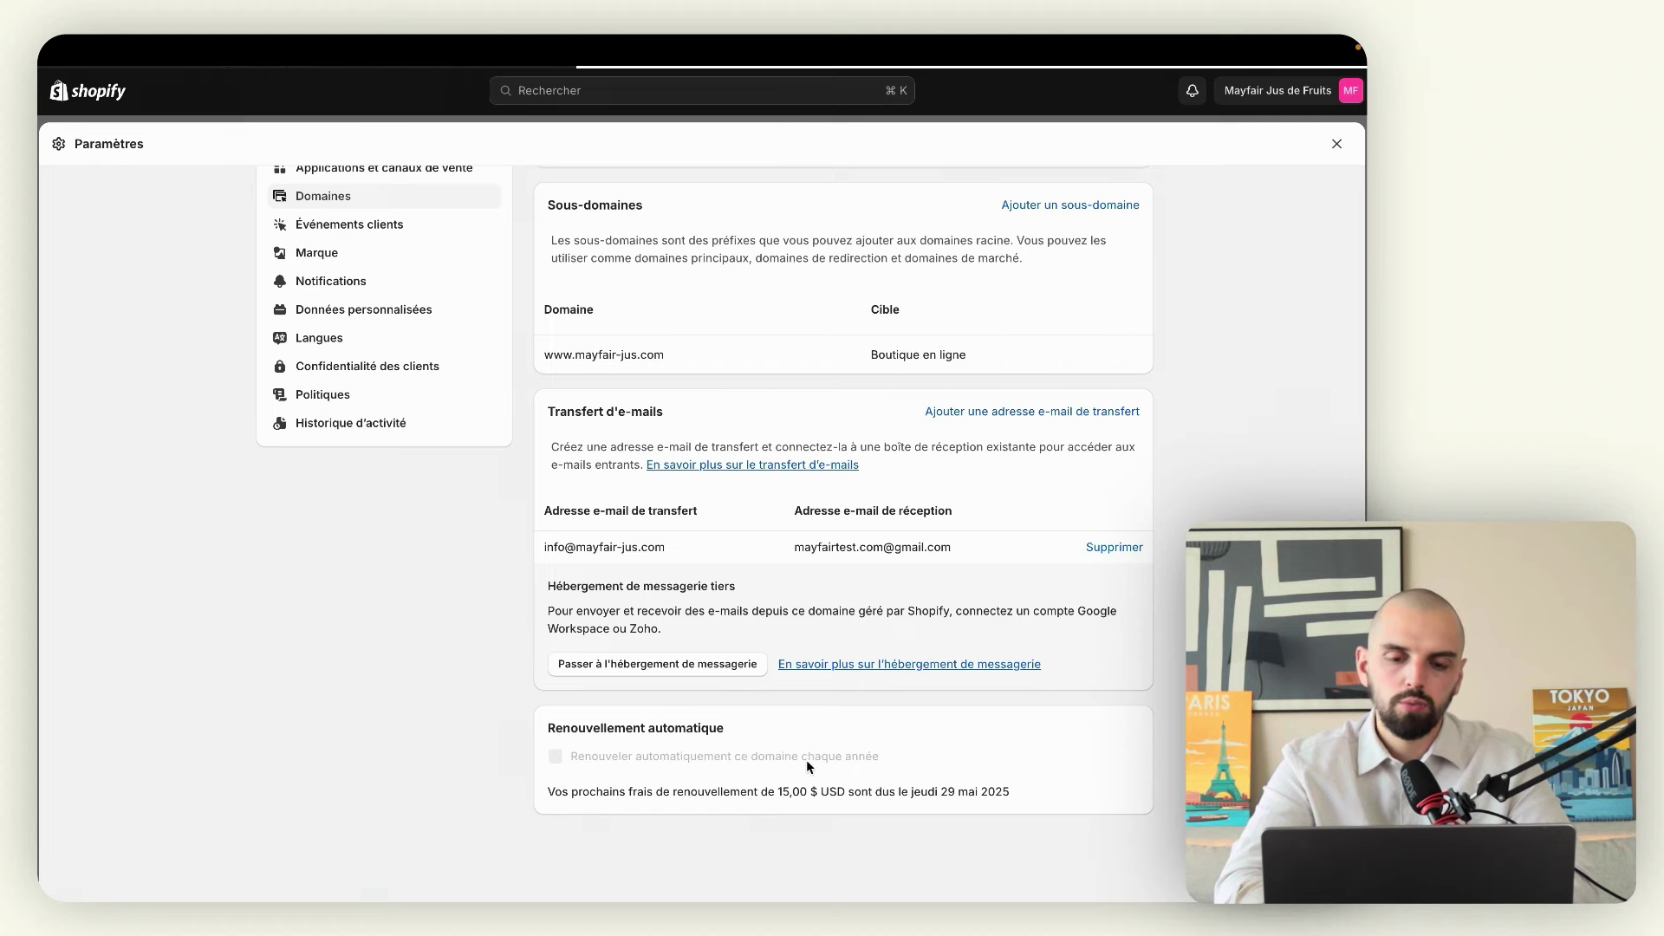
scroll(757, 561, up, 5)
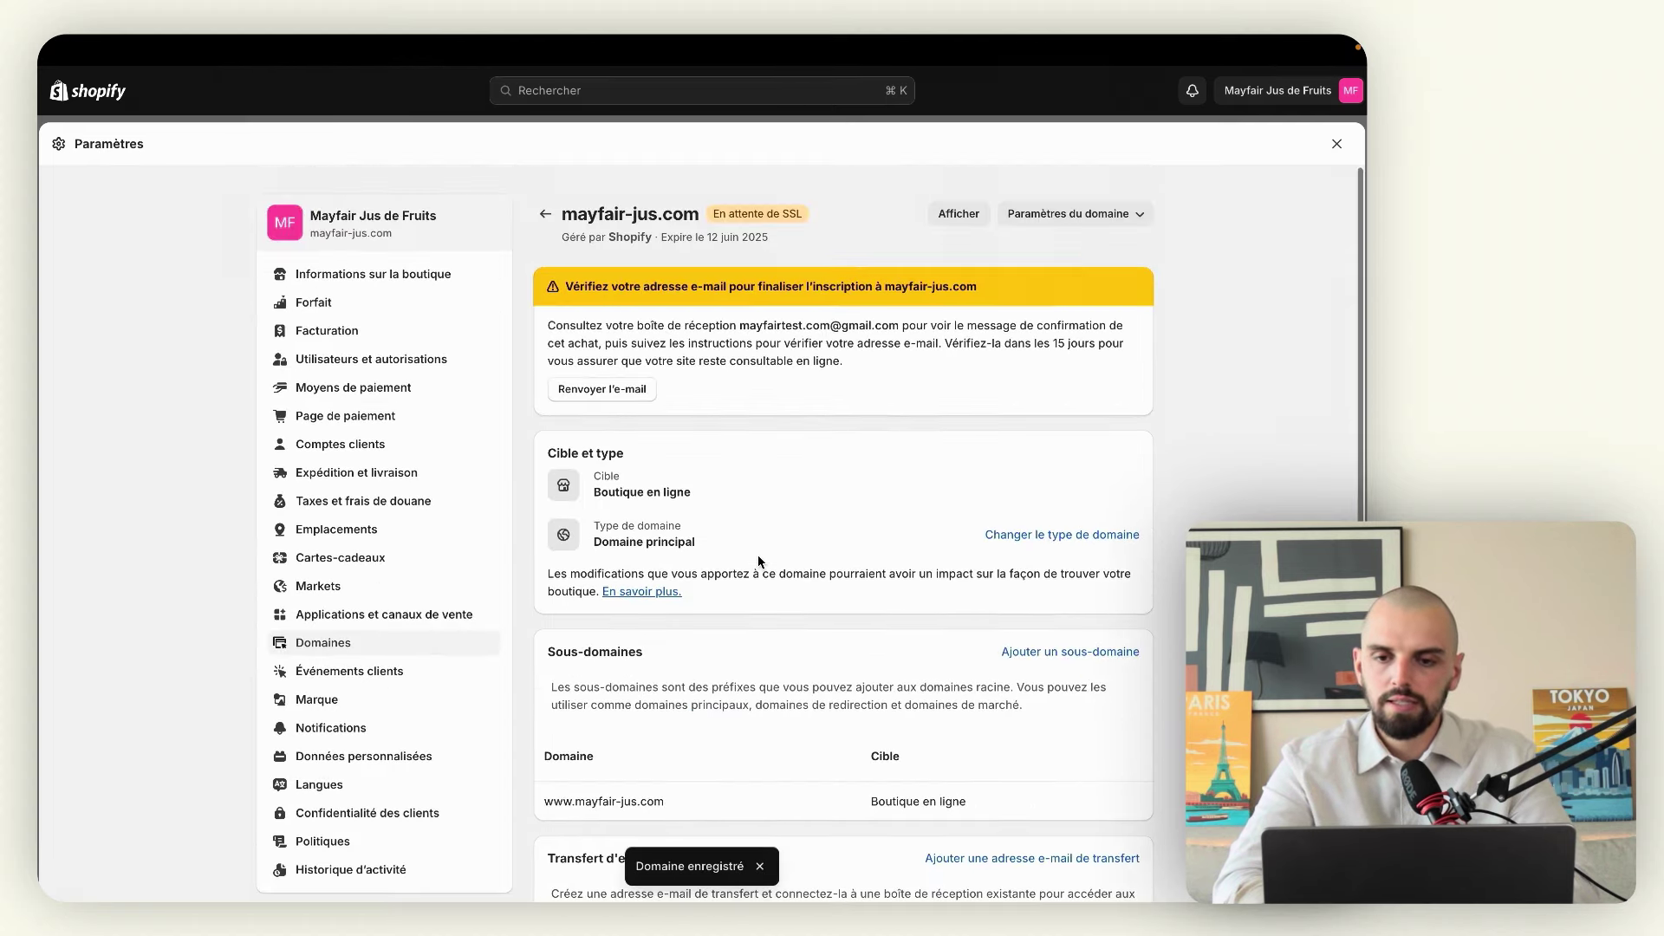
click(545, 214)
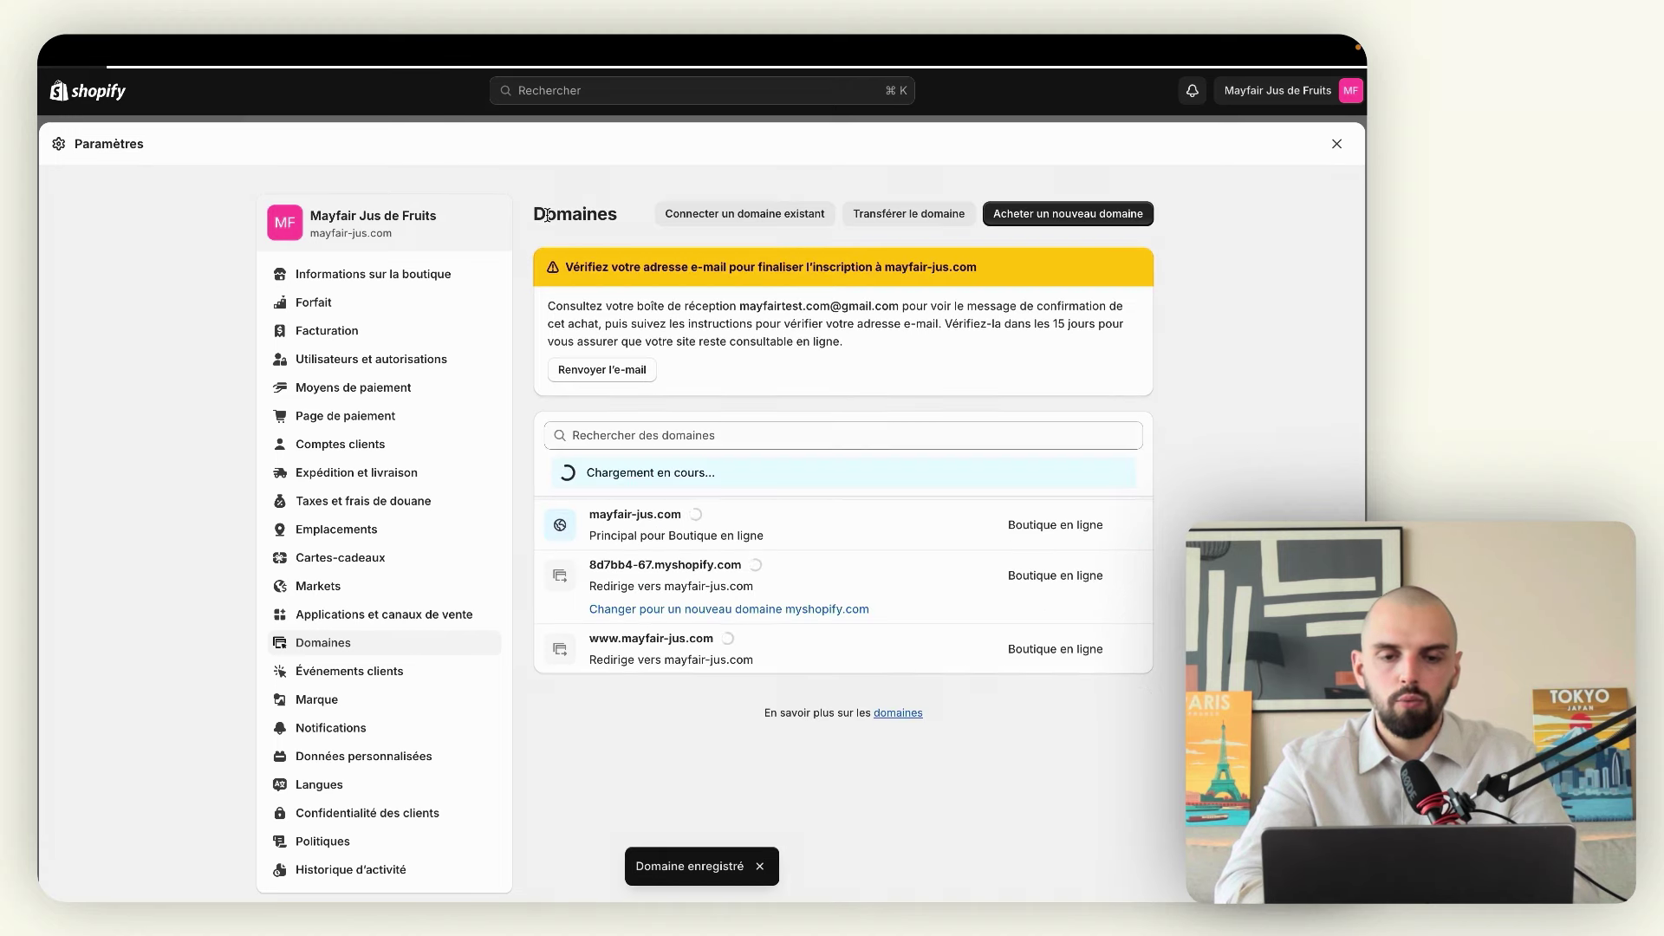
click(398, 680)
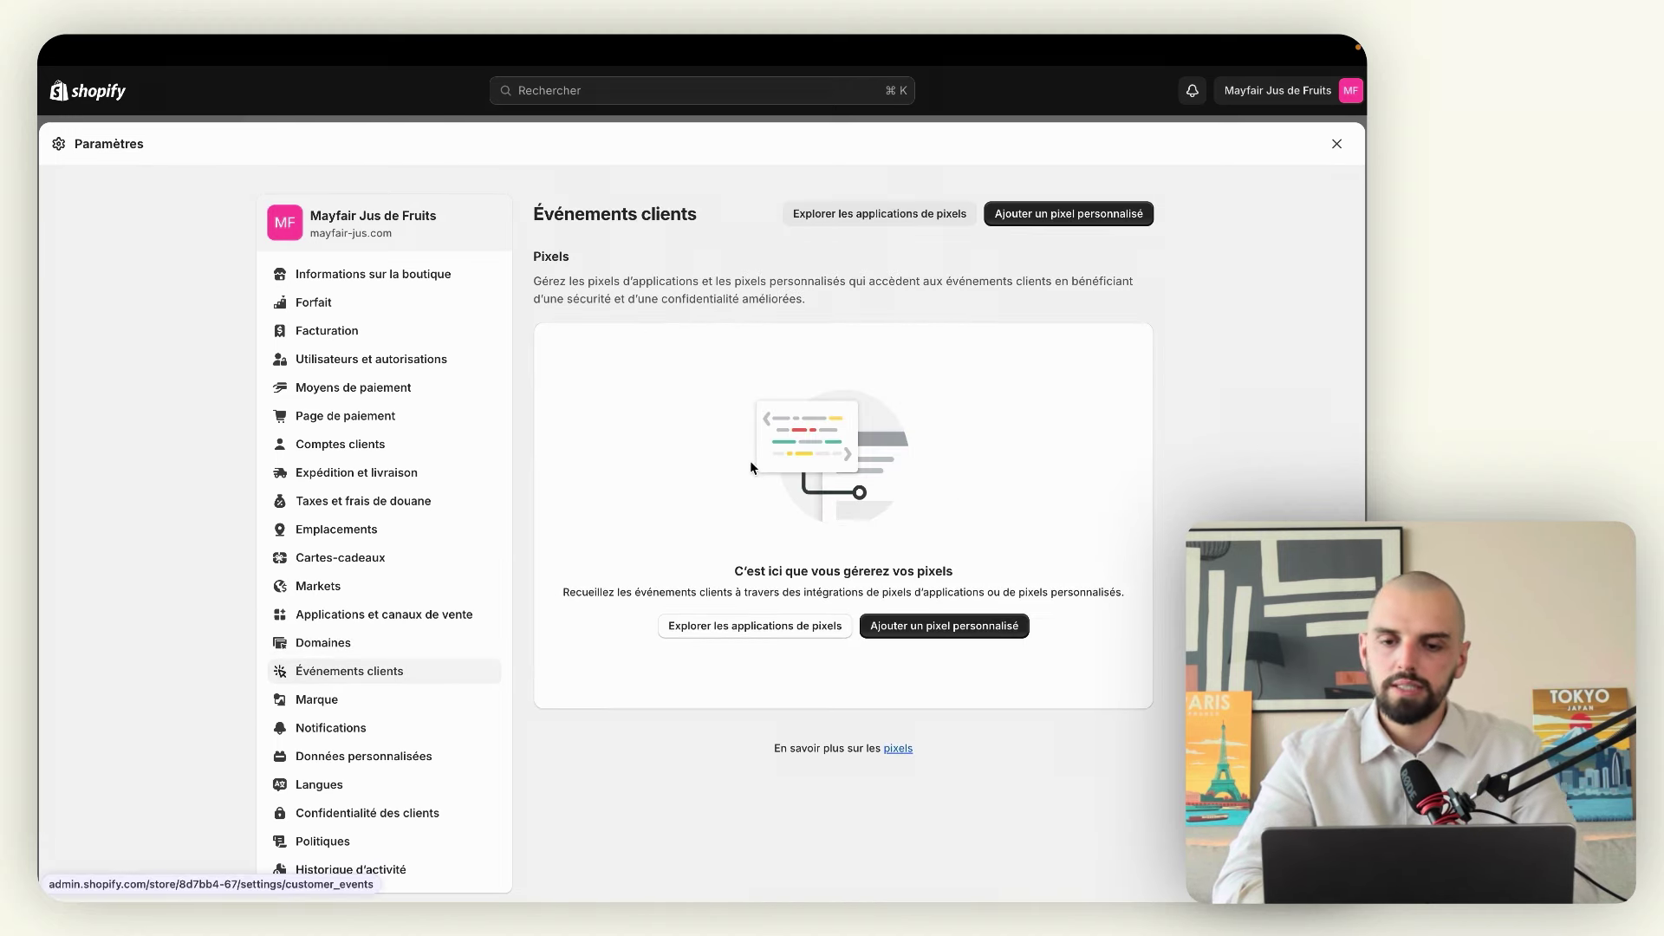
Upload Logo carré.png in the Marque settings and set it as the default logo
click(350, 707)
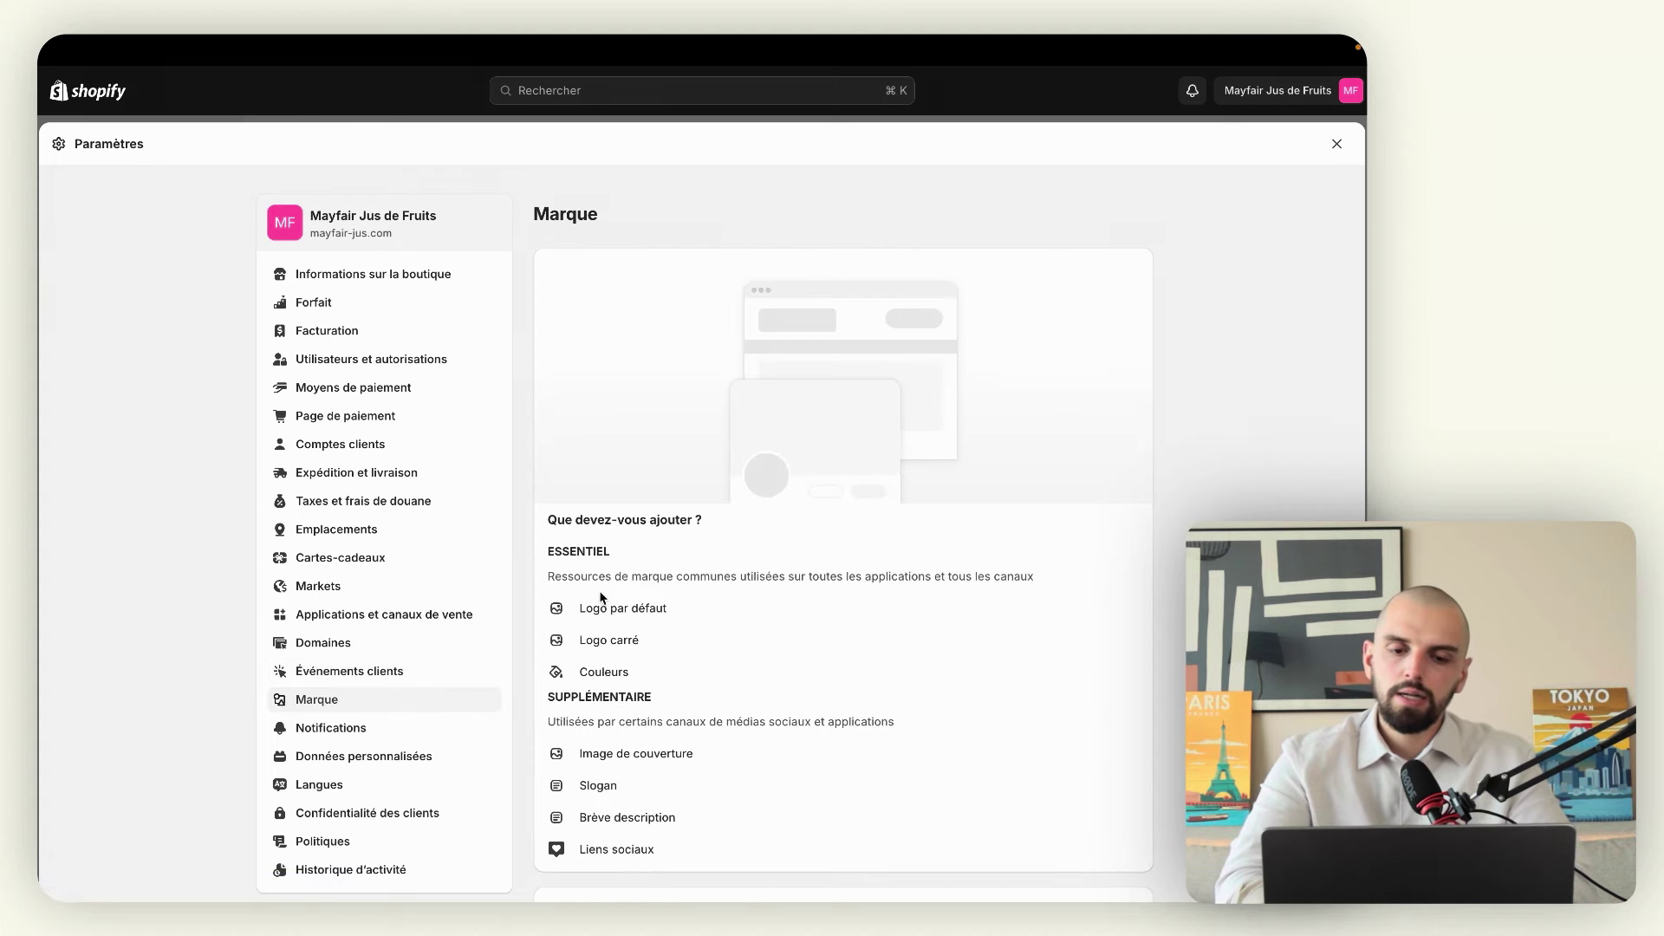
scroll(624, 598, down, 2)
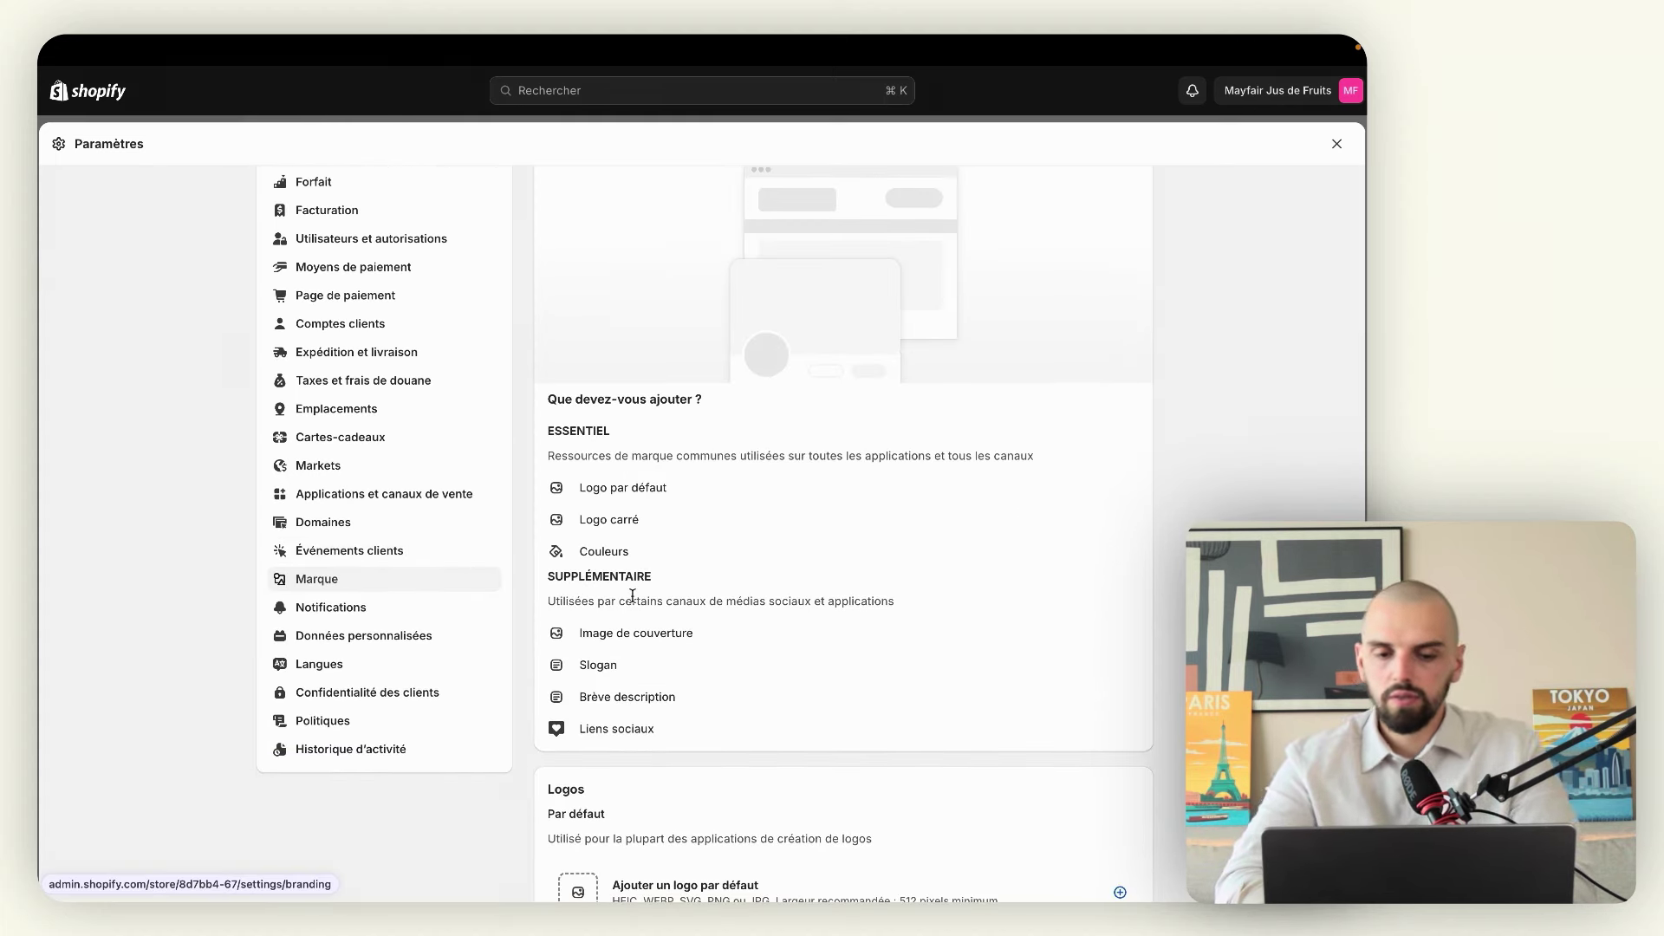
scroll(631, 595, down, 5)
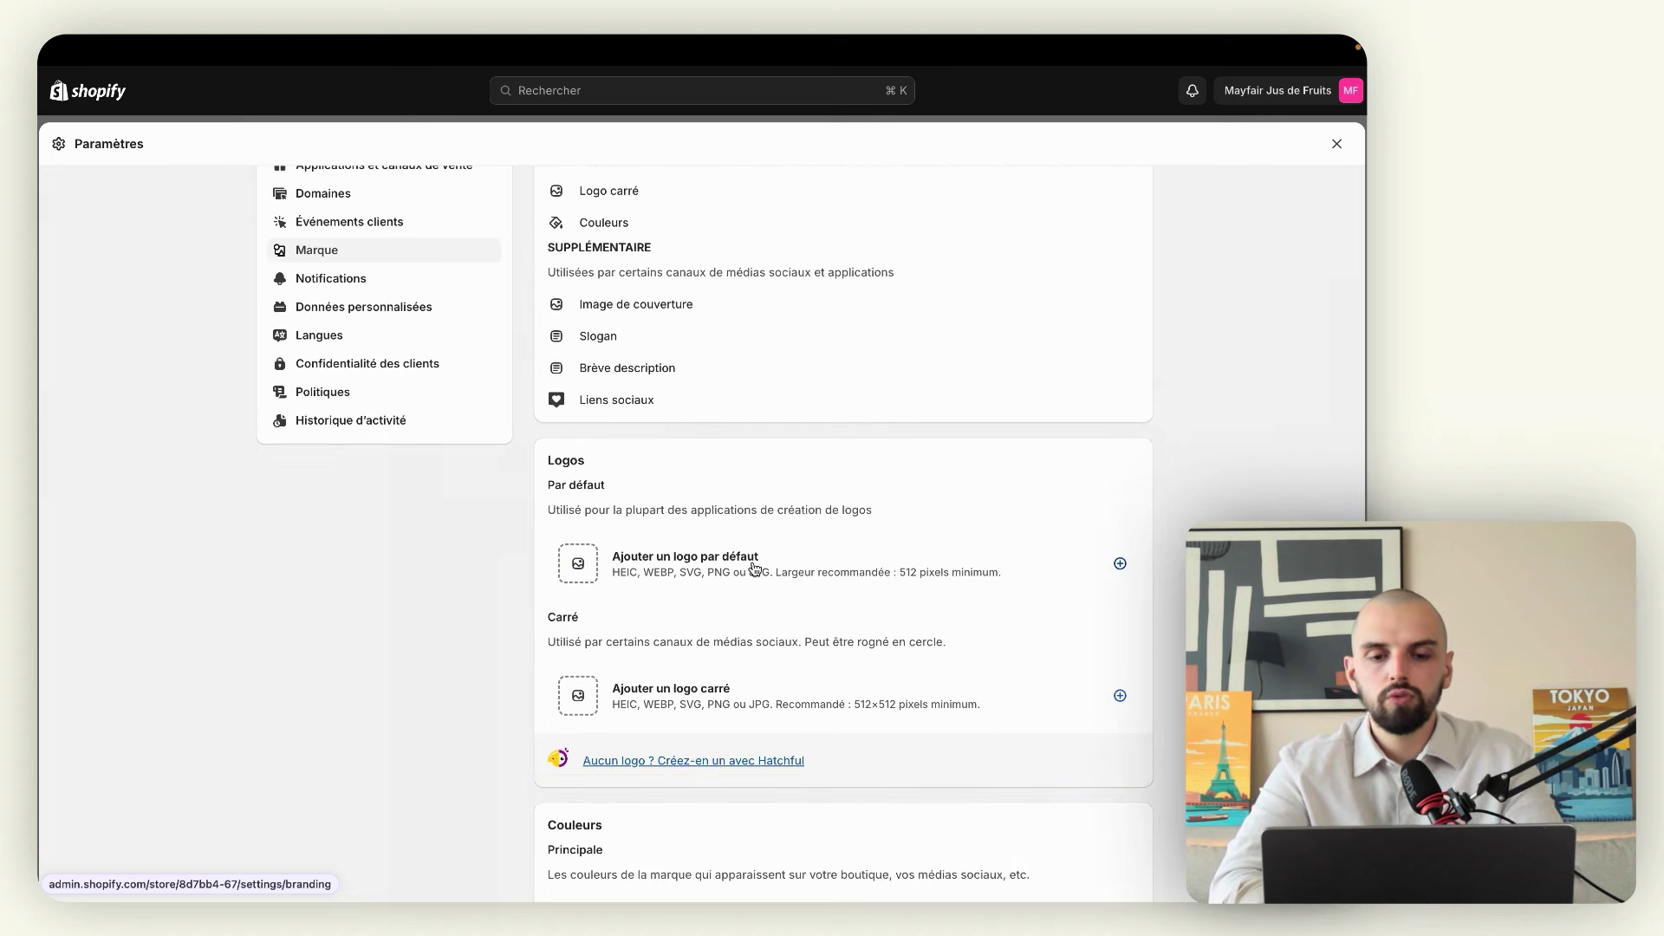
click(583, 567)
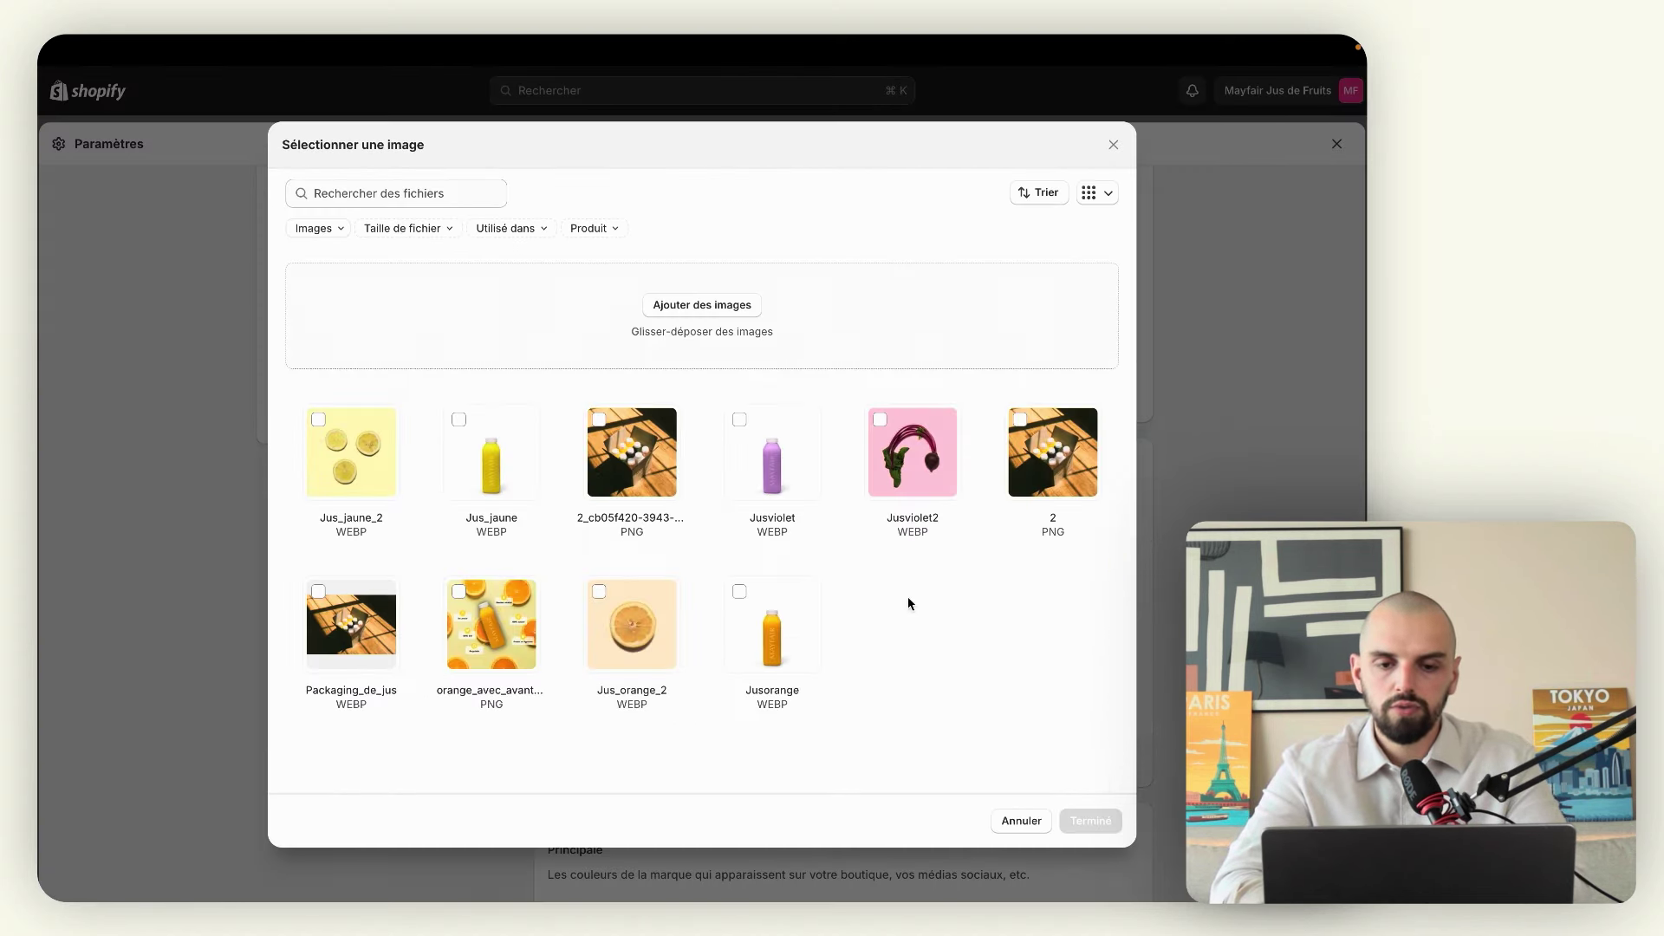
click(725, 312)
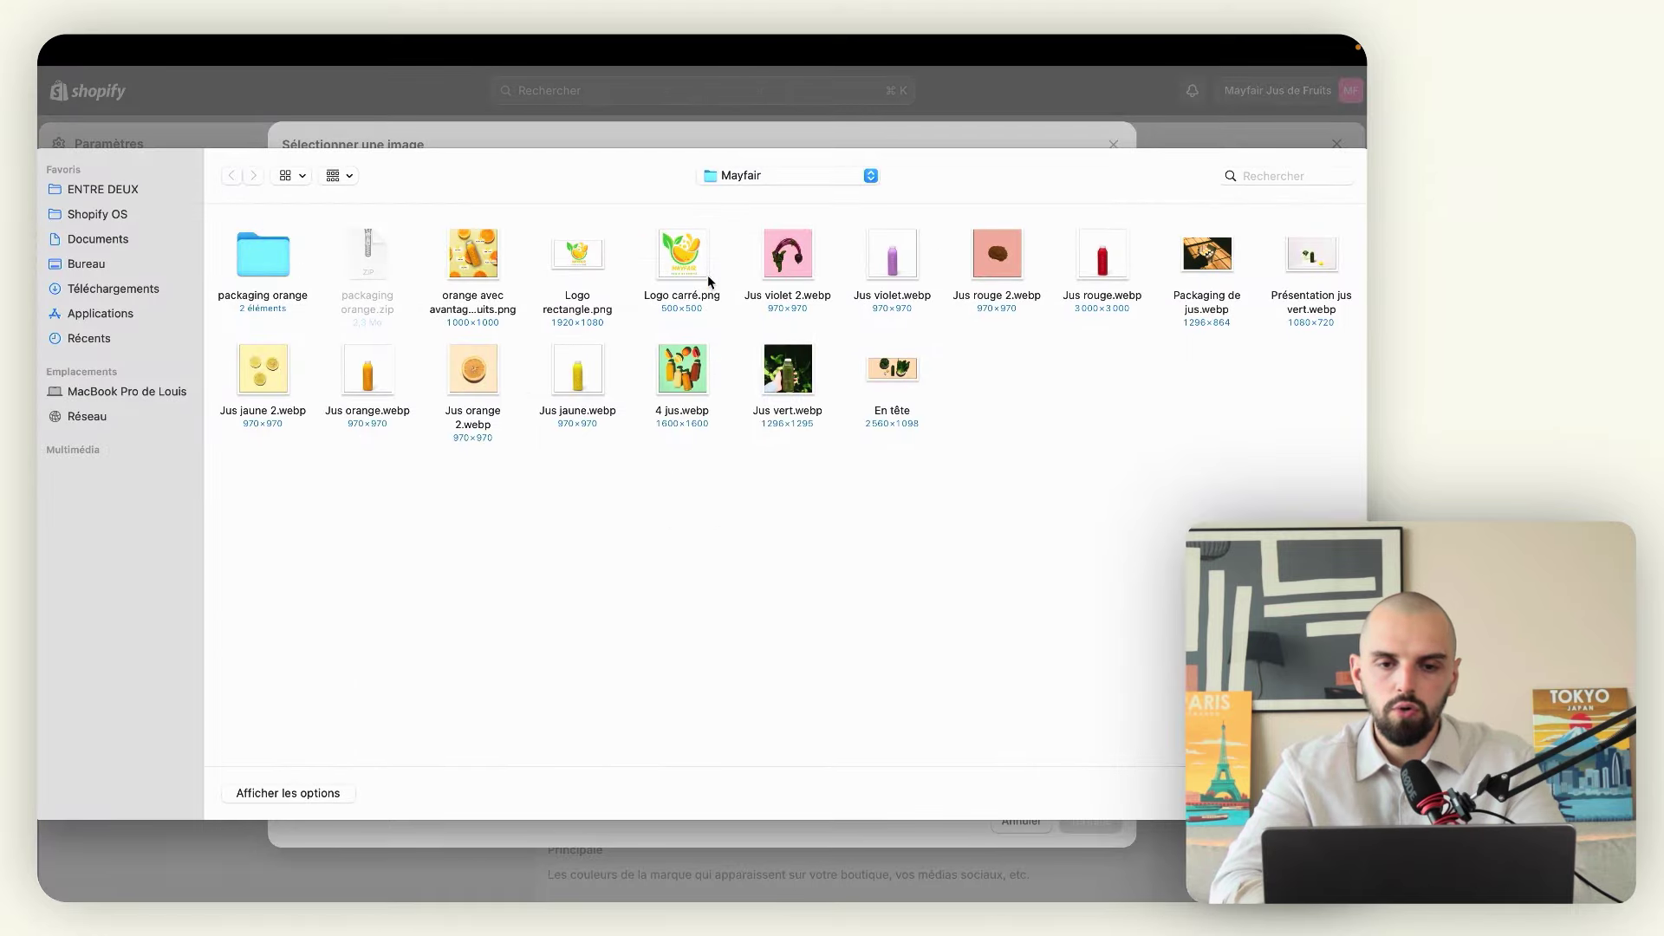
double_click(690, 263)
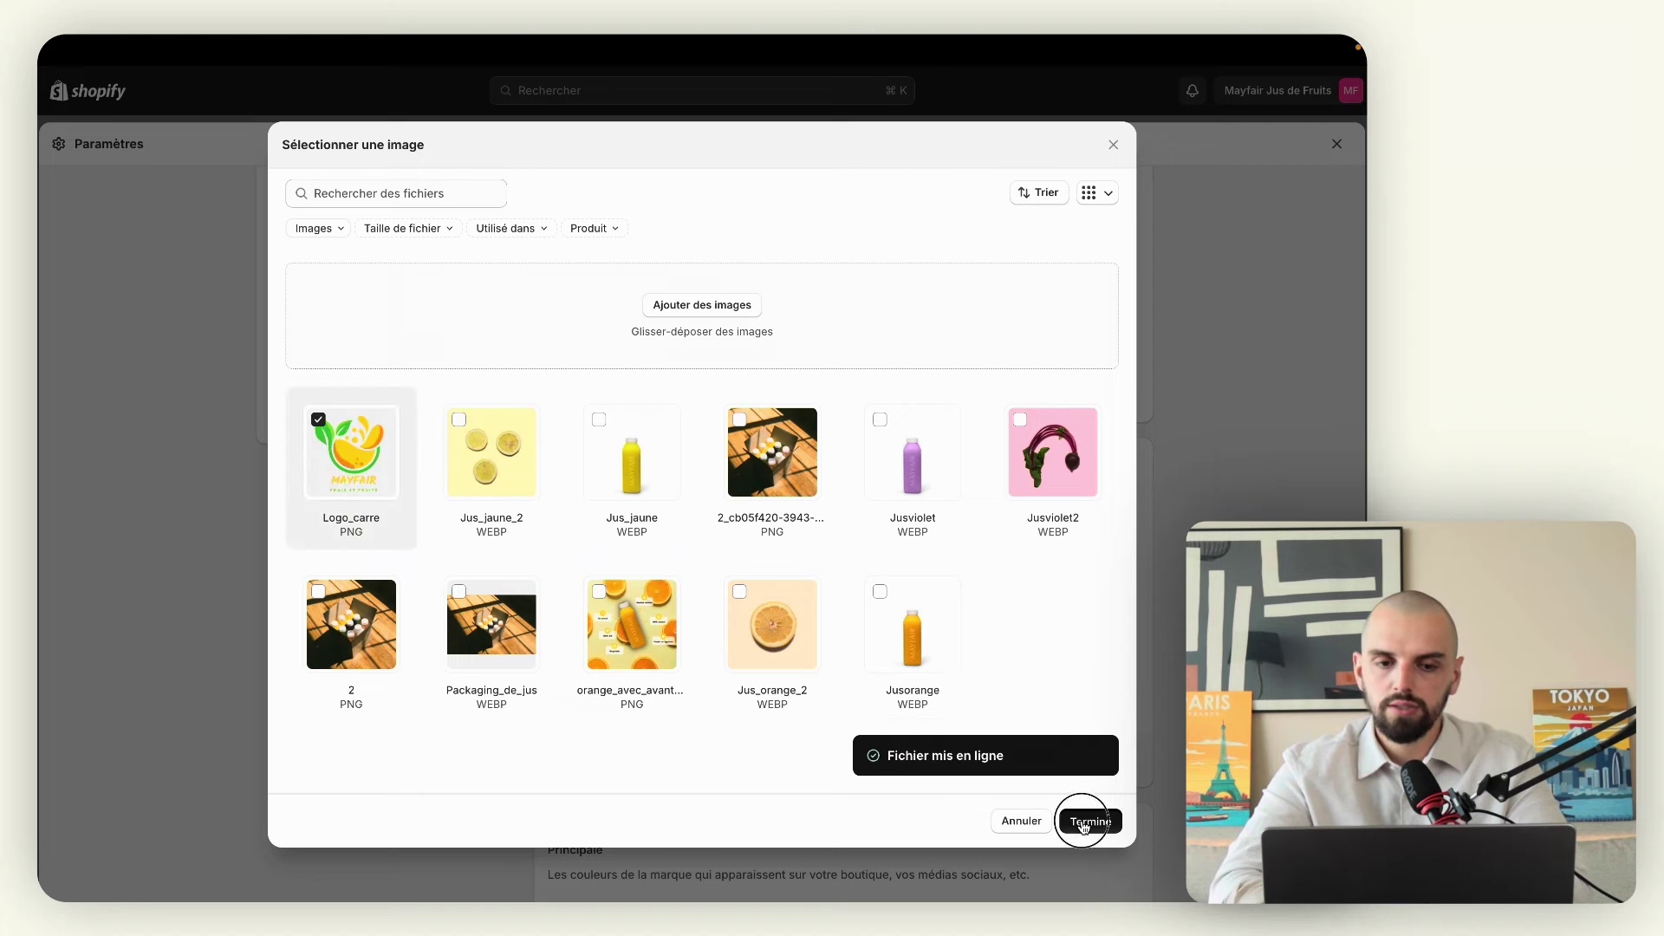
click(1085, 820)
Set the primary brand colour to FBC108, copied from the Canva design
scroll(632, 601, down, 5)
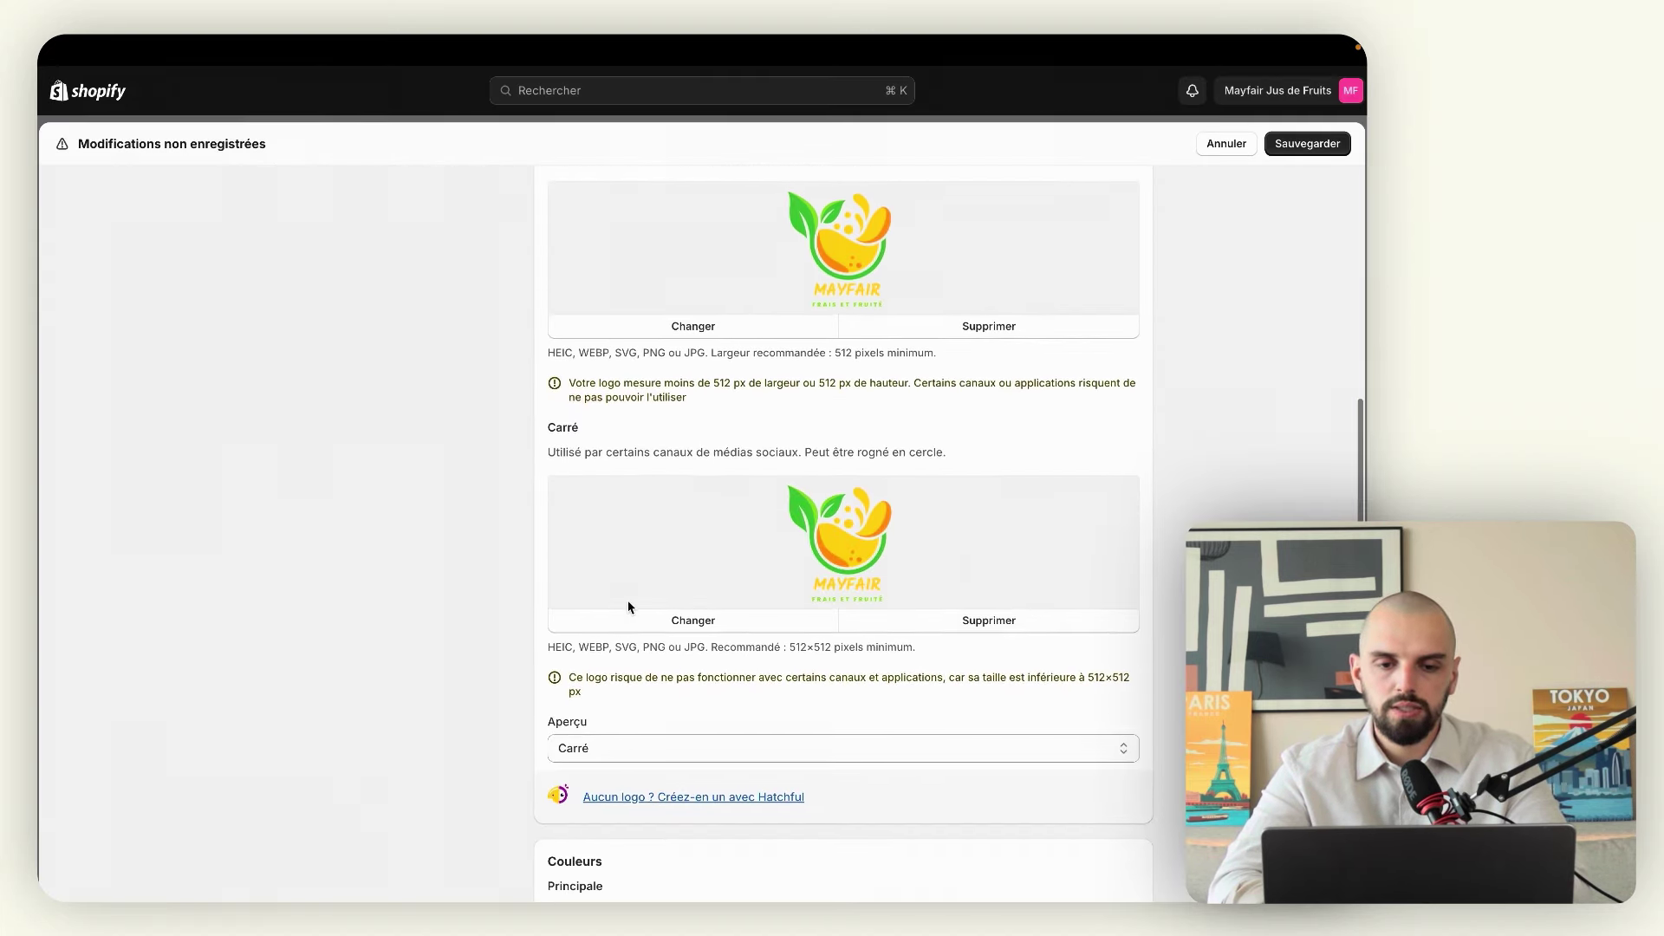
scroll(632, 611, down, 5)
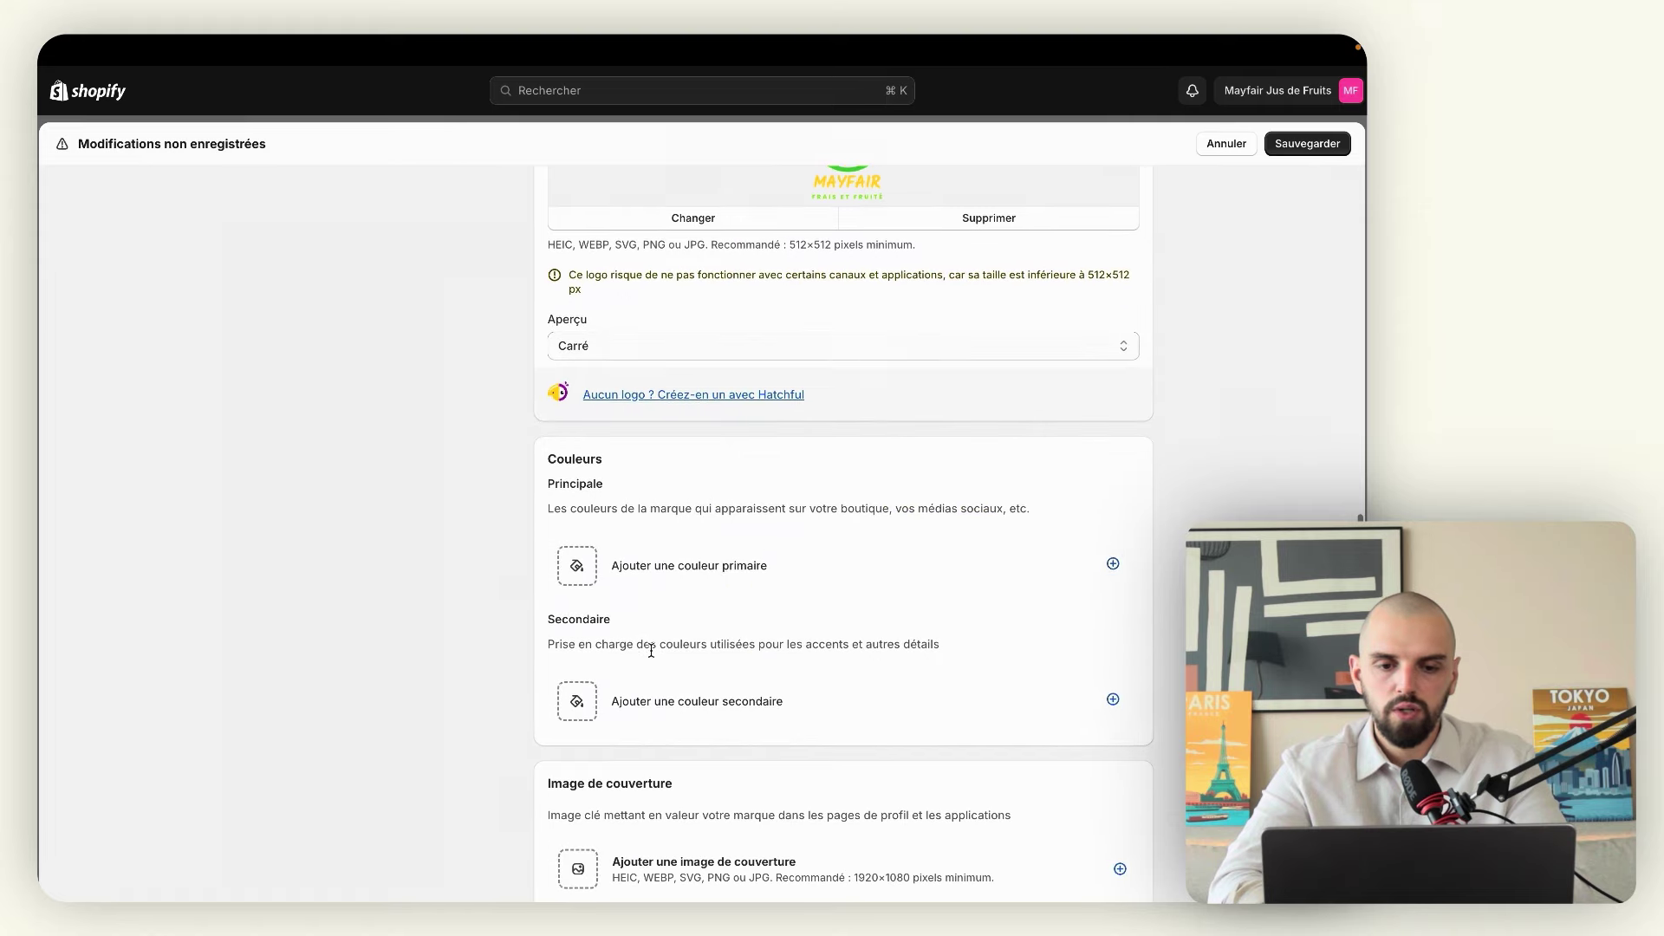
click(648, 575)
mouse_move(38, 492)
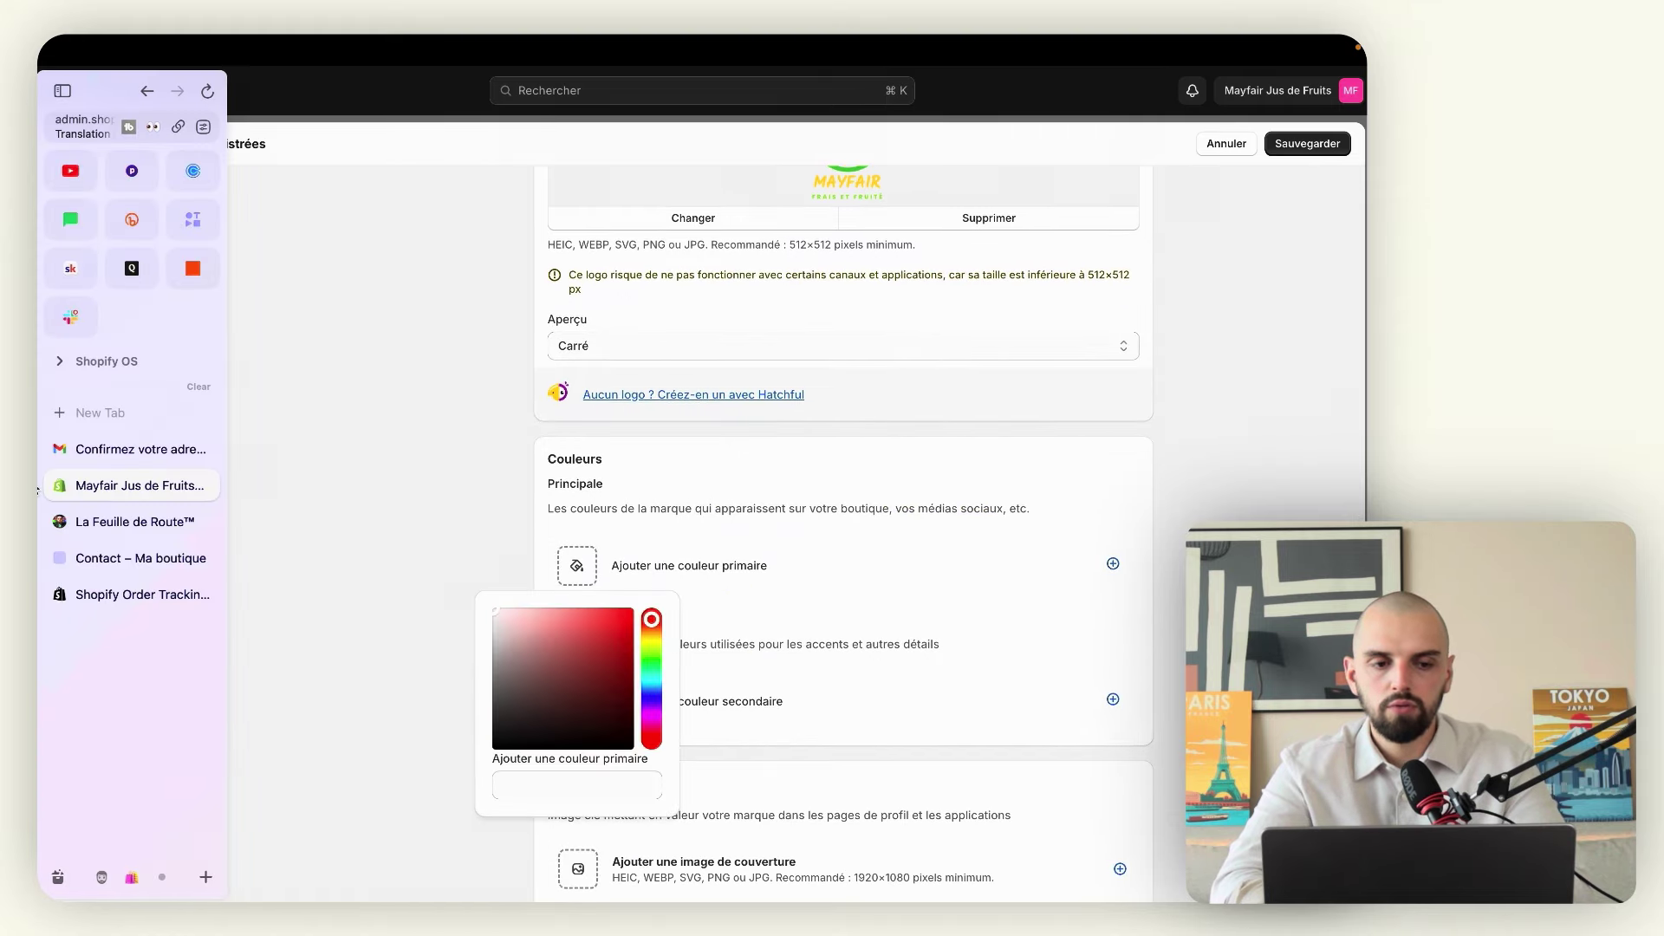
click(116, 488)
click(1055, 323)
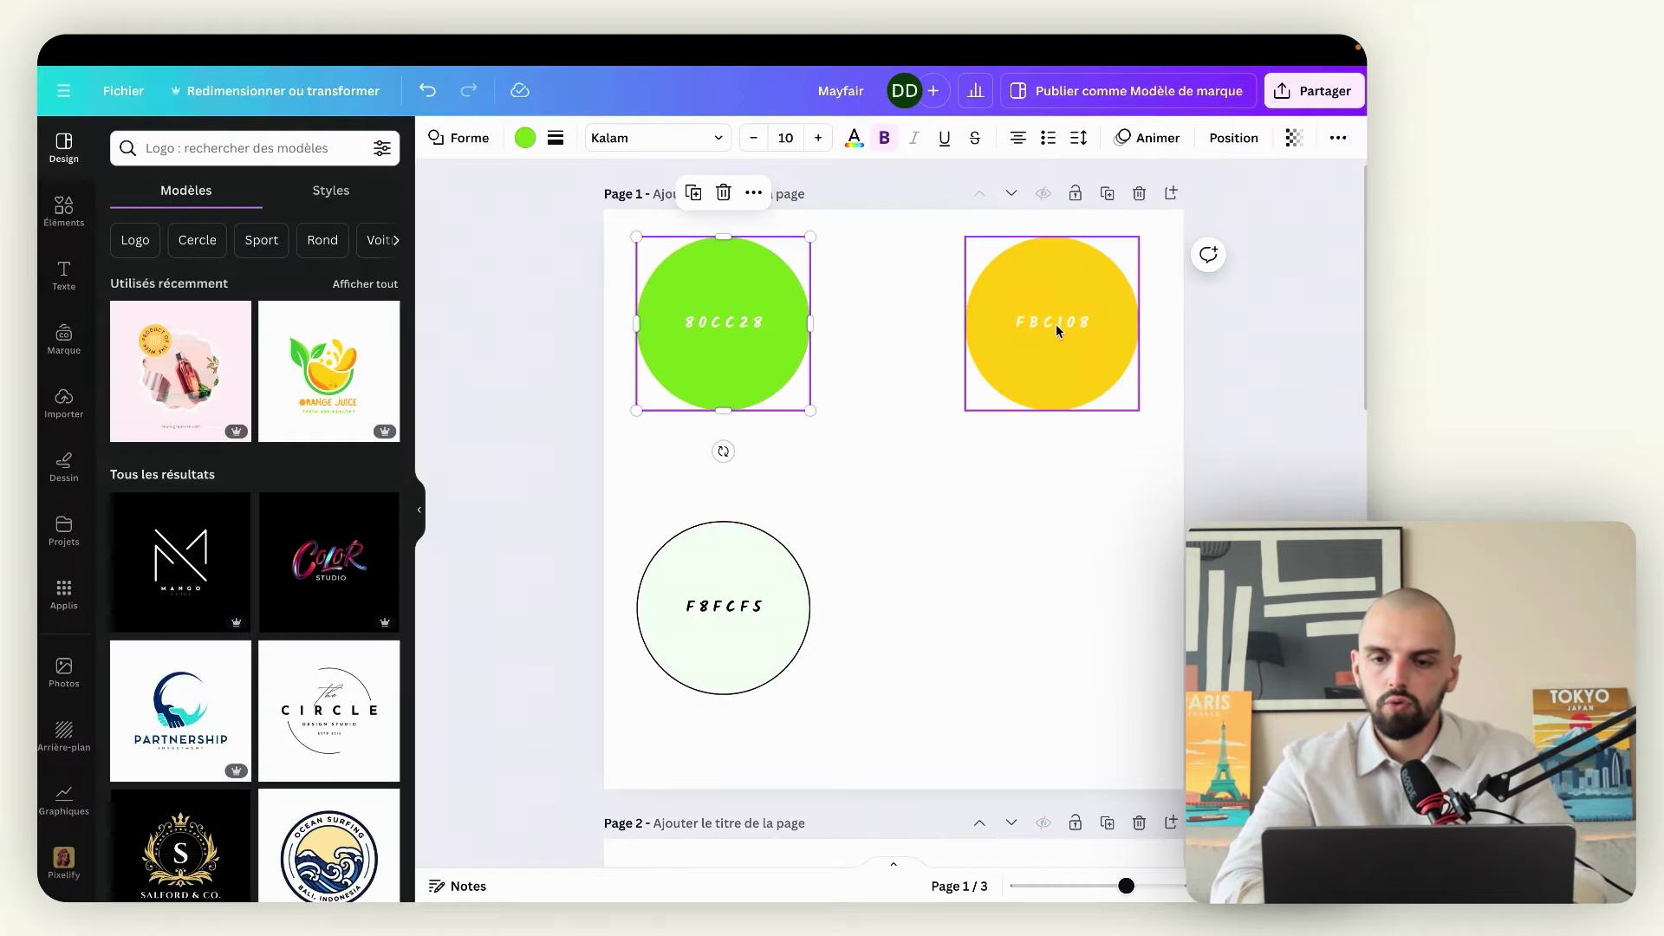
click(1055, 323)
key(super+c)
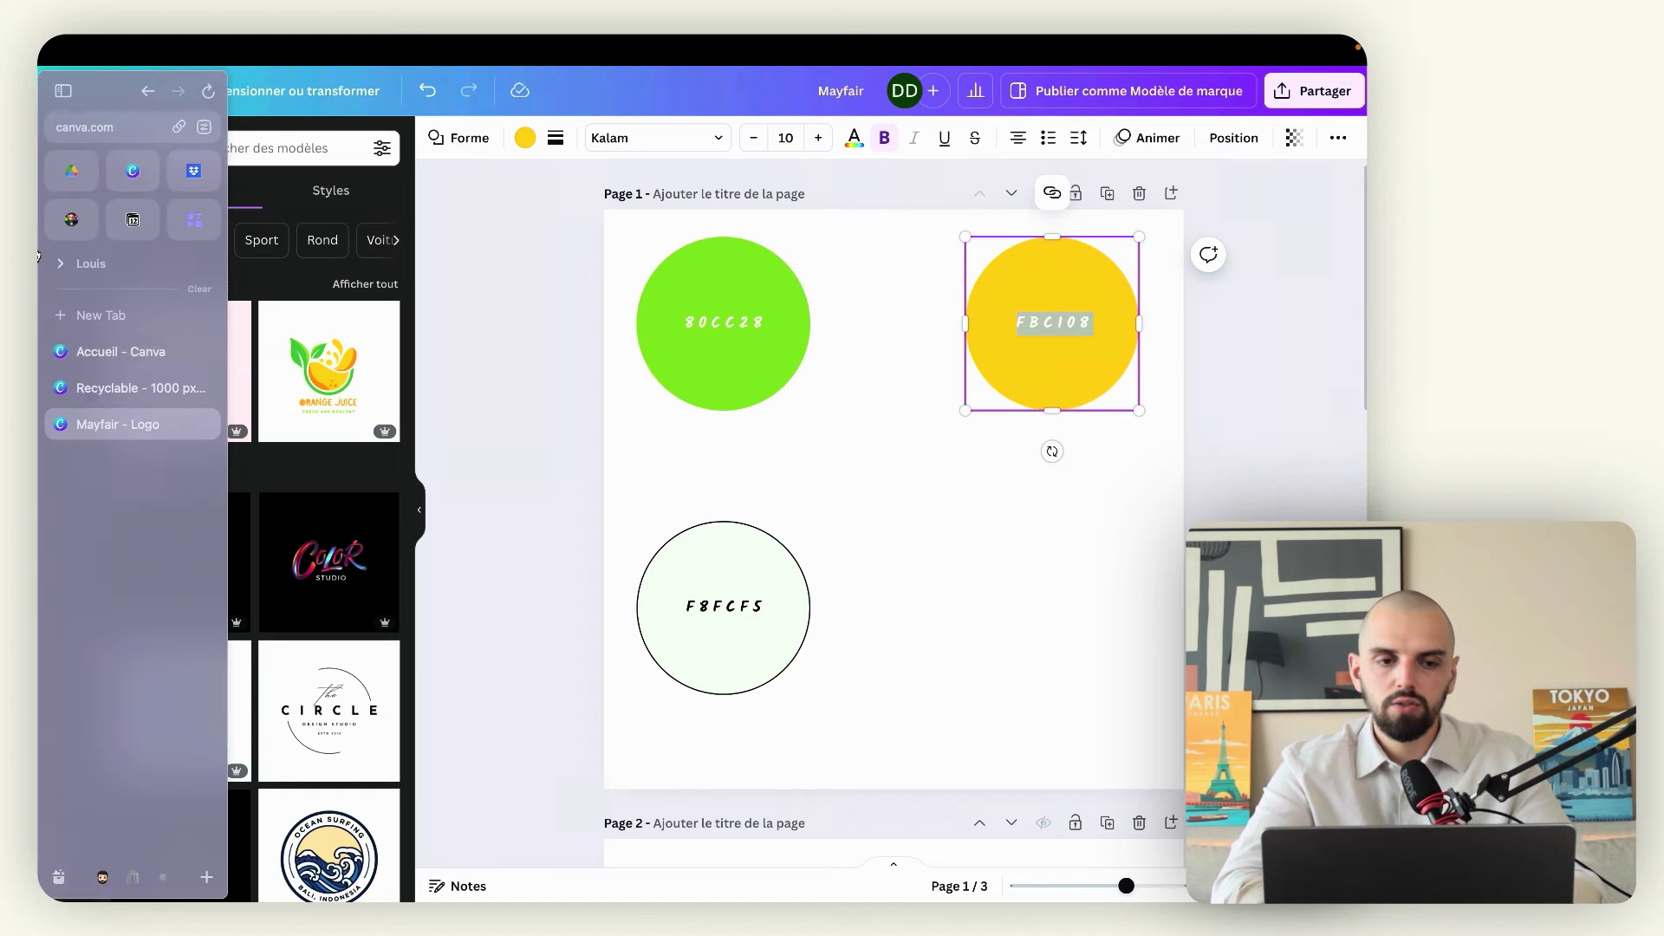
click(84, 394)
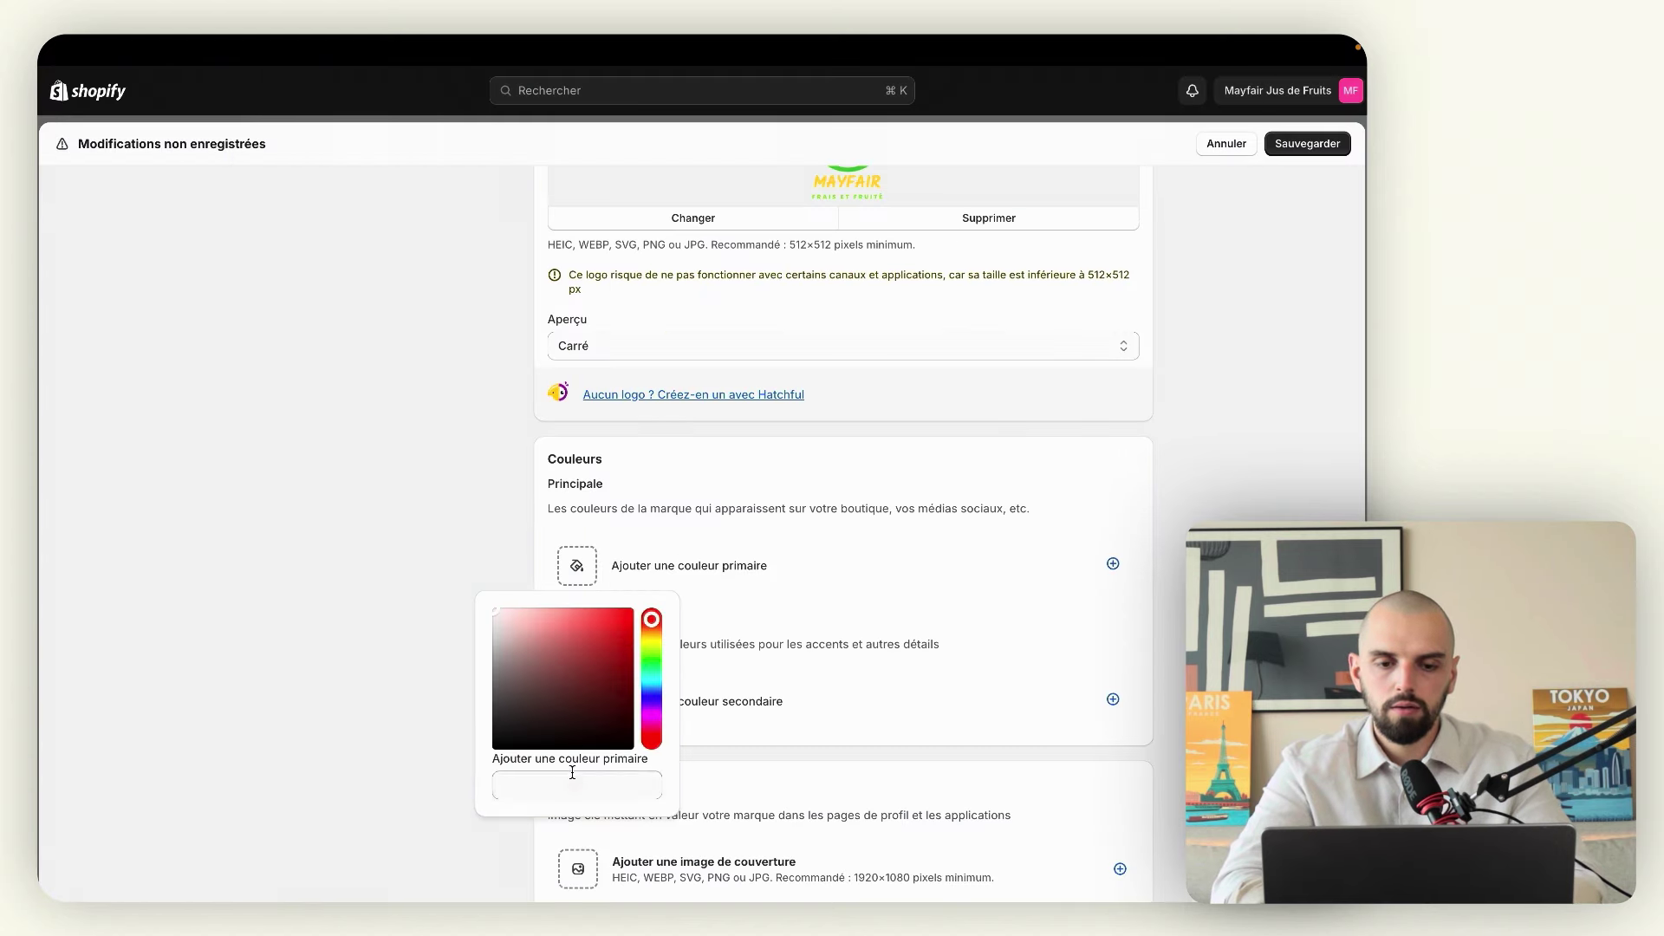
click(572, 776)
key(super+v)
click(424, 664)
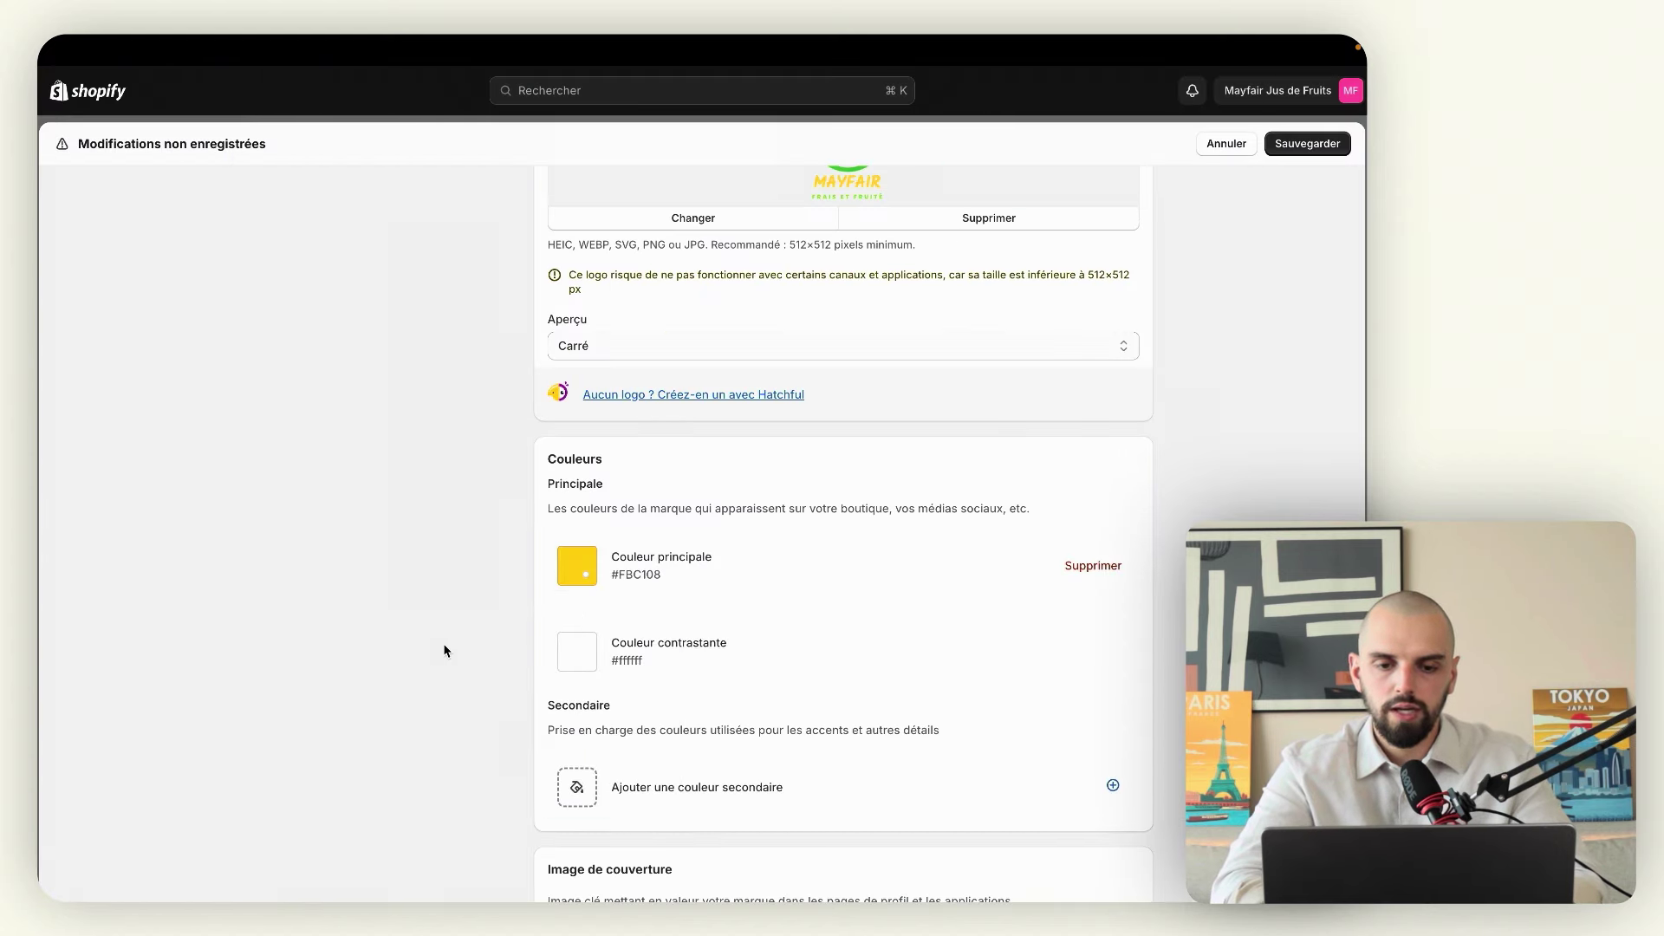
Replace the contrasting colour ffffff with 80cc28, copied from Canva
click(583, 660)
mouse_move(38, 525)
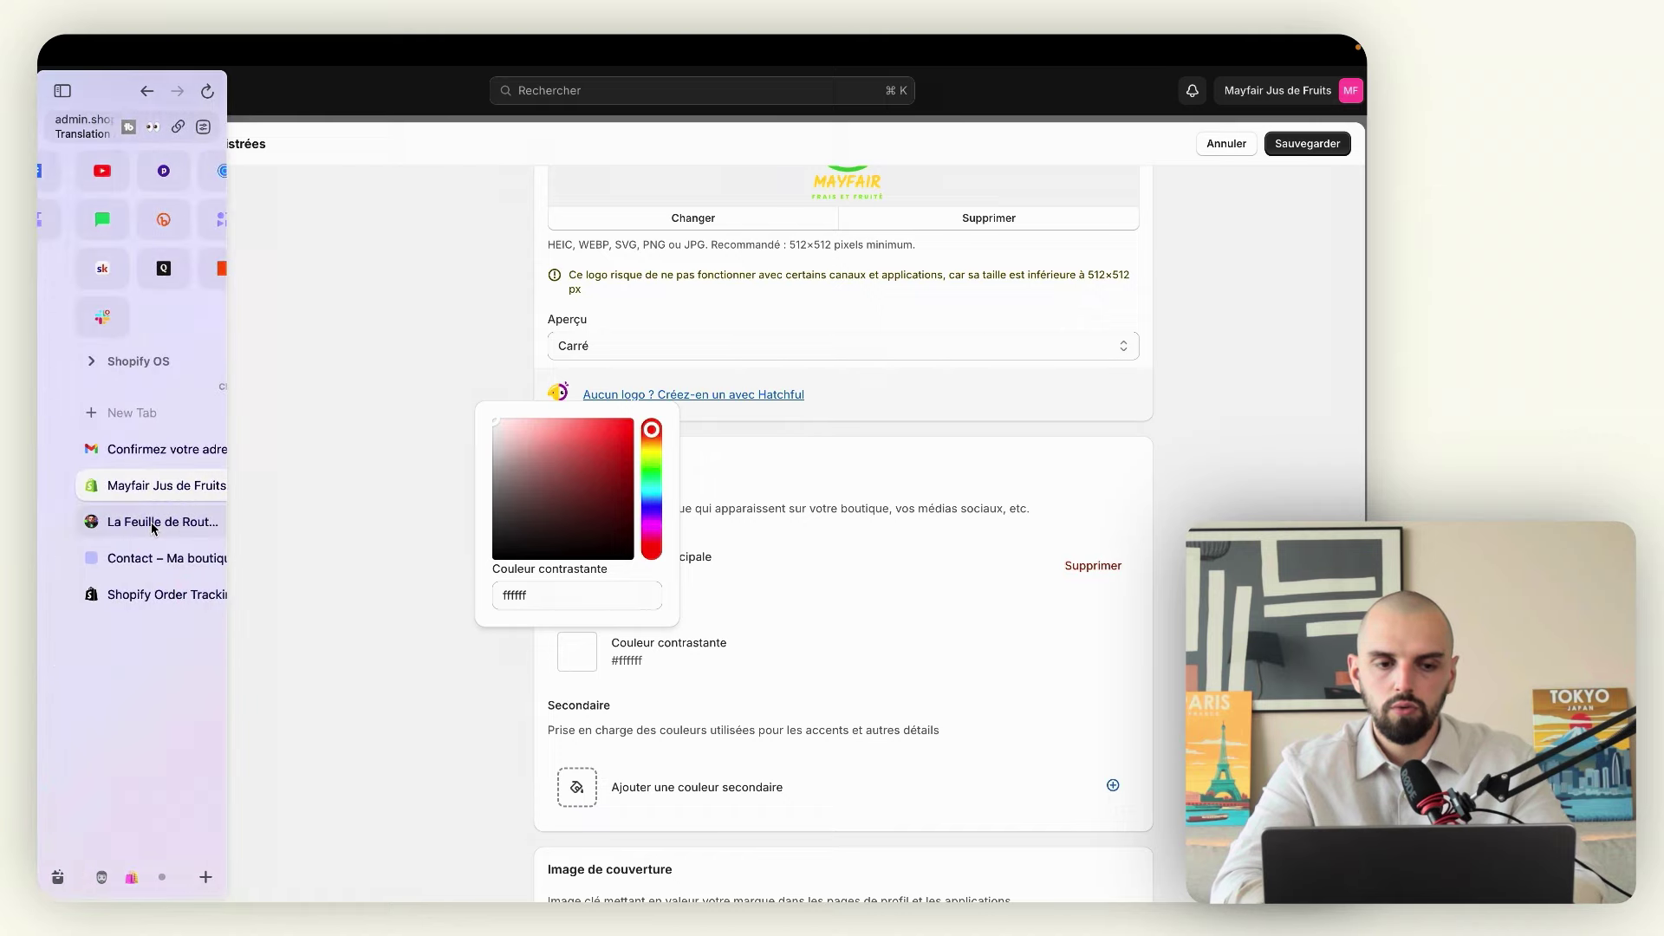
click(151, 522)
click(672, 338)
double_click(724, 322)
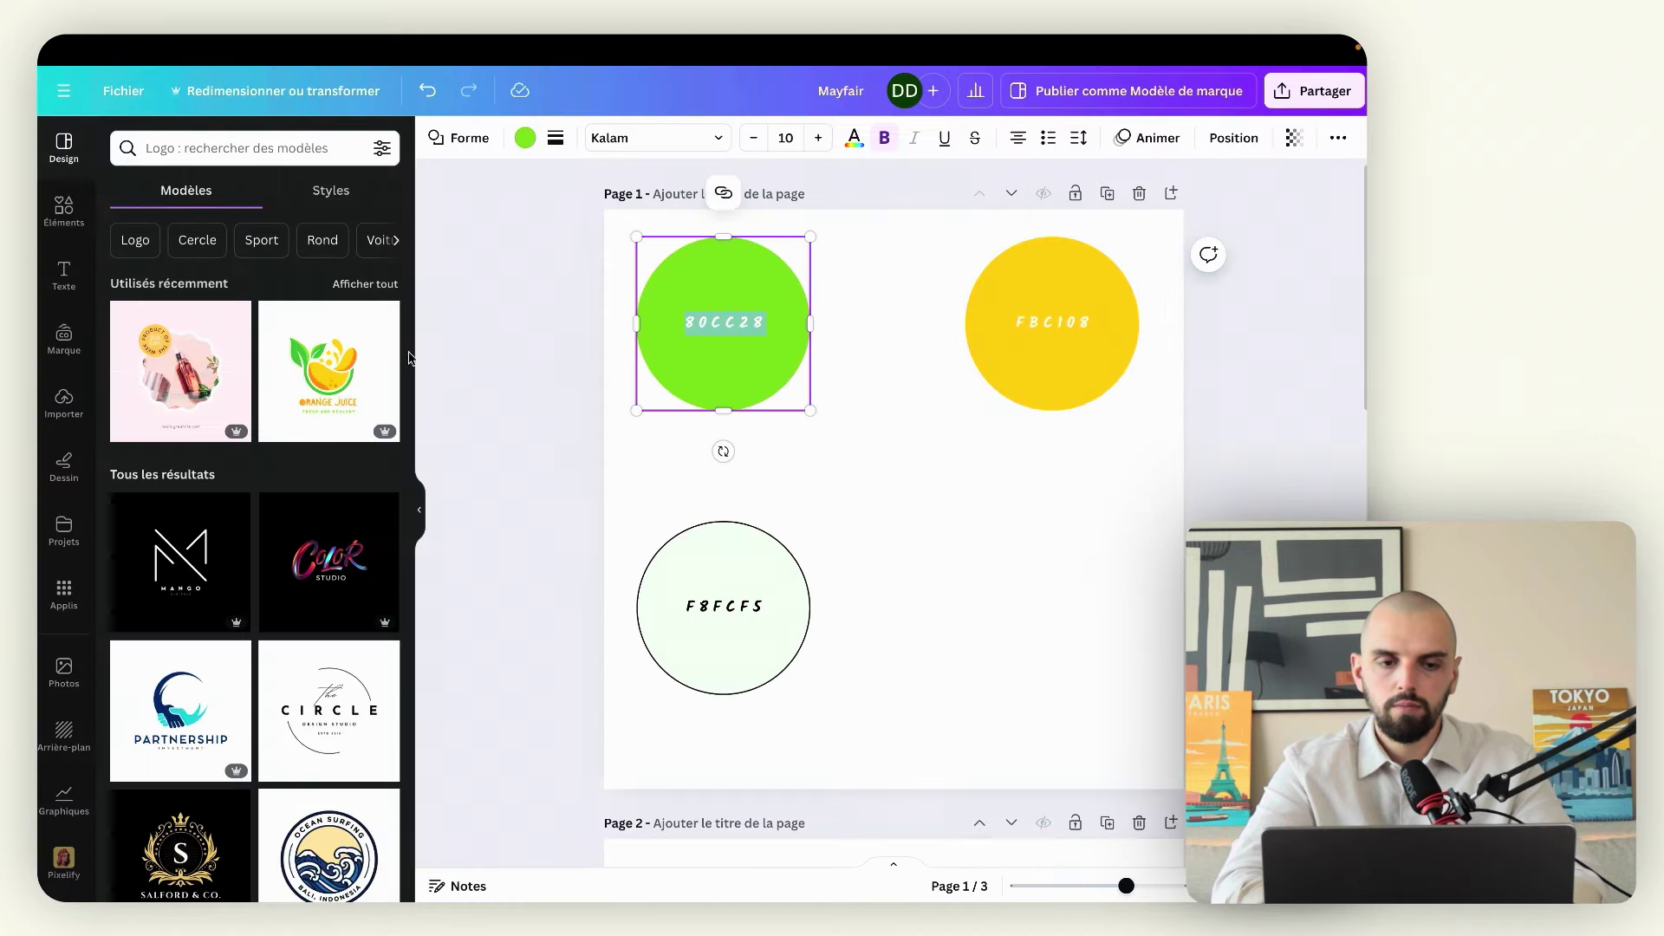
click(78, 351)
click(562, 598)
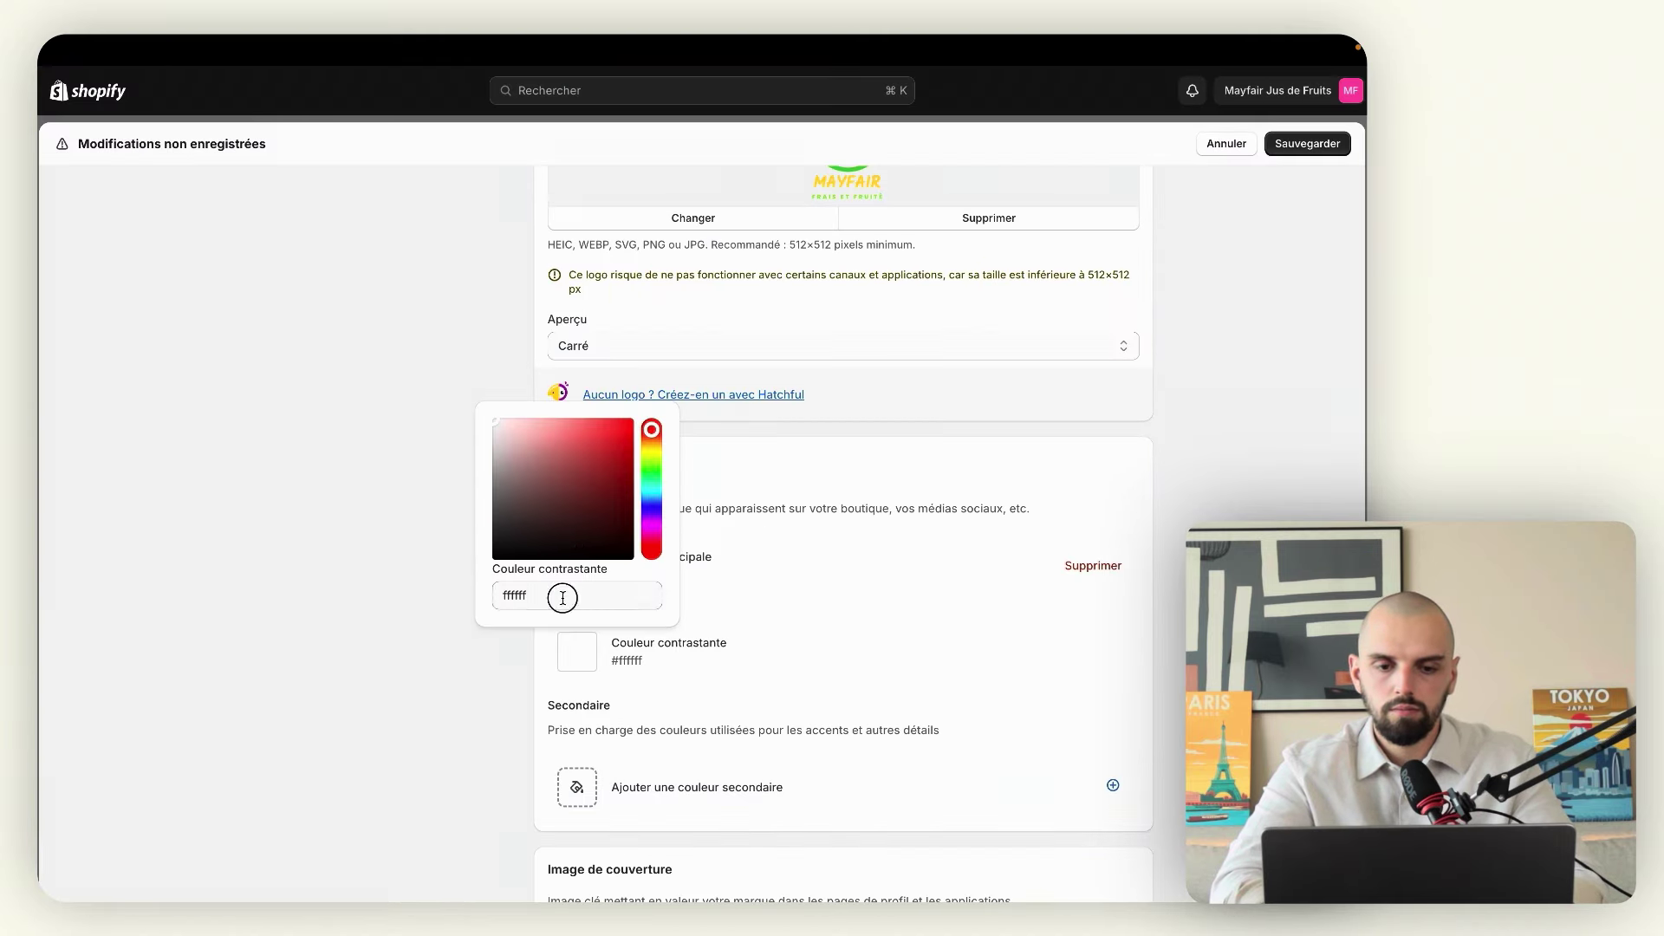
key(super+a)
text(80cc28)
click(403, 633)
Upload the En tête image and apply it as the brand cover image
scroll(550, 652, down, 3)
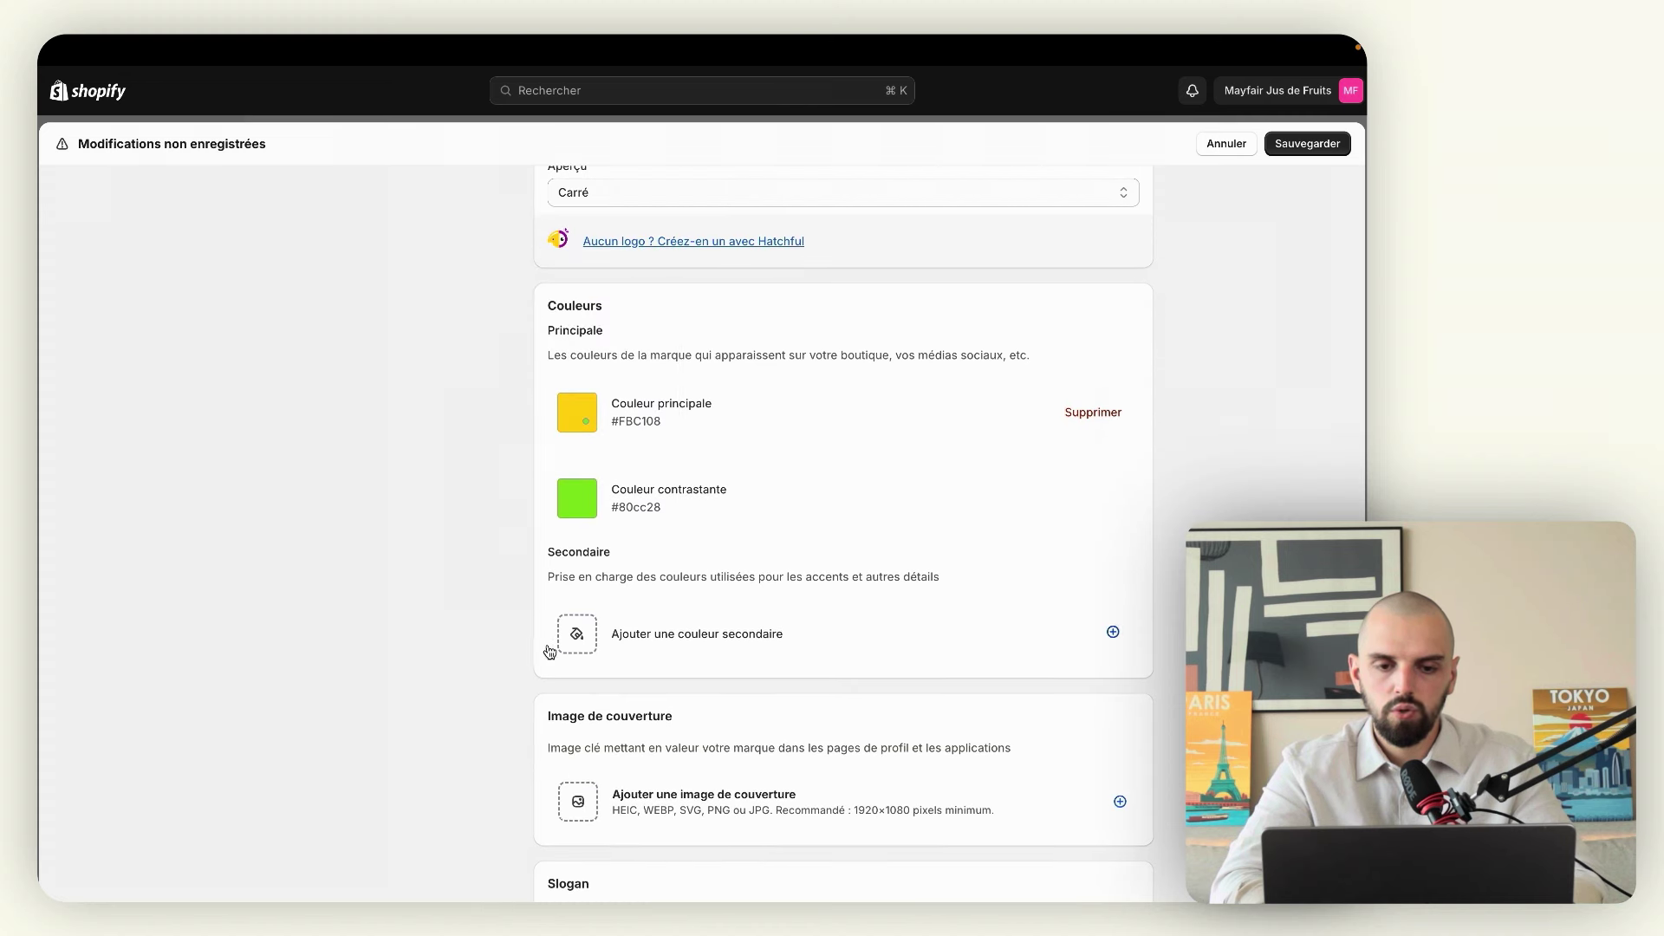
scroll(503, 574, down, 1)
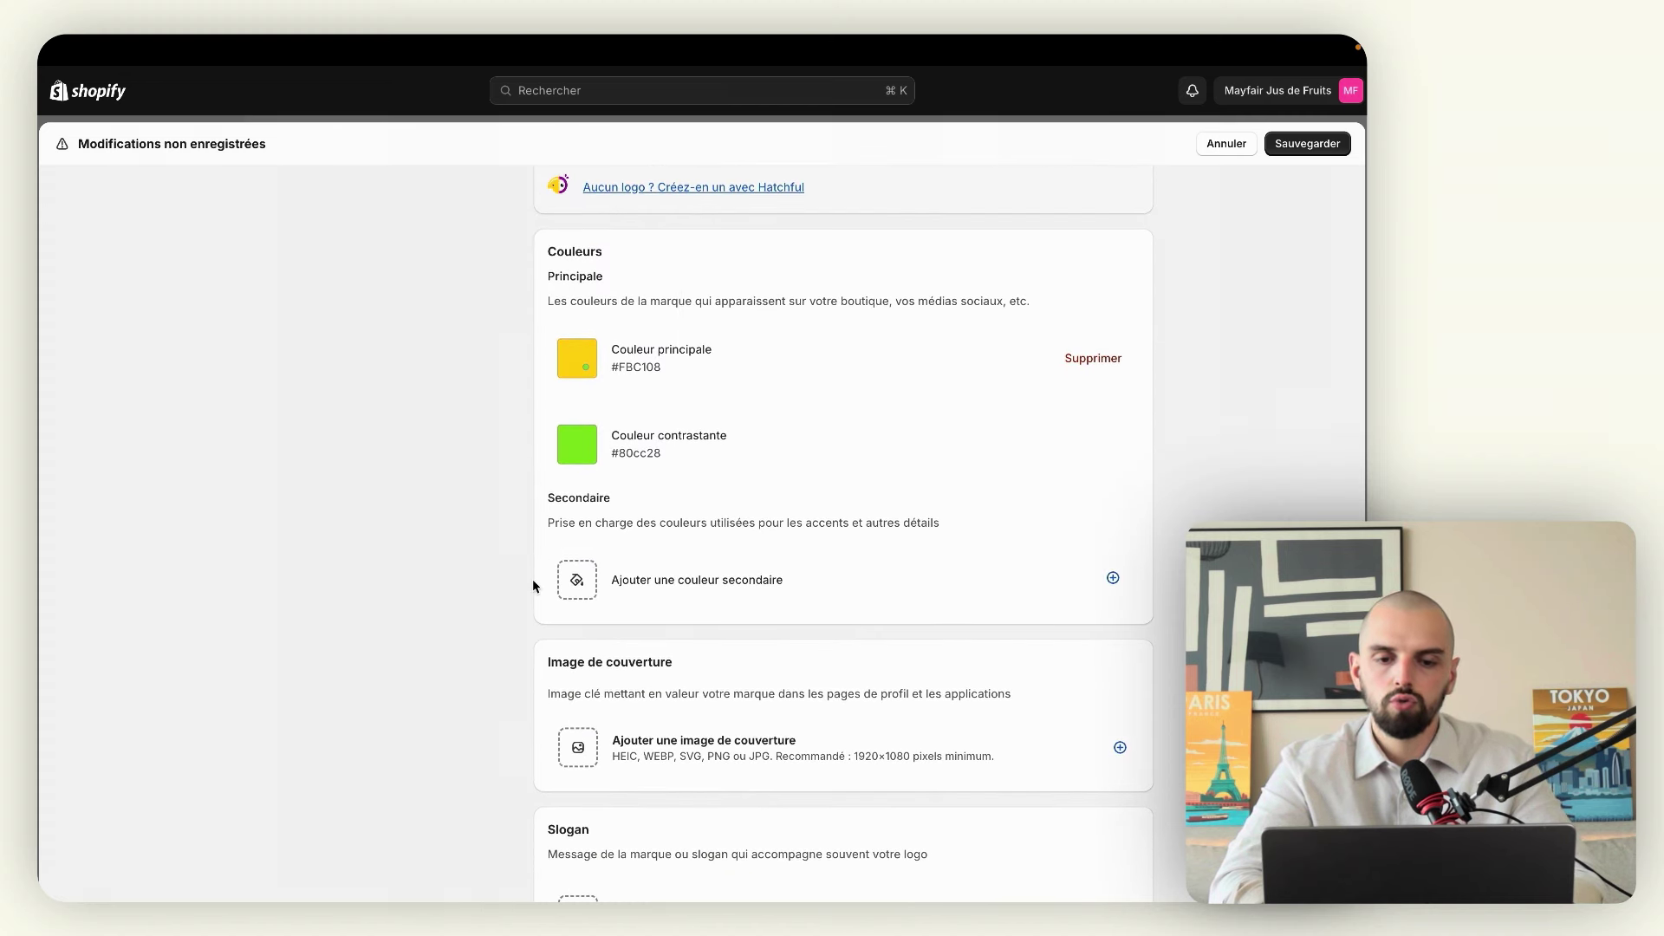
scroll(532, 579, down, 3)
scroll(534, 586, down, 1)
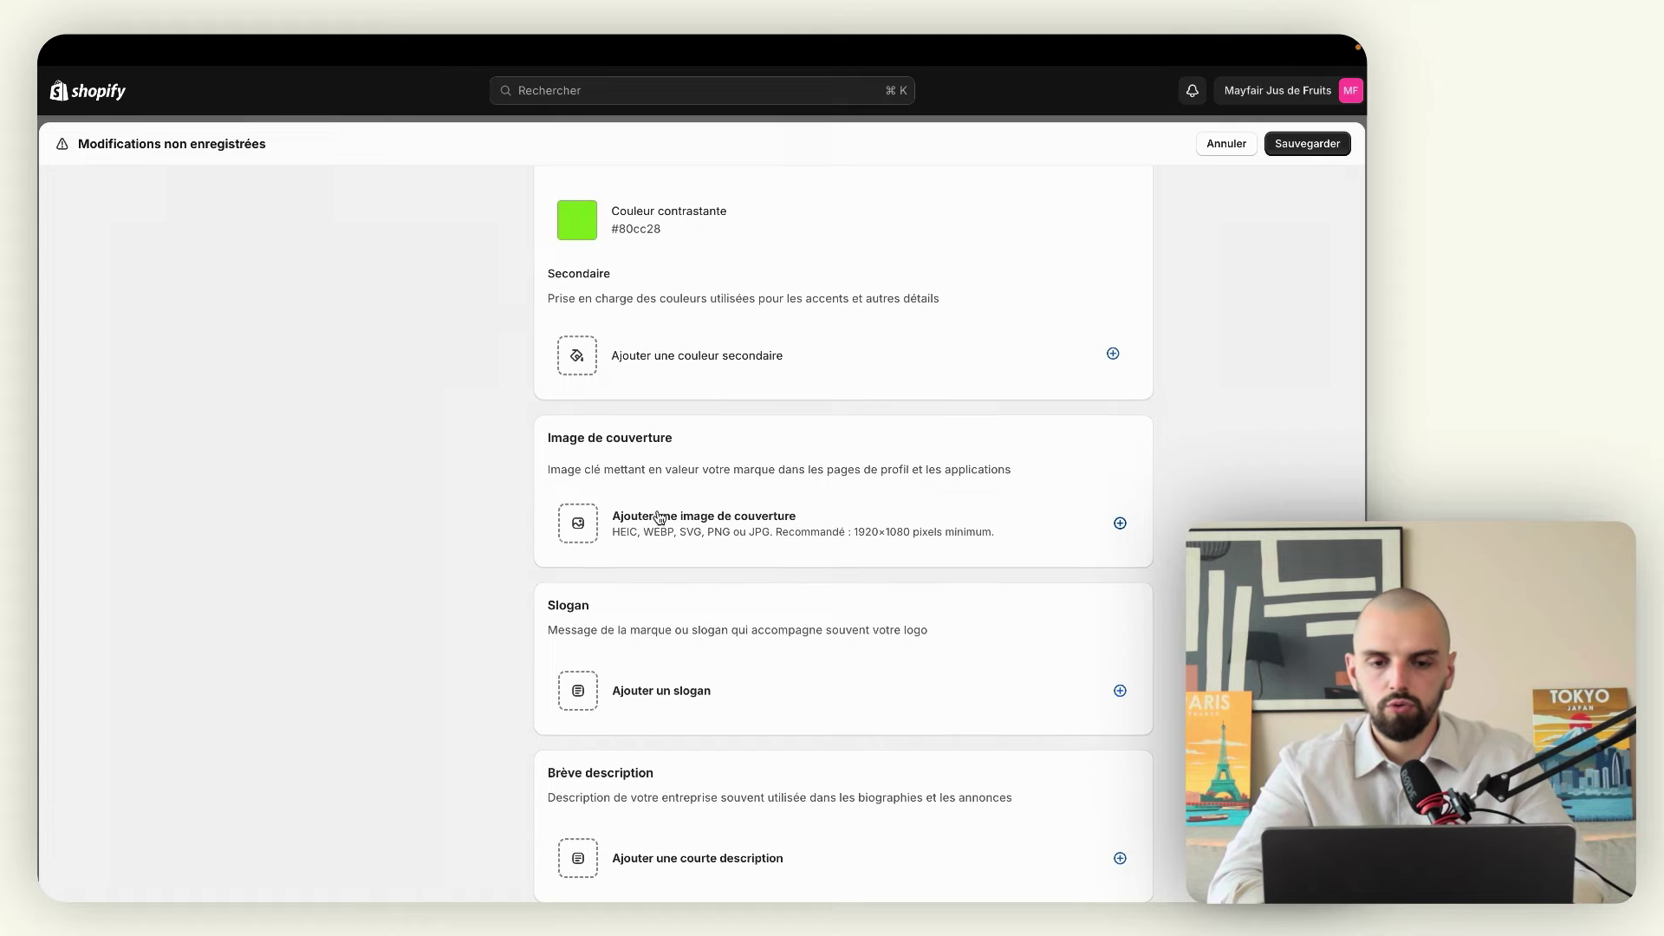
click(666, 519)
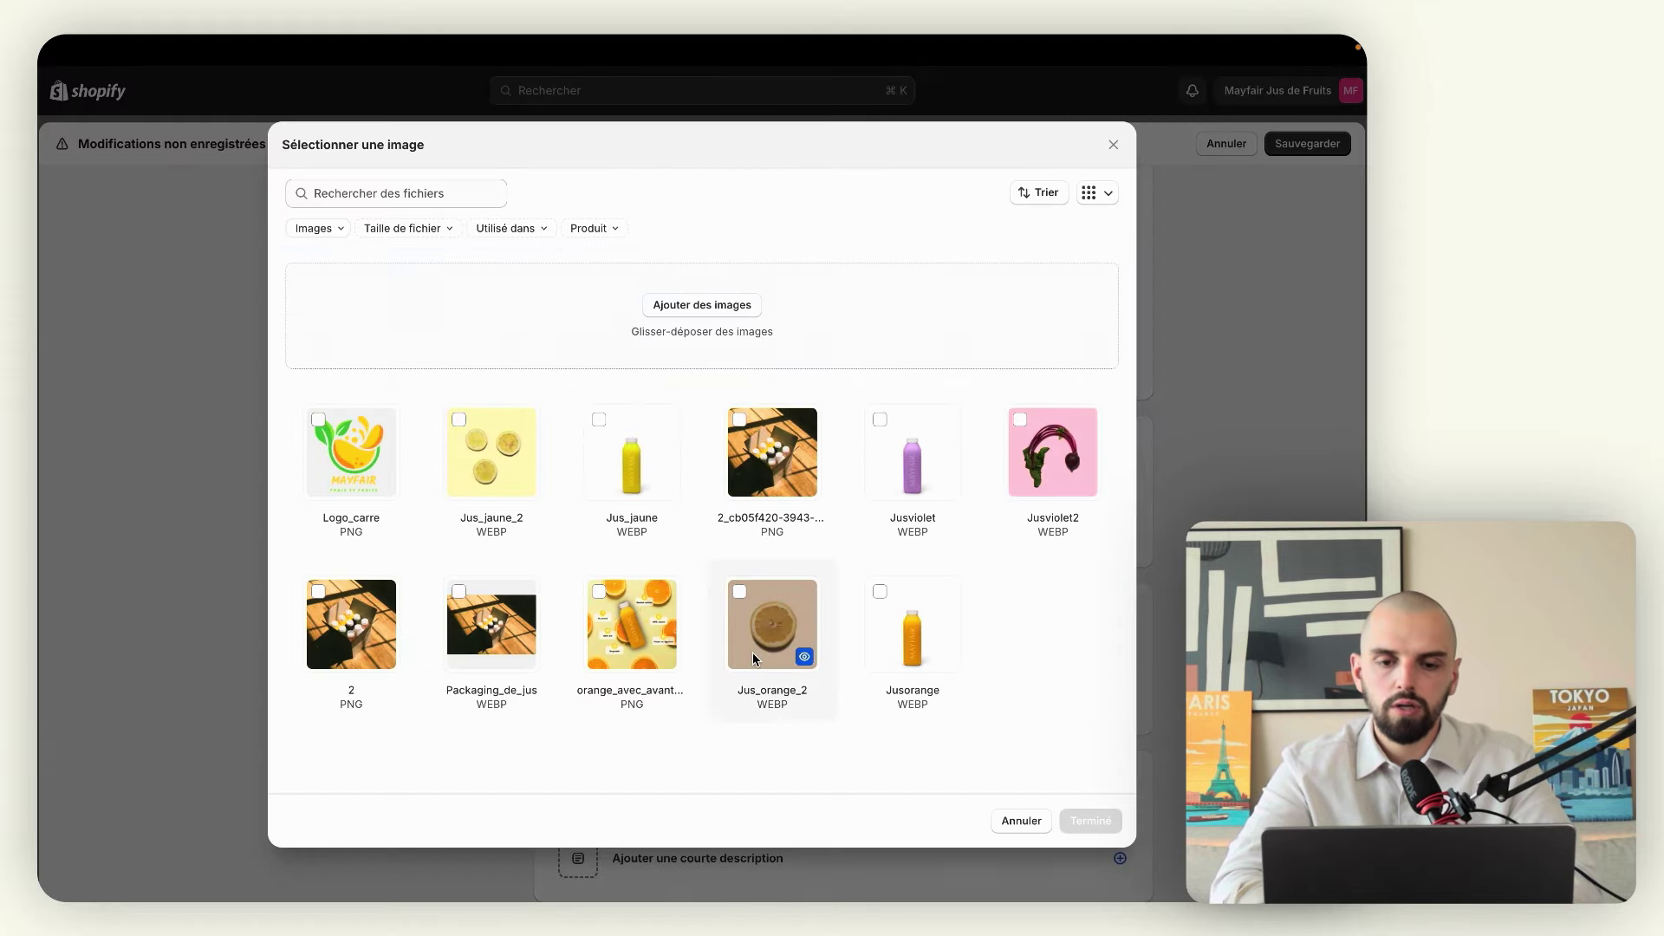
click(663, 311)
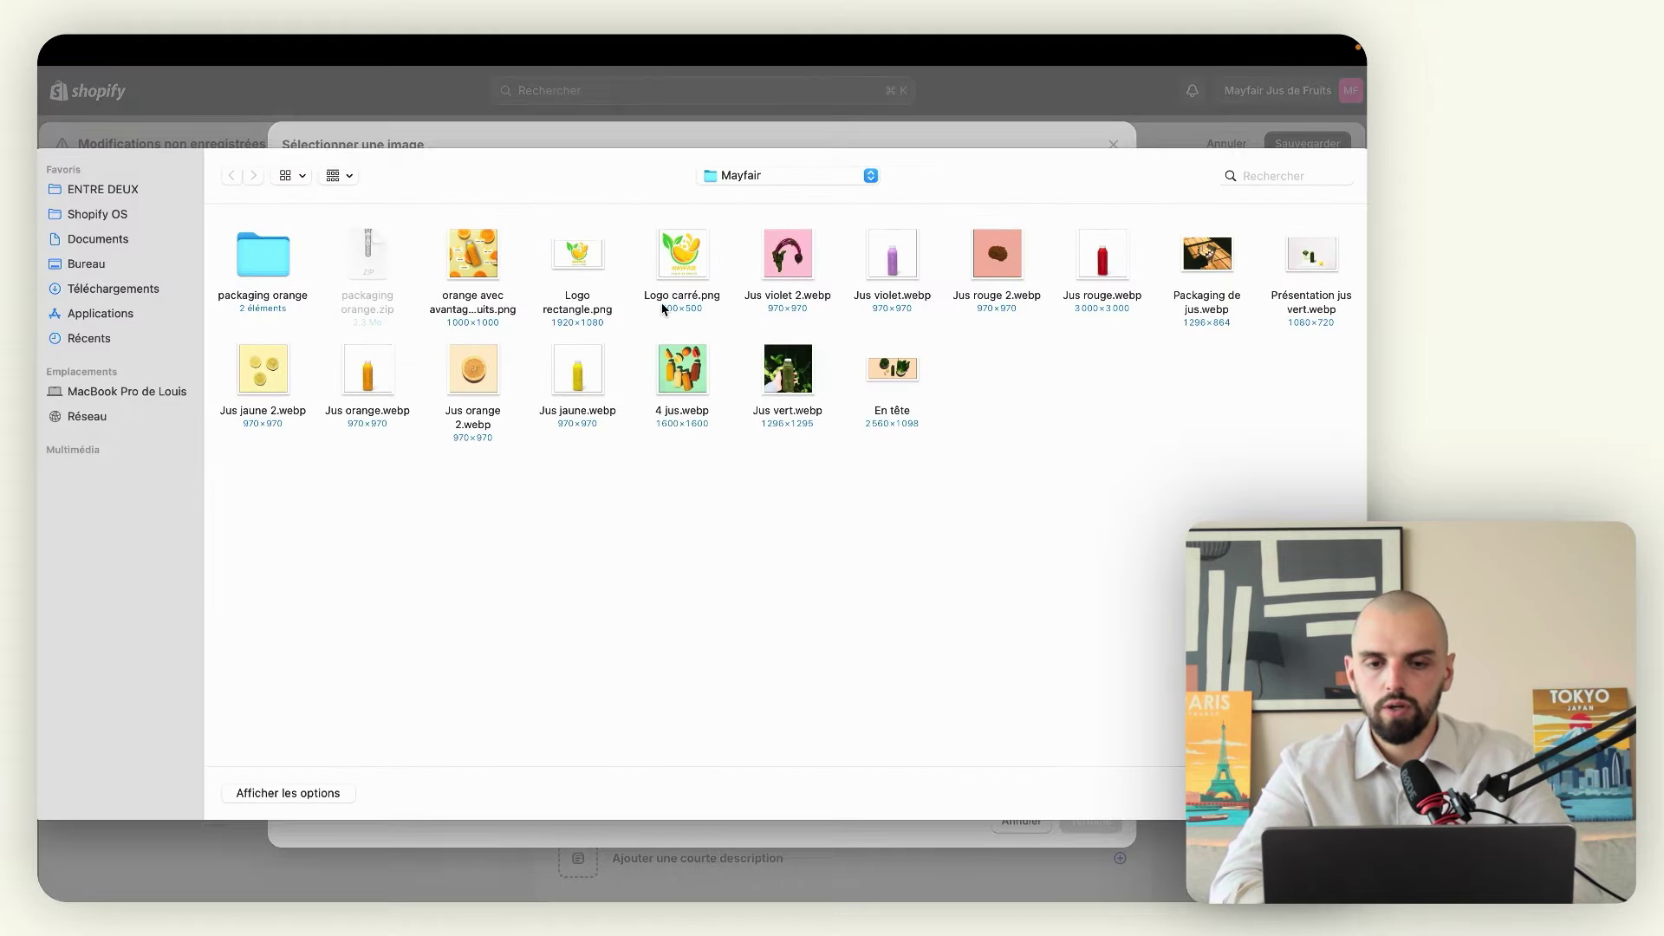
double_click(900, 371)
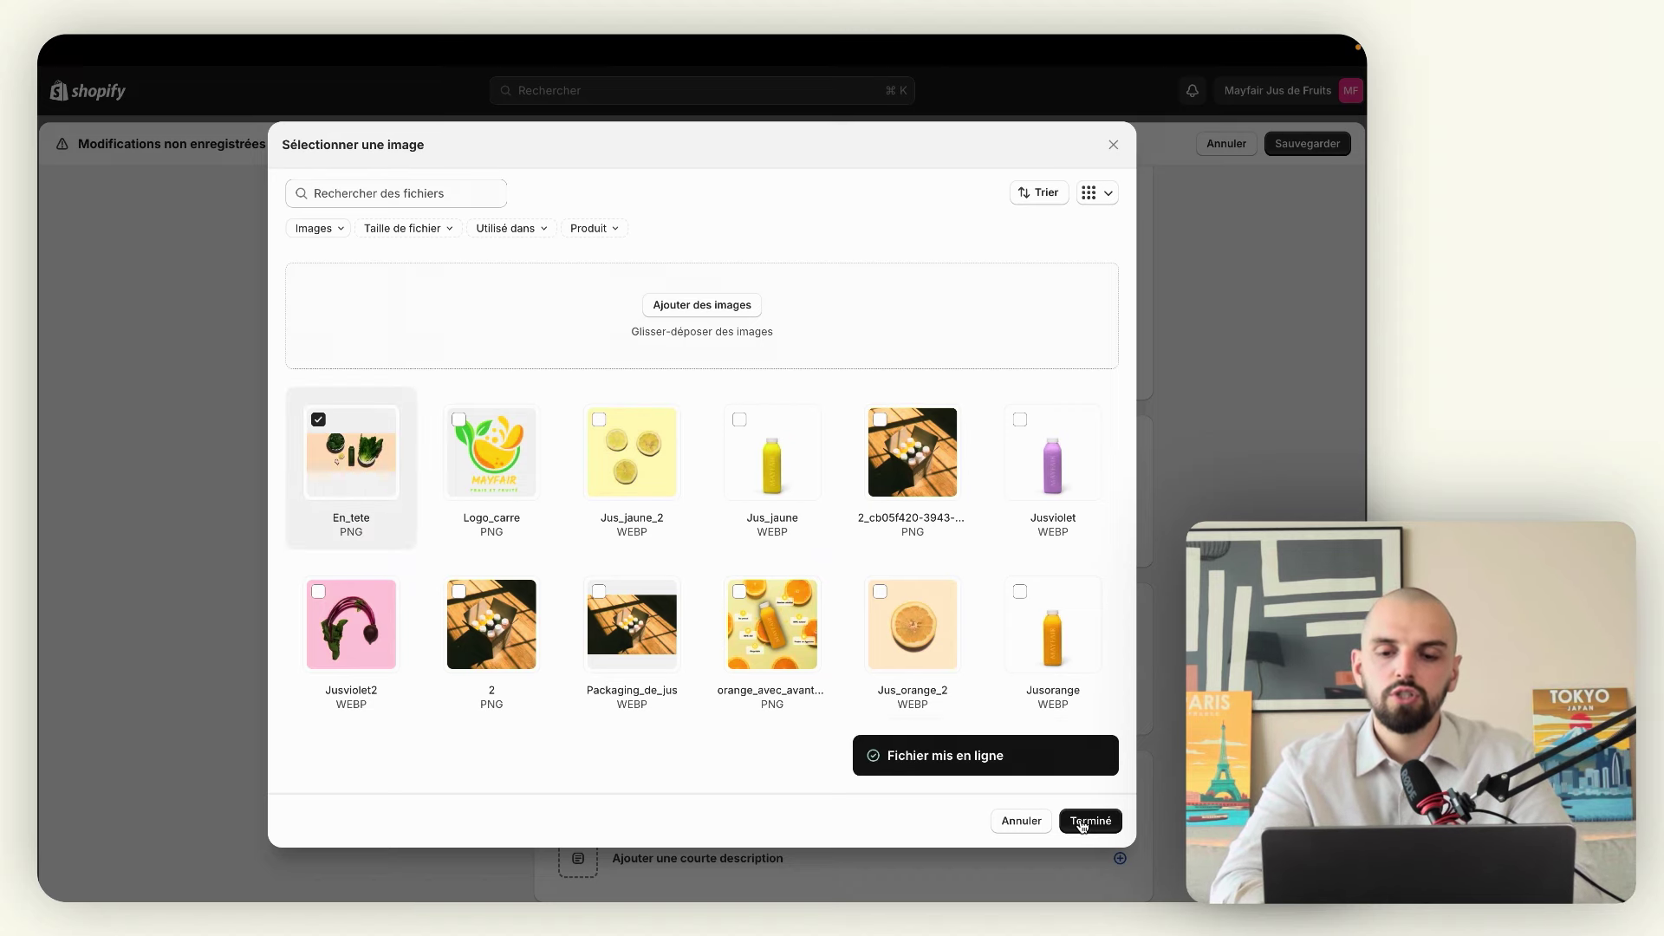
click(1089, 823)
scroll(449, 611, down, 3)
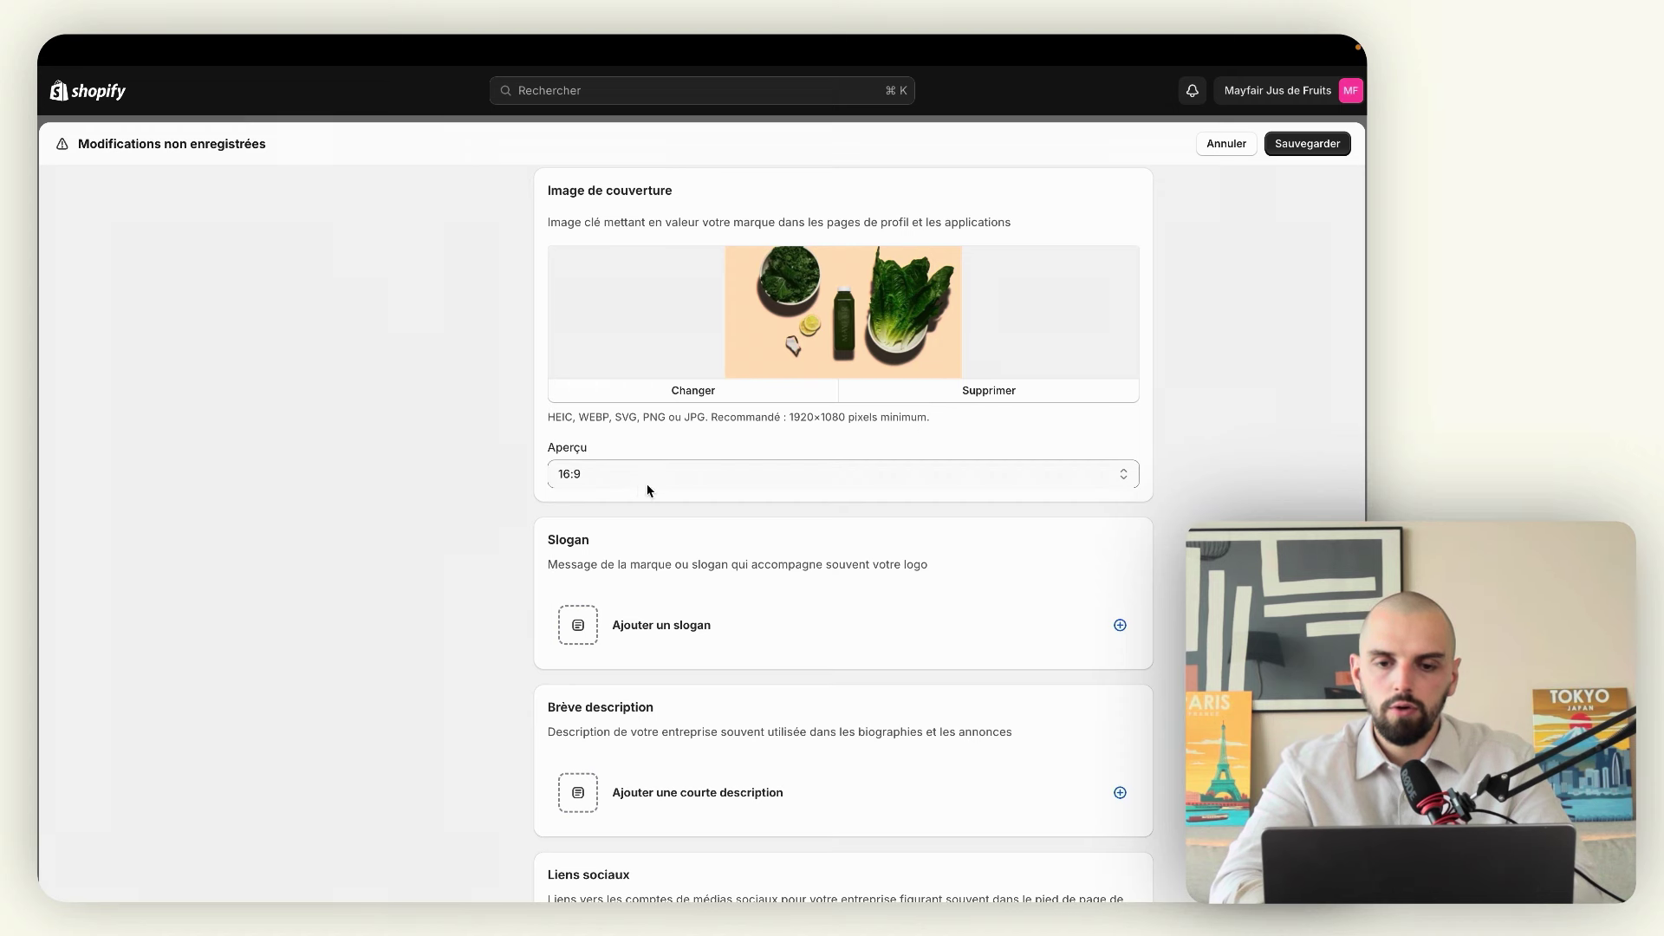
Add the slogan 'Des jus frais et fruités pour toute la famille' with 🍋🥕 and save
click(639, 622)
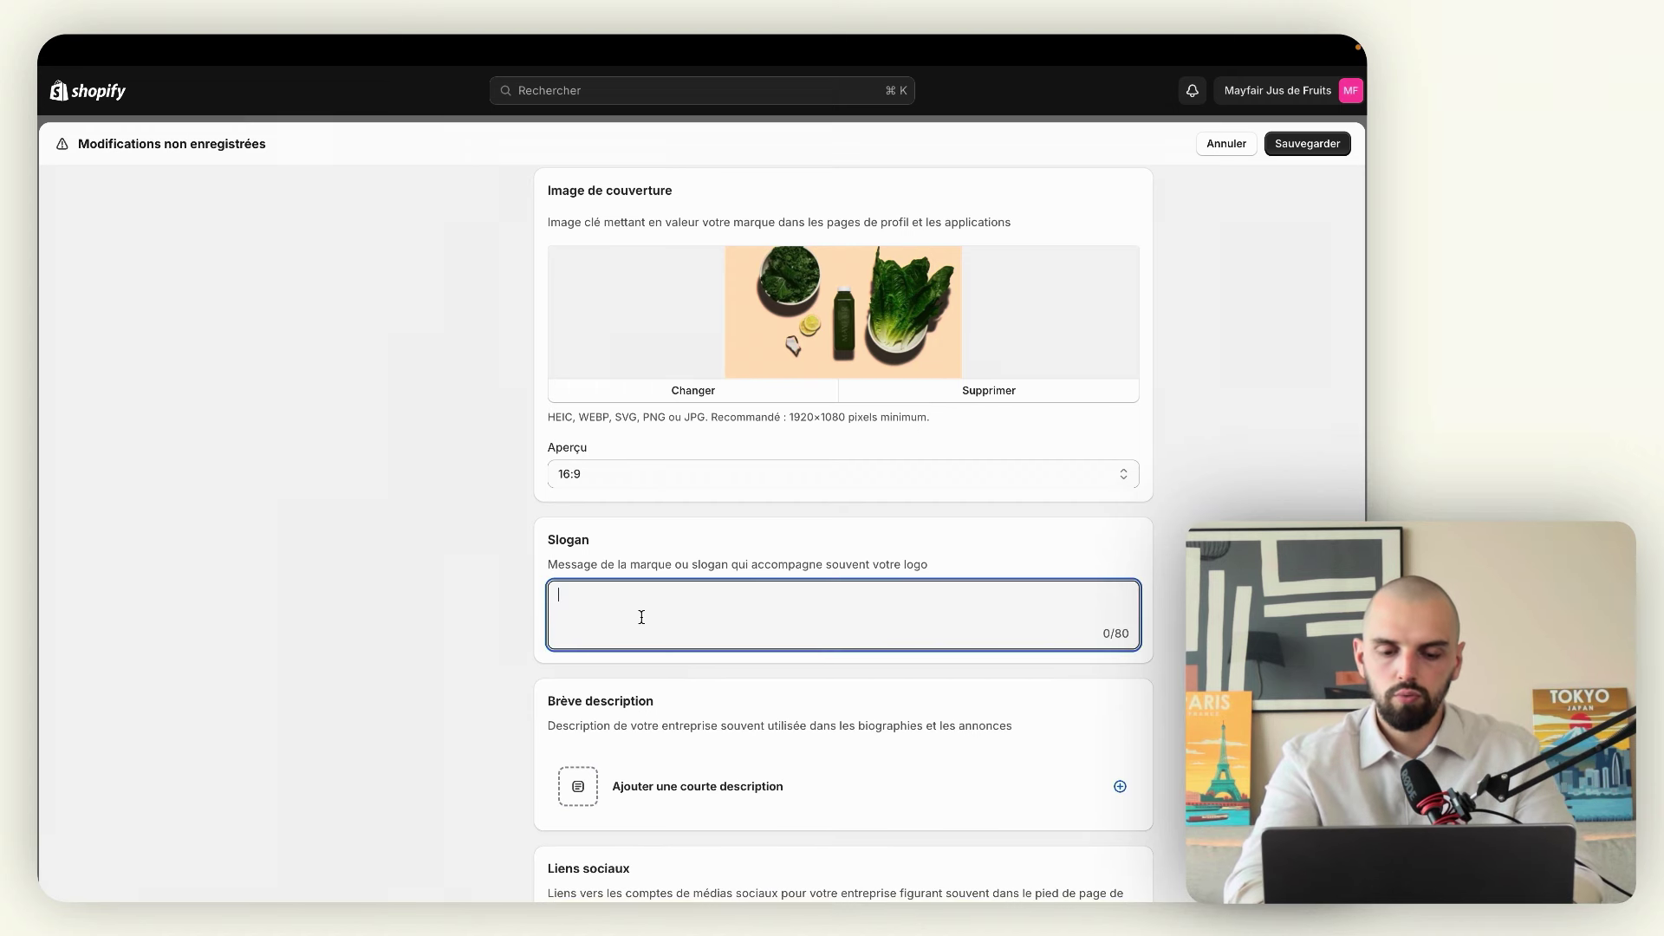
text(Des ju)
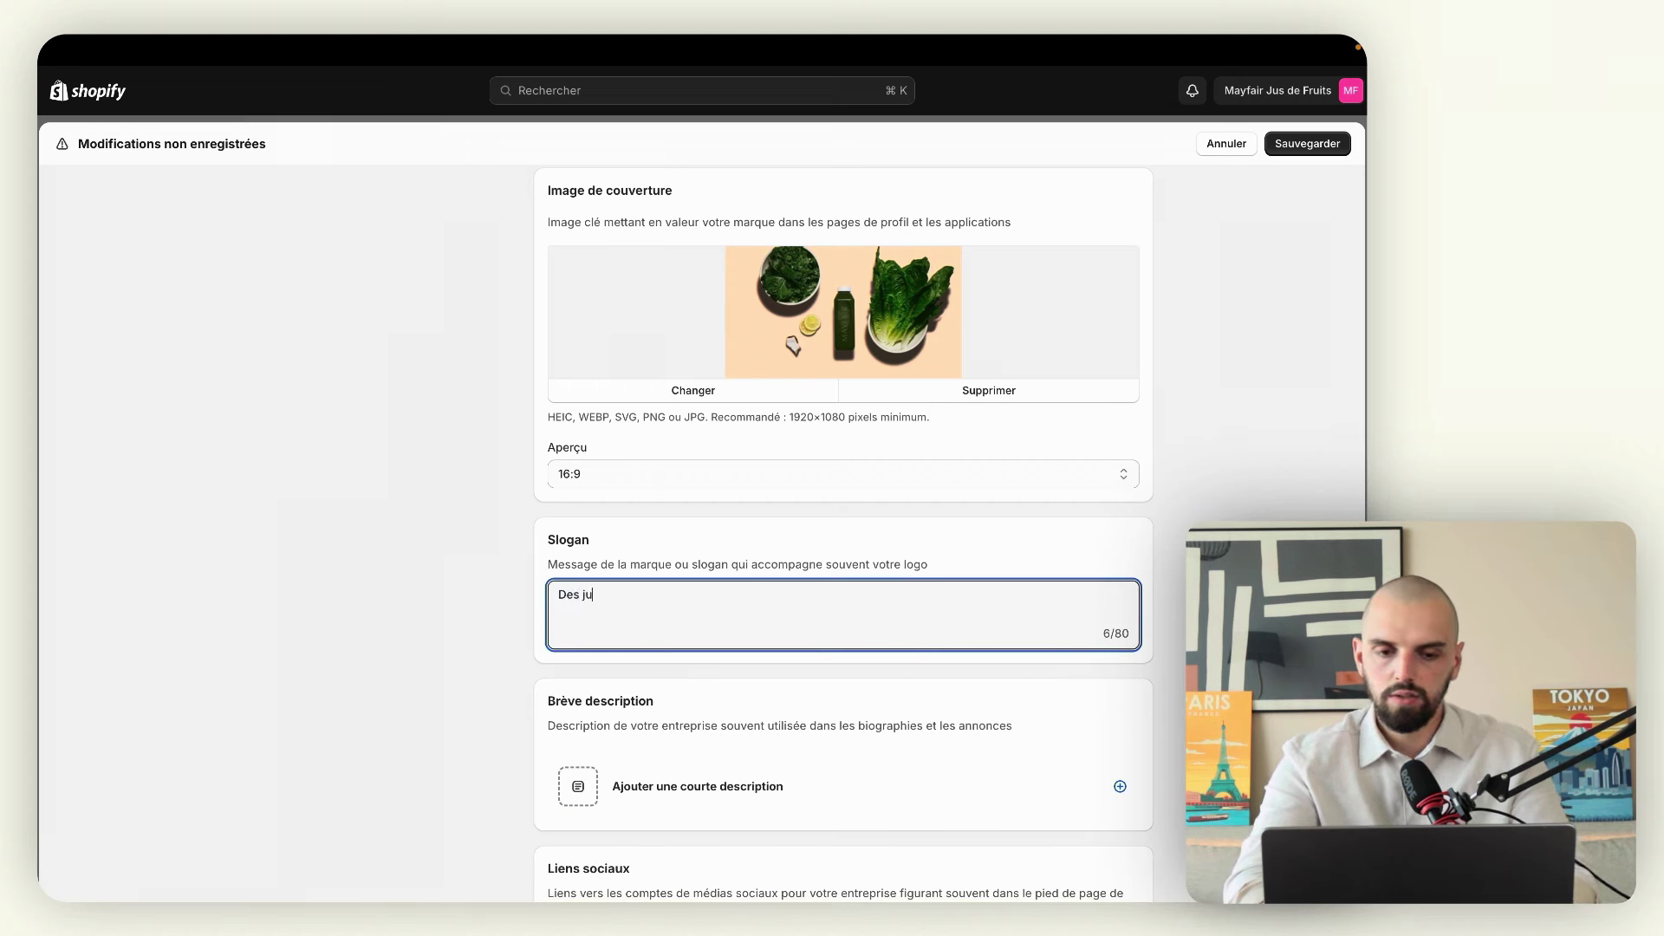
text(s frais et f)
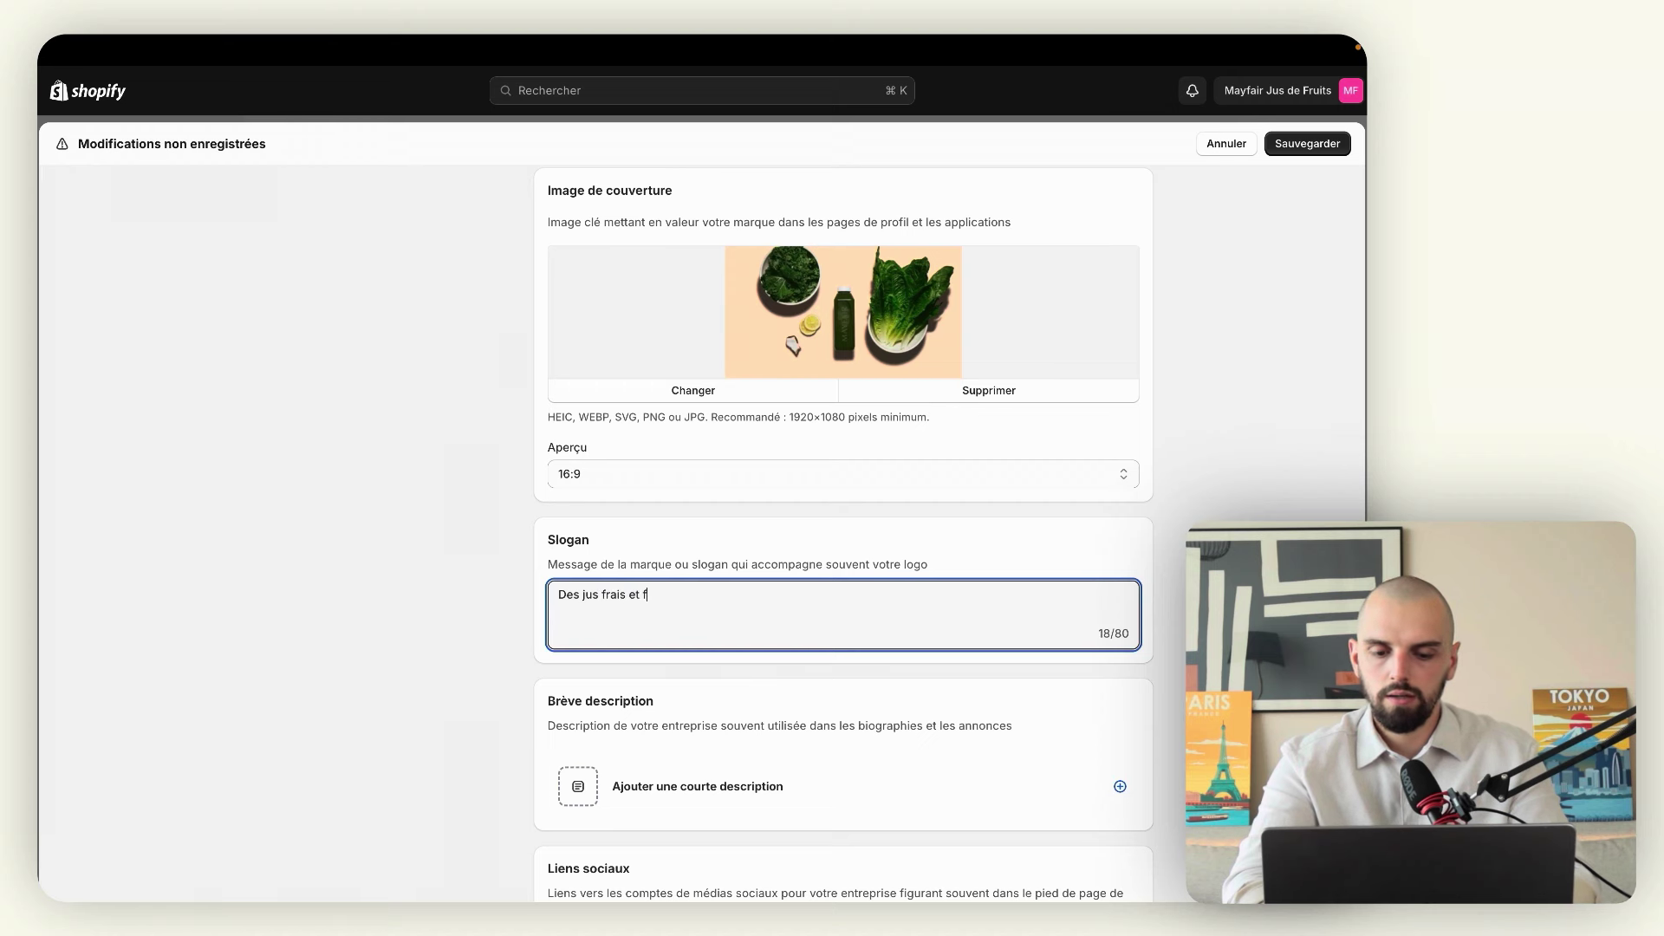
text(ruités pour toute la )
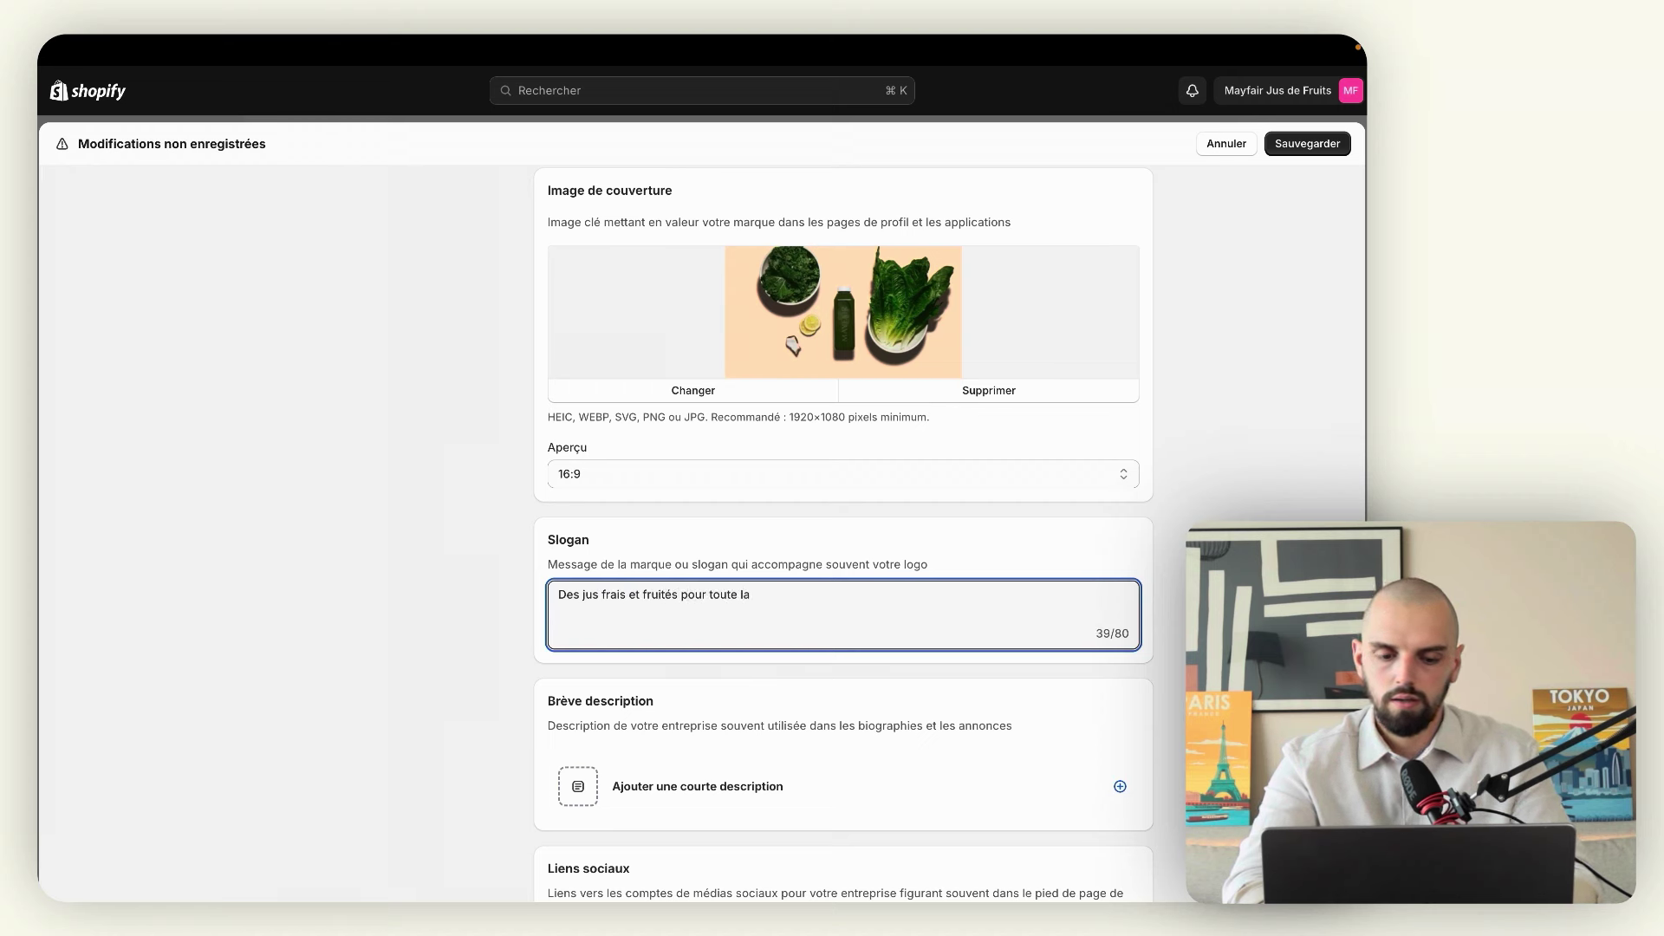
text(famille)
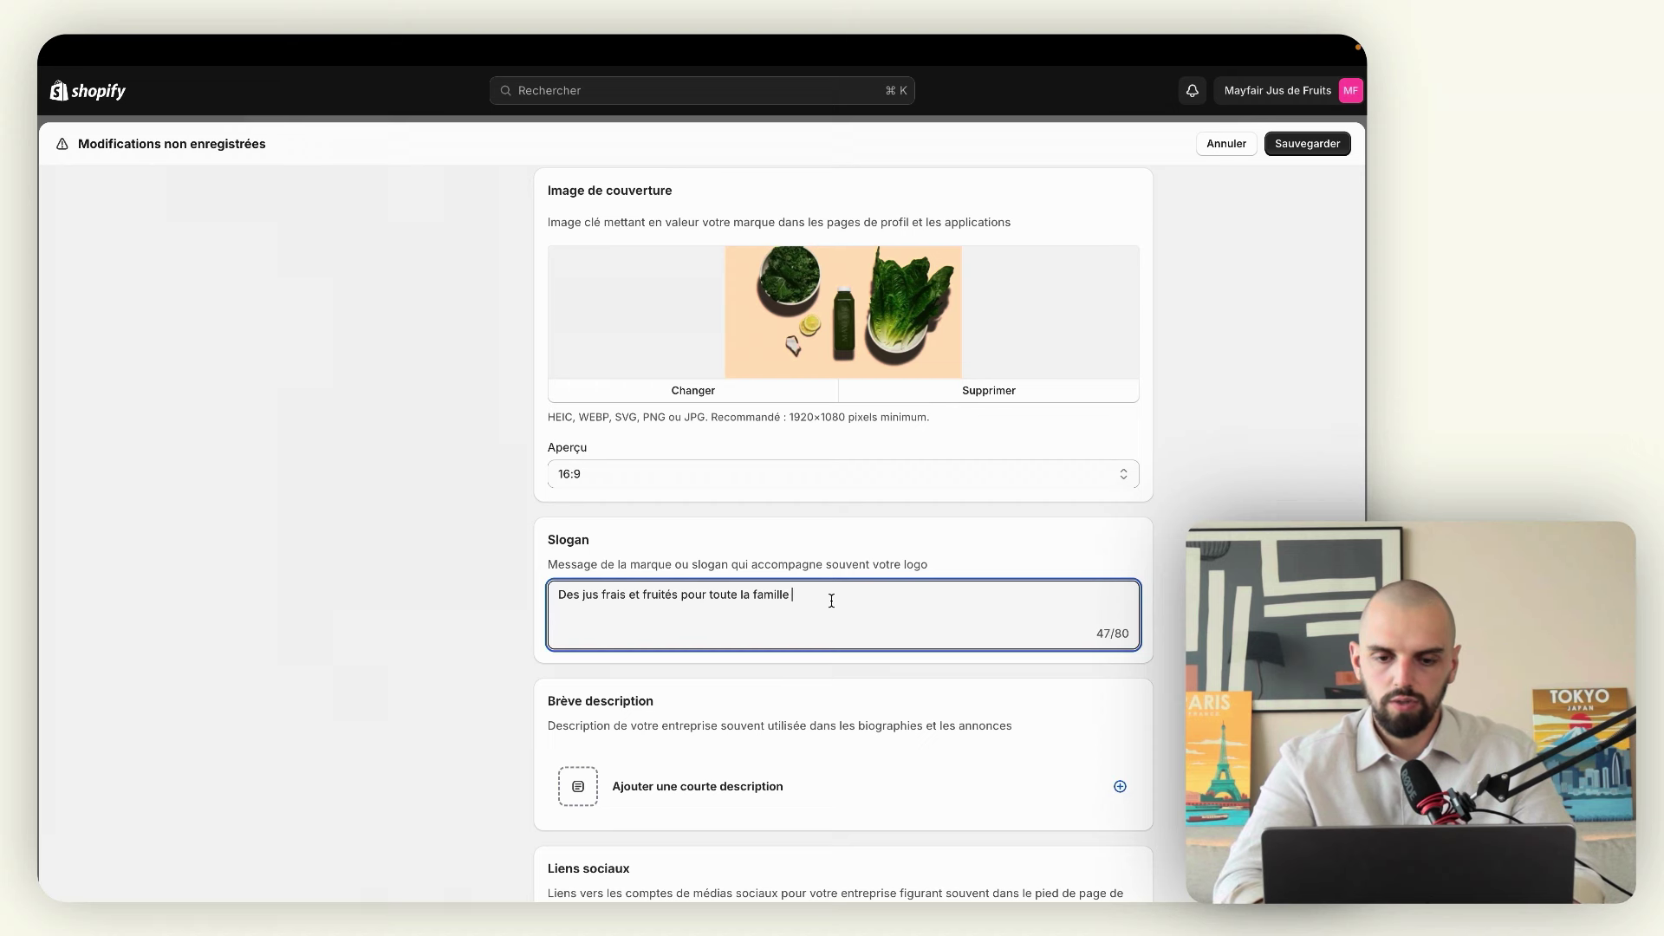
key(ctrl+super+space)
text(fruit)
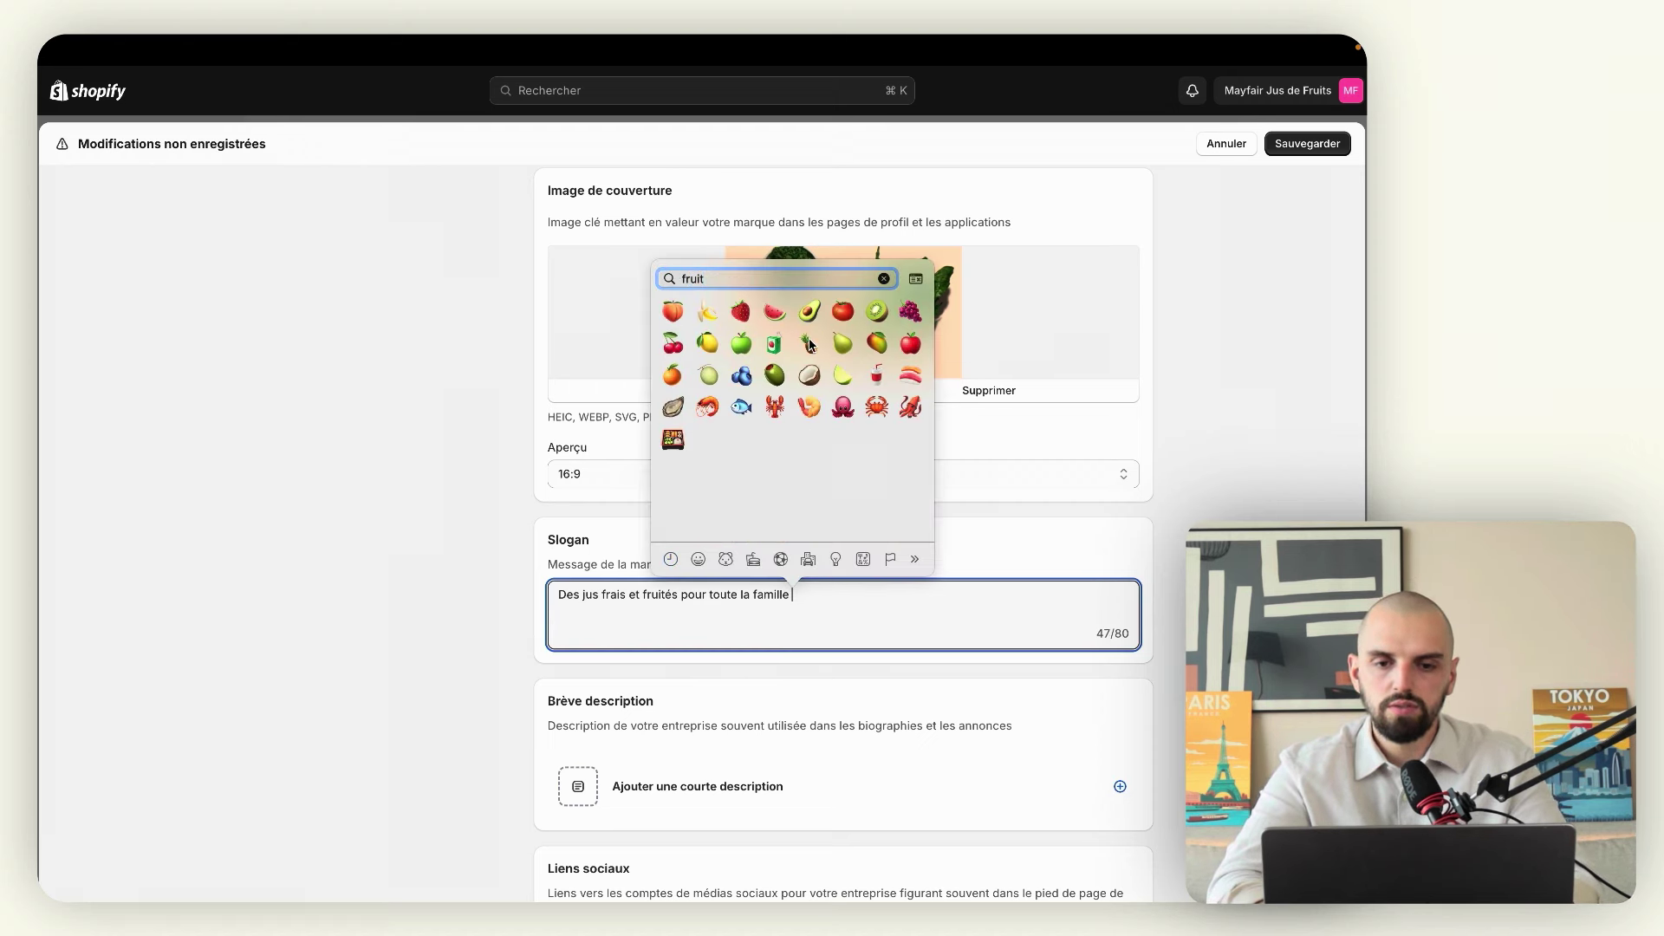
click(707, 343)
key(ctrl+super+space)
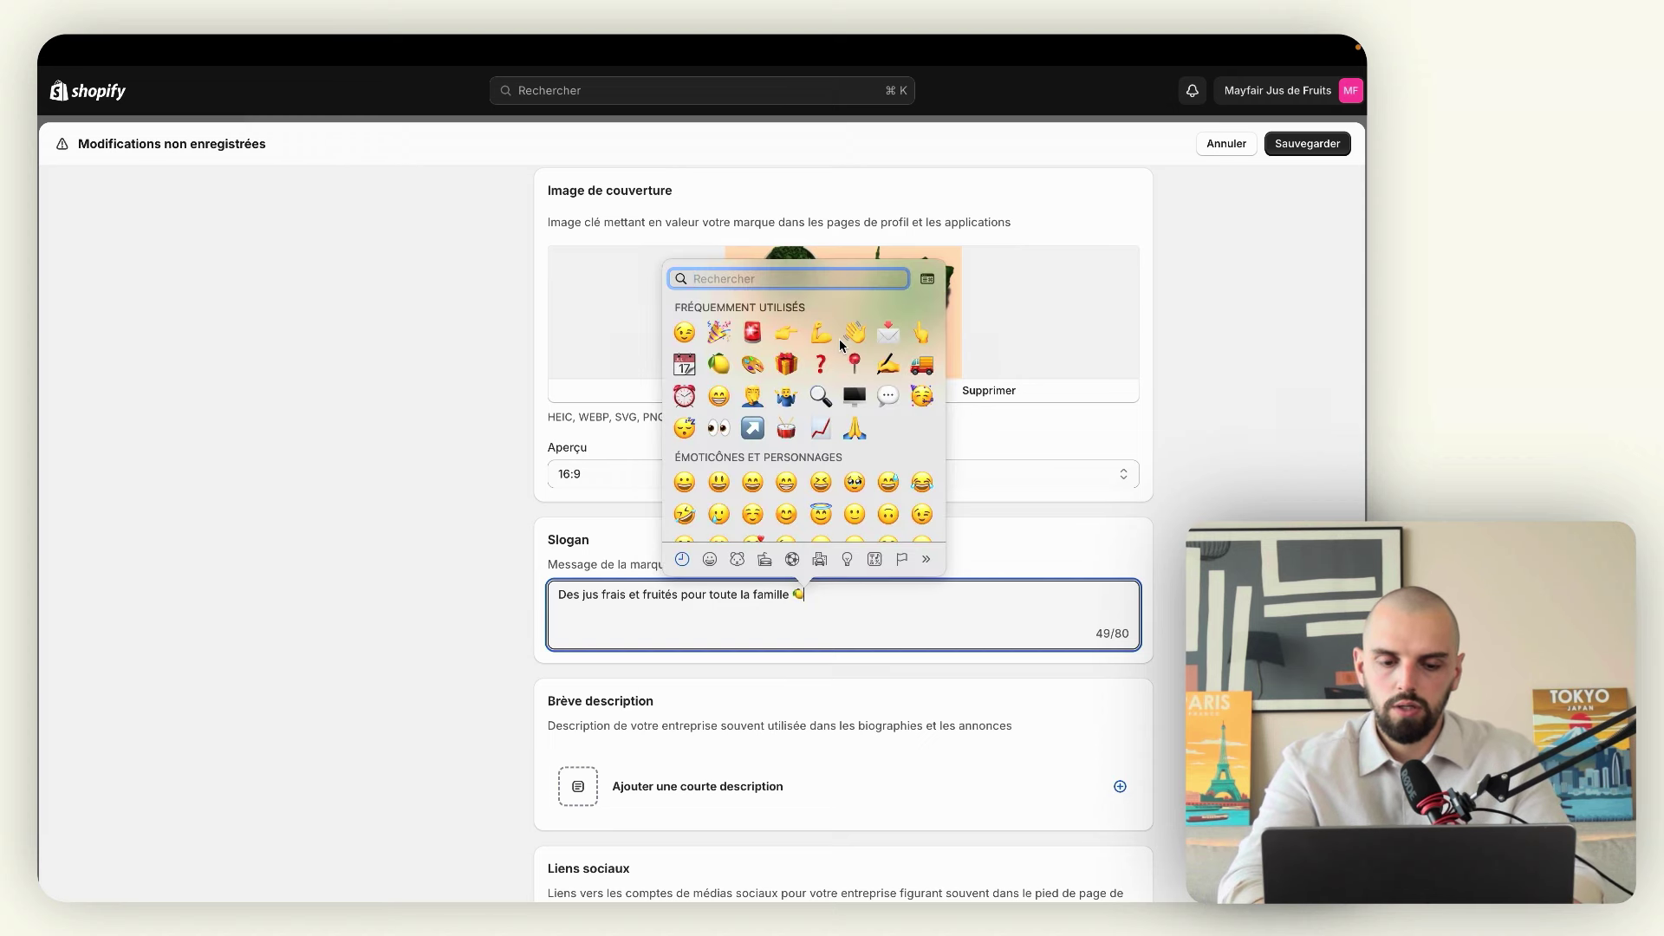
text(orange)
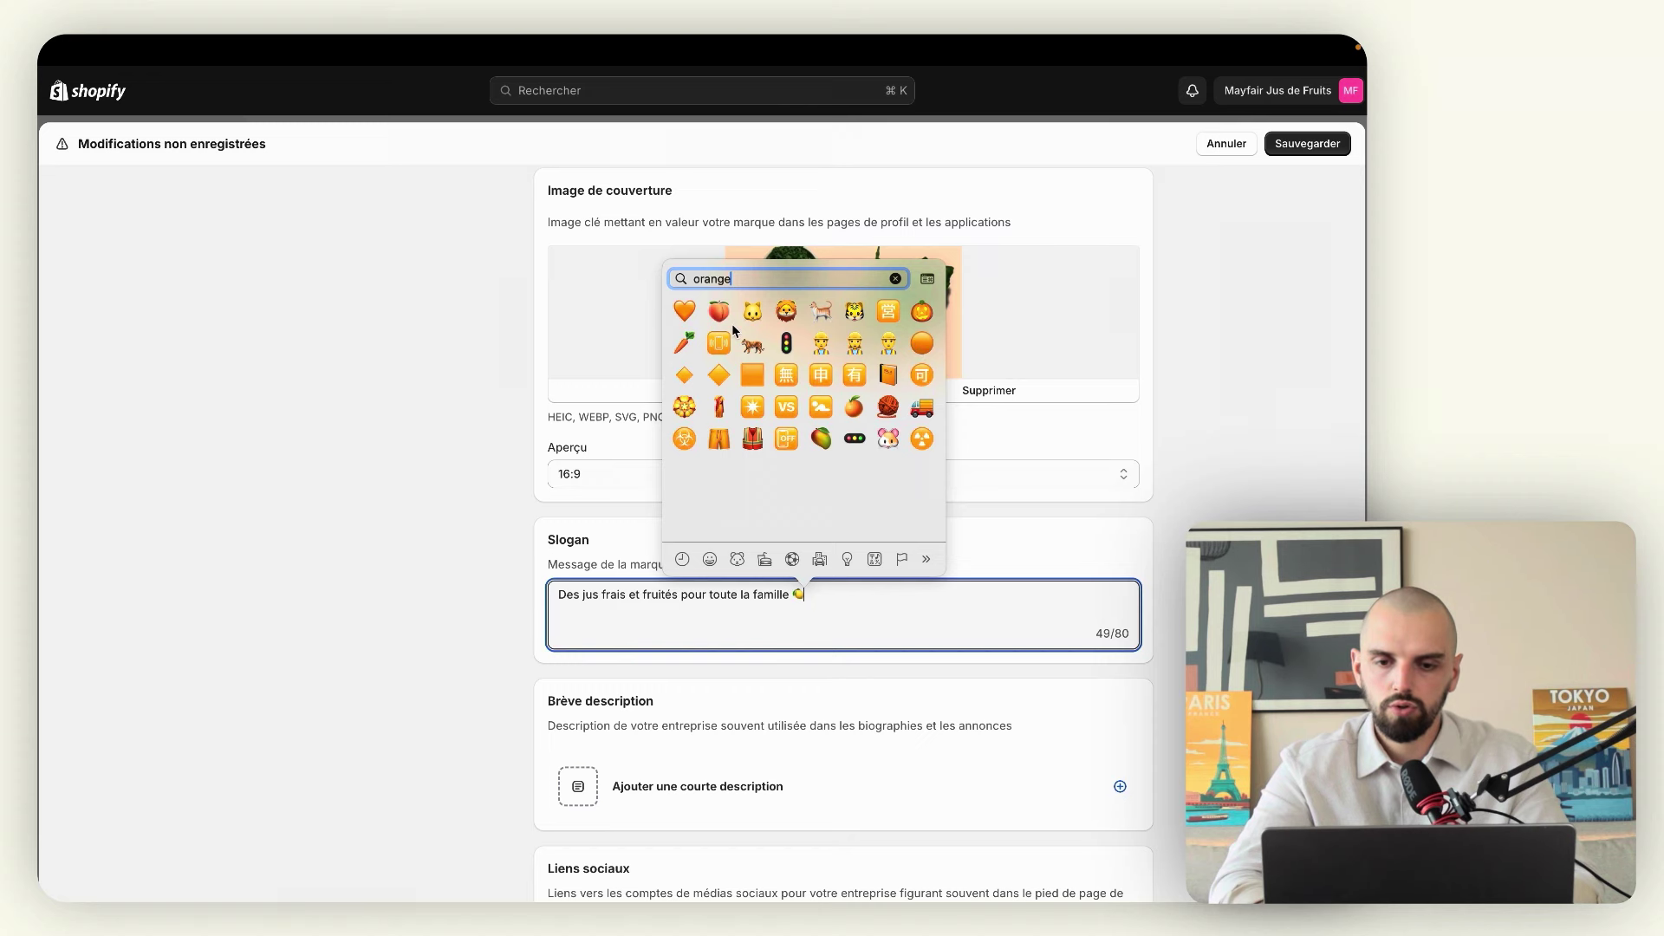
click(683, 342)
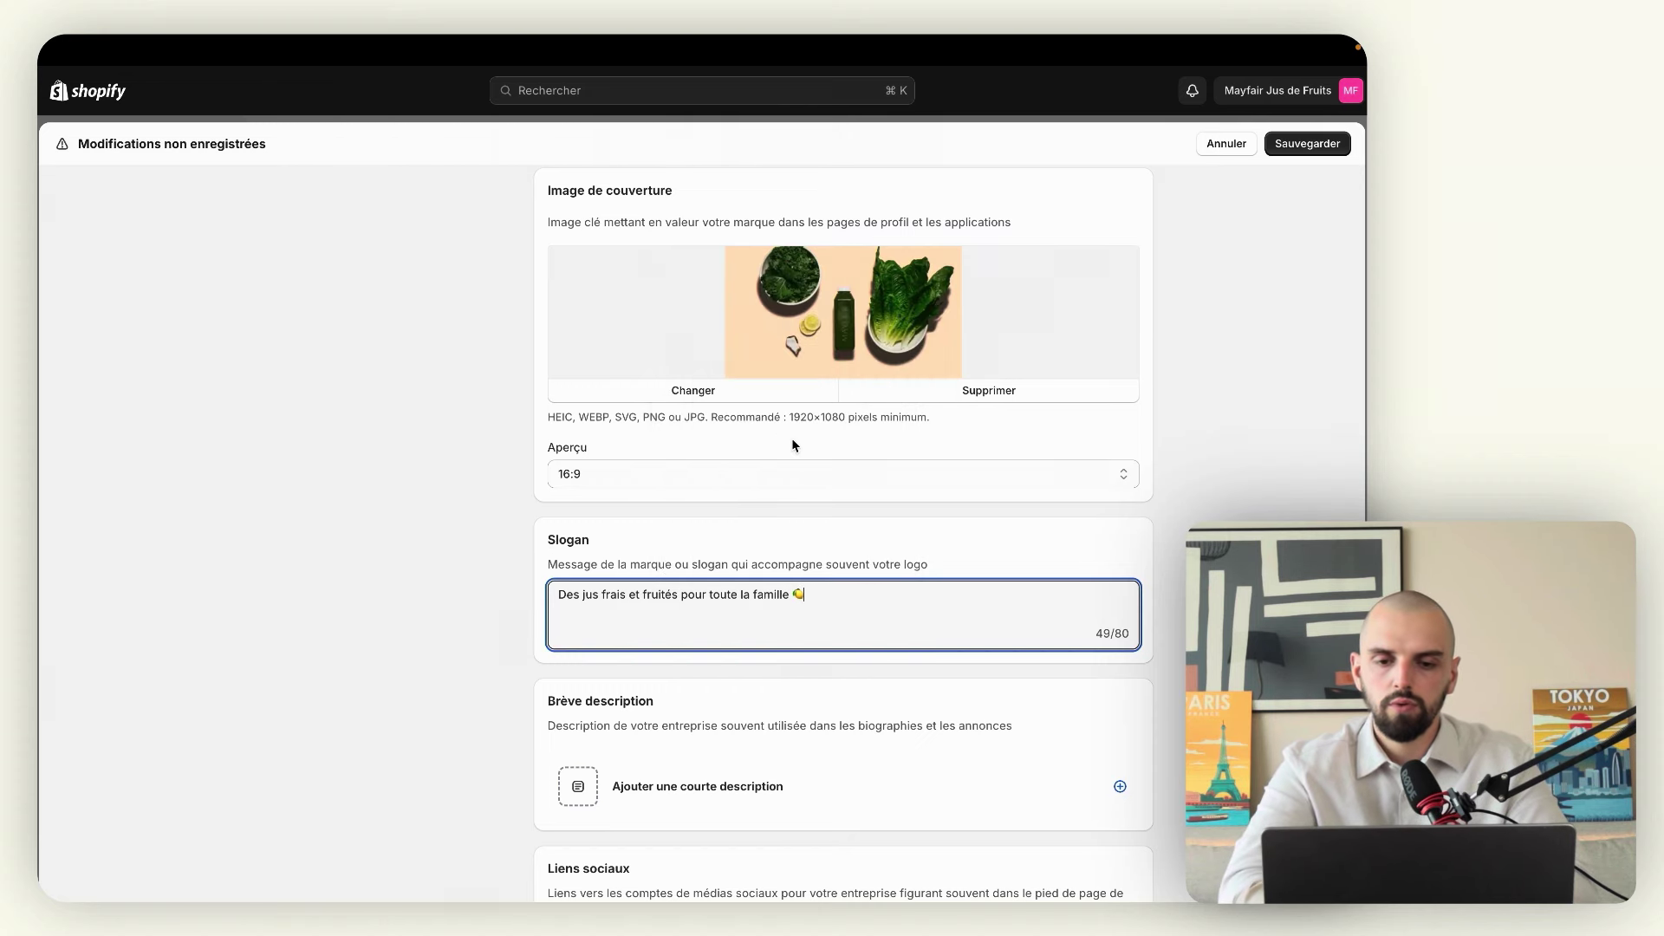
scroll(699, 611, down, 3)
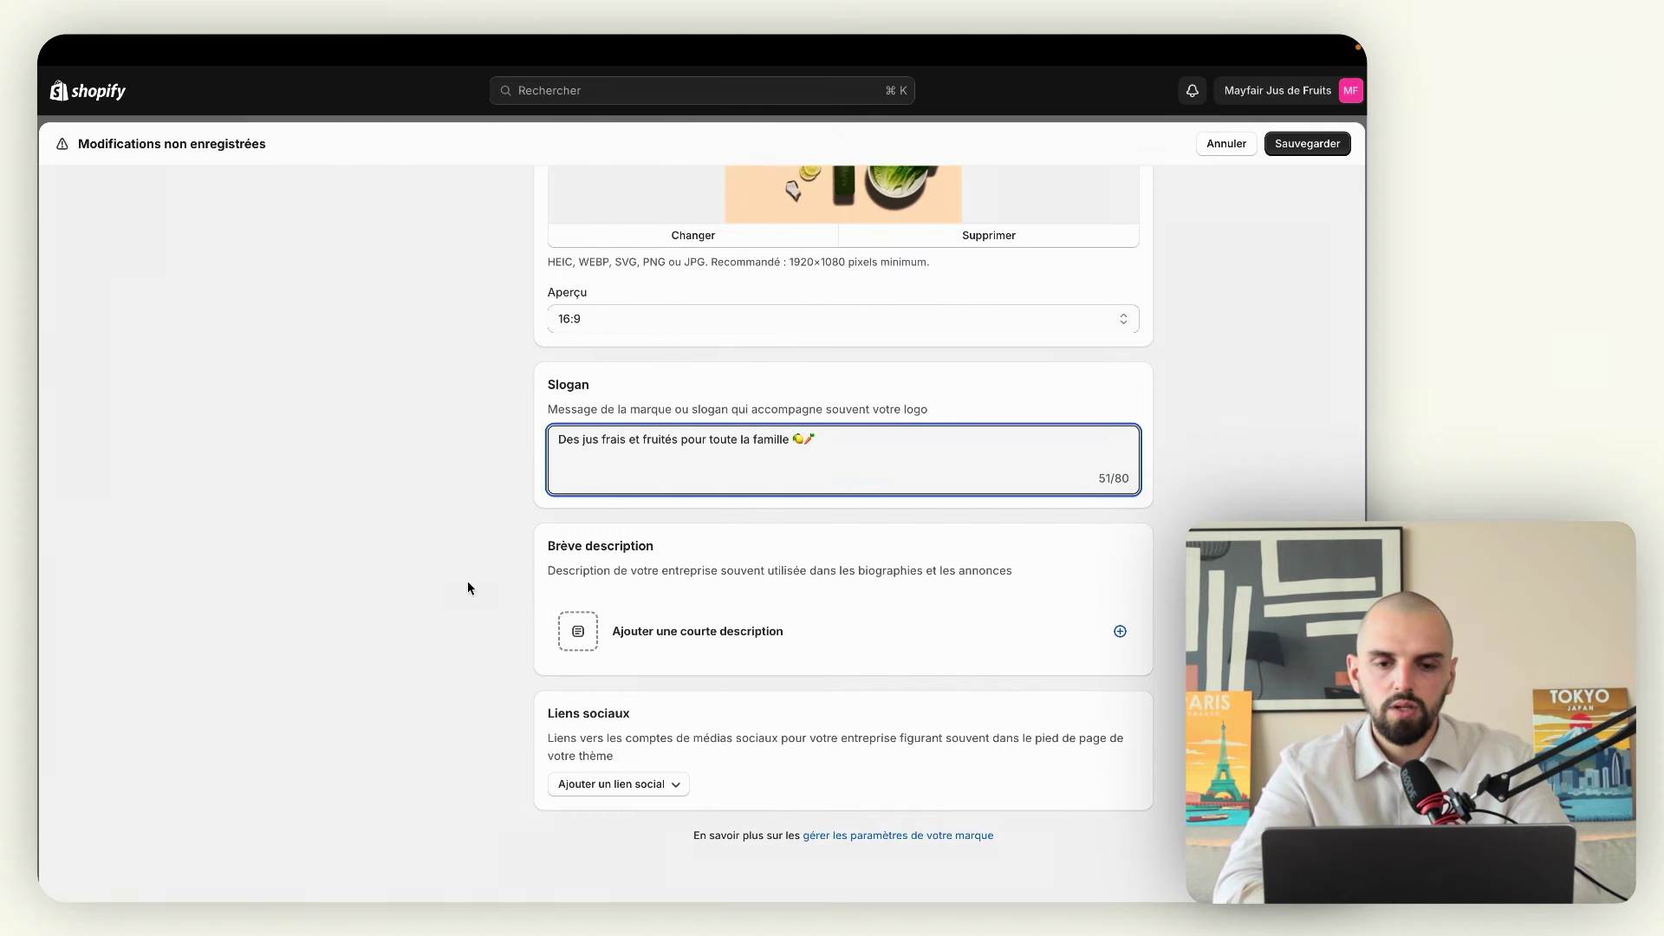
click(466, 580)
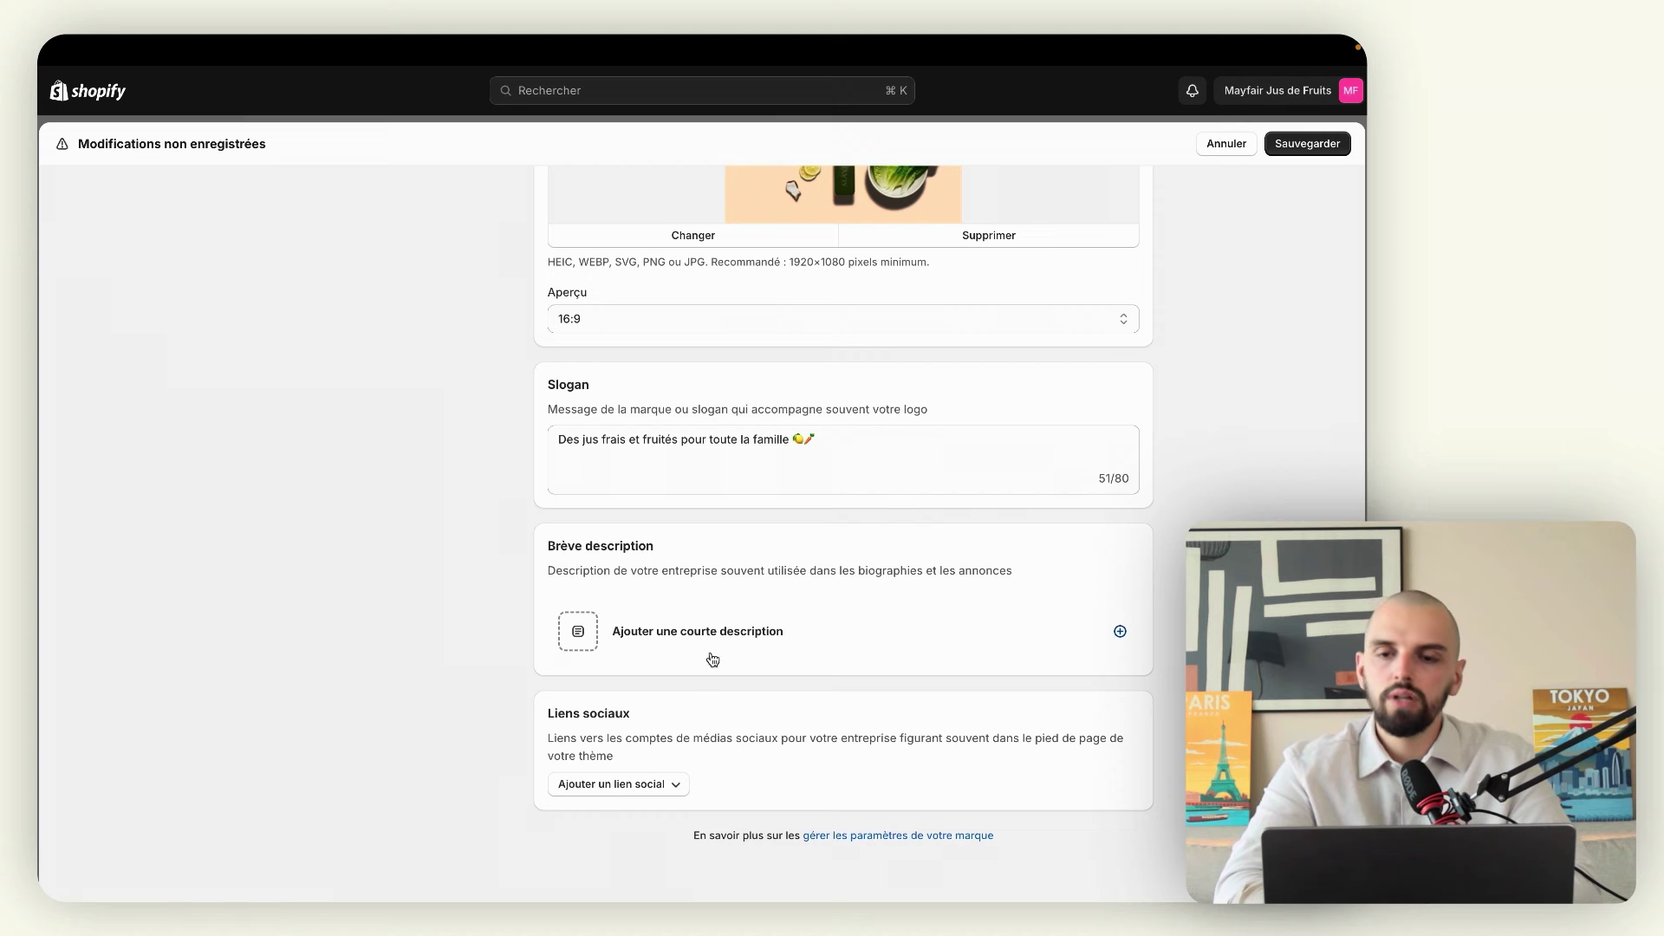
click(1317, 148)
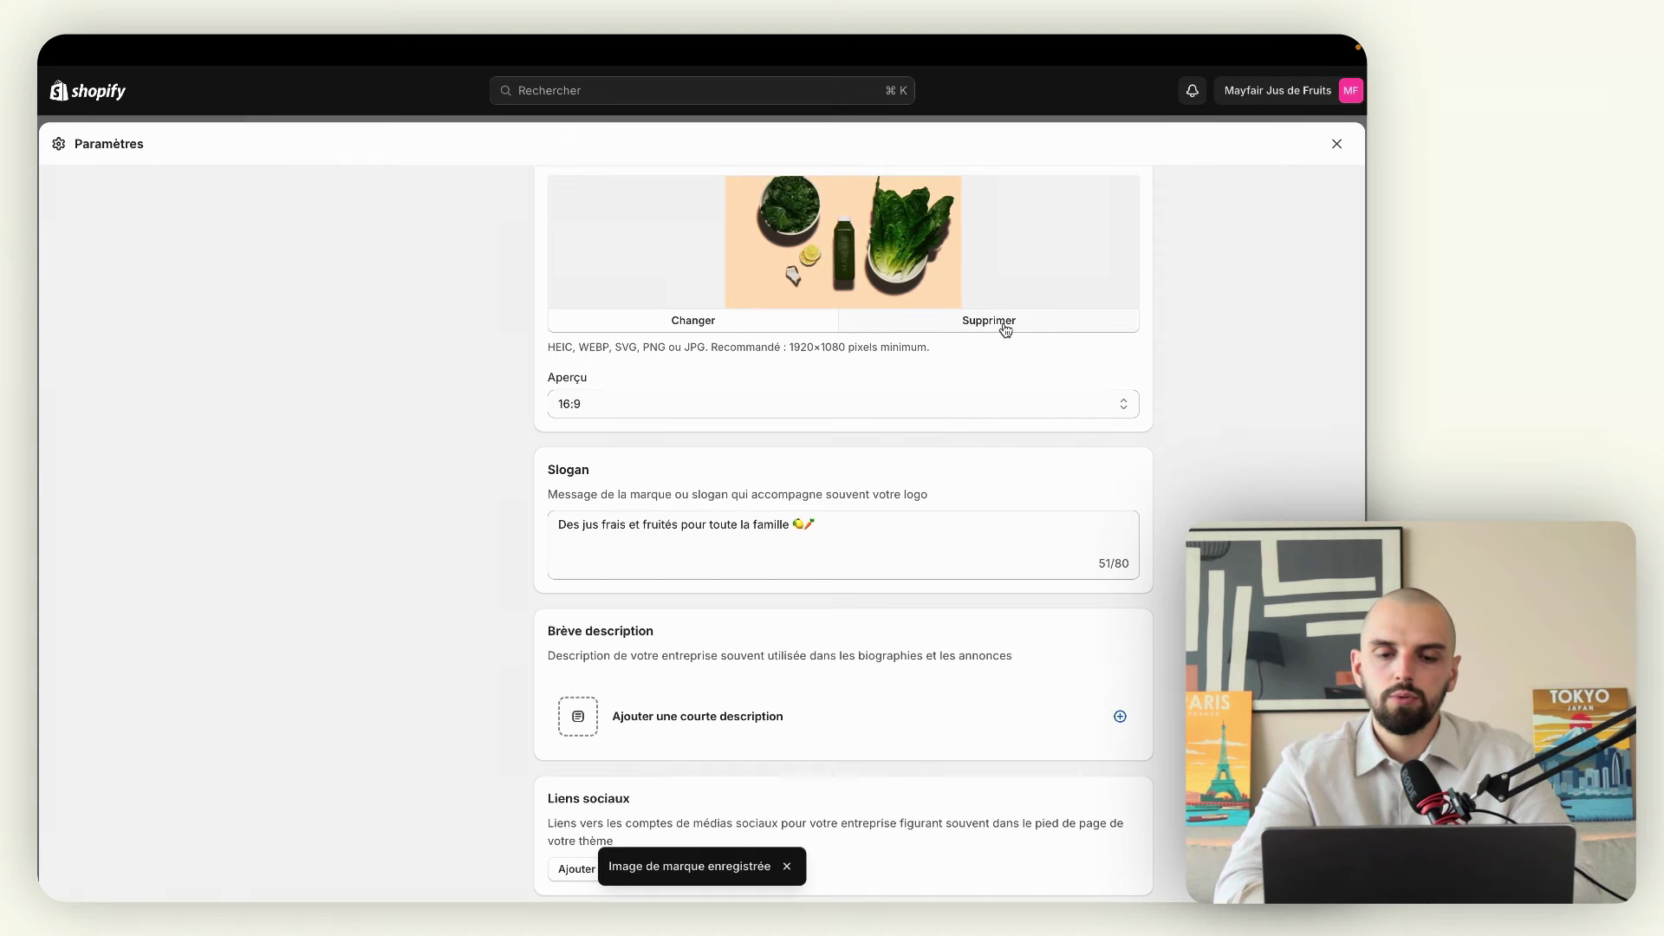
Check the social network and short description options, leaving both empty
click(647, 741)
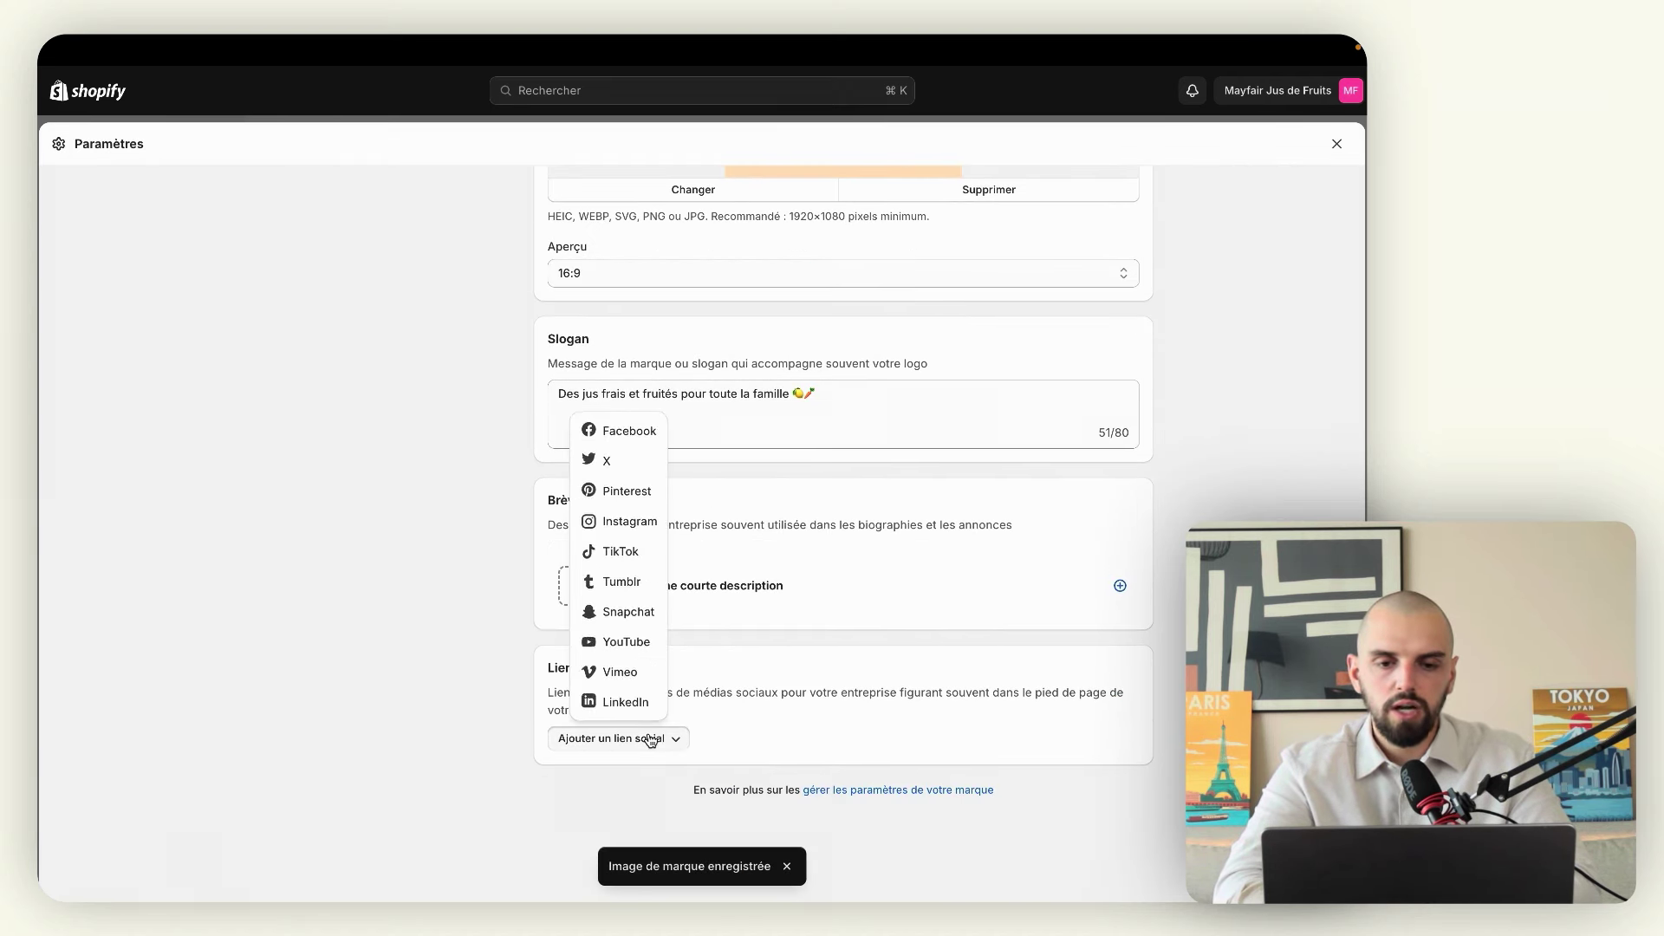
click(514, 689)
scroll(512, 690, up, 15)
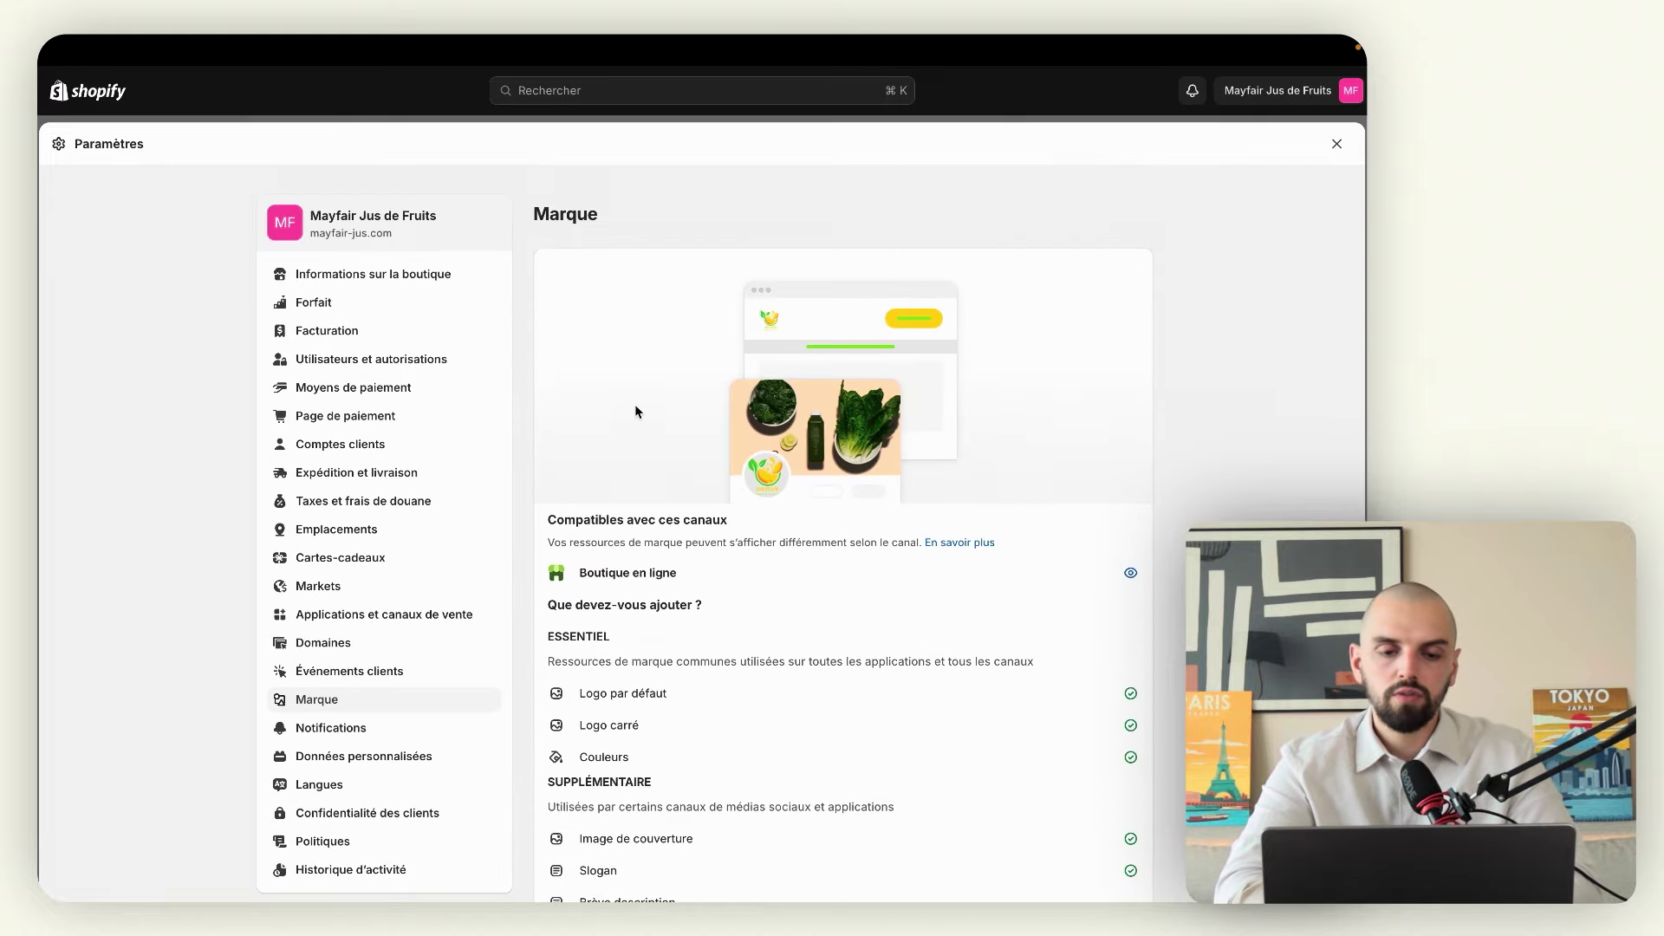
scroll(602, 635, down, 8)
scroll(602, 634, up, 4)
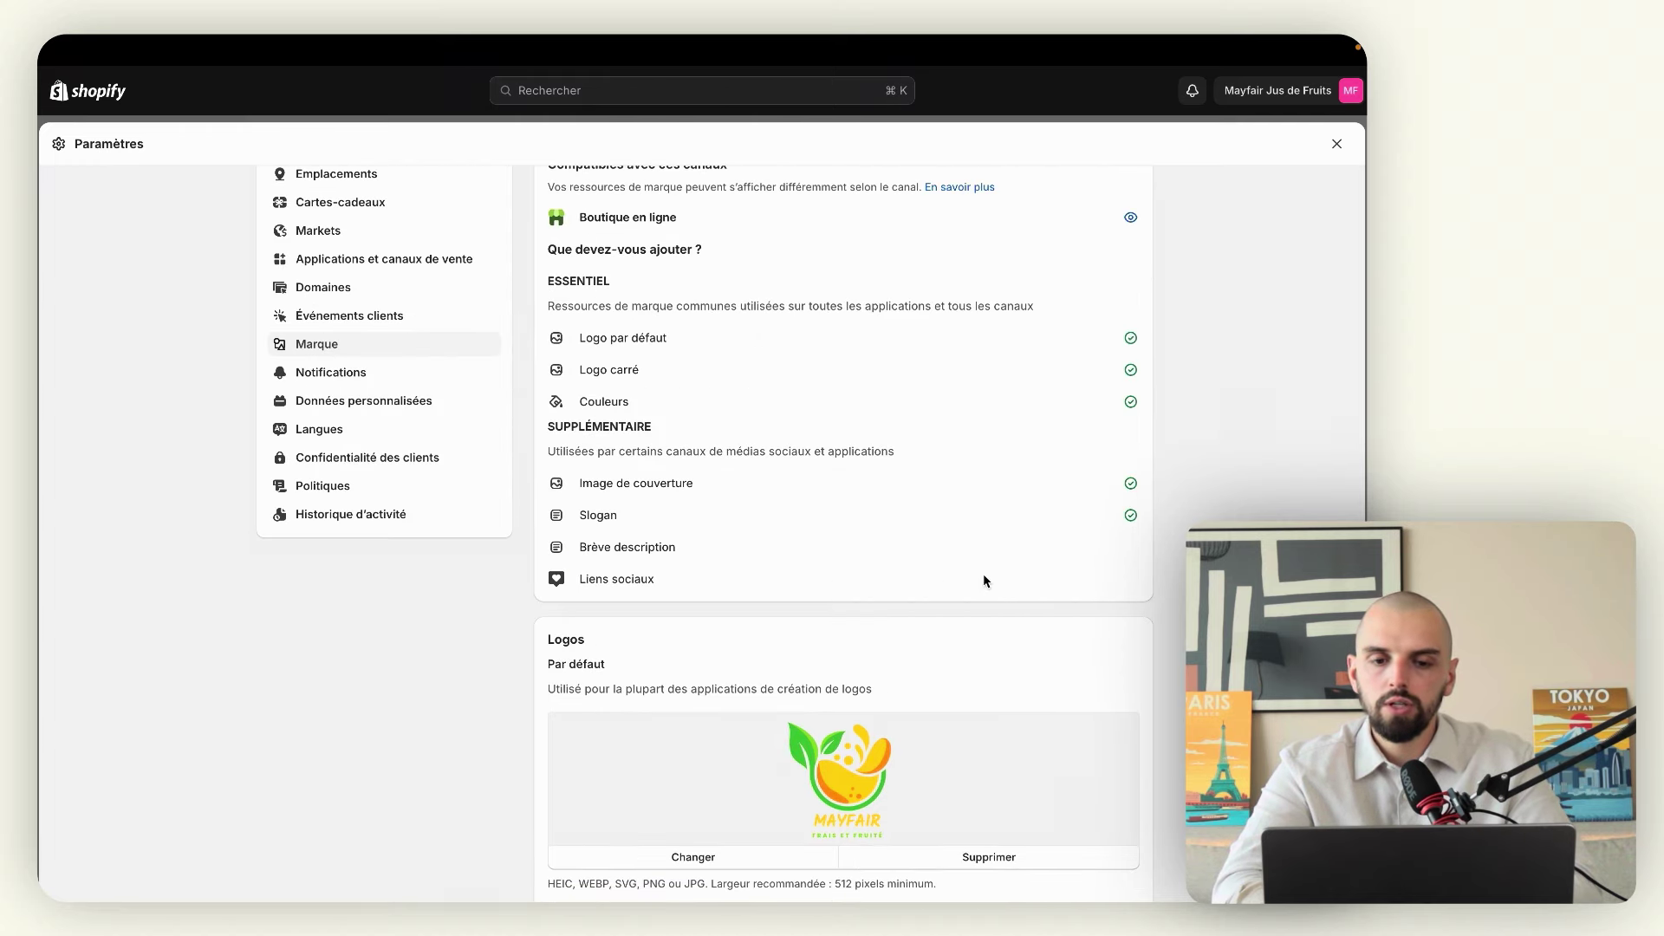
click(707, 560)
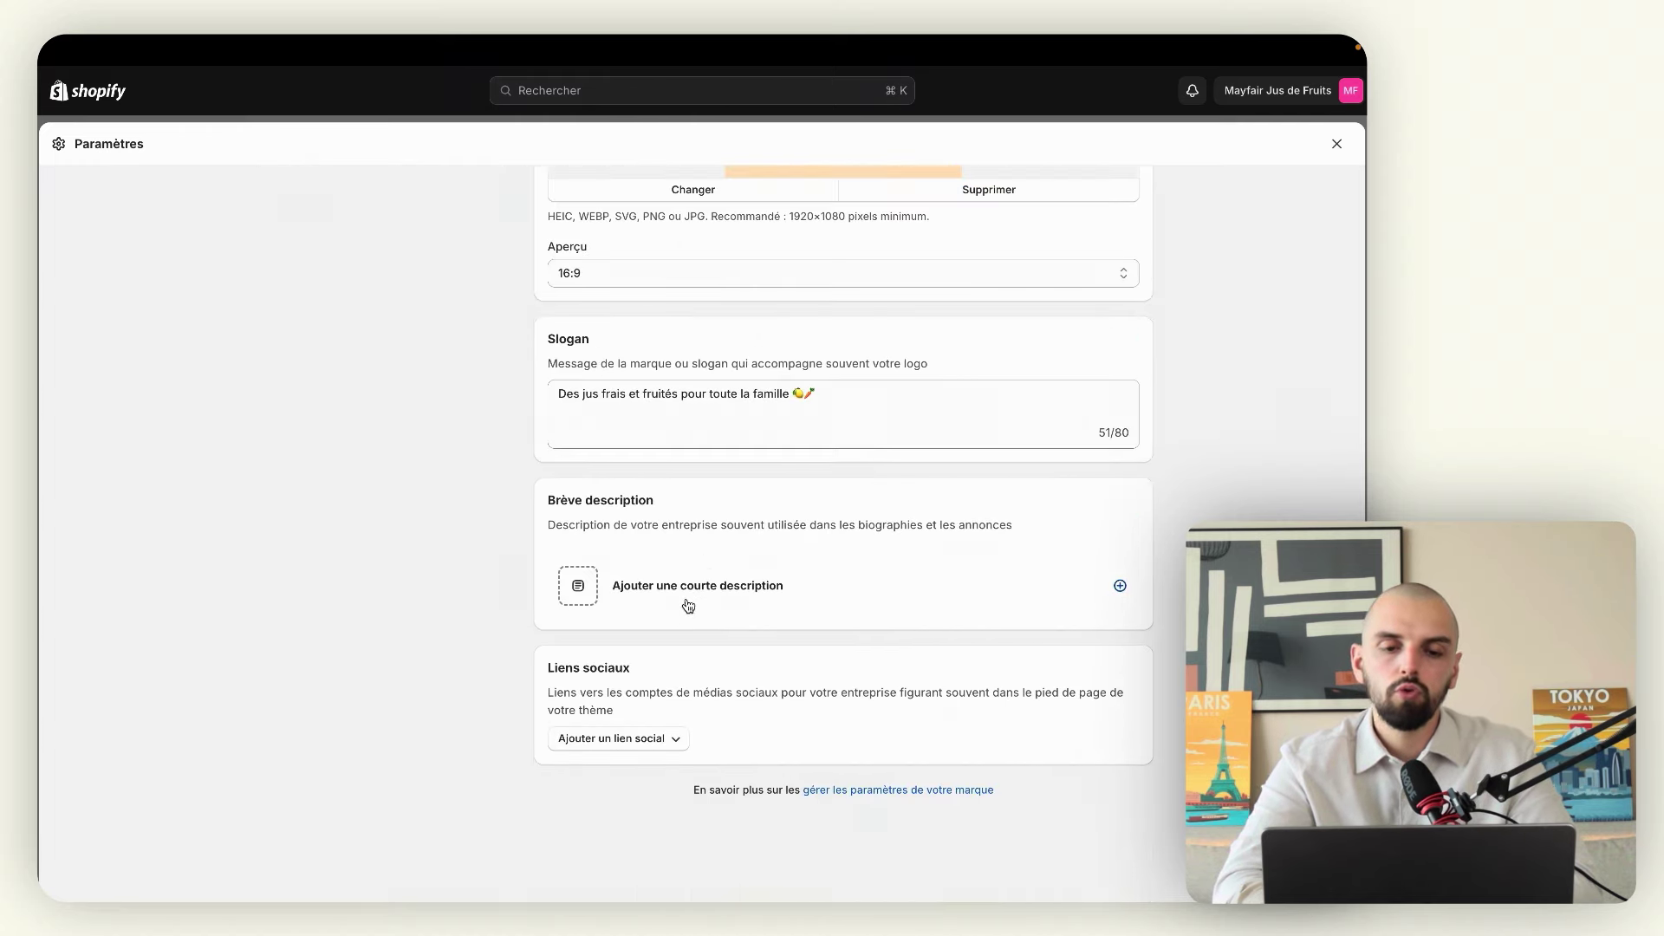
click(688, 605)
click(423, 590)
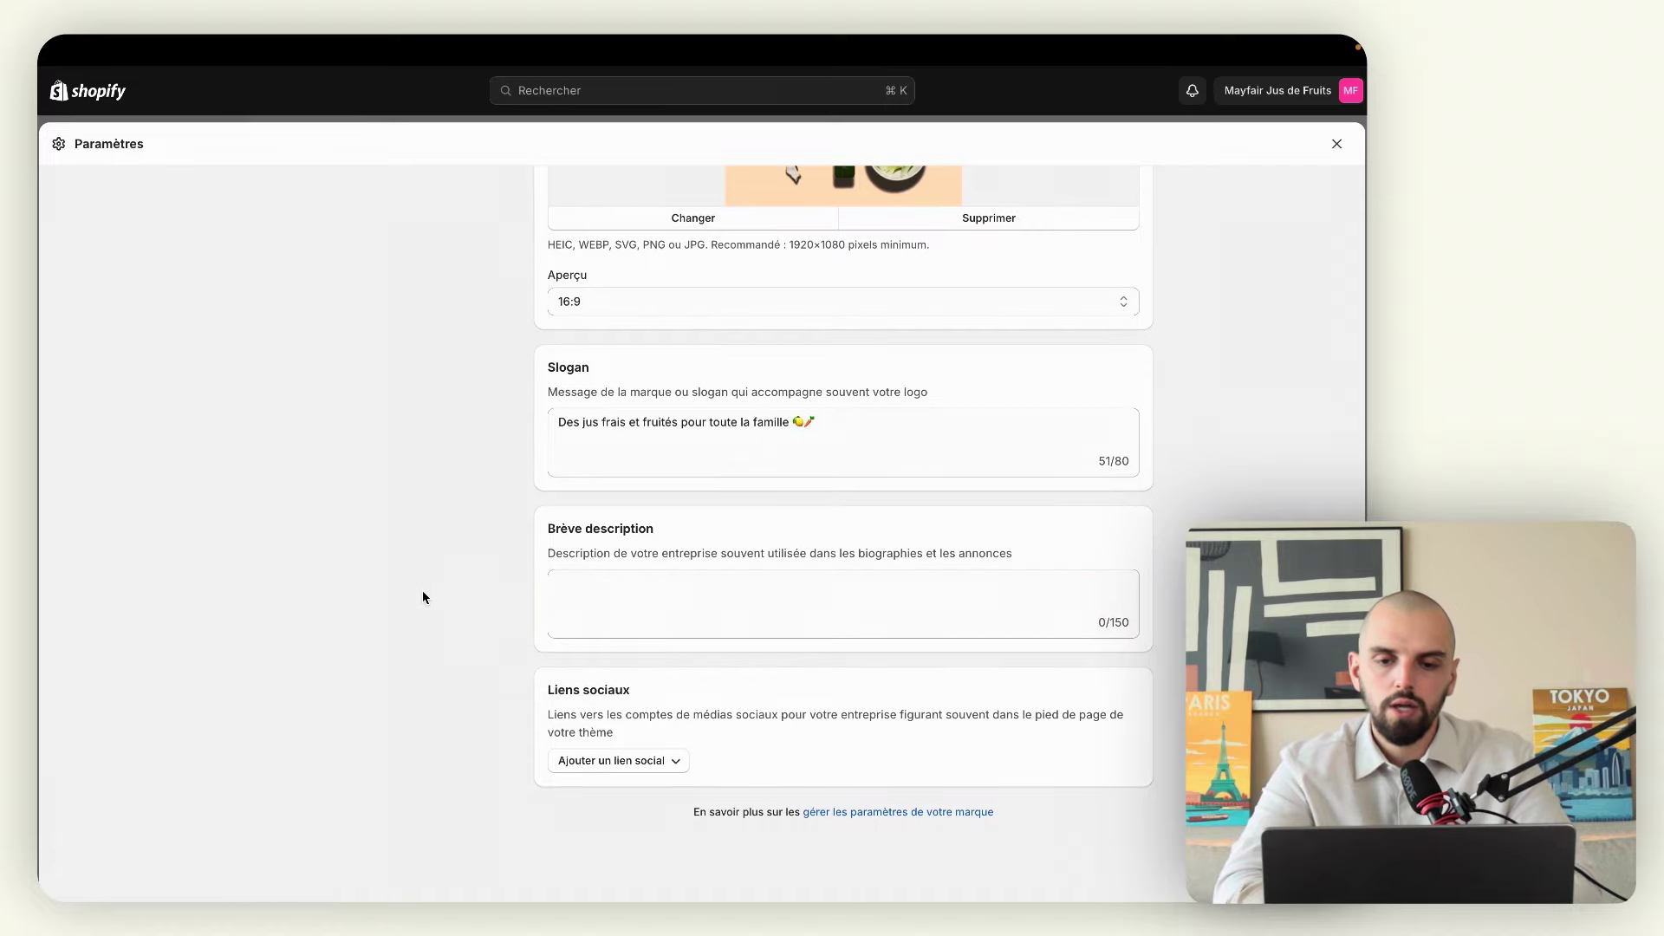
scroll(423, 597, up, 10)
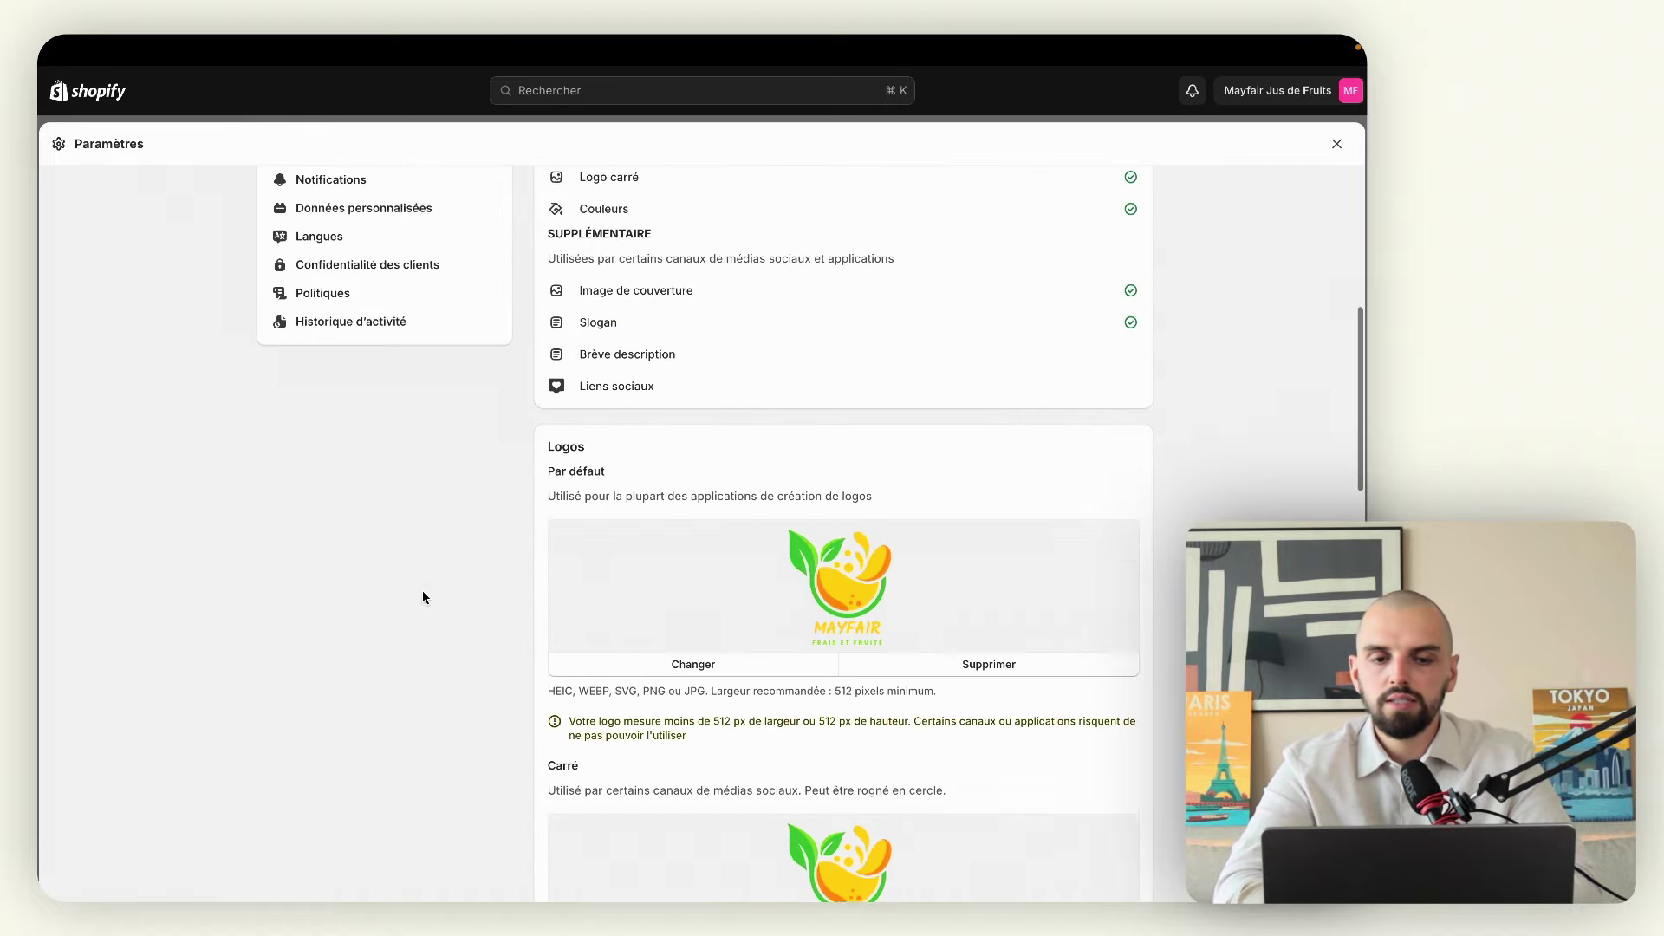
Resend the sender address verification from Notifications settings and switch to Gmail
click(394, 533)
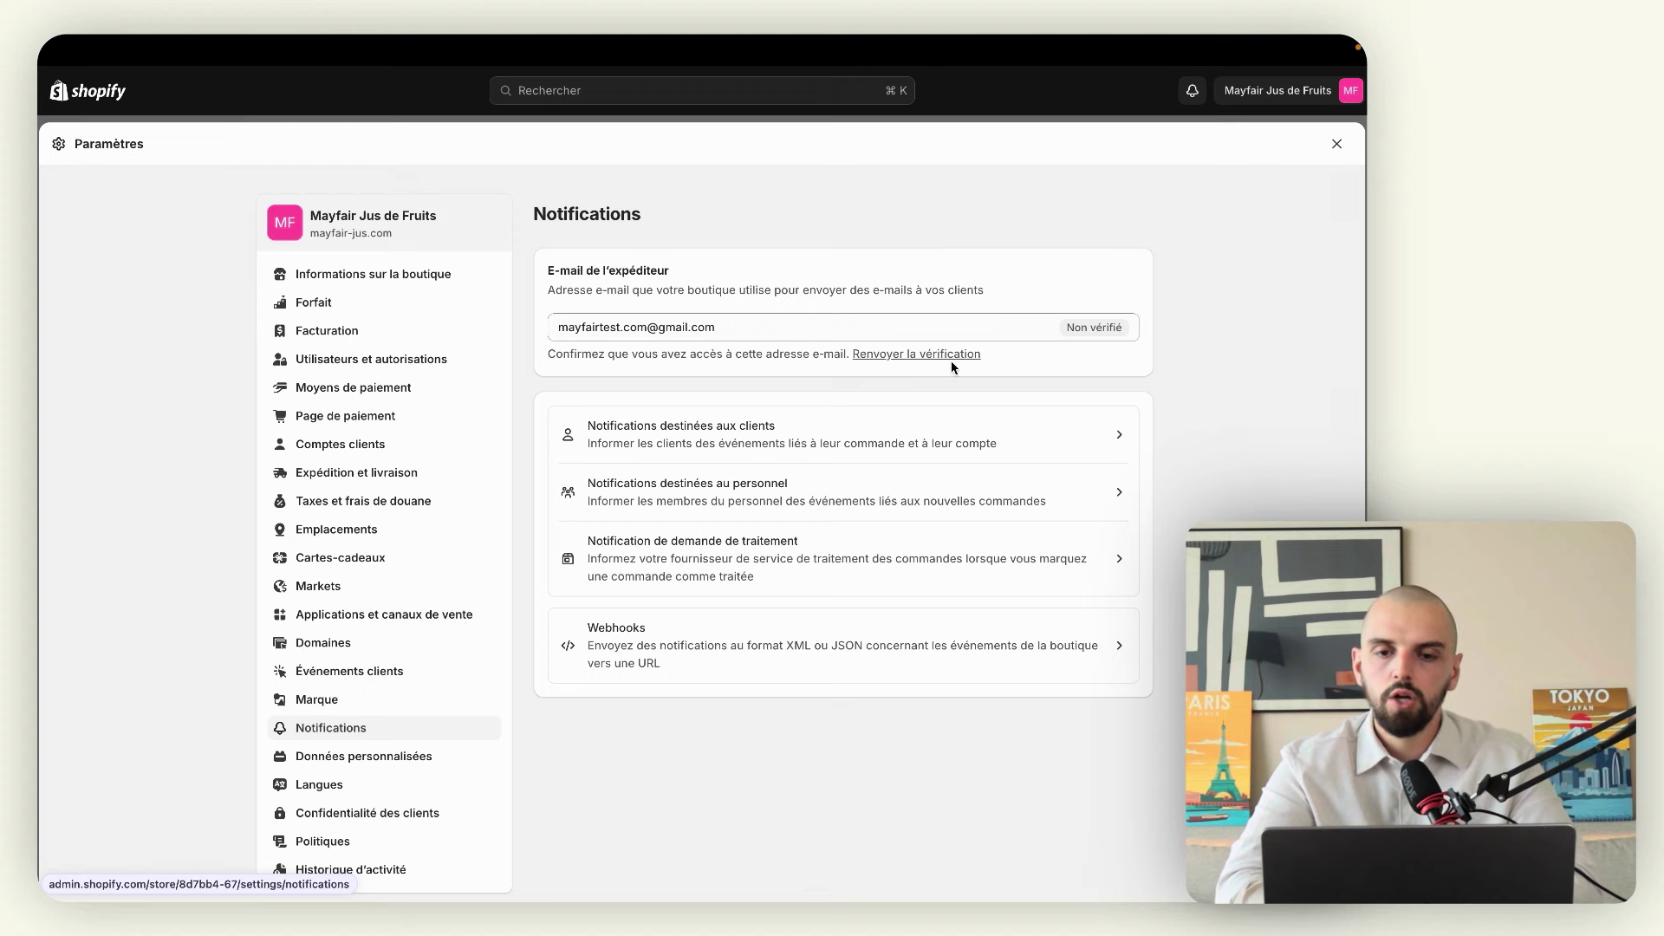
click(917, 356)
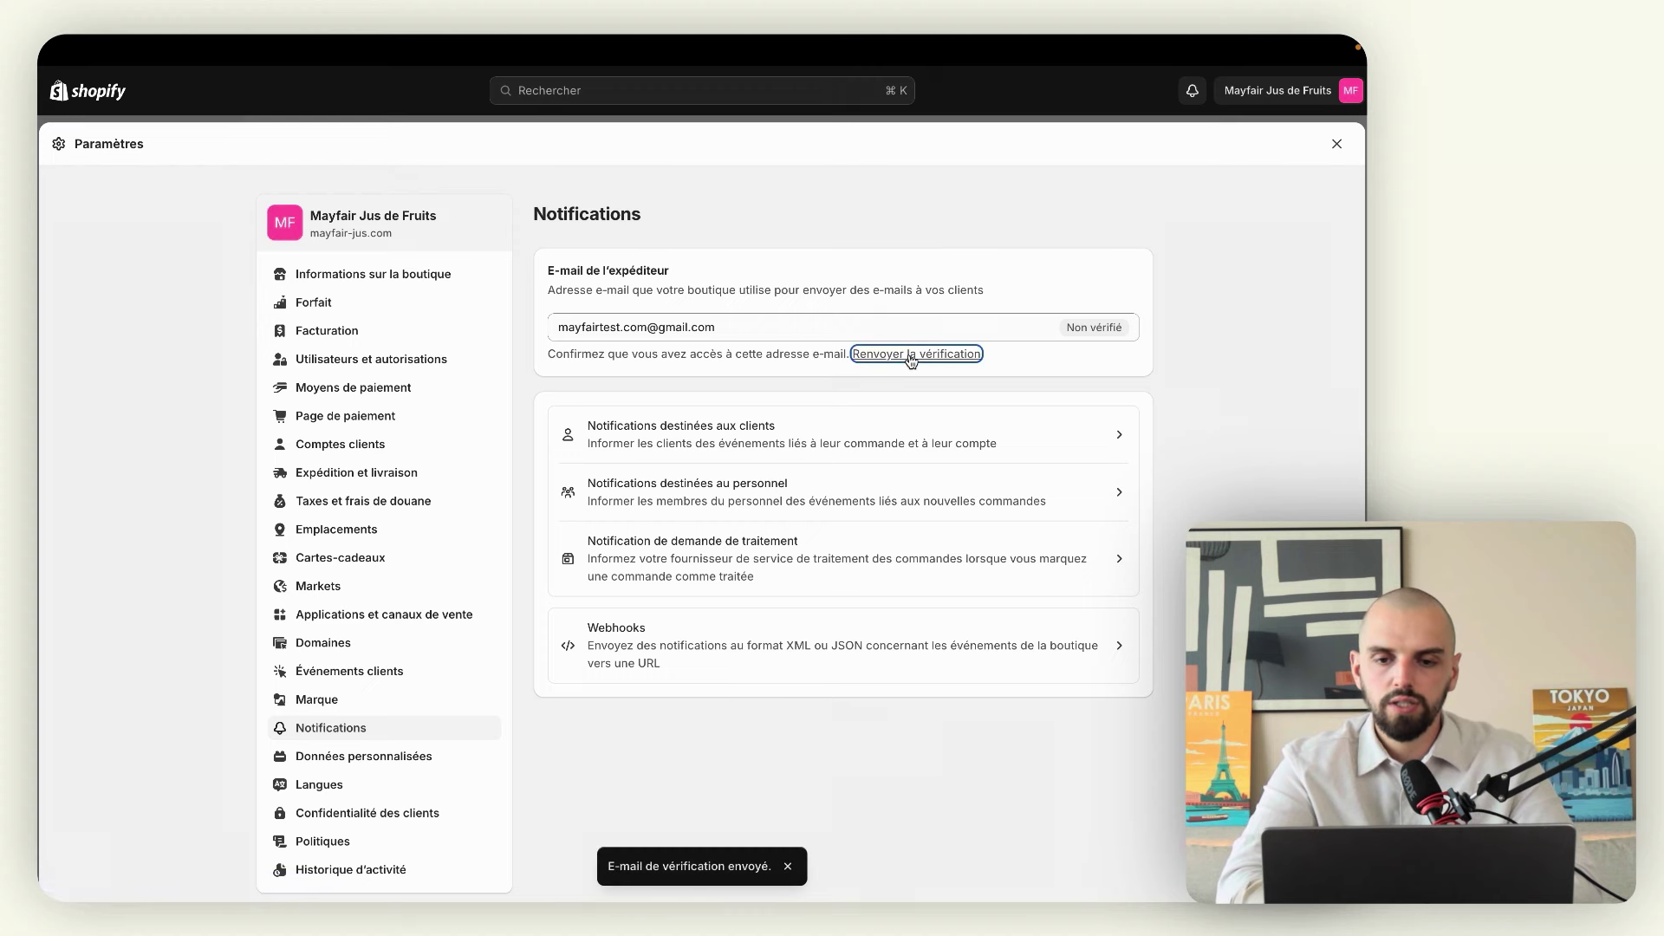
mouse_move(42, 449)
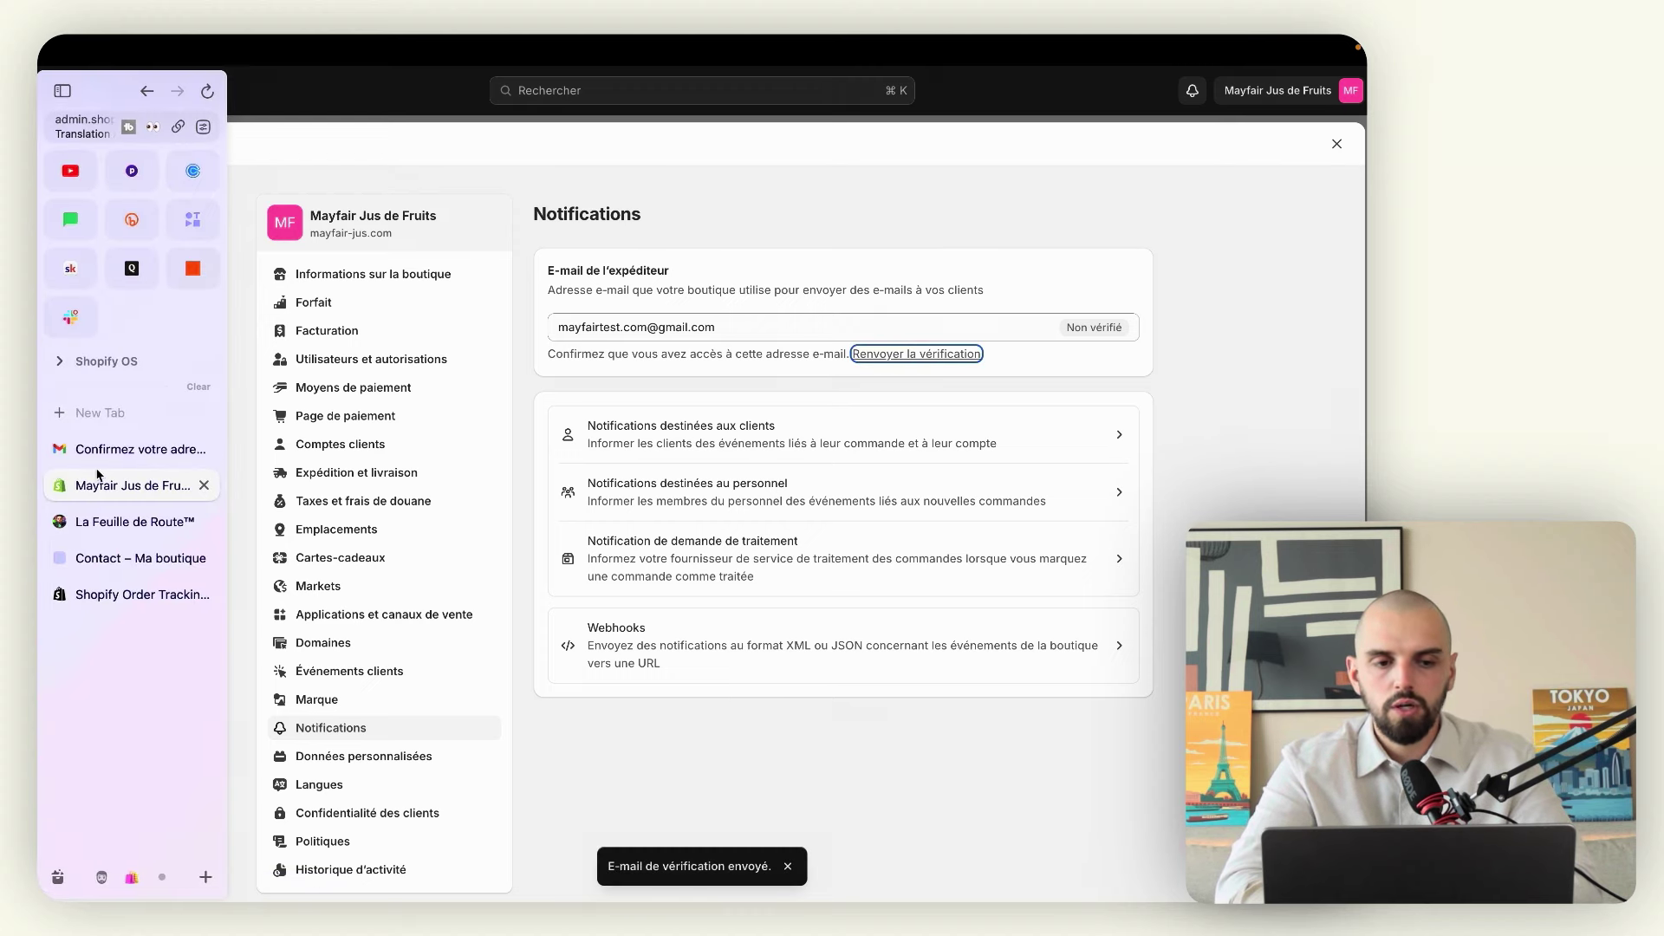
click(121, 449)
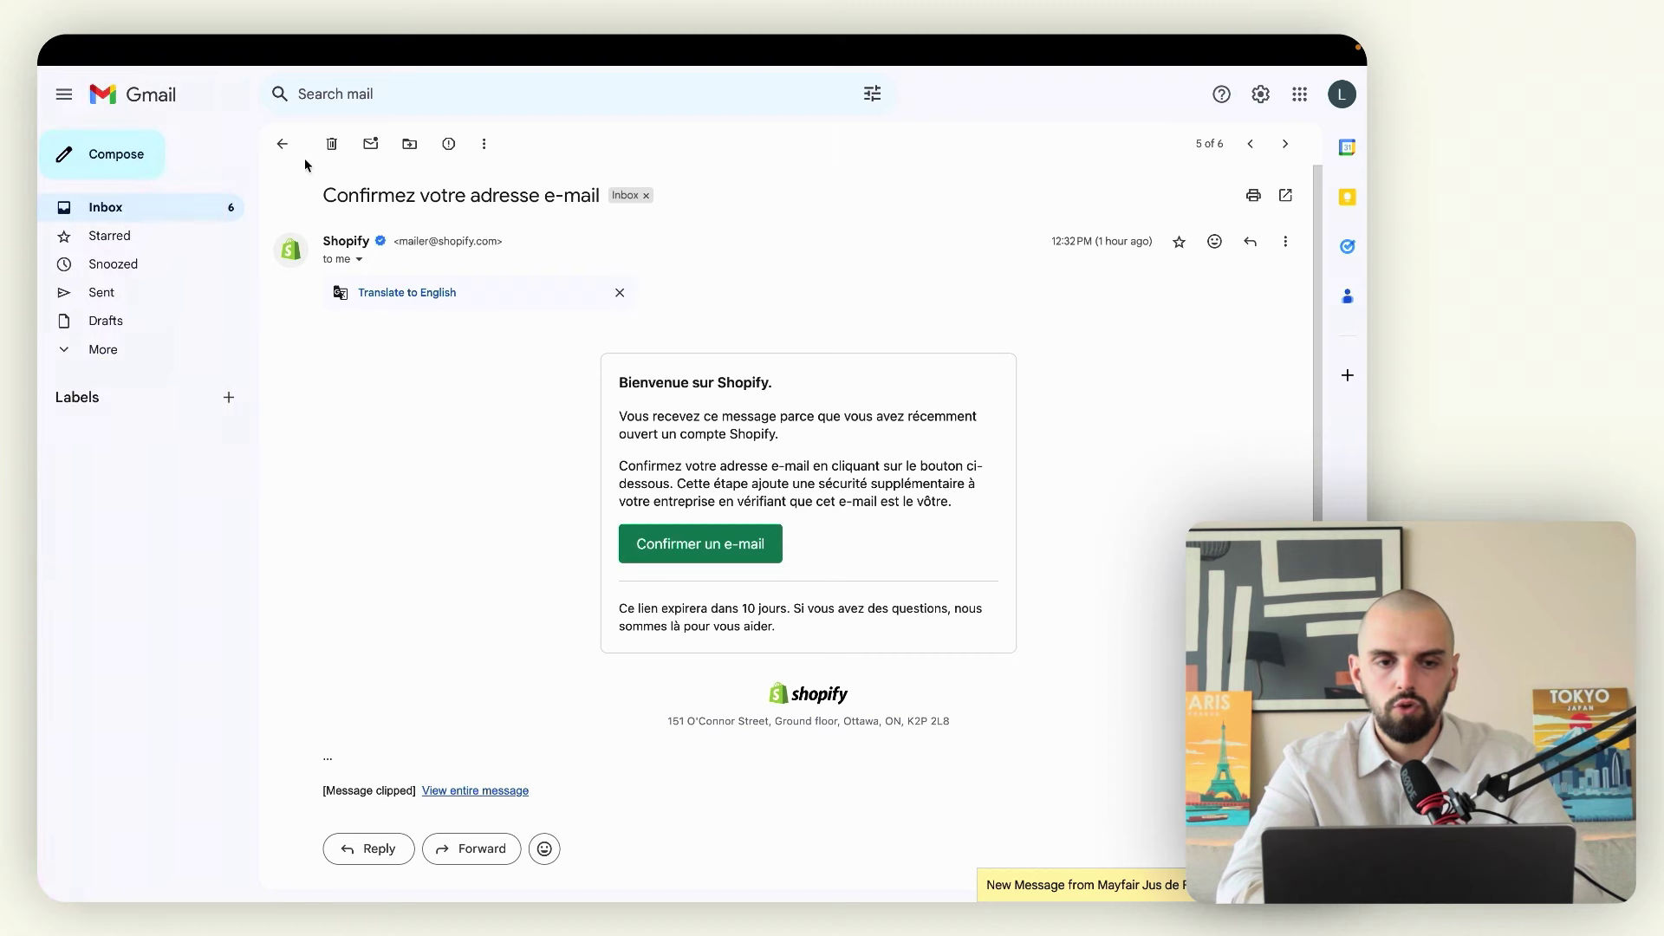
Refresh the inbox, open the newest 'Confirmez votre adresse e-mail' message and confirm the address
click(283, 144)
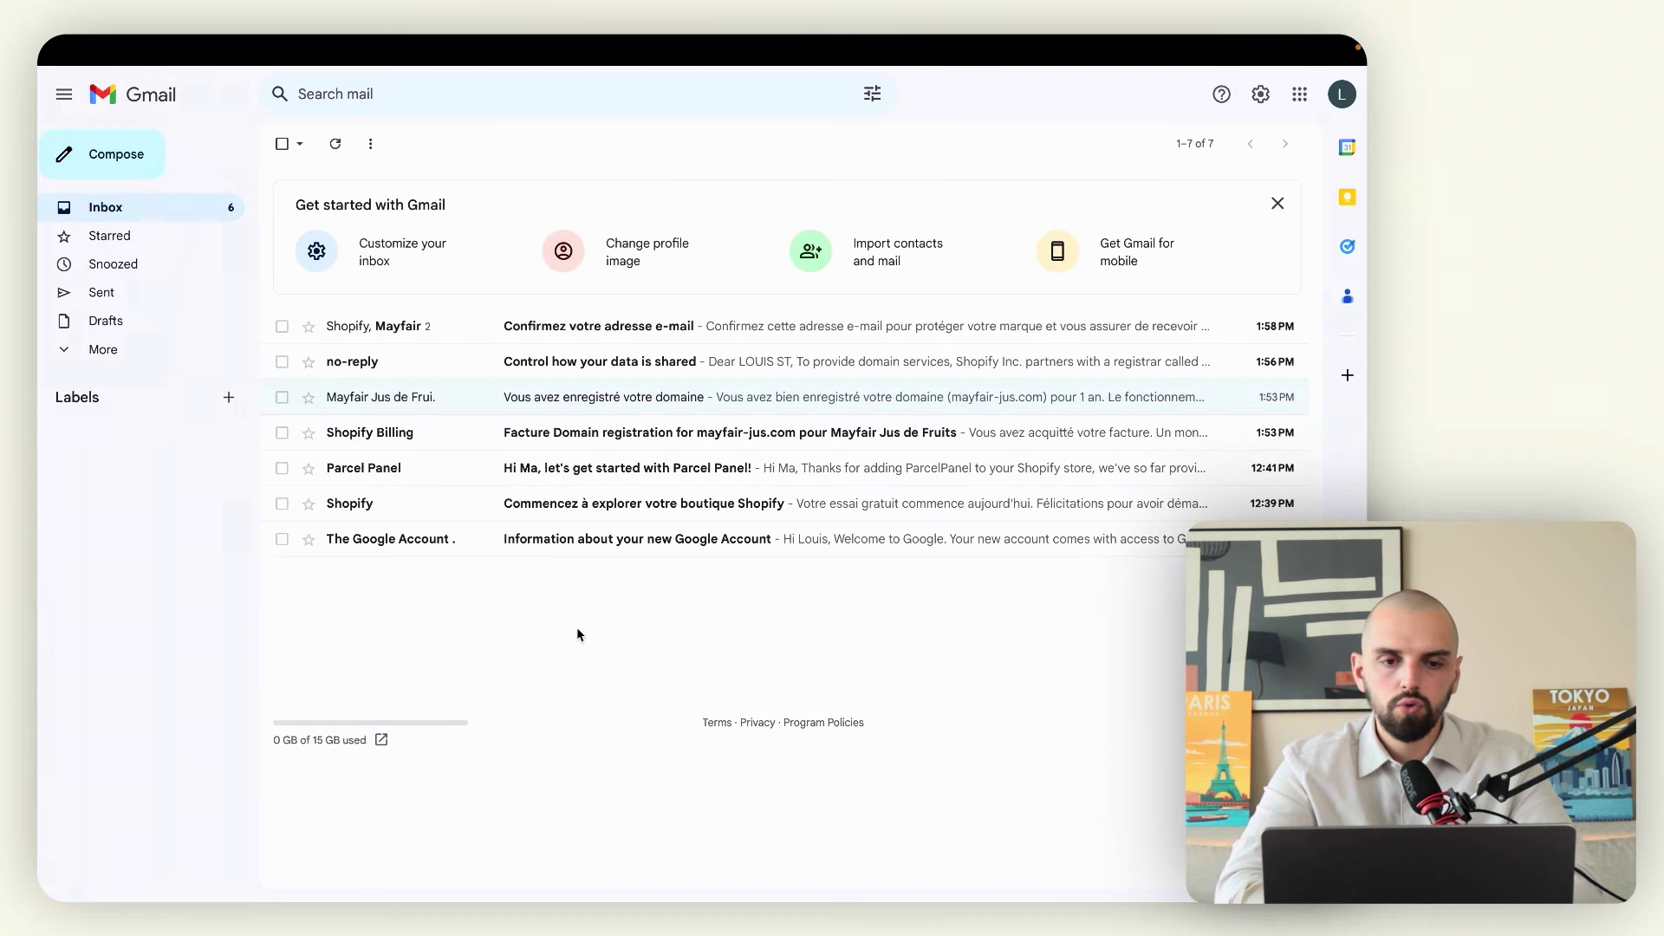
key(super+r)
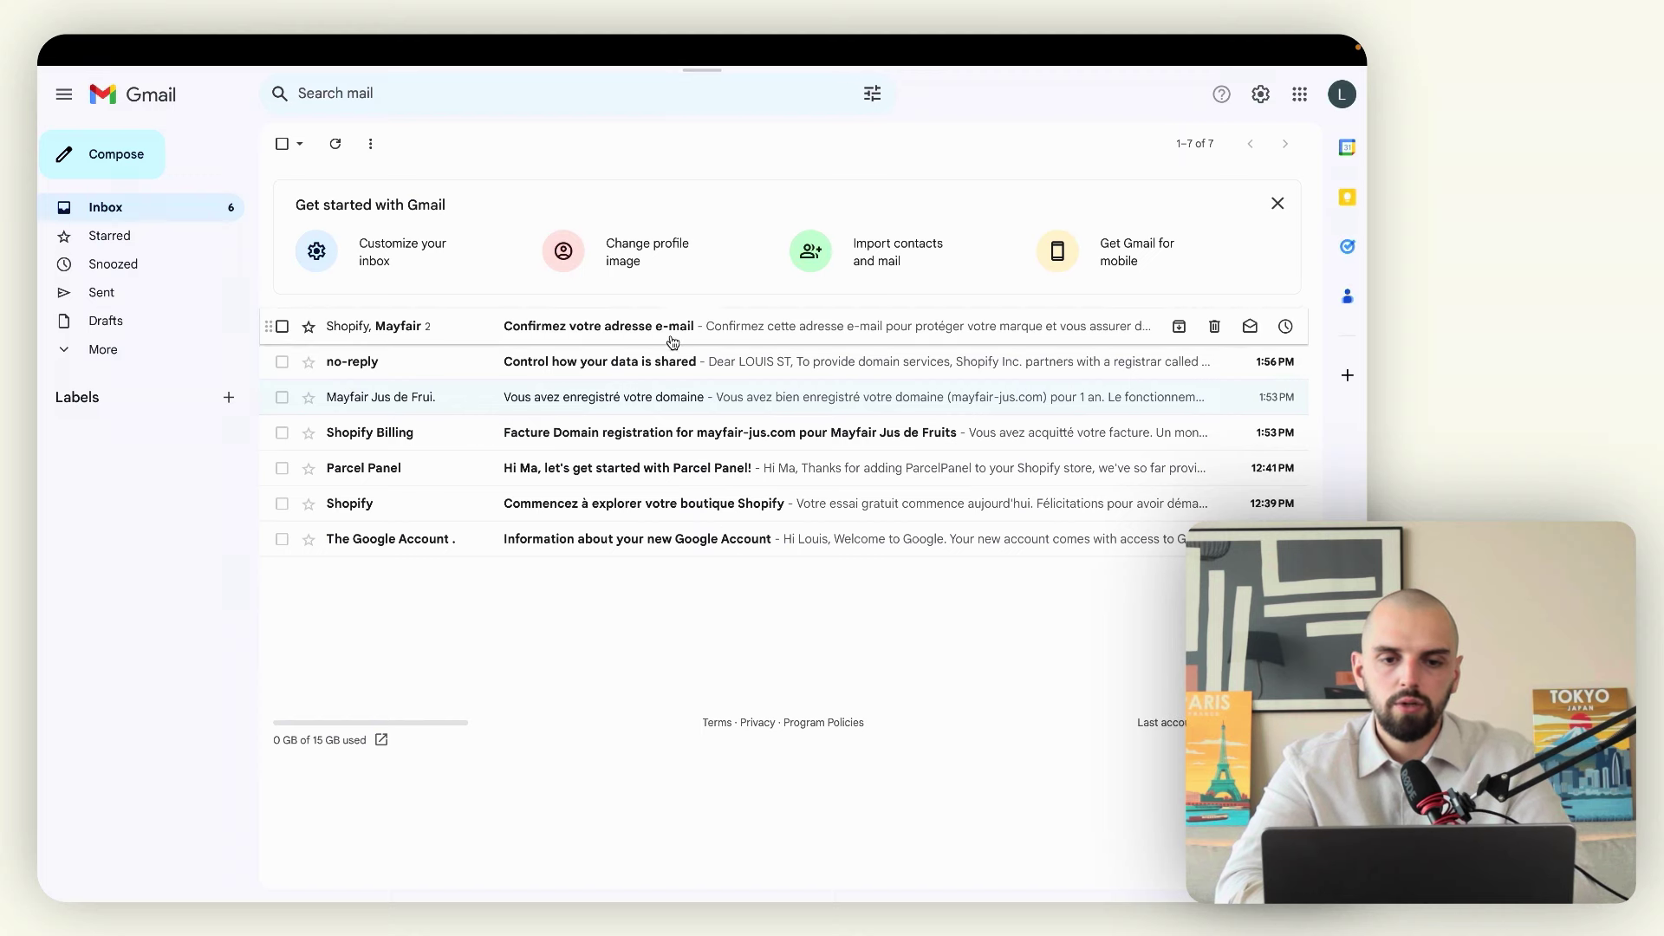
click(673, 342)
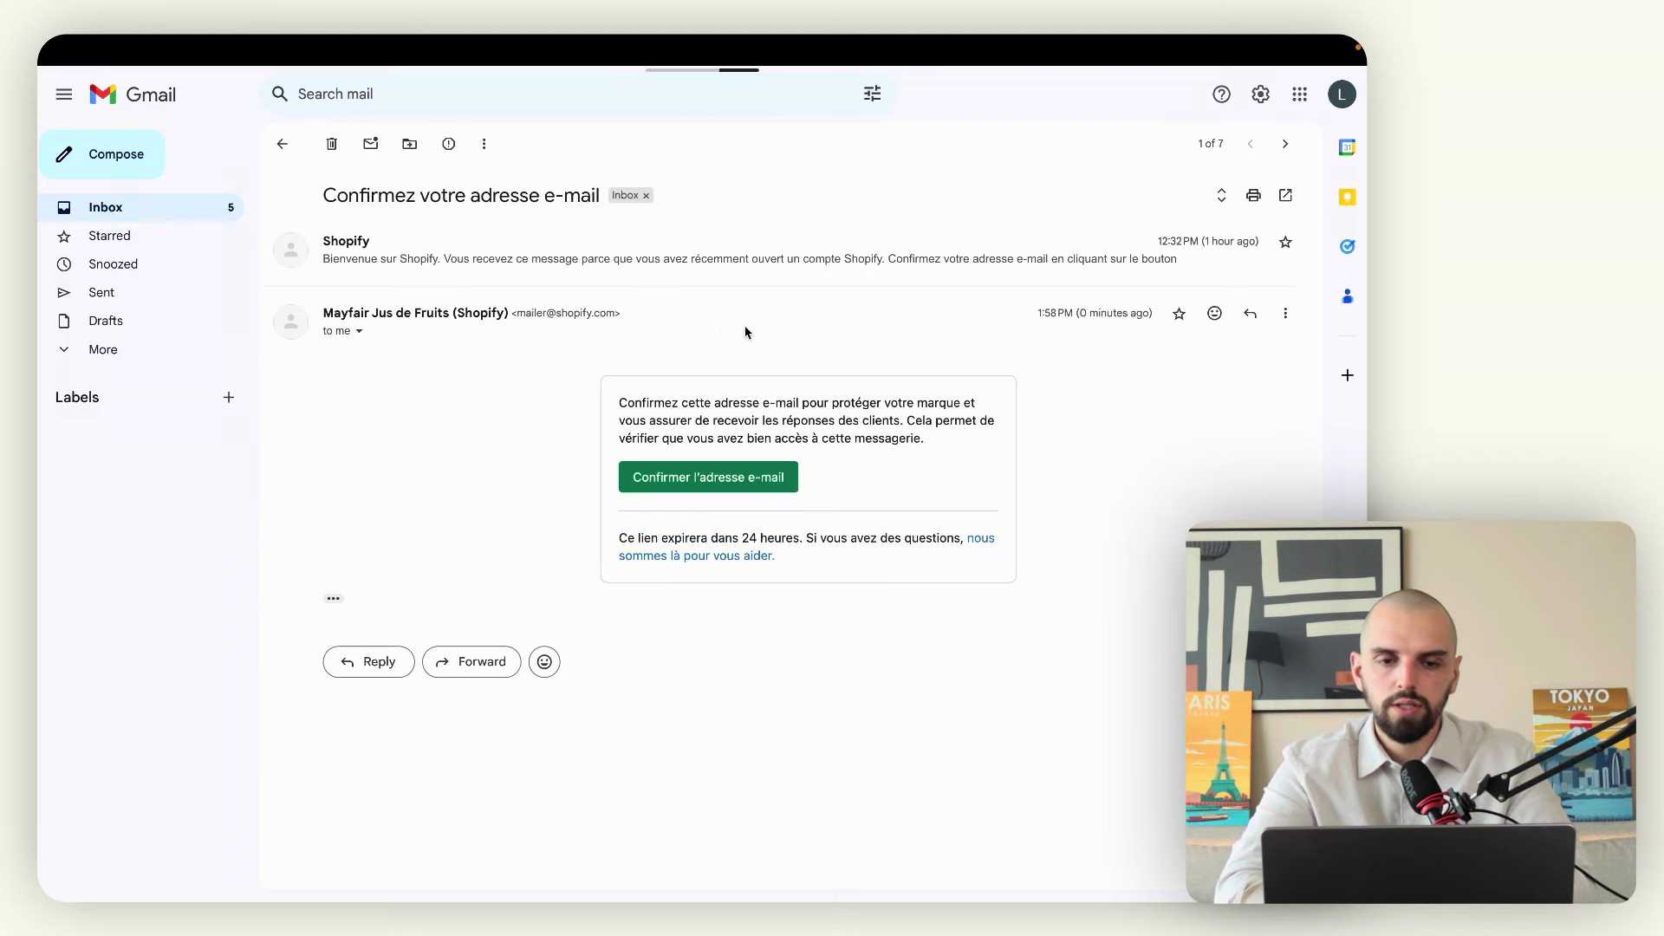
click(696, 479)
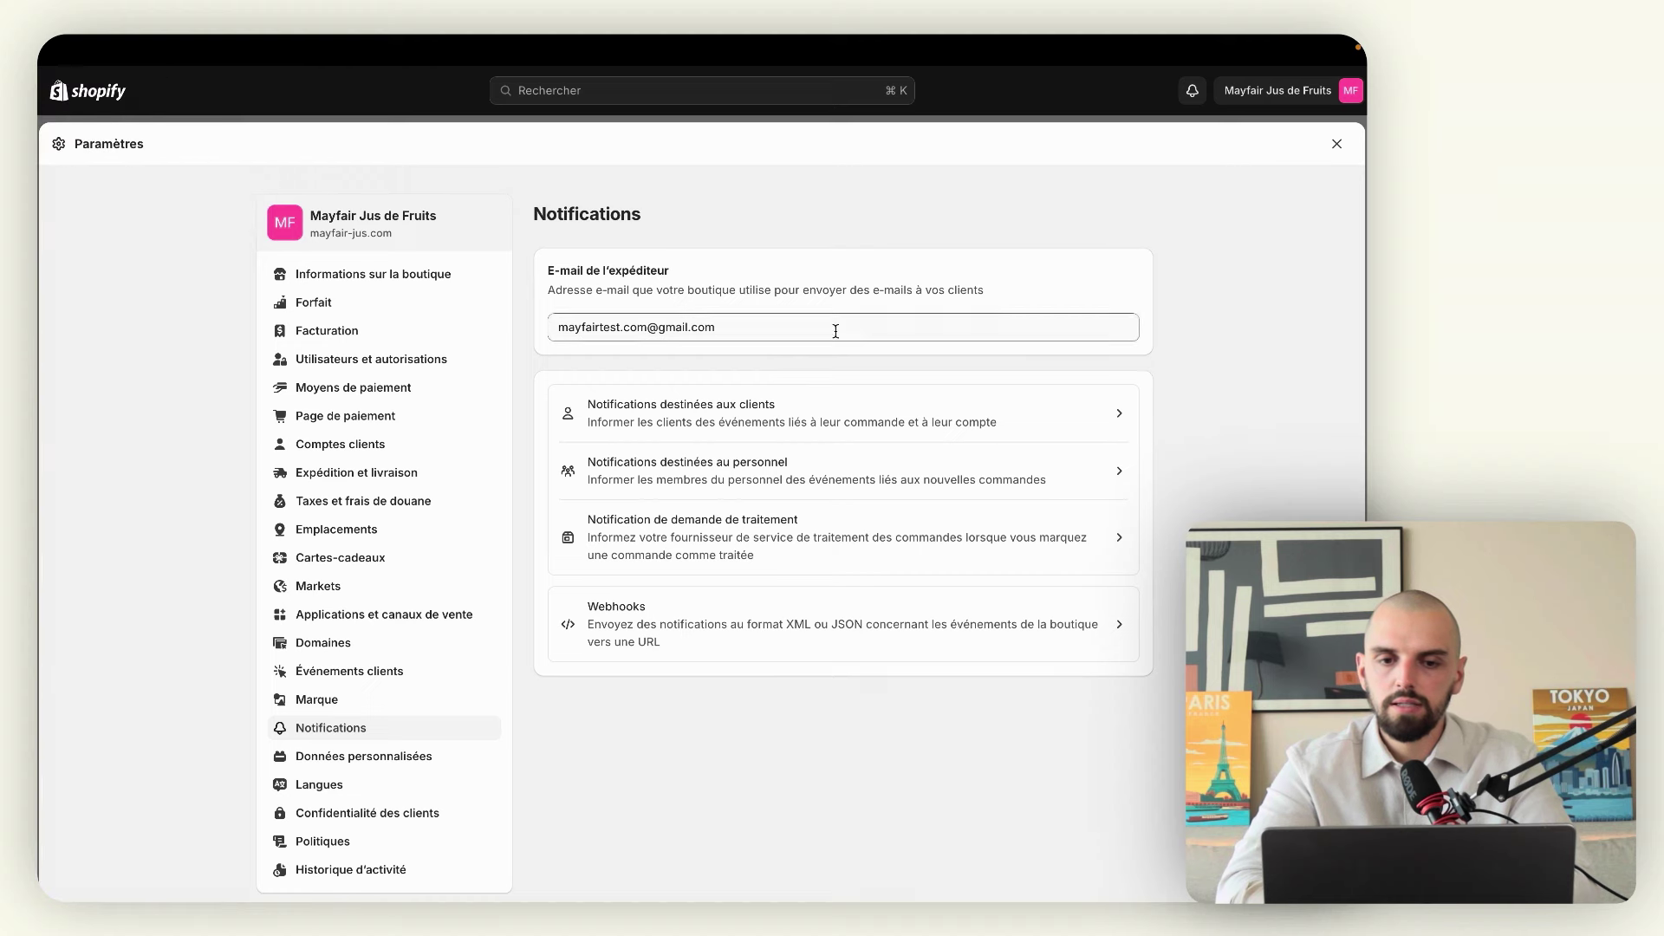
Go through Notifications destinées aux clients to the Personnaliser les modèles d'e-mail page
click(401, 656)
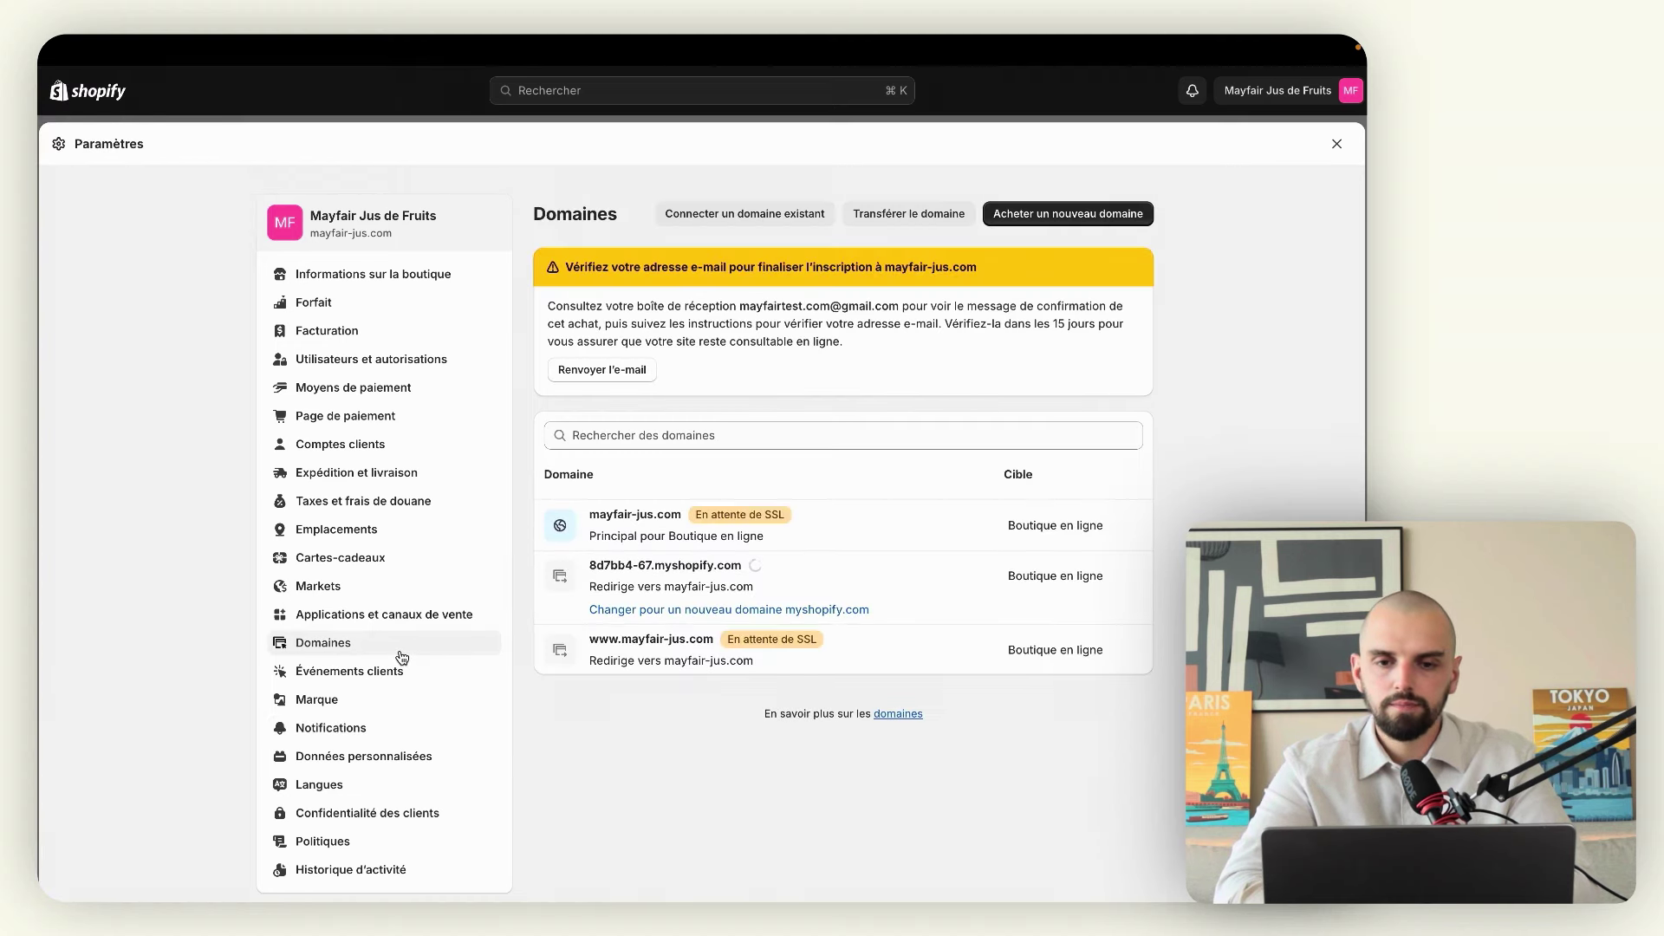
click(357, 733)
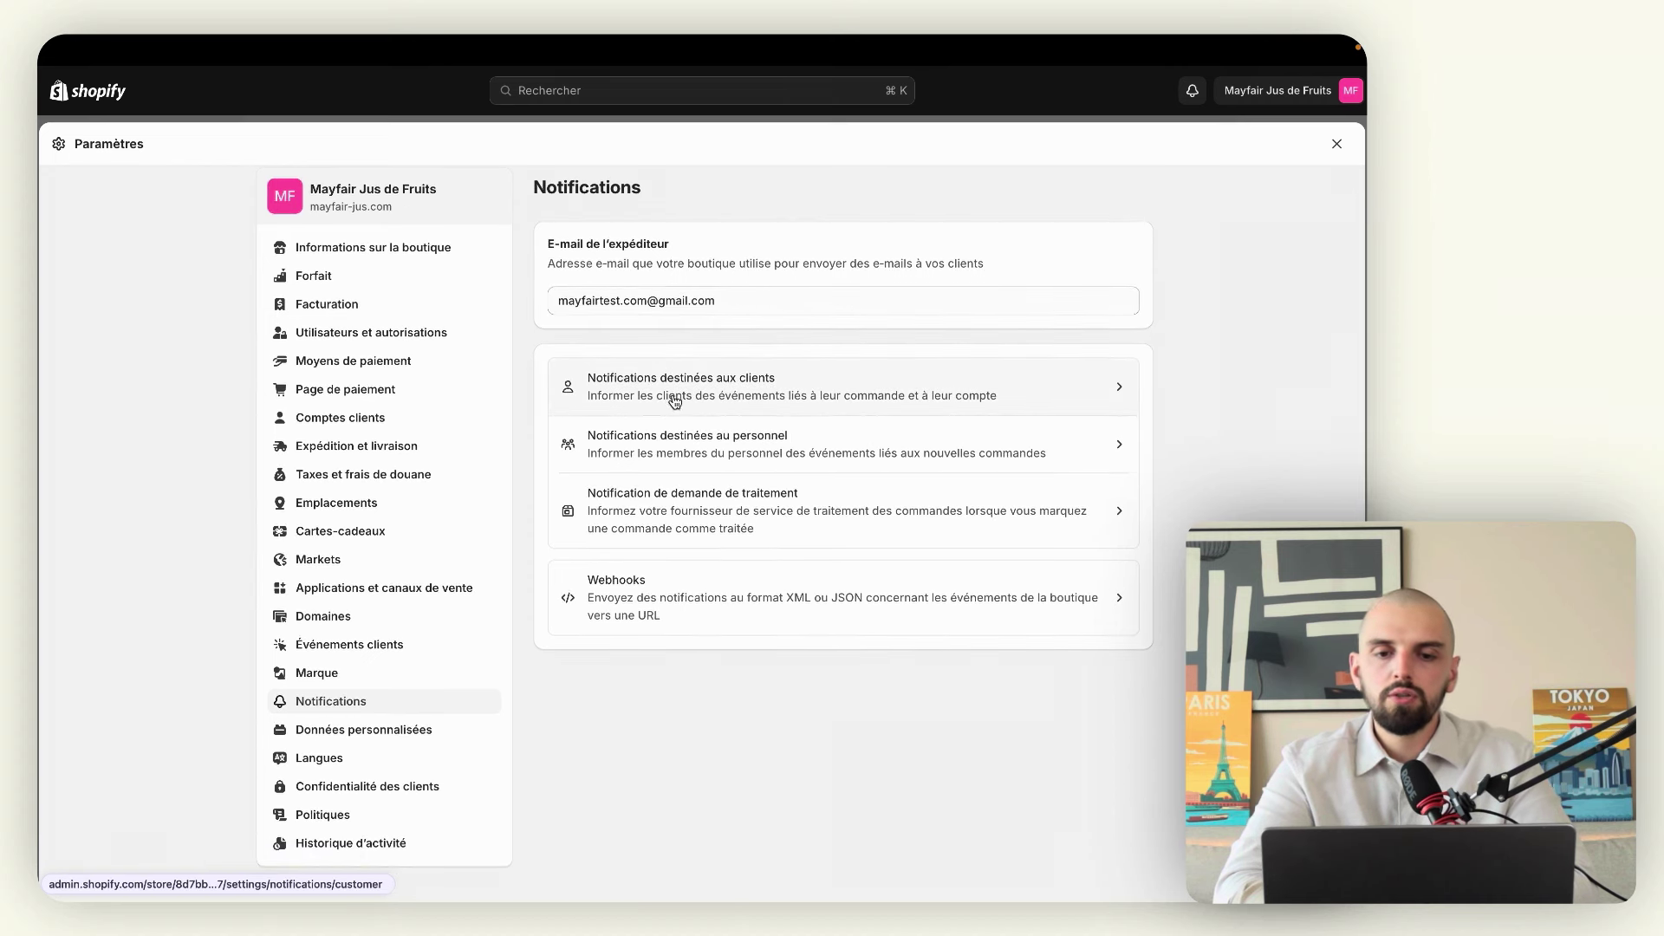
click(692, 373)
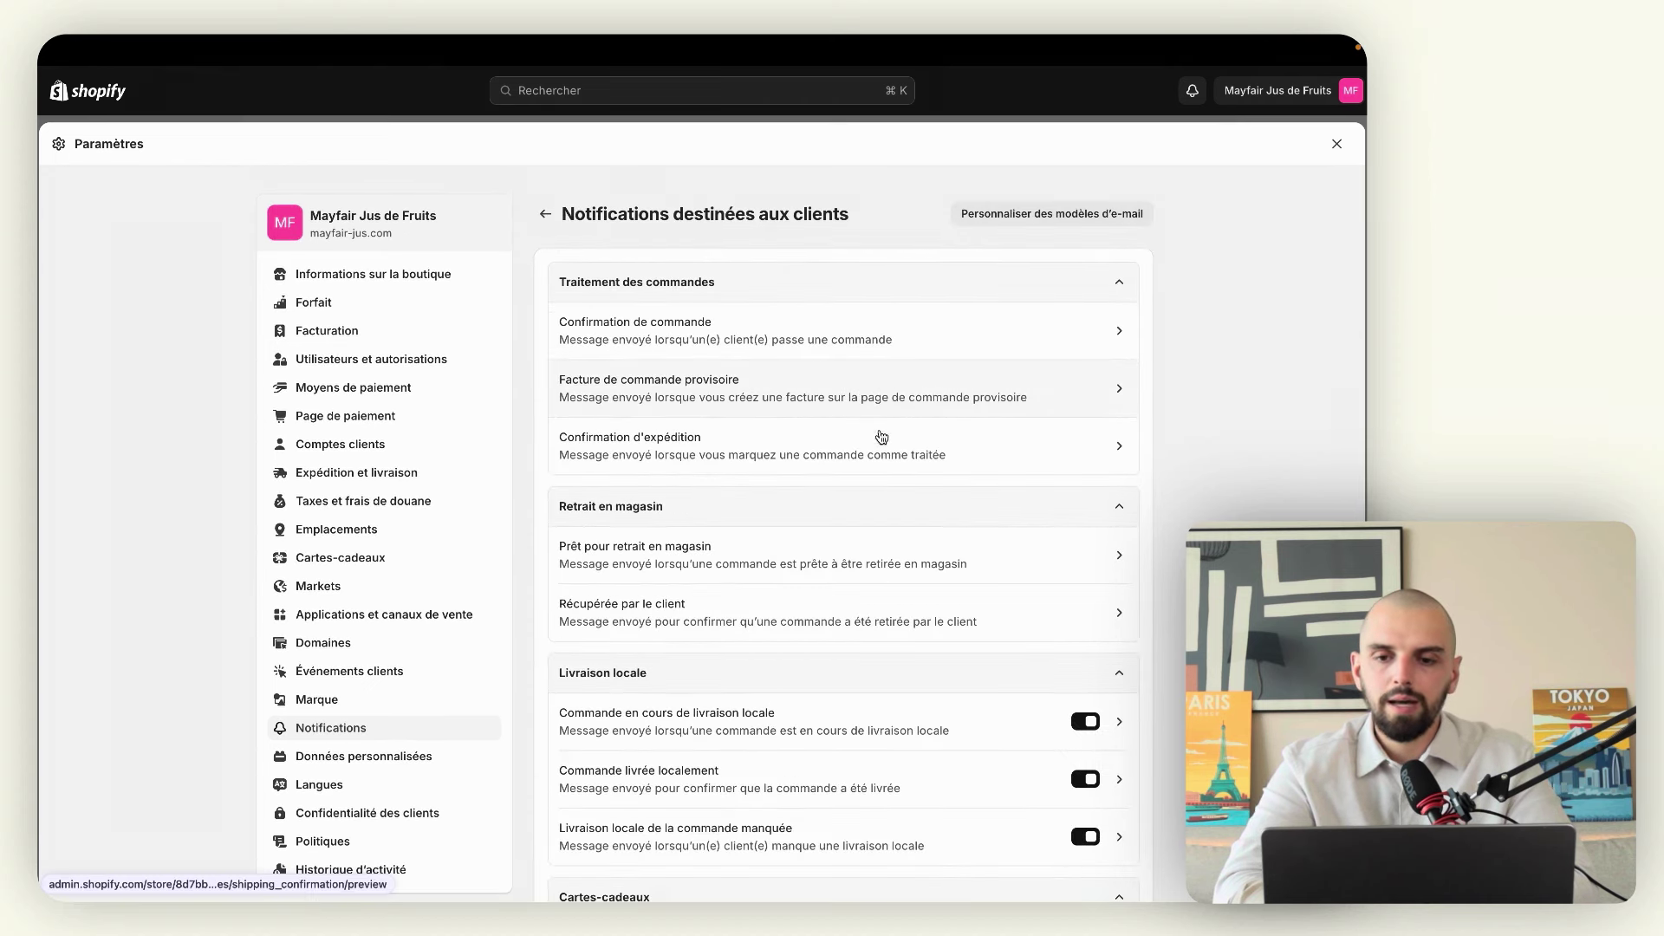
click(1052, 213)
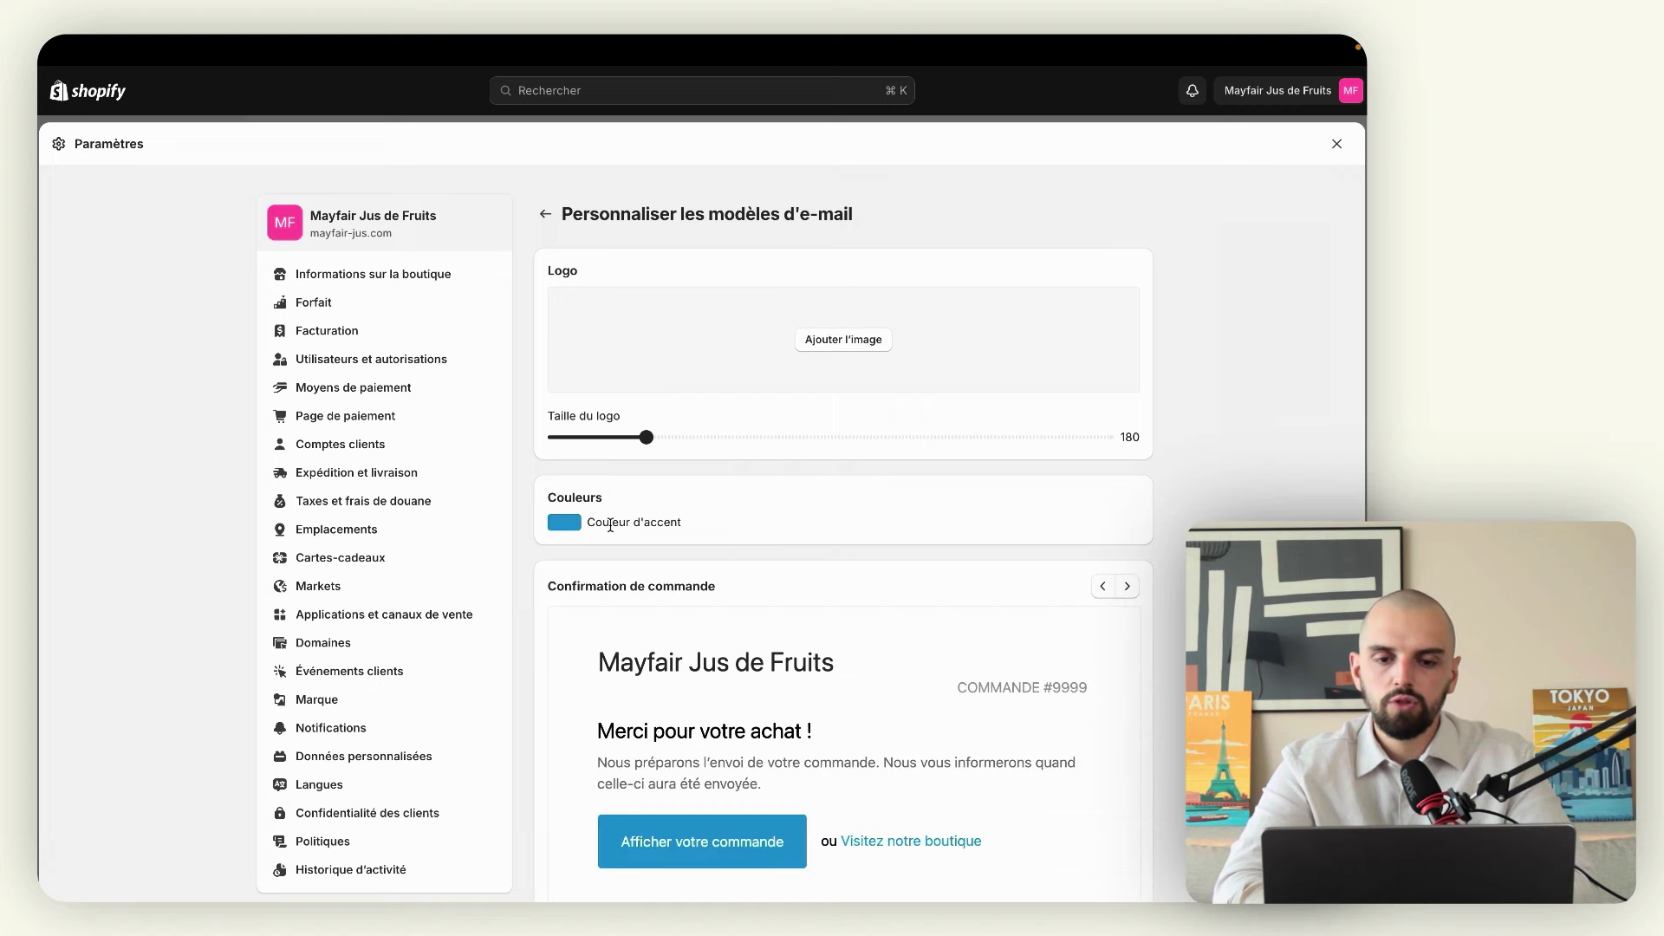
Upload Logo rectangle.png as the notification e-mail logo
click(871, 342)
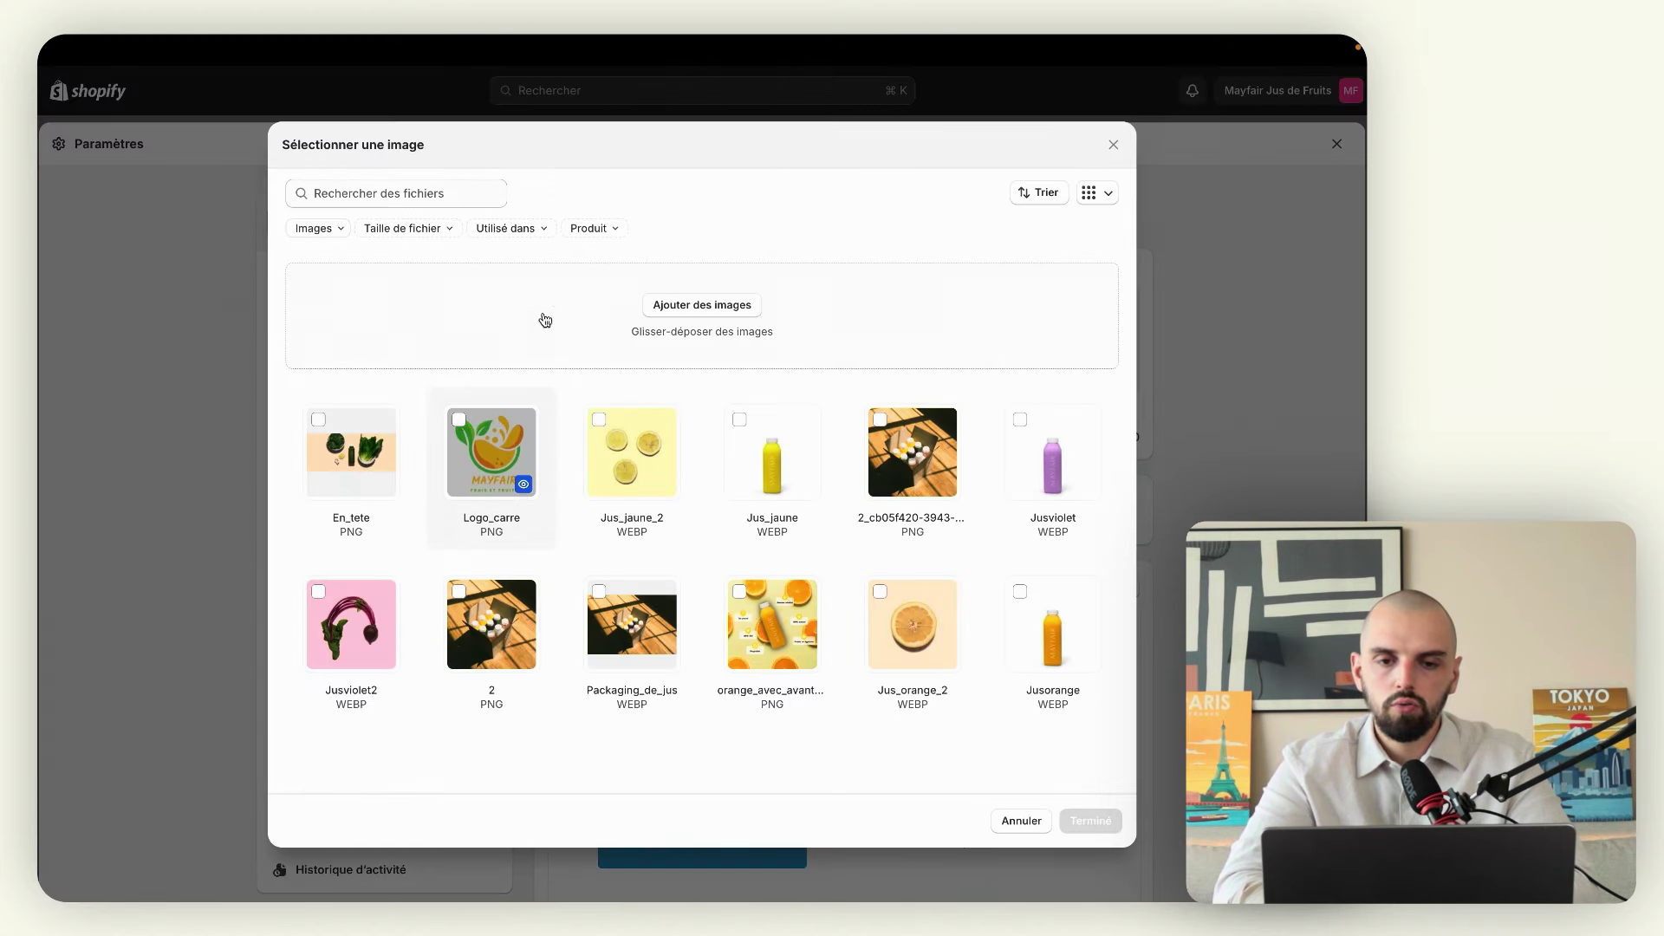
click(684, 306)
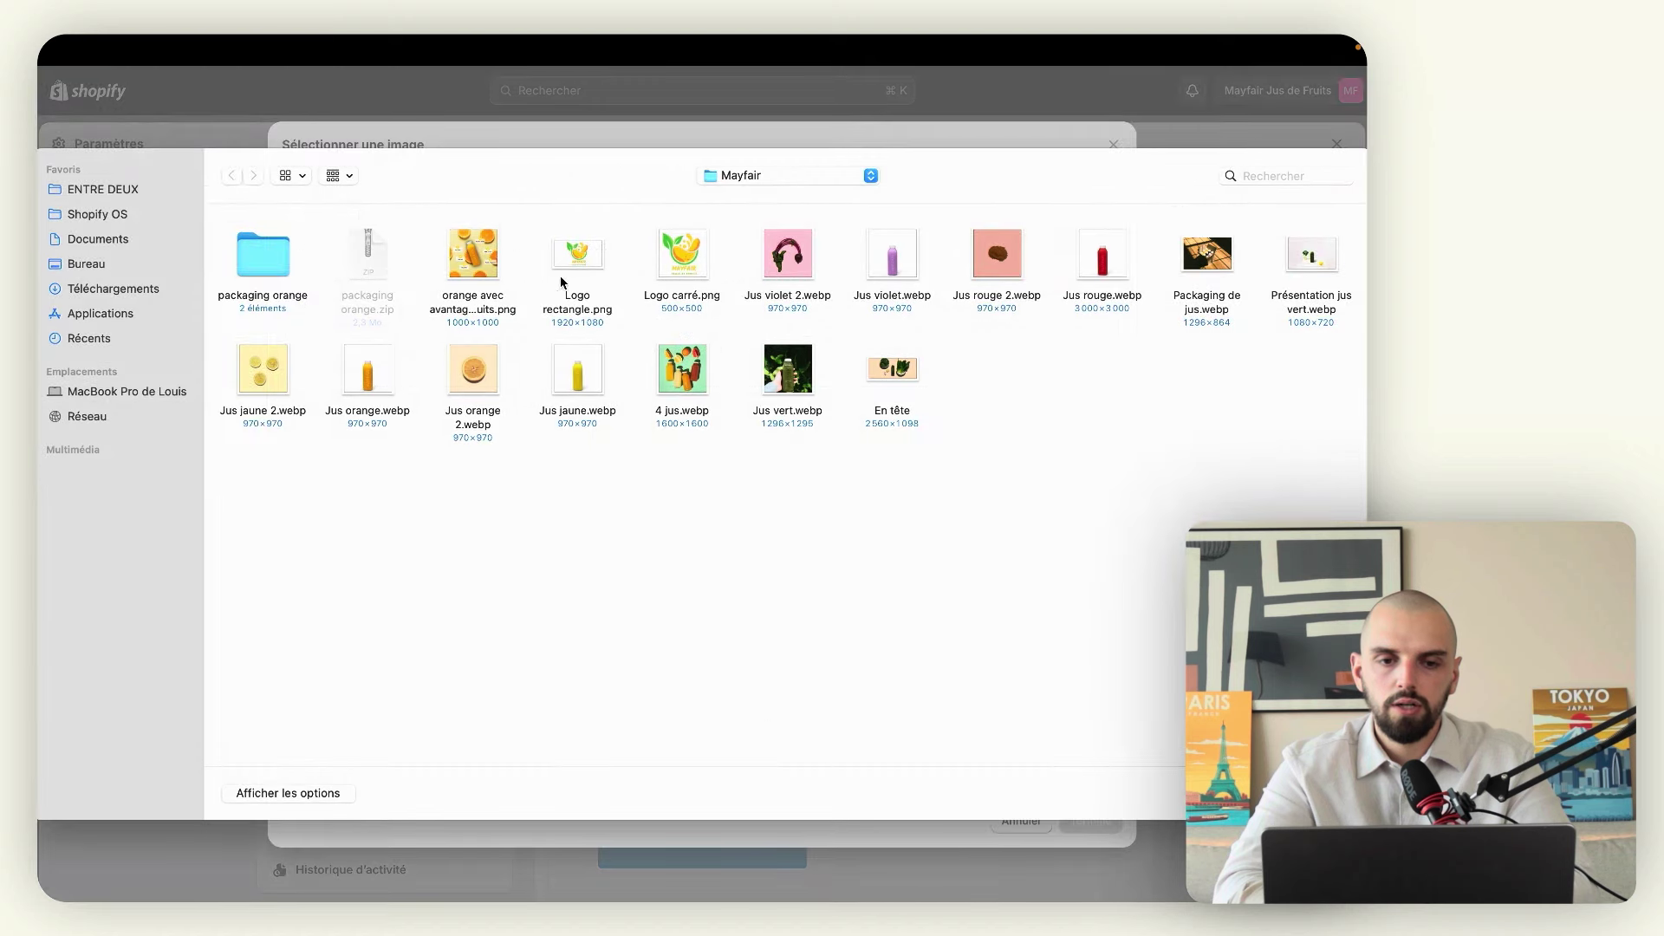
double_click(577, 260)
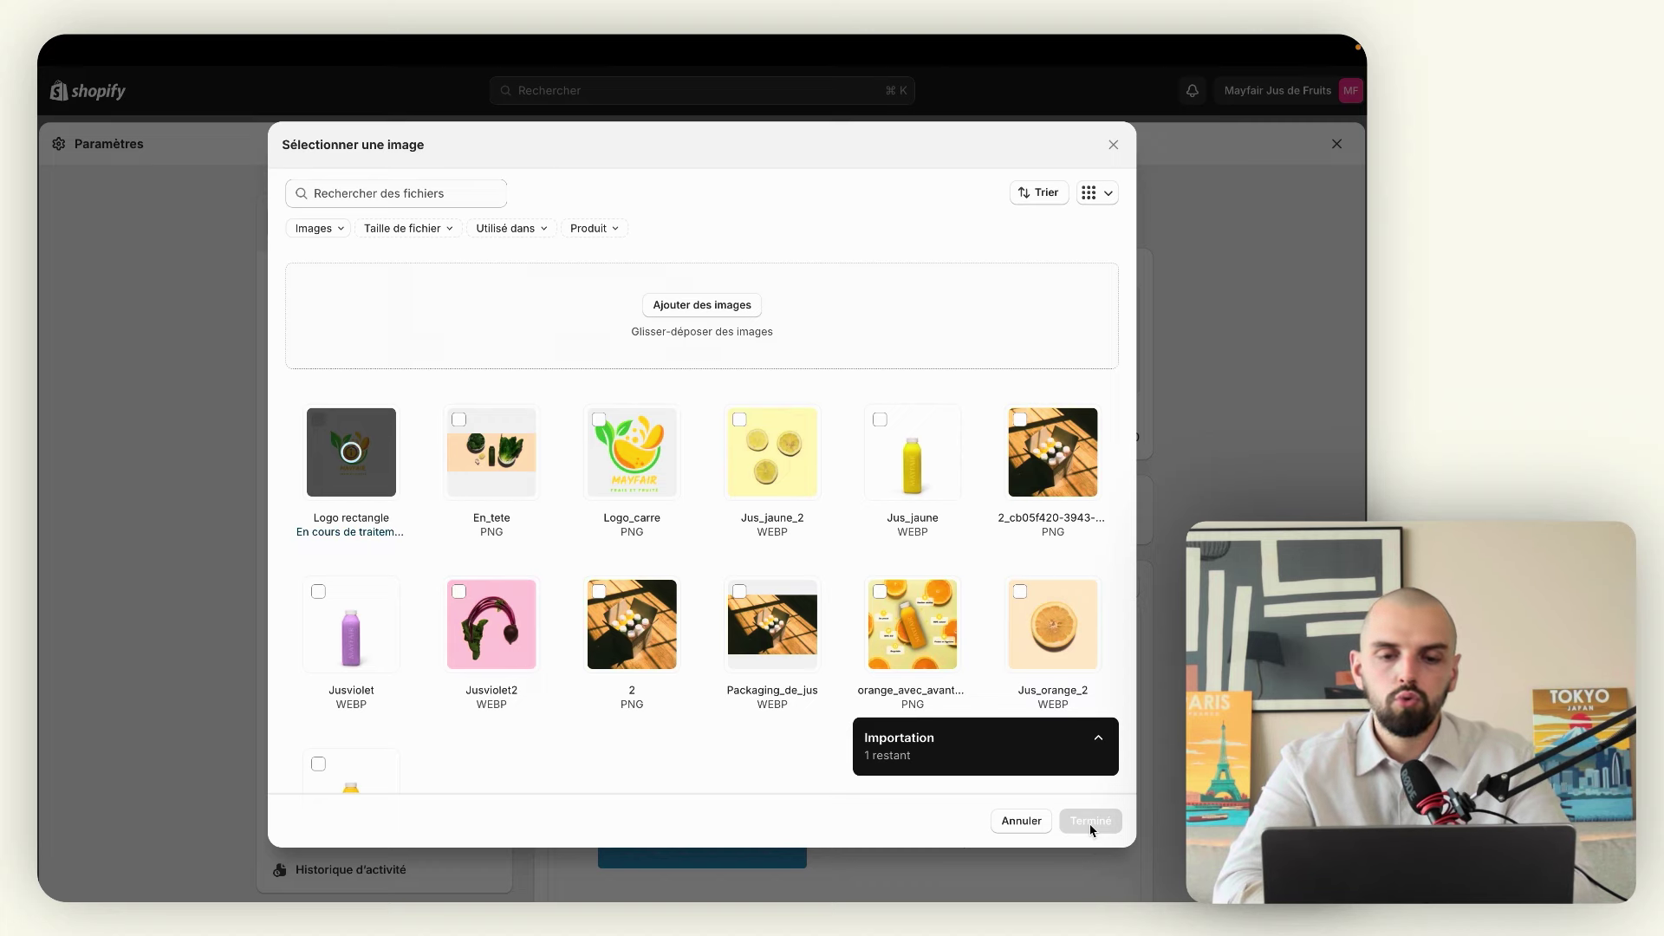
click(1091, 822)
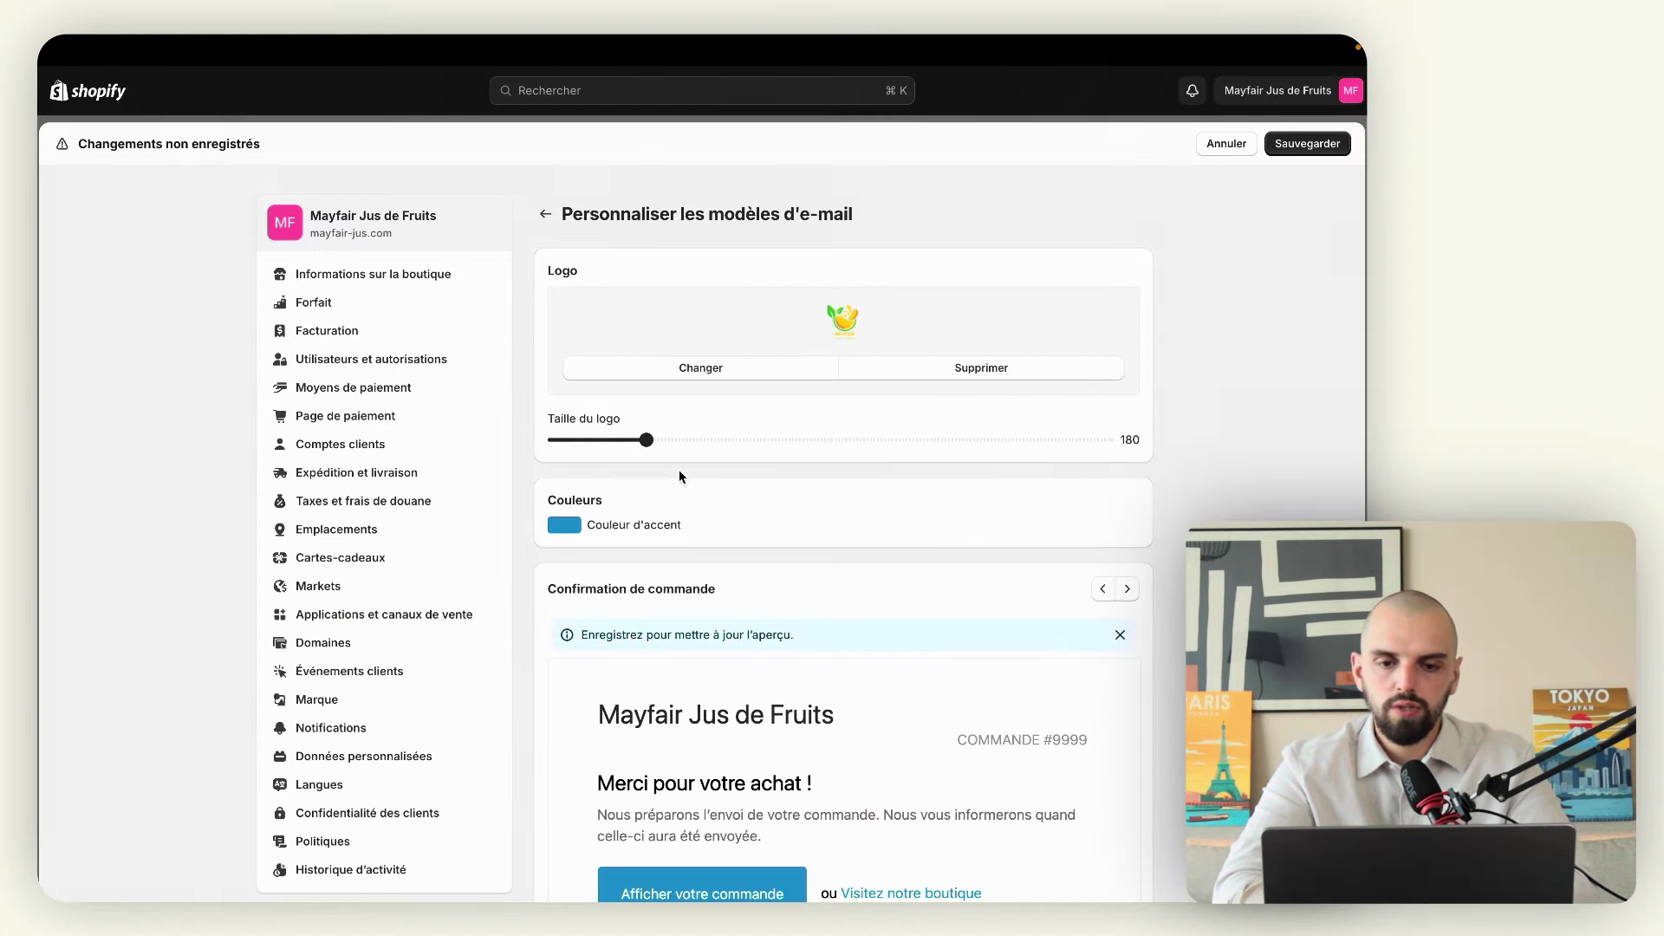
Copy the green 80CC28 code from the Canva palette for the accent colour
click(559, 531)
mouse_move(43, 554)
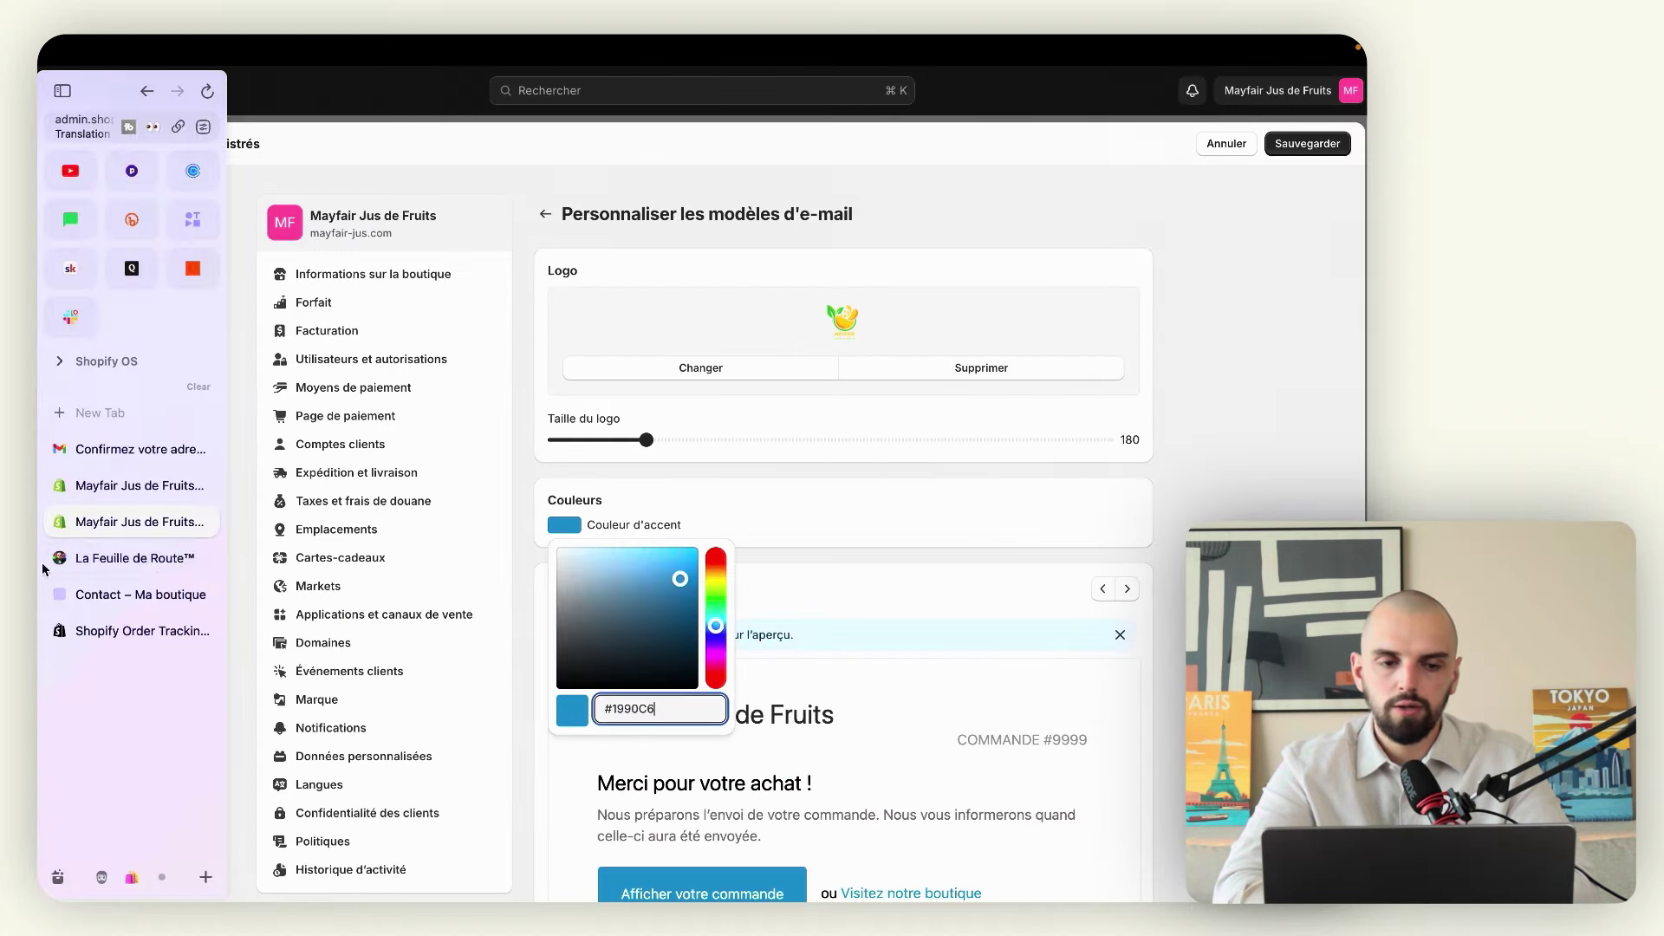
click(152, 569)
click(1029, 315)
double_click(1029, 315)
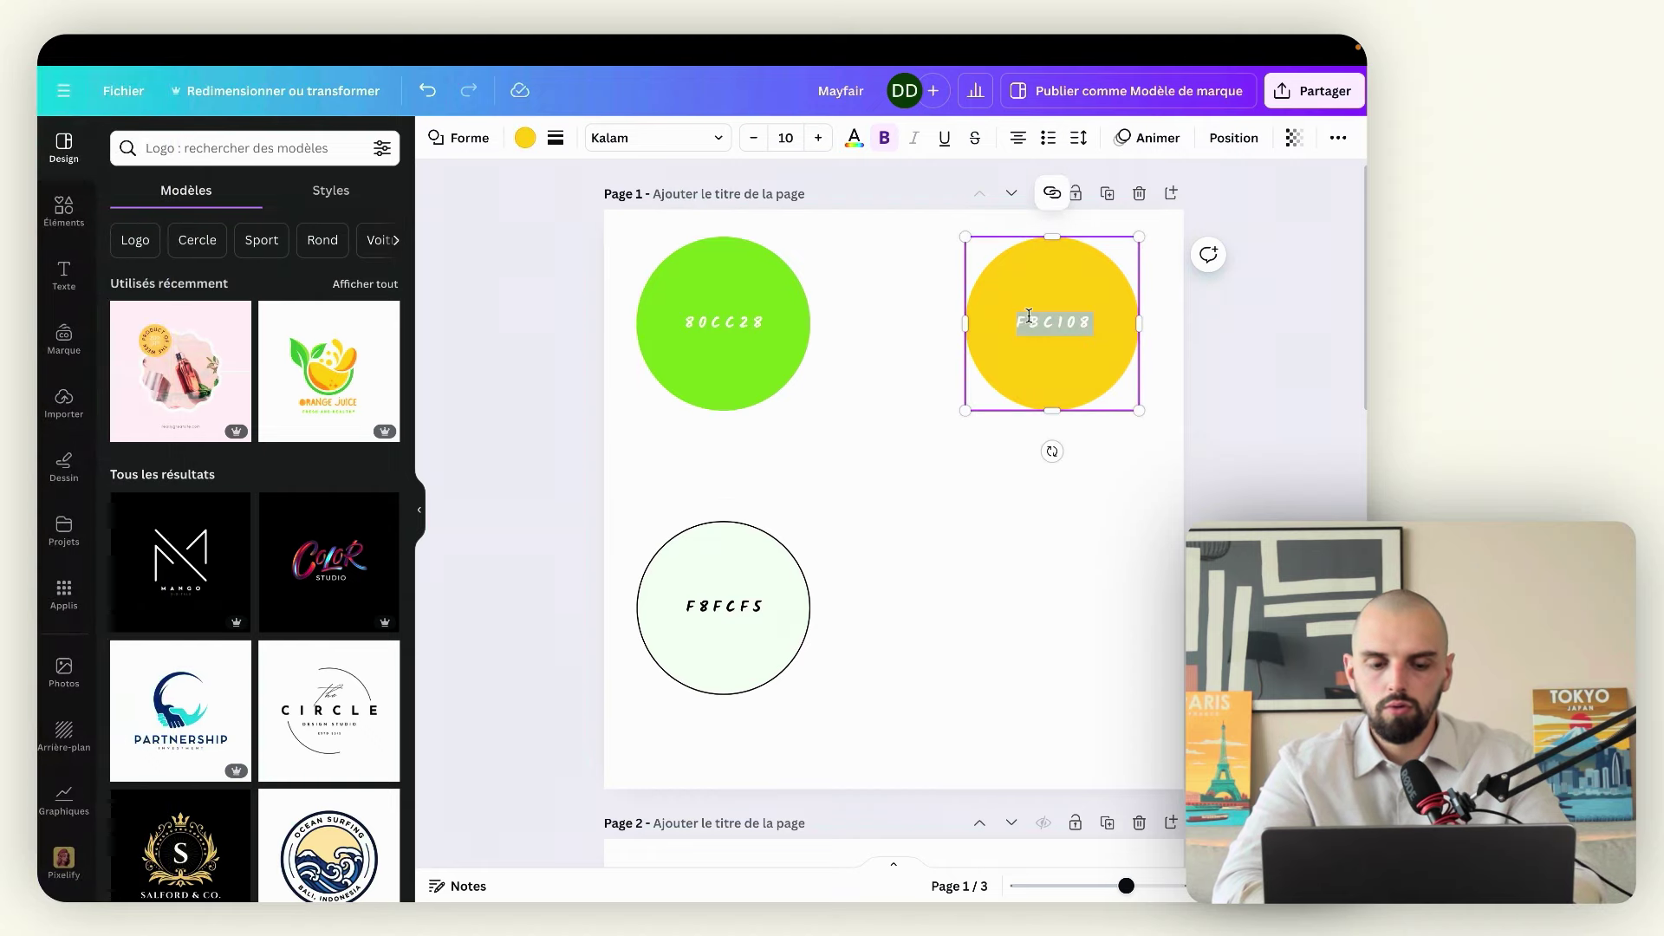
double_click(729, 322)
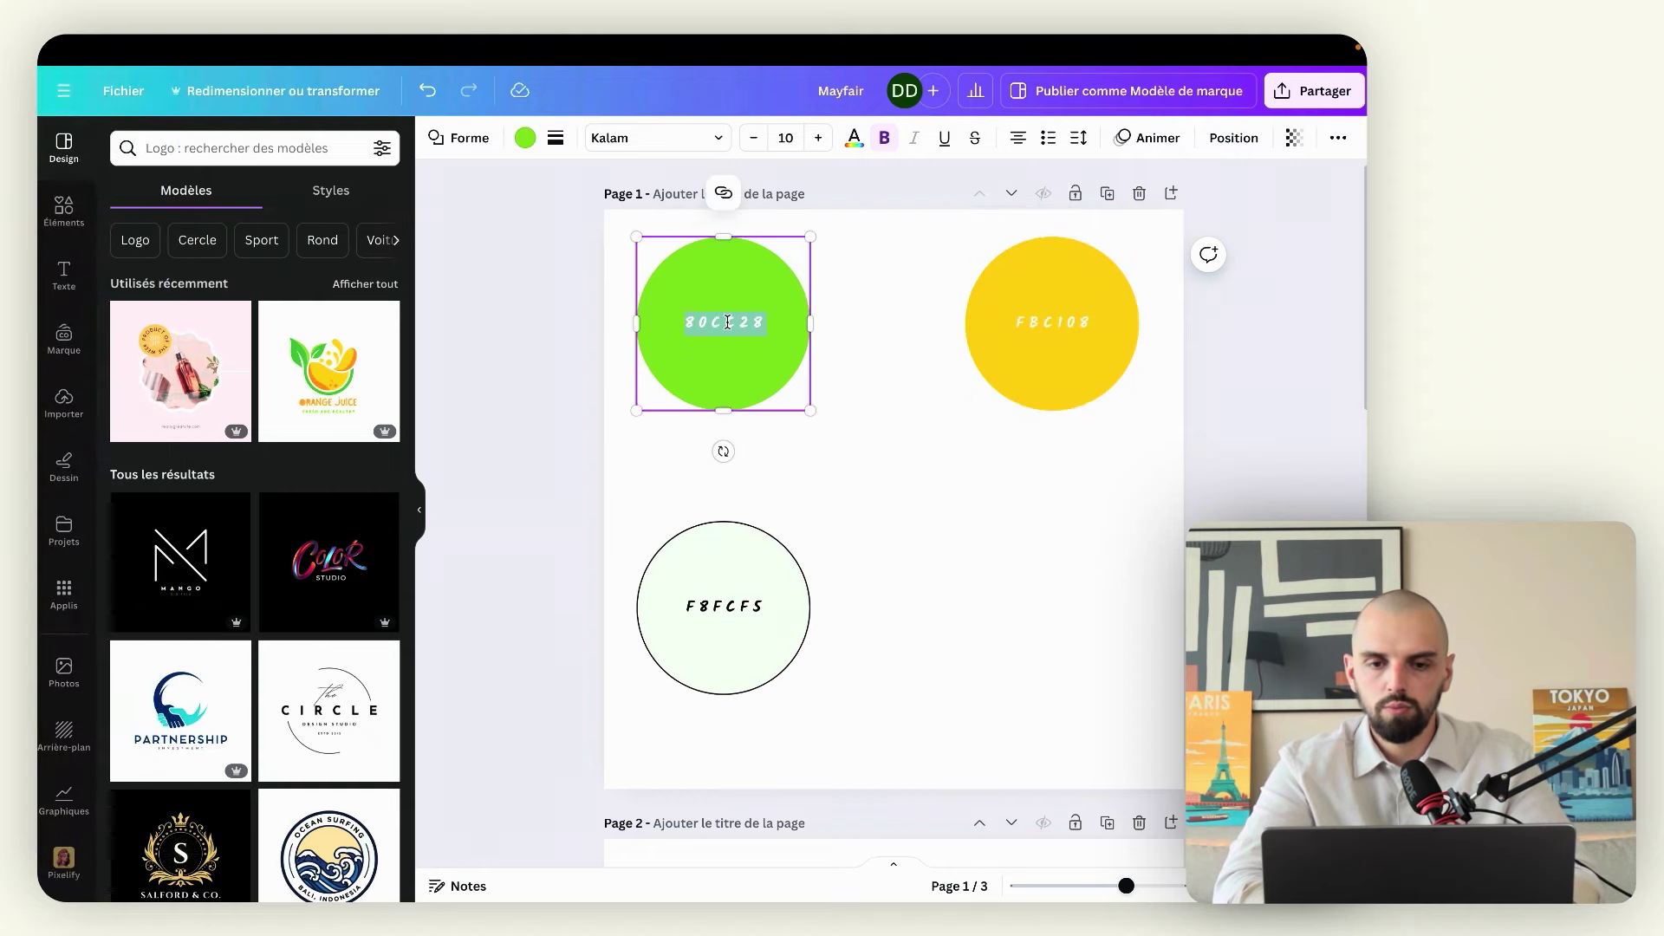
click(130, 498)
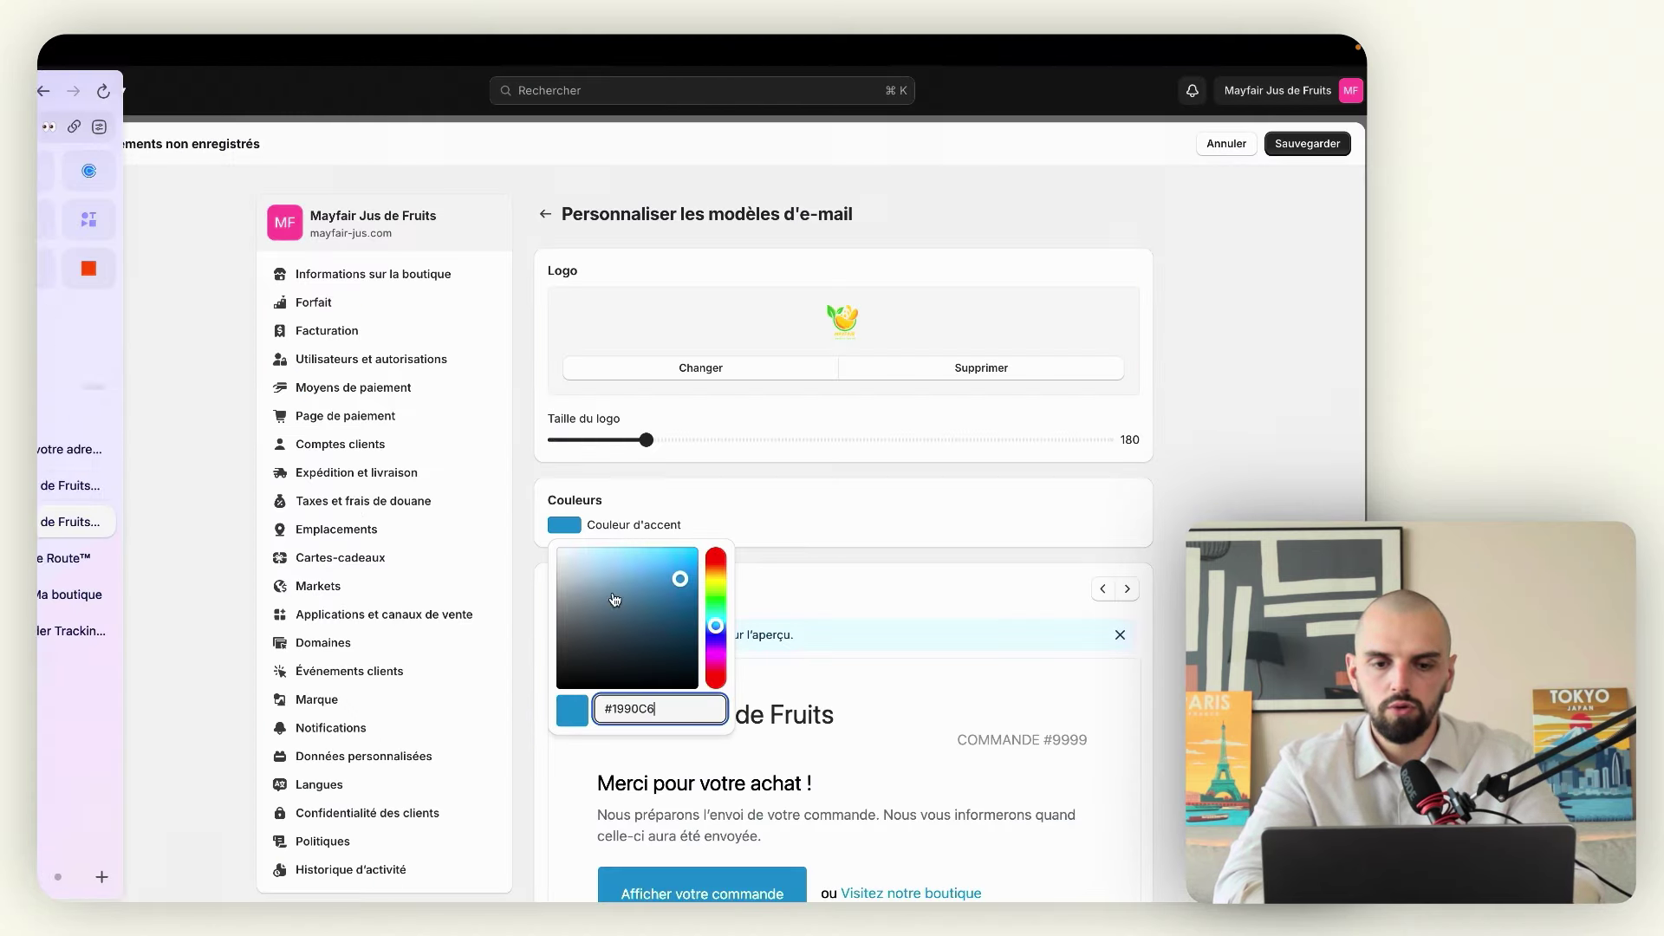
Replace accent colour #1990C6 with #80cc28, save, and review the order confirmation preview
triple_click(627, 695)
text(#80cc28)
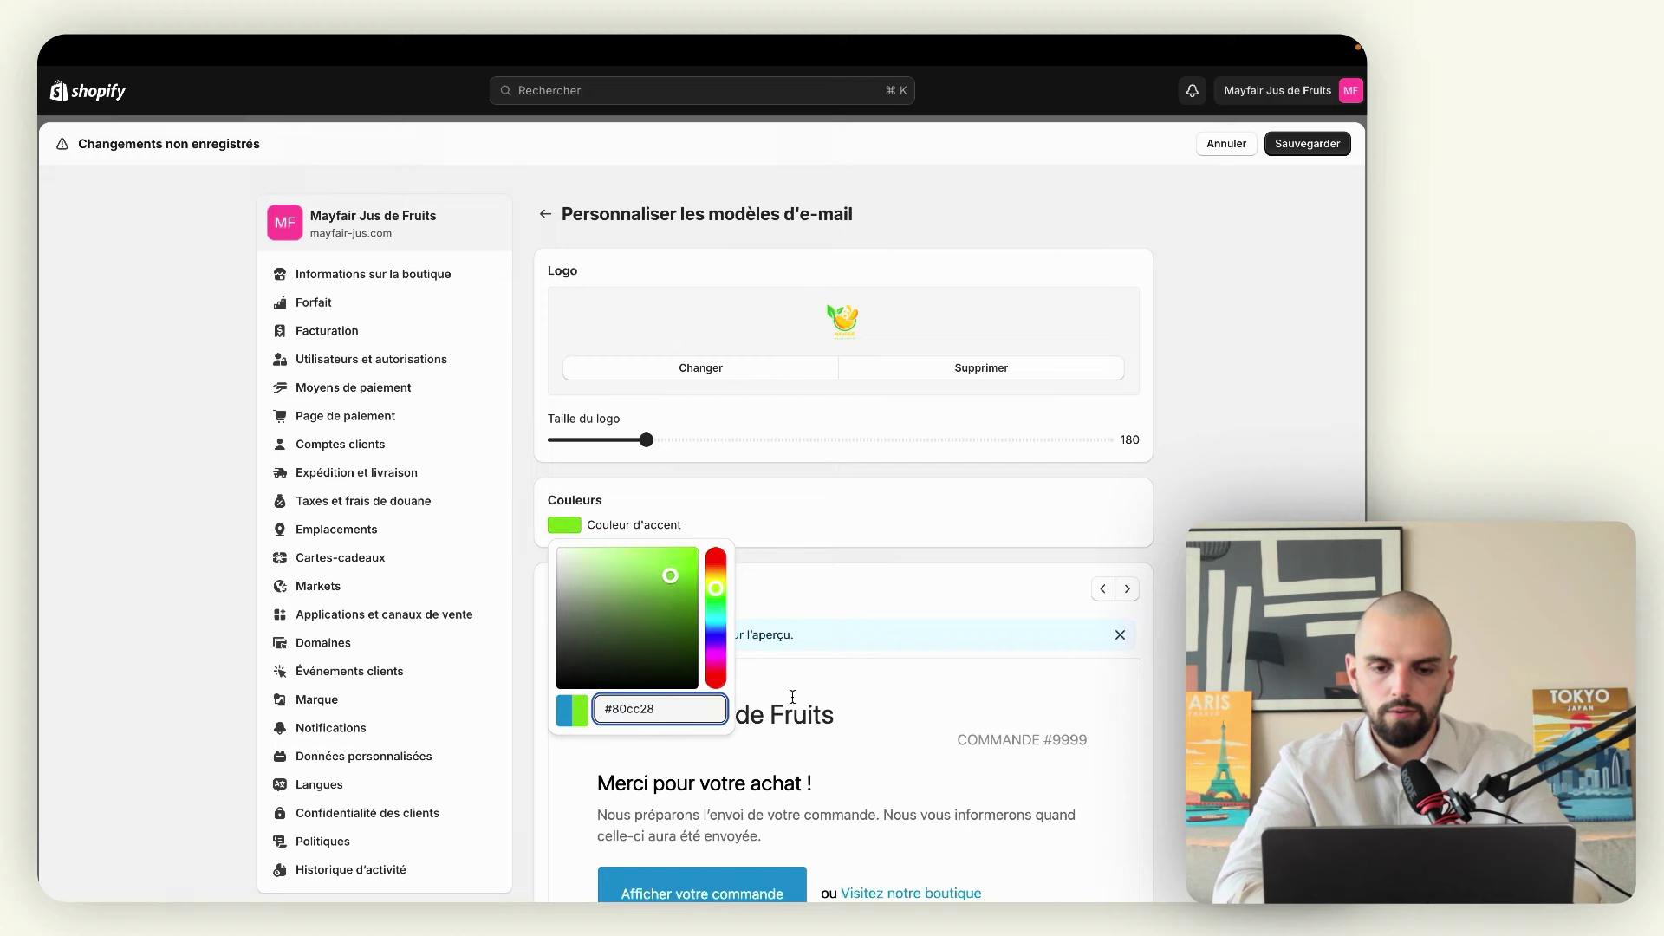
click(1307, 143)
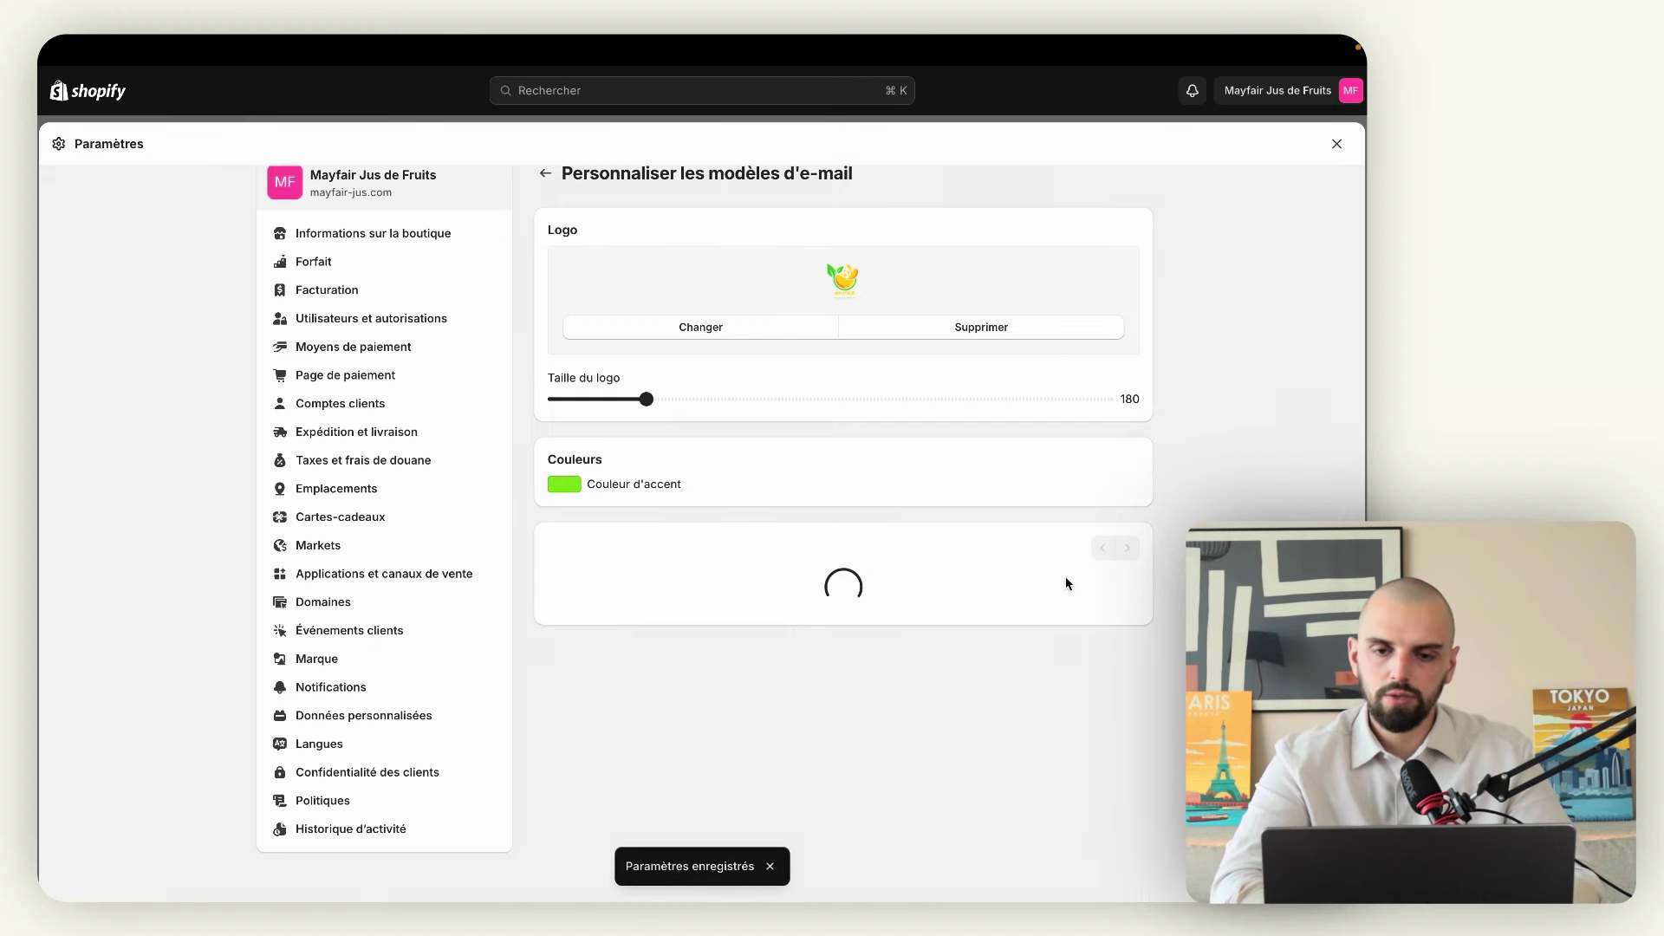
scroll(1066, 583, down, 5)
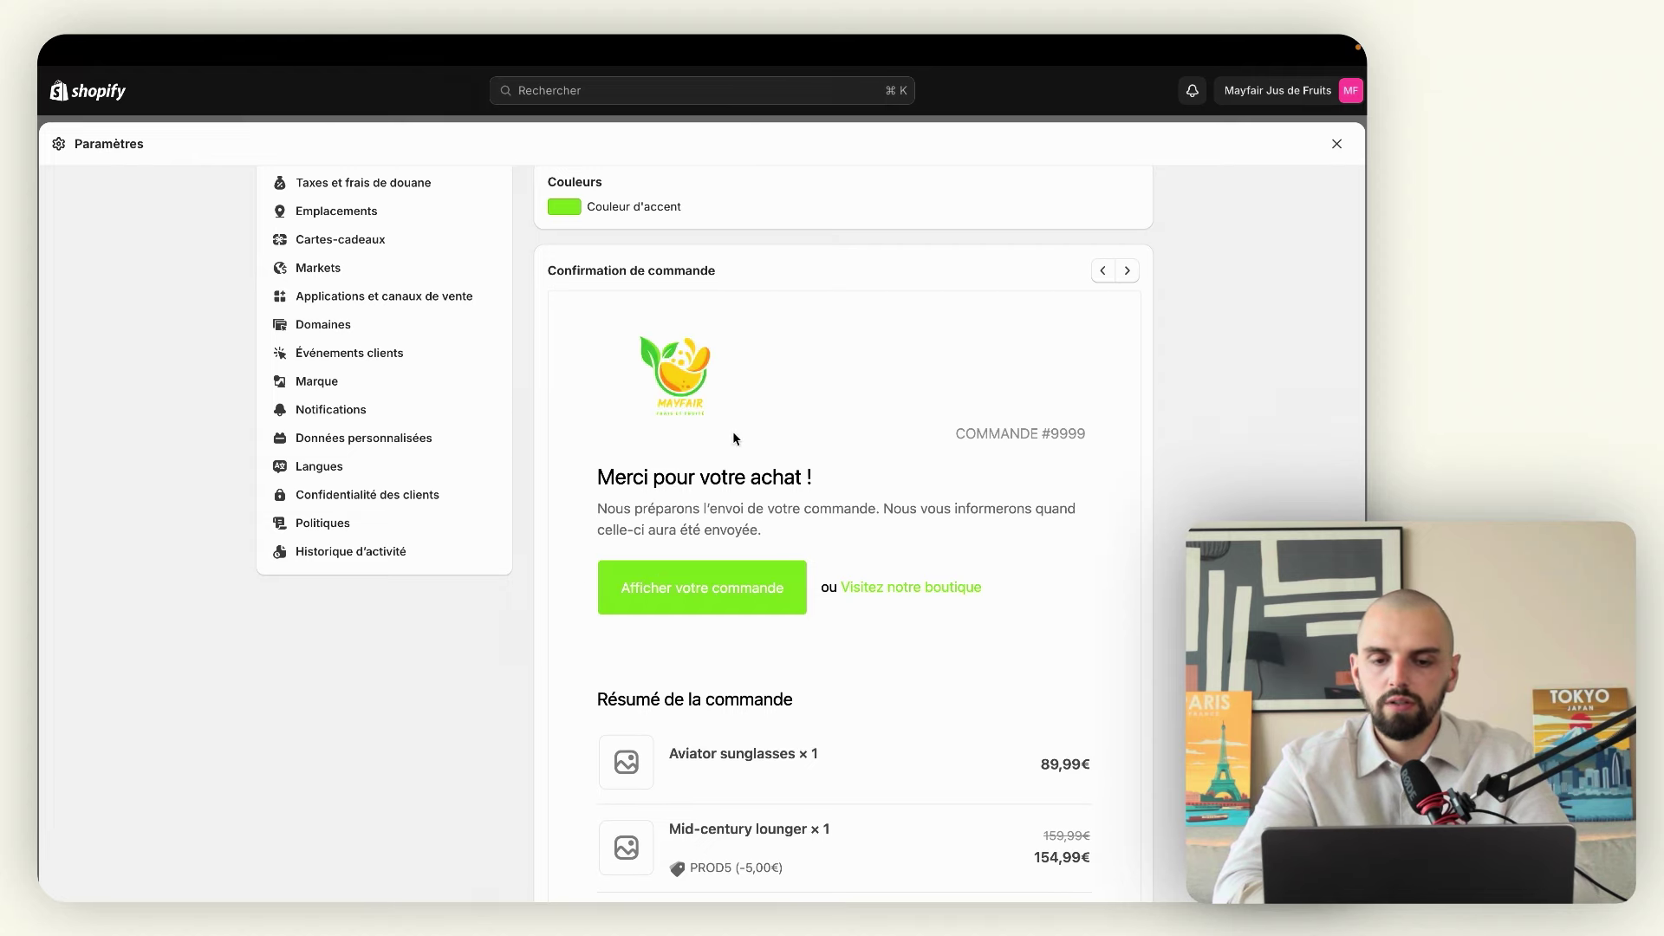
scroll(732, 439, down, 12)
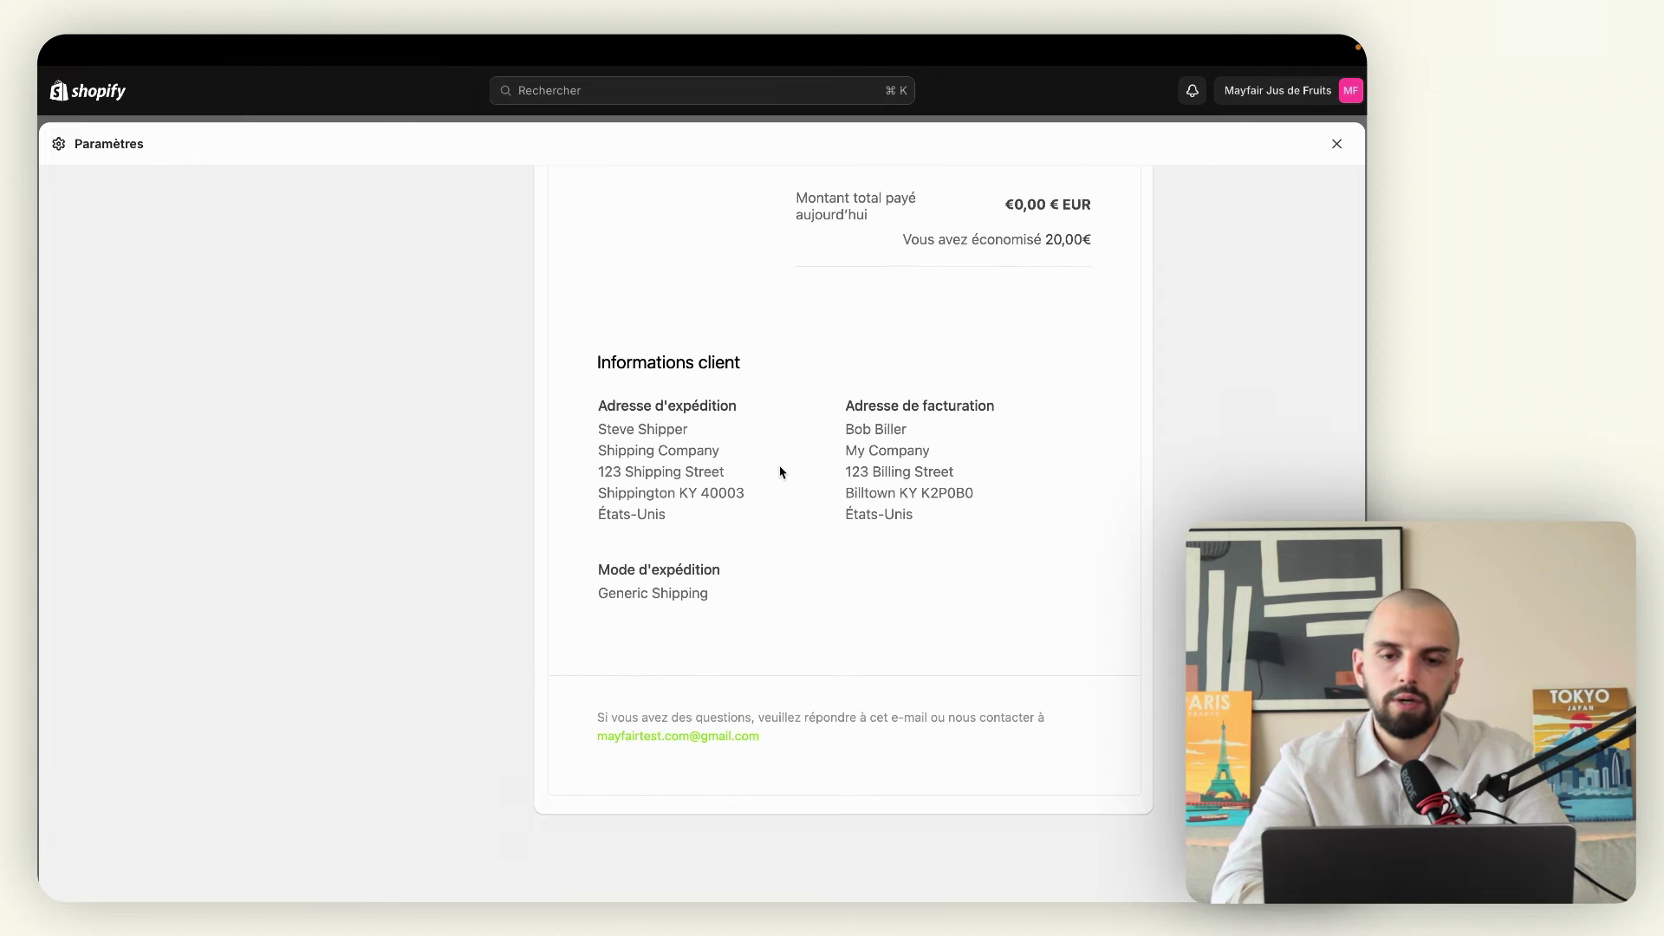
scroll(780, 472, up, 15)
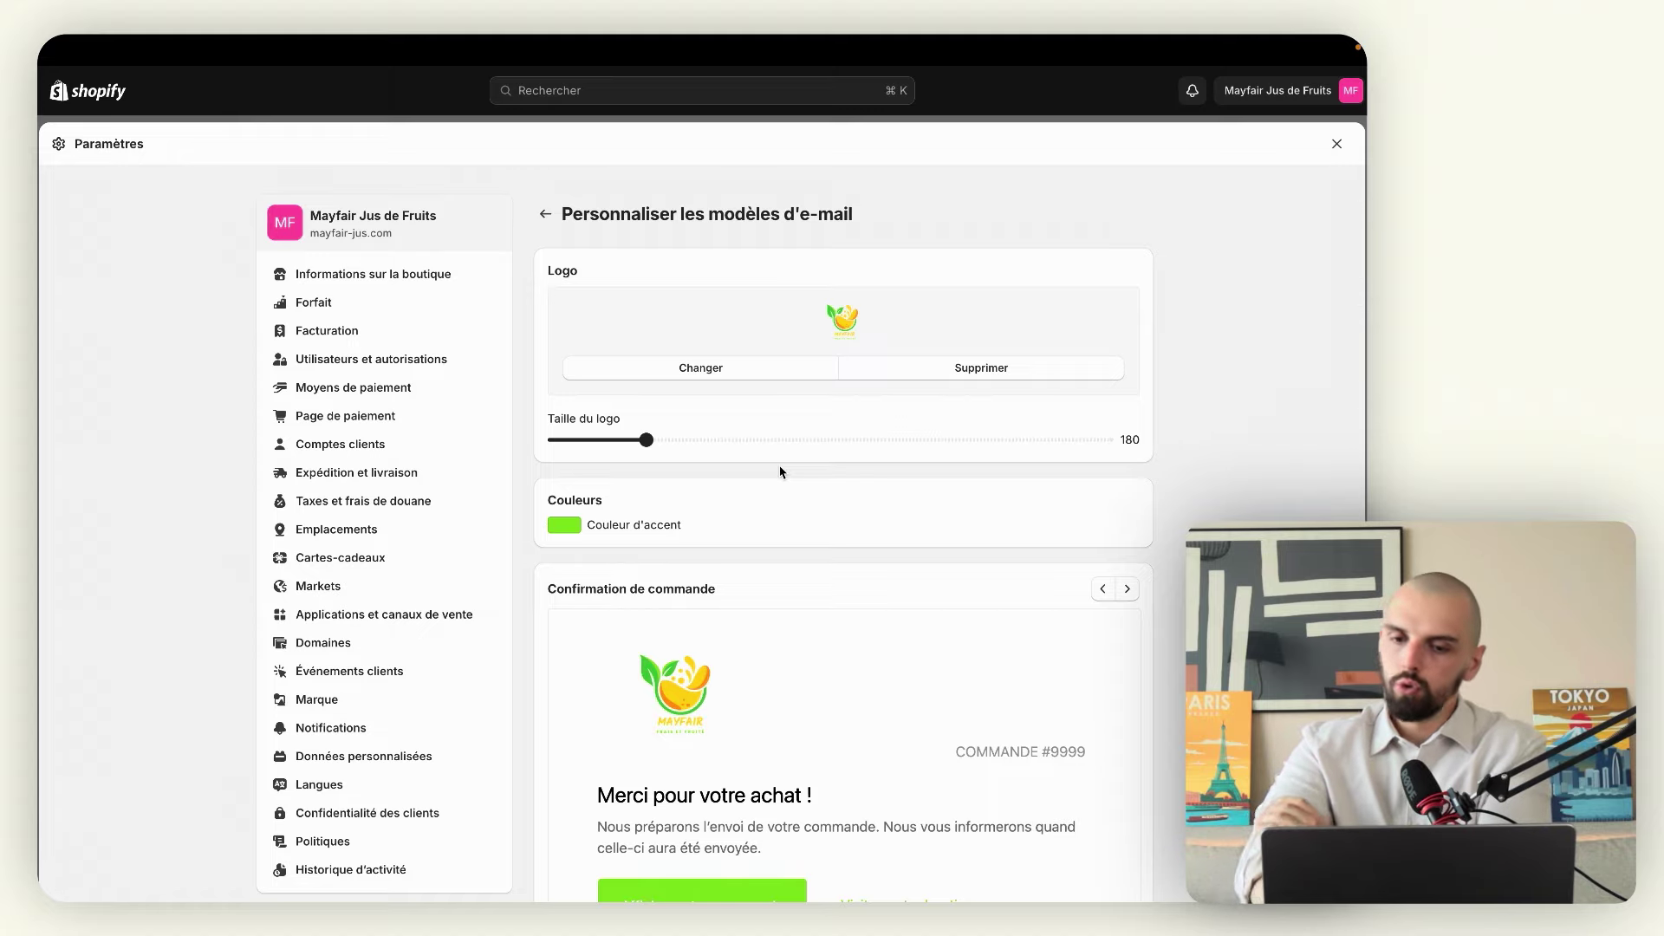
Return from the customer notifications list to the main Notifications settings
click(548, 210)
scroll(848, 459, down, 3)
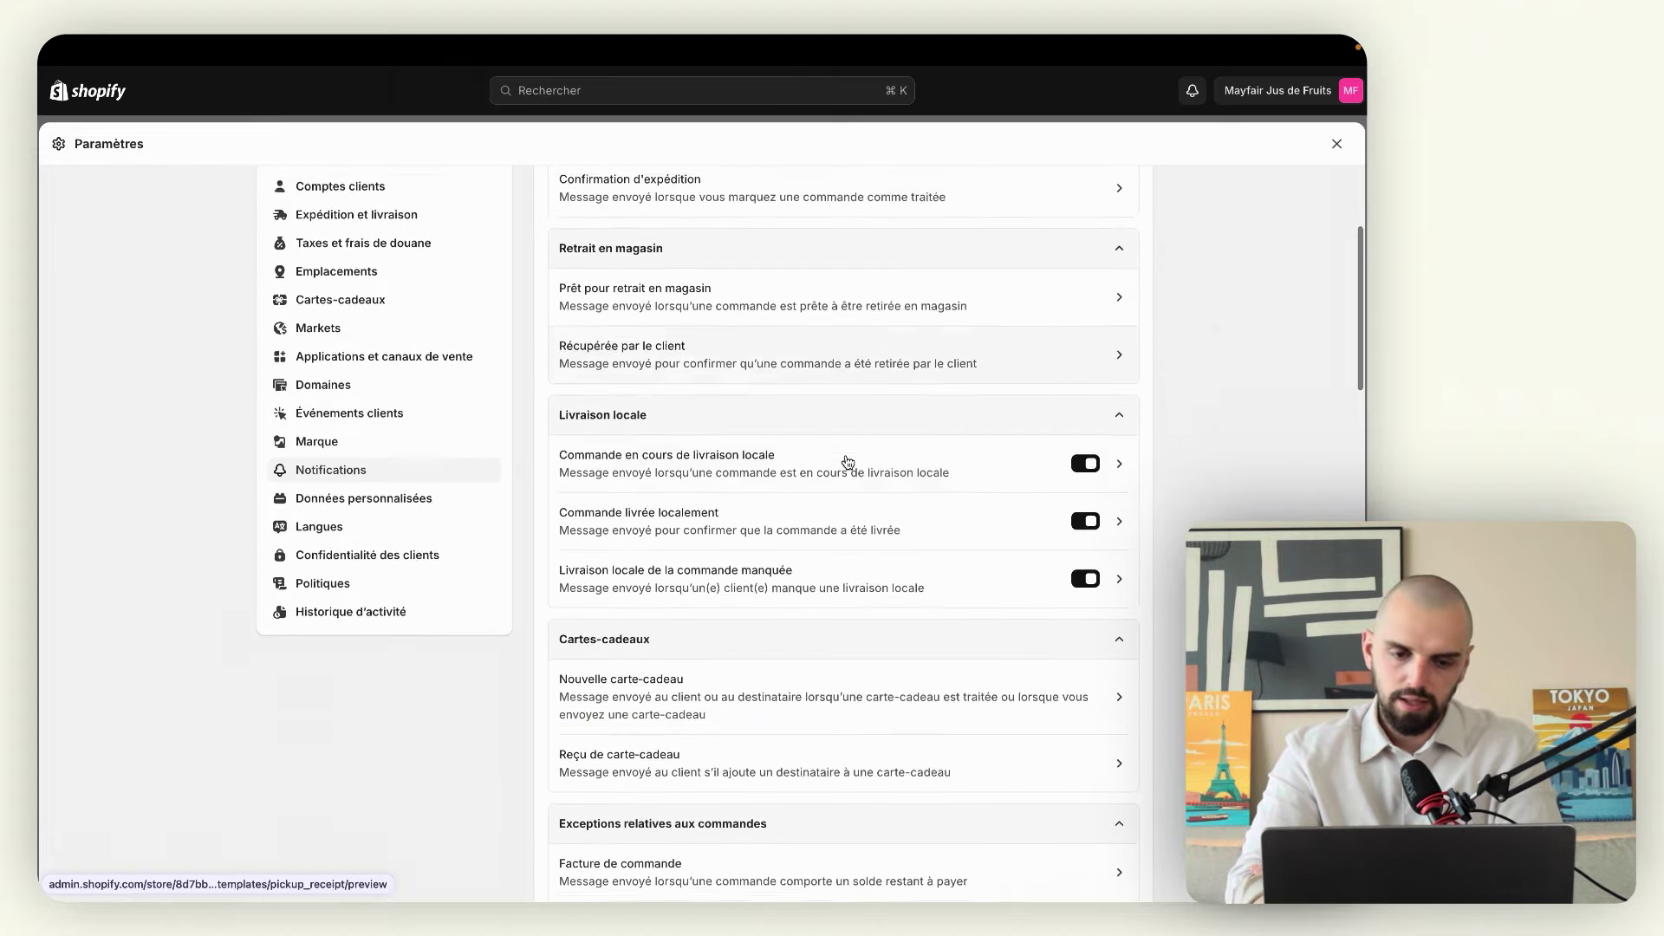
scroll(848, 460, down, 7)
scroll(853, 455, up, 10)
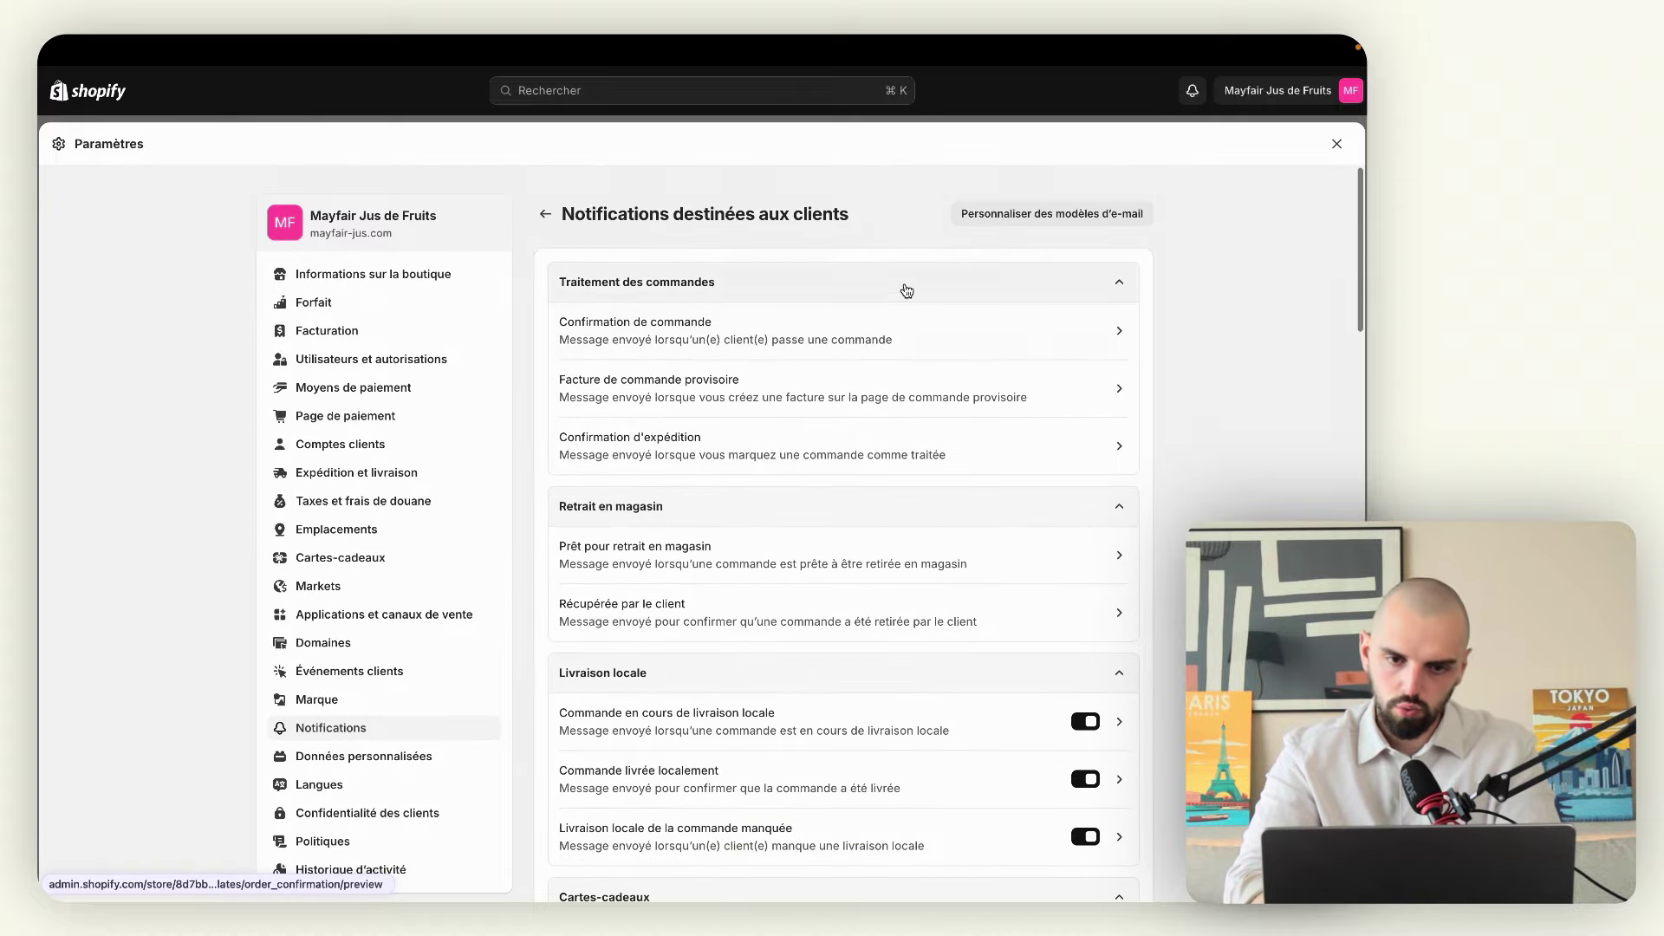
click(546, 213)
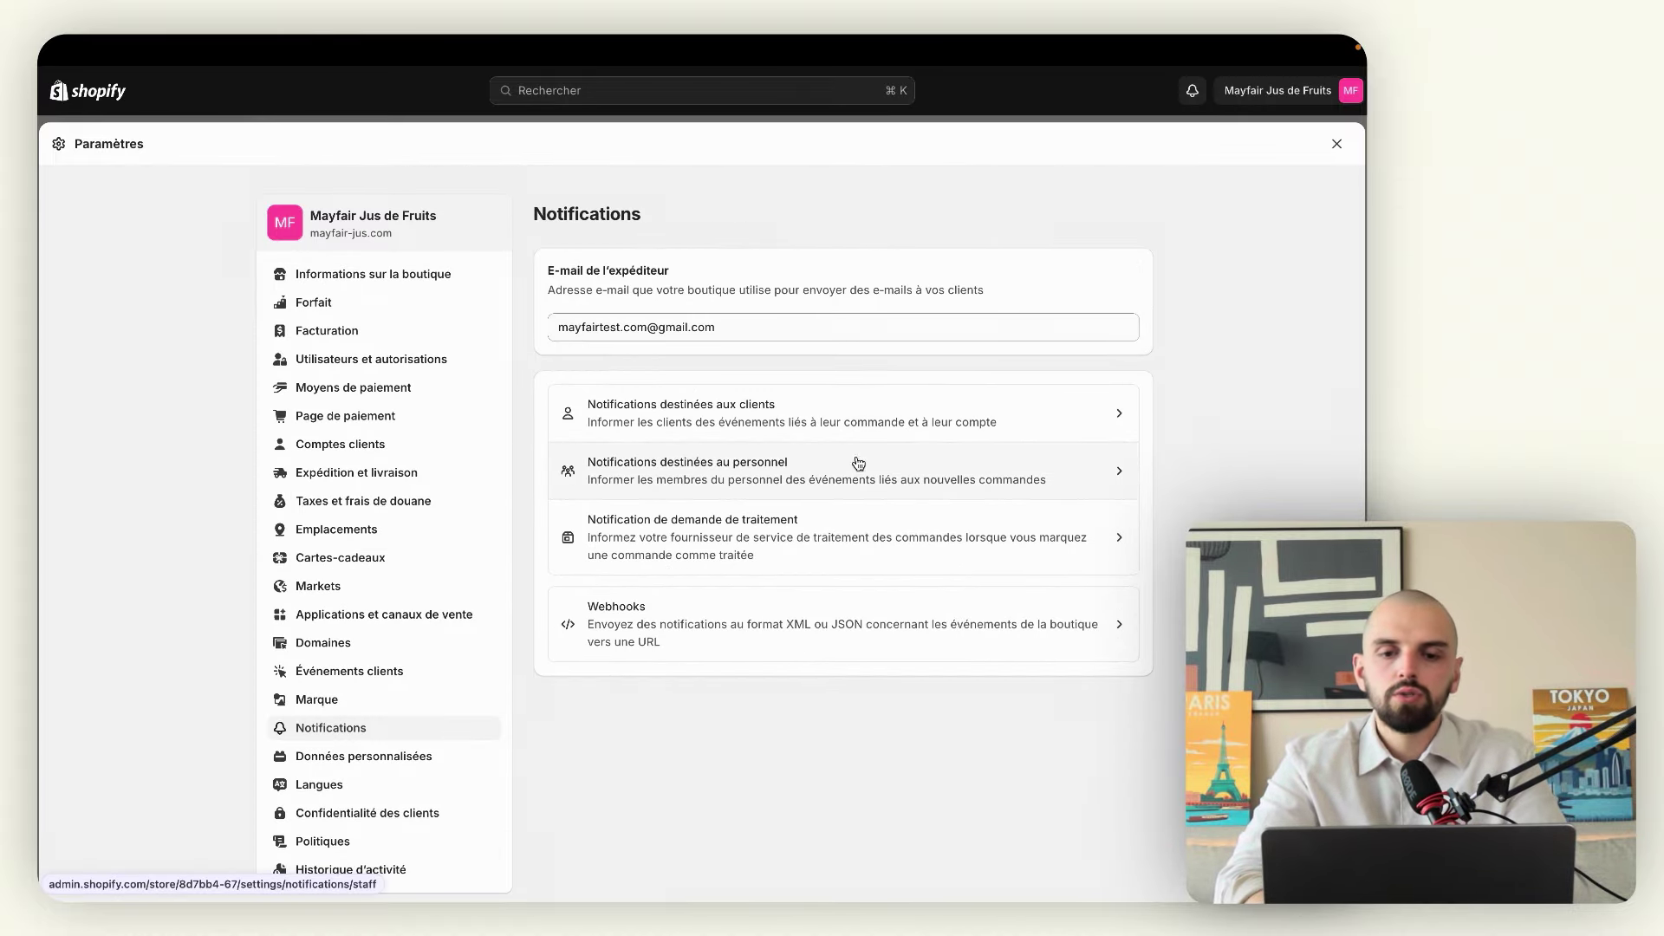
Browse Données personnalisées and Langues, check Français default-language options, then close Paramètres
scroll(618, 508, down, 1)
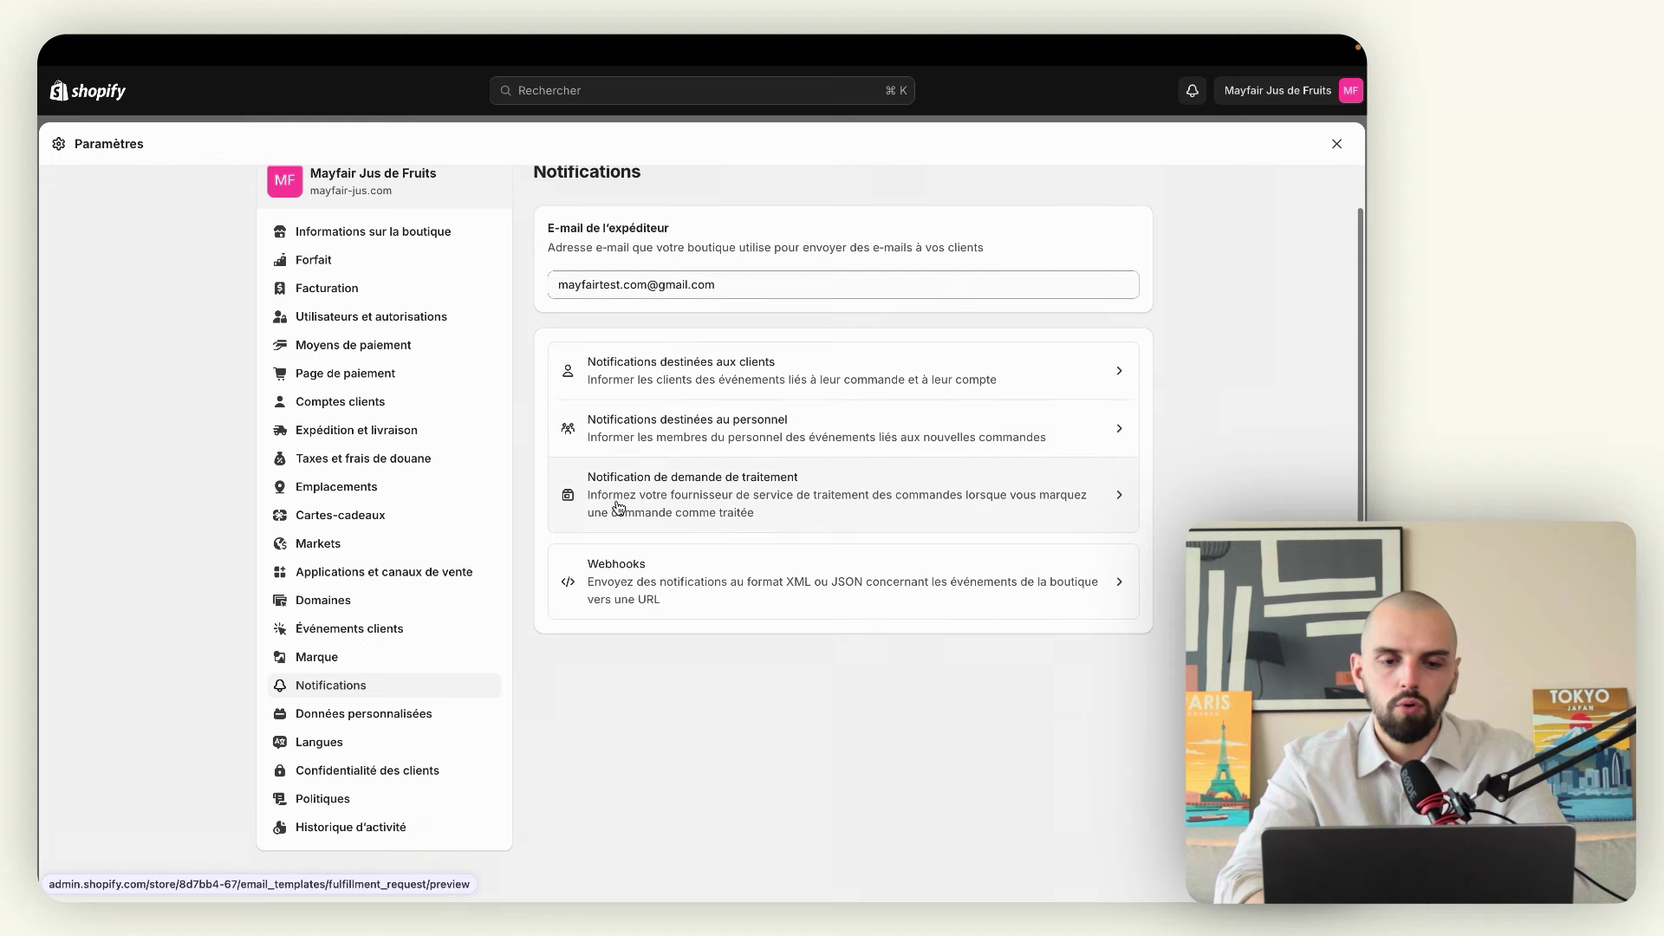
click(382, 714)
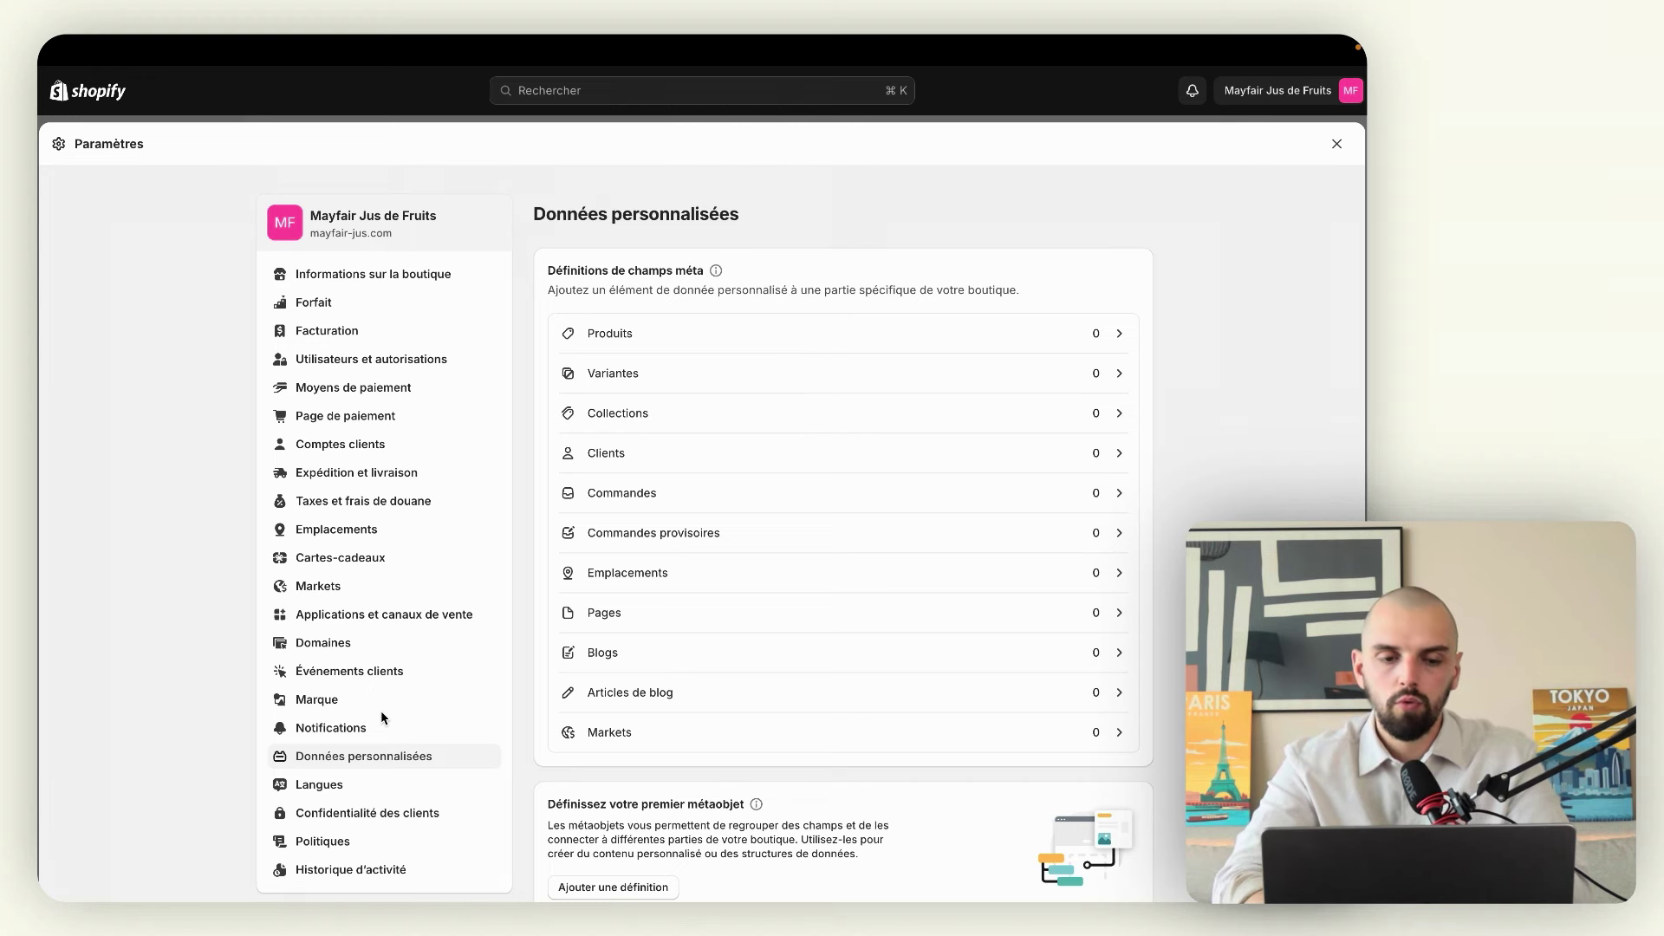
scroll(382, 718, down, 2)
click(355, 715)
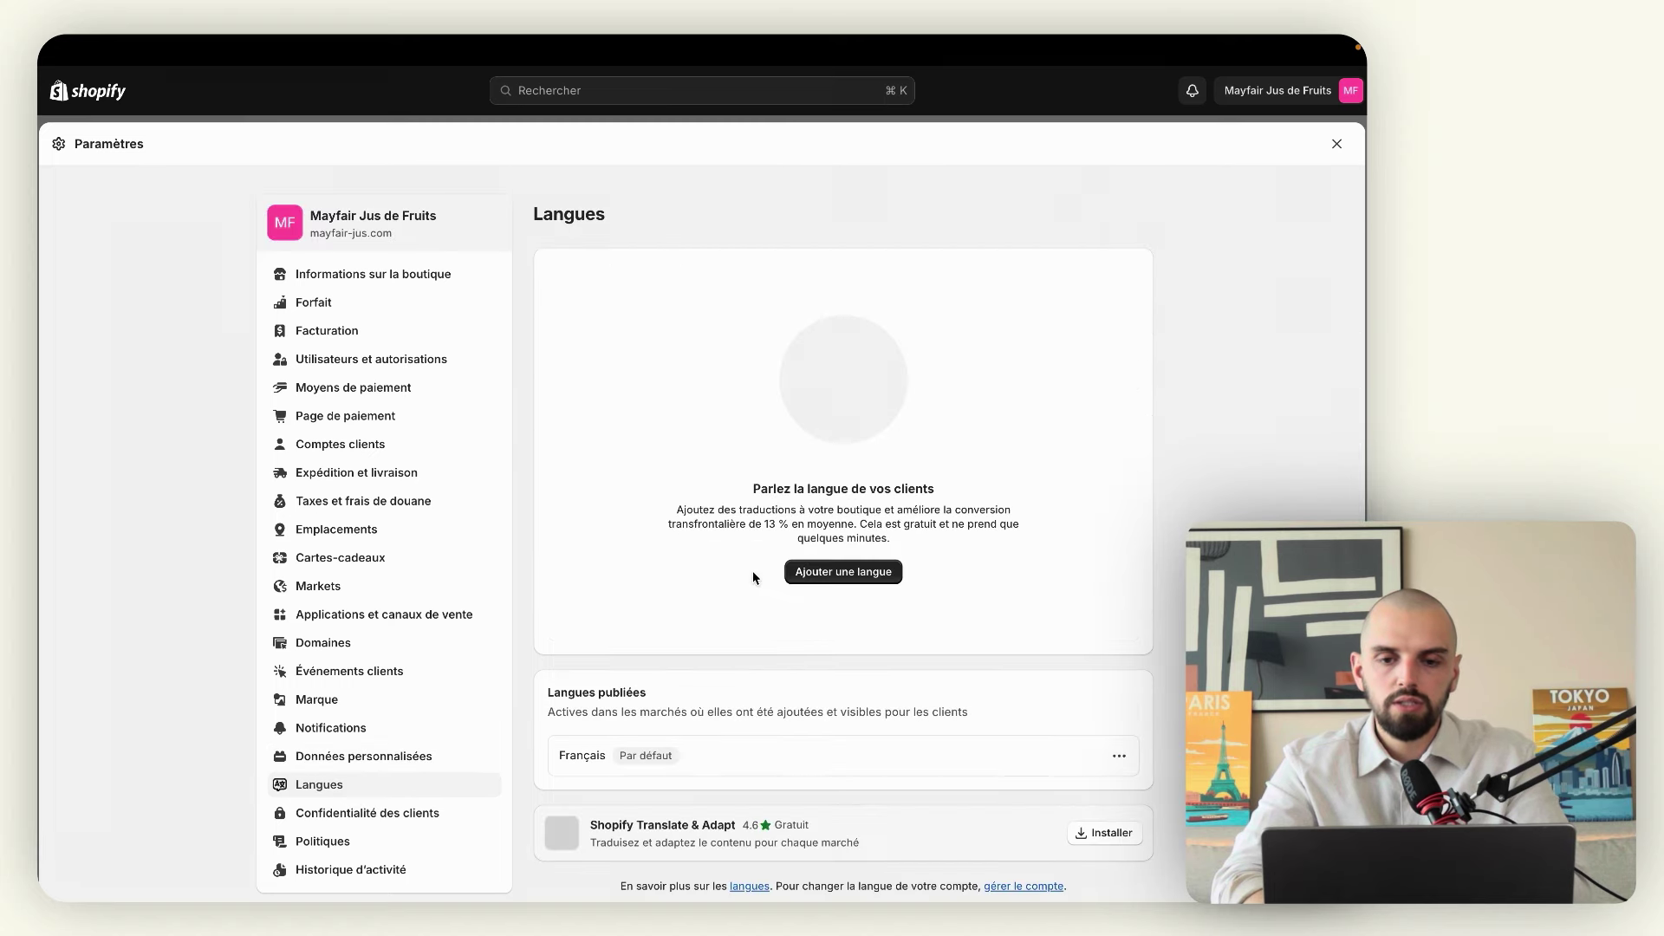
scroll(806, 611, down, 2)
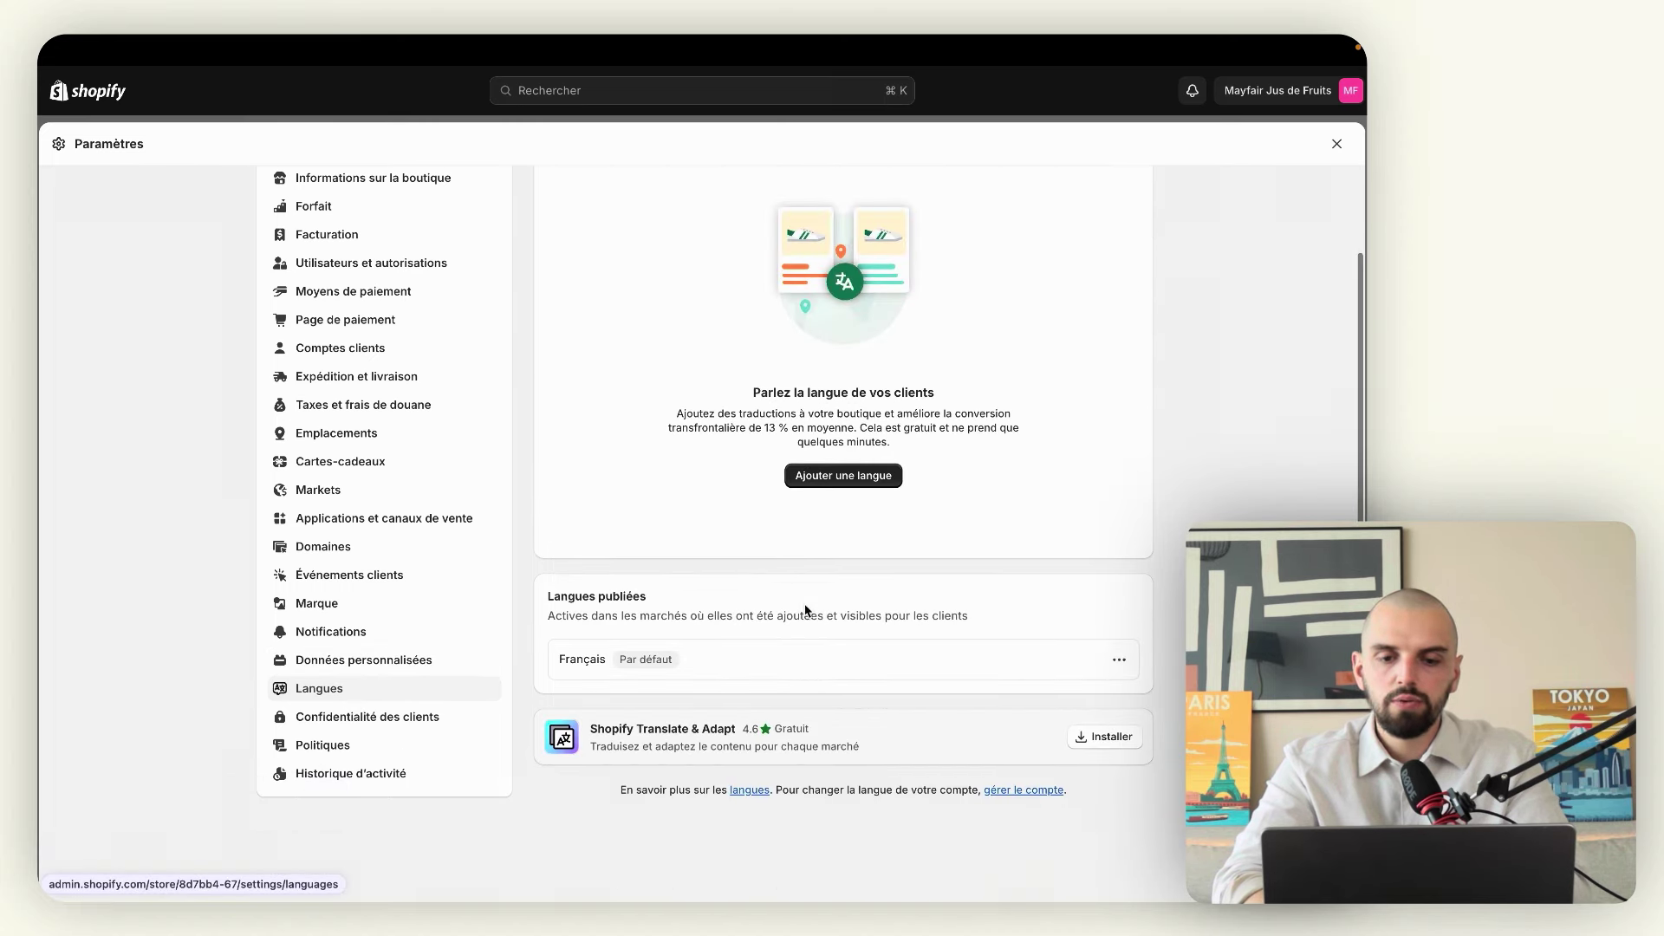
click(1119, 660)
click(1025, 696)
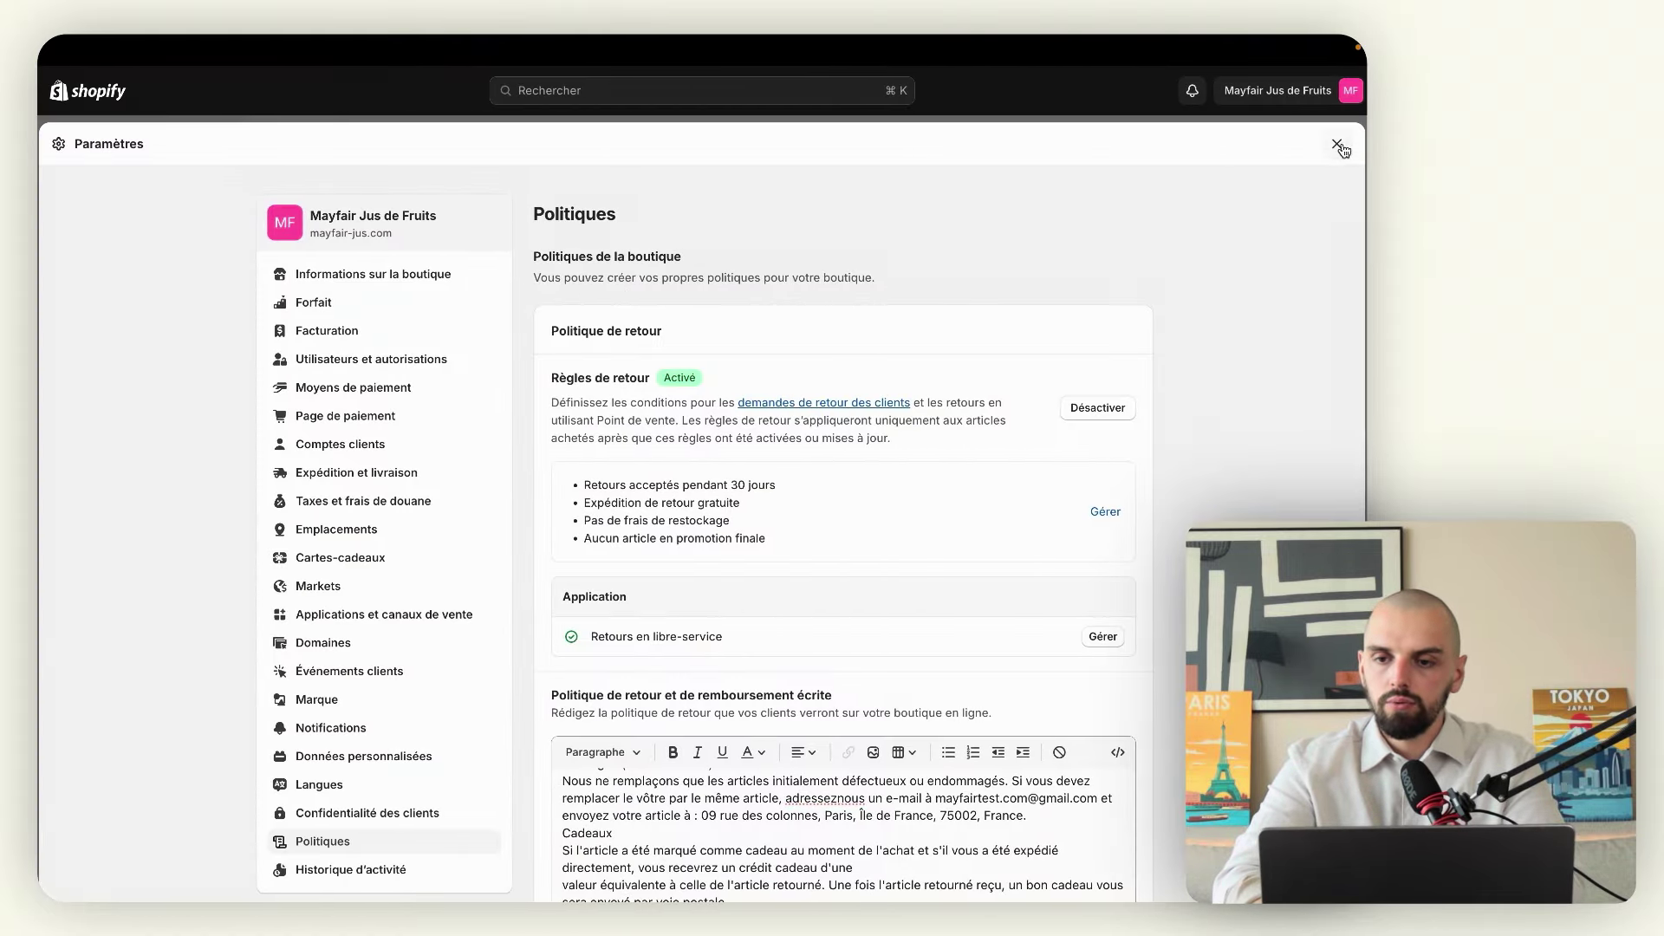
click(1339, 146)
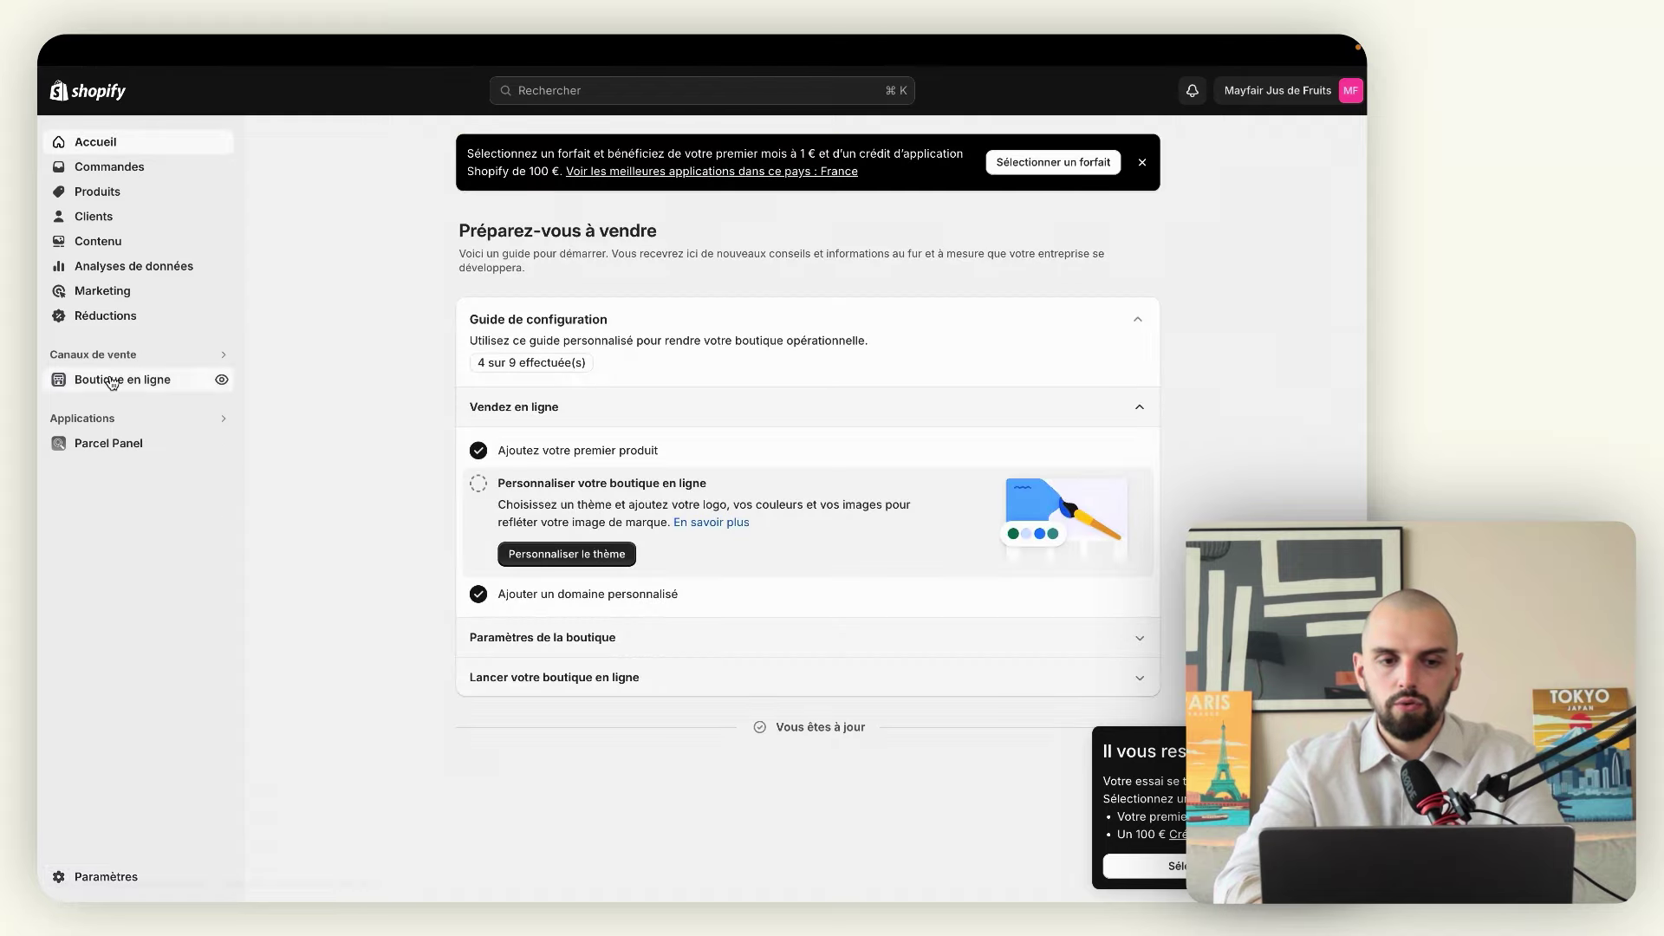
In Boutique en ligne Préférences, enter homepage title 'Mayfair Jus - Les meilleurs Jus de votre vie'
click(113, 381)
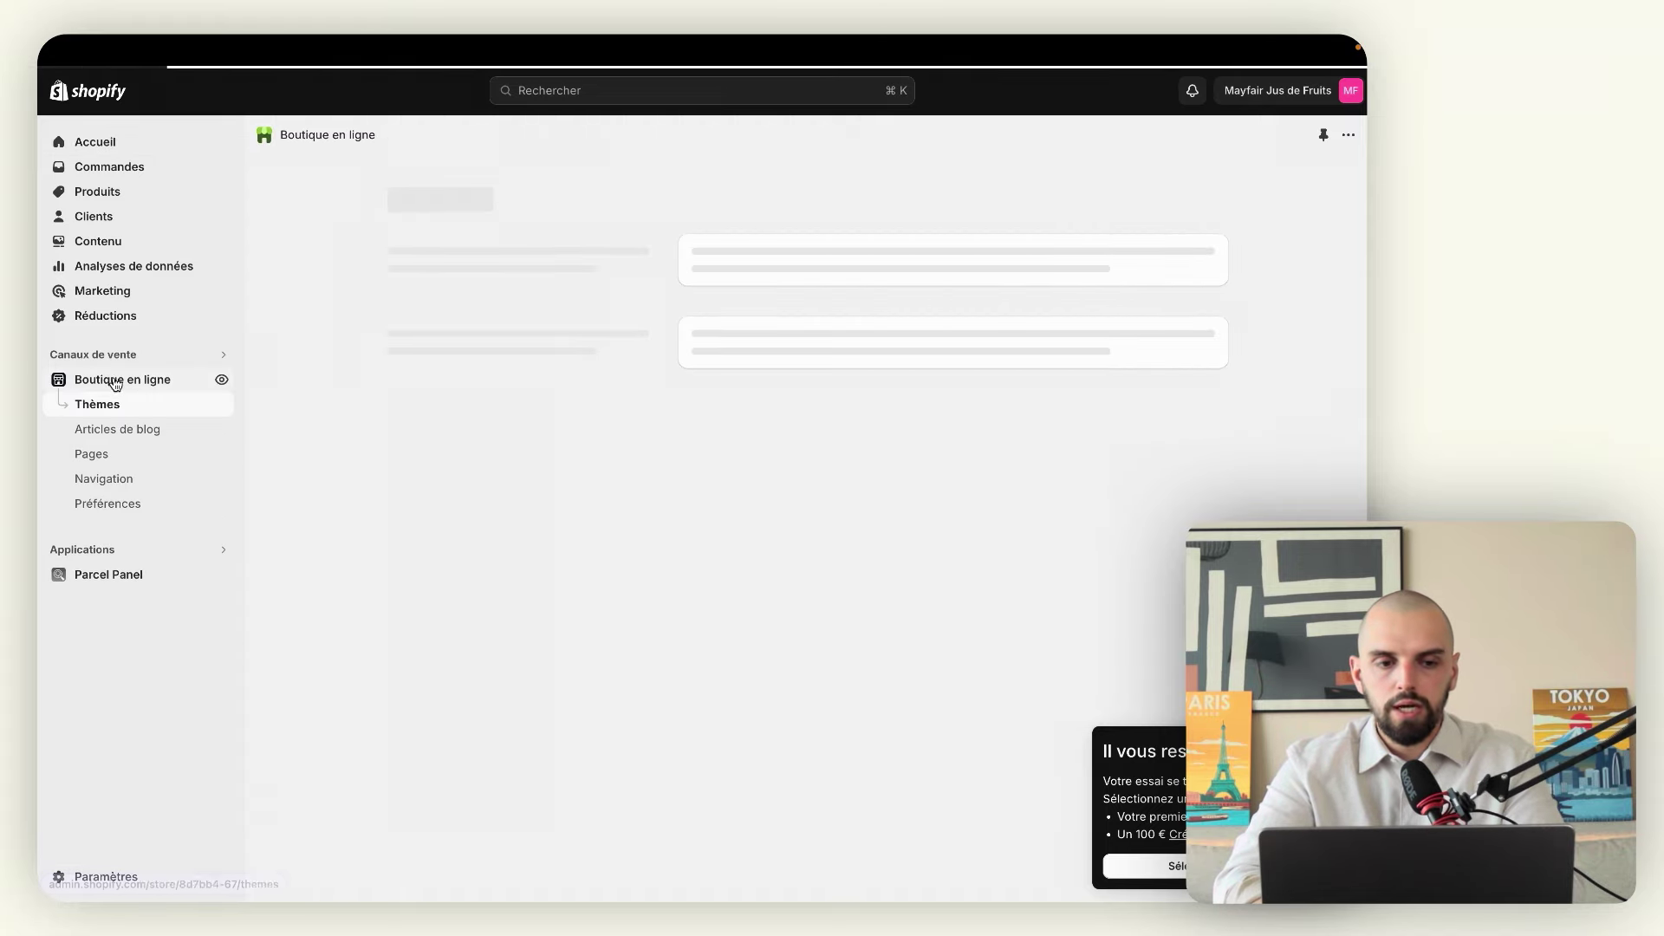
click(124, 504)
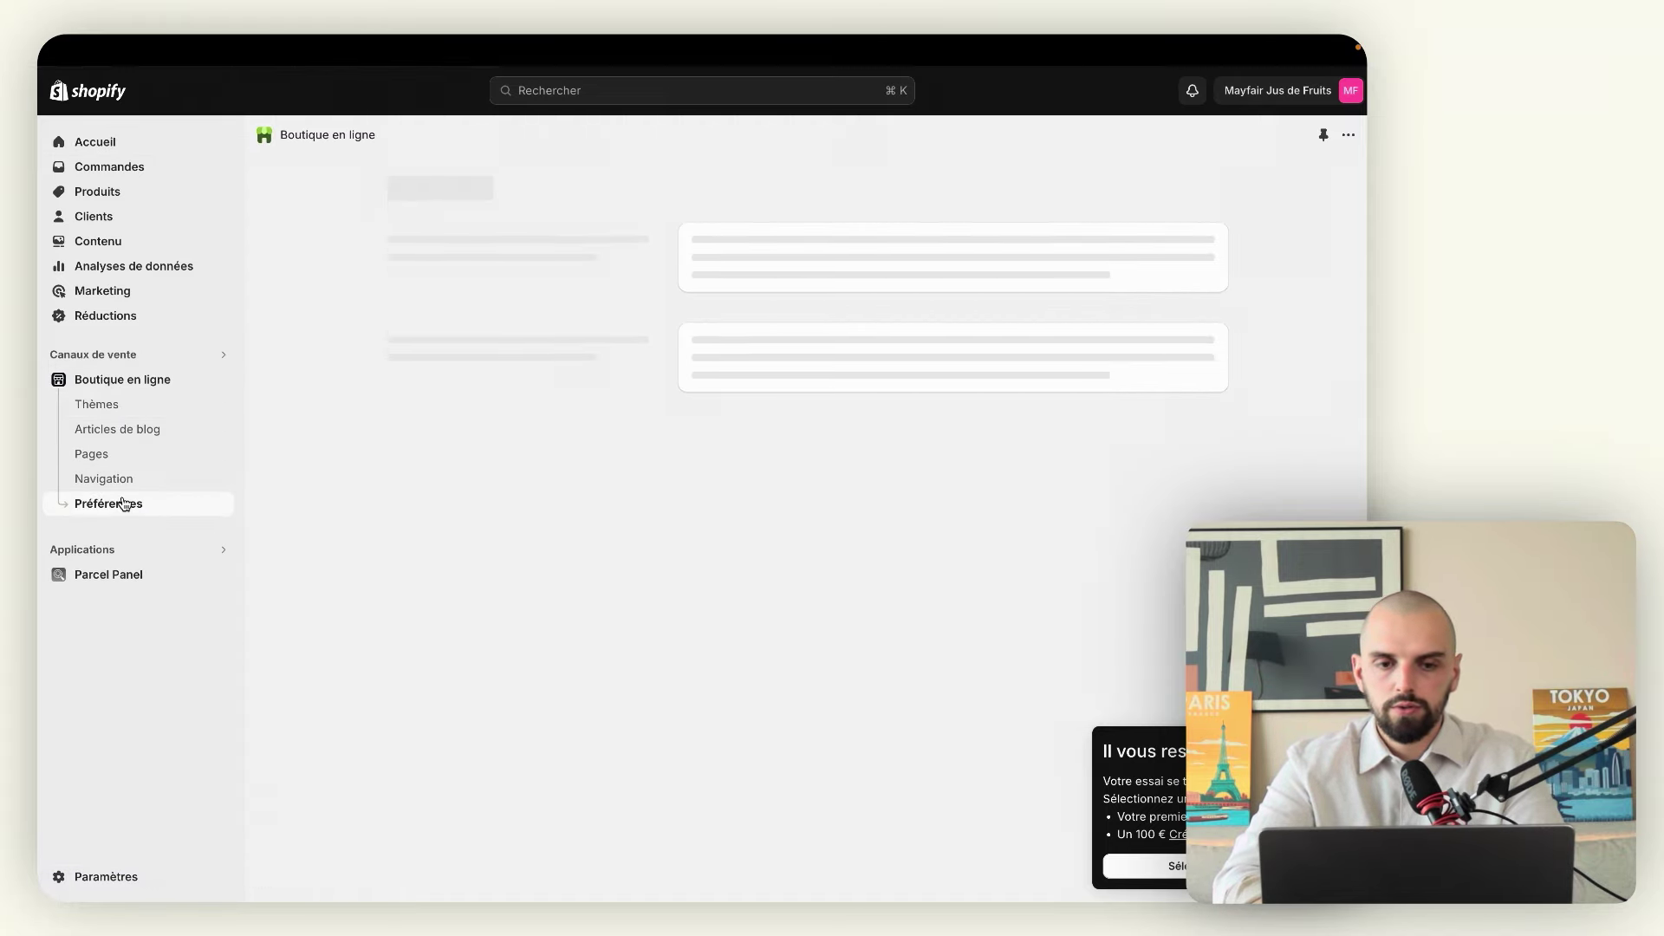
click(780, 272)
text(Ma)
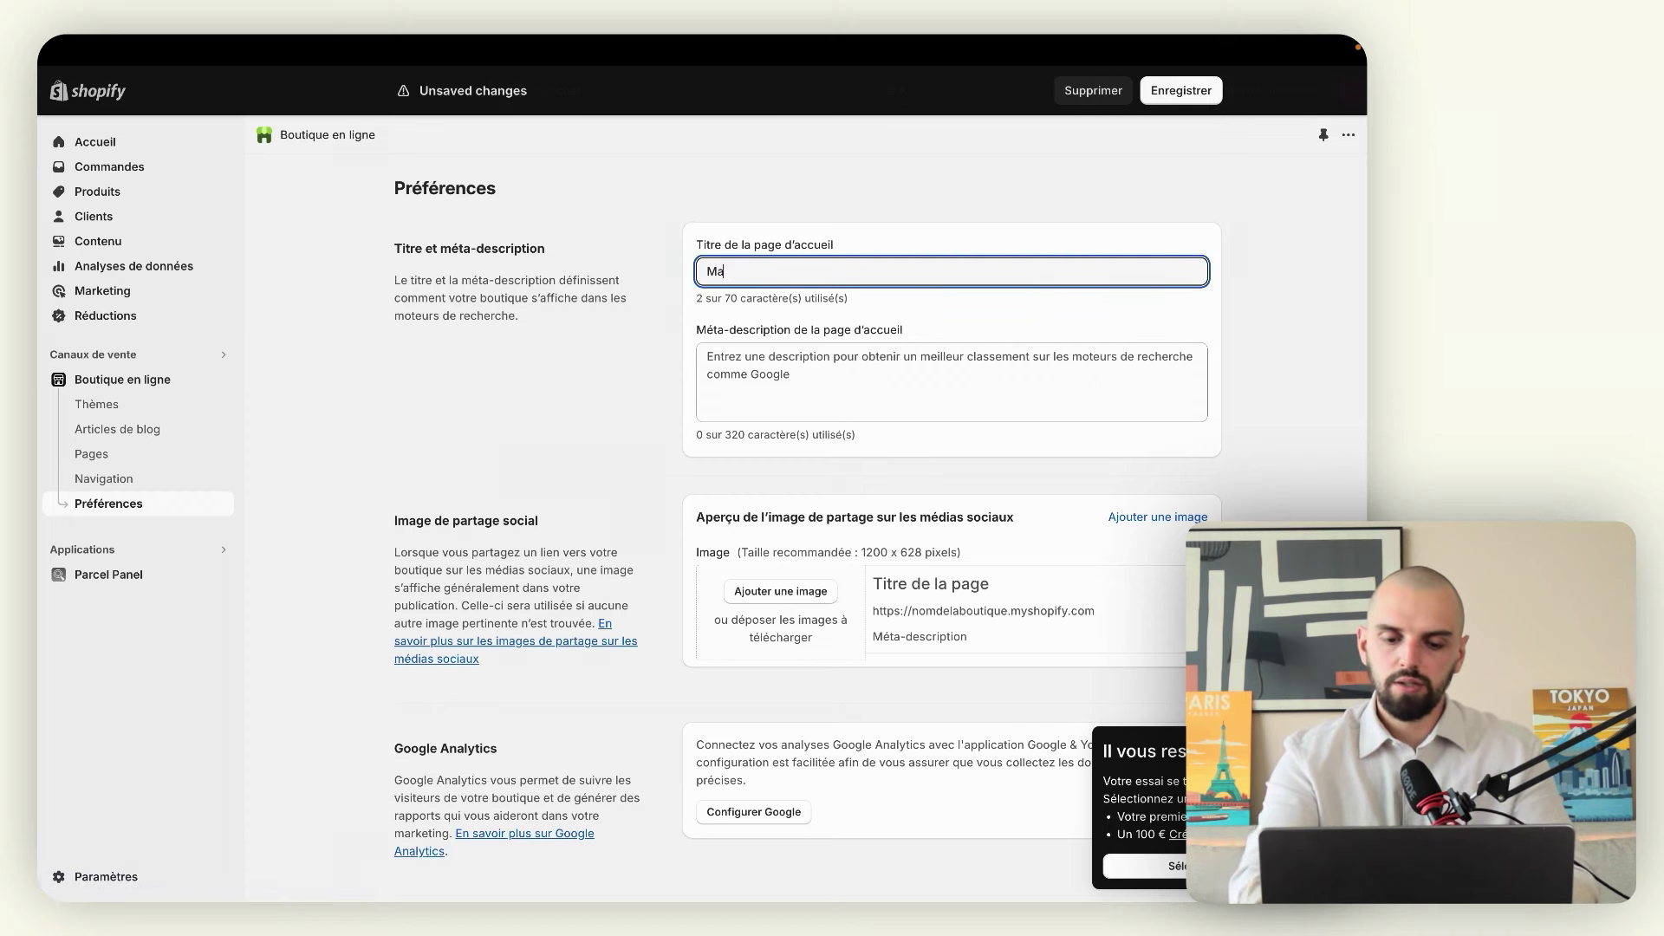
text(yfair J)
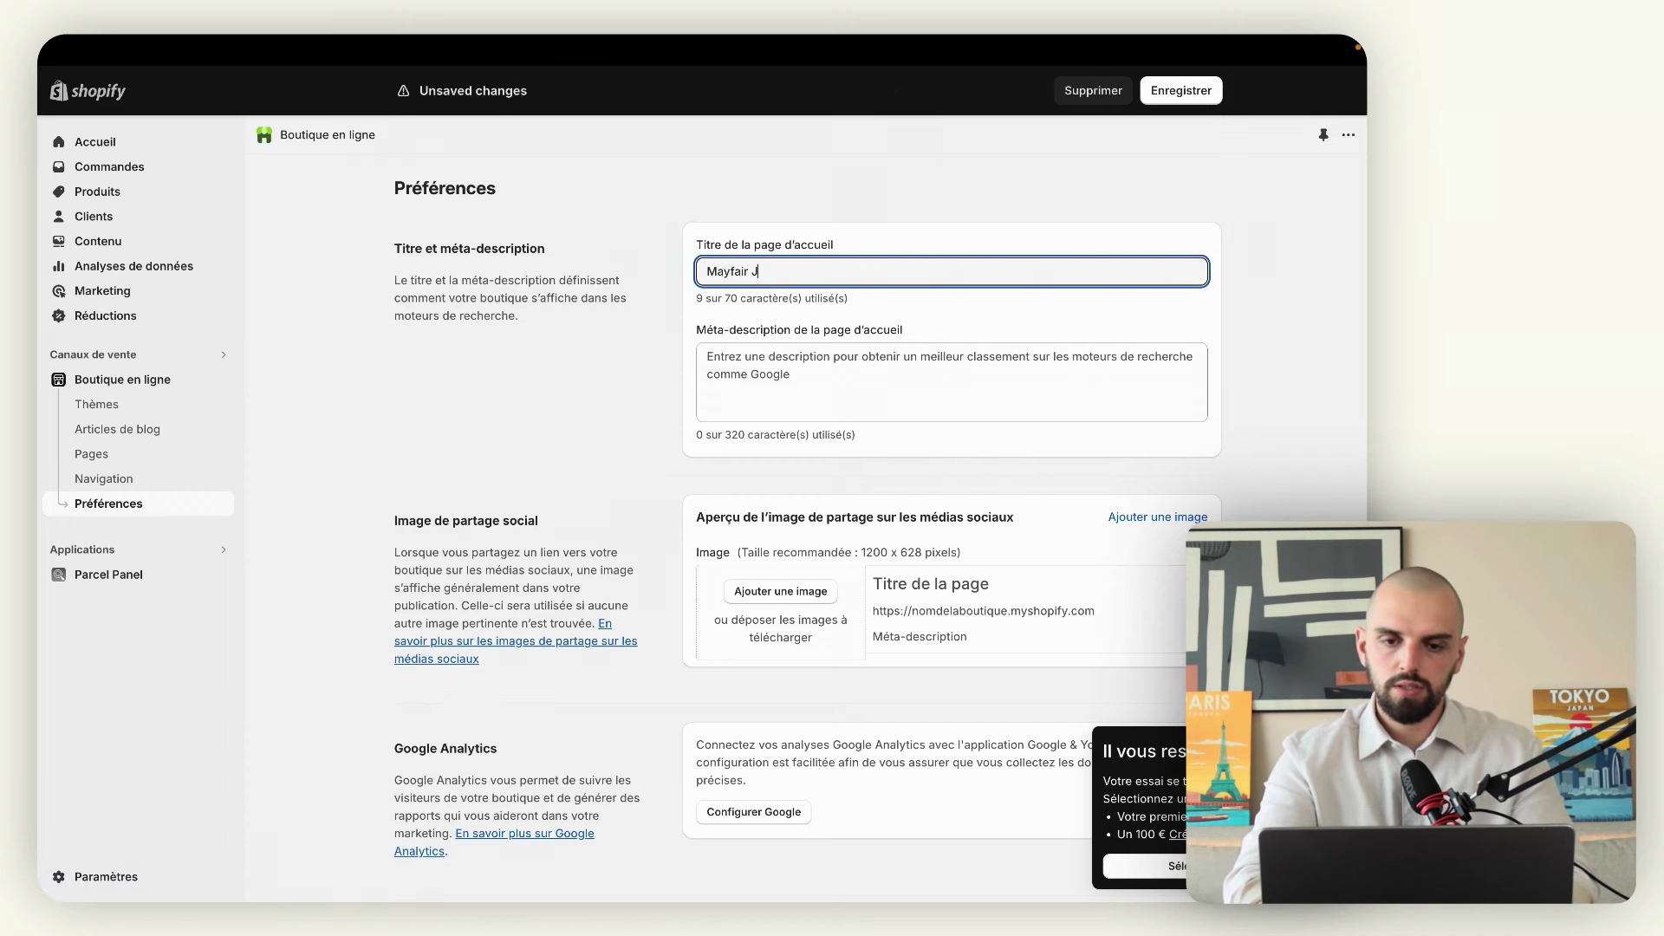
text(ud )
text(- L)
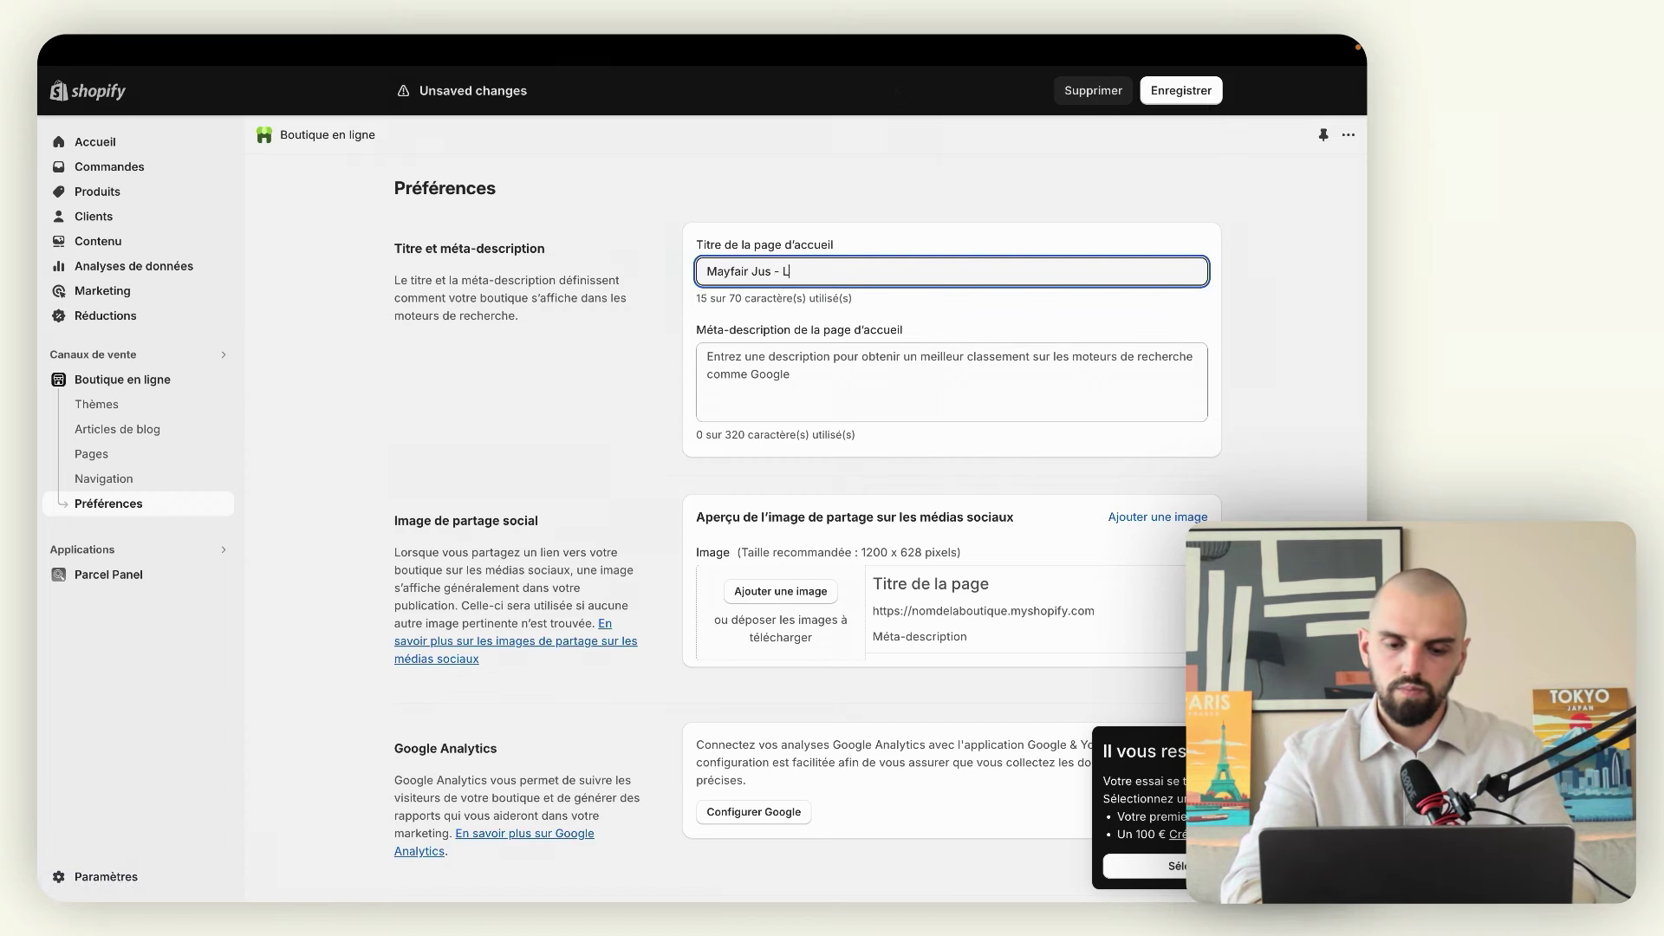
text(es meilleurs)
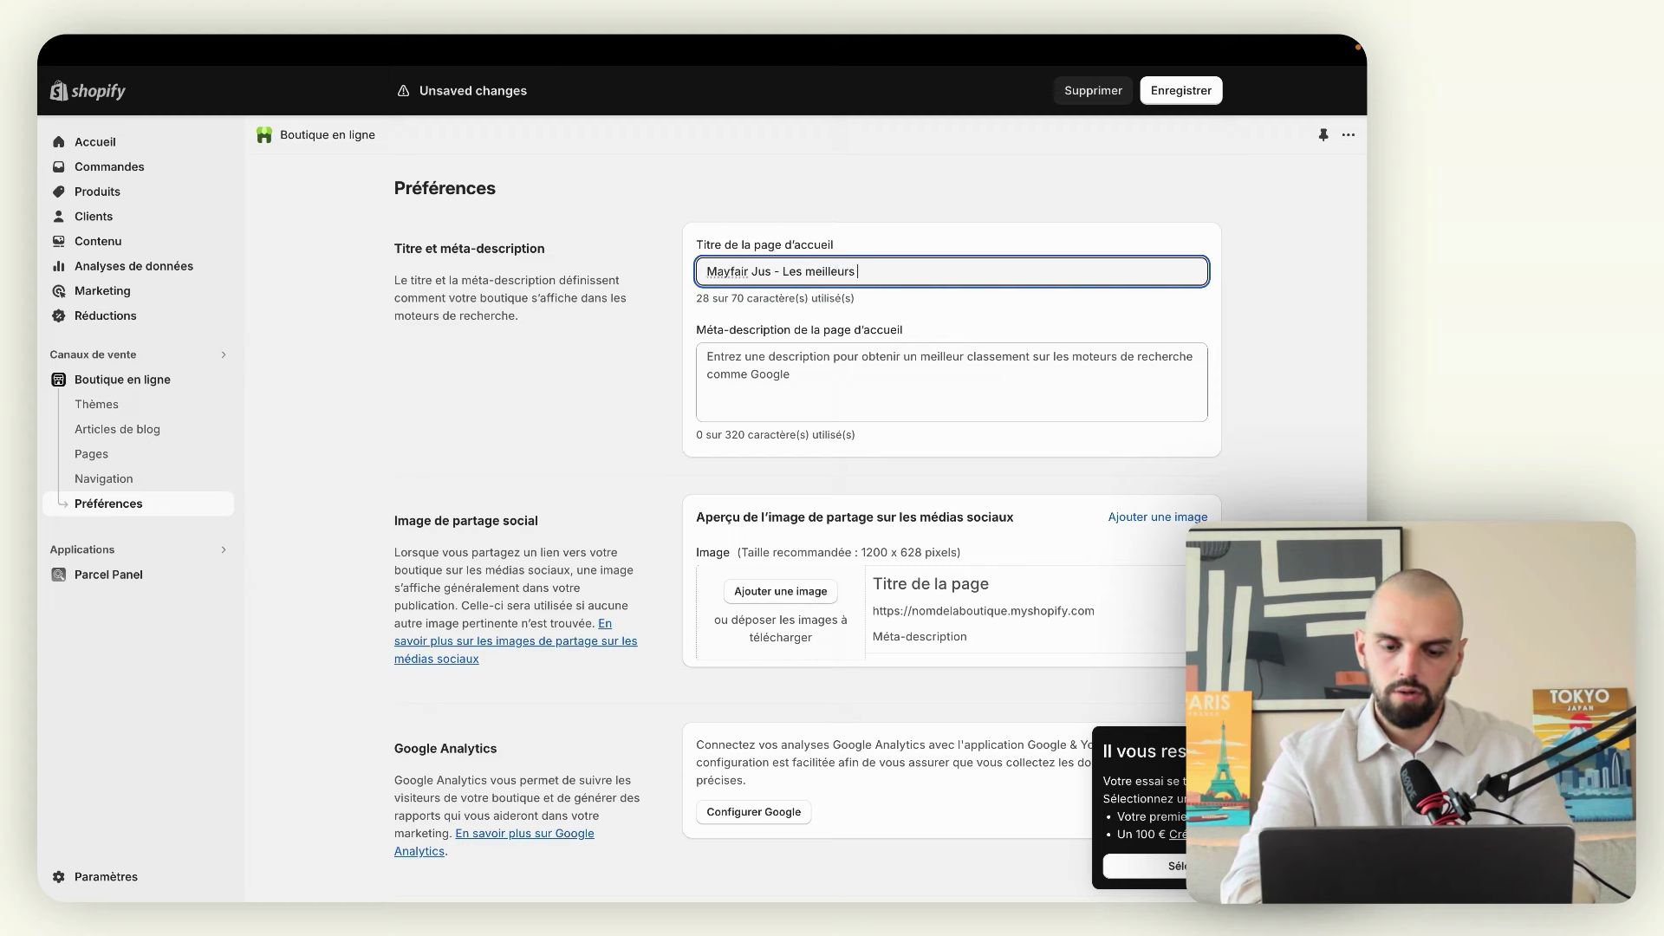
text( Jus de votre vie)
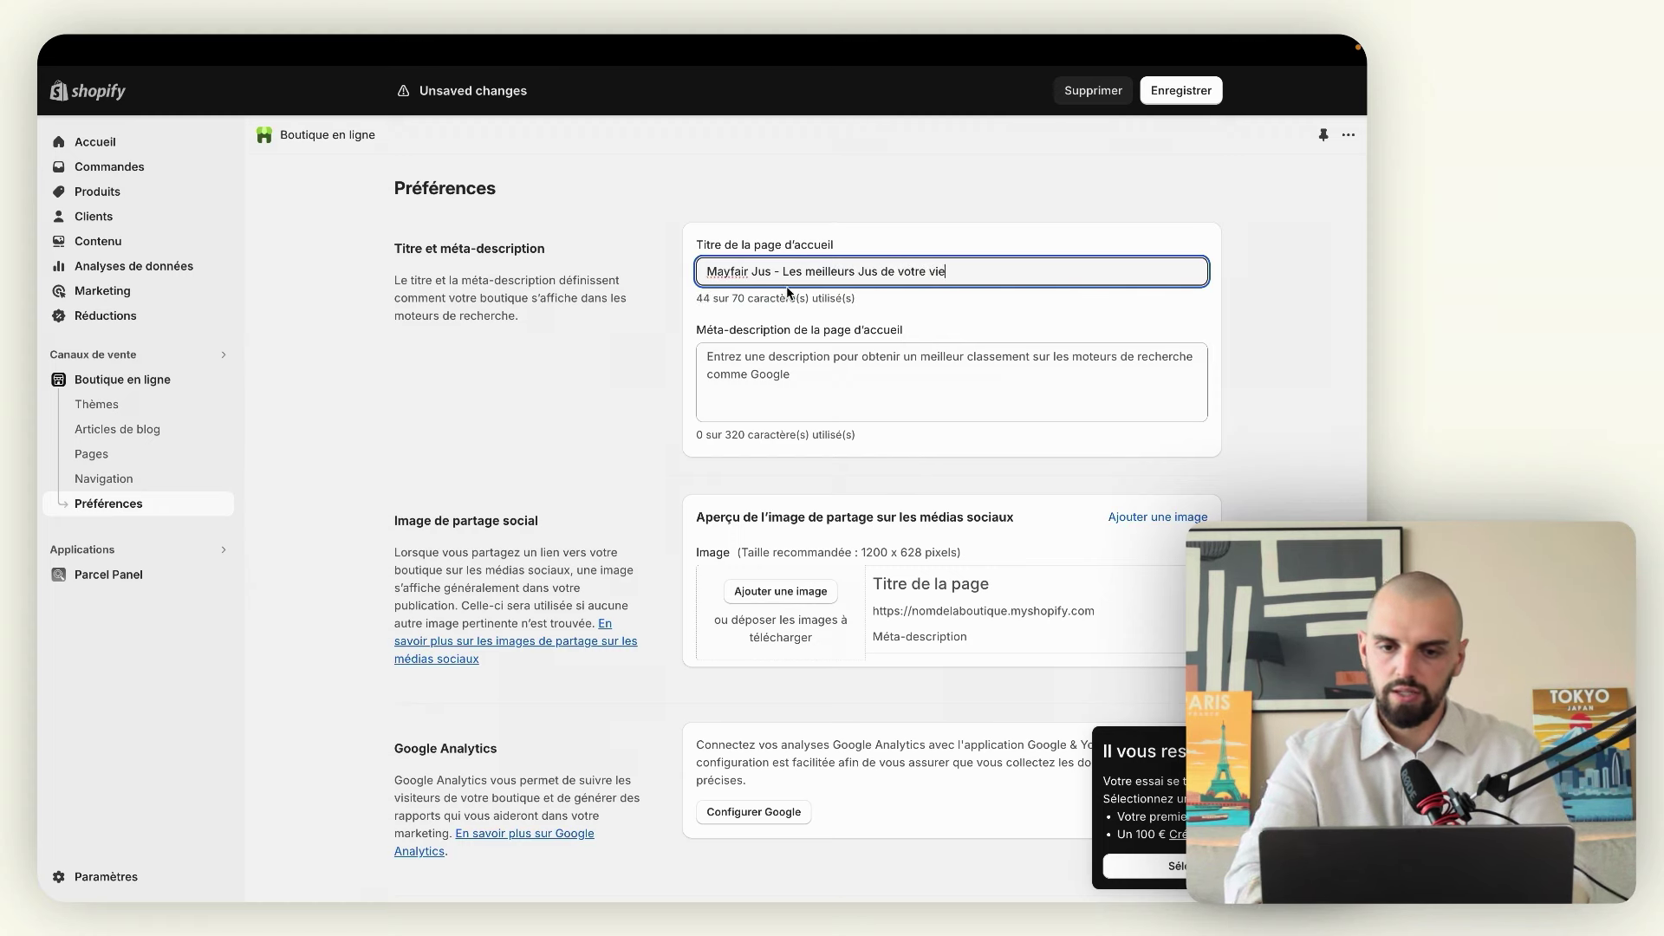
click(816, 356)
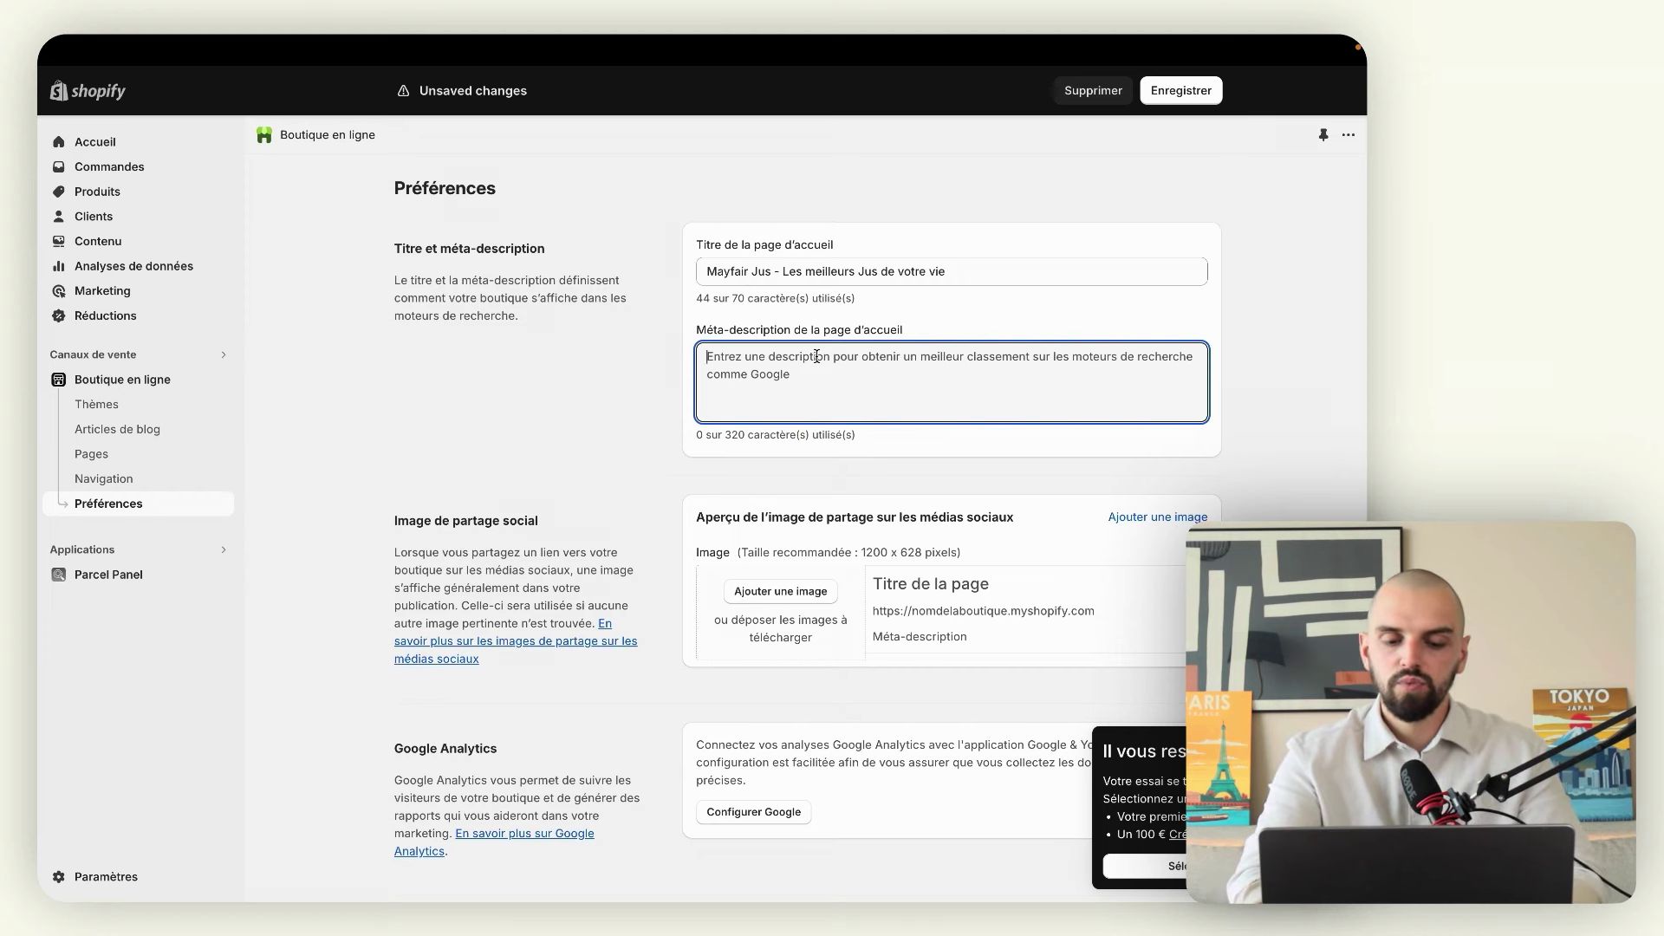
Write meta description 'Découvrez les Jus de Fruits Mayfair 100% bios et pressés à la commande…' mentioning Aquitaine
text(Découvrez les)
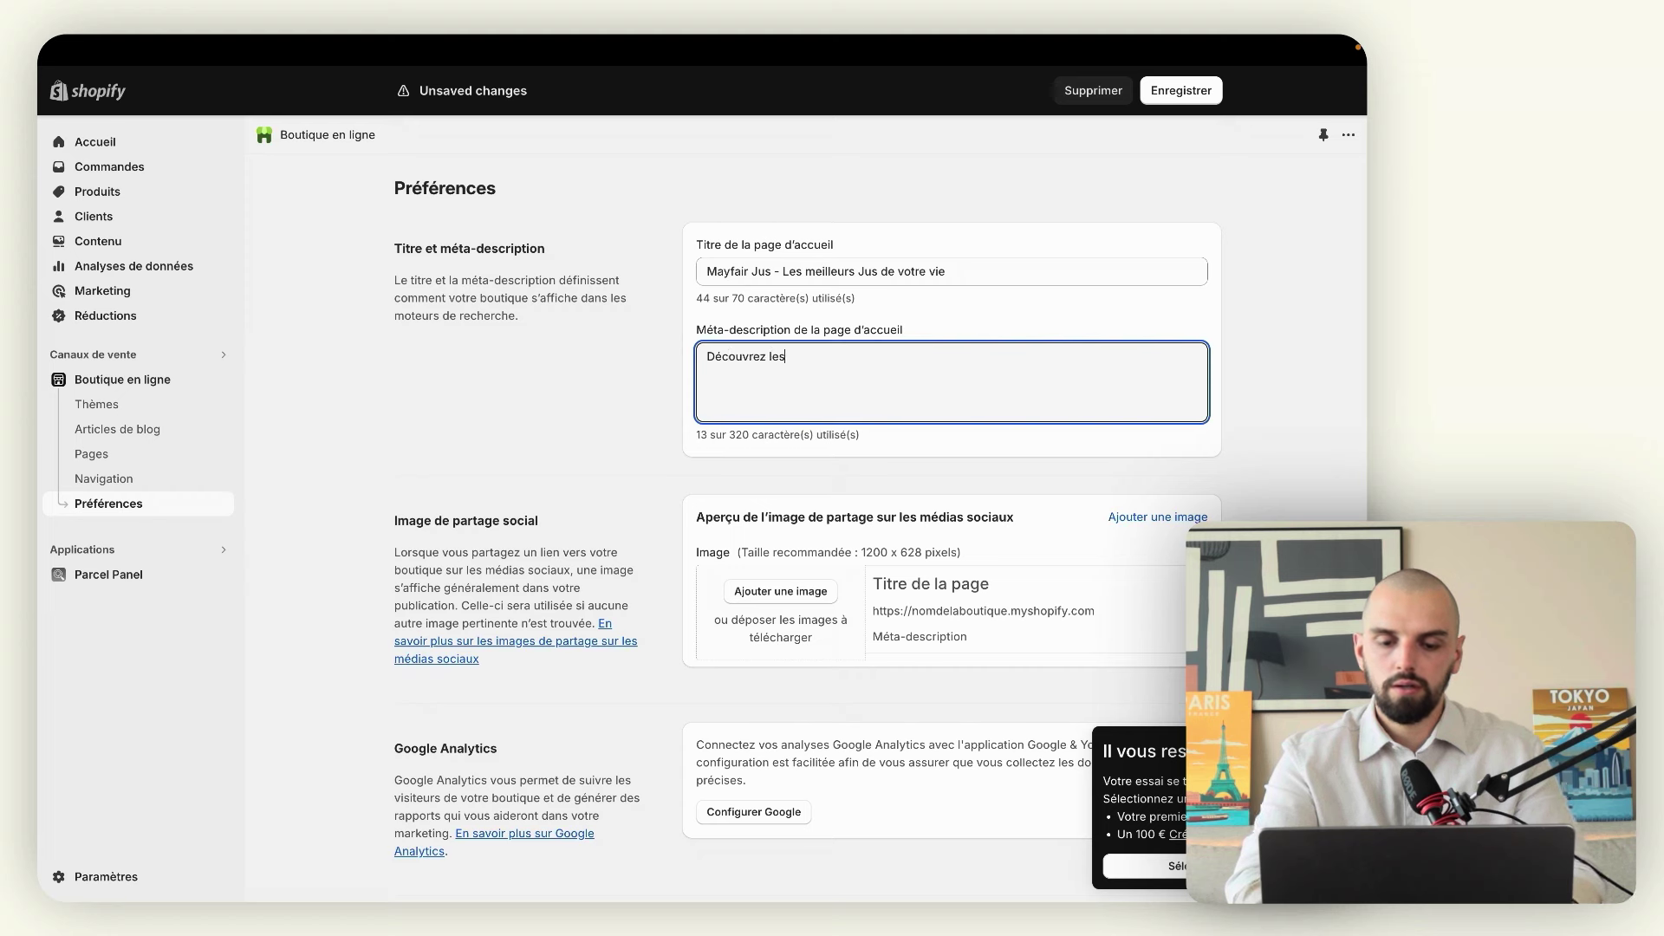
text( Jus de )
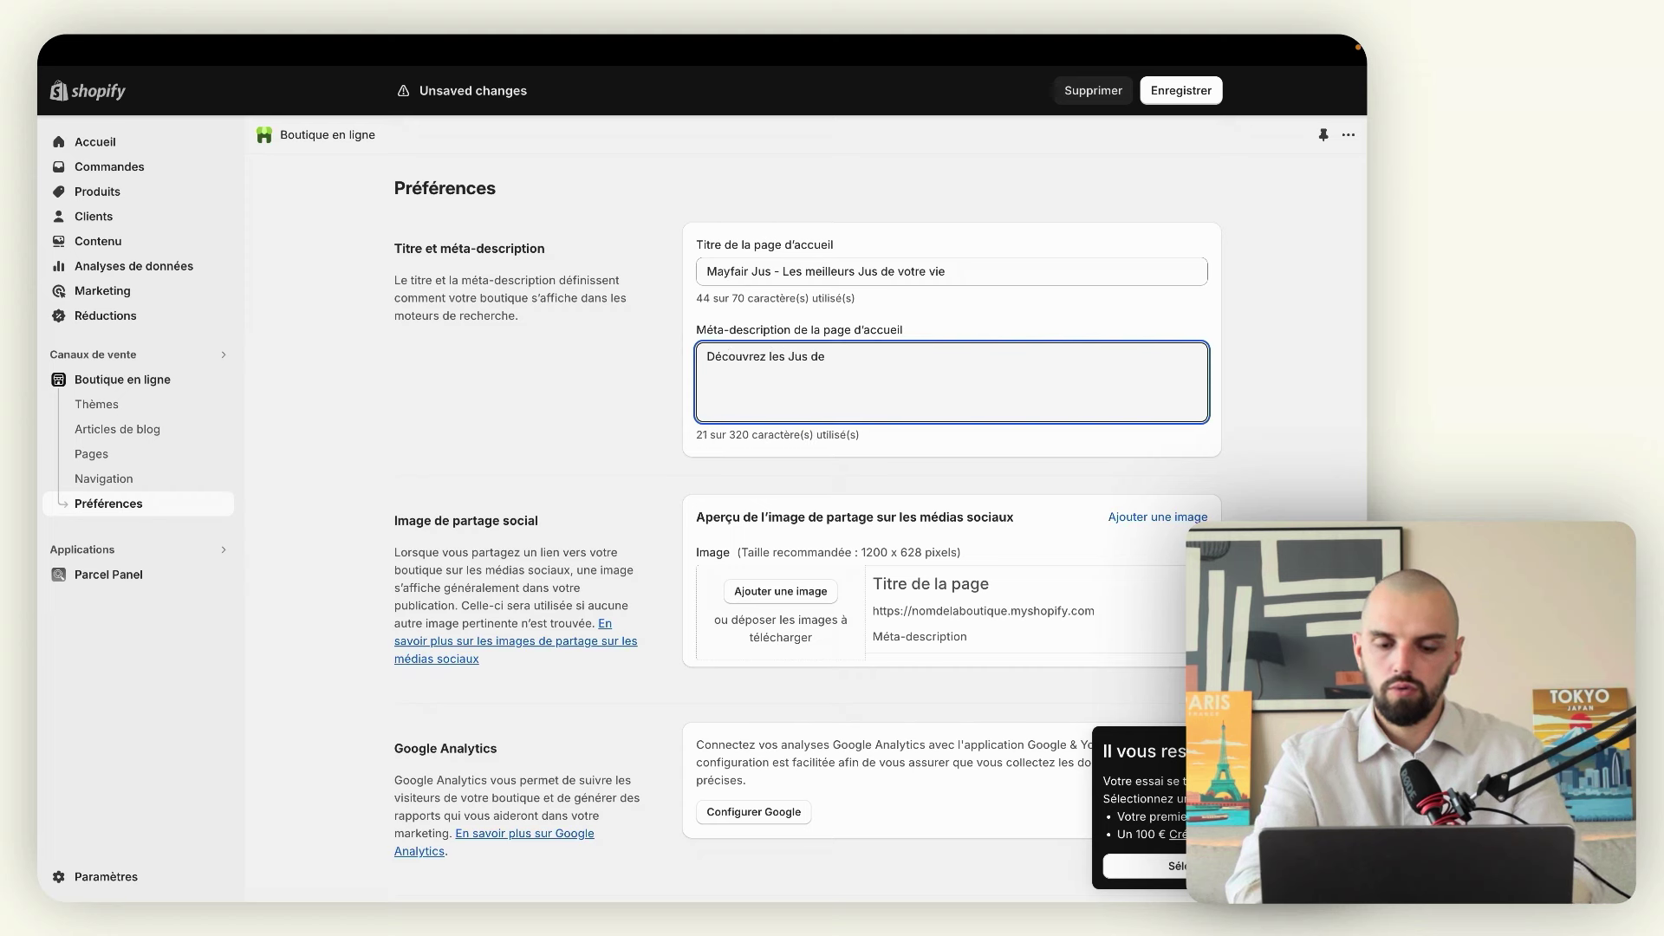
text(Fruits Mayfair)
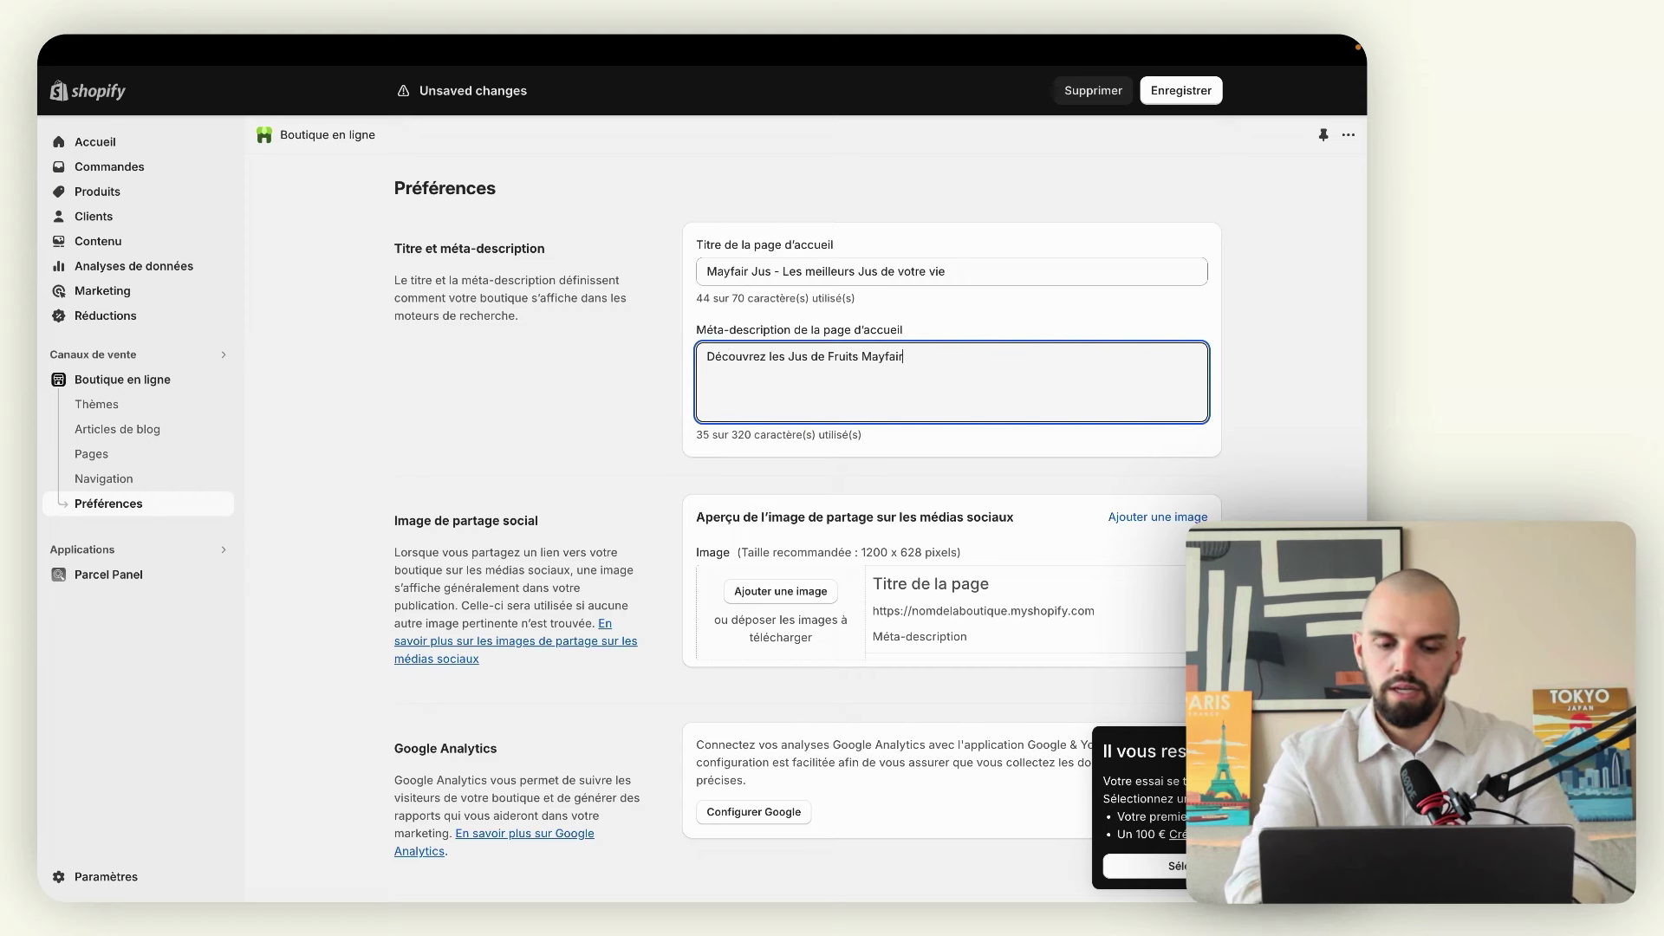
text( 100% bi)
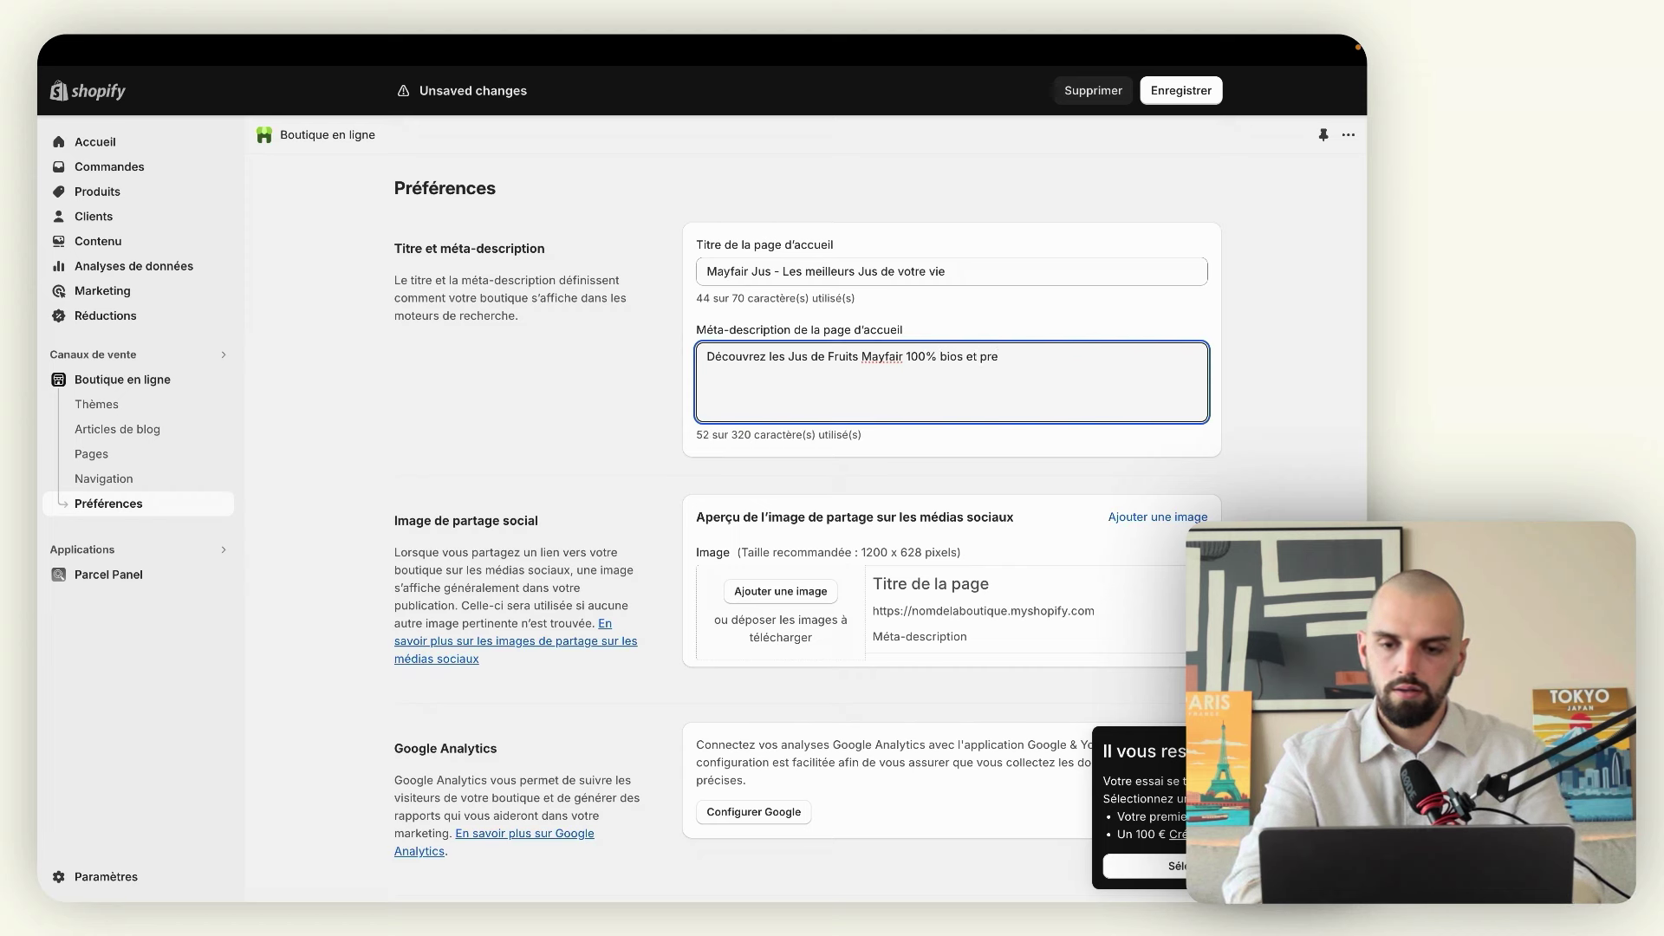
text(os et pré)
key(BackSpace)
text(essé)
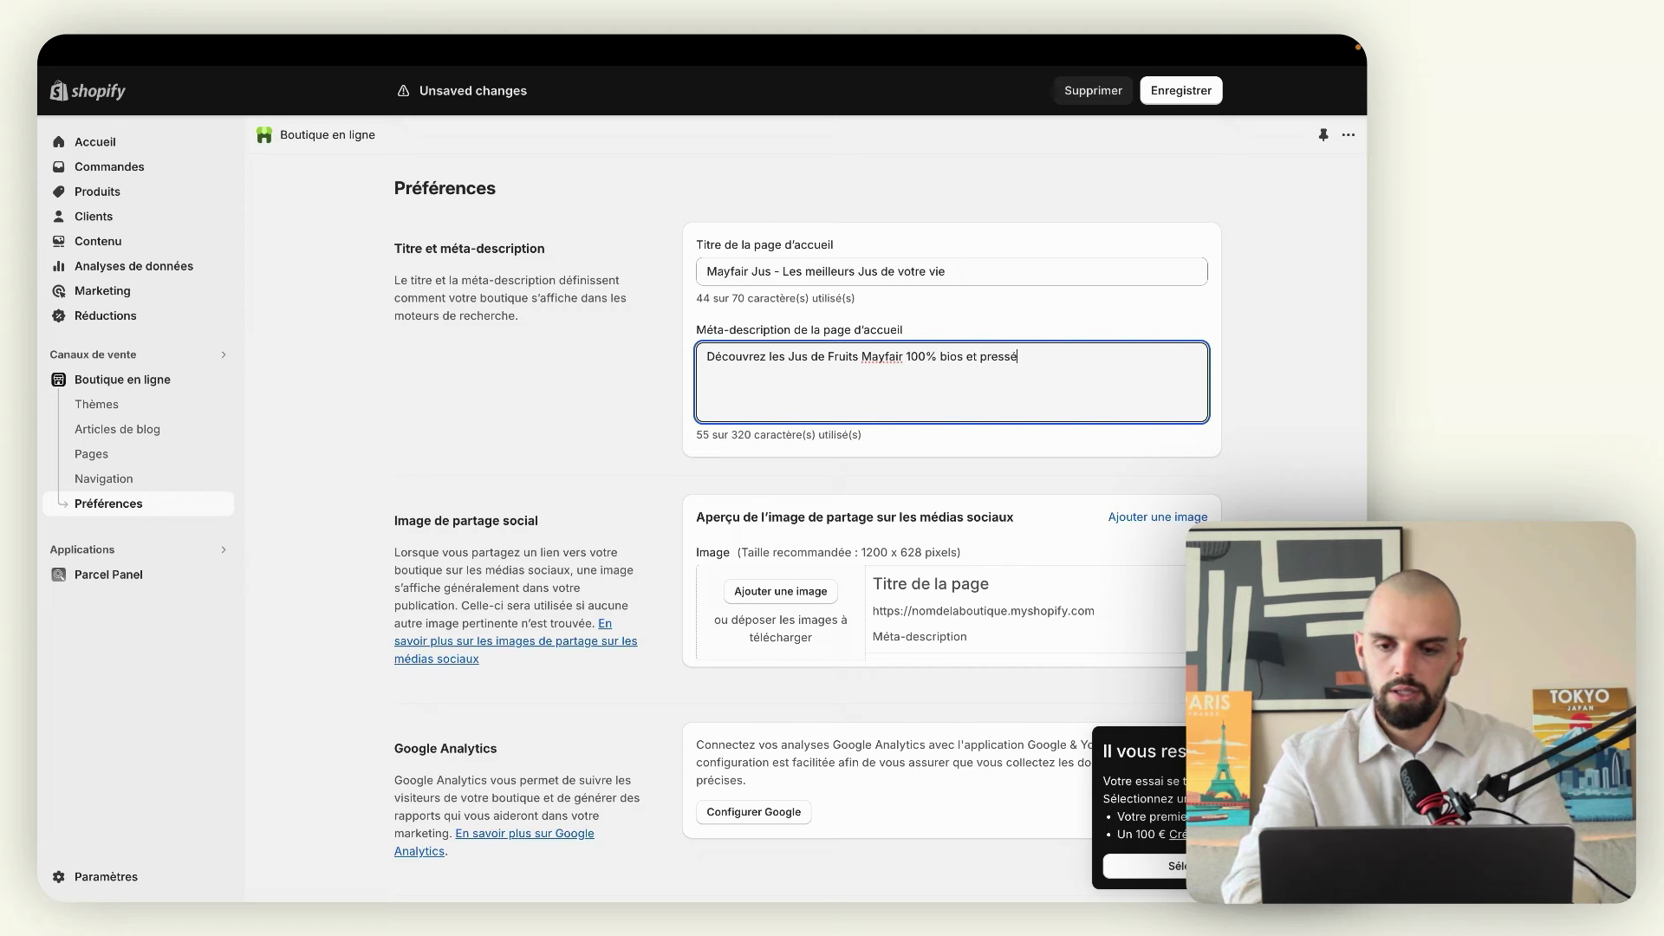
text(s à la comma)
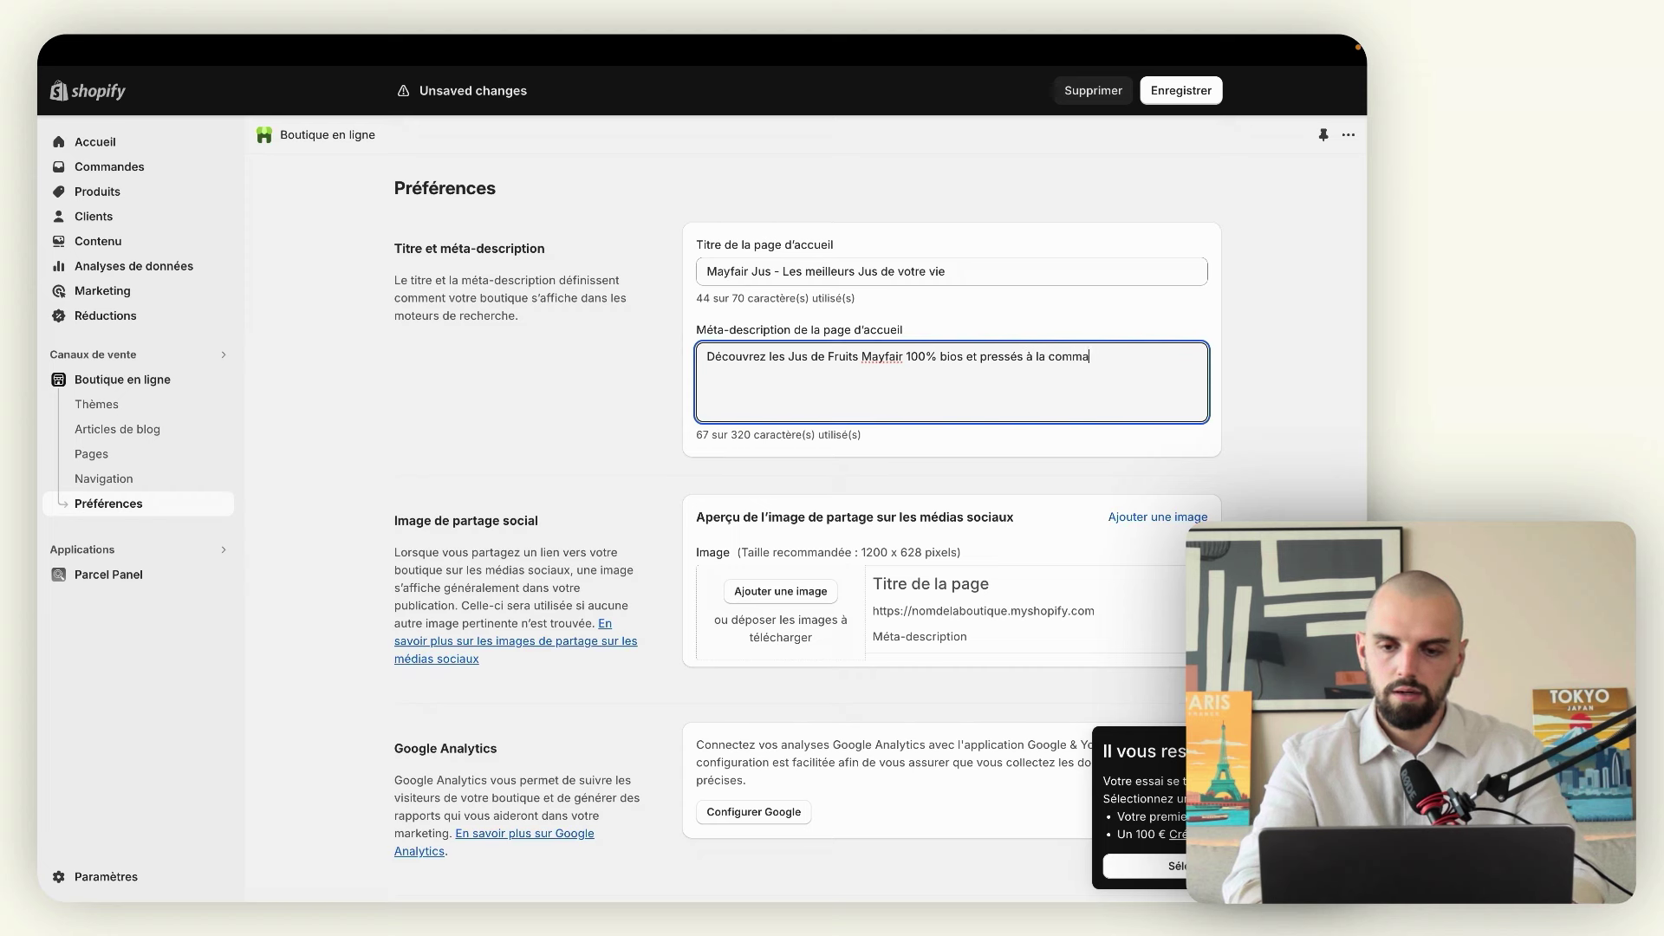
text(nde par nos soins )
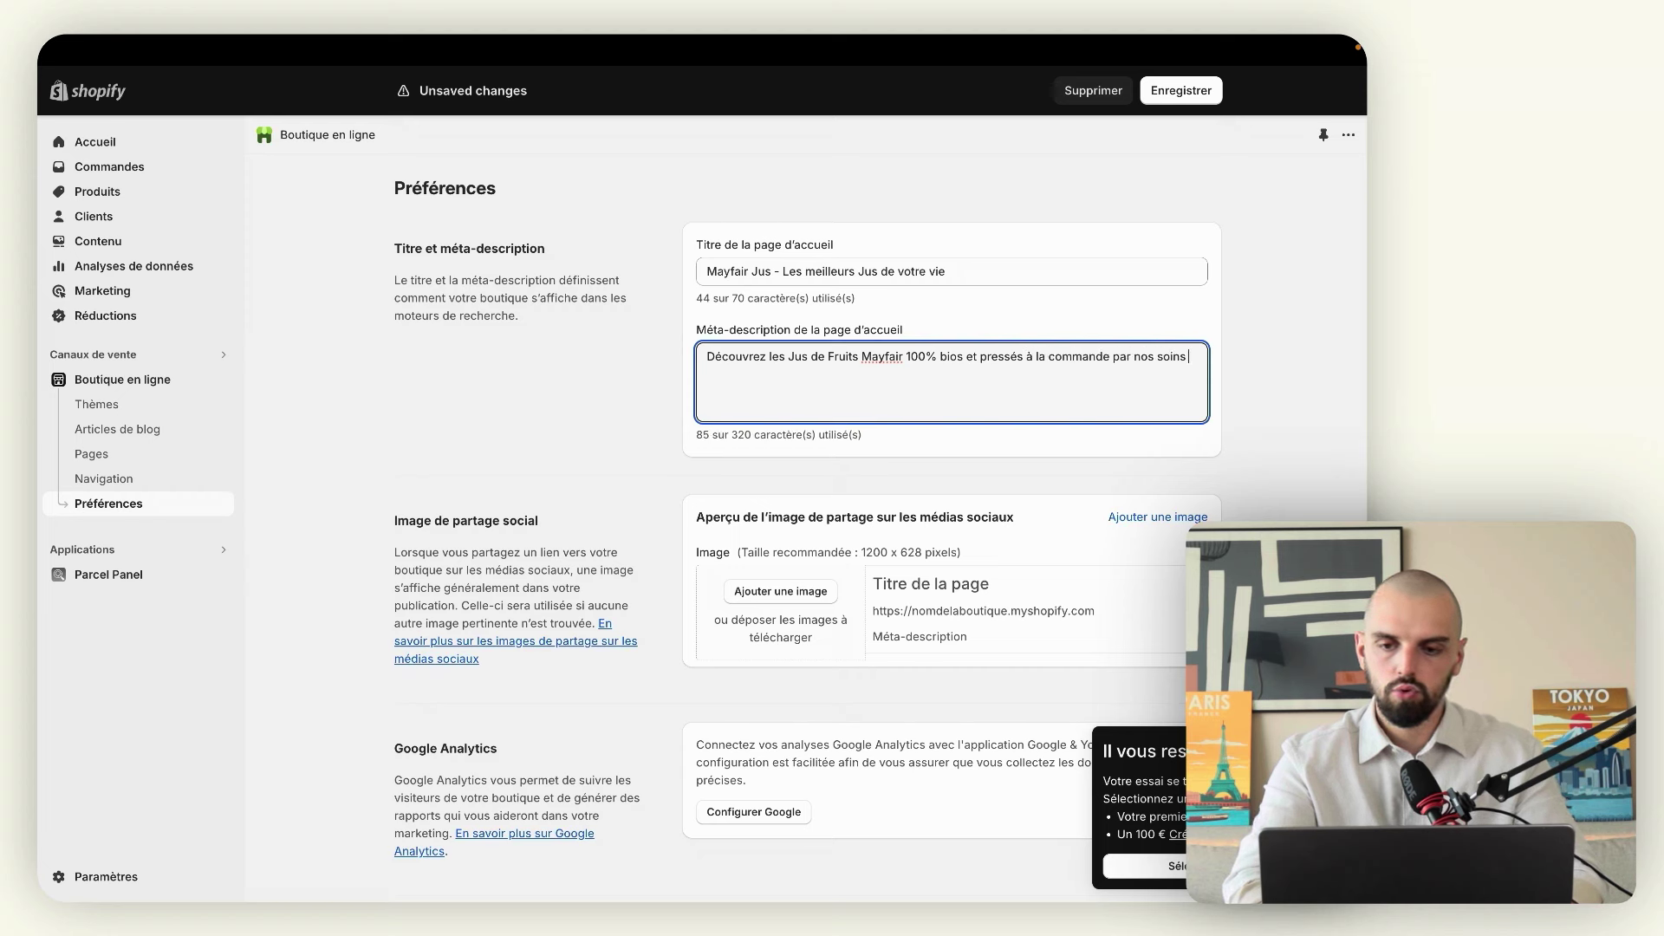
text(en Aqui)
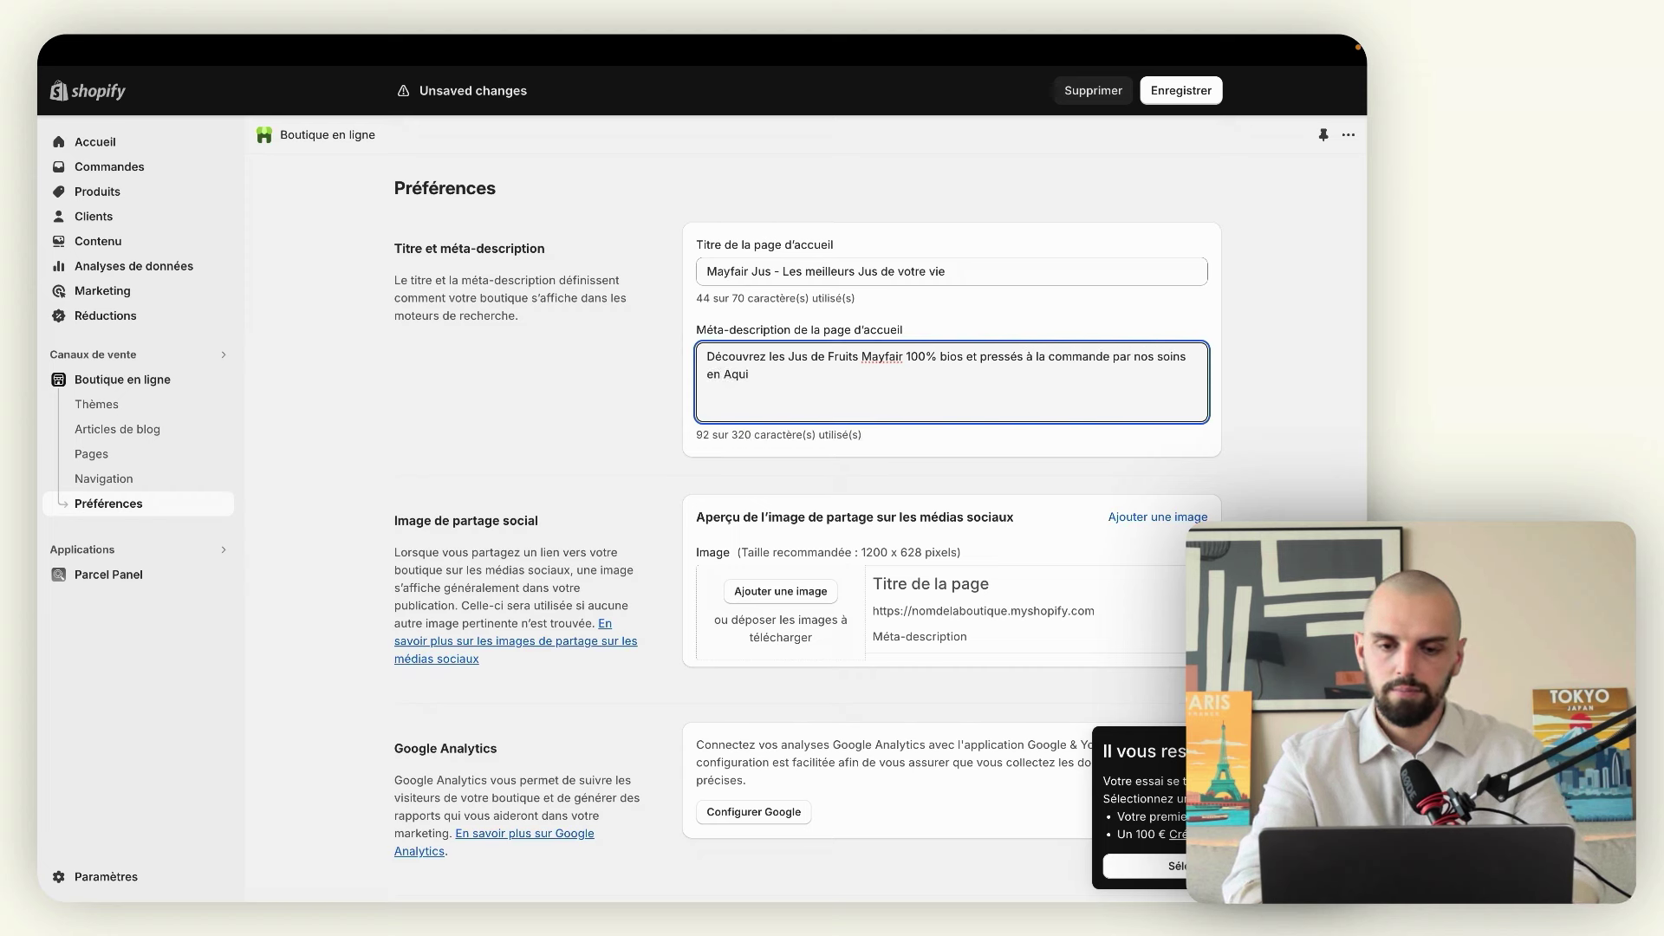
text(otataine. Vous allez les a)
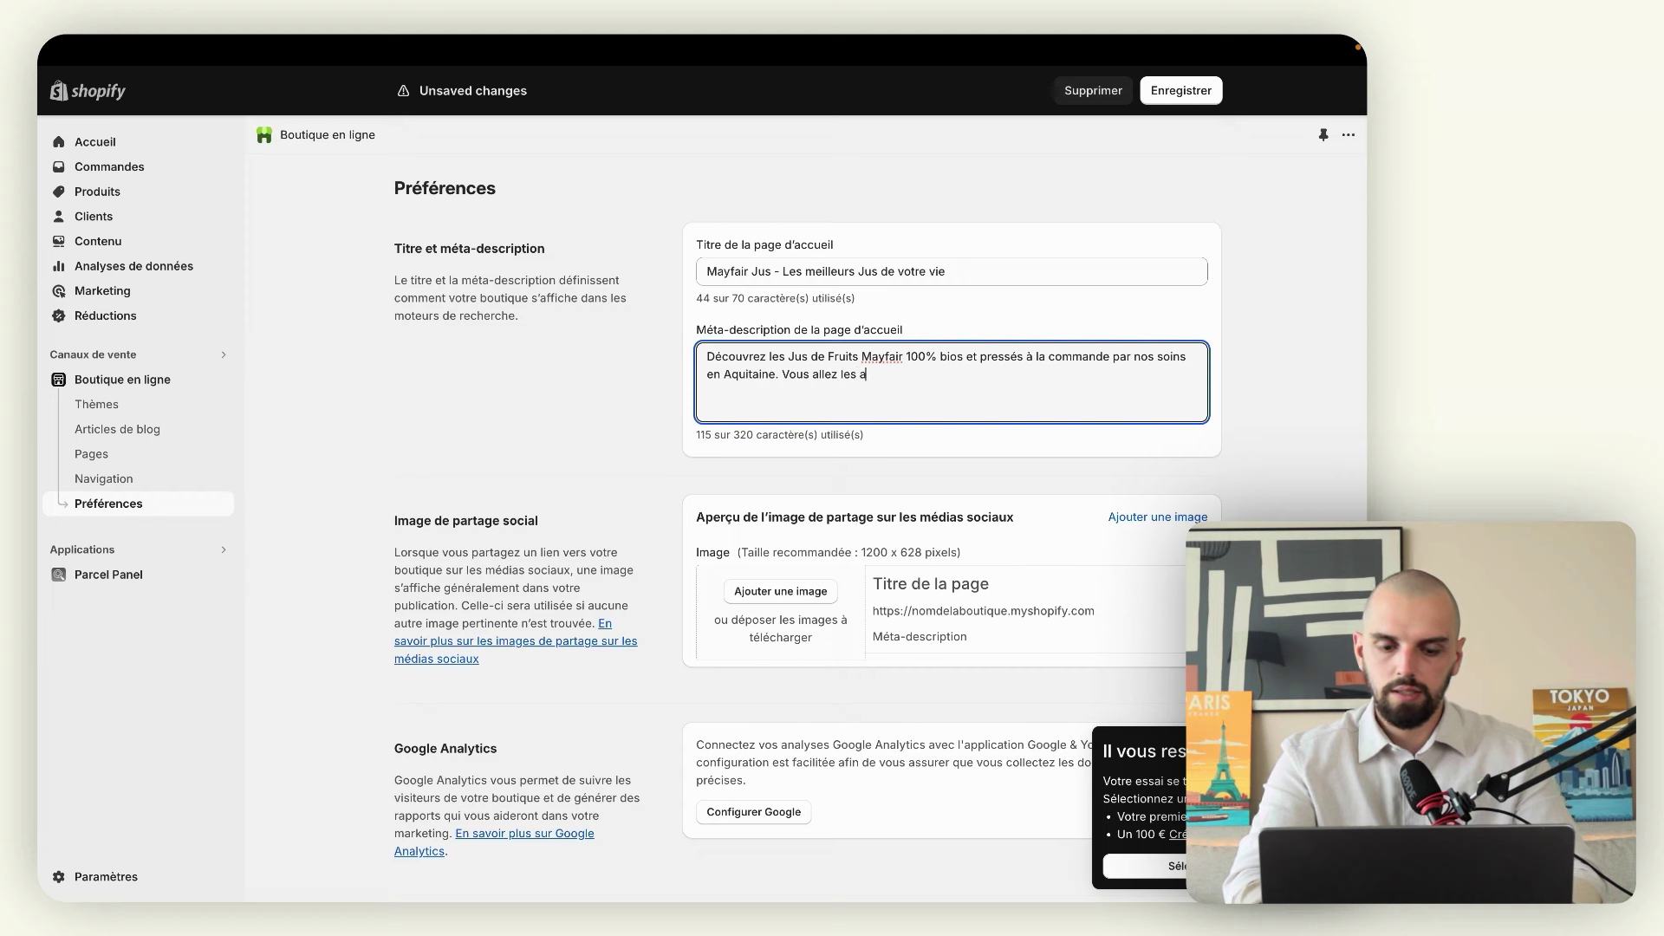
text(dorer, )
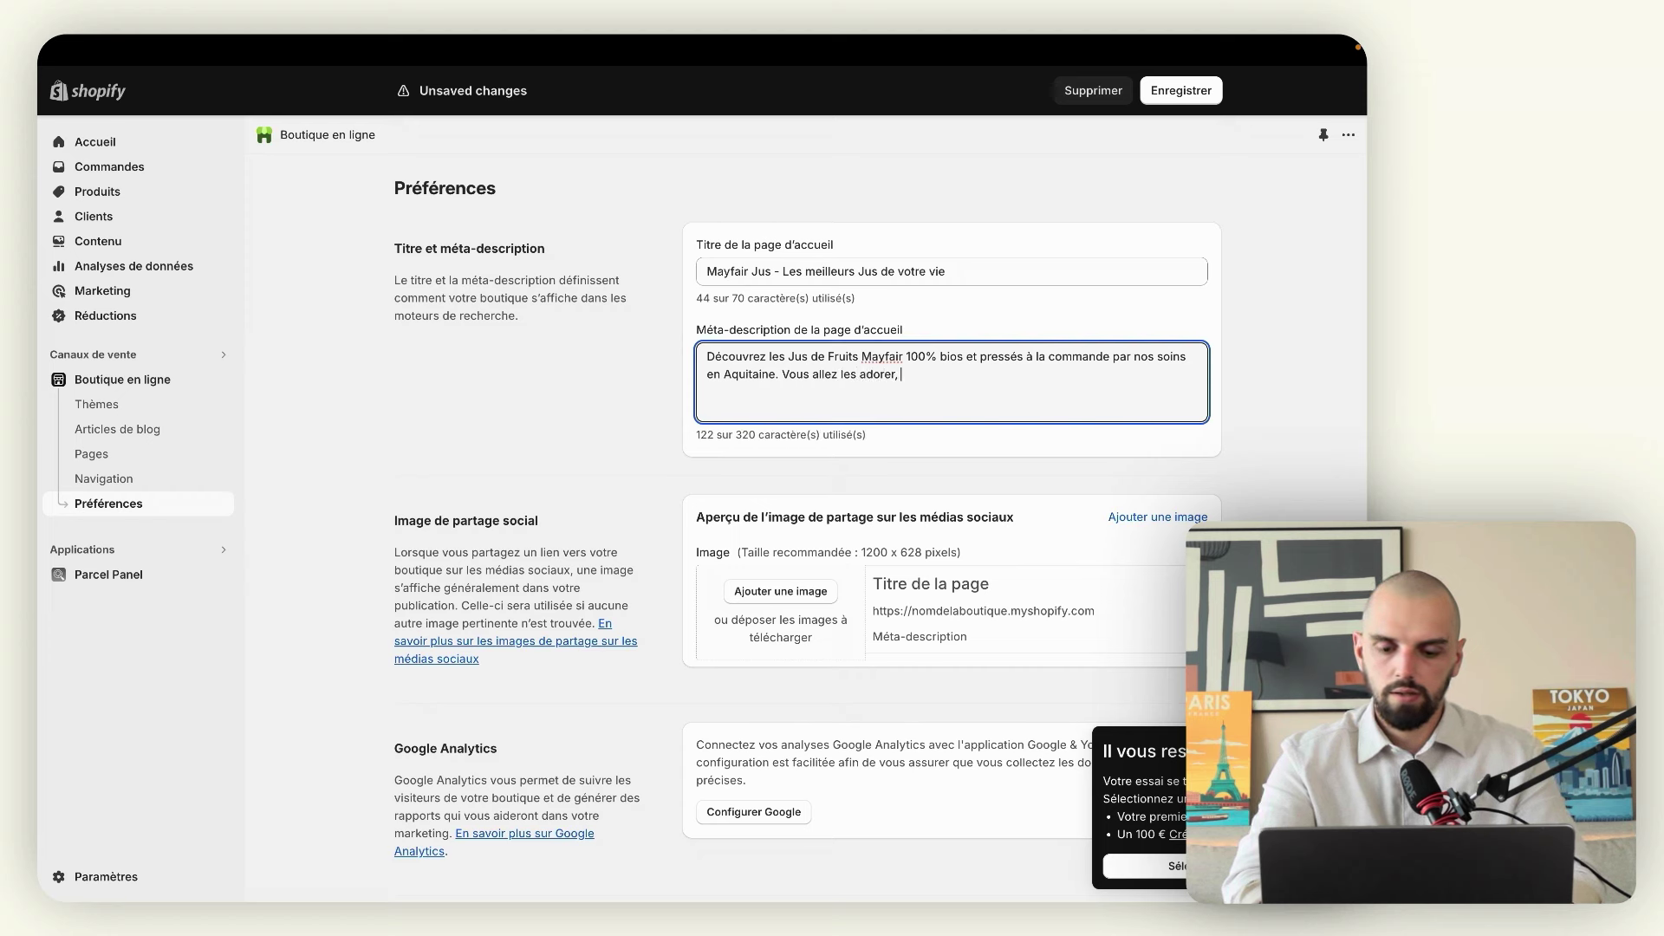
text(venez les décou)
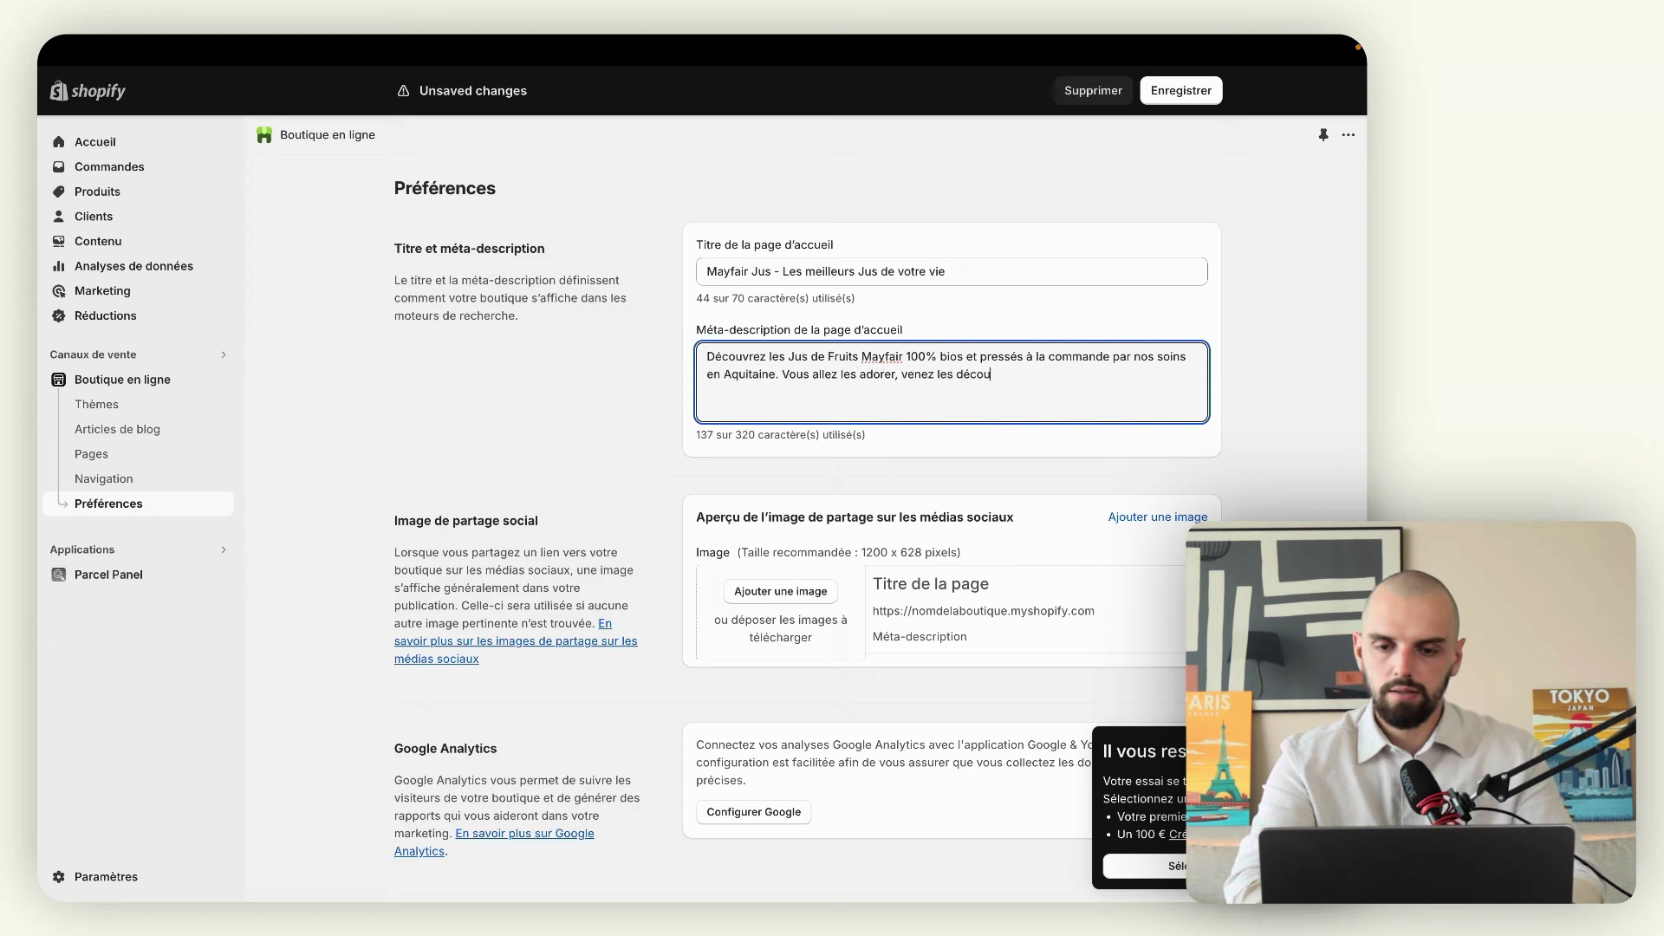
text(vrir !)
click(900, 450)
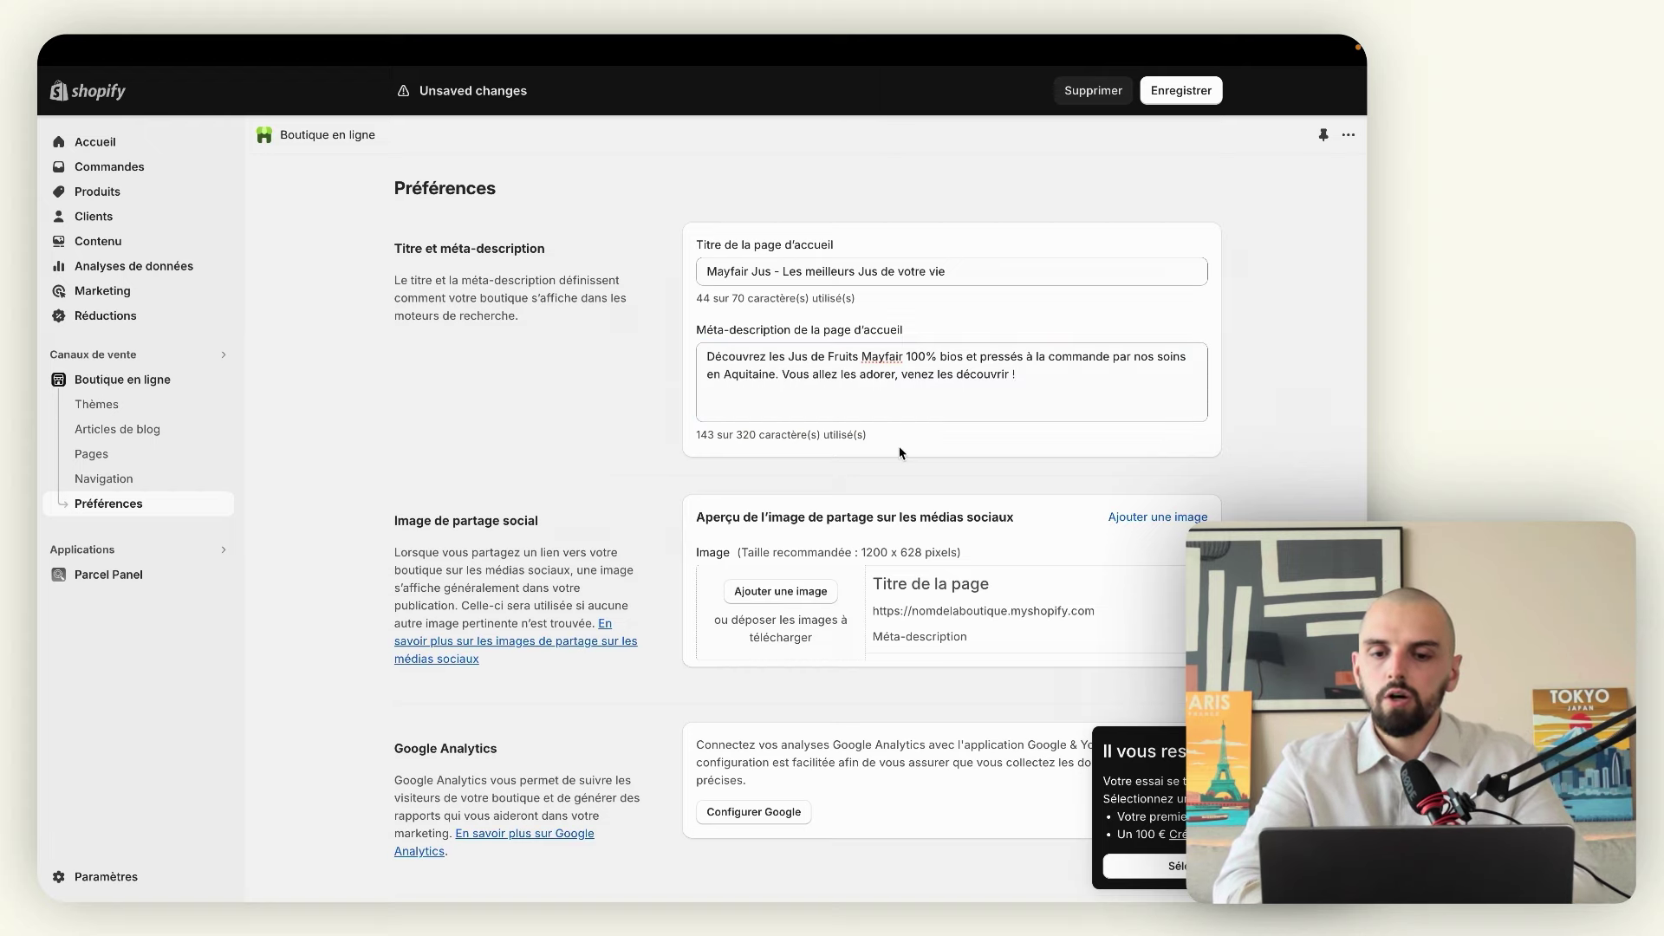
scroll(899, 451, down, 2)
Set the En tête image as the social sharing image and save the homepage preferences
click(802, 460)
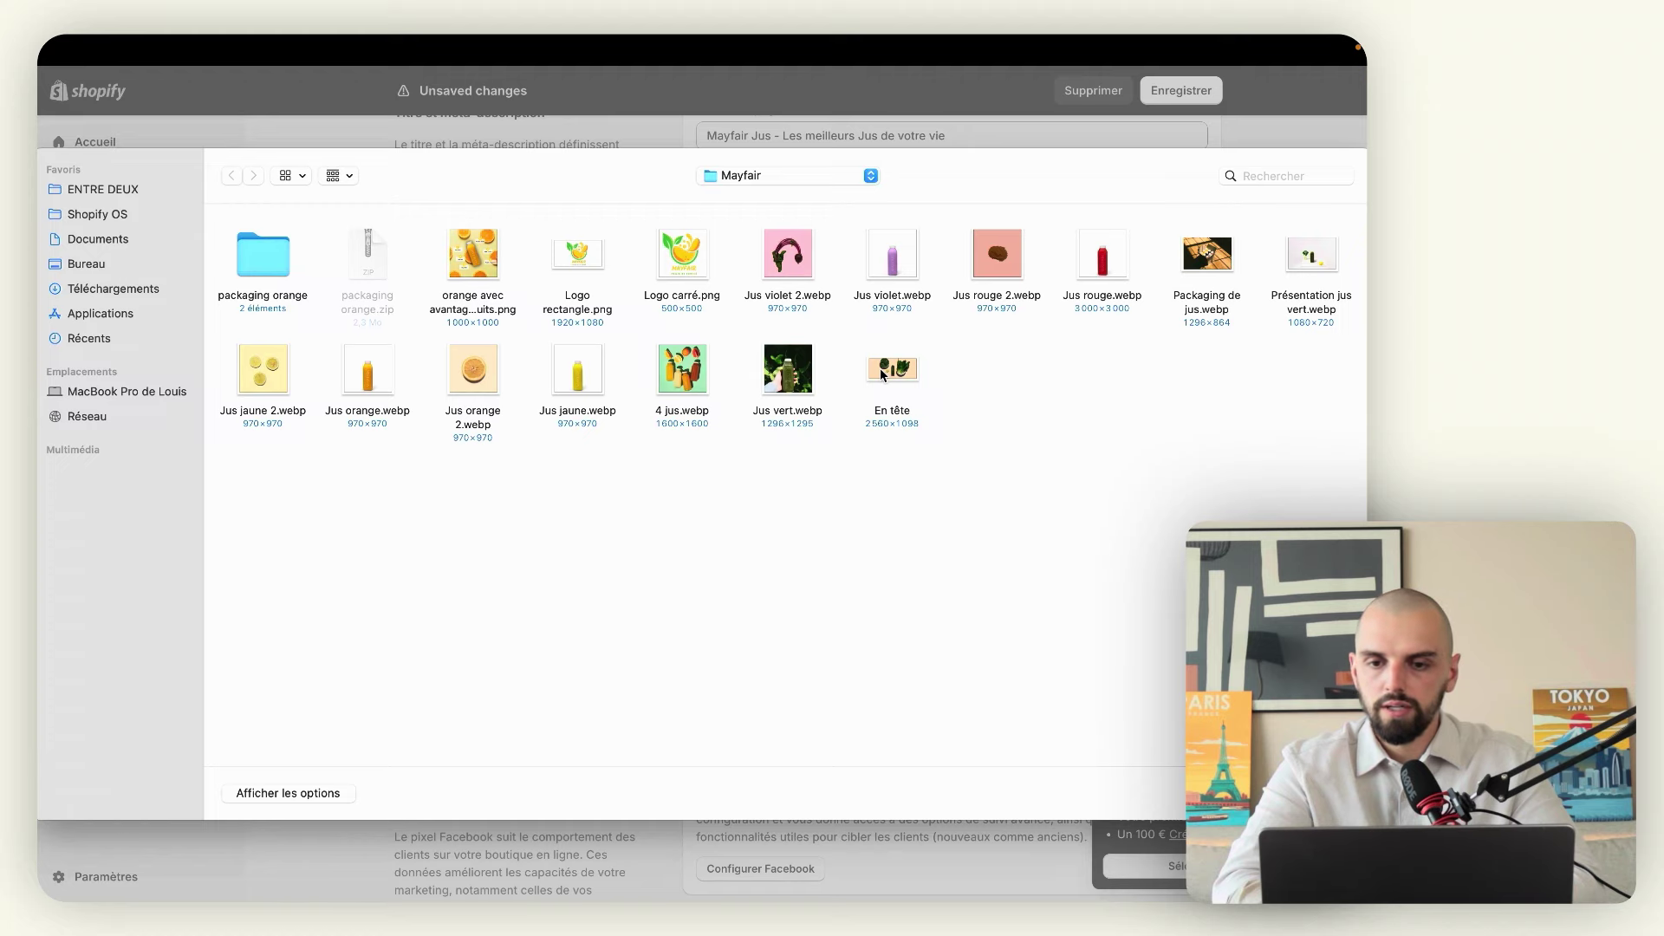
double_click(906, 362)
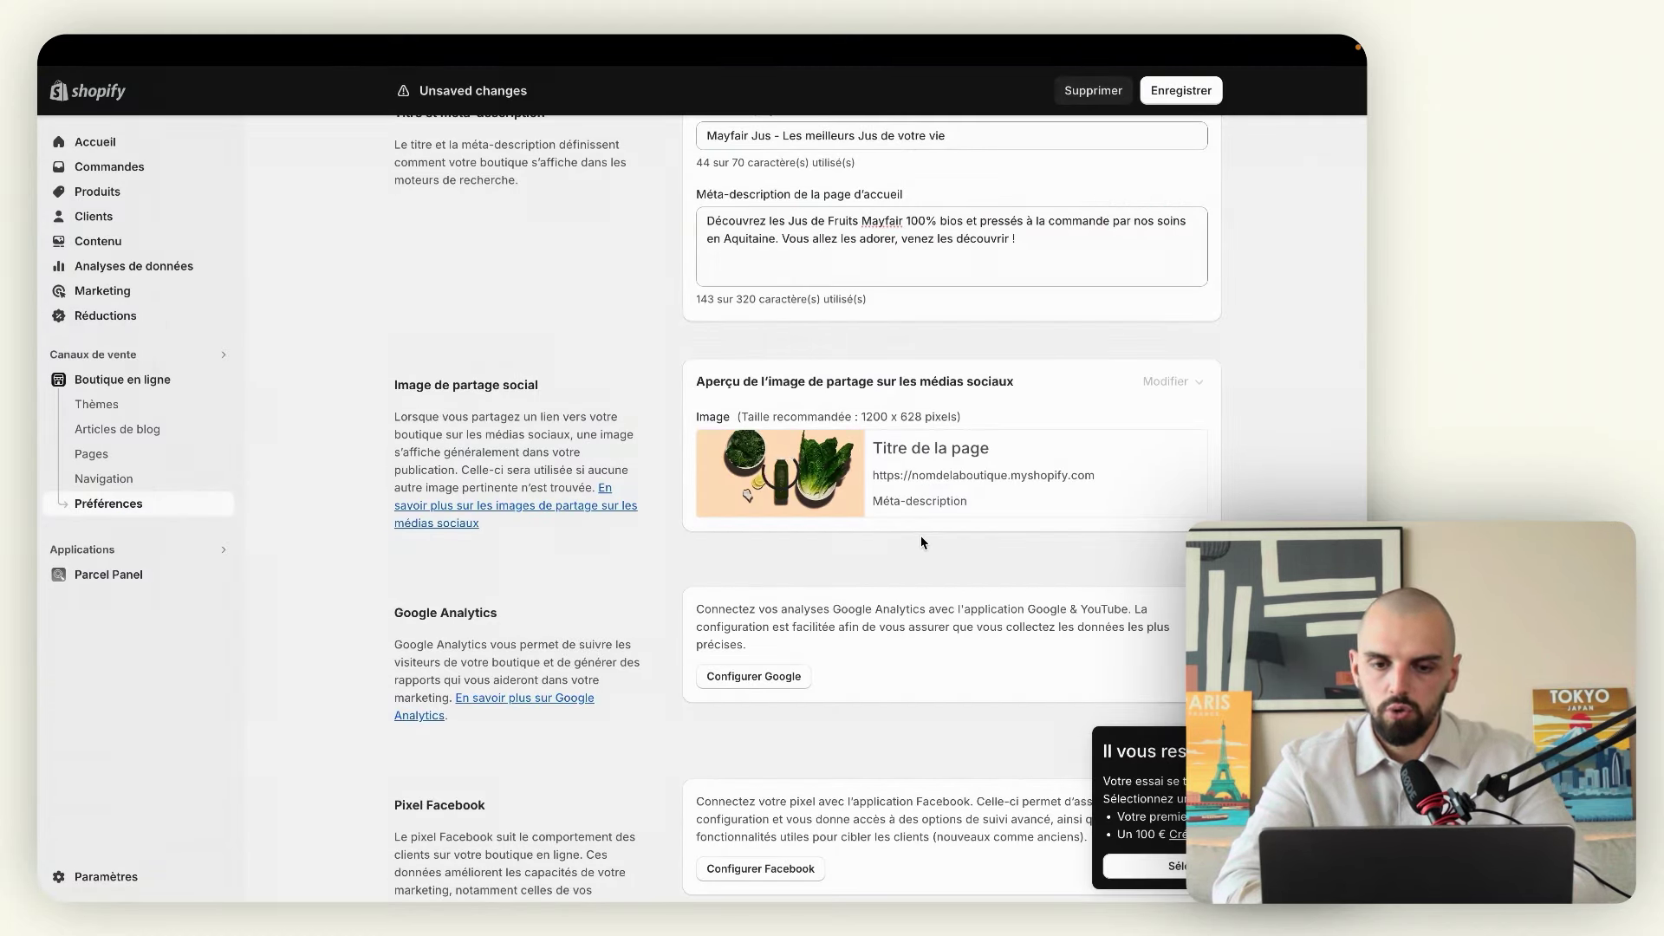
scroll(922, 536, down, 3)
scroll(673, 527, down, 6)
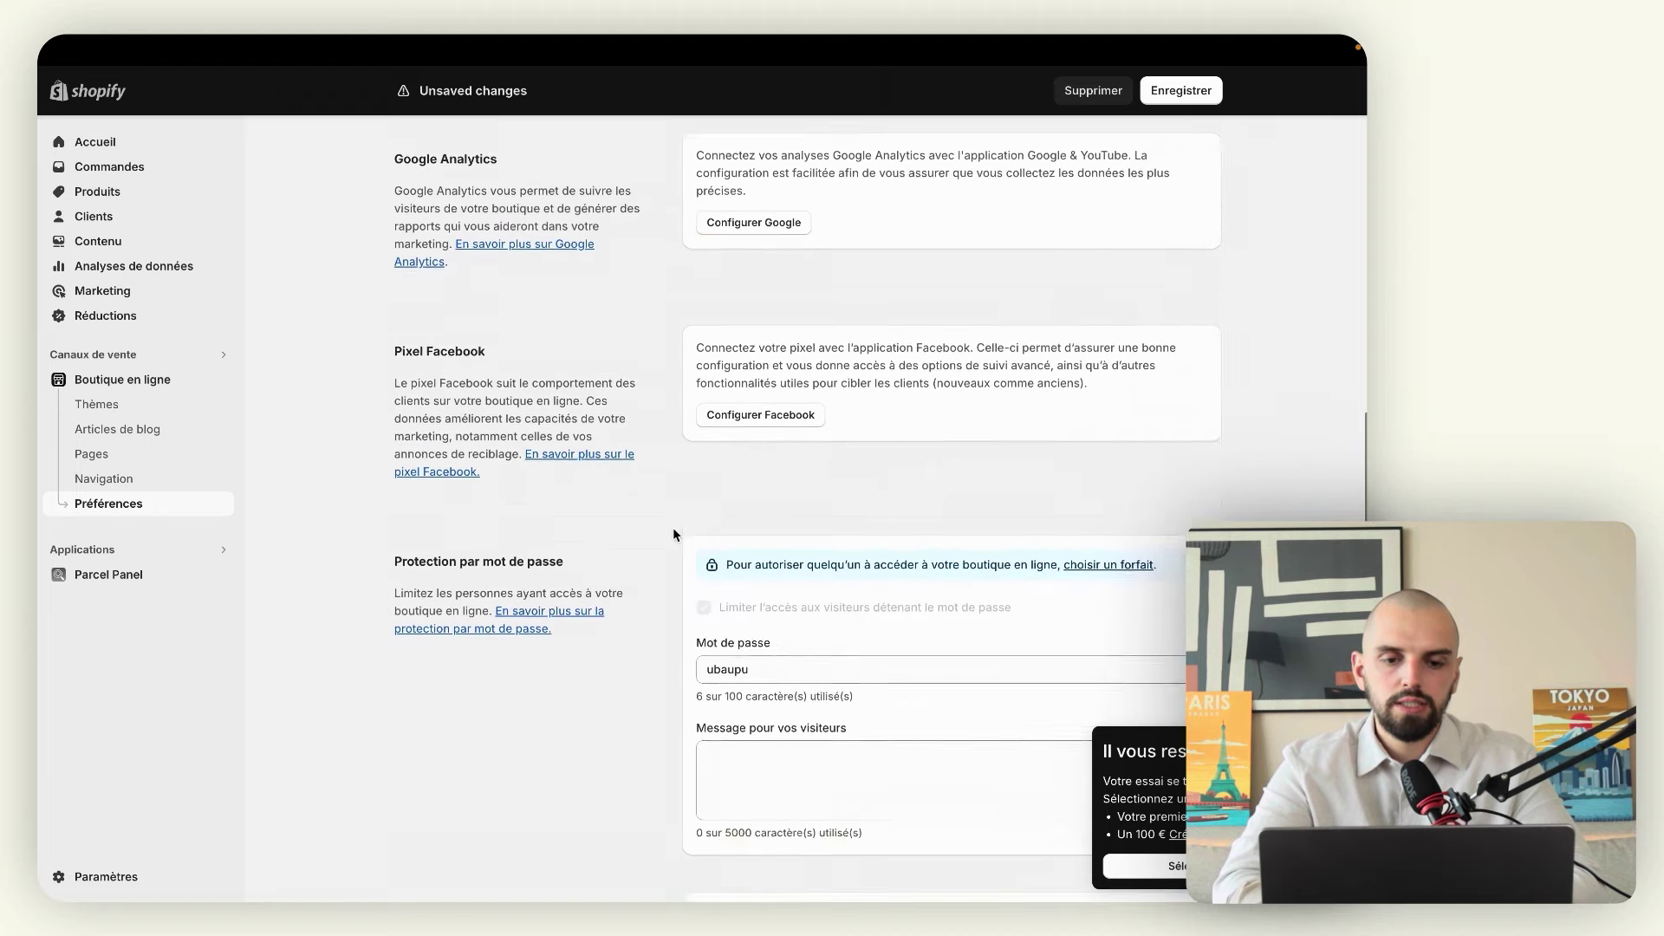
scroll(672, 527, up, 1)
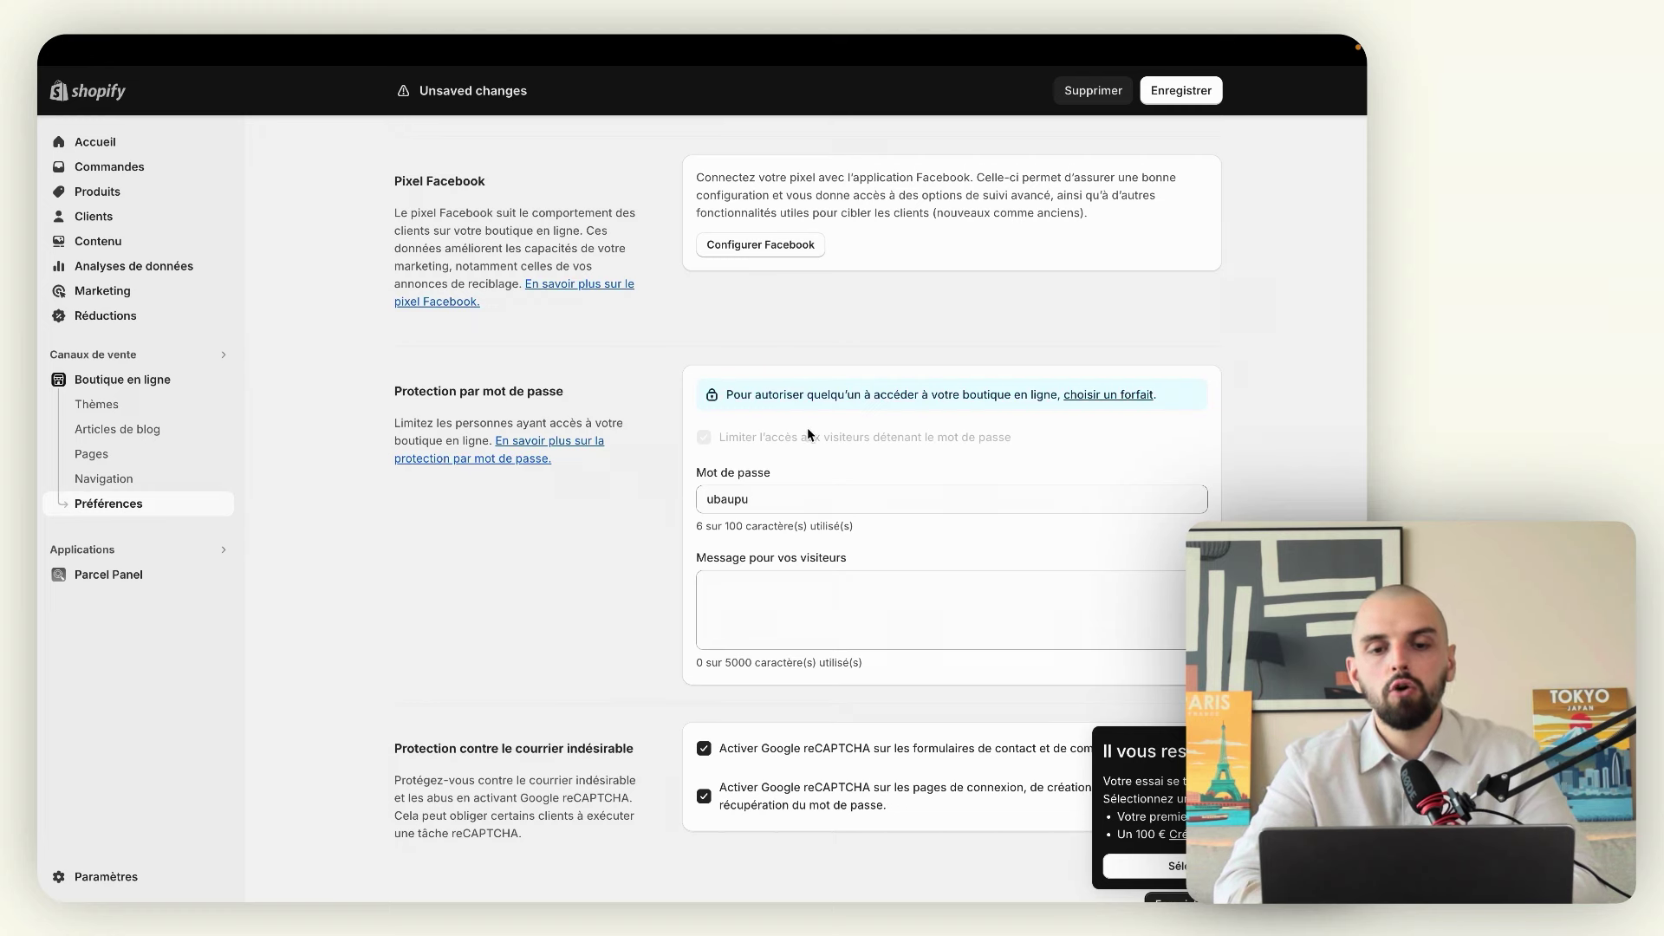
click(1188, 95)
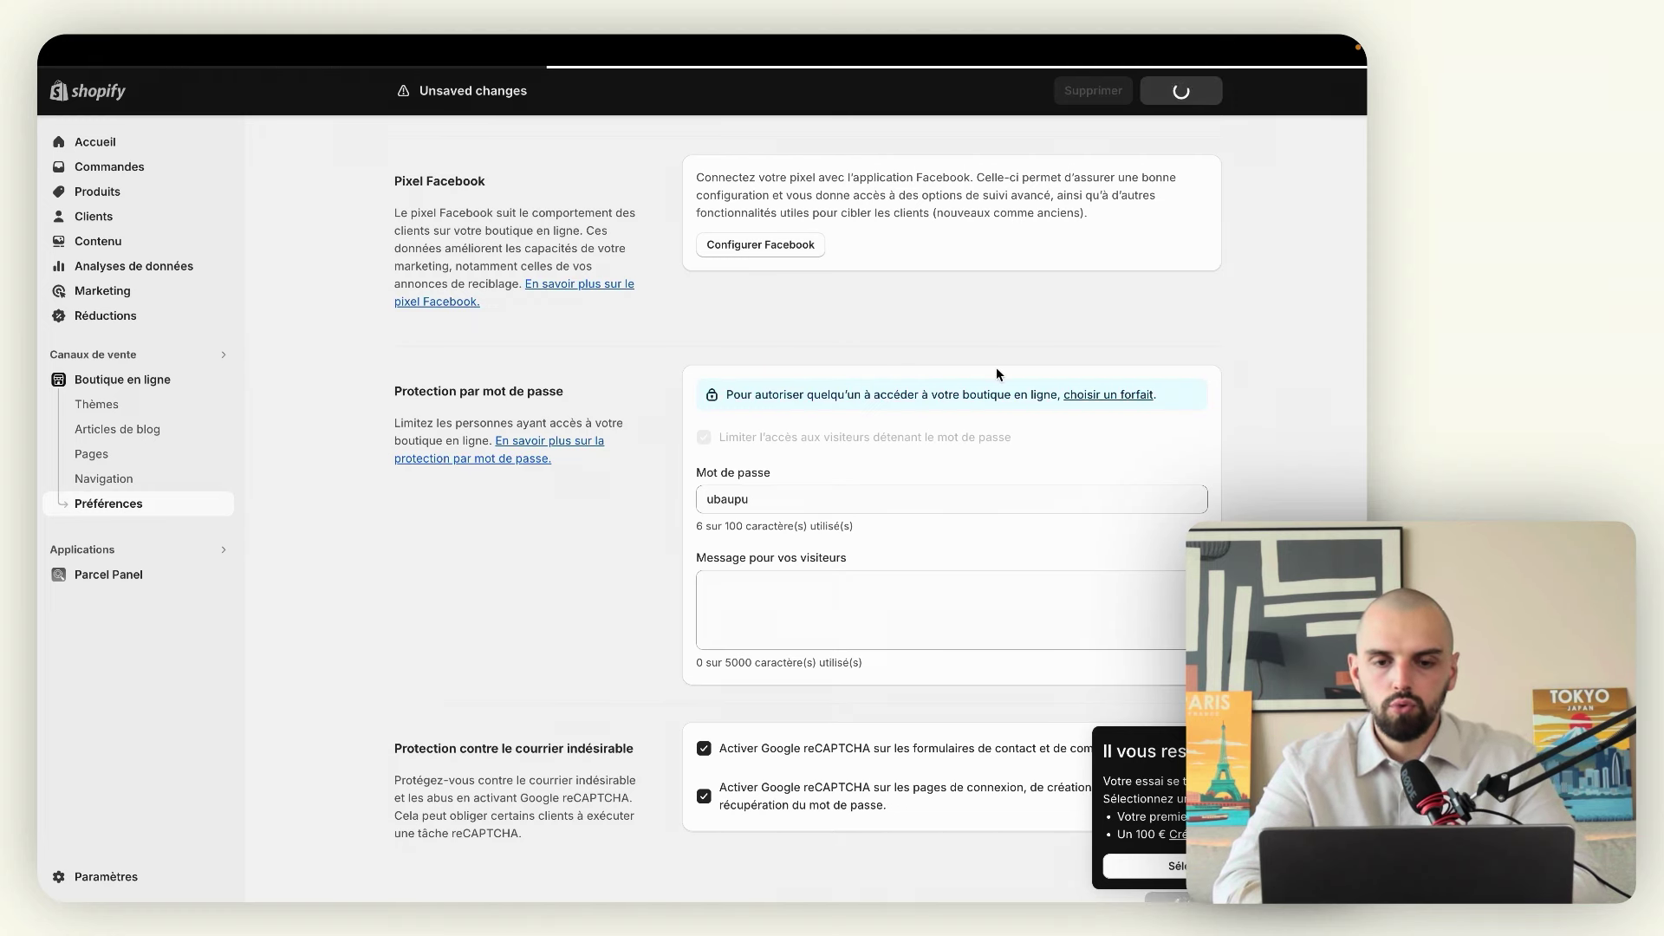
click(111, 881)
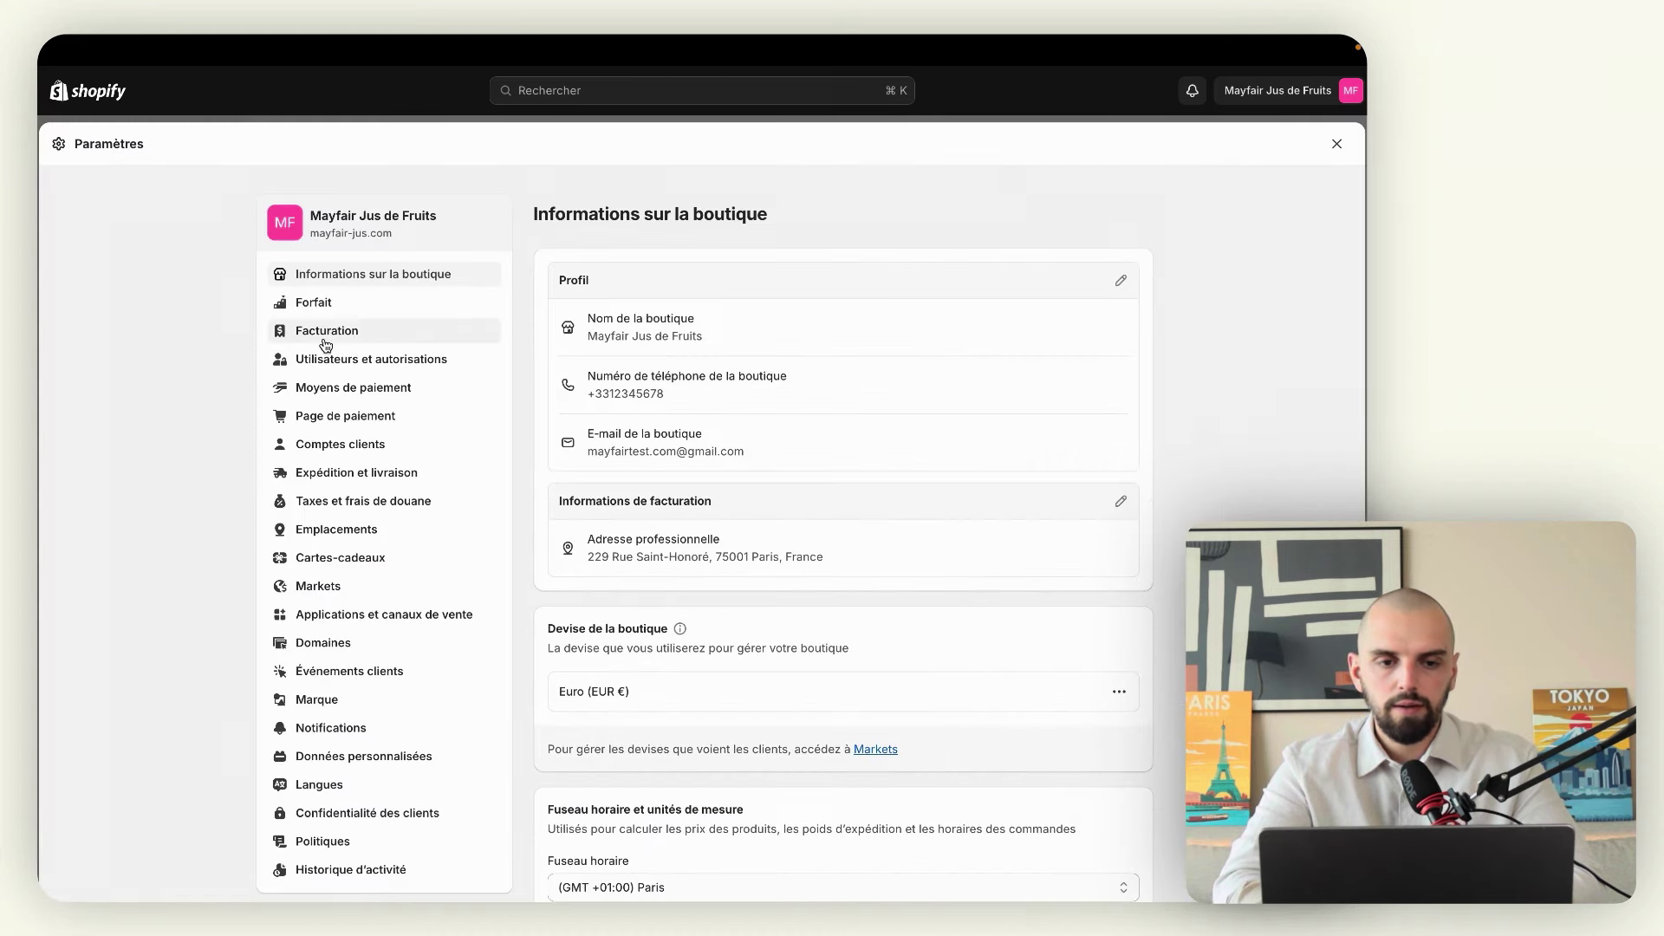
Go through Forfait and Choisir un forfait to select the Basic plan checkout
click(337, 303)
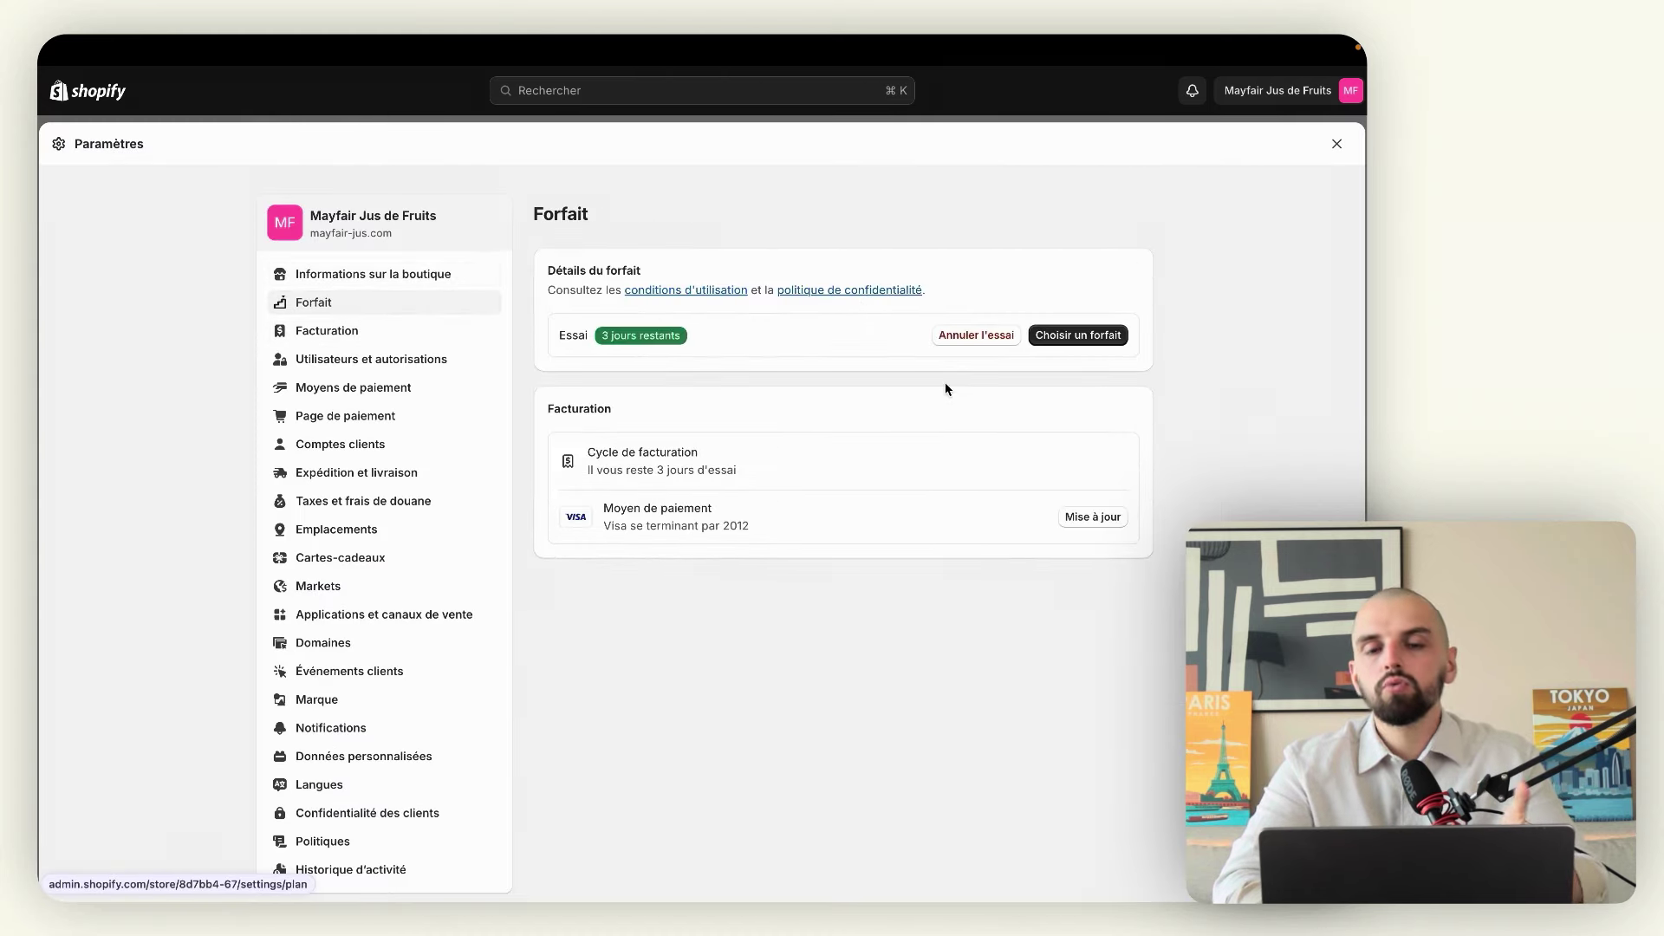
click(1096, 343)
click(279, 431)
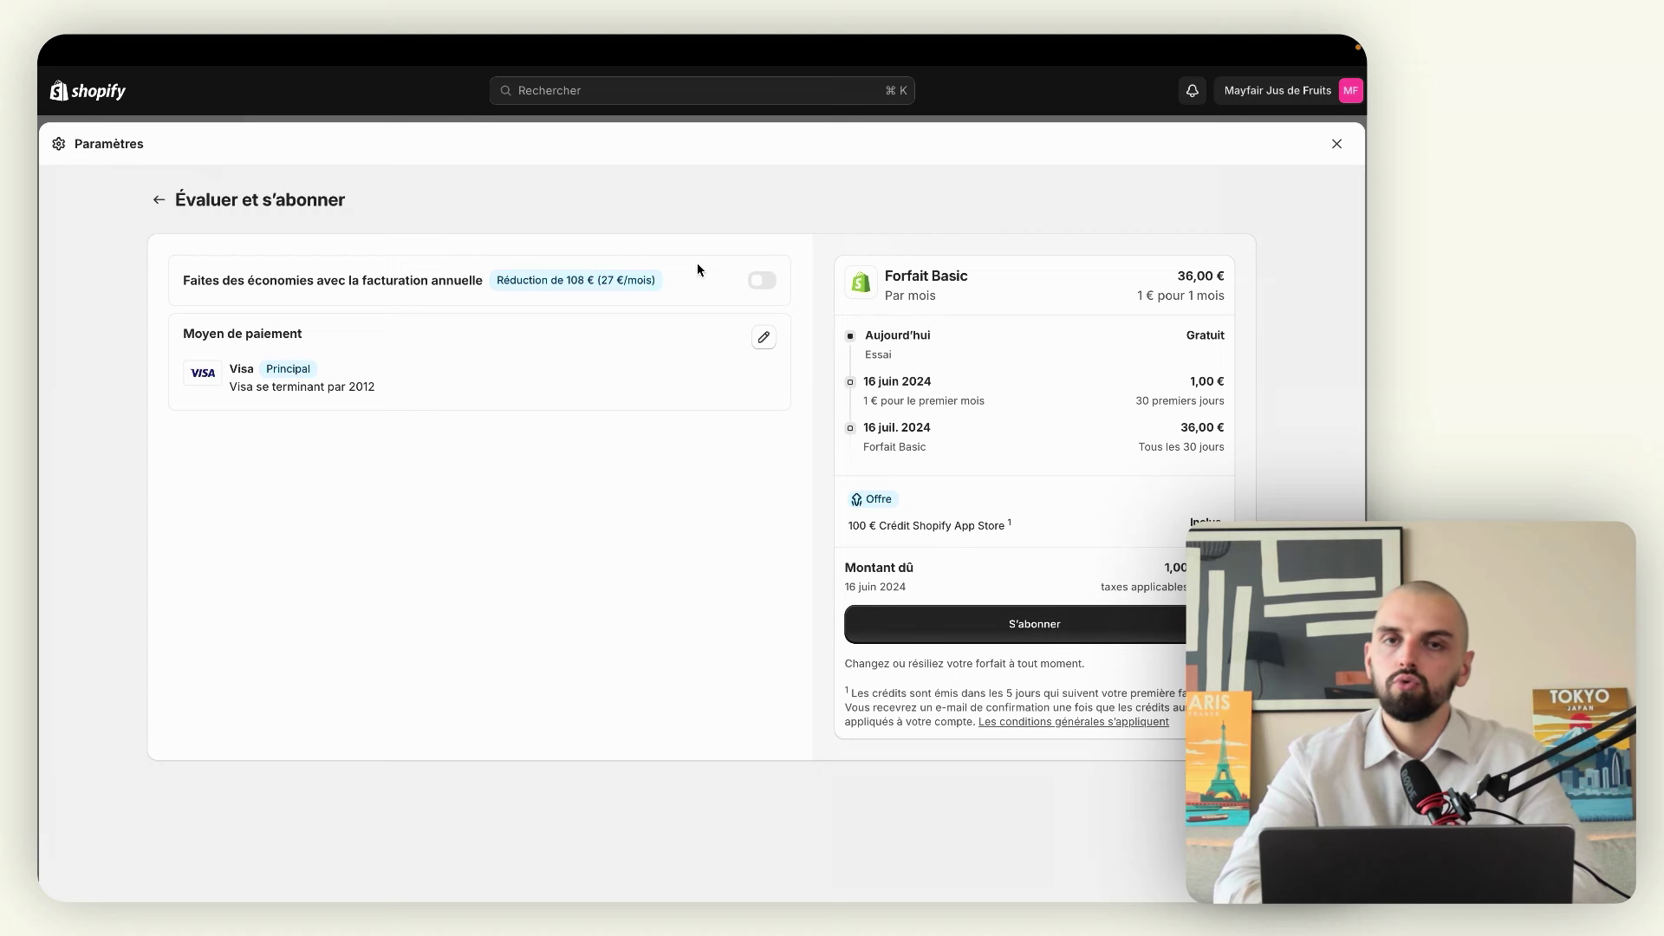
Compare annual billing (324 € per year), keep monthly 36,00 €, and subscribe to Basic
click(763, 282)
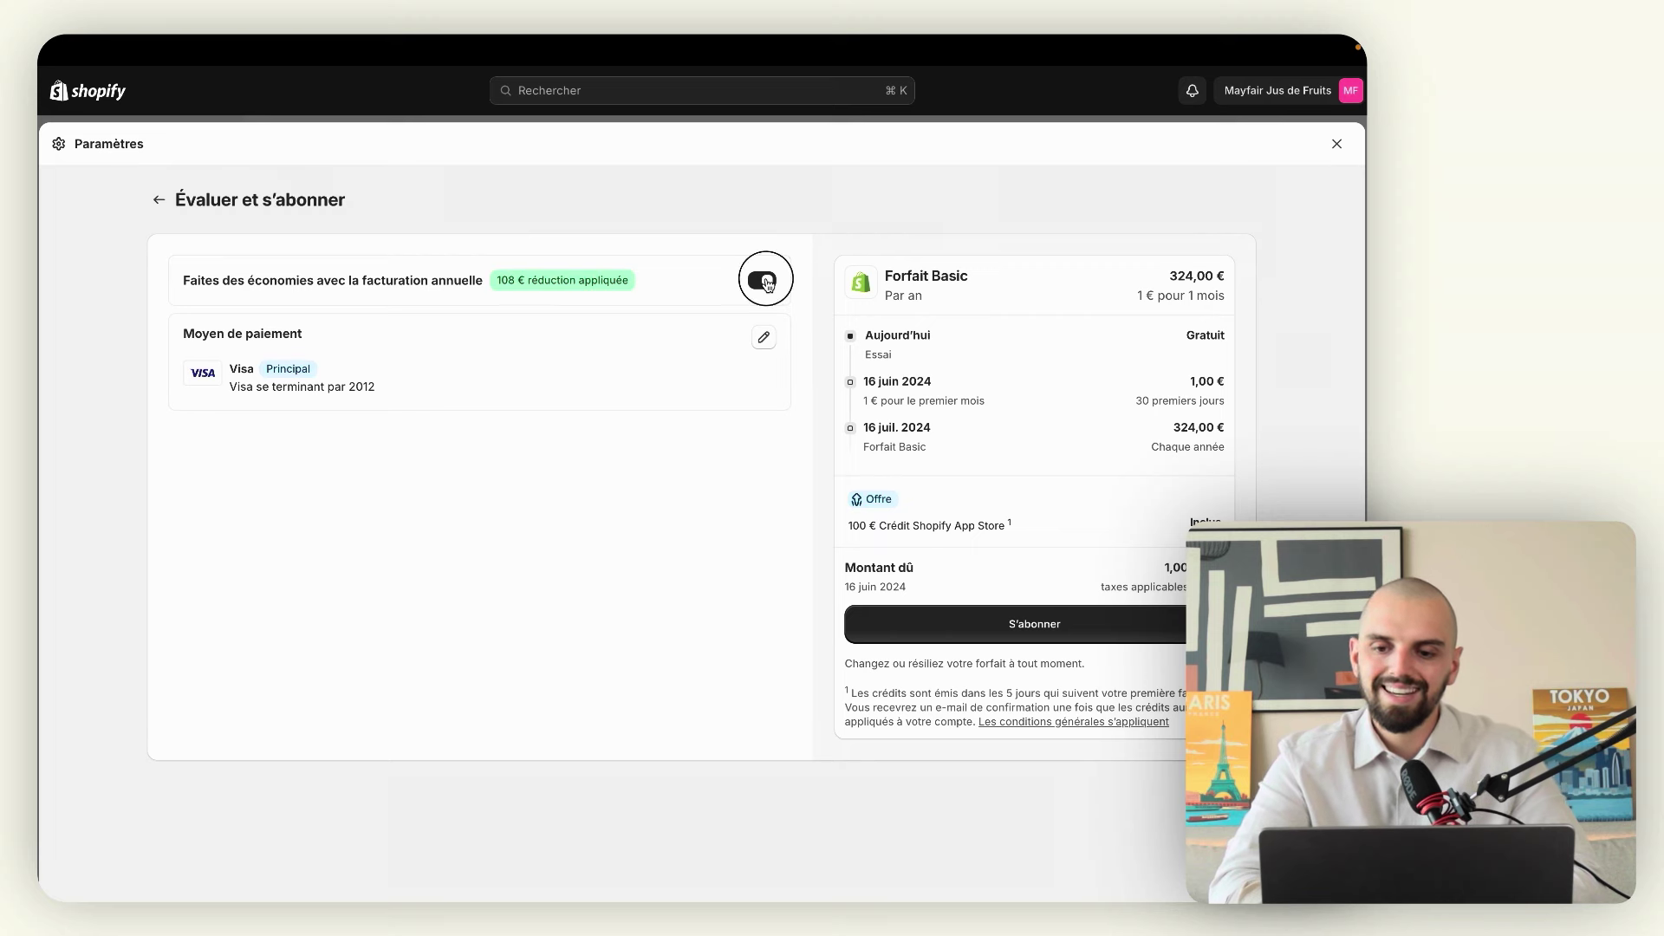
click(764, 282)
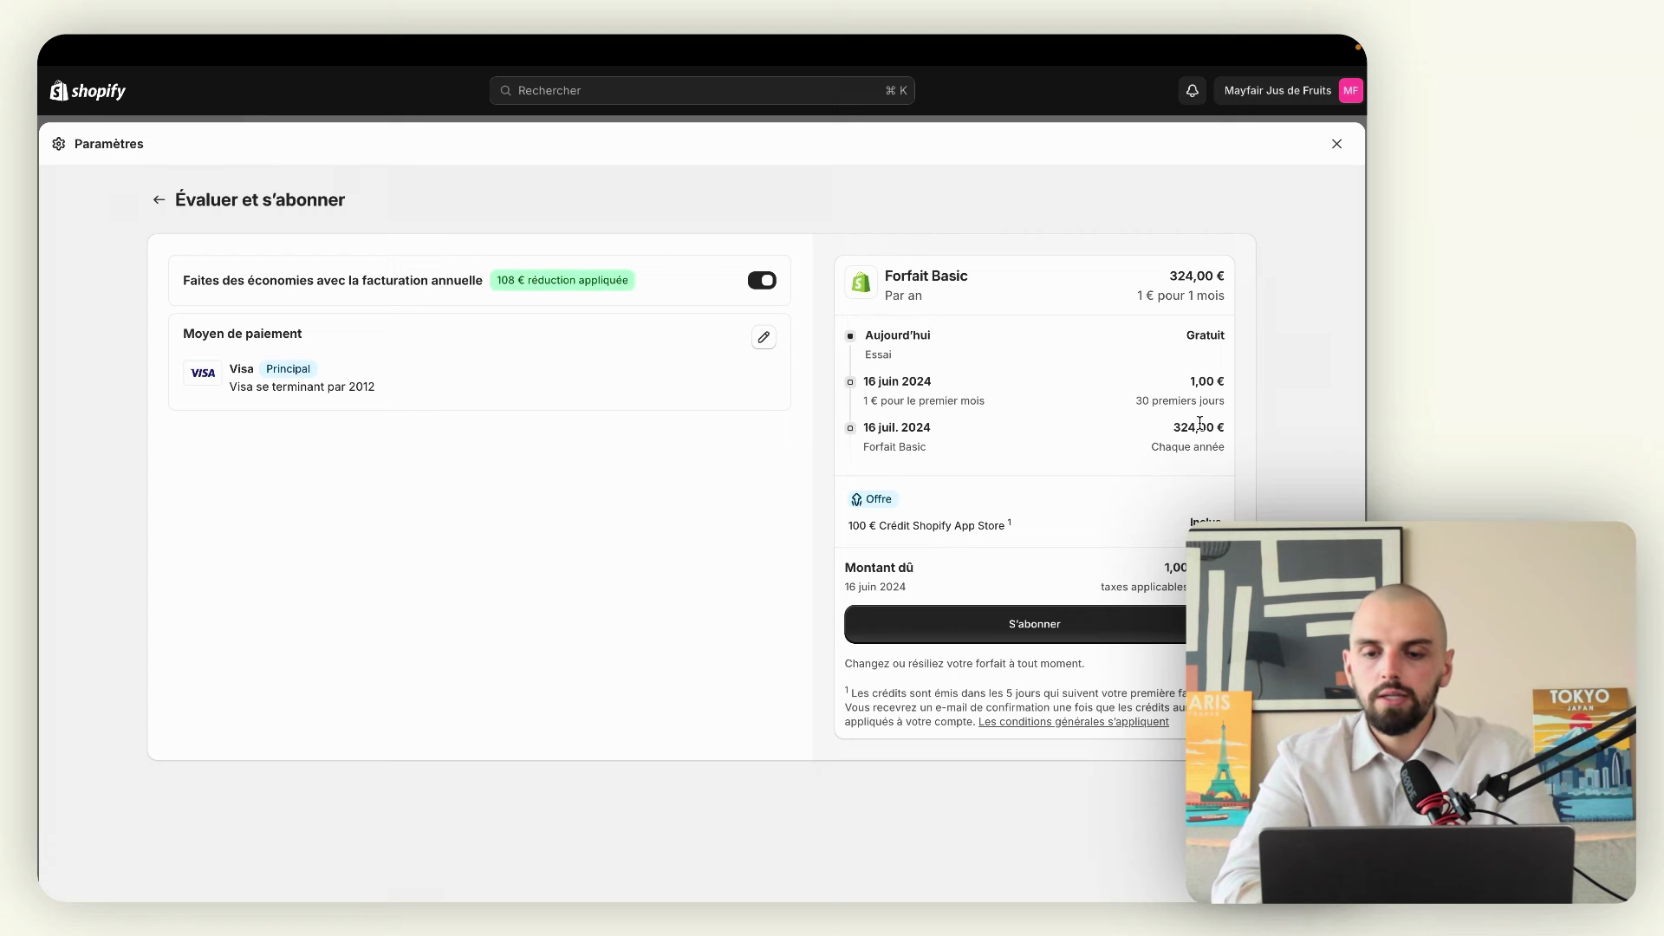
click(762, 281)
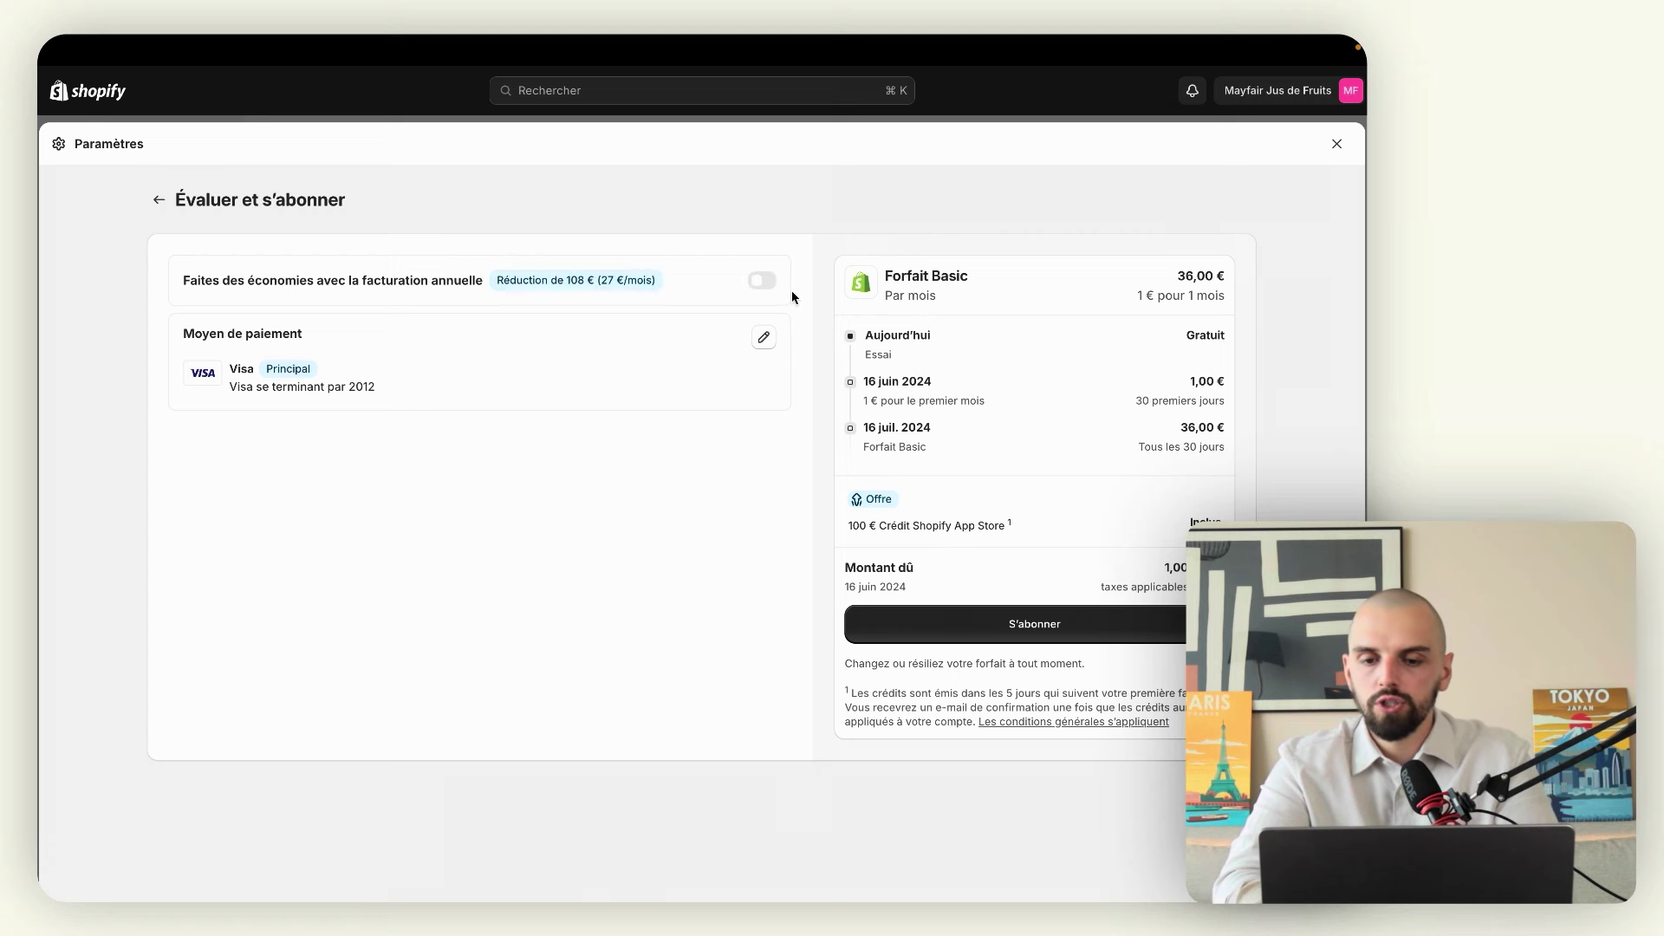
click(1052, 627)
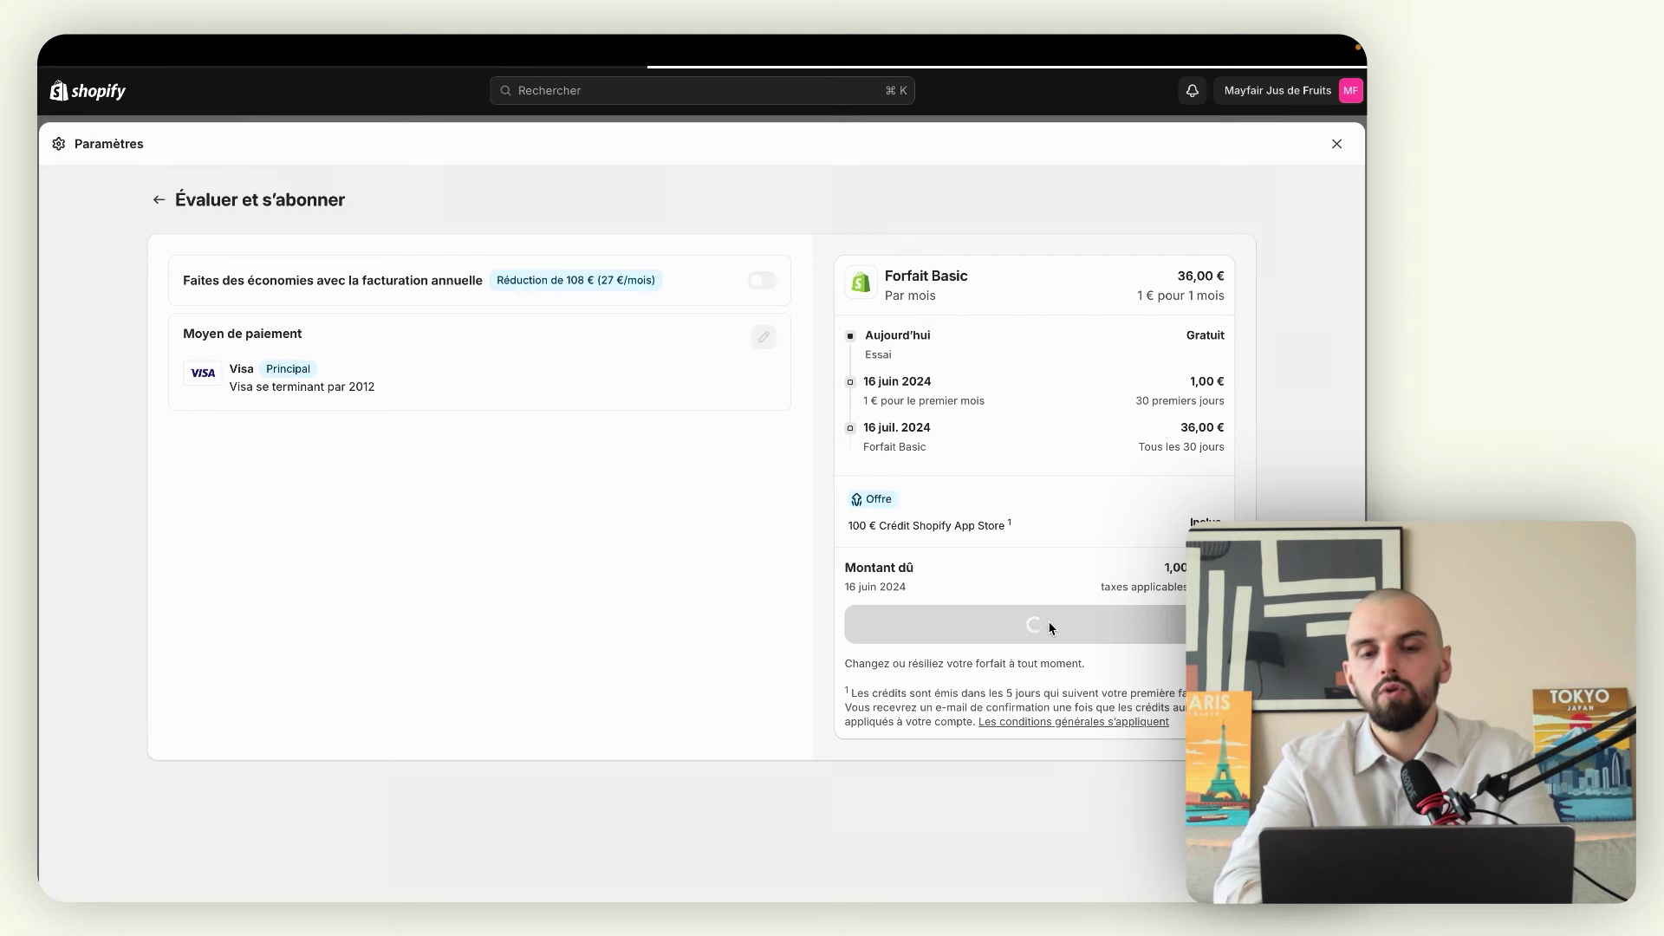